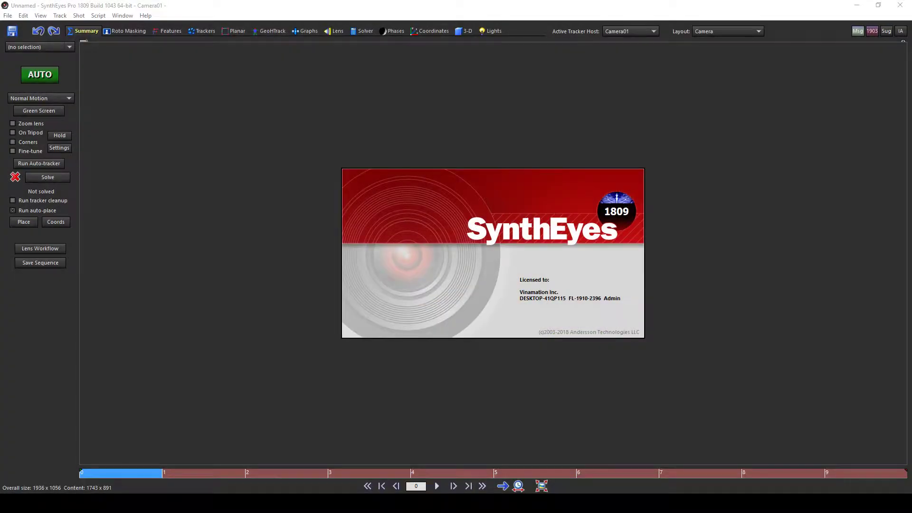
# - Start a new scene and browse to the BK_ST8/TUTORIAL/XFV/Sequence folder on the J: drive for its source images
pyautogui.moveTo(528, 79); pyautogui.dragTo(562, 83)
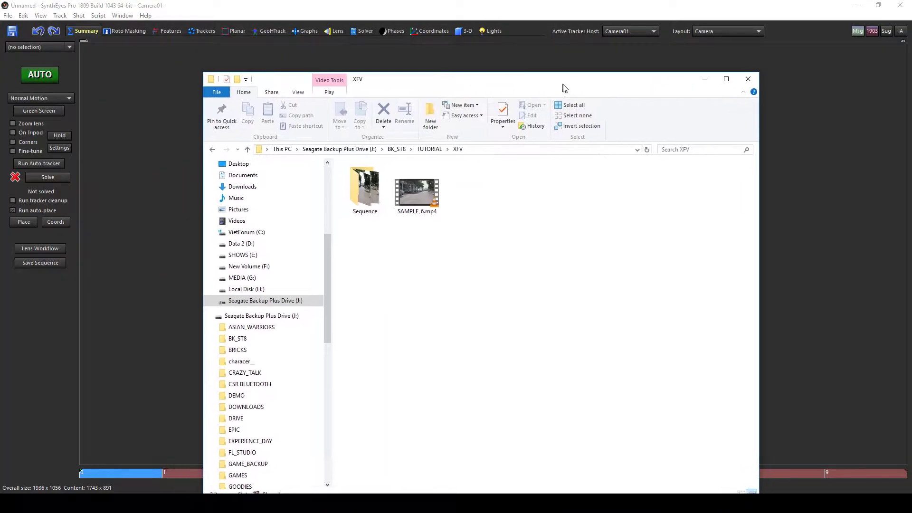
pyautogui.click(373, 195)
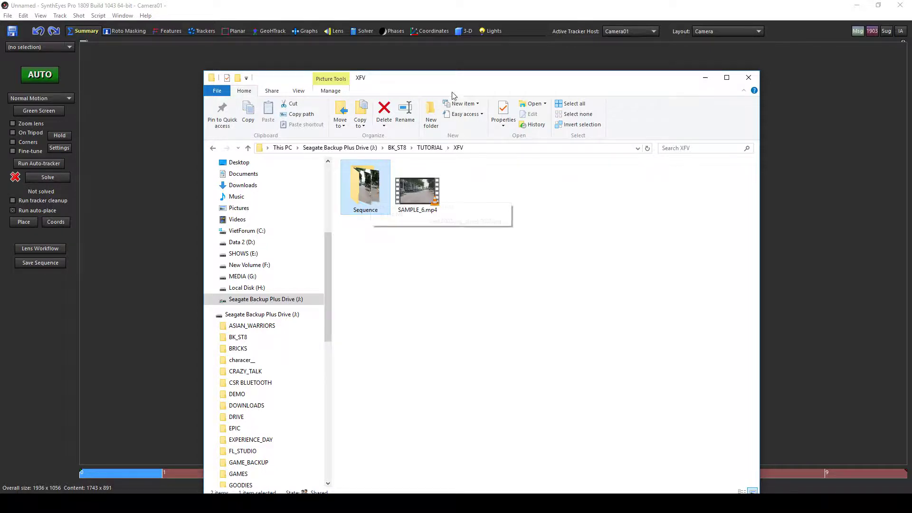
pyautogui.moveTo(468, 88); pyautogui.dragTo(500, 87)
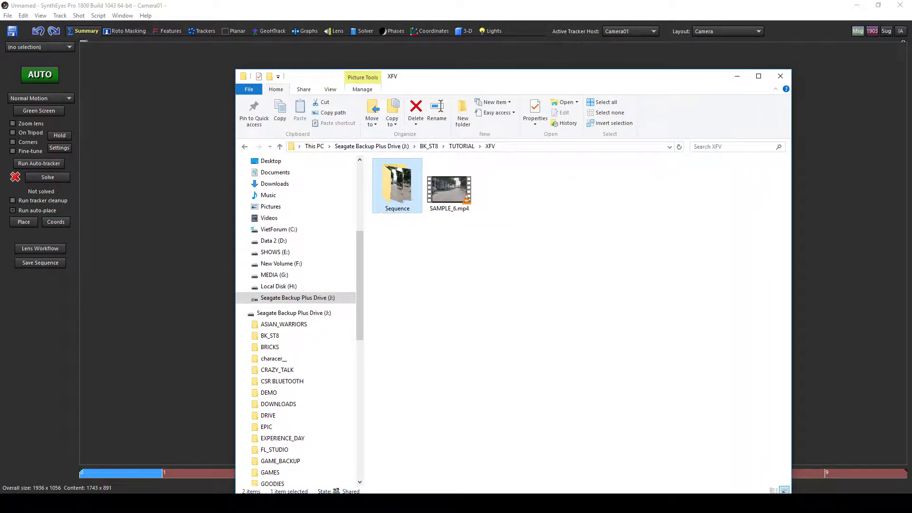
pyautogui.click(8, 15)
pyautogui.click(19, 34)
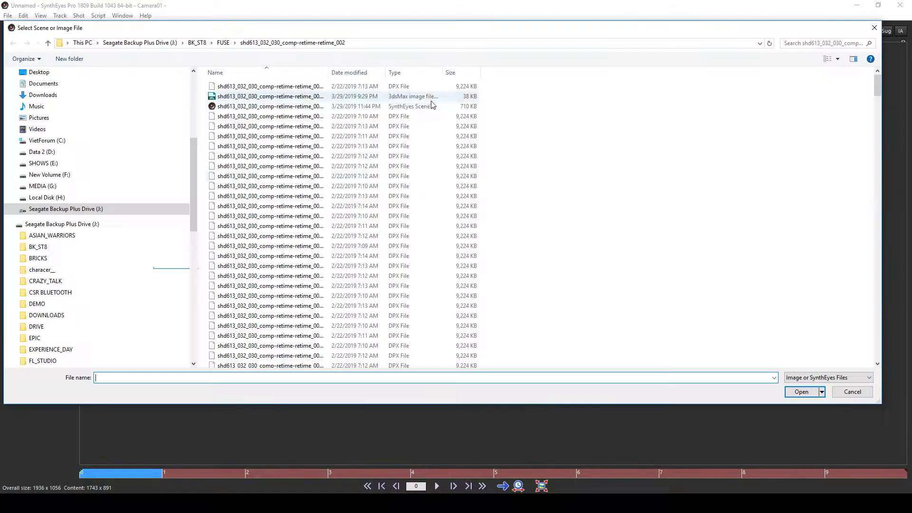
pyautogui.click(196, 43)
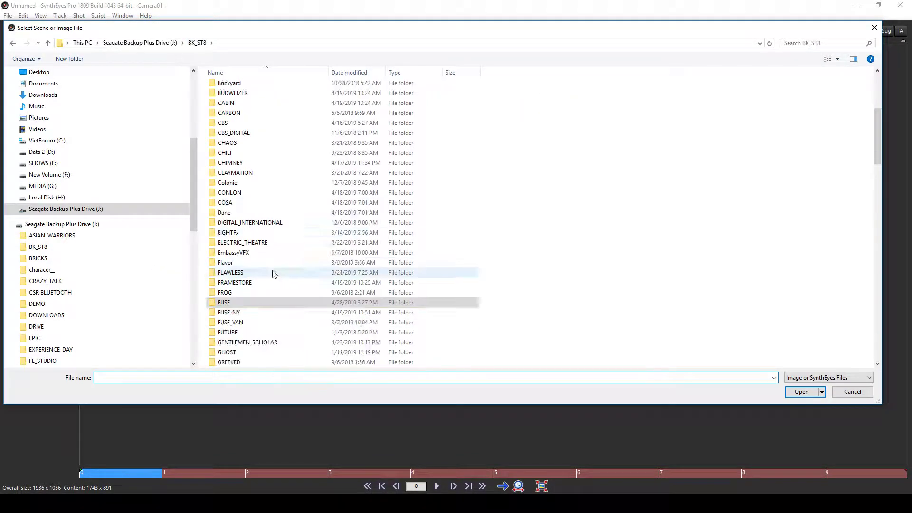
pyautogui.scroll(-10, 256, 323)
pyautogui.scroll(-20, 255, 327)
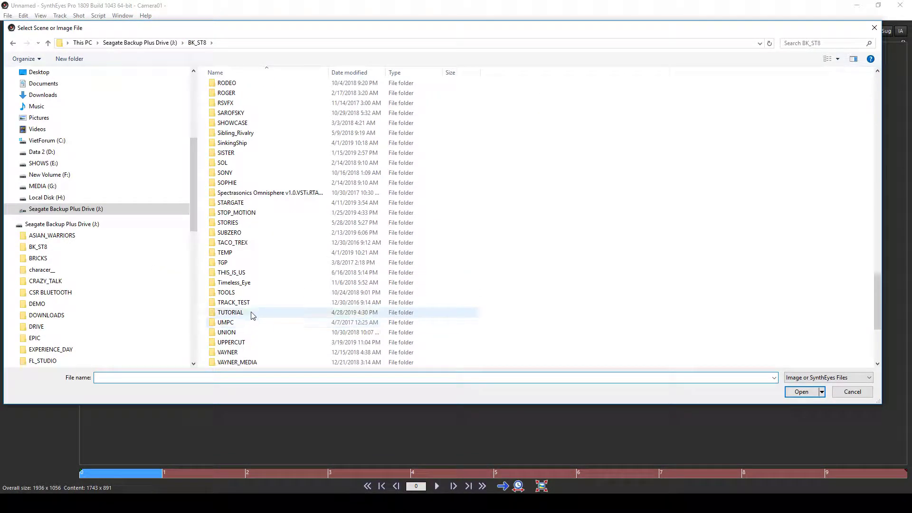
pyautogui.doubleClick(249, 312)
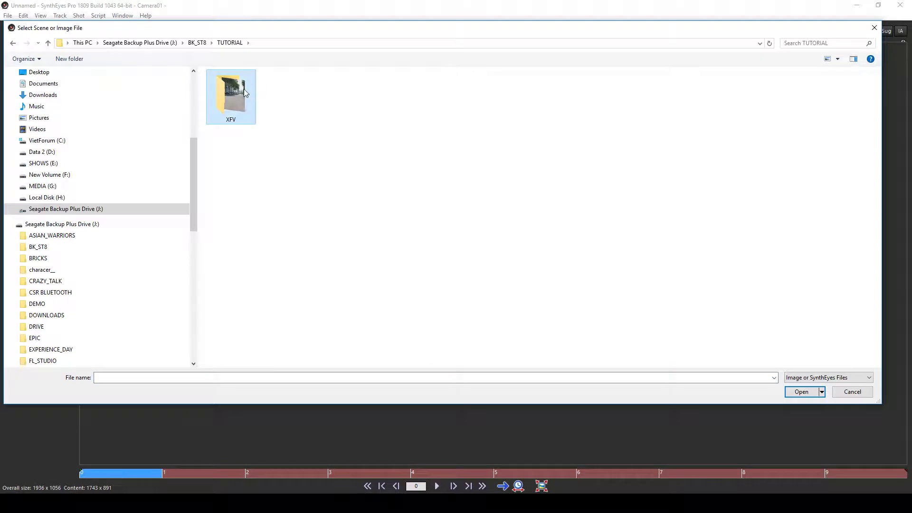
pyautogui.doubleClick(242, 90)
pyautogui.doubleClick(228, 90)
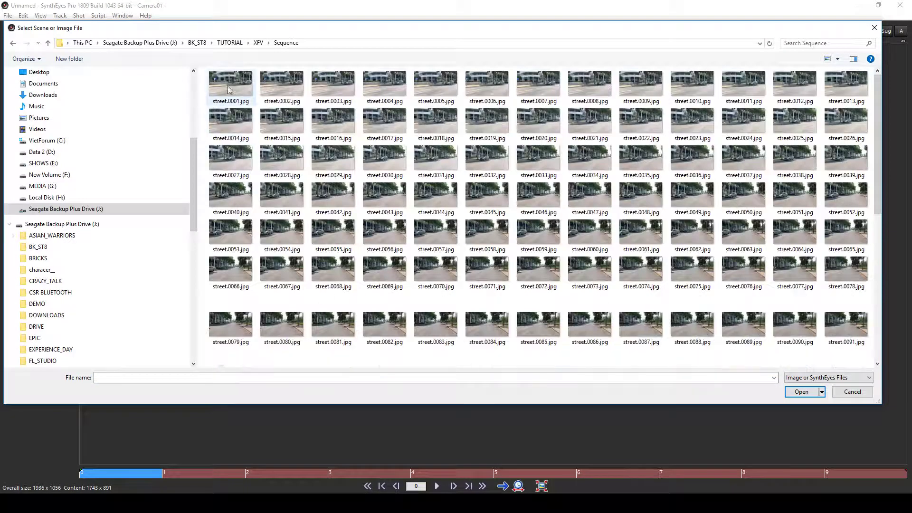
# - Load the image sequence starting with street.0001.jpg, accepting the shot settings of frames 1 to 194 at 24 fps
pyautogui.click(229, 104)
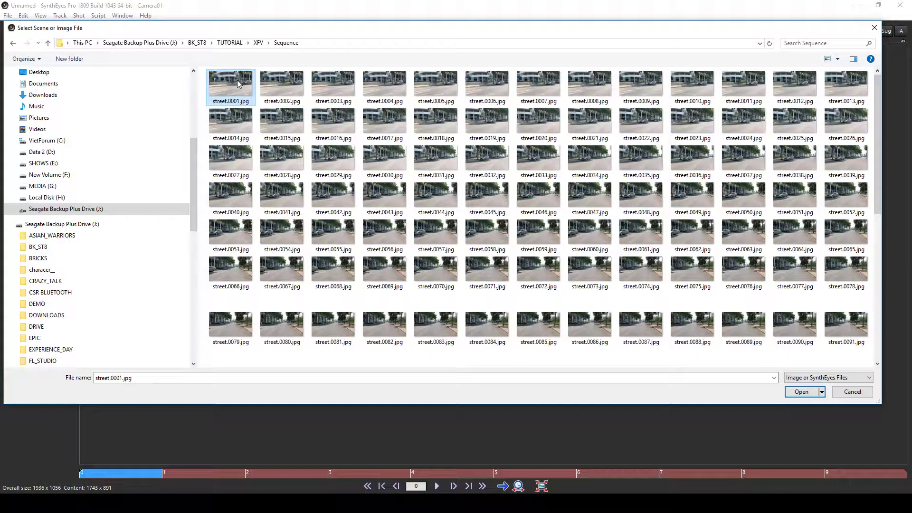
pyautogui.doubleClick(238, 80)
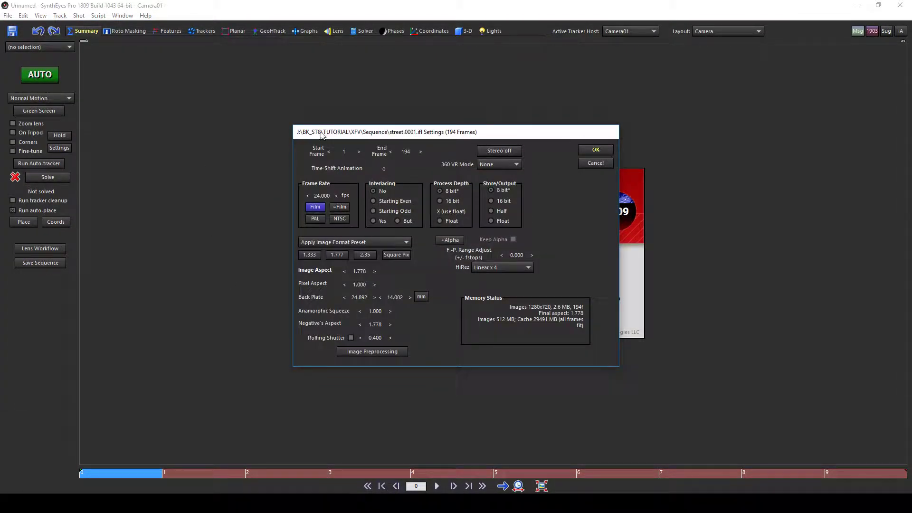
pyautogui.click(596, 150)
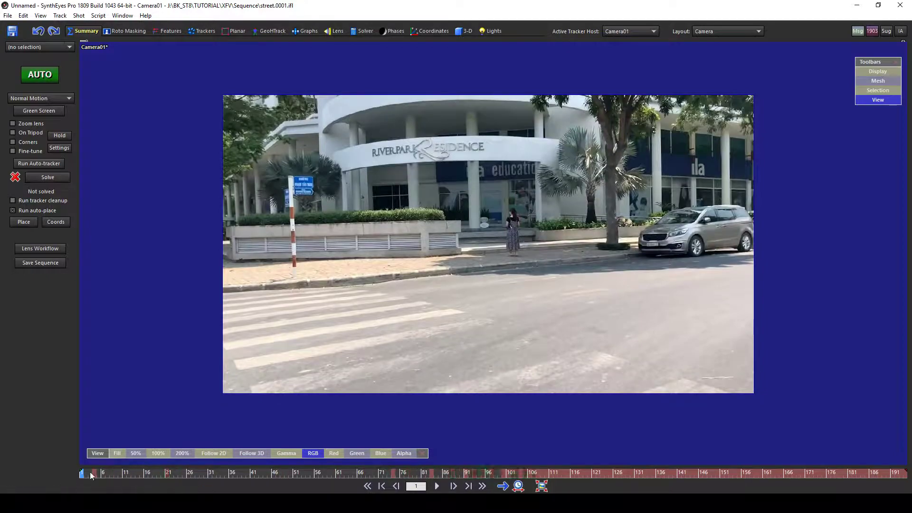
# - Go to the Trackers room, enable tracker creation and set the key spacing to every 3 frames
pyautogui.click(108, 472)
pyautogui.moveTo(108, 471); pyautogui.dragTo(82, 474)
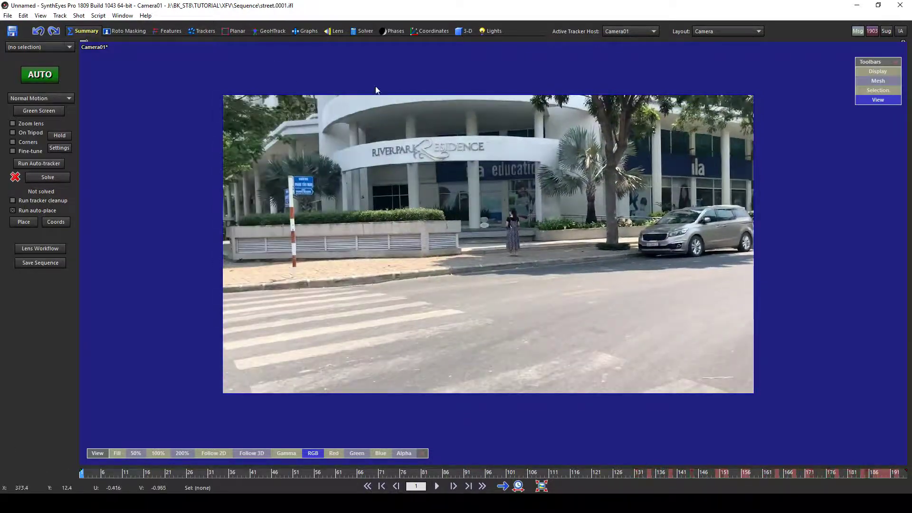
pyautogui.scroll(2, 307, 152)
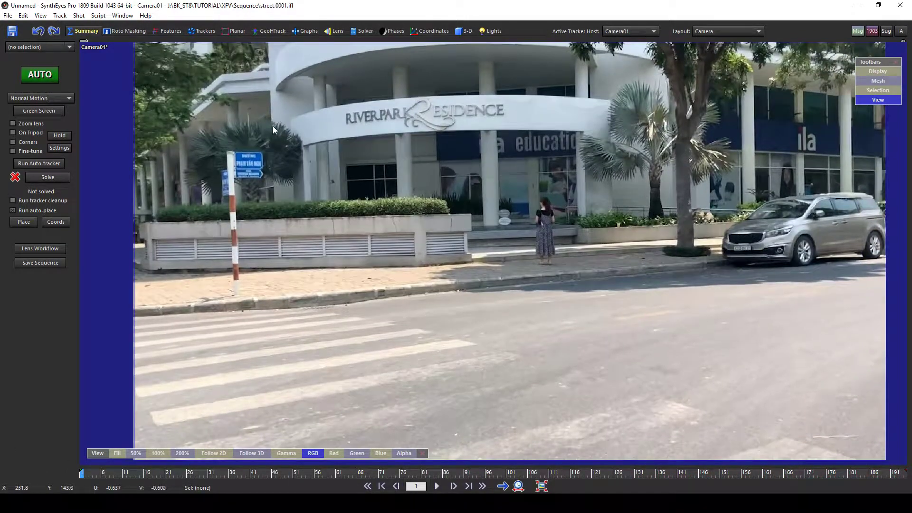
pyautogui.click(198, 32)
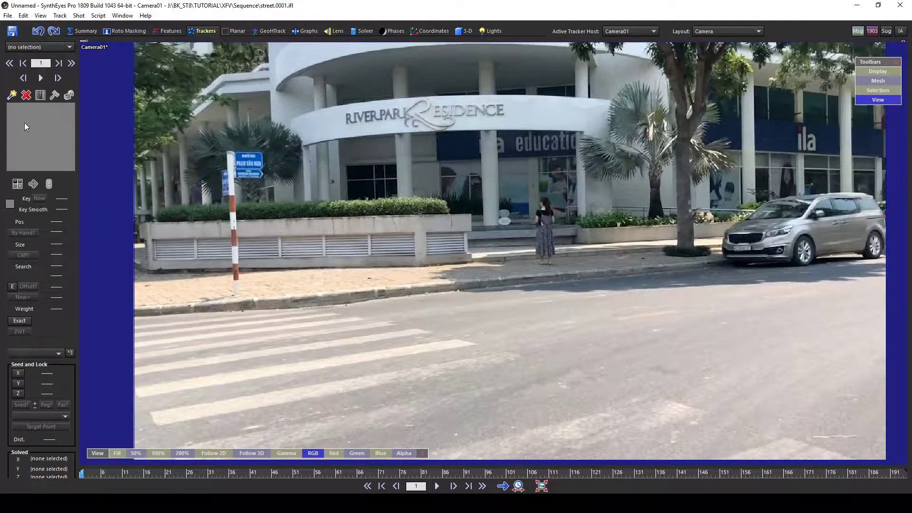
pyautogui.click(10, 96)
pyautogui.click(11, 97)
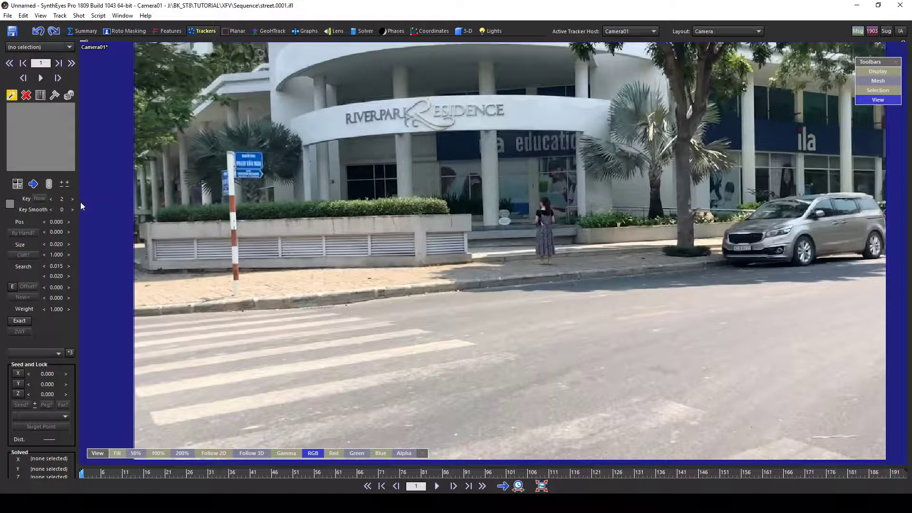
pyautogui.click(72, 199)
pyautogui.click(73, 199)
pyautogui.click(50, 199)
# - Scrub through the shot and inspect the road, kerbs, trees and buildings for trackable features, then return to frame 1
pyautogui.moveTo(527, 282); pyautogui.dragTo(468, 232, button='middle')
pyautogui.scroll(-2, 470, 288)
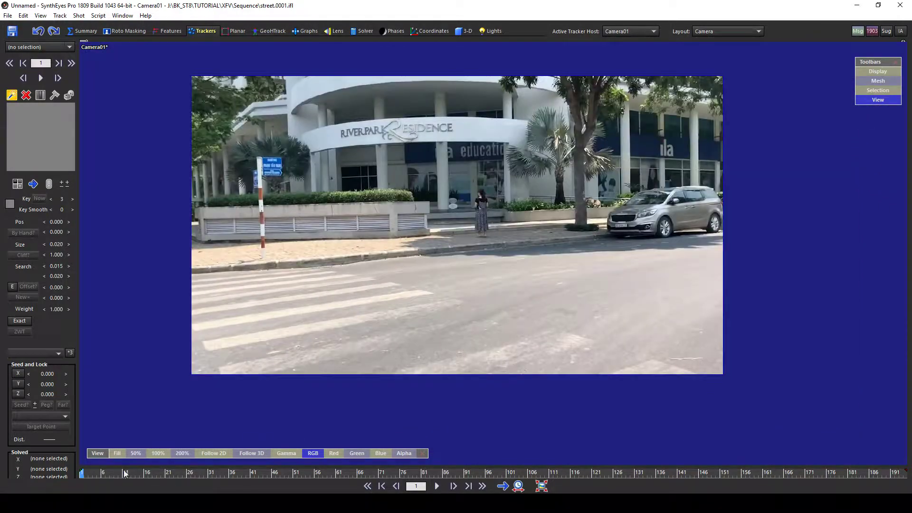
pyautogui.moveTo(95, 472)
pyautogui.mouseDown()
pyautogui.moveTo(883, 472)
pyautogui.moveTo(81, 471)
pyautogui.mouseUp()
pyautogui.scroll(2, 469, 290)
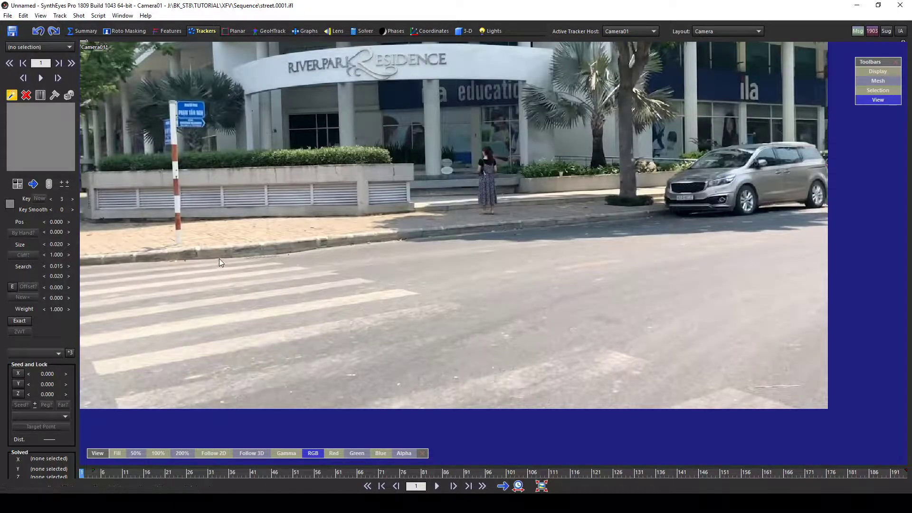
pyautogui.scroll(2, 216, 257)
pyautogui.scroll(-2, 228, 264)
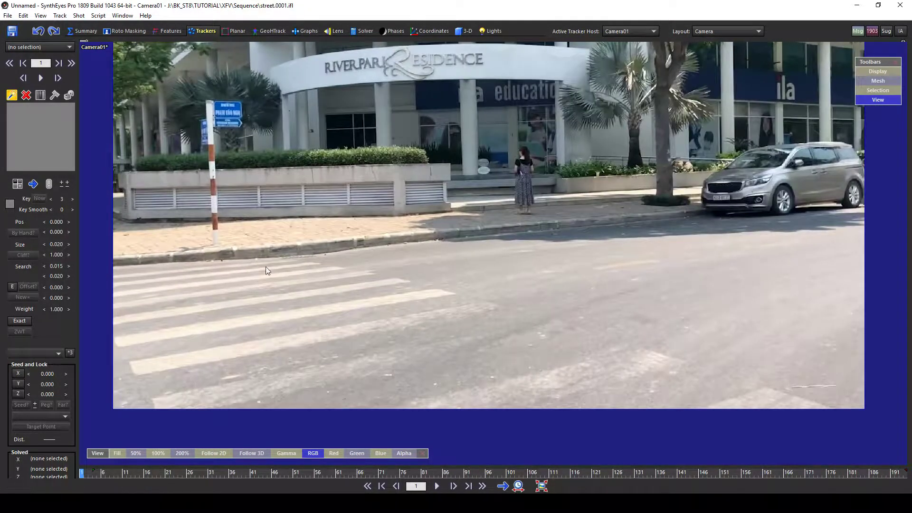
pyautogui.click(287, 472)
pyautogui.moveTo(301, 471); pyautogui.dragTo(431, 472)
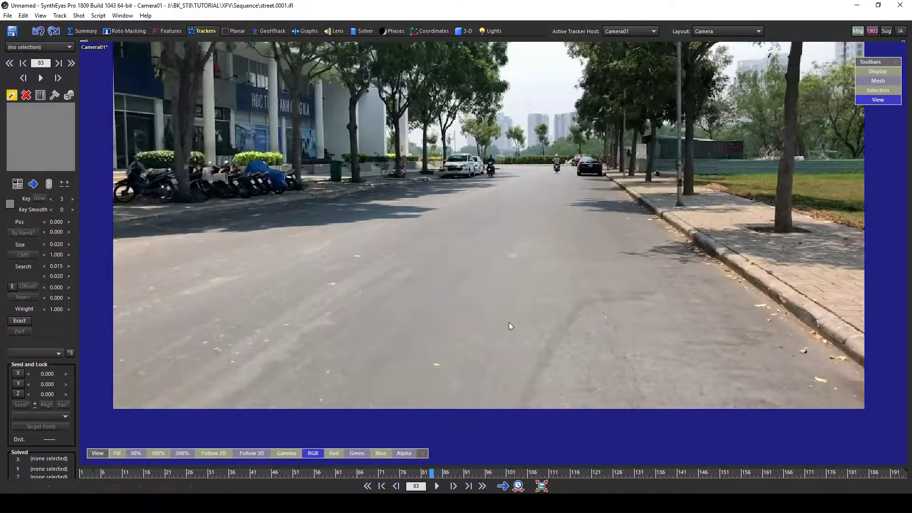
pyautogui.moveTo(369, 472); pyautogui.dragTo(383, 472)
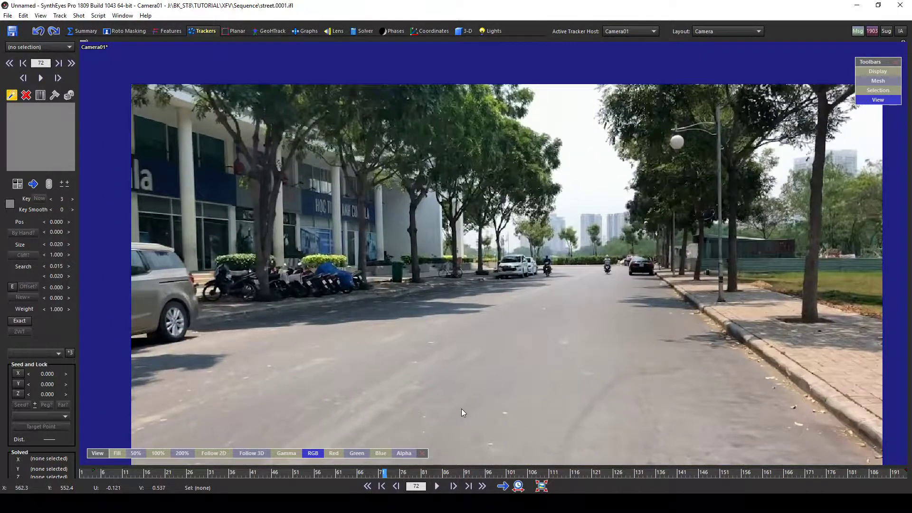
pyautogui.scroll(-3, 431, 285)
pyautogui.scroll(2, 499, 129)
pyautogui.scroll(2, 427, 171)
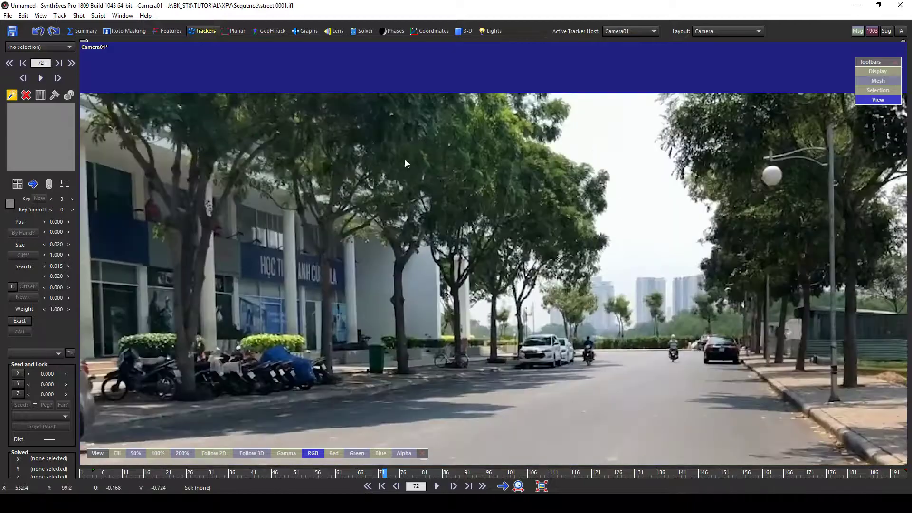
pyautogui.scroll(-2, 310, 332)
pyautogui.scroll(2, 523, 238)
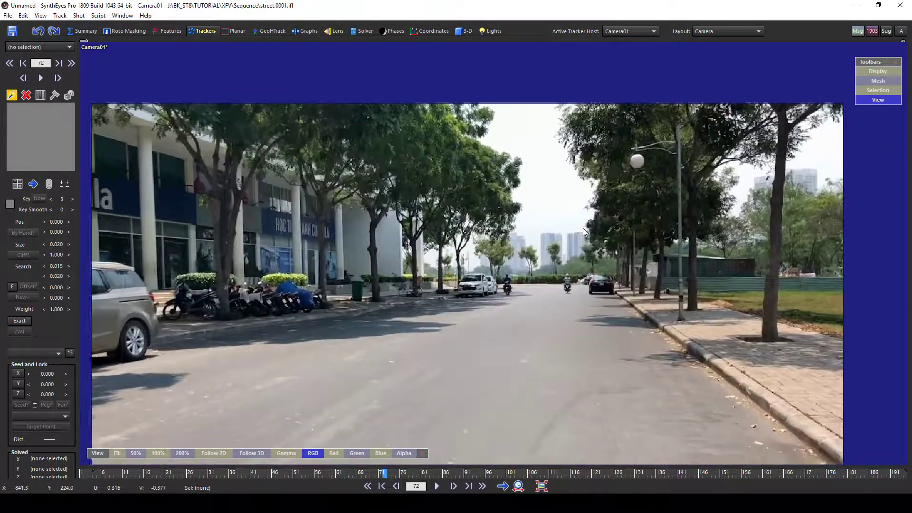
pyautogui.moveTo(584, 232); pyautogui.dragTo(531, 236, button='middle')
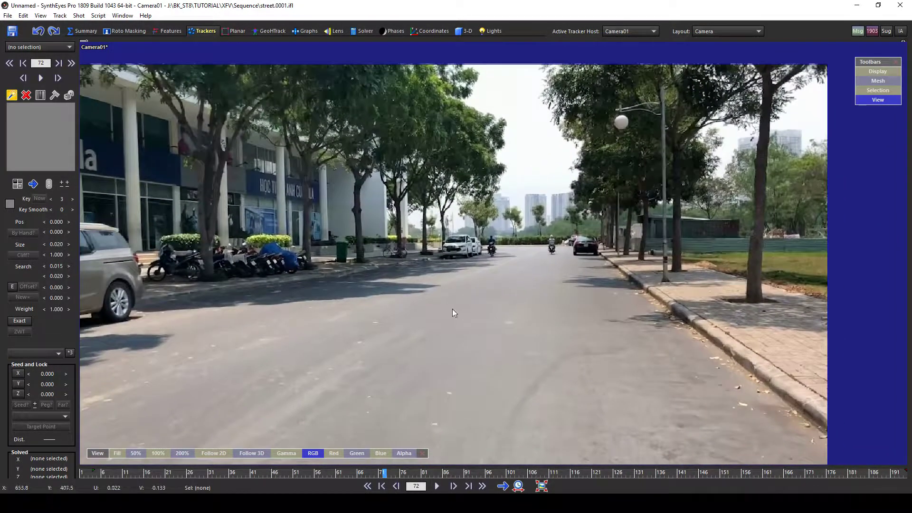
pyautogui.scroll(-2, 463, 263)
pyautogui.click(239, 473)
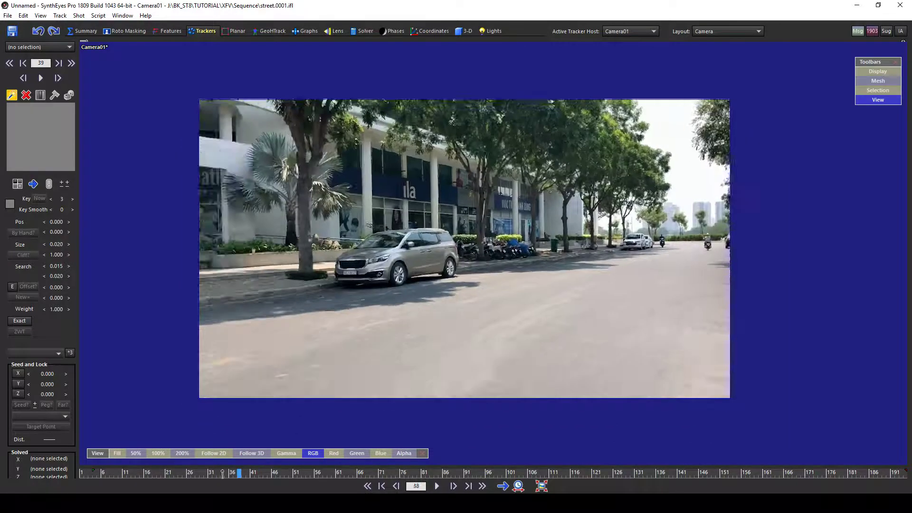
pyautogui.moveTo(222, 474); pyautogui.dragTo(81, 473)
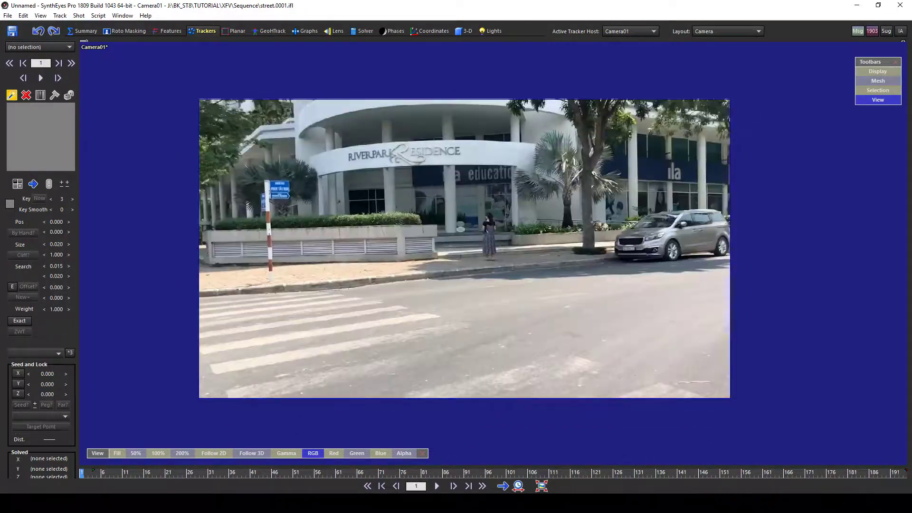
# - Place a tracker at frame 1 on the dark spot where the kerb meets the road, beyond the crosswalk
pyautogui.moveTo(333, 286); pyautogui.dragTo(276, 286, button='middle')
pyautogui.scroll(3, 400, 264)
pyautogui.moveTo(400, 263); pyautogui.dragTo(400, 306, button='middle')
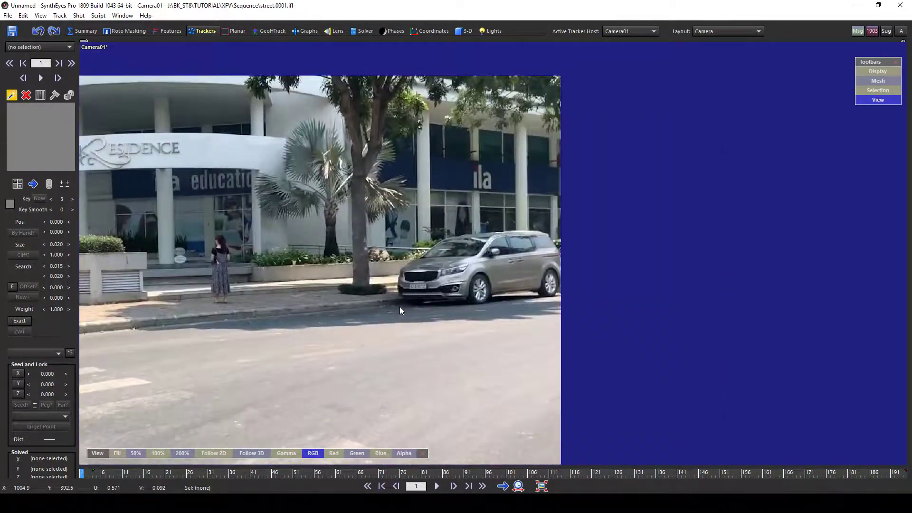
pyautogui.moveTo(246, 210); pyautogui.dragTo(381, 165, button='middle')
pyautogui.scroll(2, 258, 270)
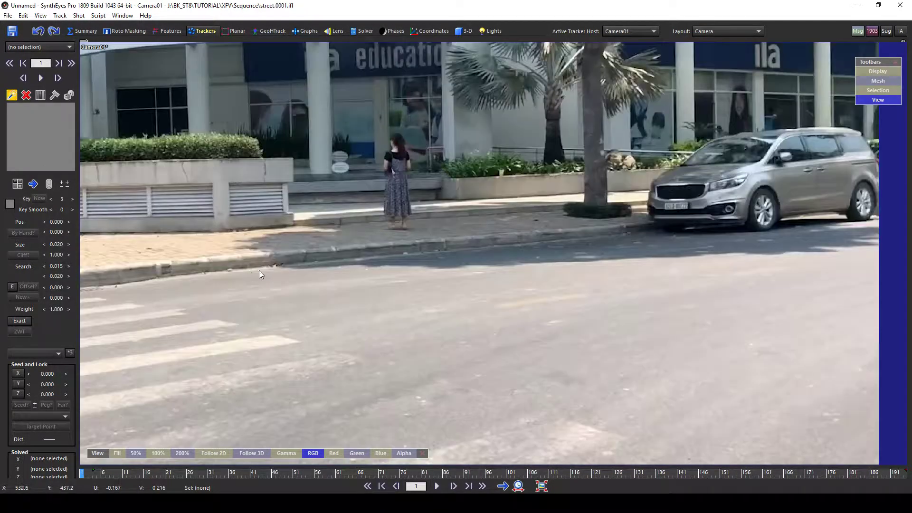
pyautogui.moveTo(273, 265); pyautogui.dragTo(275, 264)
pyautogui.scroll(3, 275, 265)
pyautogui.moveTo(284, 261); pyautogui.dragTo(334, 266, button='middle')
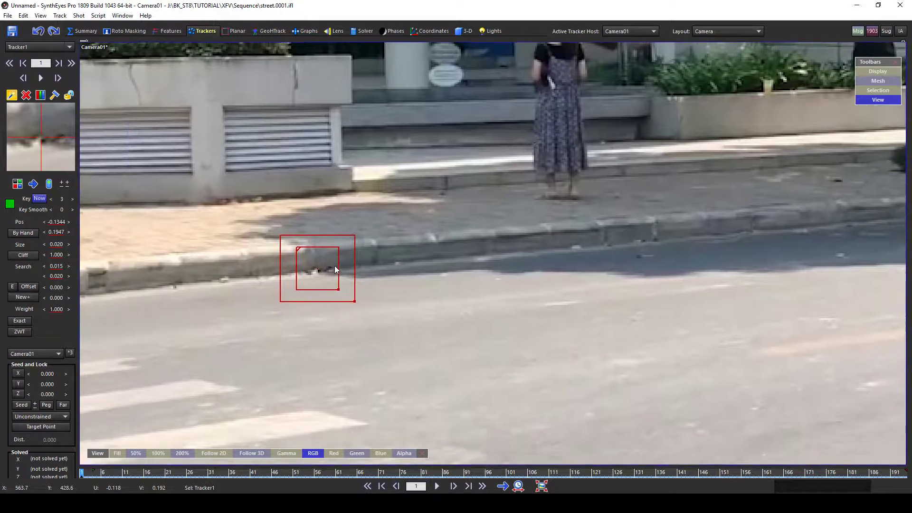
# - Shrink the kerb tracker's inner box to a size of about 0.0116 around the dark spot
pyautogui.scroll(2, 335, 268)
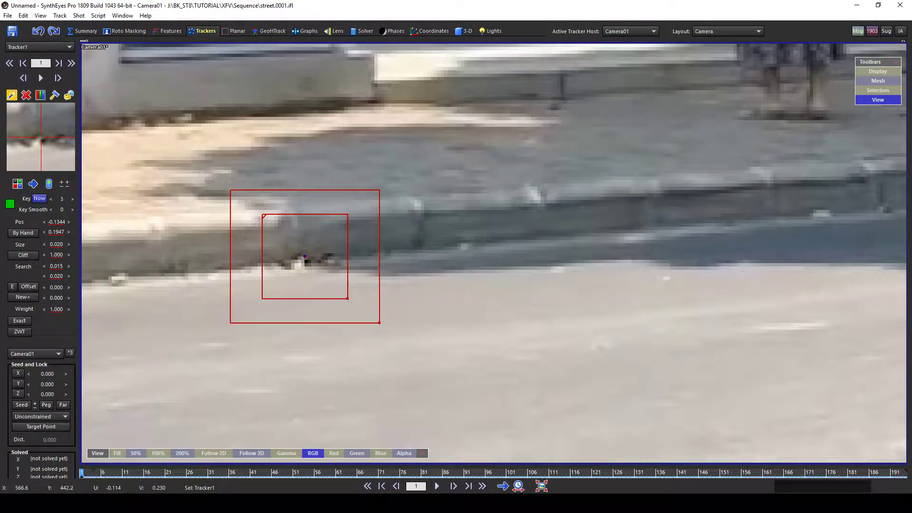
pyautogui.moveTo(348, 299); pyautogui.dragTo(330, 282)
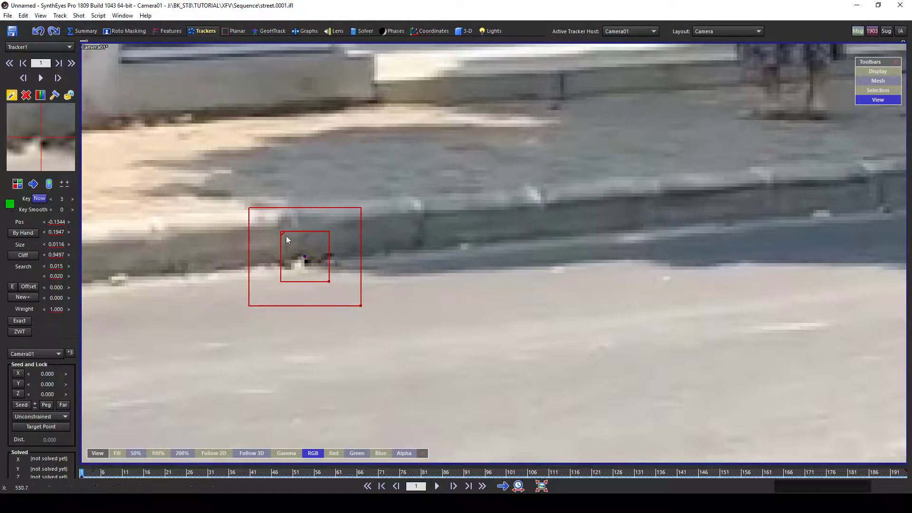
pyautogui.moveTo(372, 247); pyautogui.dragTo(401, 237, button='middle')
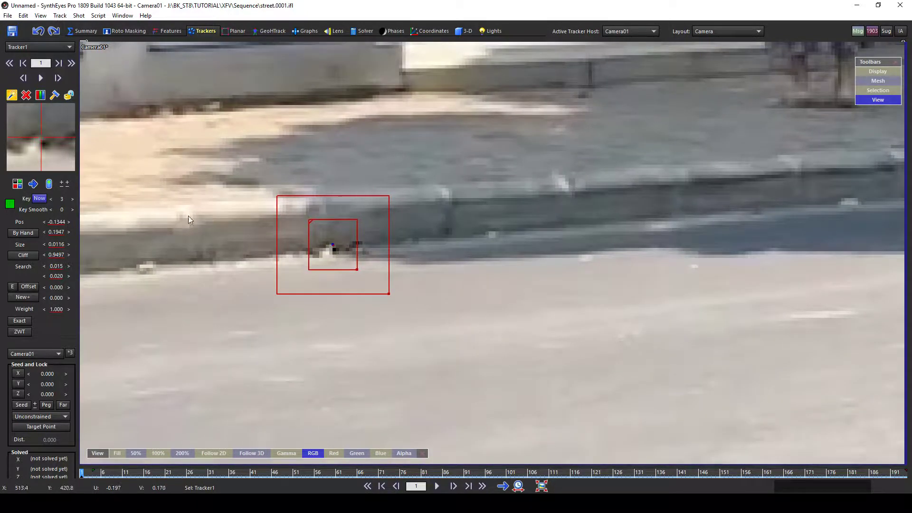
# - Track the kerb tracker forward from frame 1 to frame 7
pyautogui.click(32, 184)
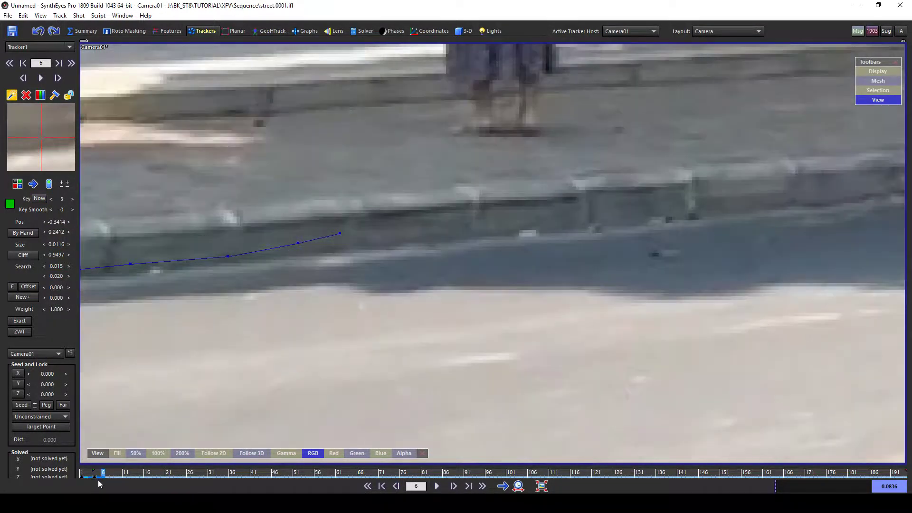
pyautogui.scroll(-3, 139, 408)
pyautogui.moveTo(138, 408); pyautogui.dragTo(305, 331, button='middle')
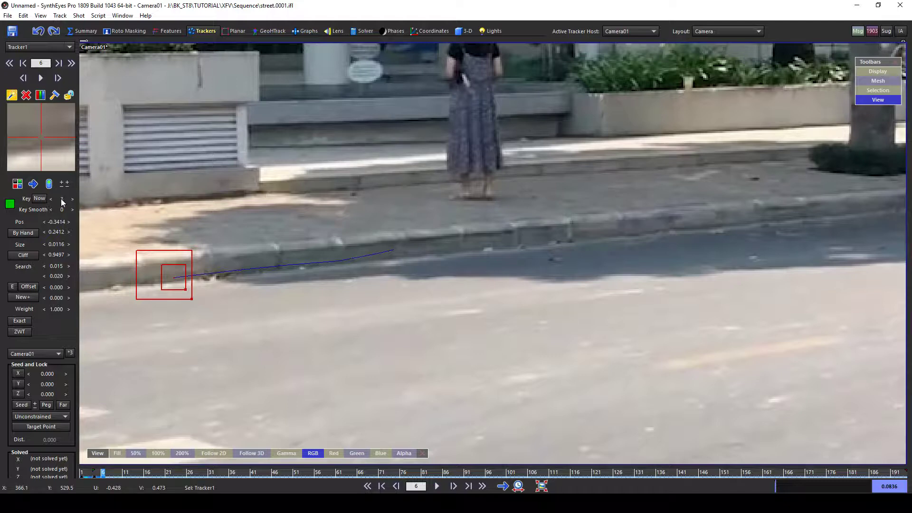
pyautogui.moveTo(216, 396); pyautogui.dragTo(307, 361, button='middle')
pyautogui.press('d')
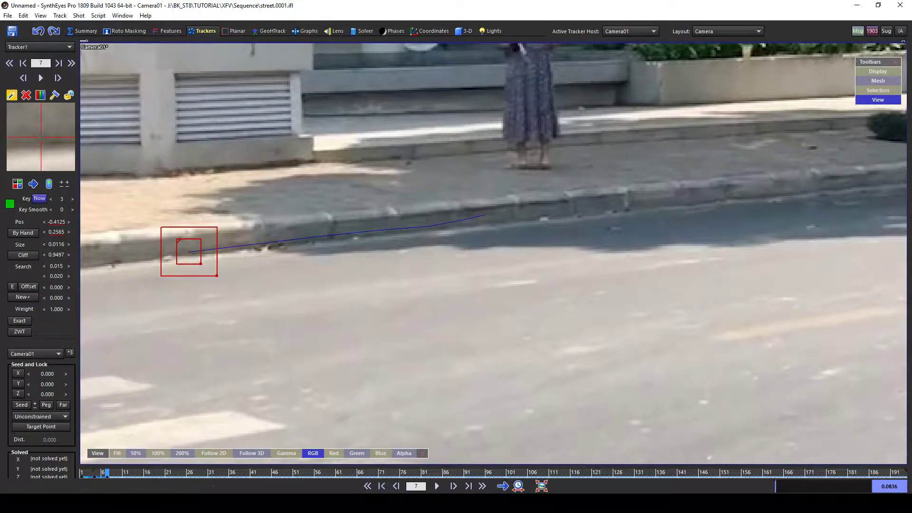
# - Check frame by frame between frames 1 and 5 whether the kerb tracker stays on the dark spot
pyautogui.moveTo(108, 477); pyautogui.dragTo(70, 464)
pyautogui.press('d')
pyautogui.press('d')
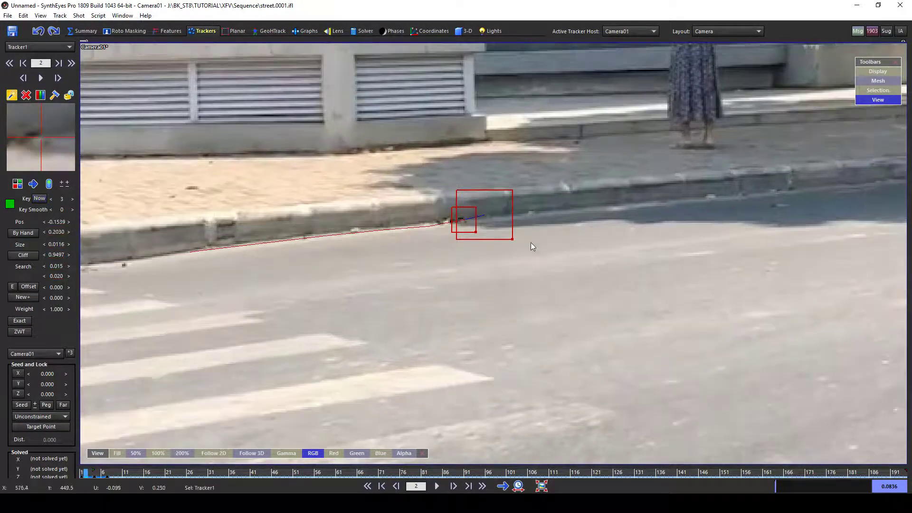
pyautogui.press('s')
pyautogui.press('s')
pyautogui.press('d')
pyautogui.press('d')
pyautogui.press('d')
pyautogui.press('d')
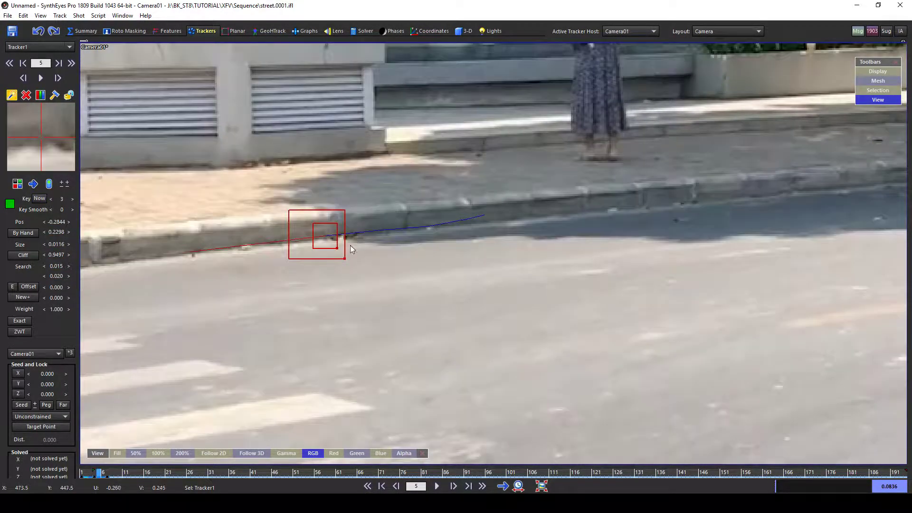
pyautogui.press('s')
pyautogui.press('d')
pyautogui.press('s')
pyautogui.press('s')
pyautogui.press('d')
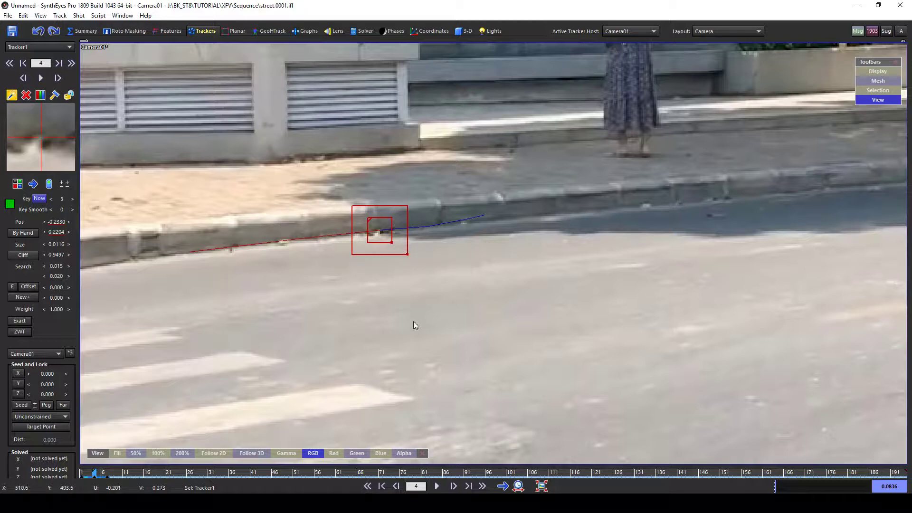
# - Truncate the kerb tracker's keys at frame 4
pyautogui.press('s')
pyautogui.press('a')
pyautogui.rightClick(375, 228)
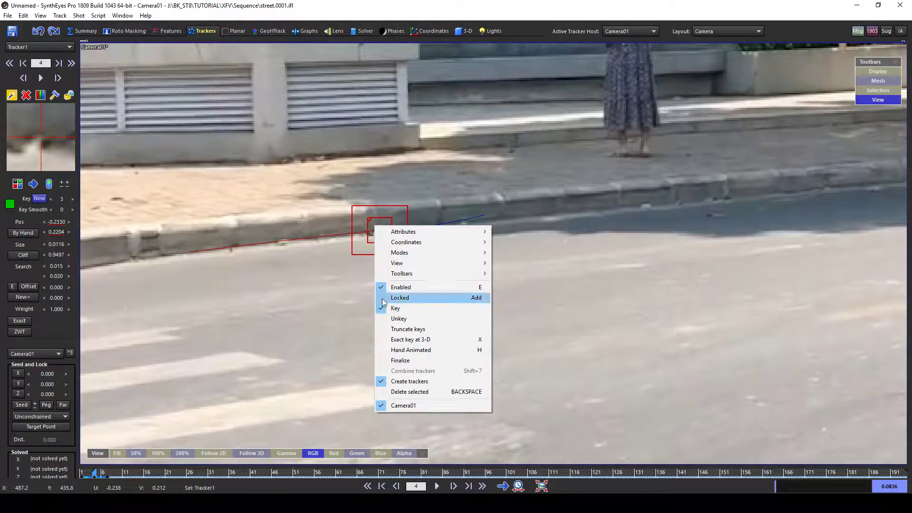
pyautogui.click(414, 329)
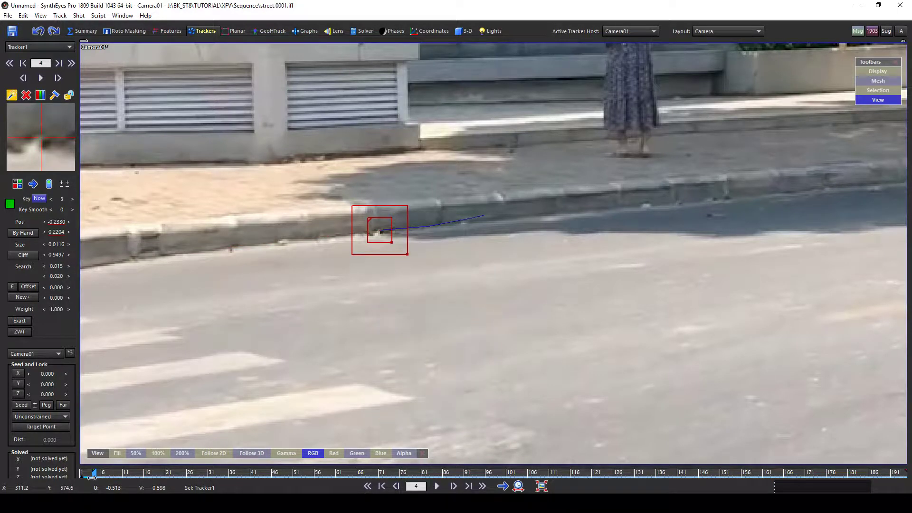
# - Enlarge the kerb tracker's search area to about 0.0756 by 0.0527 and retrack it up to frame 6
pyautogui.moveTo(408, 255); pyautogui.dragTo(472, 274)
pyautogui.press('d')
pyautogui.press('d')
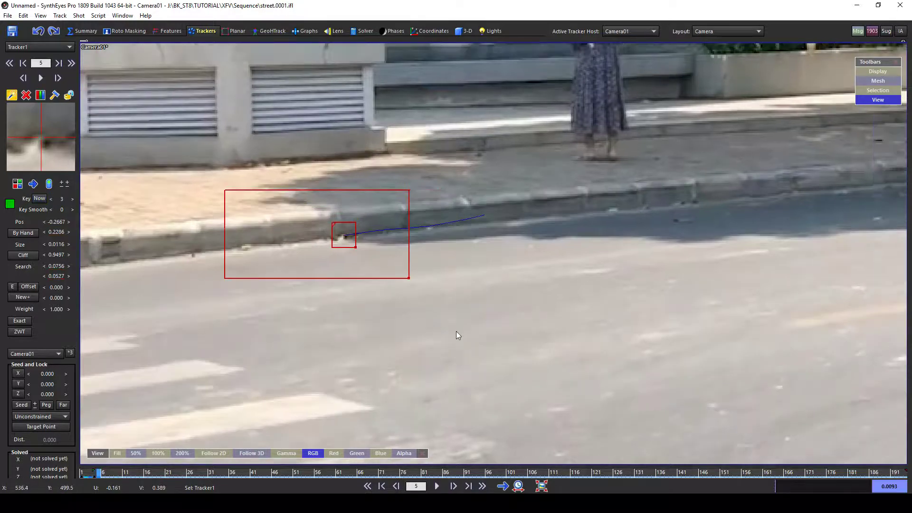
pyautogui.scroll(-2, 339, 285)
pyautogui.moveTo(339, 285); pyautogui.dragTo(517, 236, button='middle')
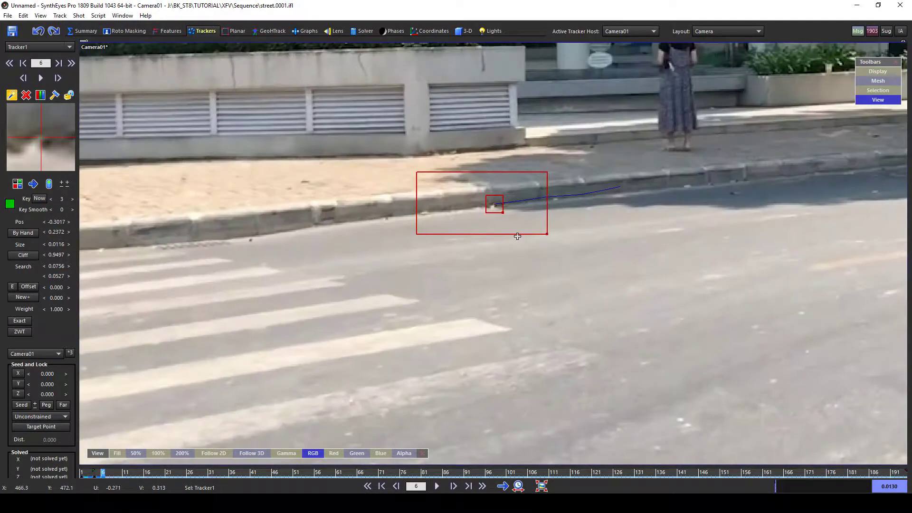
# - Track the kerb tracker forward from frame 6 to frame 24, where the spot leaves the image
pyautogui.press('d')
pyautogui.press('d')
pyautogui.press('d')
pyautogui.press('d')
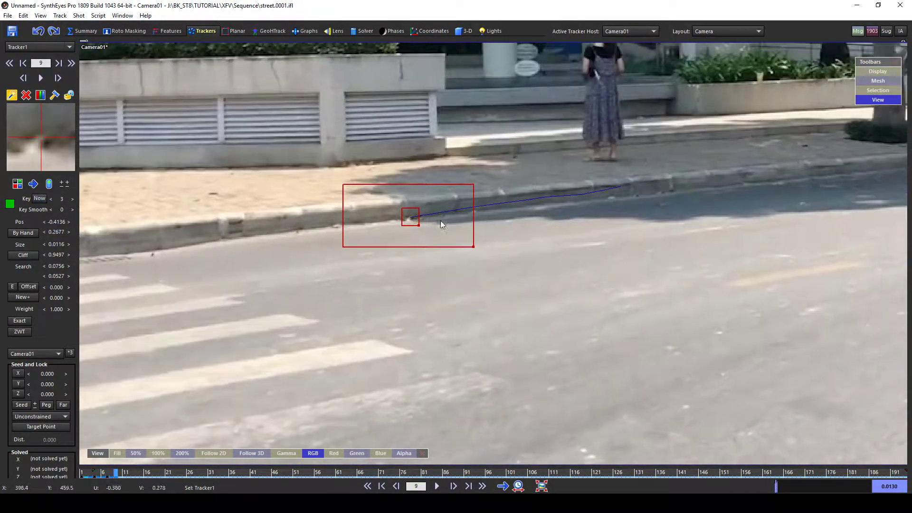
pyautogui.press('d')
pyautogui.press('d')
pyautogui.press('d')
pyautogui.press('d')
pyautogui.press('d')
pyautogui.scroll(-2, 306, 273)
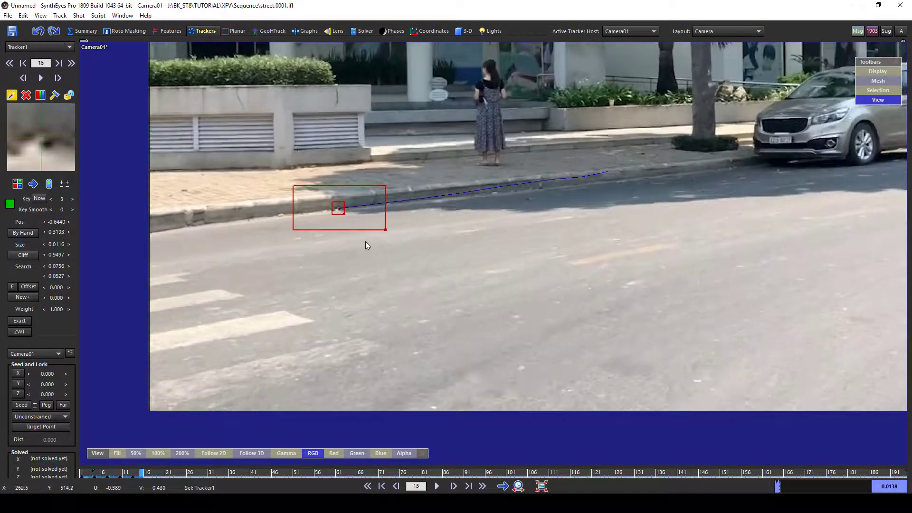
pyautogui.press('d')
pyautogui.press('d')
pyautogui.press('d')
pyautogui.press('d')
pyautogui.press('d')
pyautogui.press('d')
pyautogui.press('d')
pyautogui.press('d')
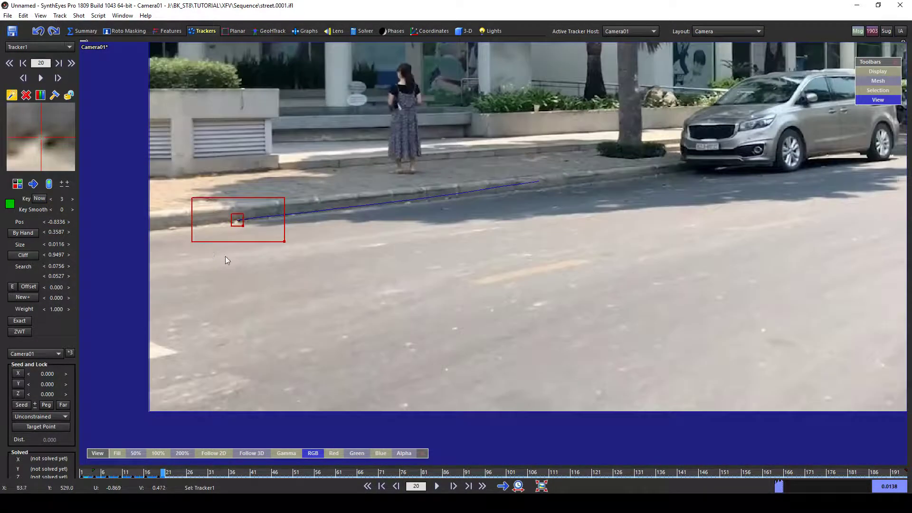
pyautogui.press('d')
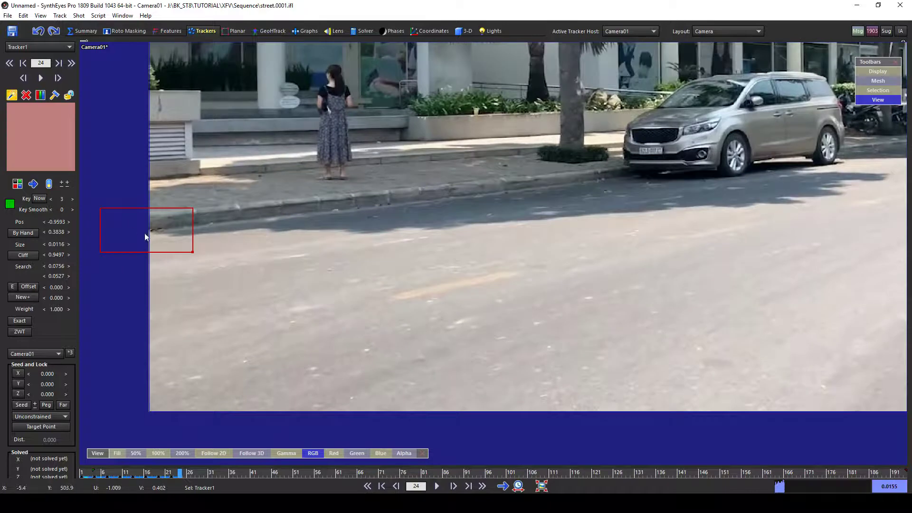
# - Go back to frame 23 and lock the kerb tracker
pyautogui.press('s')
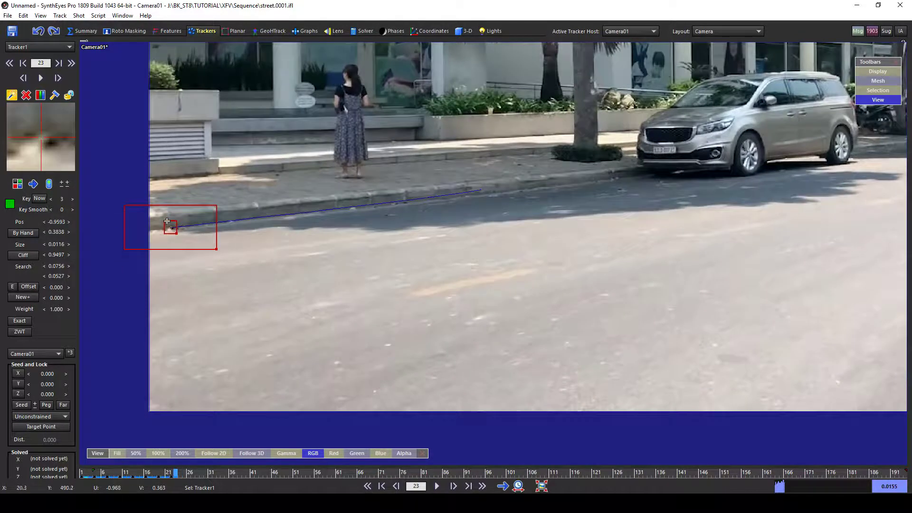
pyautogui.rightClick(167, 220)
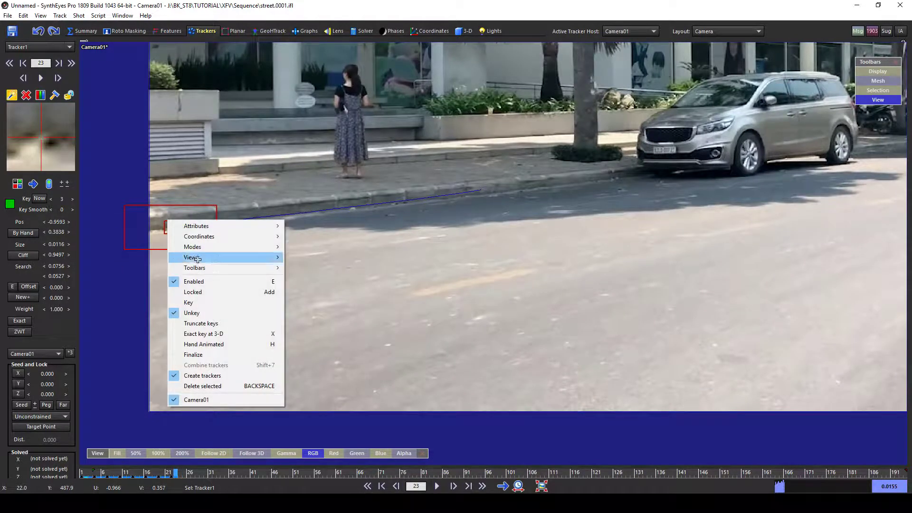
pyautogui.rightClick(166, 204)
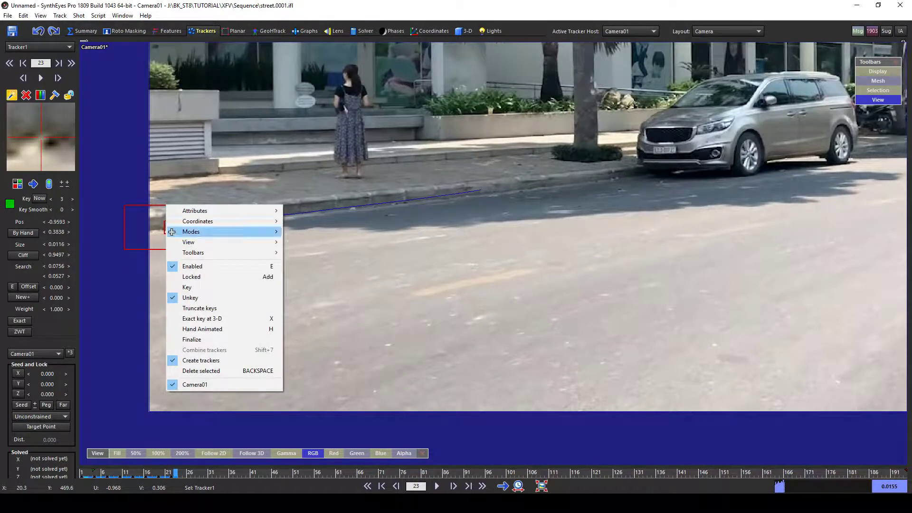
pyautogui.click(221, 277)
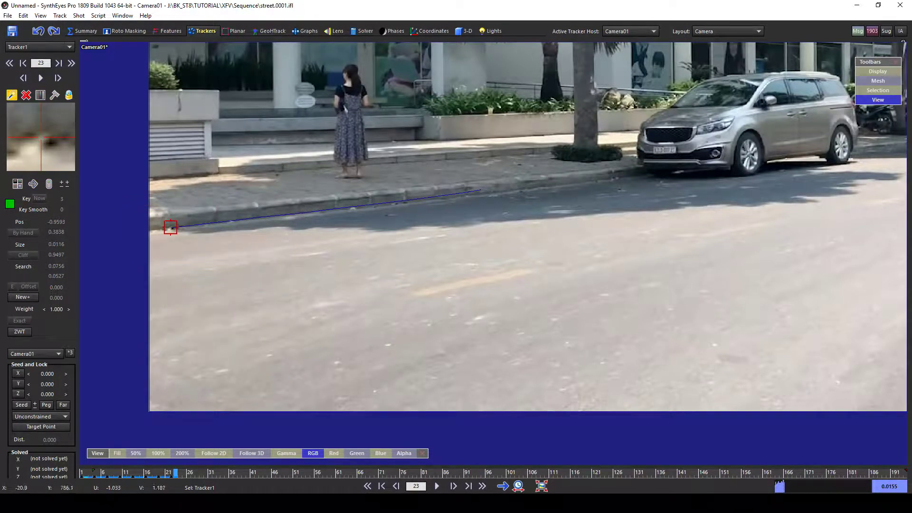
# - Return to frame 1 and scrub through the shot, examining the building and parked van for another trackable feature
pyautogui.moveTo(173, 472); pyautogui.dragTo(83, 448)
pyautogui.moveTo(692, 198); pyautogui.dragTo(342, 296, button='middle')
pyautogui.scroll(-2, 377, 286)
pyautogui.moveTo(502, 267); pyautogui.dragTo(419, 275, button='middle')
pyautogui.scroll(1, 451, 273)
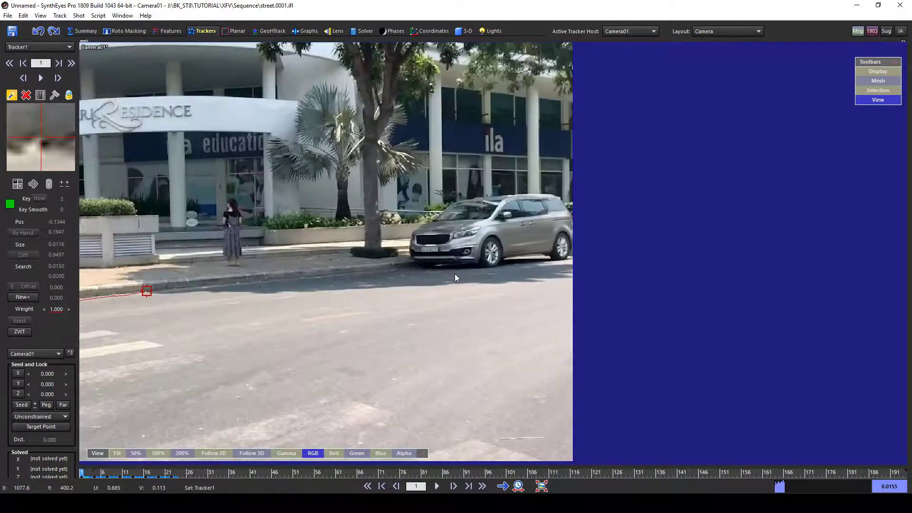
pyautogui.scroll(1, 455, 271)
pyautogui.scroll(-2, 501, 312)
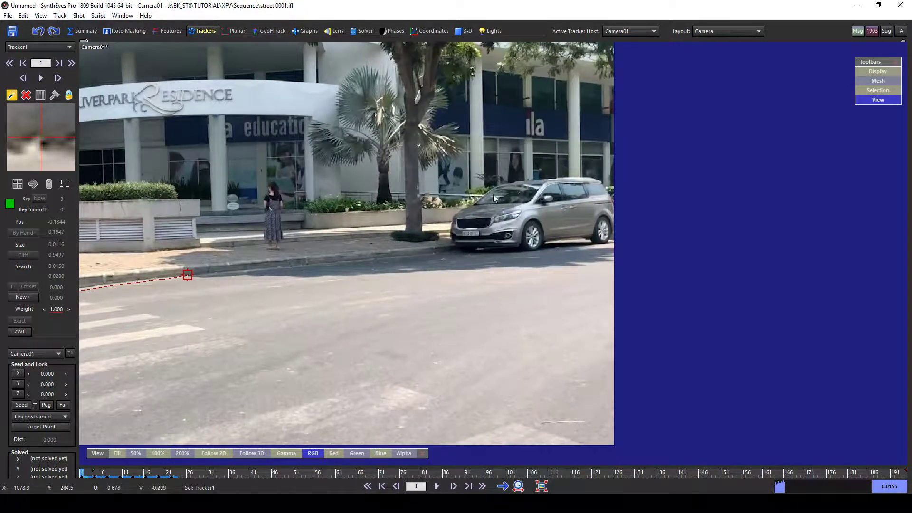
pyautogui.moveTo(106, 471); pyautogui.dragTo(362, 489)
pyautogui.click(365, 486)
pyautogui.moveTo(534, 117); pyautogui.dragTo(509, 126, button='middle')
pyautogui.scroll(2, 518, 121)
pyautogui.scroll(-4, 523, 129)
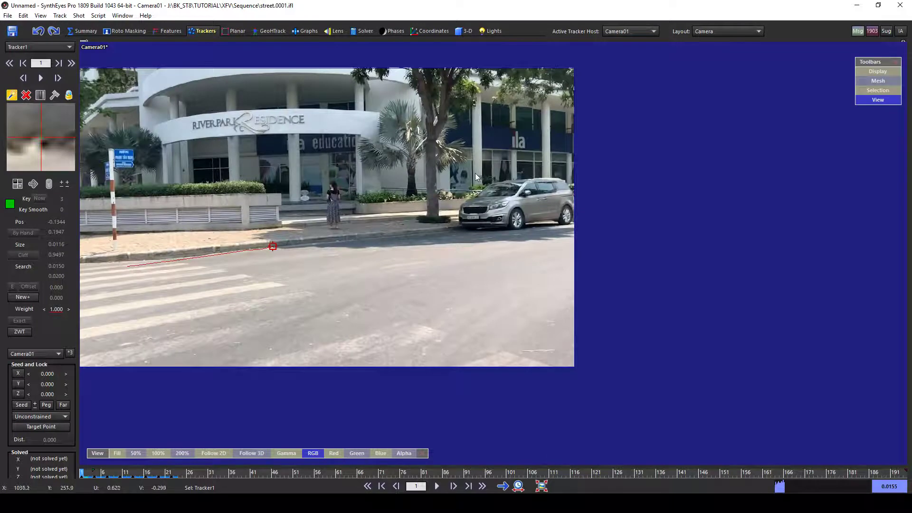
# - Place a tracker at frame 1 above the van's front fog lamp, sized about 0.0103 with a search area of about 0.0870 by 0.0696
pyautogui.scroll(5, 475, 174)
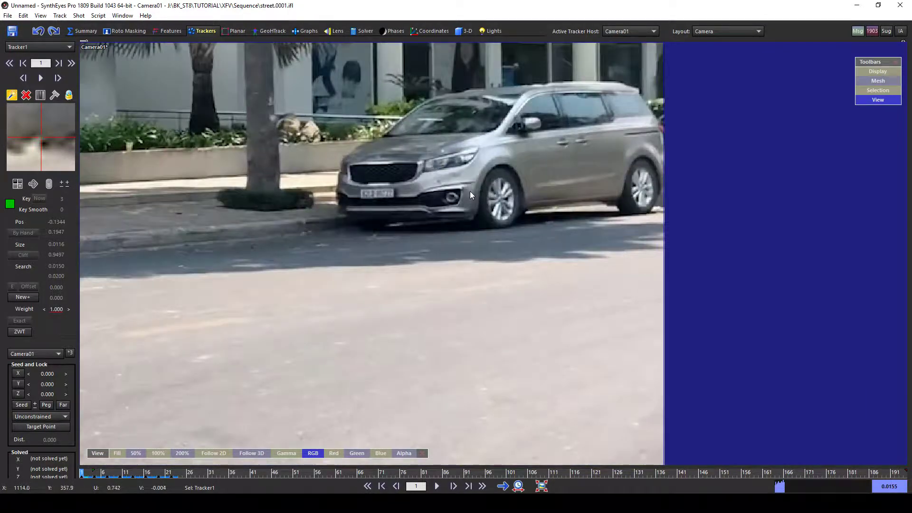
pyautogui.click(461, 189)
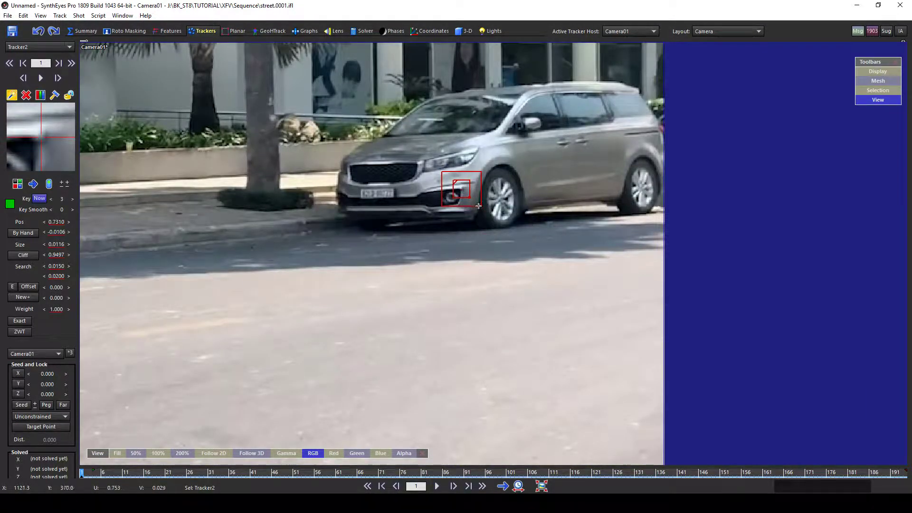
pyautogui.moveTo(472, 197); pyautogui.dragTo(470, 195)
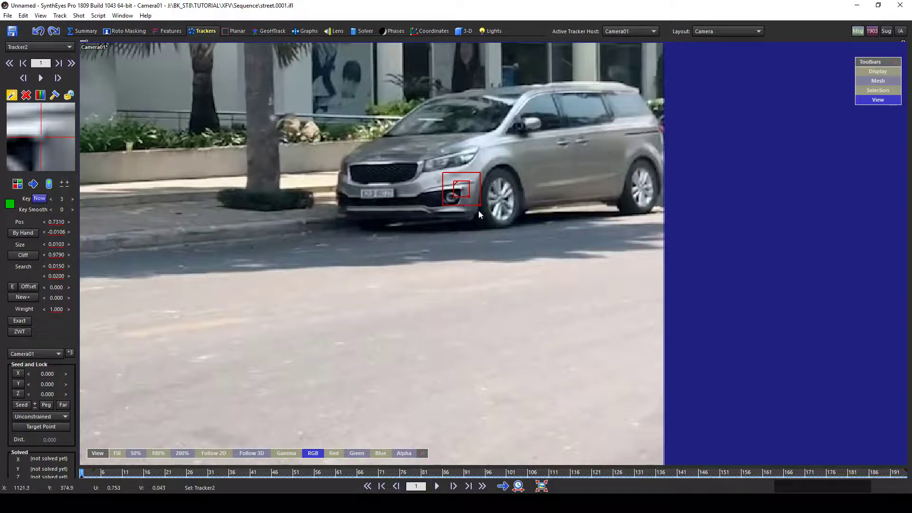
pyautogui.moveTo(479, 205); pyautogui.dragTo(534, 227)
# - Track the van tracker forward from frame 1 to frame 60 and lock it there
pyautogui.scroll(-2, 455, 192)
pyautogui.moveTo(453, 206); pyautogui.dragTo(479, 187, button='middle')
pyautogui.press('d')
pyautogui.press('d')
pyautogui.press('d')
pyautogui.press('d')
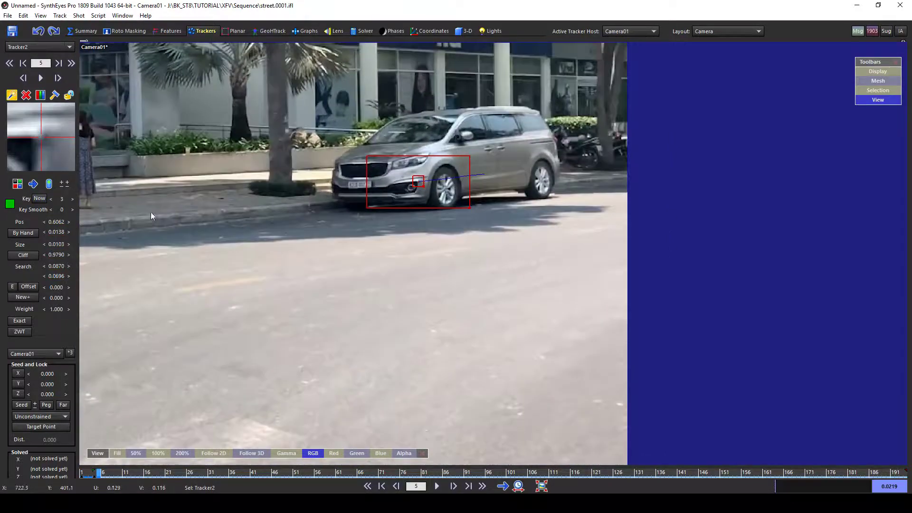
pyautogui.moveTo(98, 211); pyautogui.dragTo(190, 184, button='middle')
pyautogui.press('d')
pyautogui.press('d')
pyautogui.press('d')
pyautogui.press('d')
pyautogui.press('d')
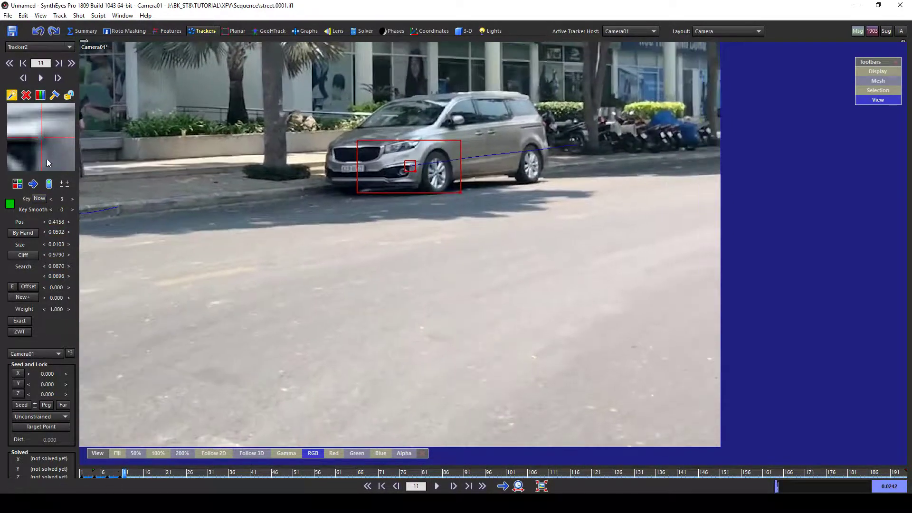
pyautogui.press('d')
pyautogui.press('d')
pyautogui.press('d')
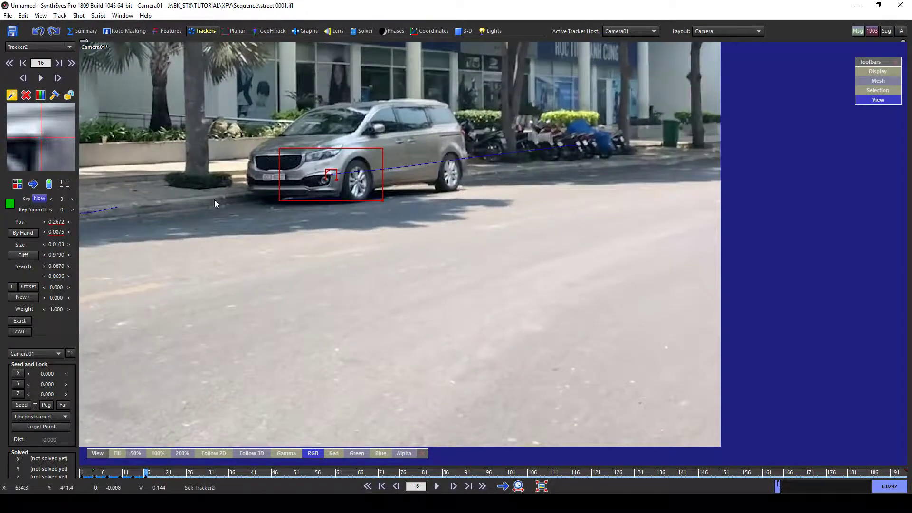
pyautogui.press('d')
pyautogui.press('d')
pyautogui.press('d')
pyautogui.press('d')
pyautogui.press('d')
pyautogui.press('d')
pyautogui.press('d')
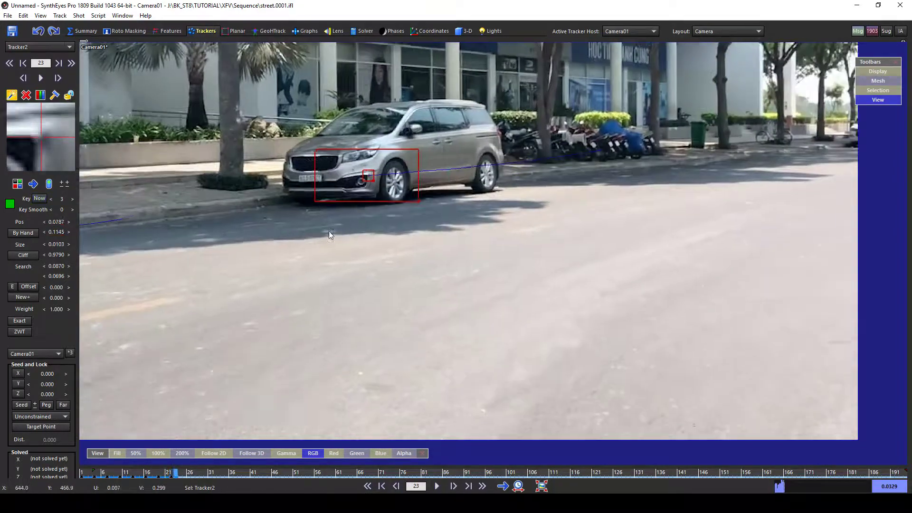
pyautogui.press('d')
pyautogui.press('d')
pyautogui.press('d')
pyautogui.press('d')
pyautogui.press('d')
pyautogui.press('d')
pyautogui.scroll(-3, 281, 226)
pyautogui.moveTo(281, 226); pyautogui.dragTo(545, 236, button='middle')
pyautogui.press('d')
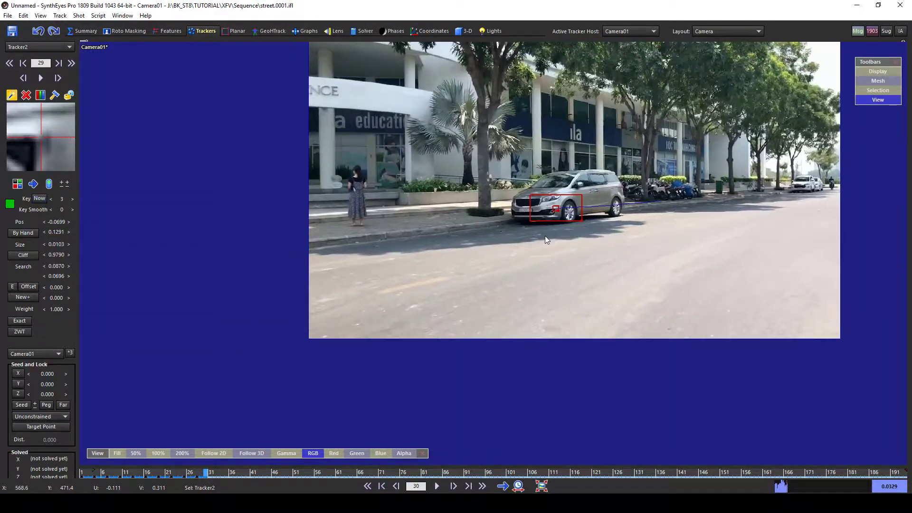
pyautogui.press('d')
pyautogui.press('d')
pyautogui.press('d')
pyautogui.press('d')
pyautogui.press('d')
pyautogui.press('d')
pyautogui.press('d')
pyautogui.press('d')
pyautogui.press('d')
pyautogui.press('d')
pyautogui.press('d')
pyautogui.press('d')
pyautogui.press('d')
pyautogui.press('d')
pyautogui.press('d')
pyautogui.press('d')
pyautogui.press('d')
pyautogui.press('d')
pyautogui.press('d')
pyautogui.press('d')
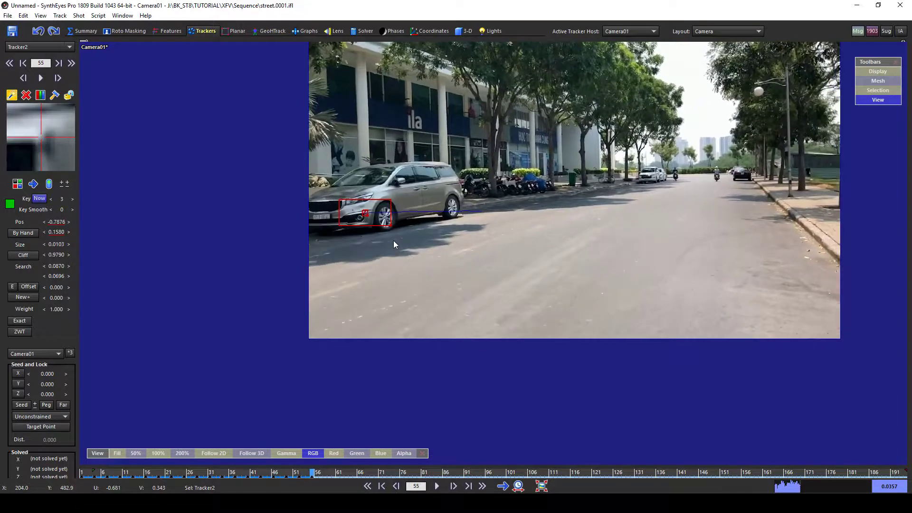
pyautogui.press('d')
pyautogui.press('d')
pyautogui.press('d')
pyautogui.press('d')
pyautogui.press('d')
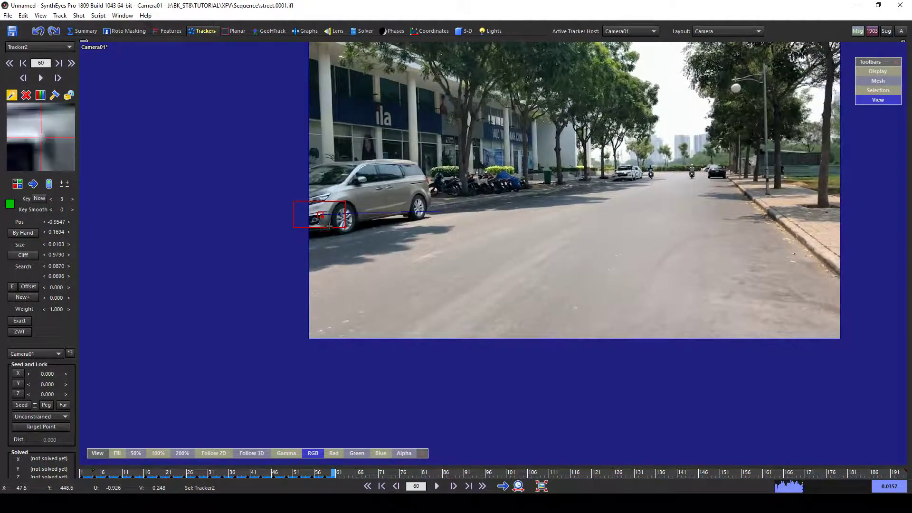
pyautogui.rightClick(336, 214)
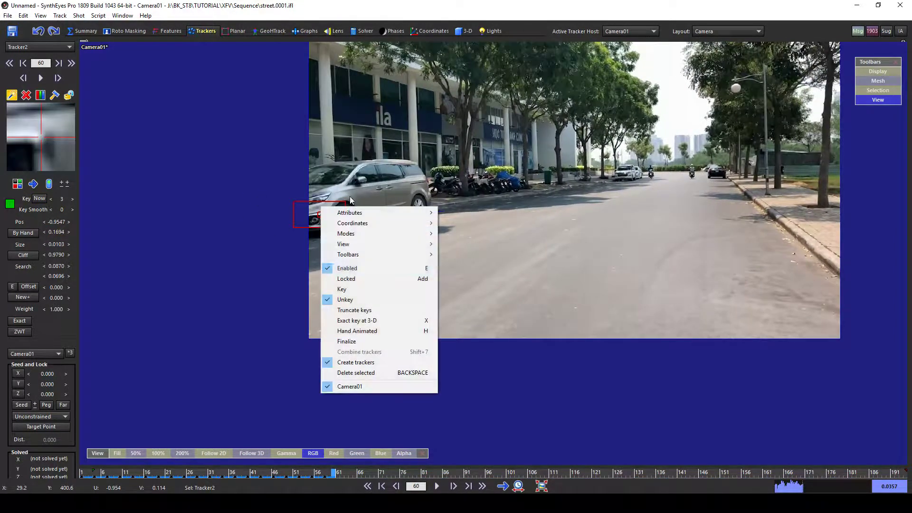
pyautogui.click(372, 278)
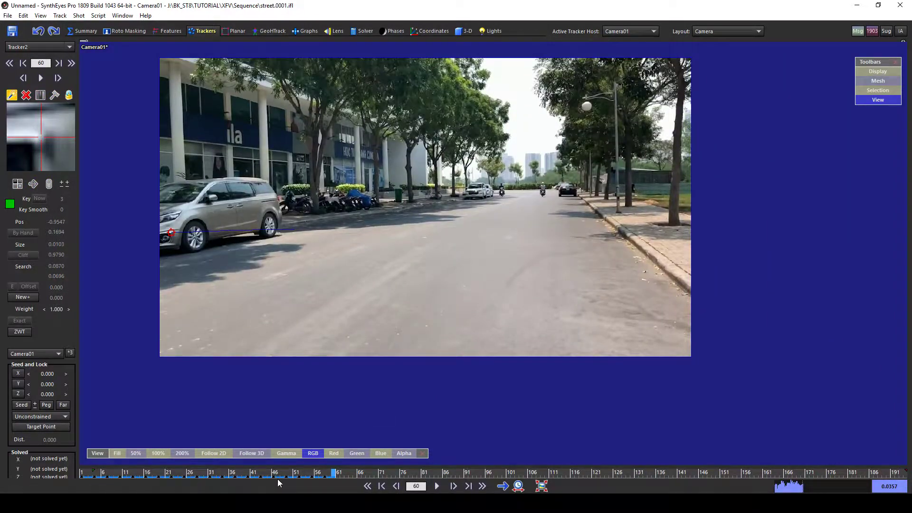
# - Return to frame 1 and place a tracker on the top corner of the ila sign's lettering above the van
pyautogui.moveTo(277, 479); pyautogui.dragTo(23, 452)
pyautogui.scroll(3, 575, 172)
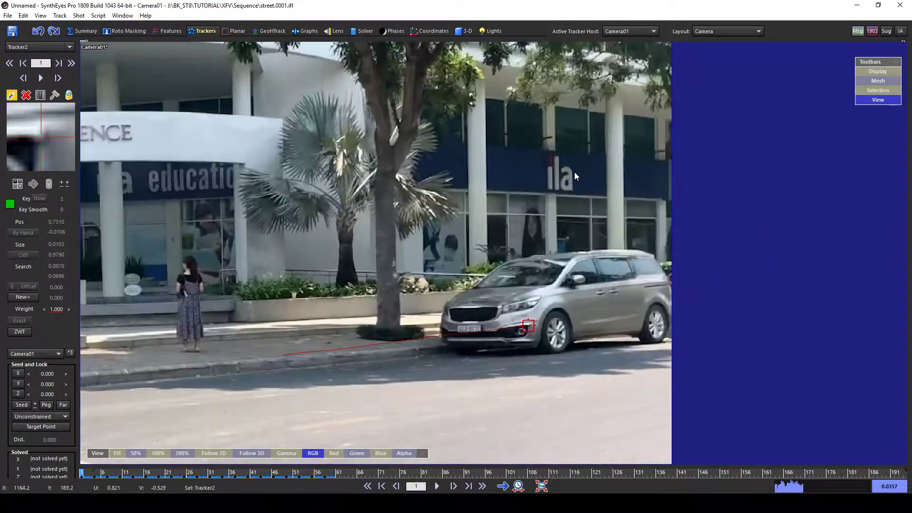
pyautogui.click(559, 156)
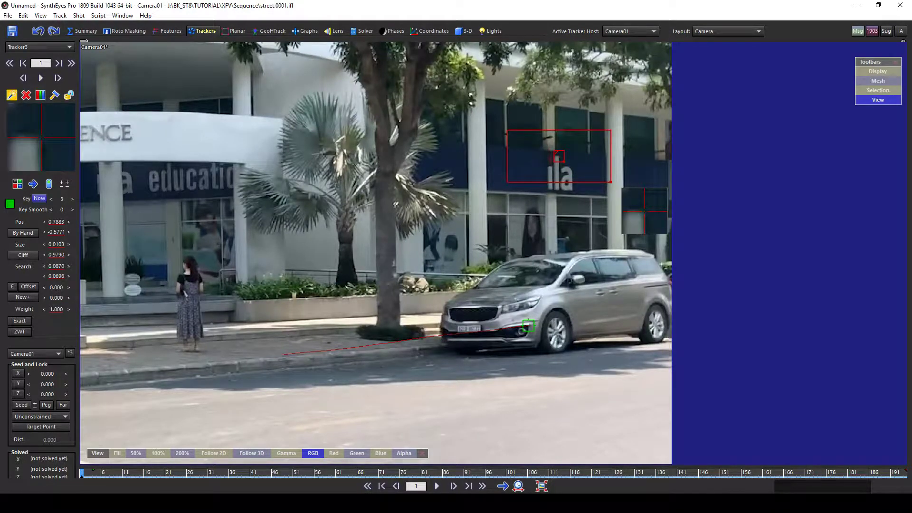
# - Track the ila sign tracker forward from frame 1 to frame 72 and lock it there
pyautogui.press('s')
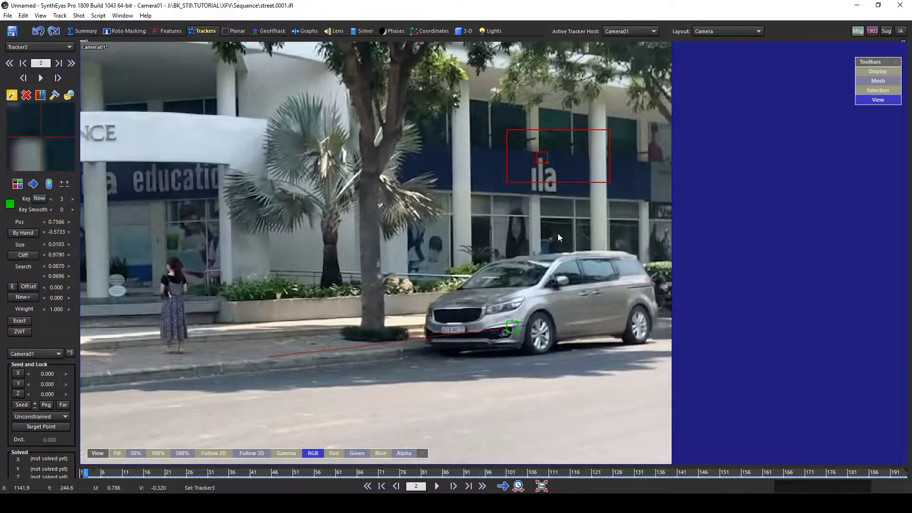
pyautogui.press('s')
pyautogui.press('s')
pyautogui.press('s')
pyautogui.press('s')
pyautogui.press('s')
pyautogui.press('s')
pyautogui.press('s')
pyautogui.press('s')
pyautogui.press('s')
pyautogui.press('s')
pyautogui.press('s')
pyautogui.scroll(-1, 448, 240)
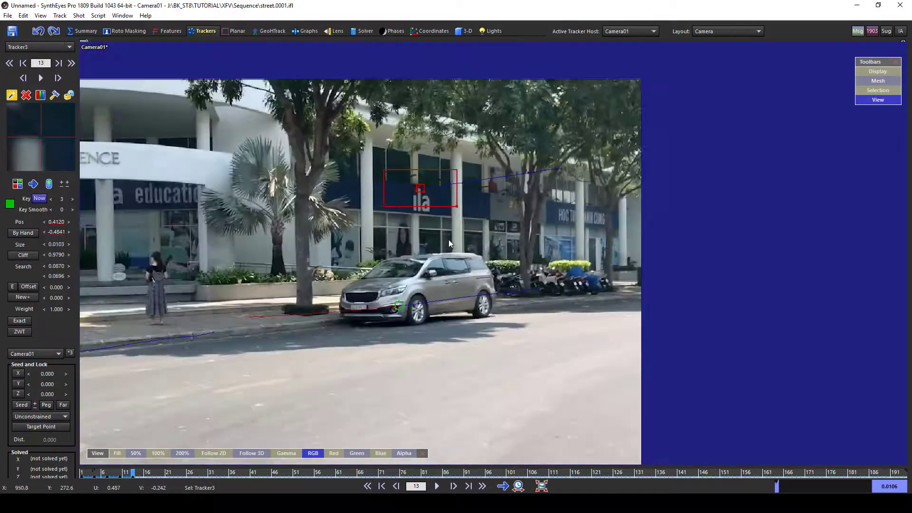
pyautogui.press('s')
pyautogui.press('s')
pyautogui.press('s')
pyautogui.press('s')
pyautogui.press('s')
pyautogui.press('s')
pyautogui.press('s')
pyautogui.press('s')
pyautogui.press('s')
pyautogui.press('s')
pyautogui.press('s')
pyautogui.press('s')
pyautogui.press('s')
pyautogui.press('s')
pyautogui.press('s')
pyautogui.press('s')
pyautogui.press('s')
pyautogui.press('s')
pyautogui.press('s')
pyautogui.press('s')
pyautogui.scroll(-3, 421, 257)
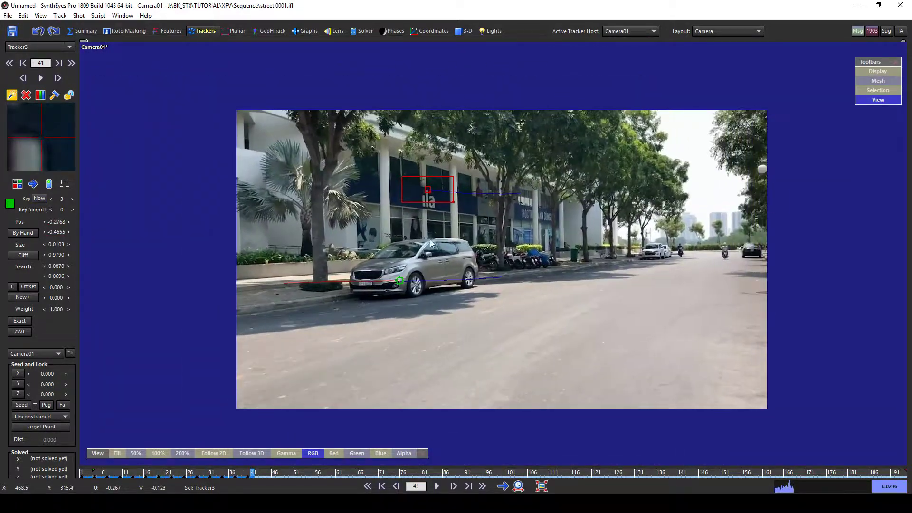
pyautogui.press('s')
pyautogui.press('s')
pyautogui.press('s')
pyautogui.press('s')
pyautogui.press('s')
pyautogui.press('s')
pyautogui.press('s')
pyautogui.press('s')
pyautogui.press('s')
pyautogui.press('s')
pyautogui.press('s')
pyautogui.press('s')
pyautogui.press('s')
pyautogui.press('s')
pyautogui.press('s')
pyautogui.press('s')
pyautogui.press('s')
pyautogui.press('s')
pyautogui.press('s')
pyautogui.press('s')
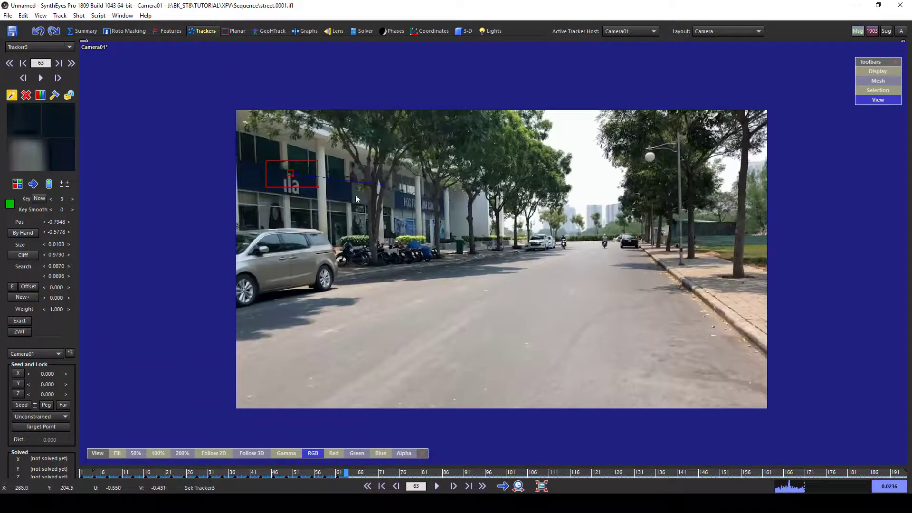
pyautogui.press('s')
pyautogui.press('s')
pyautogui.press('s')
pyautogui.press('s')
pyautogui.press('s')
pyautogui.press('s')
pyautogui.press('s')
pyautogui.press('s')
pyautogui.press('s')
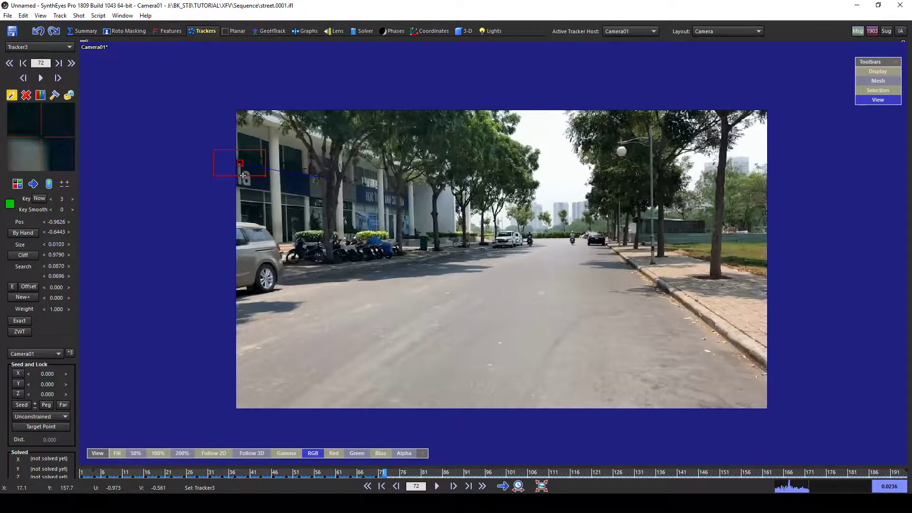
pyautogui.rightClick(242, 175)
pyautogui.click(266, 236)
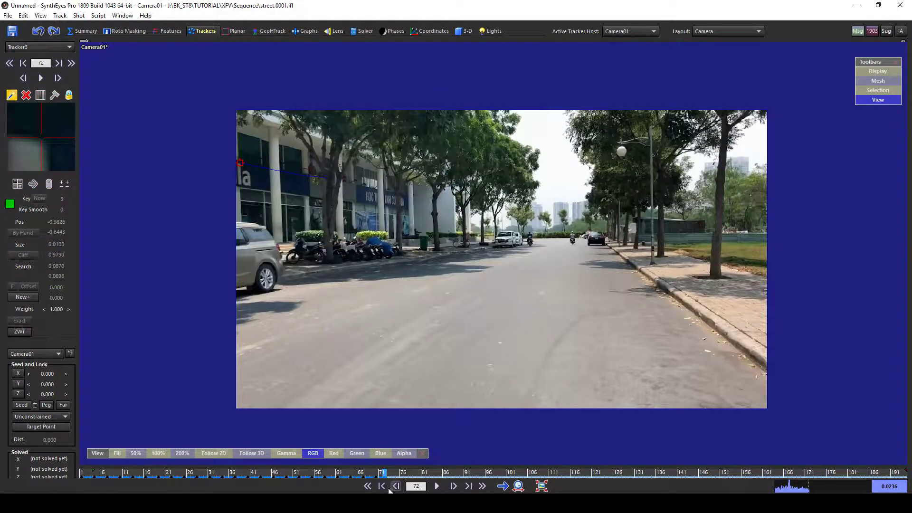
# - Go back through the shot to frame 18, examining the row of parked motorbikes behind the van for another trackable feature
pyautogui.moveTo(385, 473); pyautogui.dragTo(214, 471)
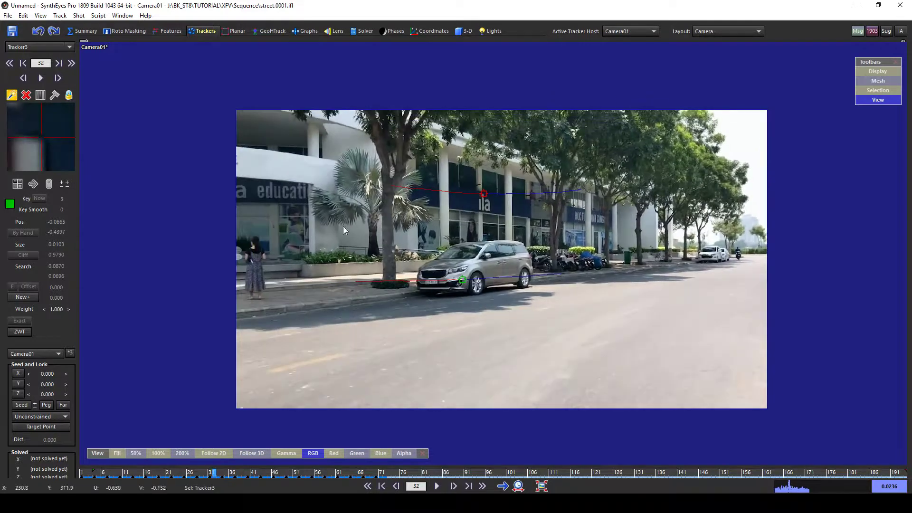
pyautogui.moveTo(588, 215); pyautogui.dragTo(552, 162, button='middle')
pyautogui.press('Left')
pyautogui.press('Left')
pyautogui.press('Left')
pyautogui.press('Left')
pyautogui.press('Left')
pyautogui.press('Left')
pyautogui.press('Left')
pyautogui.press('Left')
pyautogui.press('Left')
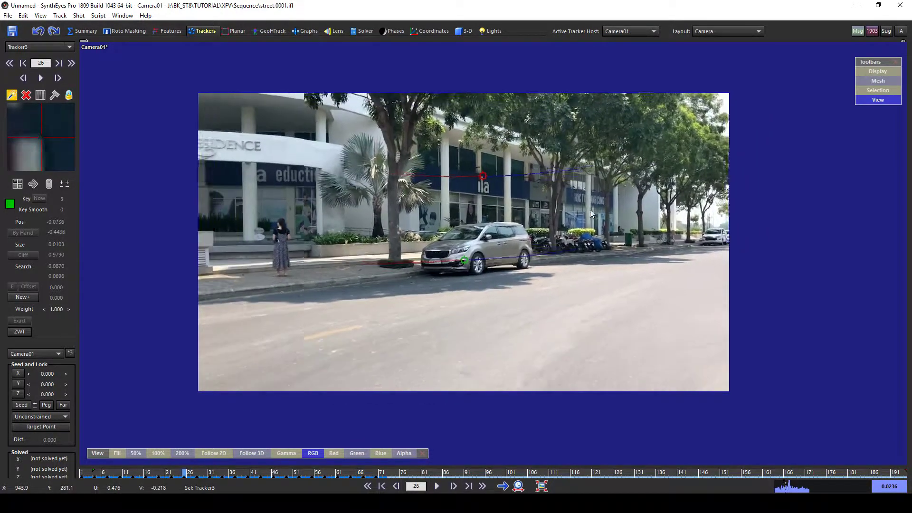
pyautogui.scroll(2, 595, 205)
pyautogui.press('Left')
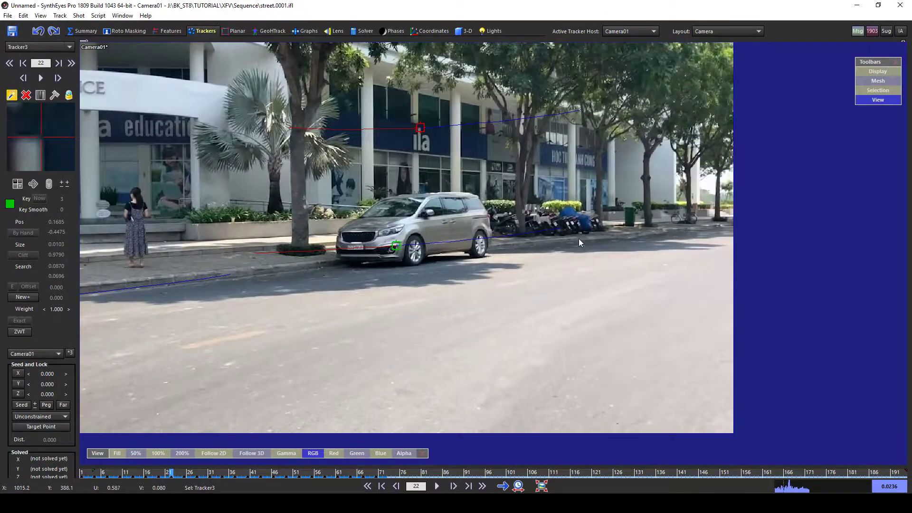
pyautogui.scroll(4, 578, 239)
pyautogui.press('Left')
pyautogui.press('Left')
pyautogui.press('Left')
pyautogui.press('Left')
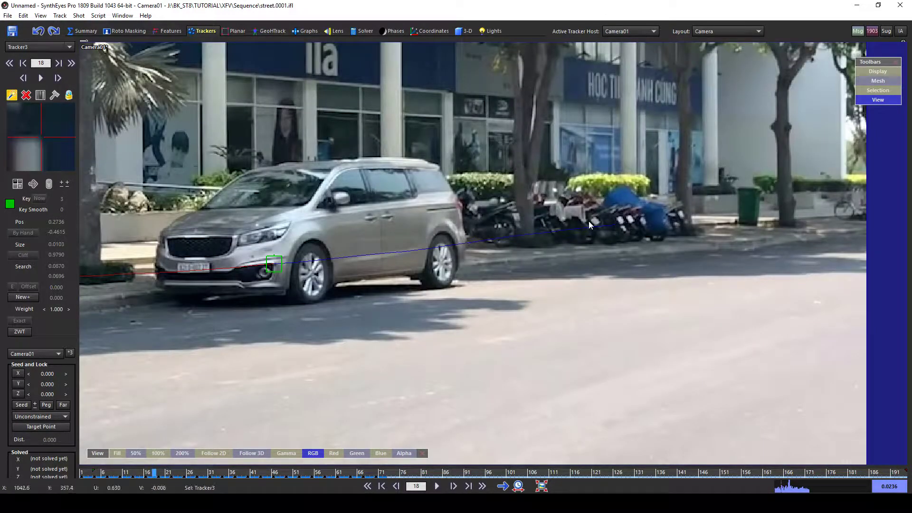
# - Try tracking a parked motorbike from frame 18 to frame 109 with a tracker sized about 0.0171, and review its path back to frame 12
pyautogui.moveTo(589, 225); pyautogui.dragTo(603, 232)
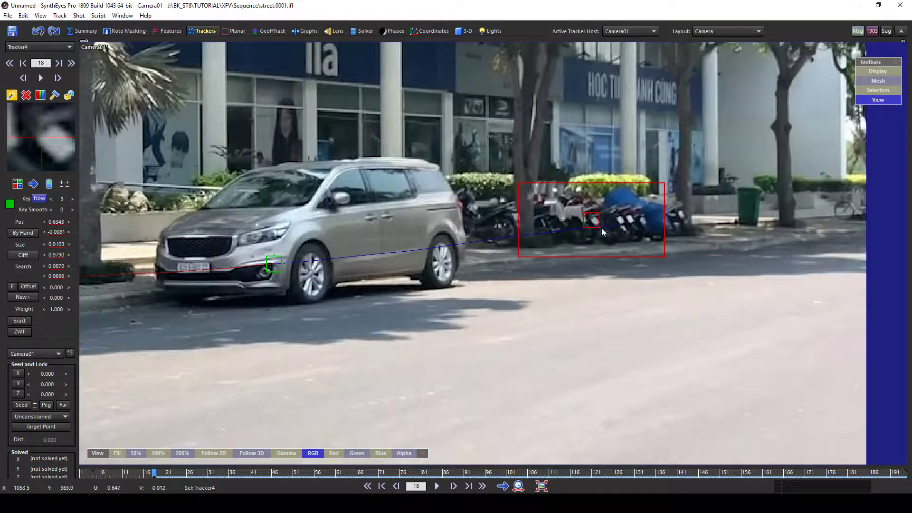
pyautogui.hotkey('ctrl', 'f')
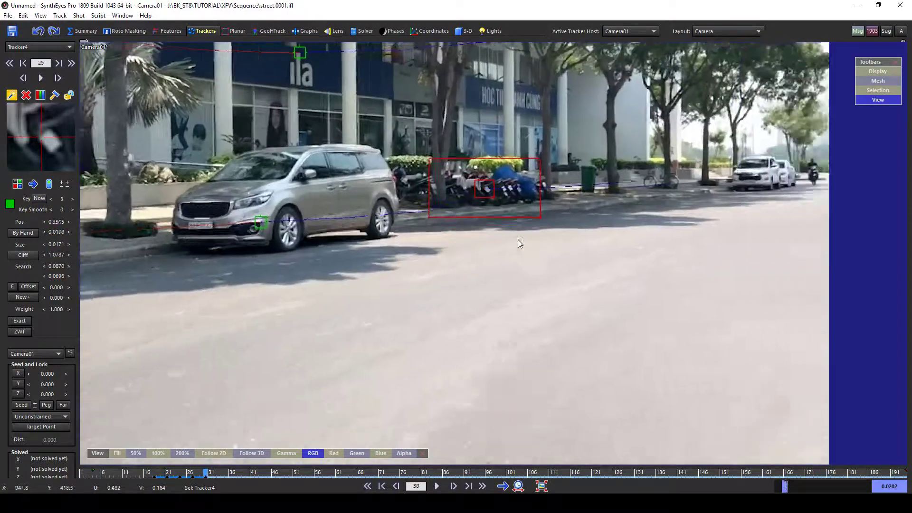
pyautogui.scroll(-5, 373, 249)
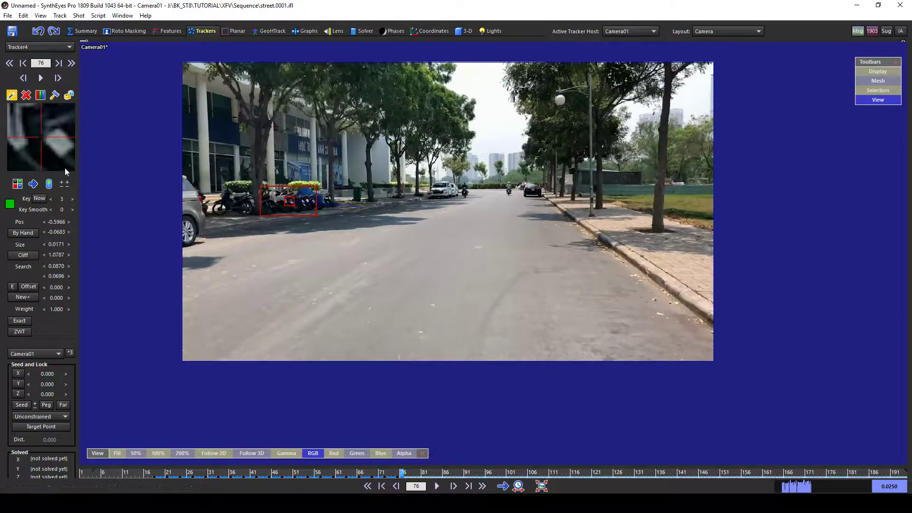
pyautogui.scroll(2, 265, 198)
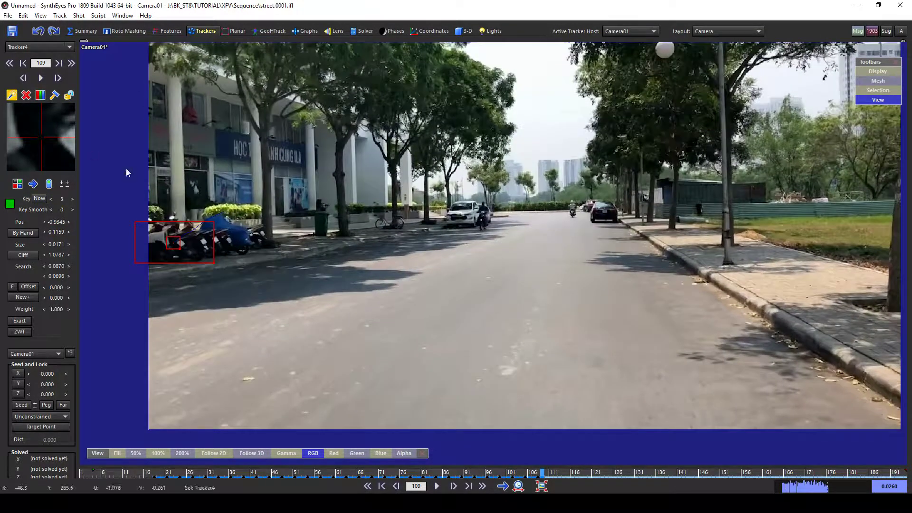
pyautogui.scroll(15, 41, 122)
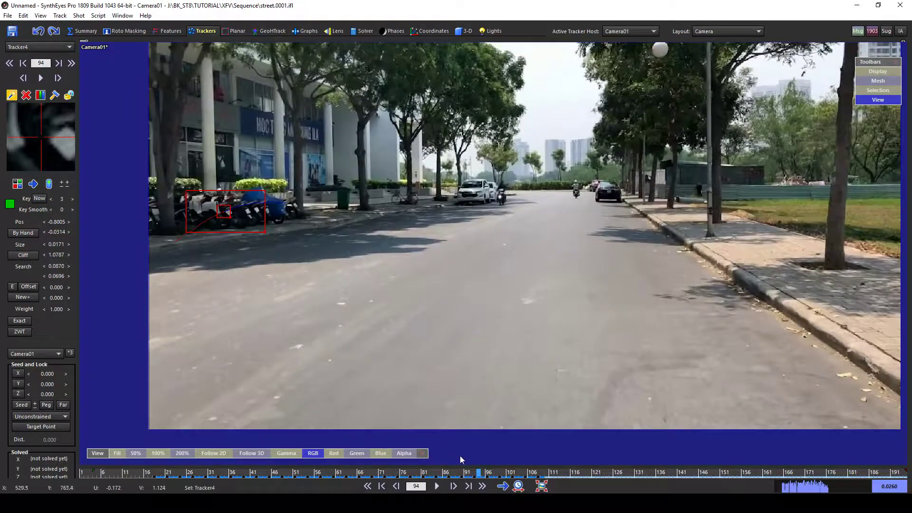
pyautogui.moveTo(483, 473); pyautogui.dragTo(127, 438)
pyautogui.moveTo(839, 255); pyautogui.dragTo(687, 261, button='middle')
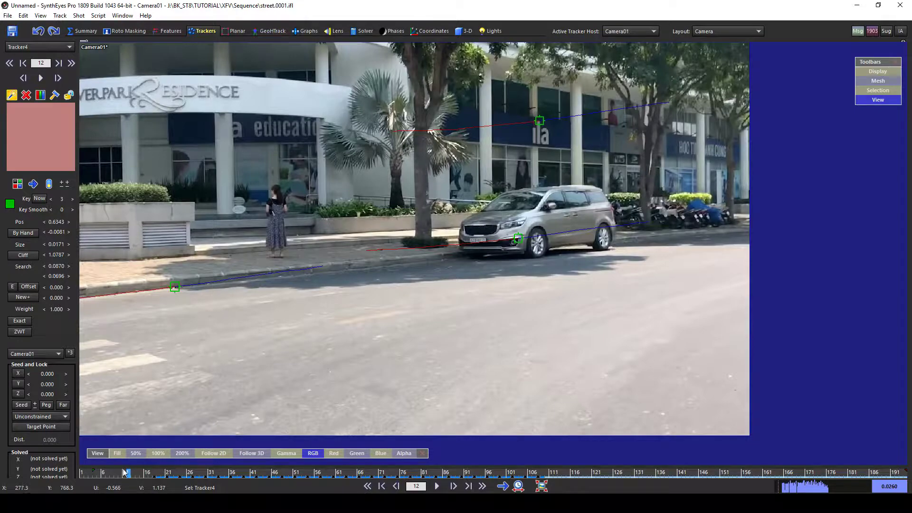
# - Place a tracker at frame 33 on a parked motorbike's white plate, sized about 0.0060 with a search area of 0.0870 by 0.0696
pyautogui.click(218, 472)
pyautogui.click(537, 178)
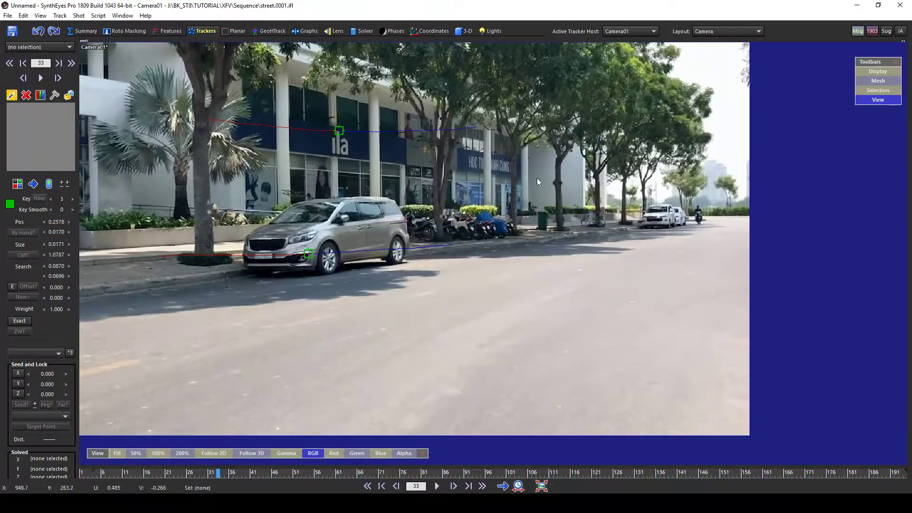
pyautogui.scroll(5, 473, 234)
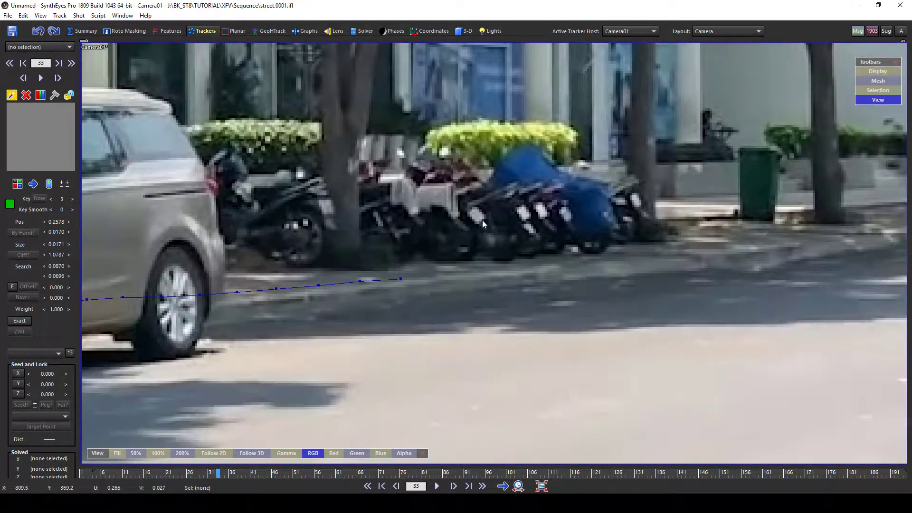
pyautogui.click(483, 219)
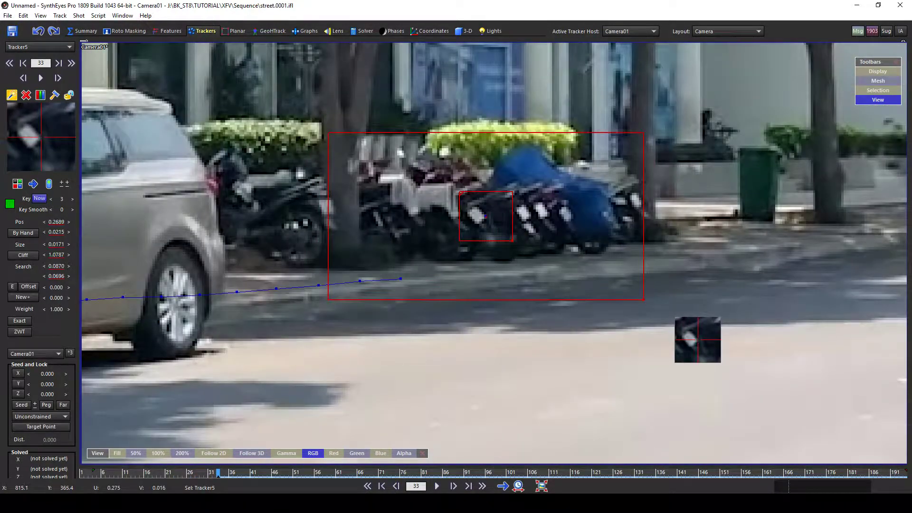
pyautogui.moveTo(513, 242); pyautogui.dragTo(496, 222)
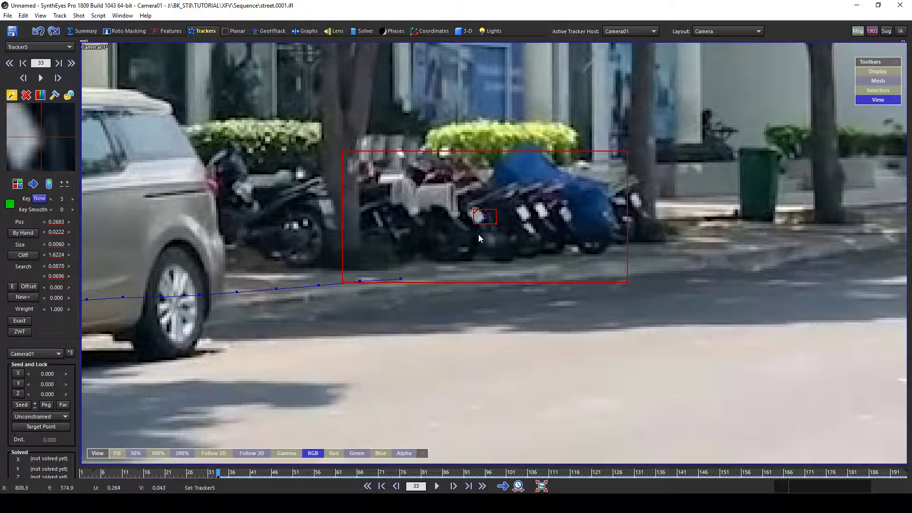
# - Track the motorbike plate forward from frame 33 to frame 120
pyautogui.scroll(-6, 490, 248)
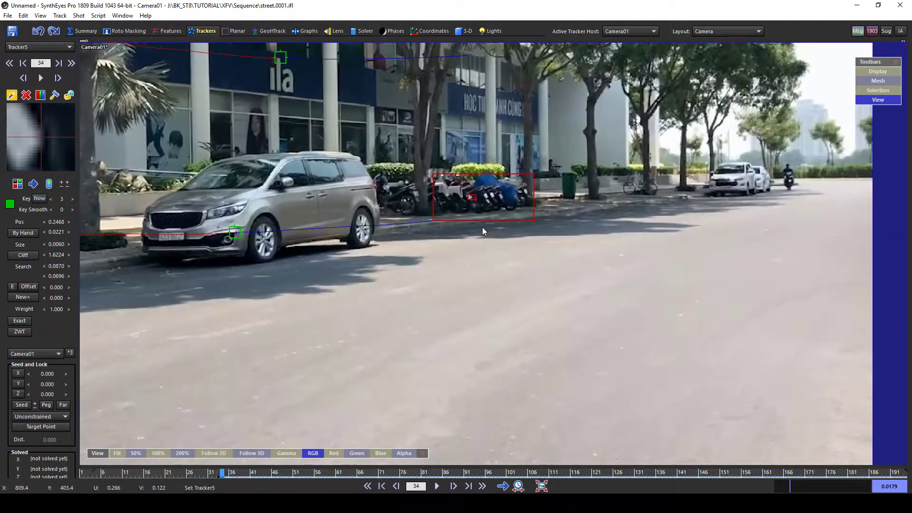
pyautogui.press('d')
pyautogui.press('d')
pyautogui.press('d')
pyautogui.press('d')
pyautogui.press('d')
pyautogui.press('d')
pyautogui.press('d')
pyautogui.press('d')
pyautogui.press('d')
pyautogui.press('d')
pyautogui.press('d')
pyautogui.press('d')
pyautogui.press('d')
pyautogui.press('d')
pyautogui.press('d')
pyautogui.press('d')
pyautogui.press('d')
pyautogui.press('d')
pyautogui.press('d')
pyautogui.press('d')
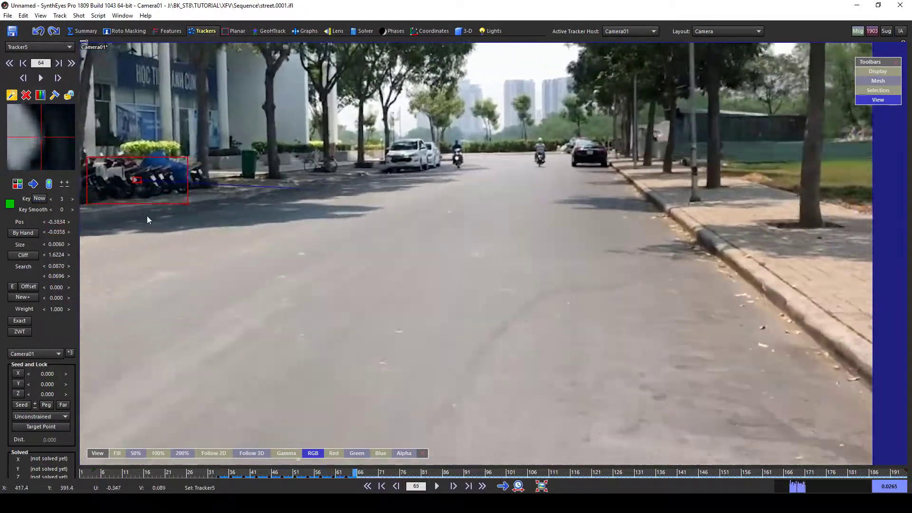
pyautogui.moveTo(159, 215); pyautogui.dragTo(418, 210, button='middle')
pyautogui.scroll(-13, 36, 142)
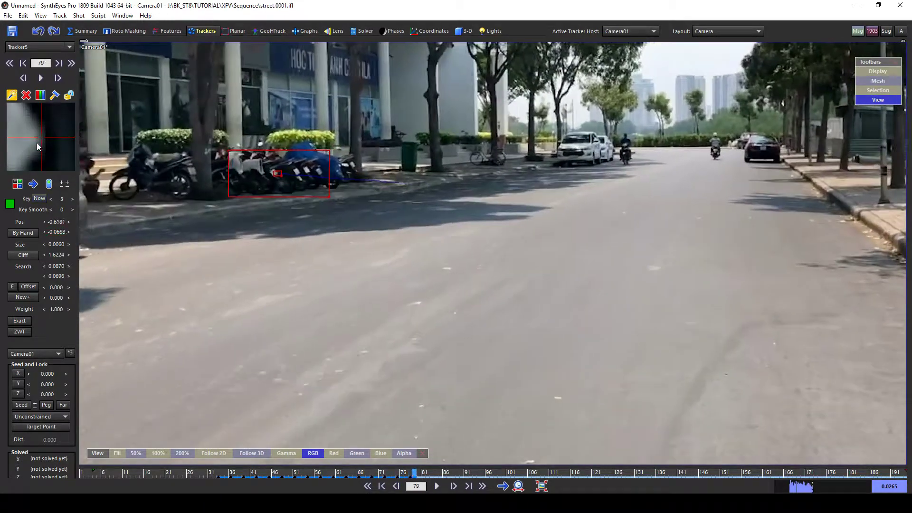
pyautogui.scroll(-14, 38, 143)
pyautogui.moveTo(183, 198); pyautogui.dragTo(460, 198, button='middle')
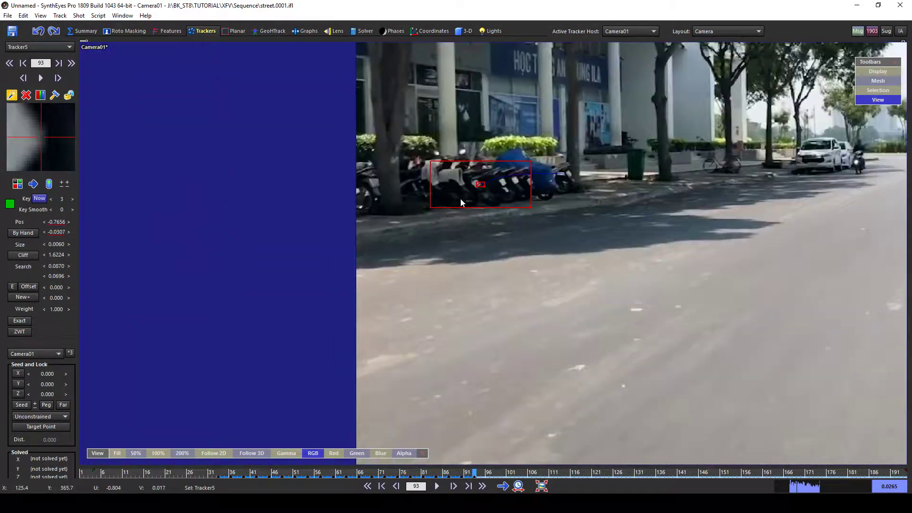
pyautogui.press('d')
pyautogui.press('d')
pyautogui.press('d')
pyautogui.press('d')
pyautogui.press('d')
pyautogui.press('d')
pyautogui.press('d')
pyautogui.press('d')
pyautogui.press('d')
pyautogui.press('d')
pyautogui.press('d')
pyautogui.press('d')
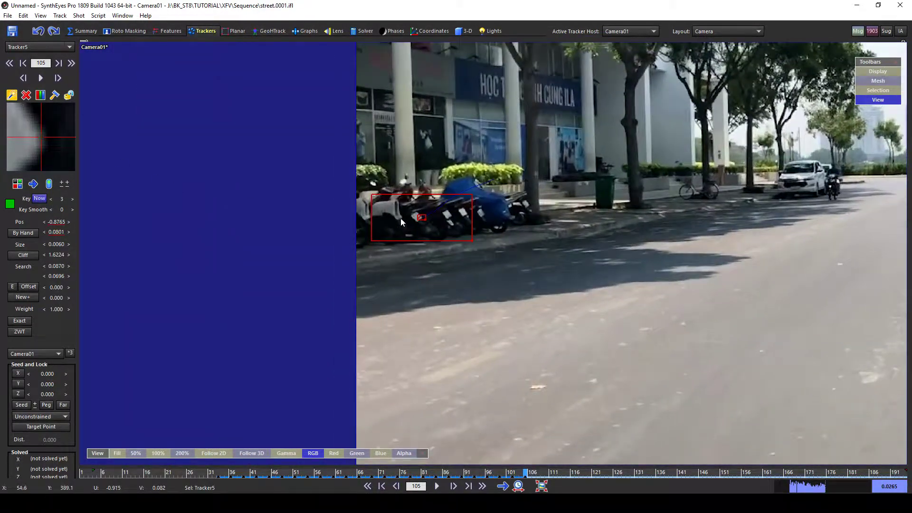
pyautogui.press('d')
pyautogui.press('d')
pyautogui.press('d')
pyautogui.press('d')
pyautogui.press('d')
pyautogui.press('d')
pyautogui.press('d')
pyautogui.press('d')
pyautogui.press('d')
pyautogui.press('d')
pyautogui.press('d')
pyautogui.press('d')
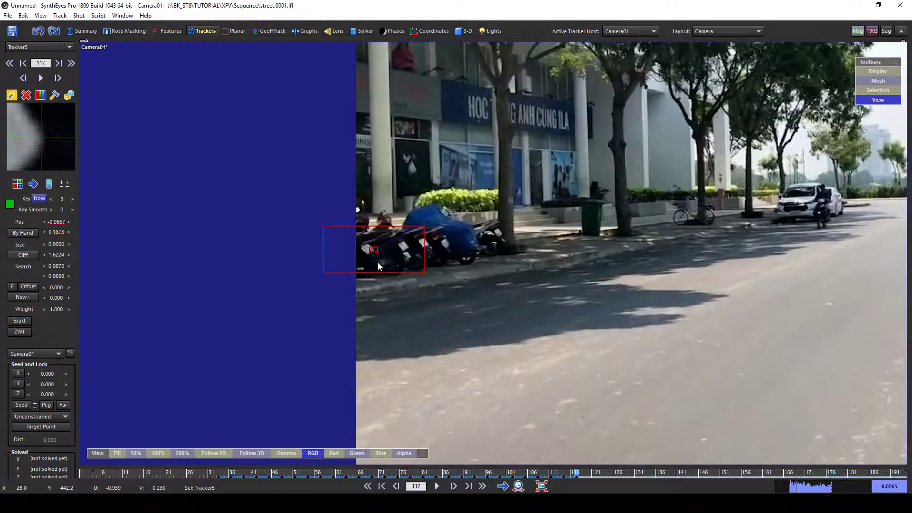
pyautogui.press('d')
pyautogui.press('d')
pyautogui.press('d')
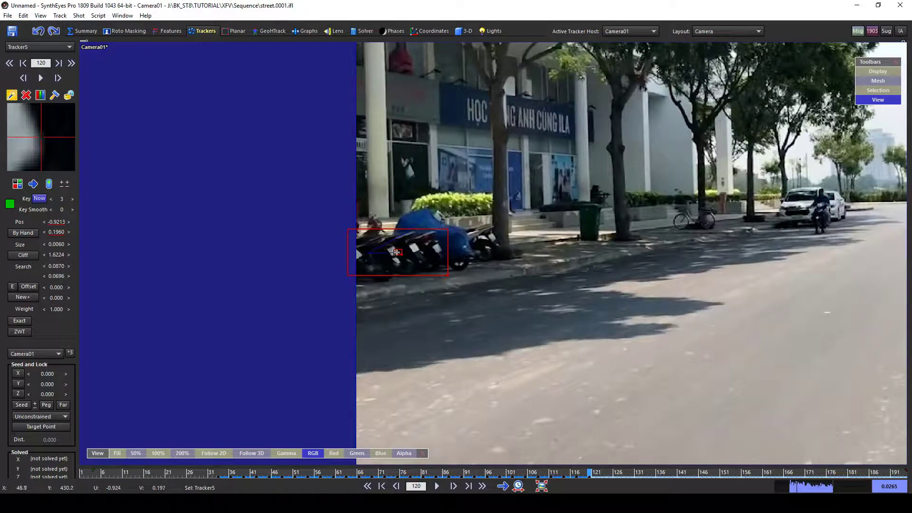
# - Step back to frame 119, truncate the motorbike tracker's keys there and lock the tracker
pyautogui.press('s')
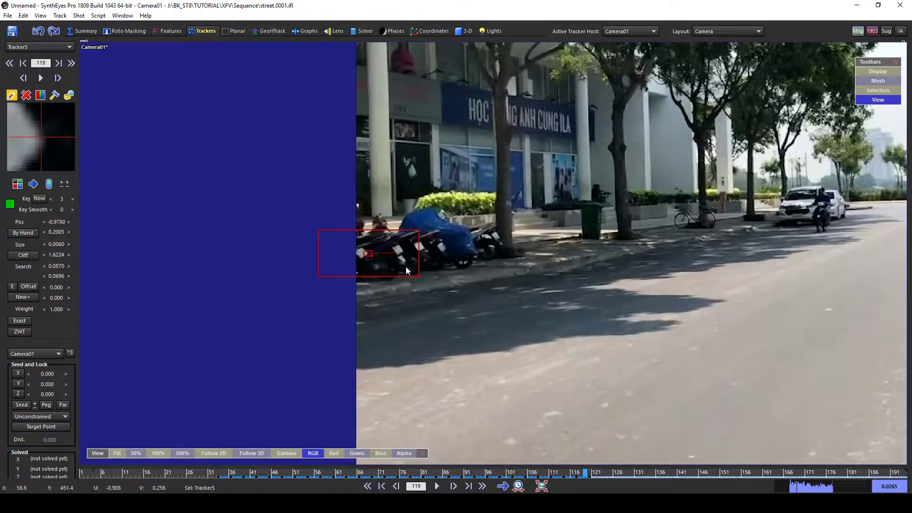
pyautogui.rightClick(392, 239)
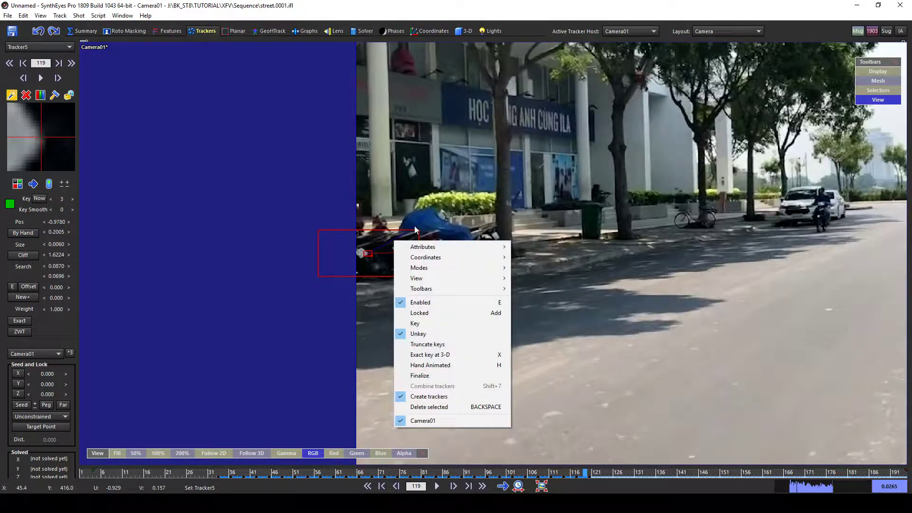
pyautogui.click(446, 344)
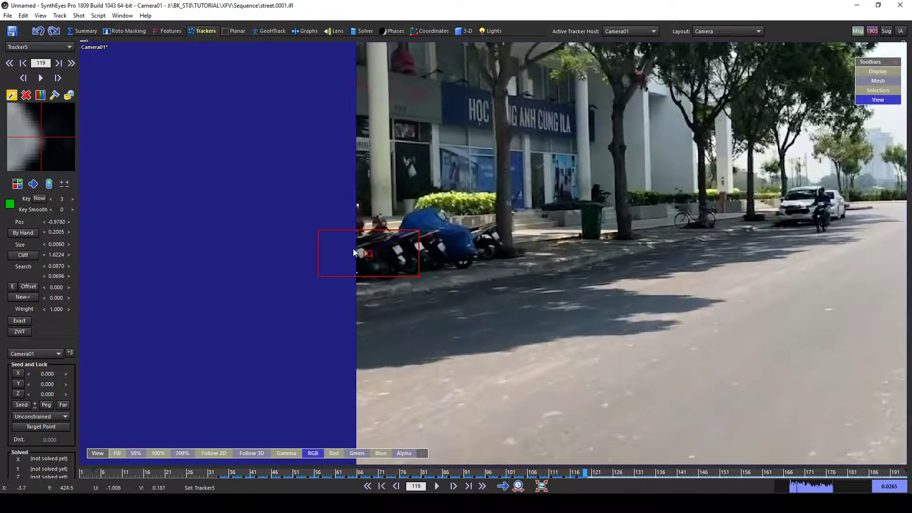
pyautogui.rightClick(369, 243)
pyautogui.click(404, 315)
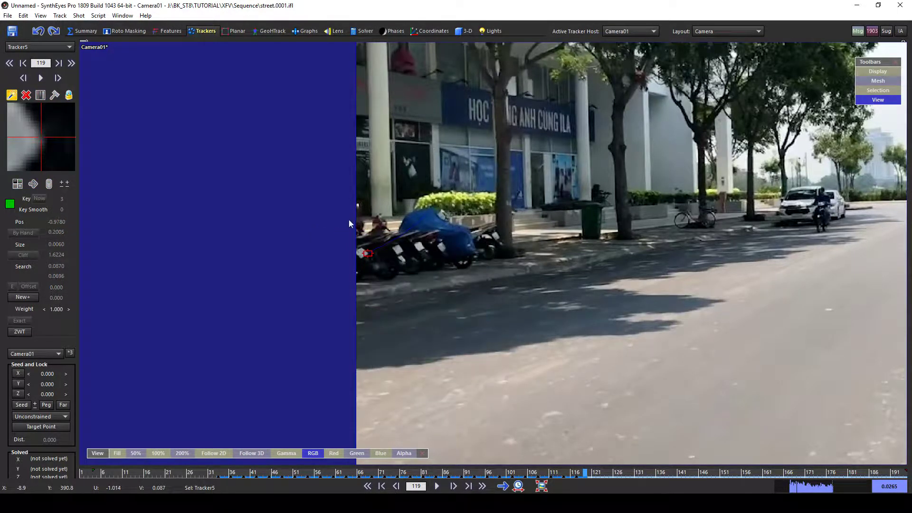
# - Return to frame 16 and place a tracker sized about 0.0094 on the knot of the tree trunk against the pale building wall
pyautogui.moveTo(575, 477); pyautogui.dragTo(236, 474)
pyautogui.scroll(-4, 629, 174)
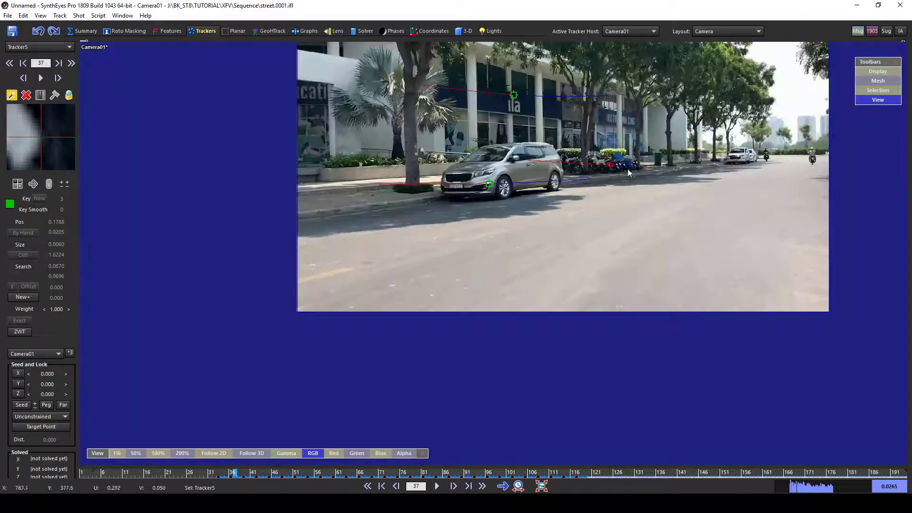
pyautogui.moveTo(656, 171); pyautogui.dragTo(499, 221, button='middle')
pyautogui.scroll(4, 502, 220)
pyautogui.press('s')
pyautogui.press('s')
pyautogui.press('s')
pyautogui.press('s')
pyautogui.press('s')
pyautogui.press('s')
pyautogui.press('s')
pyautogui.press('s')
pyautogui.press('s')
pyautogui.press('s')
pyautogui.press('s')
pyautogui.press('s')
pyautogui.press('s')
pyautogui.press('s')
pyautogui.press('s')
pyautogui.press('s')
pyautogui.press('s')
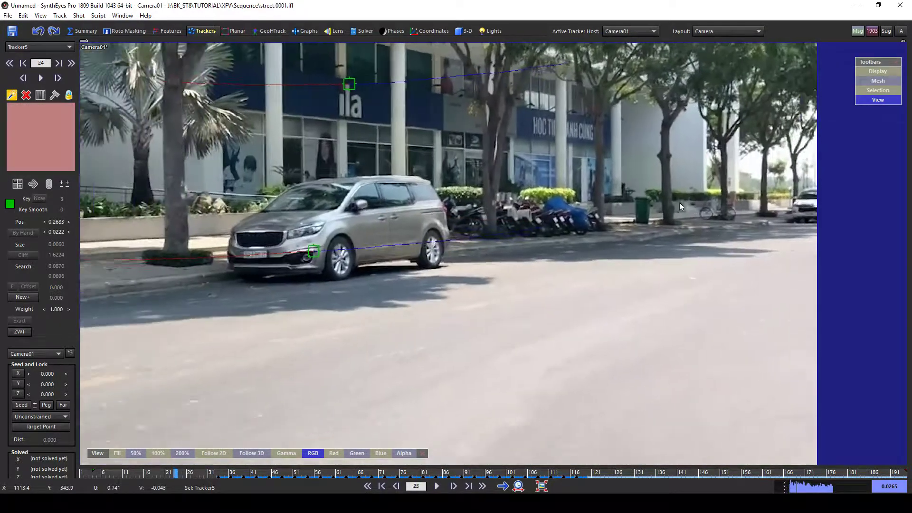
pyautogui.moveTo(777, 159); pyautogui.dragTo(680, 157, button='middle')
pyautogui.press('s')
pyautogui.press('s')
pyautogui.press('s')
pyautogui.press('s')
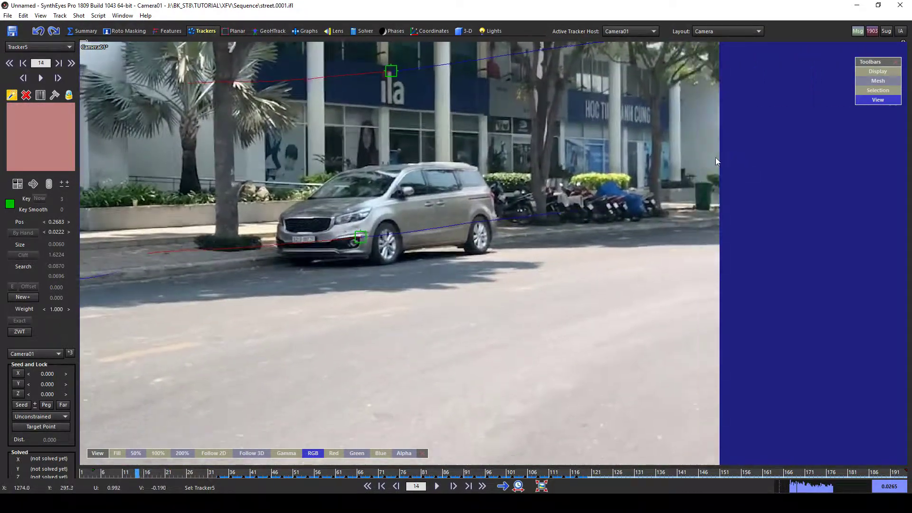
pyautogui.scroll(3, 713, 153)
pyautogui.click(690, 133)
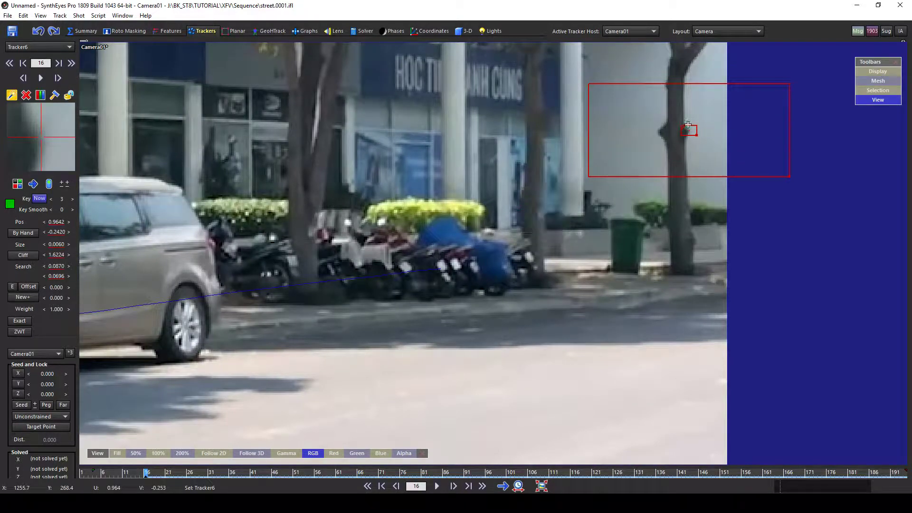
pyautogui.moveTo(697, 135); pyautogui.dragTo(701, 140)
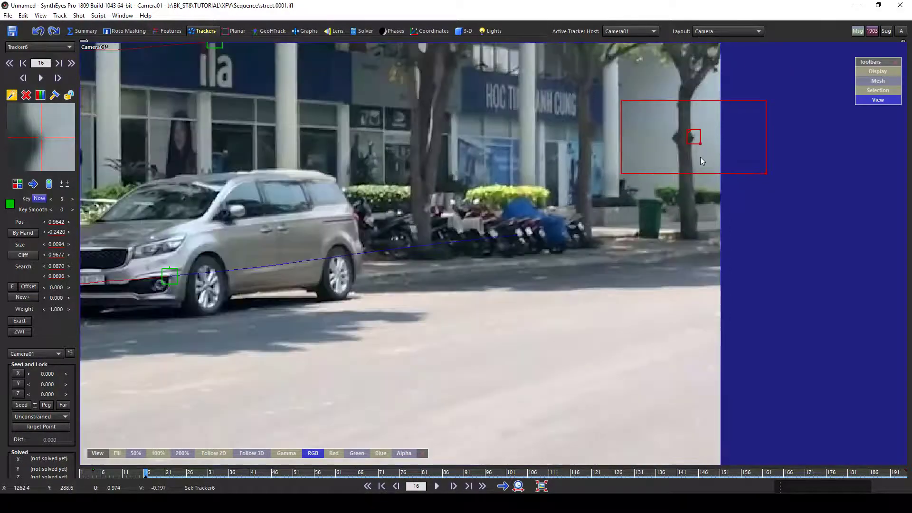
# - Track the tree trunk forward from frame 16 to frame 89
pyautogui.scroll(-3, 696, 137)
pyautogui.hotkey('ctrl', 'f')
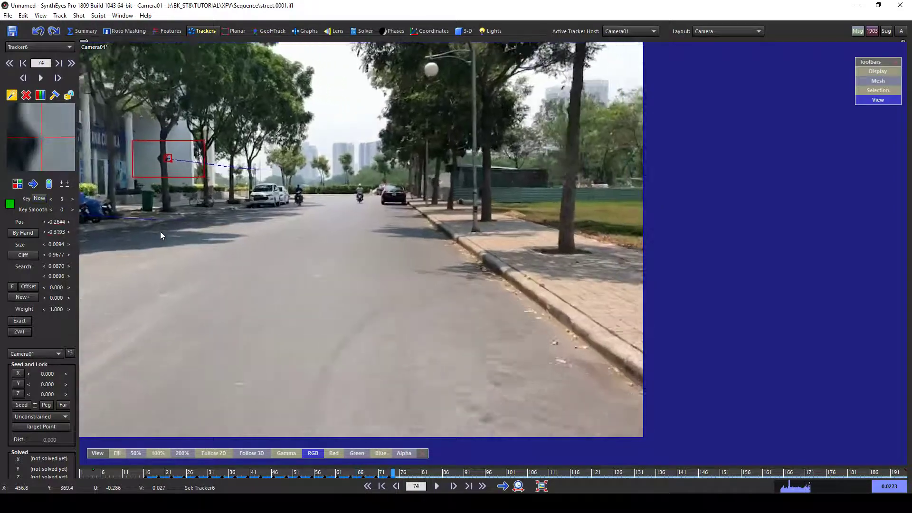
pyautogui.scroll(1, 164, 211)
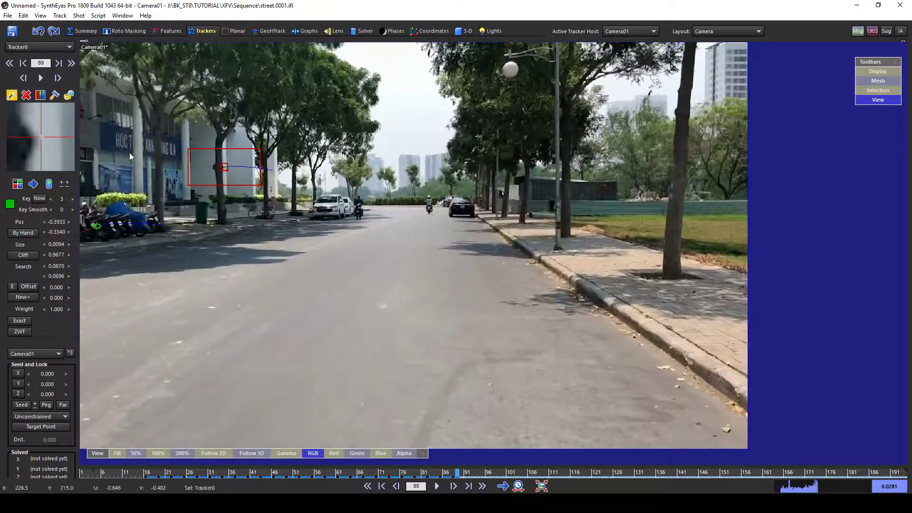
# - Check the tree tracker backwards from frame 89, truncate its keys at frame 74 and lock the tracker
pyautogui.press('Left')
pyautogui.press('Left')
pyautogui.press('Left')
pyautogui.press('Left')
pyautogui.press('Left')
pyautogui.press('Left')
pyautogui.press('Left')
pyautogui.press('Left')
pyautogui.press('Left')
pyautogui.press('Left')
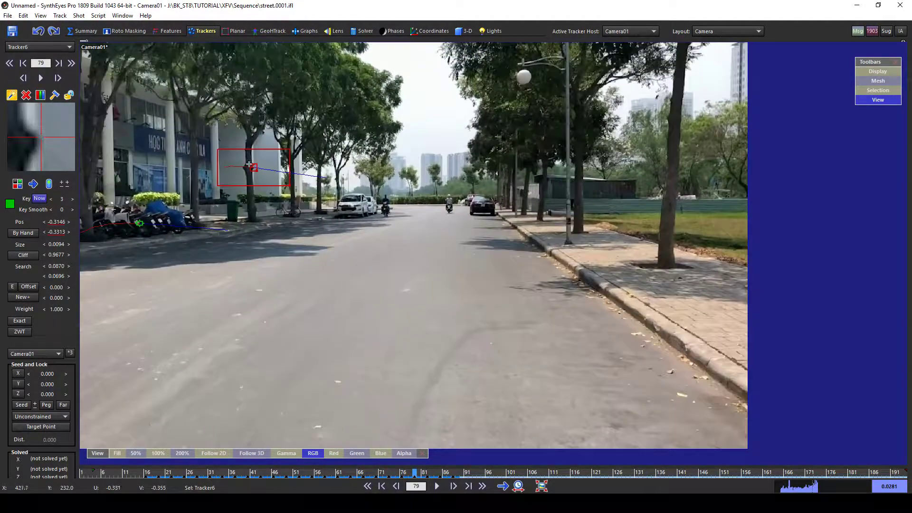
pyautogui.press('Right')
pyautogui.press('Right')
pyautogui.press('Right')
pyautogui.press('Right')
pyautogui.press('Right')
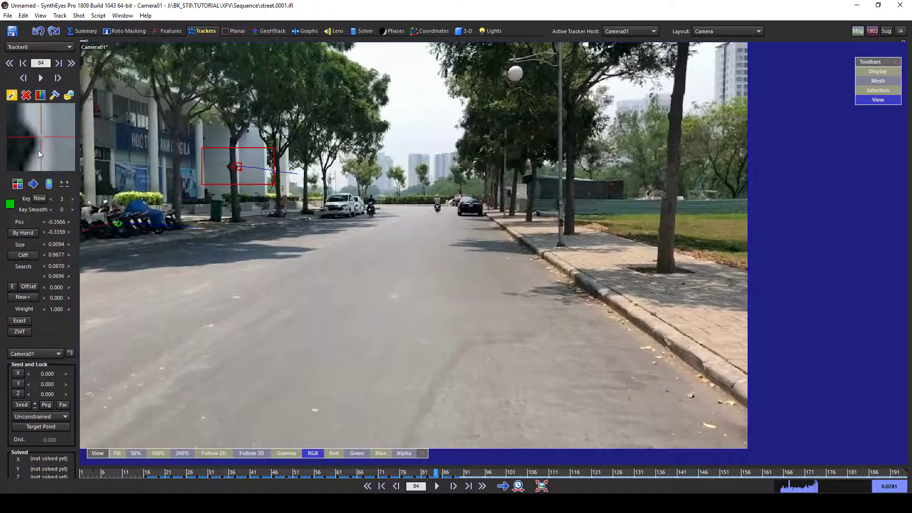
pyautogui.press('Left')
pyautogui.press('Left')
pyautogui.press('Left')
pyautogui.press('Left')
pyautogui.press('Left')
pyautogui.press('Left')
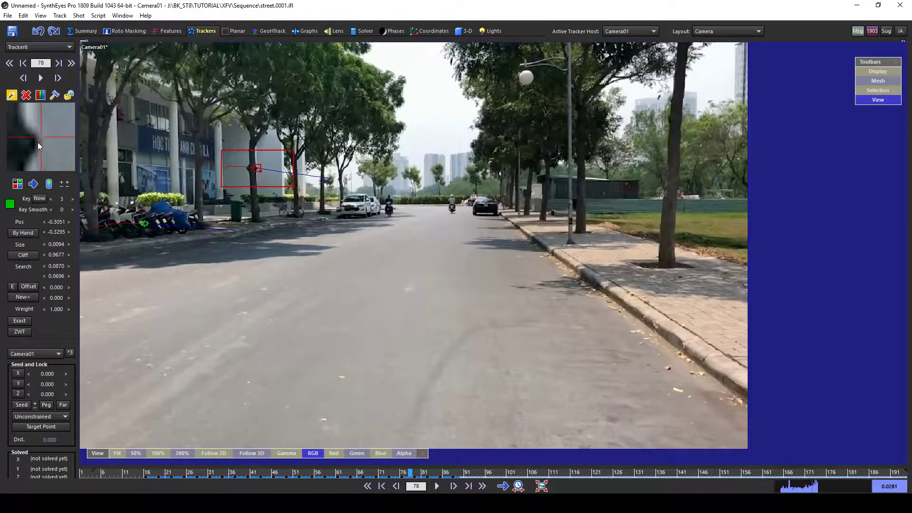
pyautogui.press('Left')
pyautogui.press('Left')
pyautogui.press('Left')
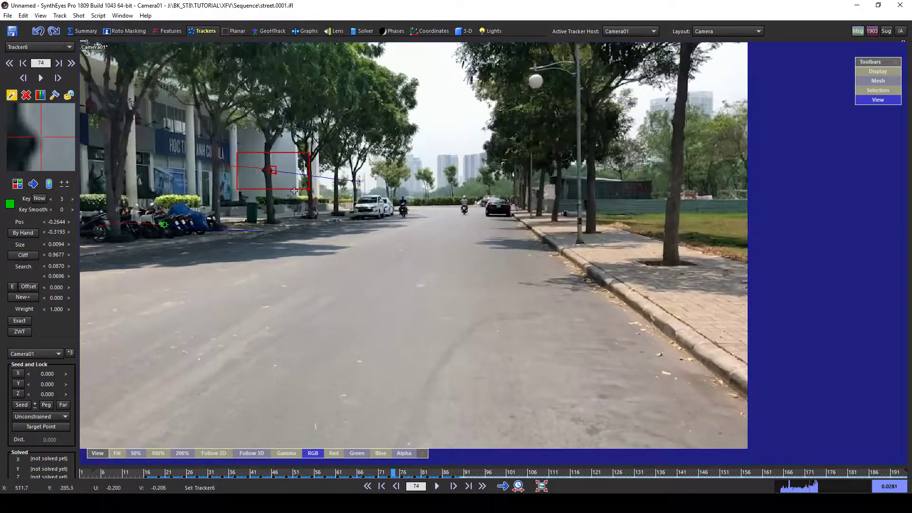
pyautogui.scroll(4, 280, 173)
pyautogui.rightClick(249, 150)
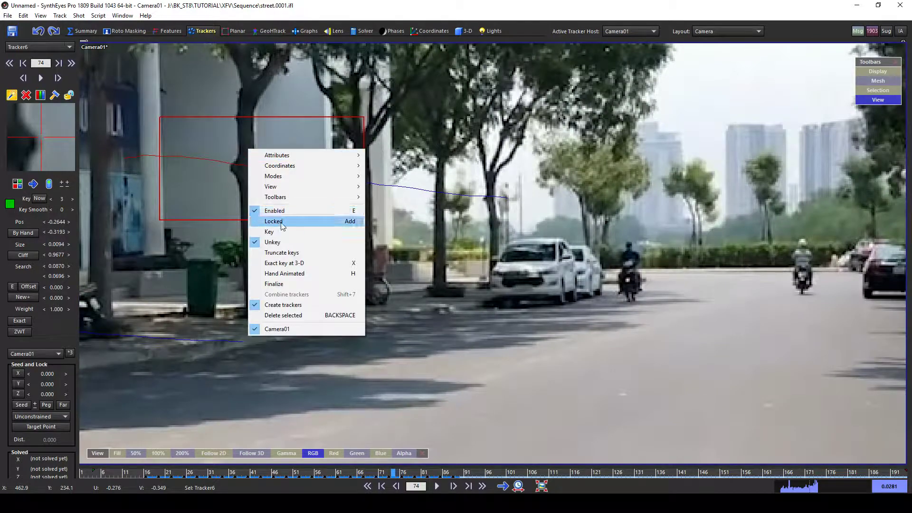
pyautogui.click(281, 252)
pyautogui.rightClick(274, 165)
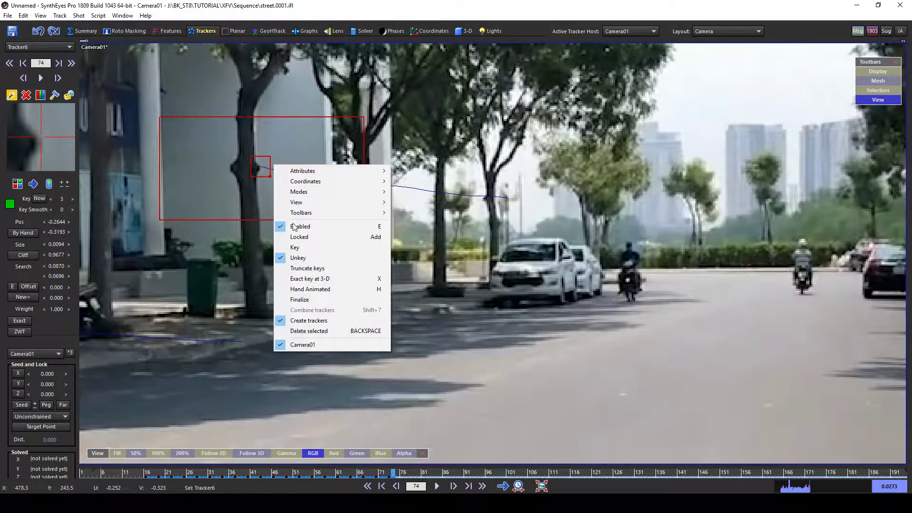
pyautogui.click(299, 237)
# - Try placing a tracker sized about 0.0094 at frame 24 on the tip of the tree shadow on the road
pyautogui.scroll(-5, 411, 415)
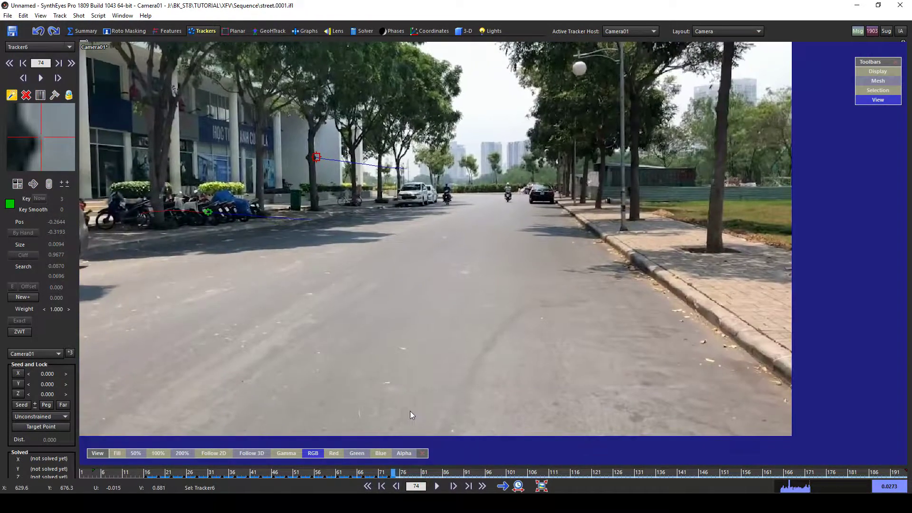
pyautogui.moveTo(375, 477); pyautogui.dragTo(179, 475)
pyautogui.scroll(2, 846, 247)
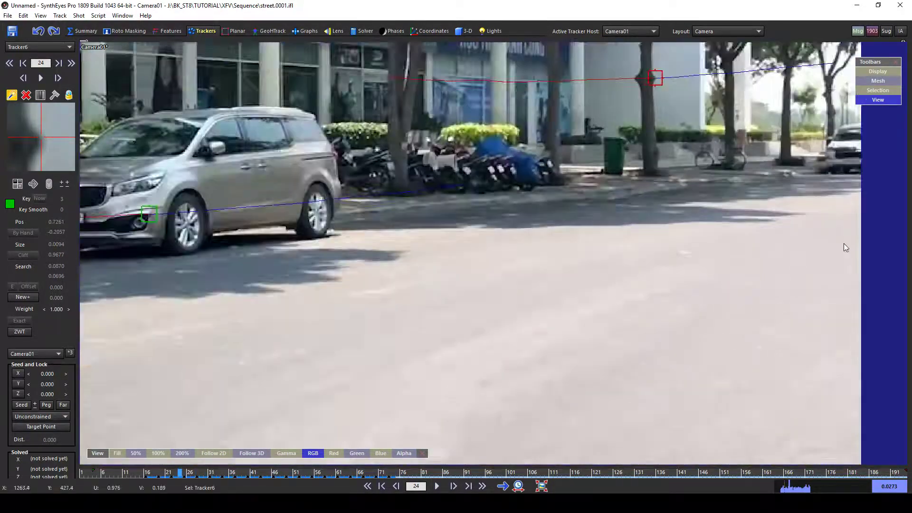
pyautogui.scroll(1, 846, 247)
pyautogui.click(789, 207)
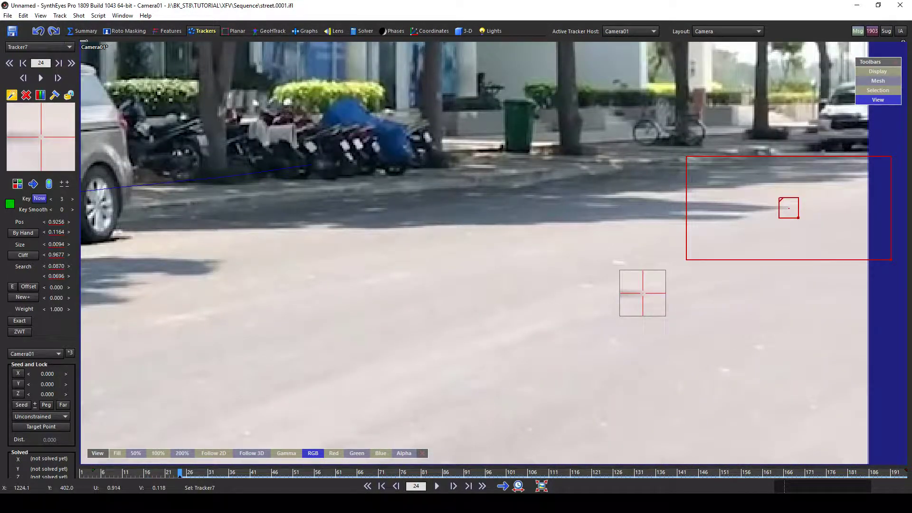
pyautogui.scroll(-3, 760, 266)
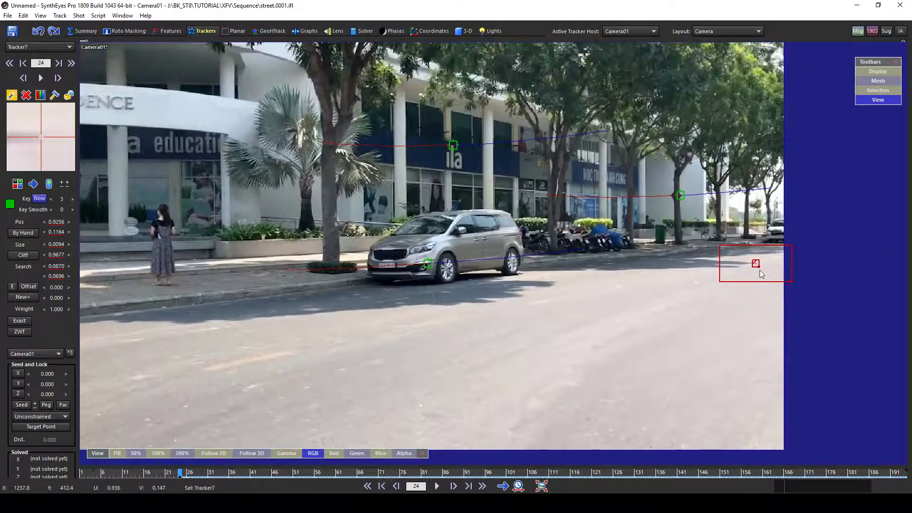
pyautogui.scroll(1, 755, 268)
pyautogui.scroll(-1, 626, 201)
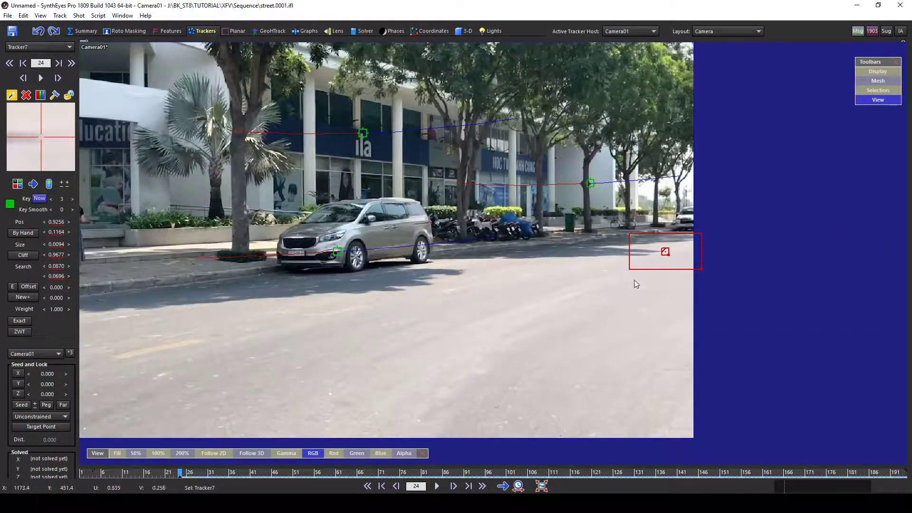
pyautogui.scroll(2, 658, 252)
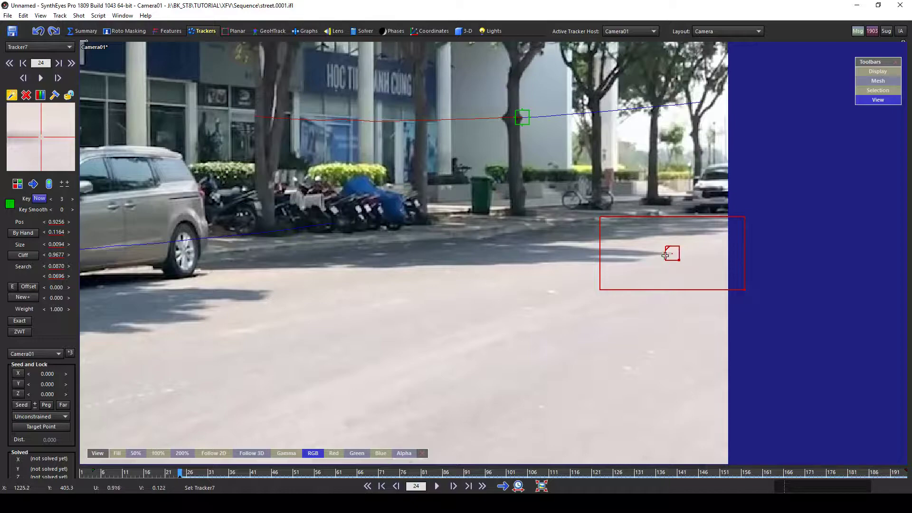
# - Try tracking the shadow tip forward from frame 24 to frame 40 with a tracker sized about 0.0181
pyautogui.press('s')
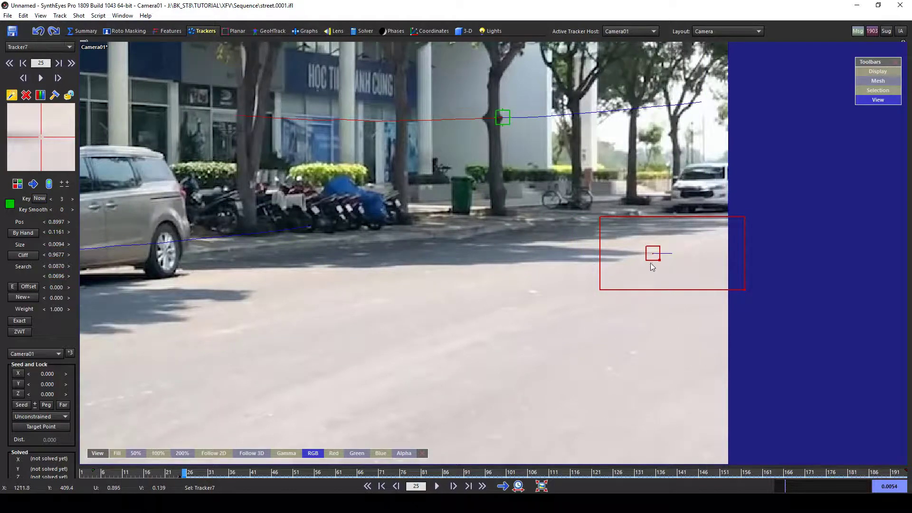
pyautogui.scroll(-2, 632, 295)
pyautogui.hotkey('ctrl', 'f')
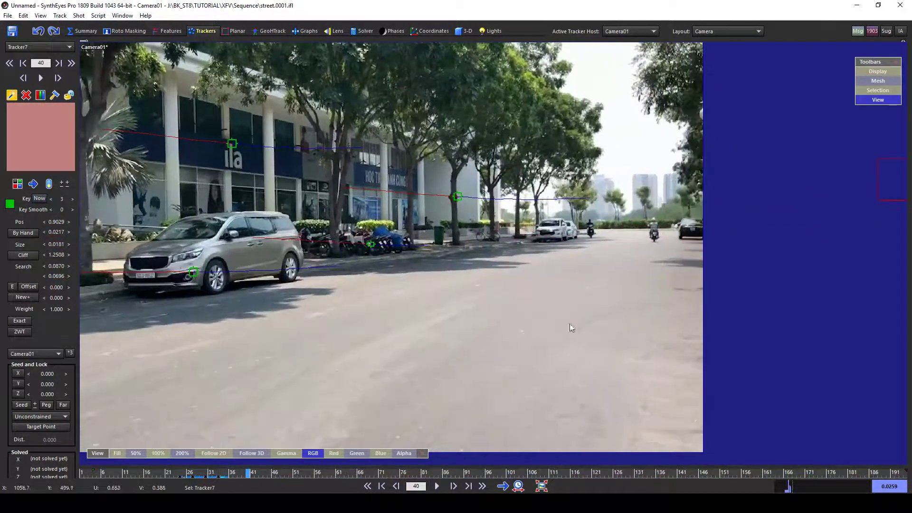
# - Review the shadow tracker's path between frames 40 and 28 and delete the tracker
pyautogui.press('s')
pyautogui.press('s')
pyautogui.press('s')
pyautogui.press('s')
pyautogui.press('s')
pyautogui.press('s')
pyautogui.press('s')
pyautogui.press('s')
pyautogui.press('s')
pyautogui.press('s')
pyautogui.press('s')
pyautogui.press('s')
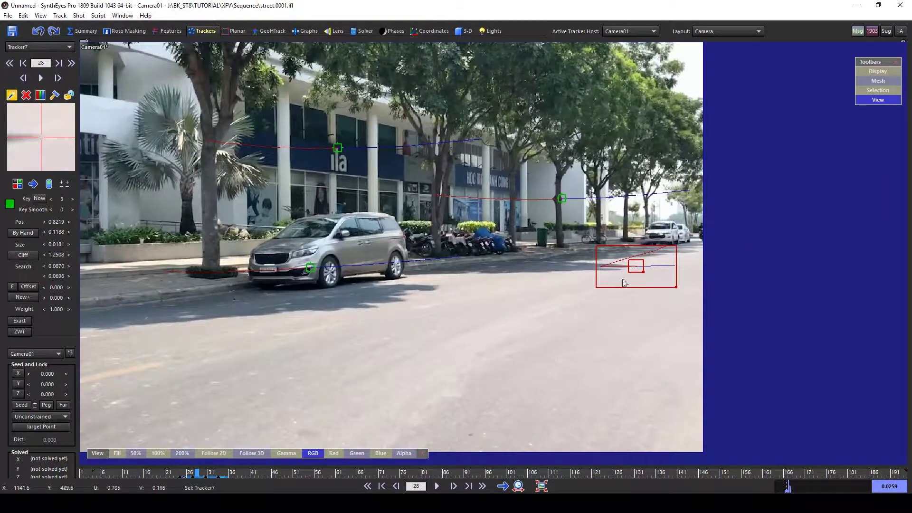
pyautogui.press('d')
pyautogui.press('d')
pyautogui.press('d')
pyautogui.press('d')
pyautogui.press('d')
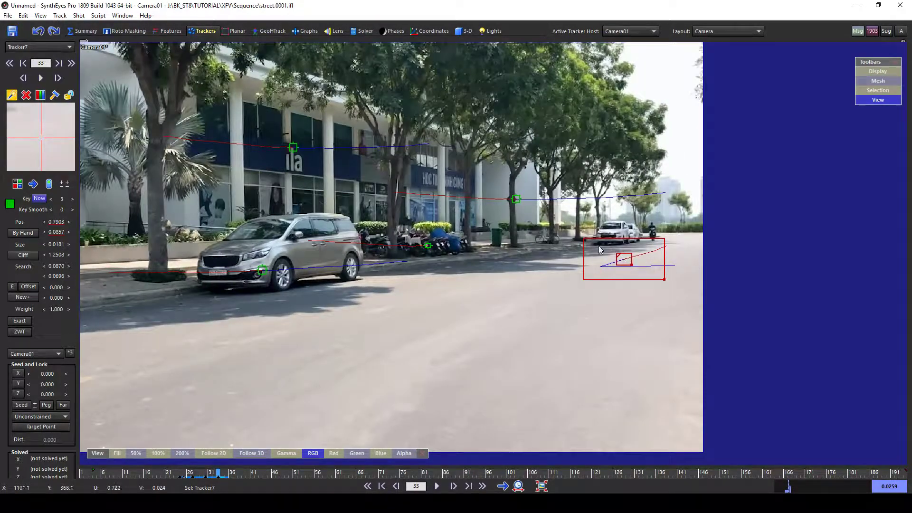
pyautogui.press('s')
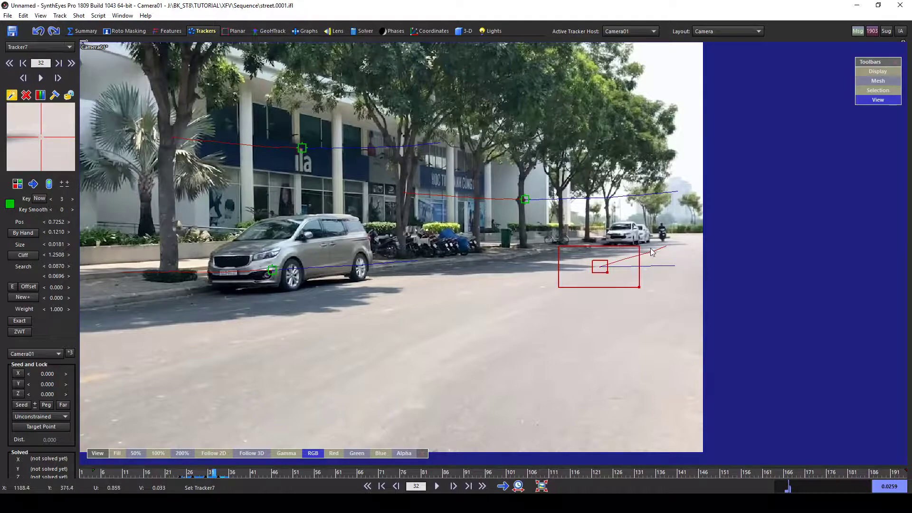
pyautogui.press('Delete')
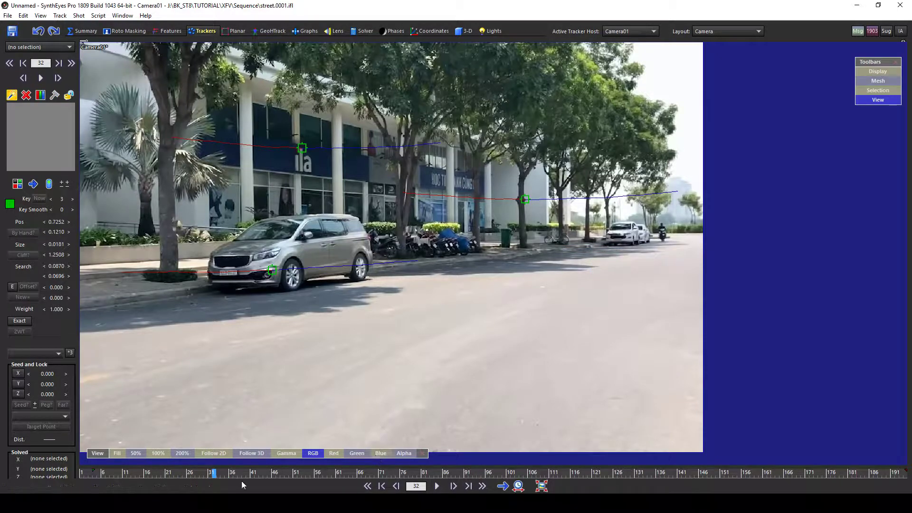
# - Return to frame 1 and place a tracker sized about 0.0073 on a small white speck on the road near the crosswalk
pyautogui.moveTo(209, 471); pyautogui.dragTo(141, 466)
pyautogui.press('s')
pyautogui.press('s')
pyautogui.press('s')
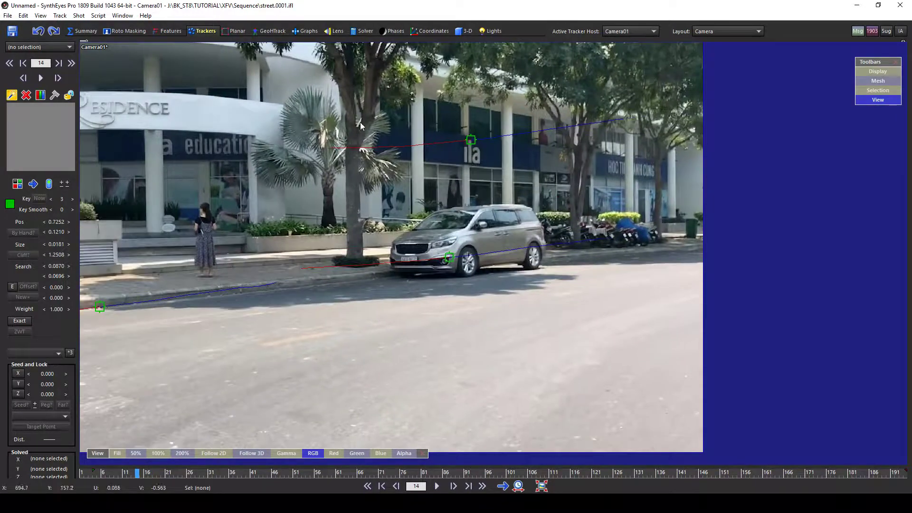
pyautogui.press('Home')
pyautogui.press('Right')
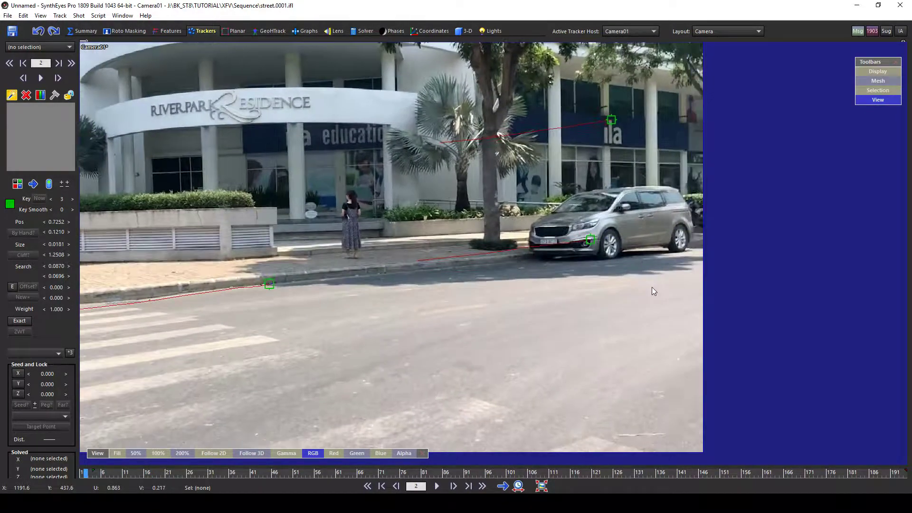
pyautogui.press('Left')
pyautogui.press('Right')
pyautogui.press('Left')
pyautogui.moveTo(664, 406); pyautogui.dragTo(651, 377, button='middle')
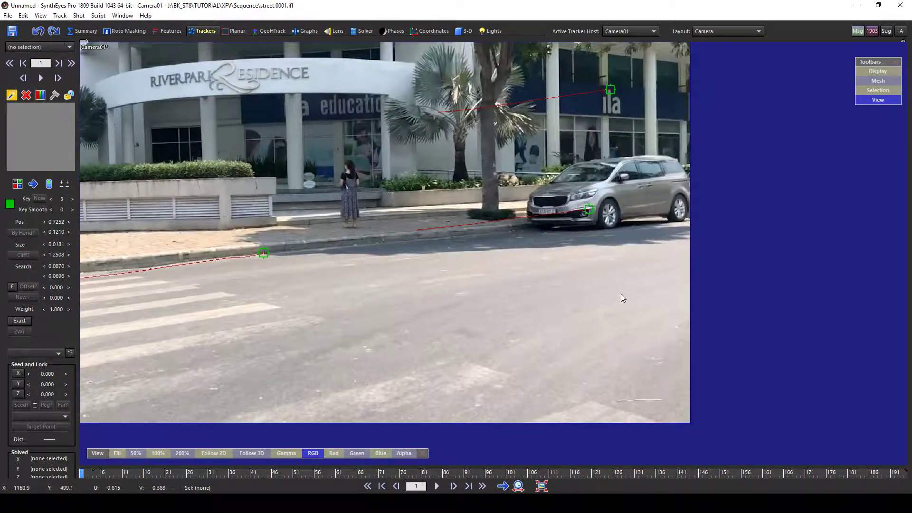
pyautogui.scroll(2, 486, 338)
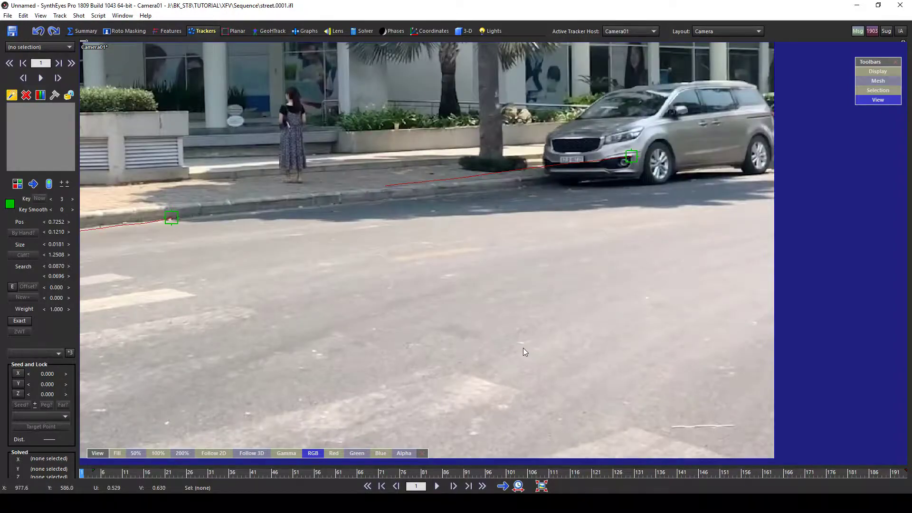
pyautogui.scroll(-3, 519, 352)
pyautogui.scroll(1, 522, 345)
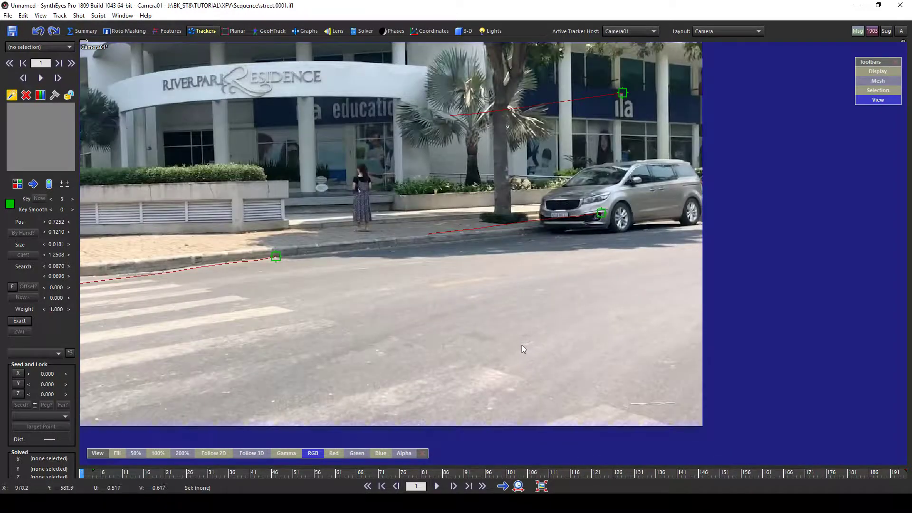
pyautogui.click(523, 344)
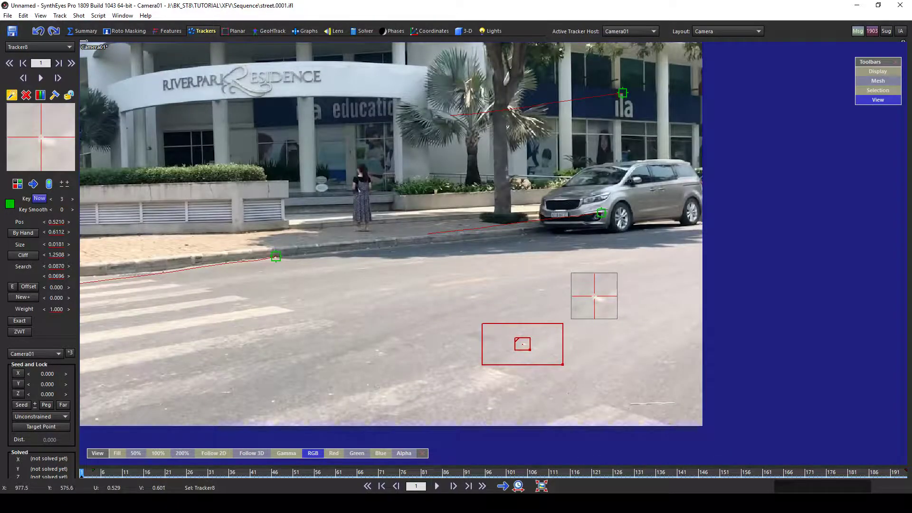
pyautogui.moveTo(531, 350); pyautogui.dragTo(506, 353)
pyautogui.scroll(5, 531, 341)
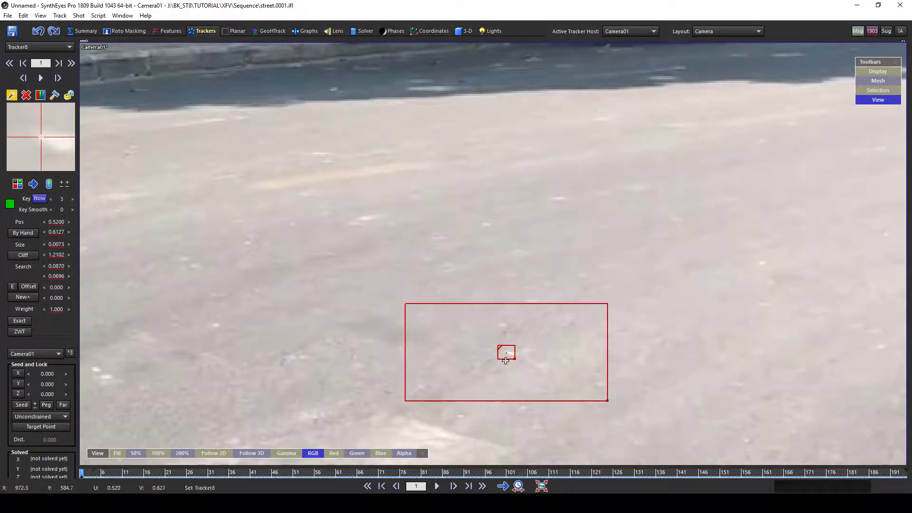
# - Track the white road speck forward from frame 1 to frame 18 and lock its tracker
pyautogui.scroll(-6, 532, 327)
pyautogui.scroll(2, 495, 339)
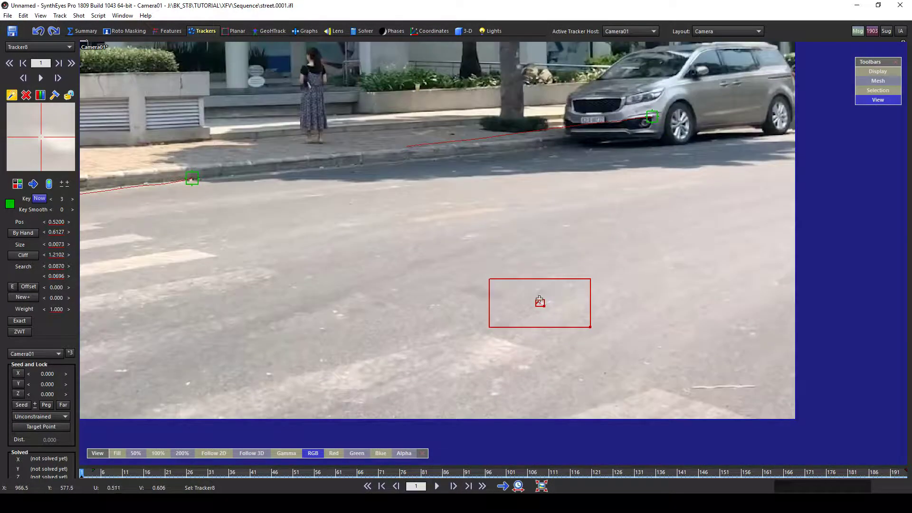
pyautogui.scroll(-2, 551, 312)
pyautogui.moveTo(534, 329); pyautogui.dragTo(565, 307, button='middle')
pyautogui.press('d')
pyautogui.press('d')
pyautogui.press('d')
pyautogui.press('d')
pyautogui.press('d')
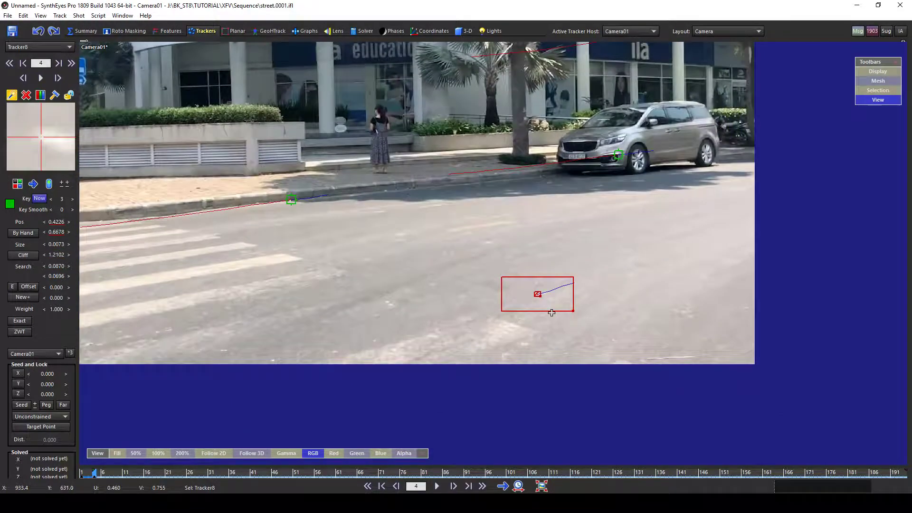
pyautogui.press('d')
pyautogui.press('d')
pyautogui.press('d')
pyautogui.press('d')
pyautogui.press('d')
pyautogui.press('d')
pyautogui.press('d')
pyautogui.press('d')
pyautogui.press('d')
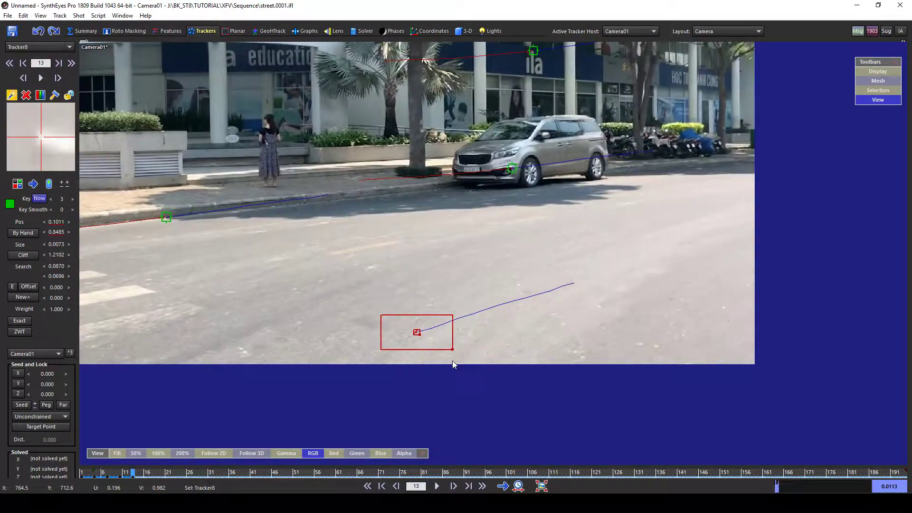
pyautogui.press('d')
pyautogui.press('d')
pyautogui.press('d')
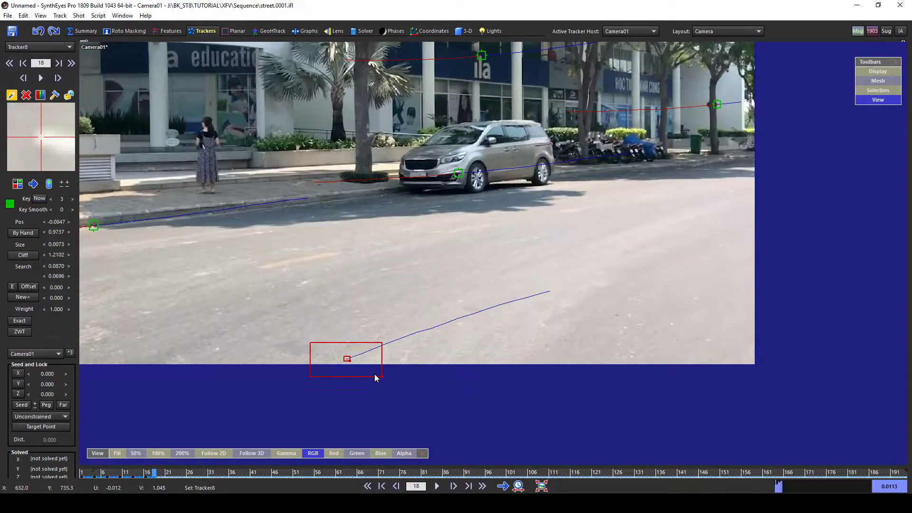
pyautogui.rightClick(345, 375)
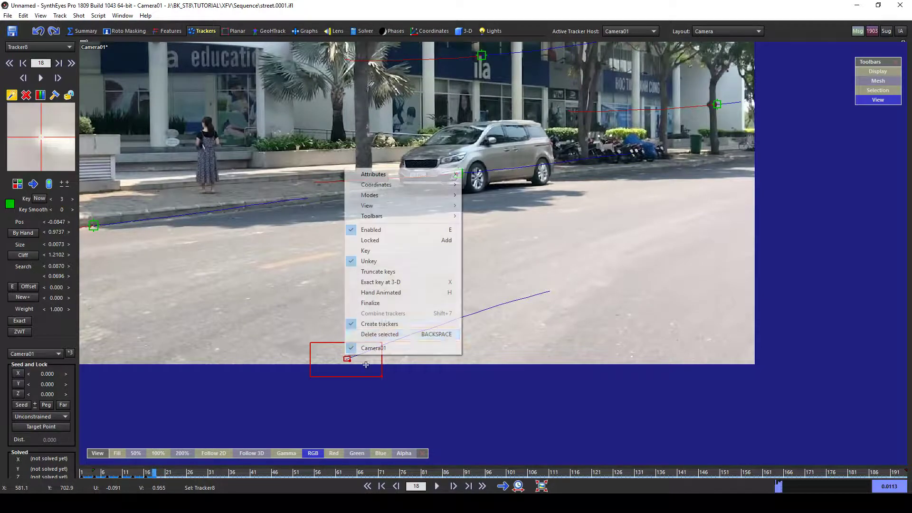
pyautogui.click(378, 250)
# - Return to frame 1 and place a tracker sized about 0.0073 on the upper rim of the van's rear wheel
pyautogui.press('s')
pyautogui.press('s')
pyautogui.press('s')
pyautogui.press('s')
pyautogui.press('s')
pyautogui.press('s')
pyautogui.press('s')
pyautogui.press('s')
pyautogui.press('s')
pyautogui.press('s')
pyautogui.press('s')
pyautogui.press('s')
pyautogui.press('s')
pyautogui.press('s')
pyautogui.press('s')
pyautogui.press('s')
pyautogui.press('s')
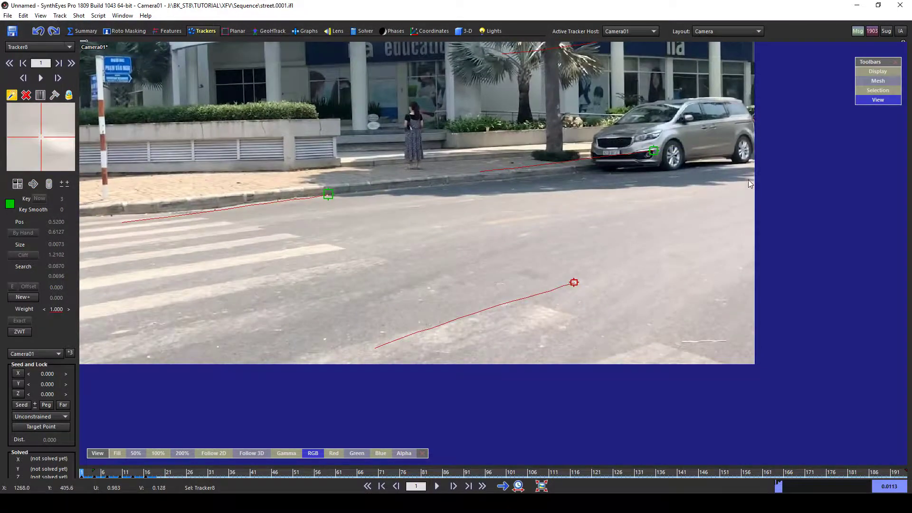
pyautogui.scroll(3, 749, 180)
pyautogui.moveTo(739, 146); pyautogui.dragTo(651, 229, button='middle')
pyautogui.scroll(2, 651, 230)
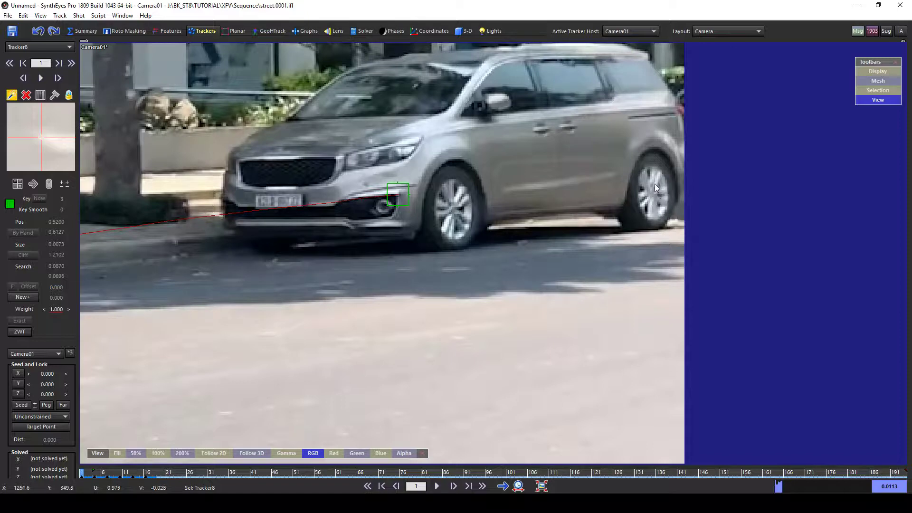
pyautogui.moveTo(654, 183); pyautogui.dragTo(662, 172)
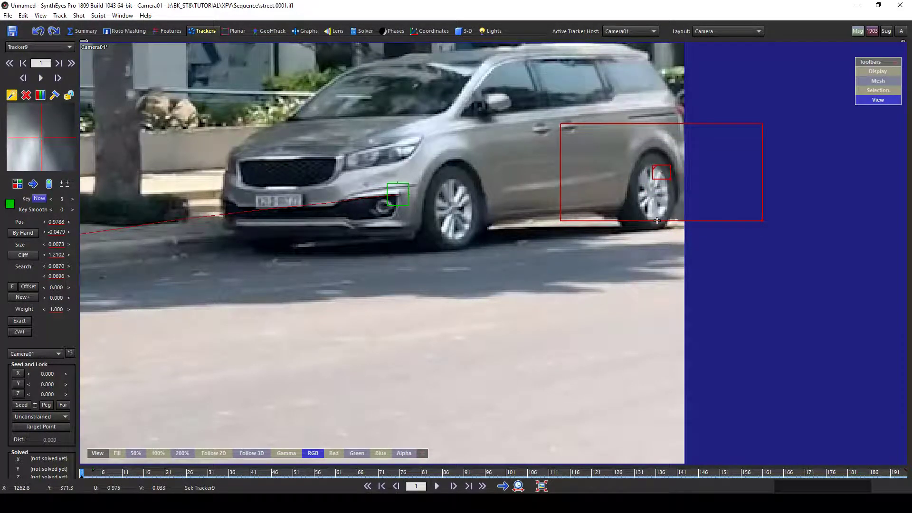
# - Track the van's rear wheel forward from frame 1 to frame 76 and lock its tracker
pyautogui.press('d')
pyautogui.press('d')
pyautogui.scroll(-3, 655, 225)
pyautogui.moveTo(609, 245); pyautogui.dragTo(657, 224, button='middle')
pyautogui.press('d')
pyautogui.press('d')
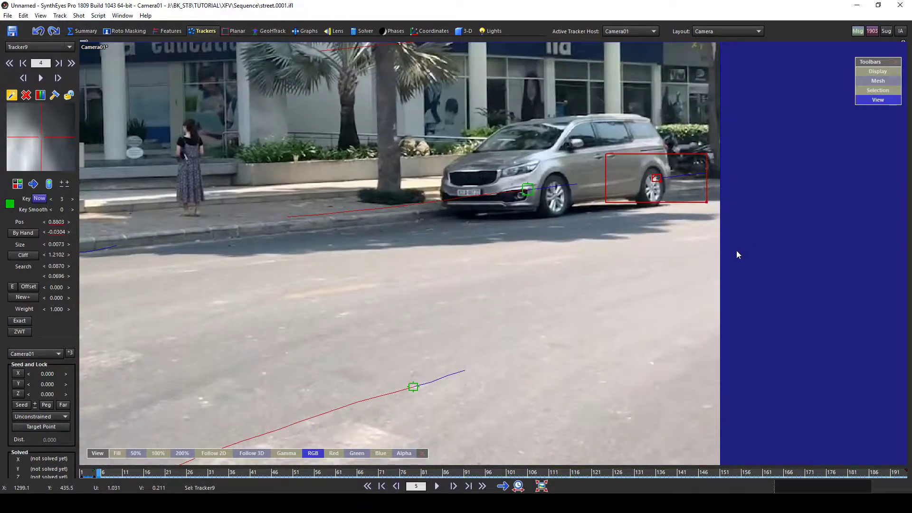
pyautogui.press('d')
pyautogui.press('d')
pyautogui.press('d')
pyautogui.press('d')
pyautogui.press('d')
pyautogui.press('d')
pyautogui.press('d')
pyautogui.press('d')
pyautogui.press('d')
pyautogui.press('d')
pyautogui.press('d')
pyautogui.press('d')
pyautogui.press('d')
pyautogui.press('d')
pyautogui.press('d')
pyautogui.press('d')
pyautogui.press('d')
pyautogui.press('d')
pyautogui.press('d')
pyautogui.press('d')
pyautogui.moveTo(112, 271); pyautogui.dragTo(512, 243, button='middle')
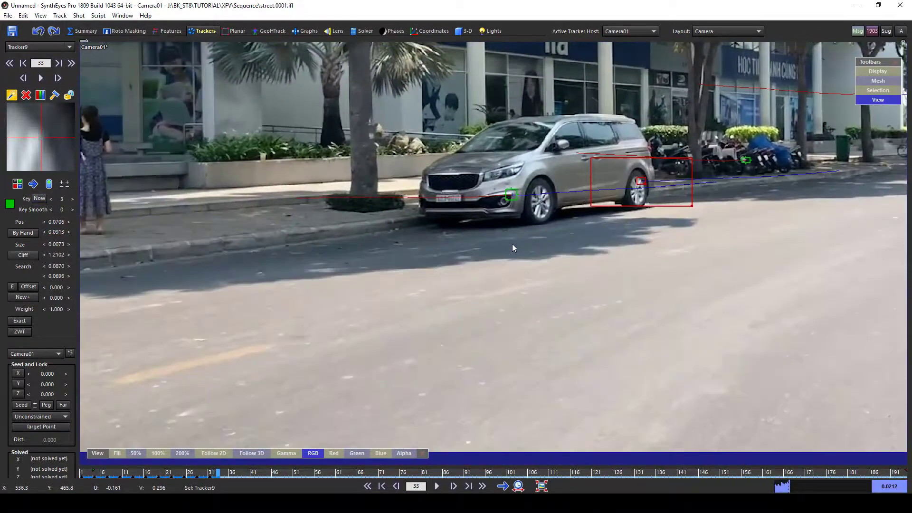
pyautogui.press('d')
pyautogui.press('d')
pyautogui.press('d')
pyautogui.press('d')
pyautogui.press('d')
pyautogui.press('d')
pyautogui.press('d')
pyautogui.press('d')
pyautogui.press('d')
pyautogui.press('d')
pyautogui.press('d')
pyautogui.press('d')
pyautogui.press('d')
pyautogui.press('d')
pyautogui.press('d')
pyautogui.press('d')
pyautogui.press('d')
pyautogui.press('d')
pyautogui.press('d')
pyautogui.press('d')
pyautogui.moveTo(315, 282); pyautogui.dragTo(511, 271, button='middle')
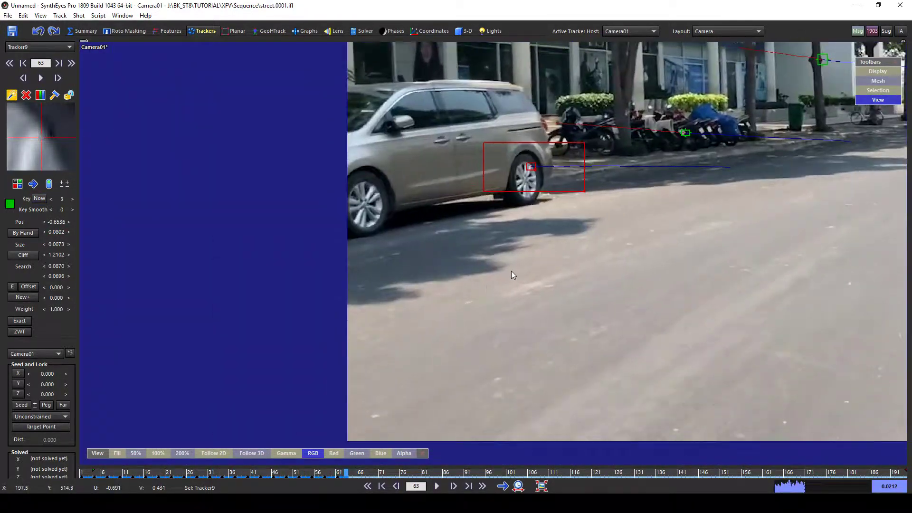
pyautogui.press('d')
pyautogui.press('d')
pyautogui.press('d')
pyautogui.press('d')
pyautogui.press('d')
pyautogui.press('d')
pyautogui.press('d')
pyautogui.press('d')
pyautogui.press('d')
pyautogui.press('d')
pyautogui.press('d')
pyautogui.press('d')
pyautogui.press('d')
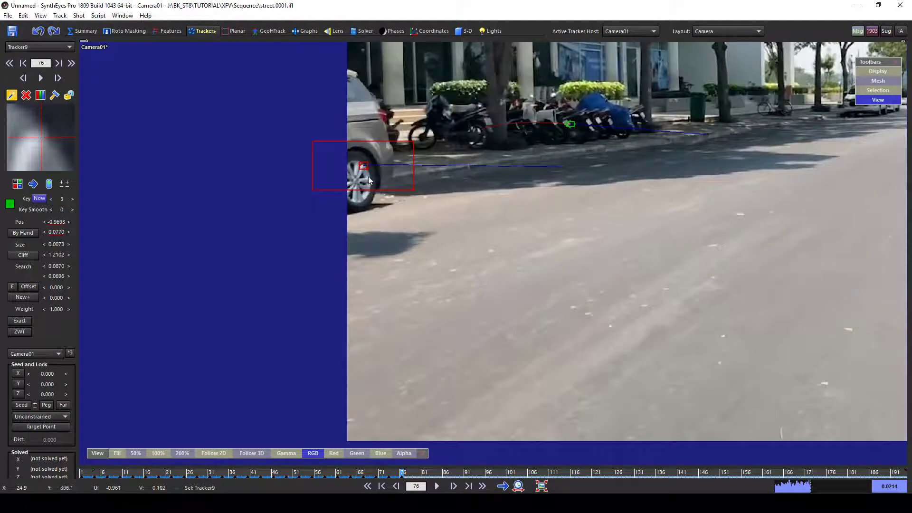
pyautogui.rightClick(366, 163)
pyautogui.click(401, 231)
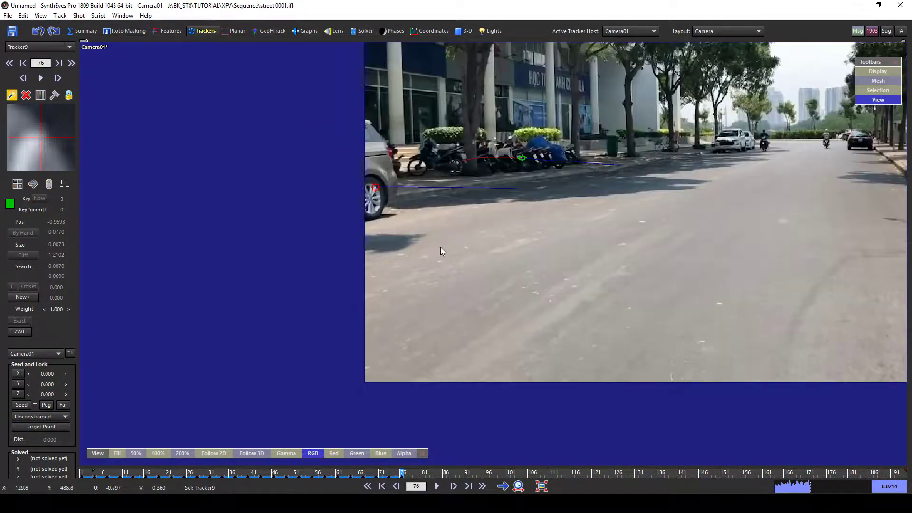
# - Scrub back from frame 76 through frame 12 to frame 1 to review the tracker paths across the whole image
pyautogui.moveTo(440, 247); pyautogui.dragTo(304, 260, button='middle')
pyautogui.moveTo(402, 472); pyautogui.dragTo(128, 473)
pyautogui.scroll(-3, 517, 242)
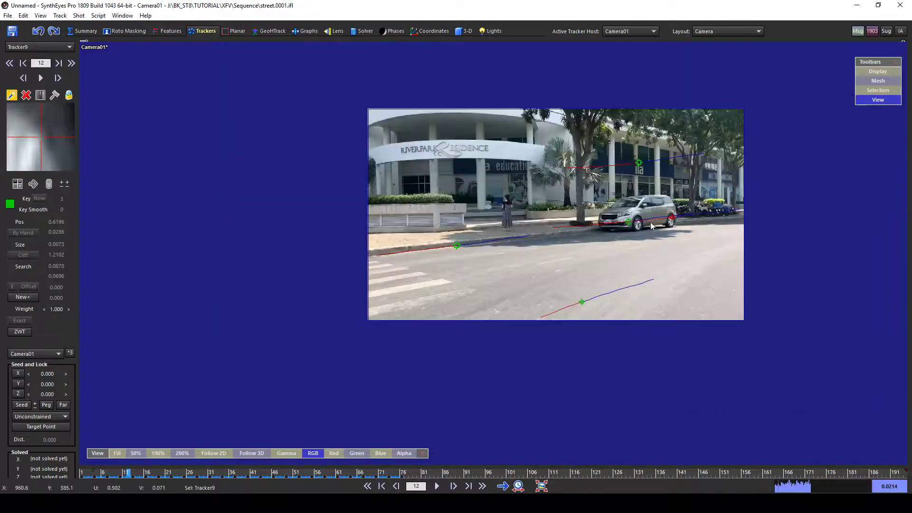
pyautogui.scroll(2, 281, 318)
pyautogui.moveTo(652, 226); pyautogui.dragTo(552, 250, button='middle')
pyautogui.scroll(-1, 584, 235)
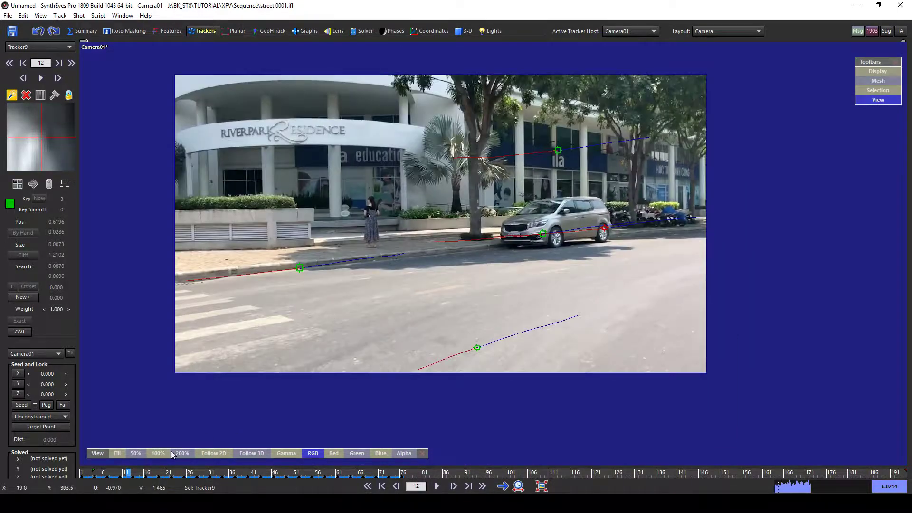
pyautogui.moveTo(127, 471); pyautogui.dragTo(82, 473)
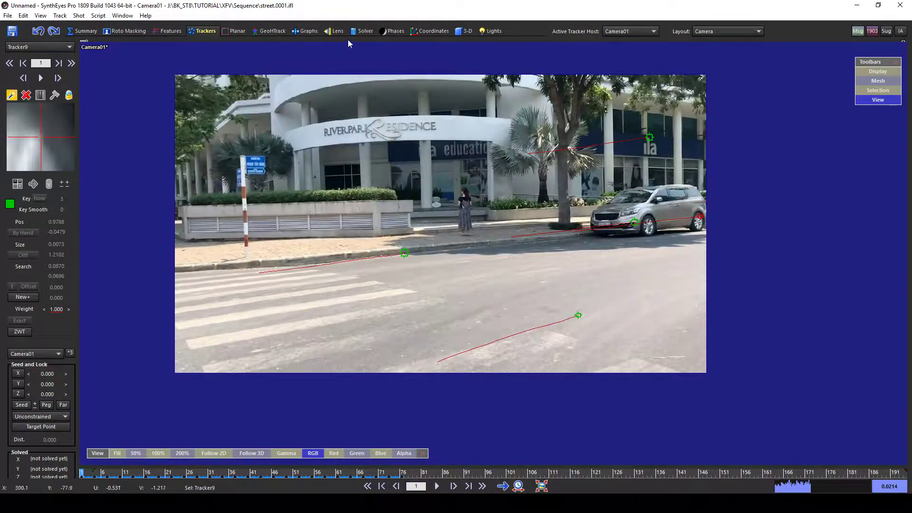
# - Open the Graphs workspace and change its viewport from Camera to Graph Editor
pyautogui.click(307, 32)
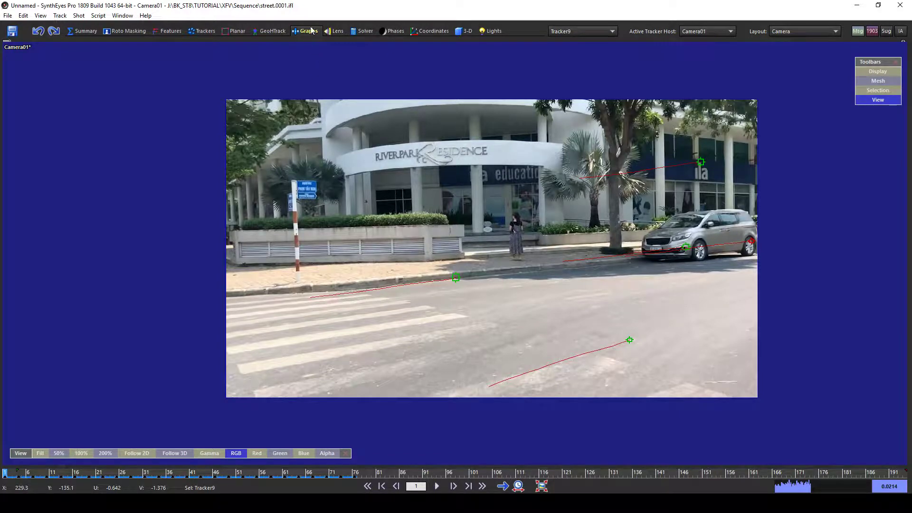
pyautogui.click(202, 31)
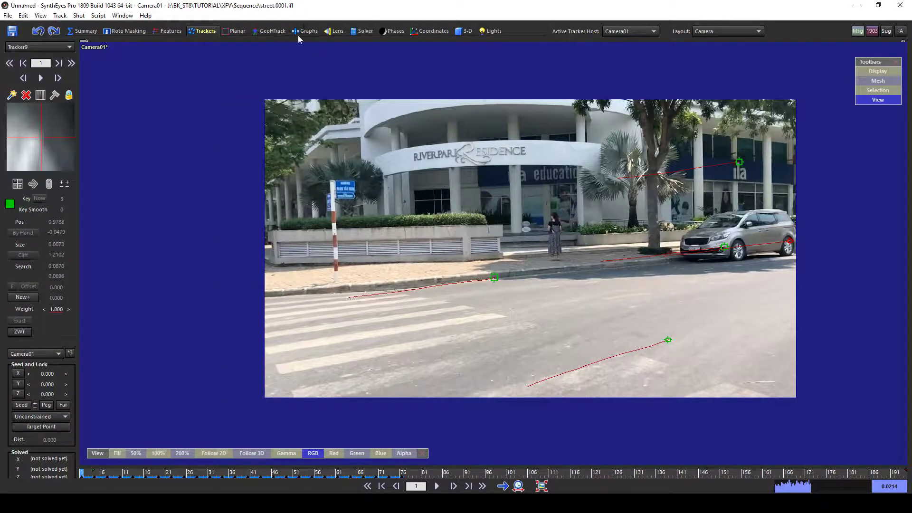
pyautogui.click(298, 34)
pyautogui.scroll(-2, 258, 152)
pyautogui.scroll(3, 297, 163)
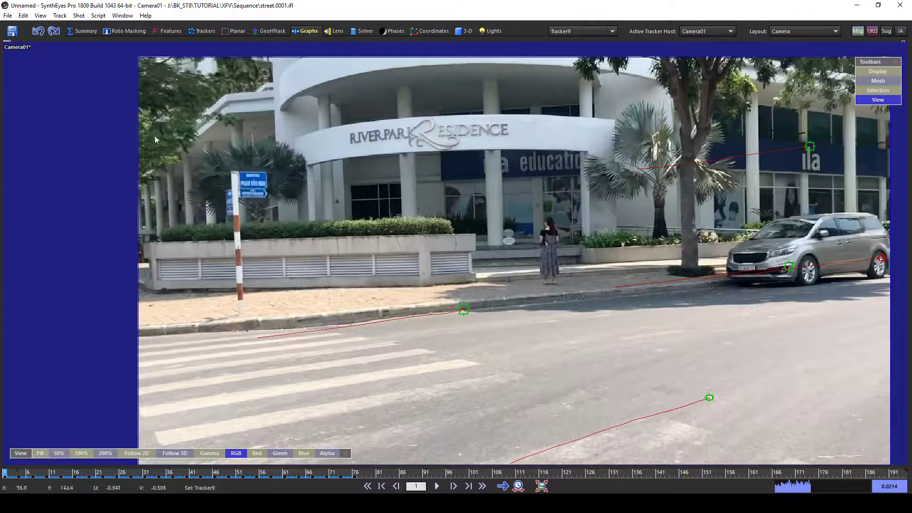
pyautogui.click(7, 45)
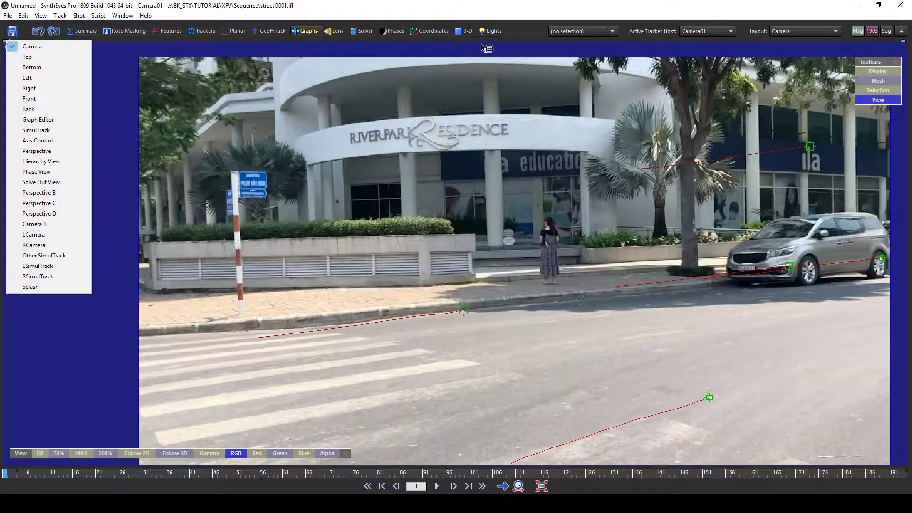
pyautogui.click(50, 120)
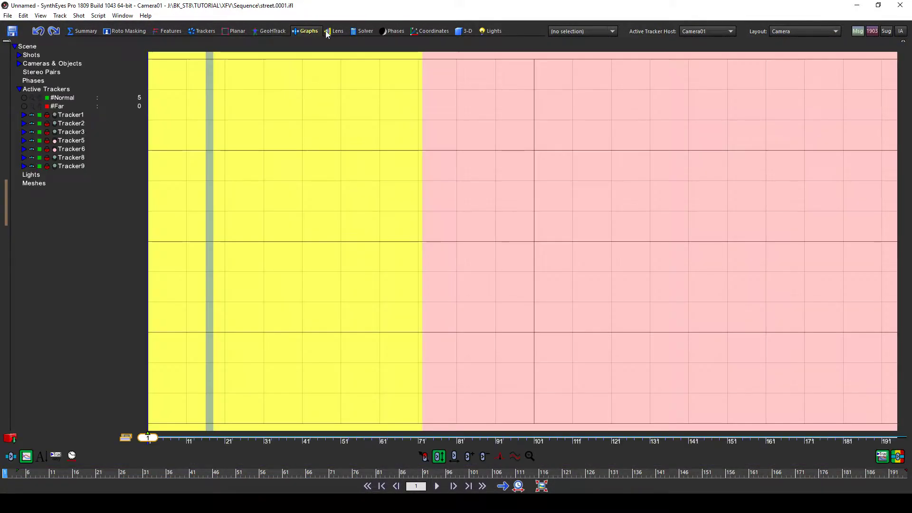
# - Compare the trackers' motion curves by displaying Tracker1 alone, Tracker2 alone, and all trackers except Tracker1 together
pyautogui.click(71, 115)
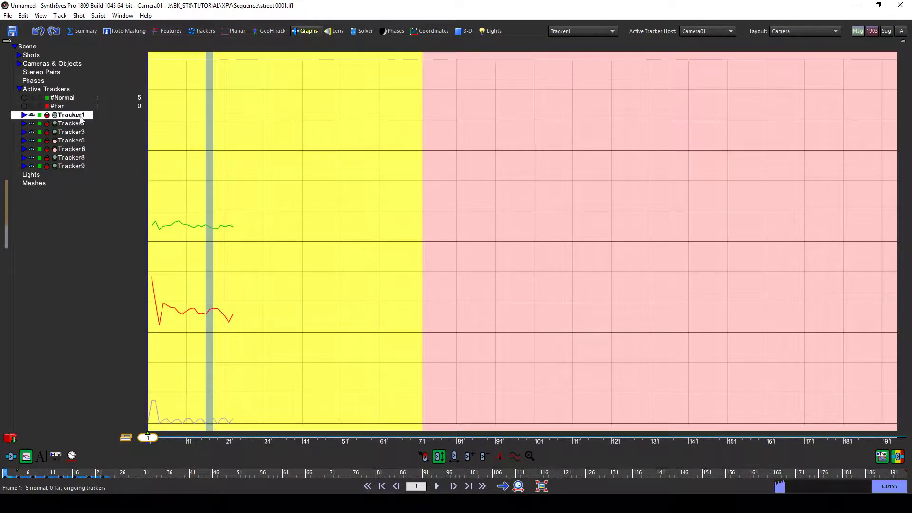
pyautogui.keyDown('ctrl'); pyautogui.click(70, 165); pyautogui.keyUp('ctrl')
pyautogui.click(70, 124)
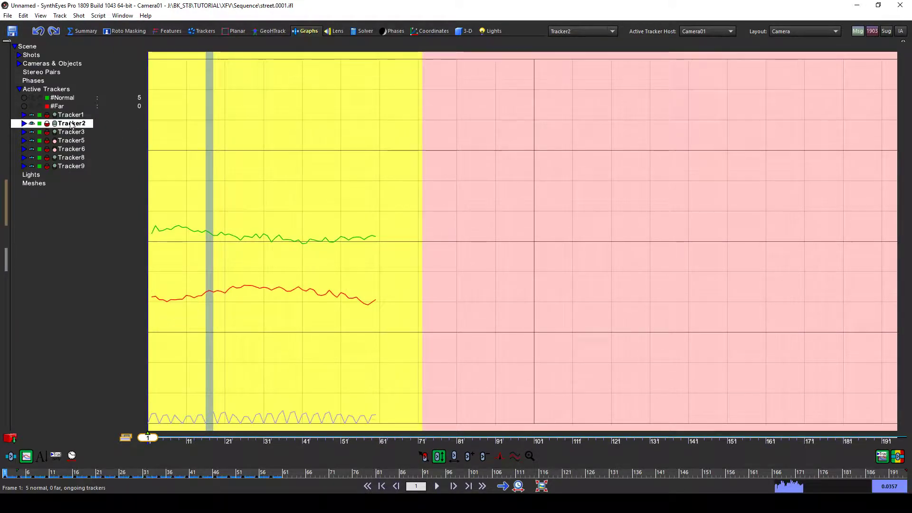
pyautogui.keyDown('ctrl'); pyautogui.click(65, 166); pyautogui.keyUp('ctrl')
pyautogui.keyDown('ctrl'); pyautogui.click(64, 157); pyautogui.keyUp('ctrl')
pyautogui.keyDown('ctrl'); pyautogui.click(67, 132); pyautogui.keyUp('ctrl')
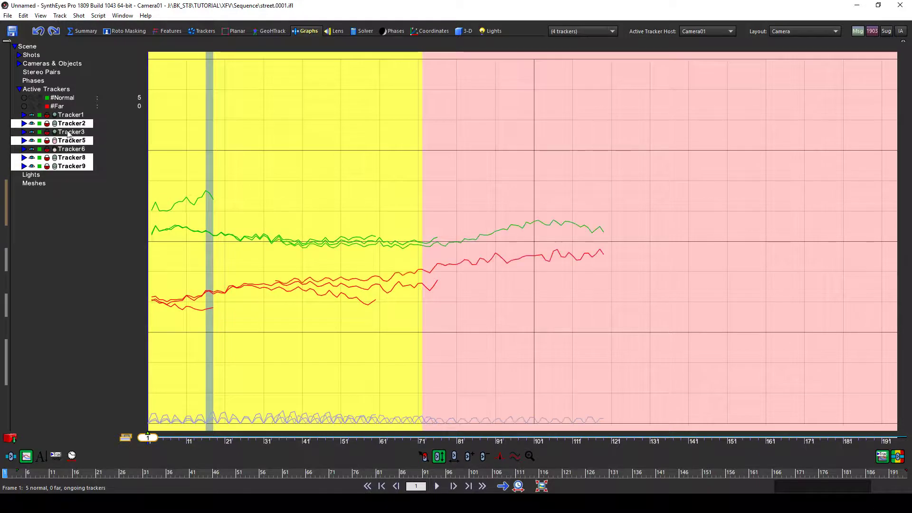
pyautogui.keyDown('ctrl'); pyautogui.click(64, 141); pyautogui.keyUp('ctrl')
pyautogui.keyDown('ctrl'); pyautogui.click(65, 148); pyautogui.keyUp('ctrl')
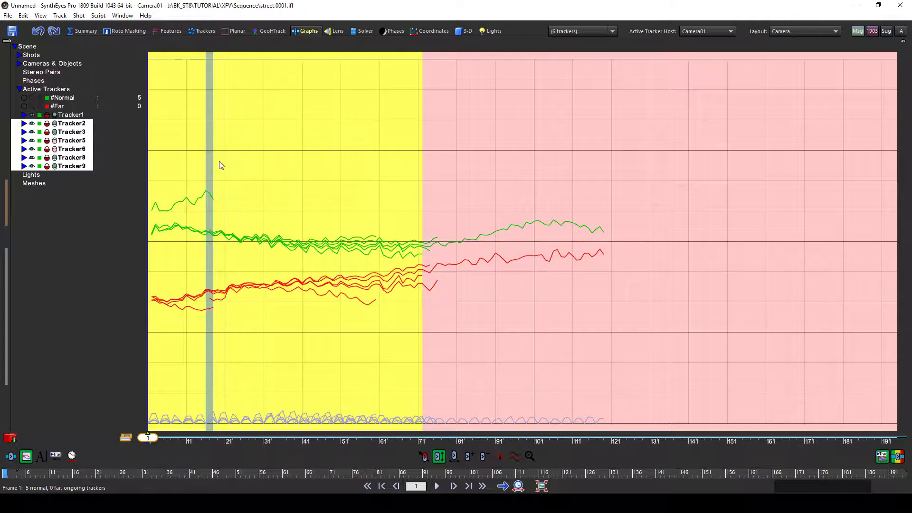
# - Return to the Trackers workspace and switch its viewport back to Camera
pyautogui.click(203, 30)
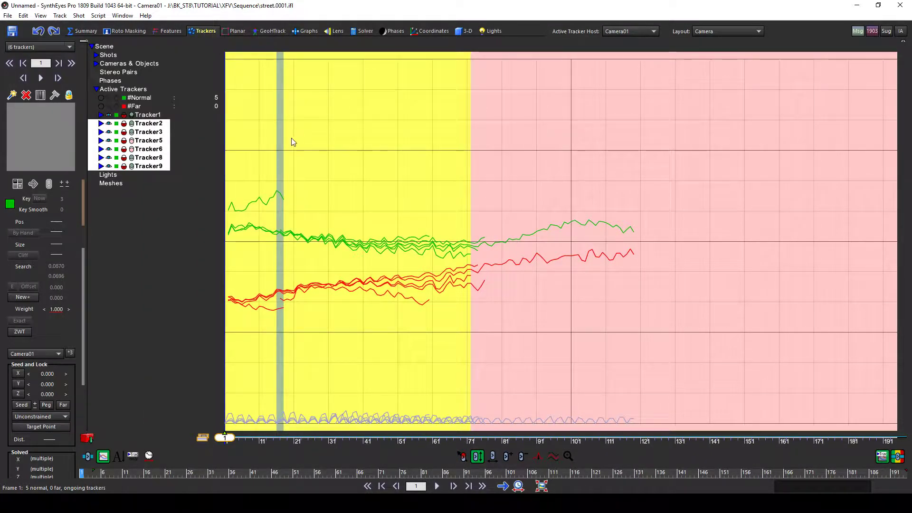
pyautogui.moveTo(399, 151); pyautogui.dragTo(473, 183, button='middle')
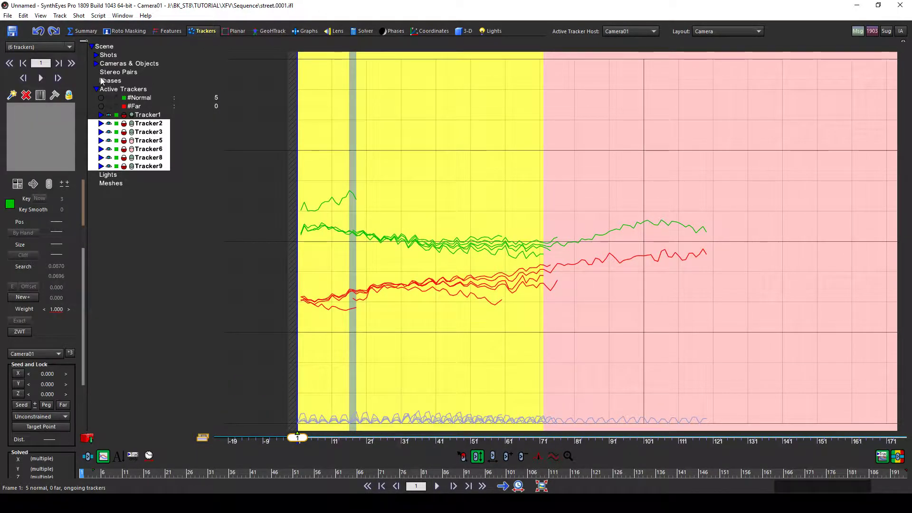
pyautogui.click(87, 42)
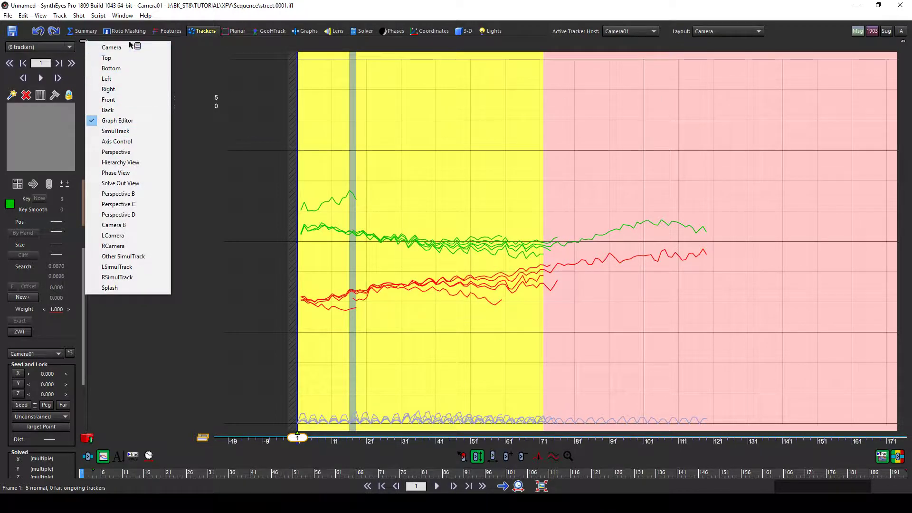
pyautogui.click(115, 47)
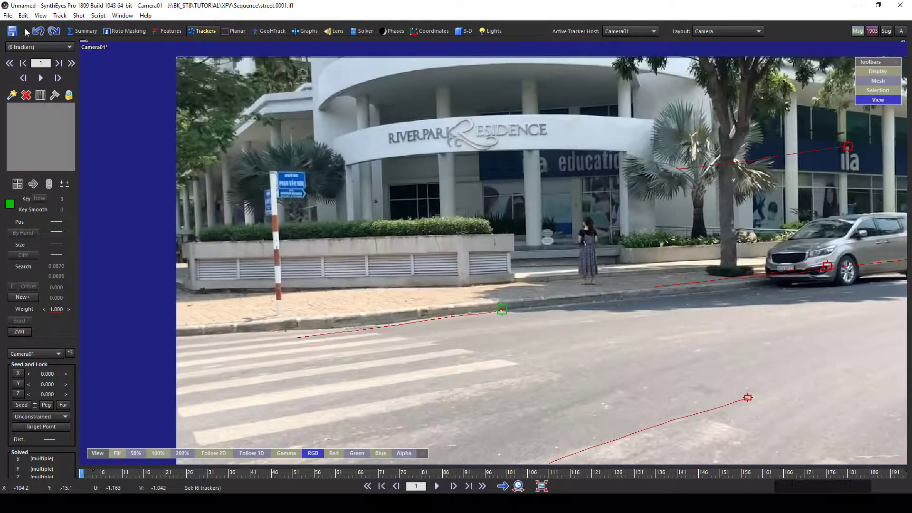
pyautogui.click(86, 45)
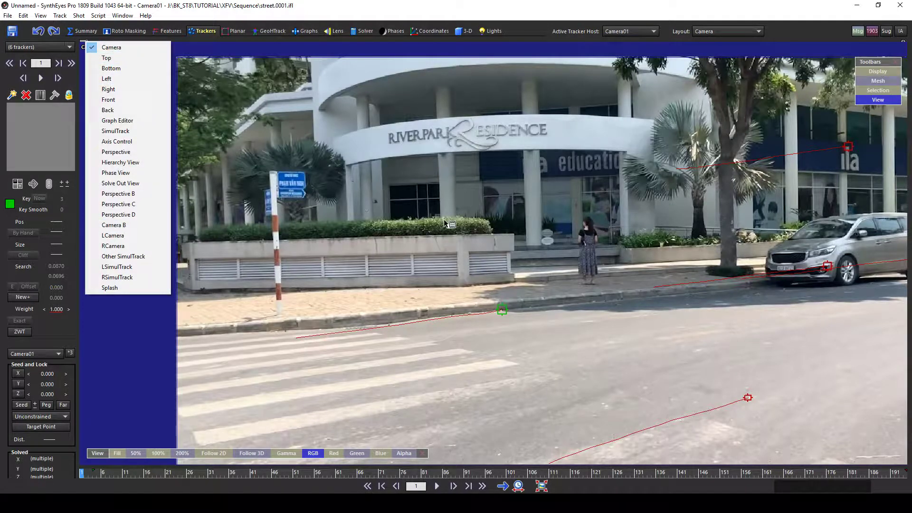
pyautogui.click(190, 30)
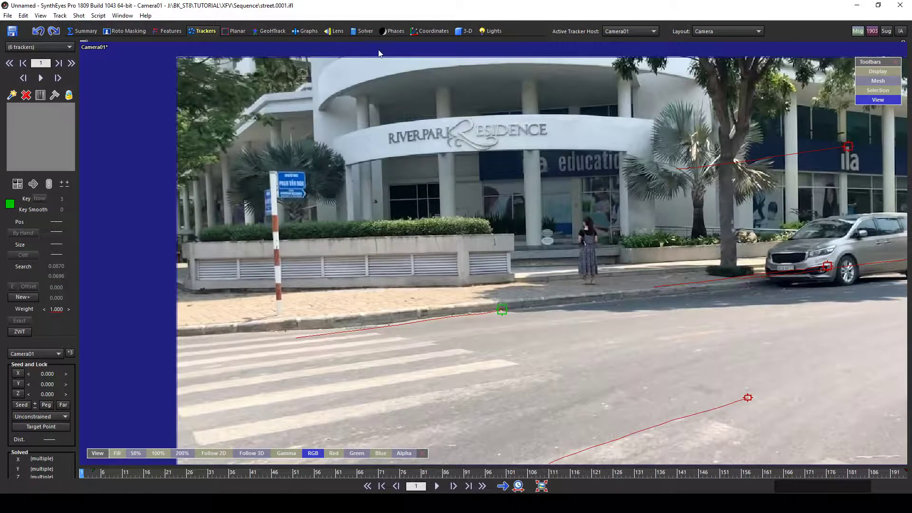
# - Scrub to frame 15 and examine the van, motorbikes and green bin area for another feature to track
pyautogui.moveTo(537, 205); pyautogui.dragTo(459, 167, button='middle')
pyautogui.scroll(-3, 459, 166)
pyautogui.scroll(3, 496, 264)
pyautogui.moveTo(495, 264); pyautogui.dragTo(473, 359, button='middle')
pyautogui.moveTo(274, 471); pyautogui.dragTo(141, 470)
pyautogui.scroll(4, 706, 224)
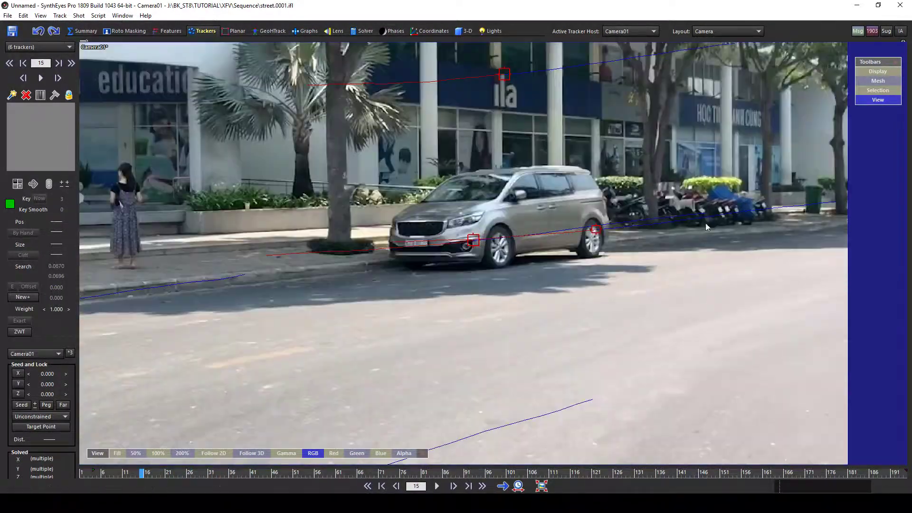
pyautogui.scroll(-4, 618, 221)
pyautogui.scroll(2, 625, 204)
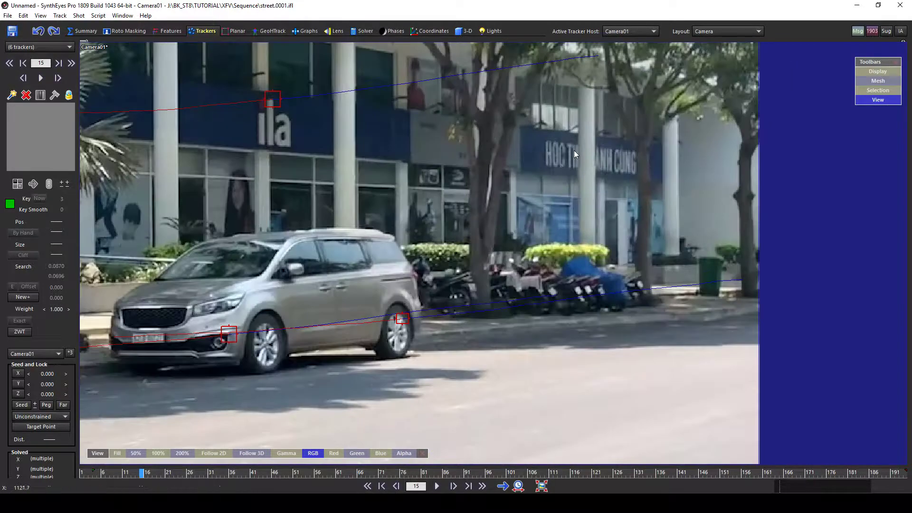
pyautogui.scroll(-3, 592, 222)
pyautogui.scroll(1, 642, 251)
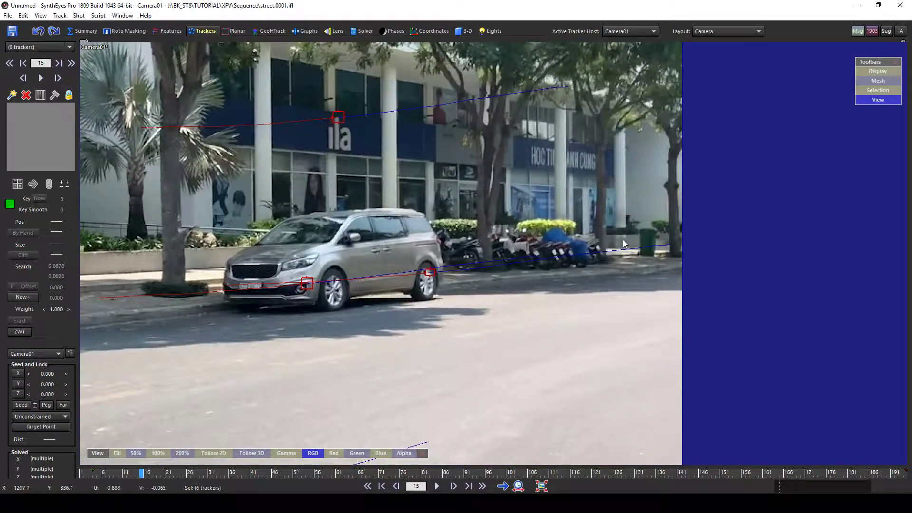
pyautogui.scroll(1, 622, 240)
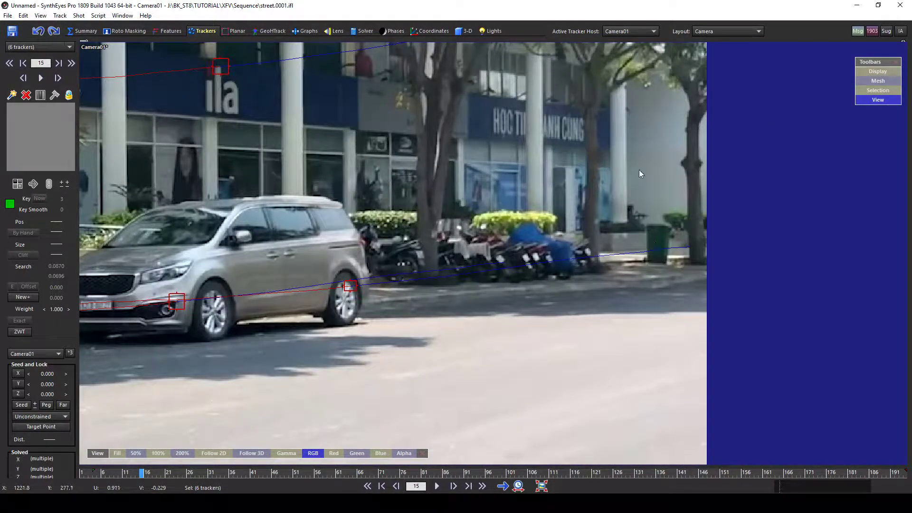
pyautogui.scroll(-3, 661, 176)
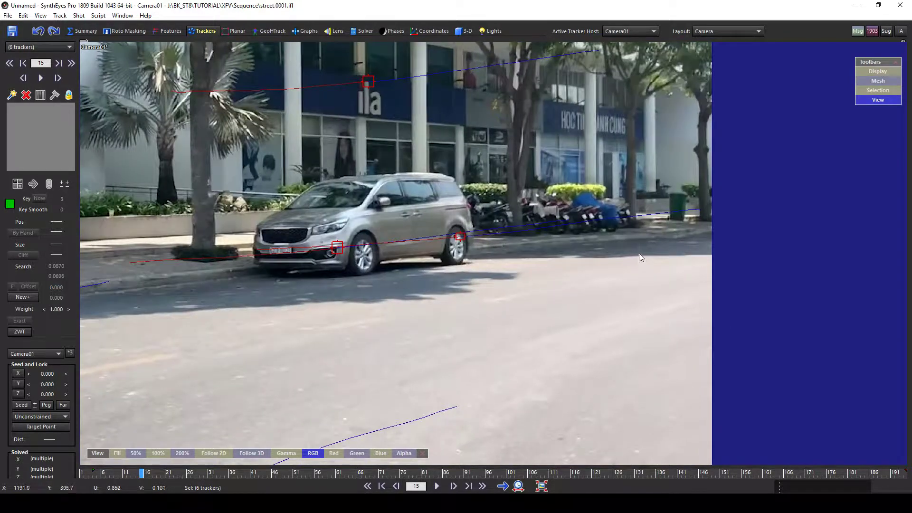
pyautogui.scroll(3, 622, 240)
# - Deselect all trackers and enable tracker creation in the camera view
pyautogui.click(562, 233)
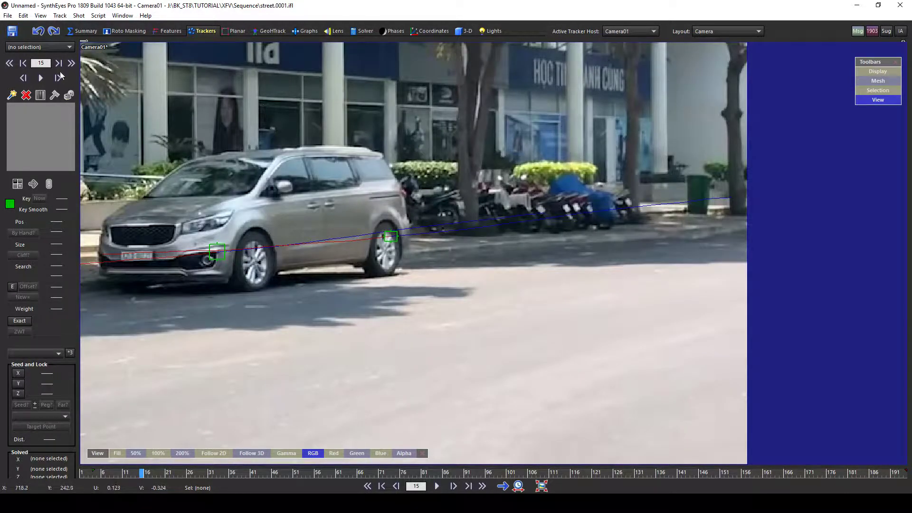
pyautogui.click(12, 95)
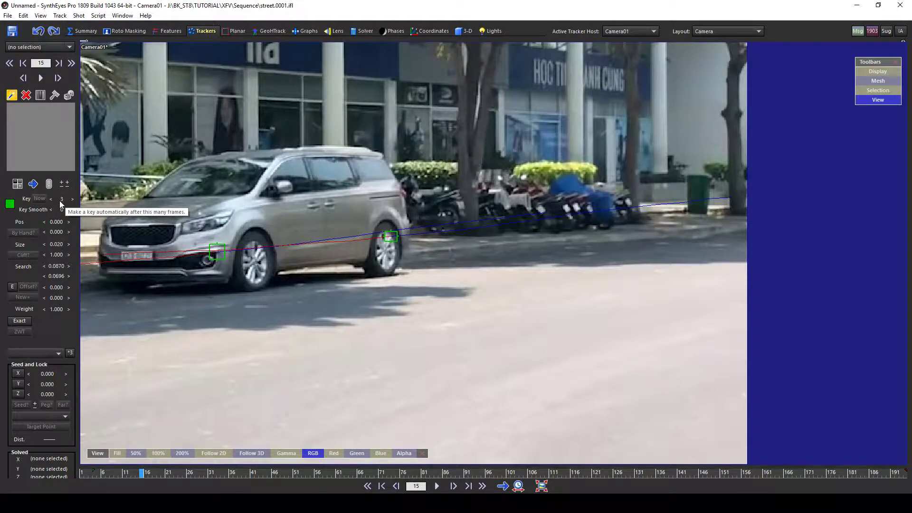
pyautogui.moveTo(203, 247); pyautogui.dragTo(218, 223, button='middle')
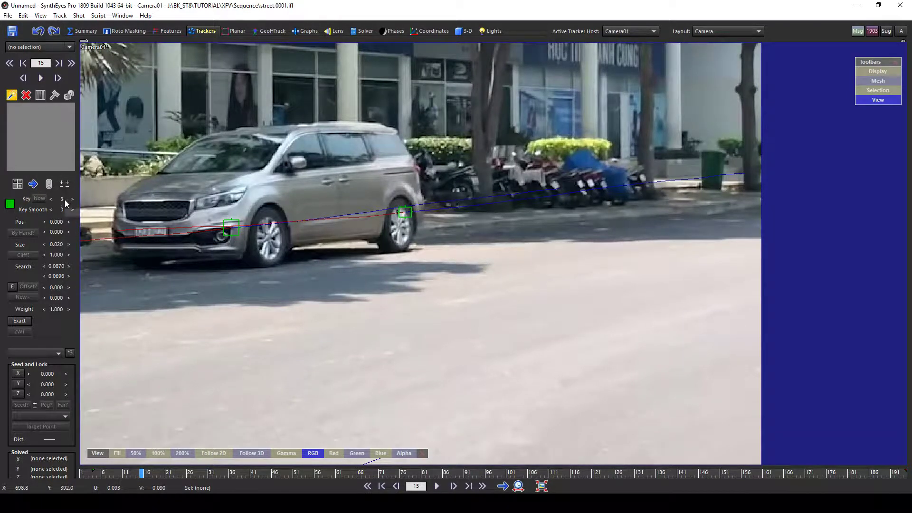
pyautogui.scroll(2, 604, 197)
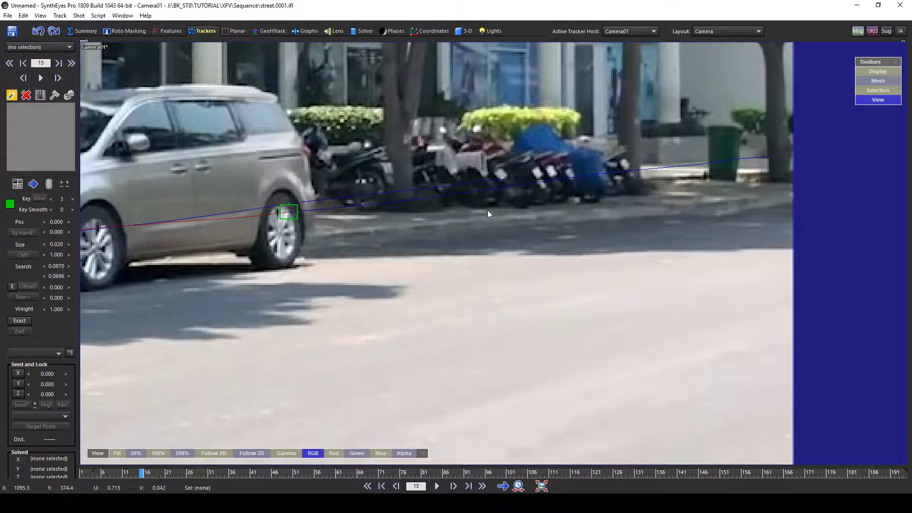
pyautogui.scroll(-2, 592, 235)
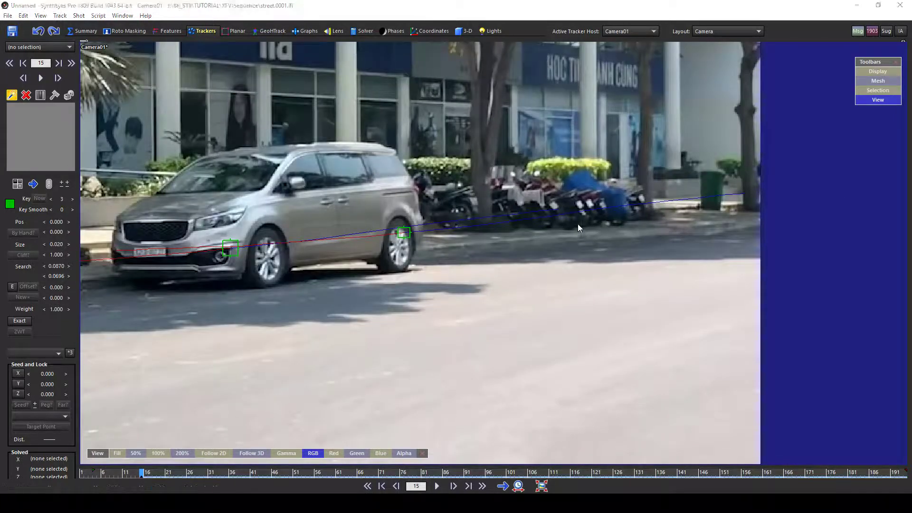
# - Try tracking the kerb edge below the parked motorbikes from frame 15 to frame 114 with a new tracker
pyautogui.click(574, 229)
pyautogui.moveTo(574, 228)
pyautogui.mouseDown()
pyautogui.moveTo(587, 243)
pyautogui.moveTo(581, 235)
pyautogui.mouseUp()
pyautogui.hotkey('ctrl', 'f')
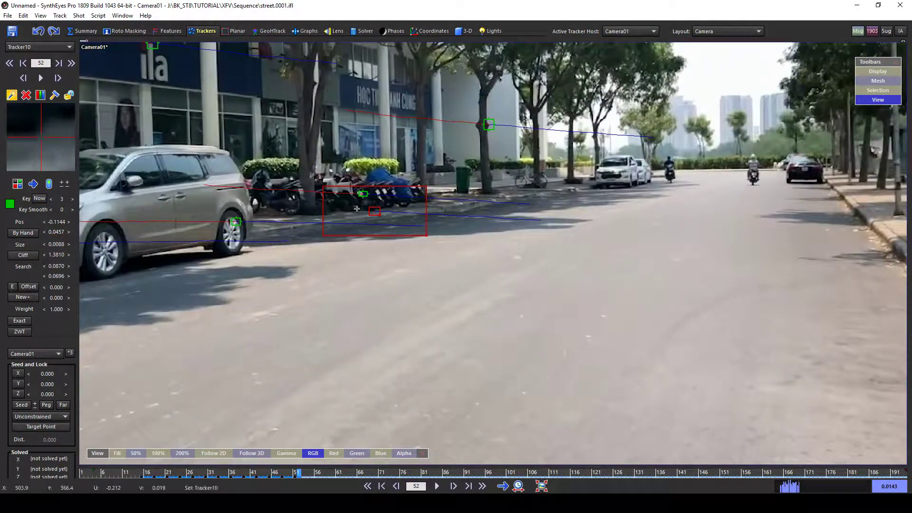
pyautogui.scroll(-3, 314, 226)
pyautogui.moveTo(304, 227); pyautogui.dragTo(434, 228, button='middle')
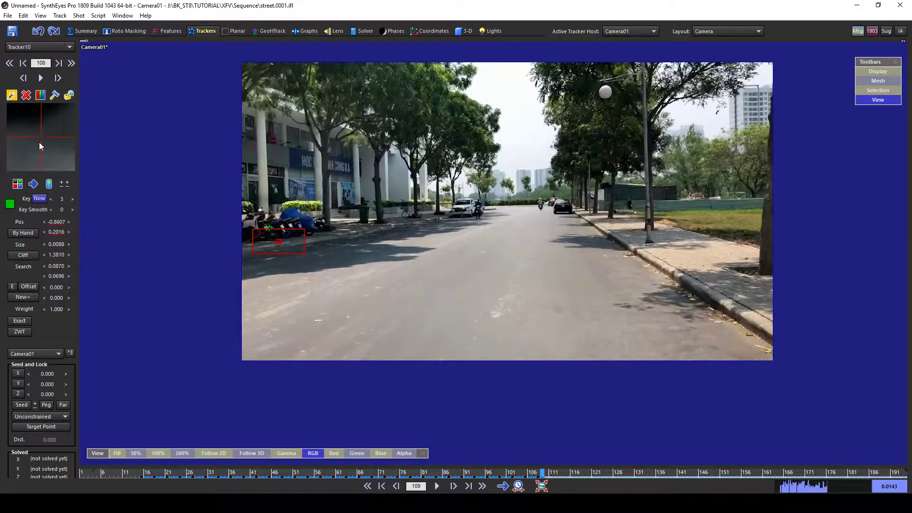
pyautogui.scroll(2, 258, 247)
pyautogui.scroll(2, 304, 275)
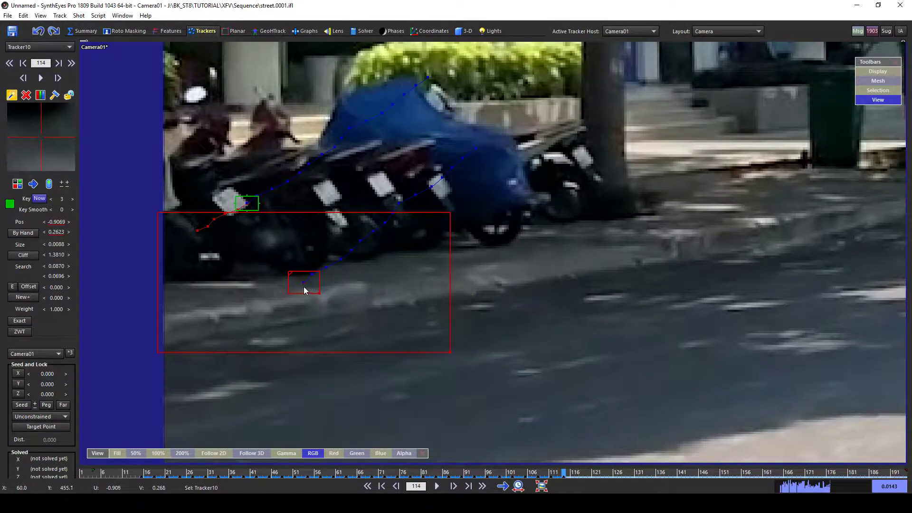
pyautogui.scroll(-2, 314, 299)
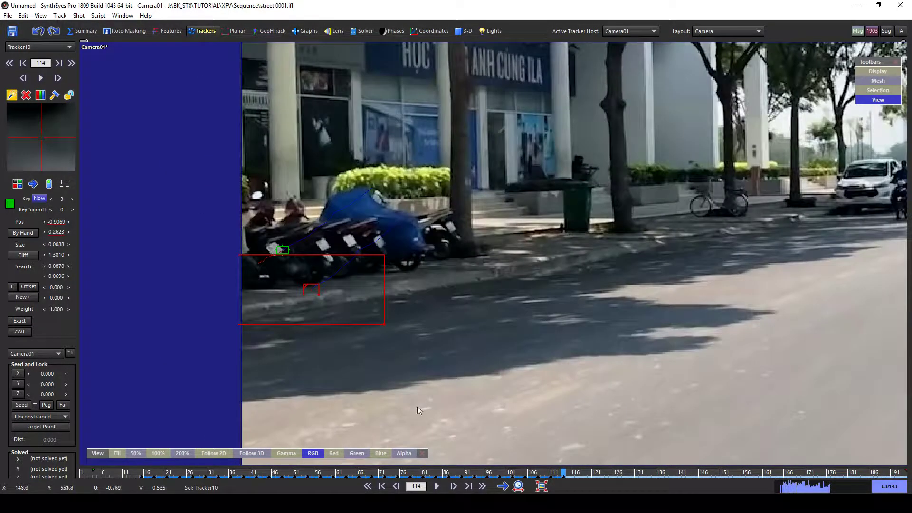
# - Scrub back to frame 15 to review the path of the kerb tracker below the motorbikes, and delete that tracker
pyautogui.moveTo(564, 473); pyautogui.dragTo(384, 474)
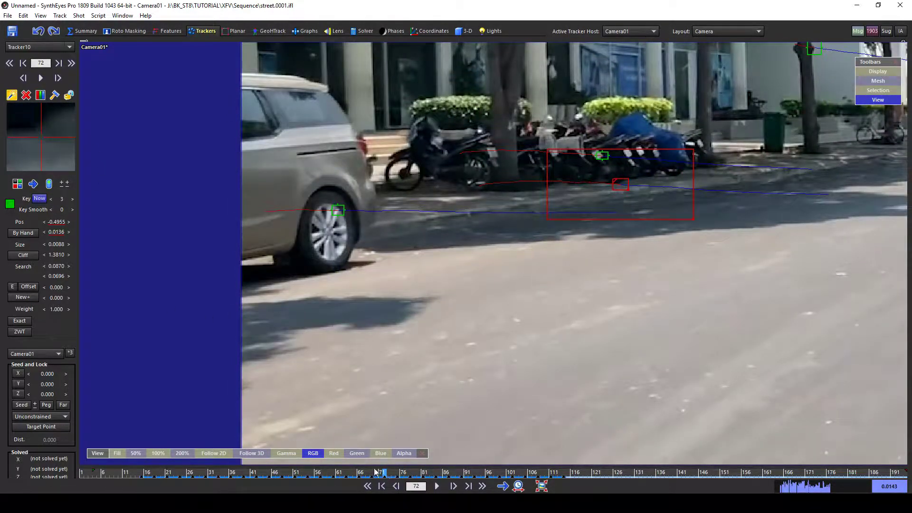
pyautogui.moveTo(299, 473); pyautogui.dragTo(143, 475)
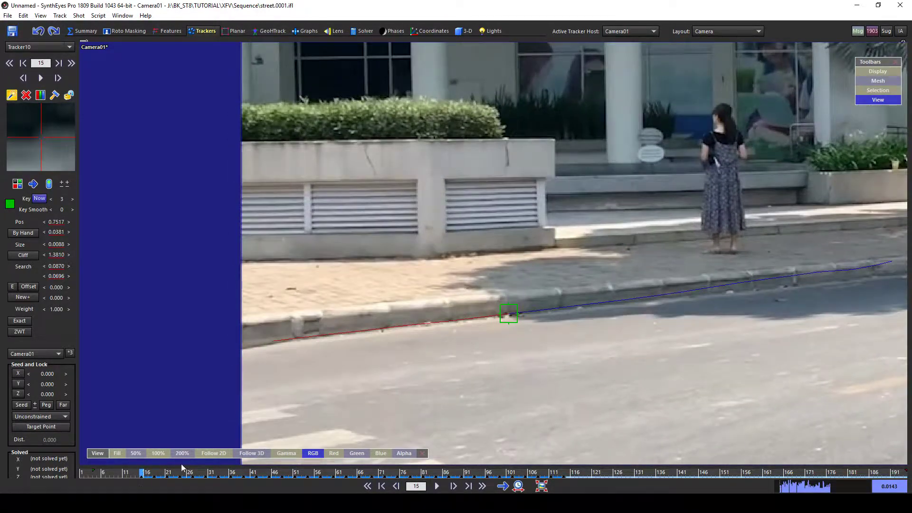
pyautogui.scroll(-1, 760, 223)
pyautogui.moveTo(842, 227); pyautogui.dragTo(447, 235, button='middle')
pyautogui.scroll(1, 788, 230)
pyautogui.moveTo(788, 230); pyautogui.dragTo(383, 243, button='middle')
pyautogui.scroll(1, 594, 212)
pyautogui.moveTo(595, 212); pyautogui.dragTo(378, 259, button='middle')
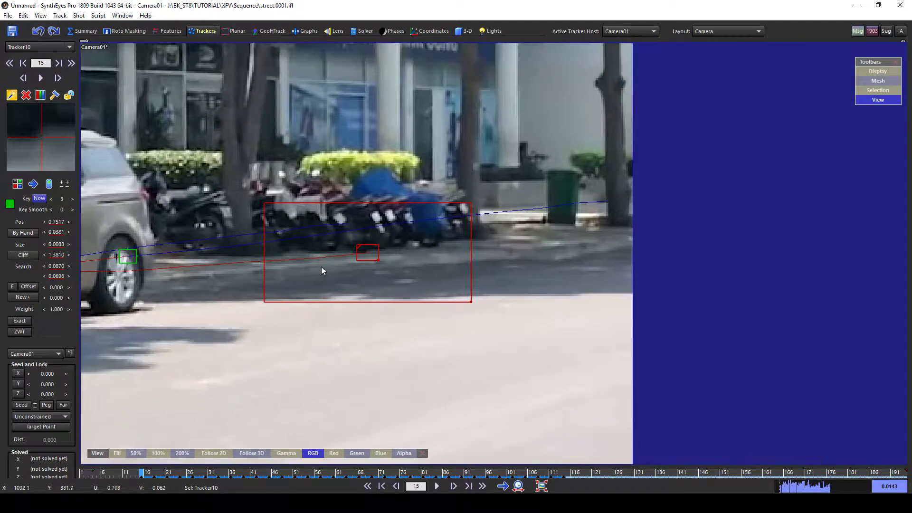
pyautogui.scroll(1, 321, 270)
pyautogui.press('Delete')
# - Try a smaller tracker on the kerb edge below the motorbikes at frame 15 and track it to frame 18
pyautogui.click(389, 245)
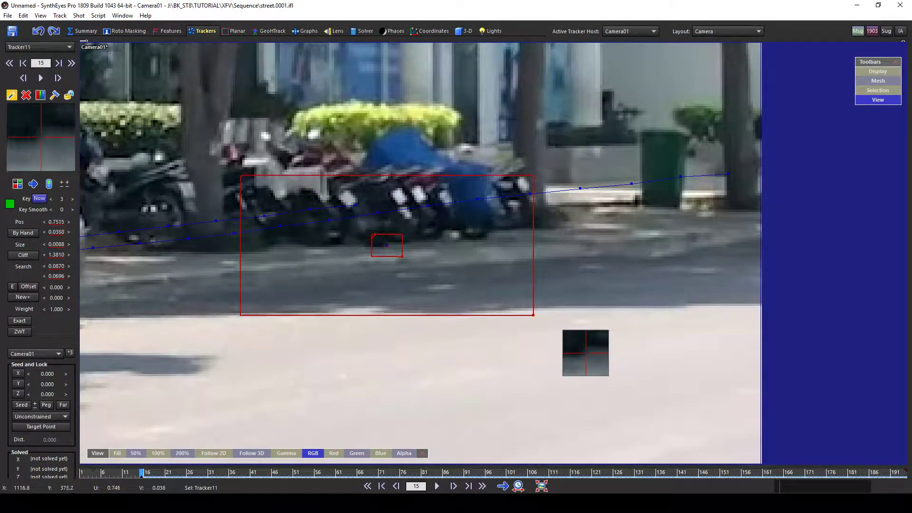
pyautogui.moveTo(395, 257); pyautogui.dragTo(394, 253)
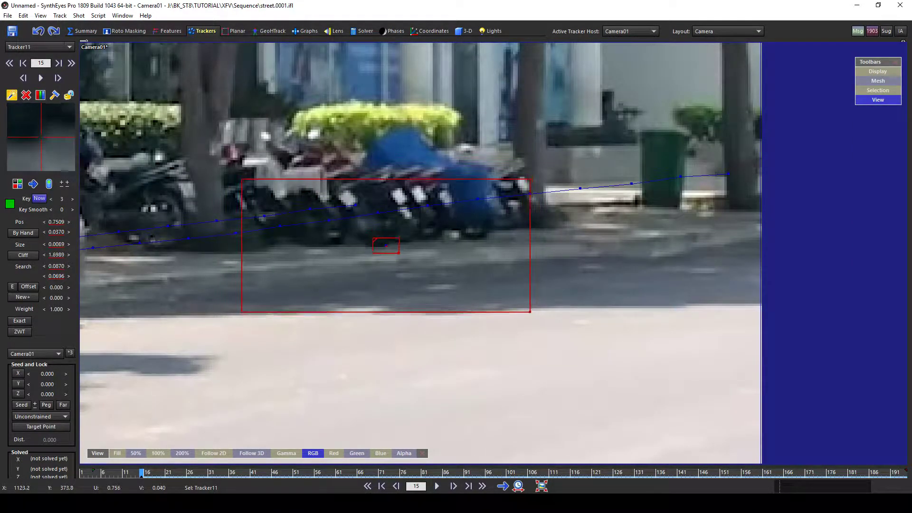
pyautogui.press('s')
pyautogui.press('d')
pyautogui.press('d')
pyautogui.scroll(-2, 337, 299)
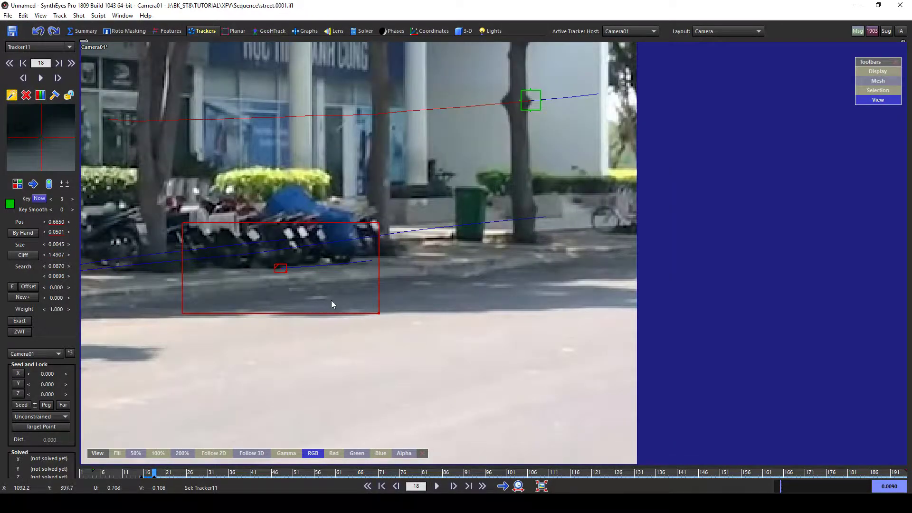
# - Continue tracking the small kerb tracker to frame 21 and delete it
pyautogui.moveTo(332, 301); pyautogui.dragTo(408, 256, button='middle')
pyautogui.press('d')
pyautogui.press('d')
pyautogui.press('s')
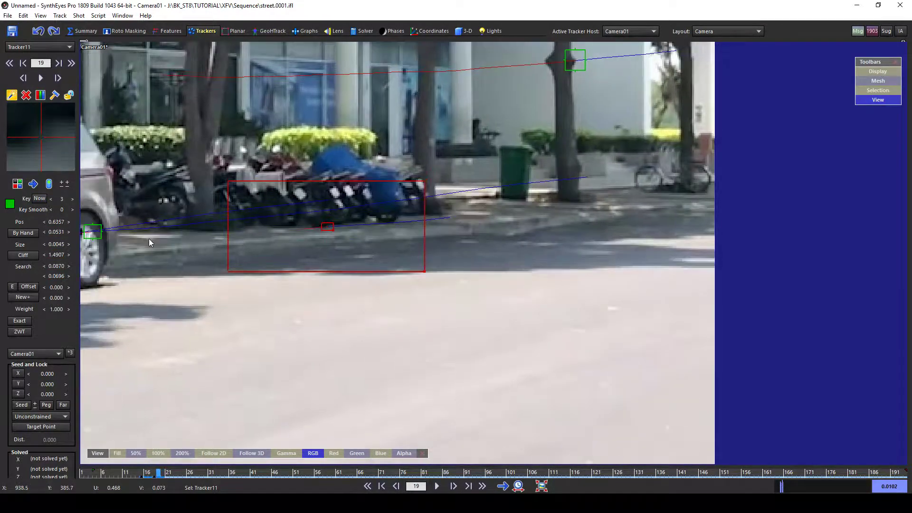
pyautogui.press('d')
pyautogui.press('d')
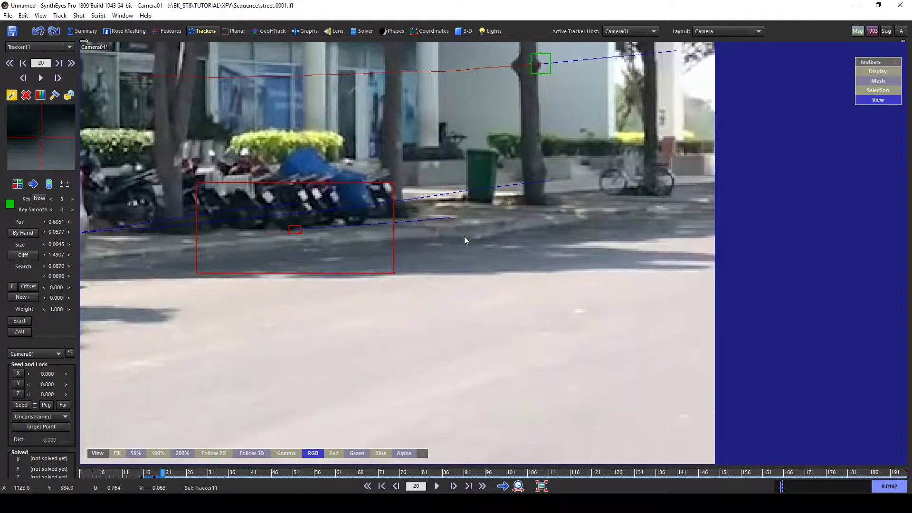
pyautogui.moveTo(332, 243); pyautogui.dragTo(554, 228, button='middle')
pyautogui.click(725, 244)
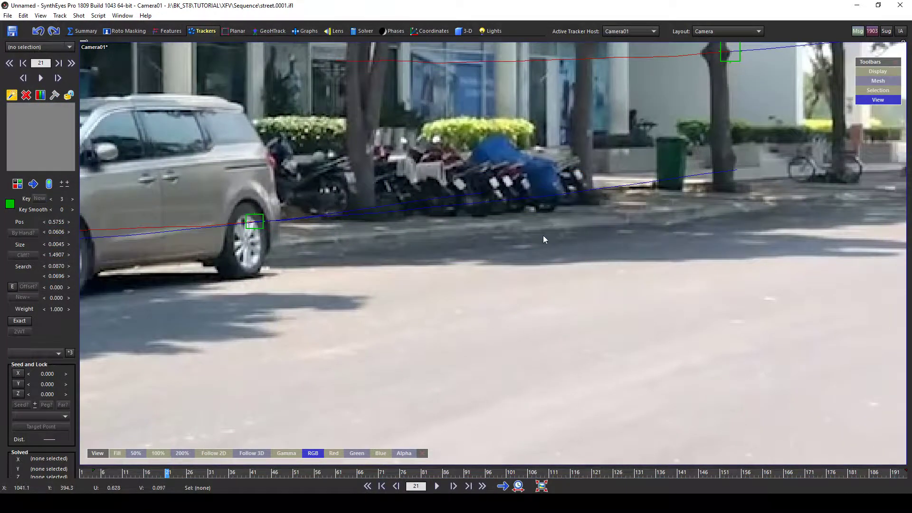
# - Return to frame 15 and place a new tracker on the step edge between the tree trunk and the green bin
pyautogui.scroll(-2, 560, 236)
pyautogui.press('s')
pyautogui.press('s')
pyautogui.press('s')
pyautogui.press('s')
pyautogui.press('s')
pyautogui.press('s')
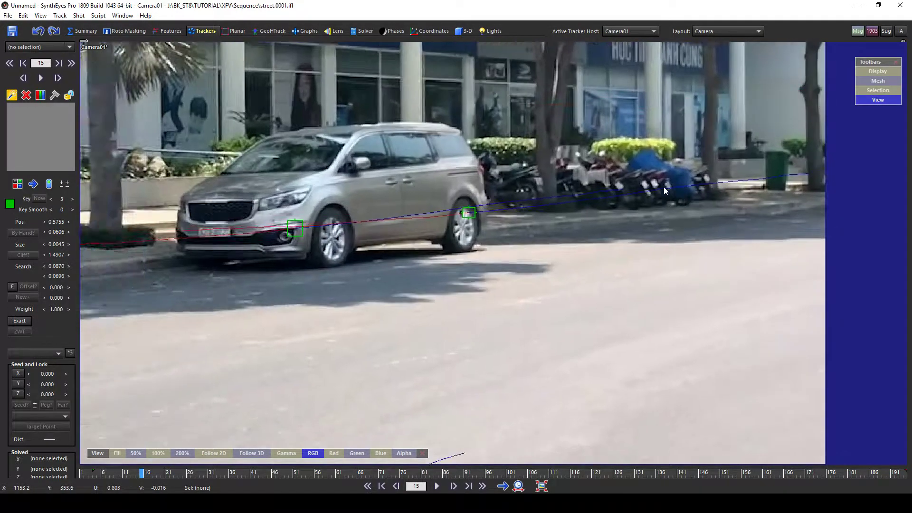
pyautogui.moveTo(664, 187); pyautogui.dragTo(408, 202, button='middle')
pyautogui.scroll(2, 409, 202)
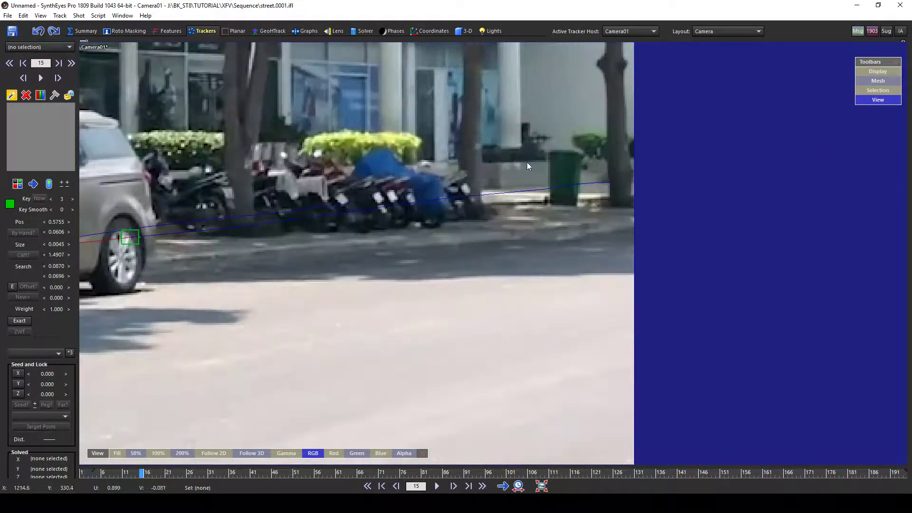
pyautogui.moveTo(495, 191)
pyautogui.mouseDown()
pyautogui.moveTo(503, 185)
pyautogui.moveTo(508, 194)
pyautogui.mouseUp()
# - Track the new tracker on the step edge between the tree trunk and the green bin forward from frame 15 to frame 30
pyautogui.press('d')
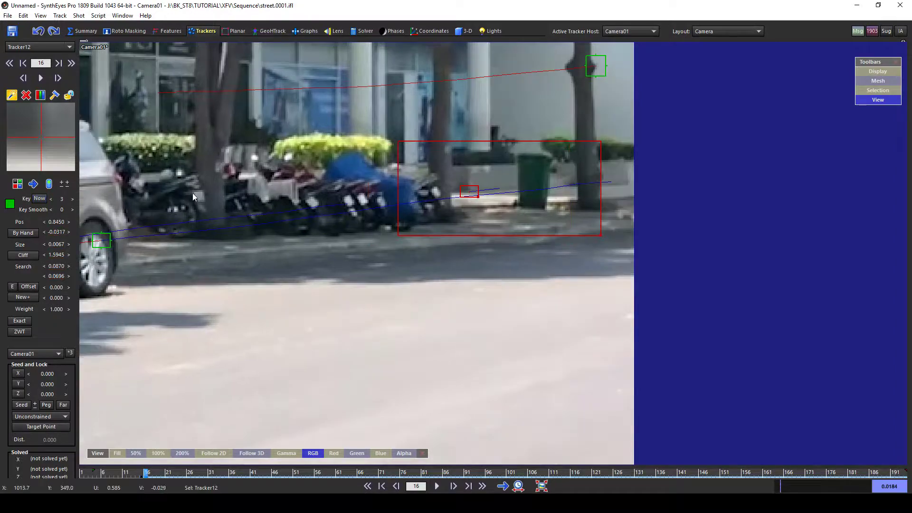
pyautogui.scroll(-1, 192, 193)
pyautogui.press('d')
pyautogui.press('d')
pyautogui.scroll(-2, 198, 204)
pyautogui.moveTo(209, 204); pyautogui.dragTo(282, 216, button='middle')
pyautogui.press('d')
pyautogui.press('d')
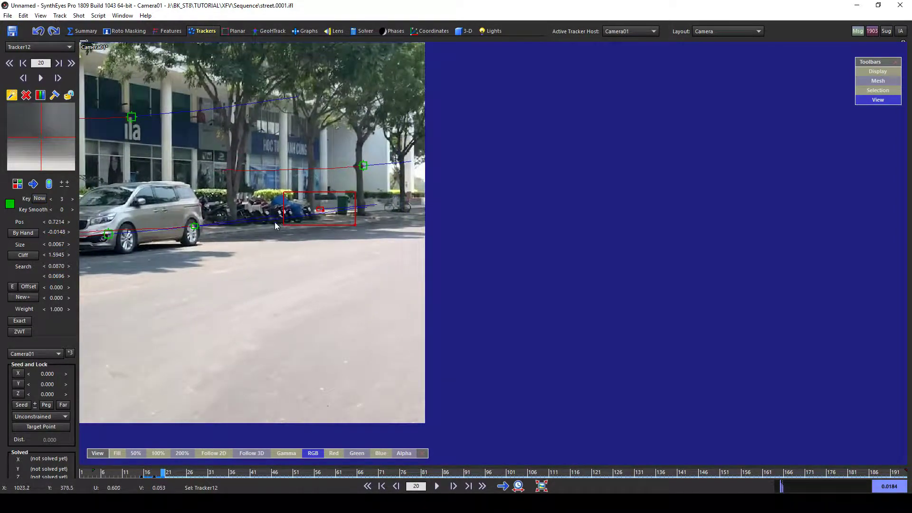
pyautogui.scroll(2, 325, 222)
pyautogui.press('d')
pyautogui.press('d')
pyautogui.press('d')
pyautogui.press('d')
pyautogui.press('d')
pyautogui.press('d')
pyautogui.moveTo(191, 231); pyautogui.dragTo(434, 247, button='middle')
pyautogui.press('d')
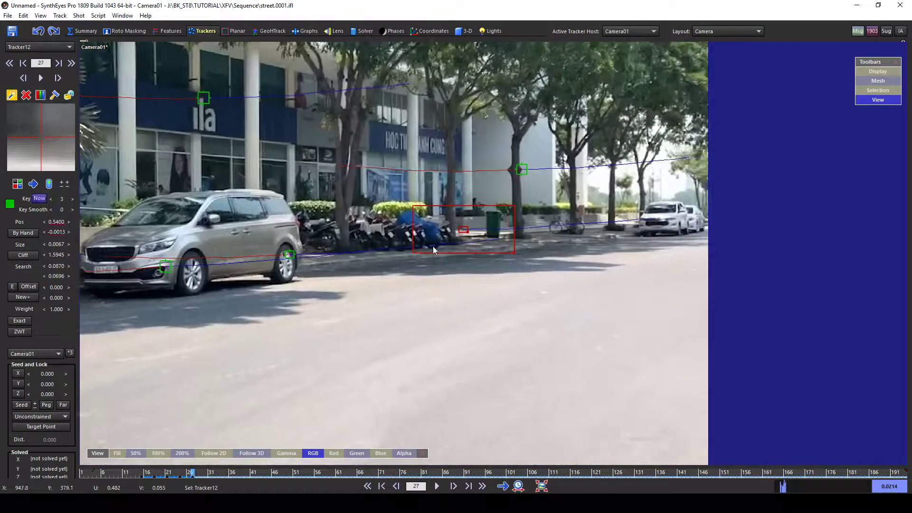
pyautogui.press('d')
pyautogui.press('d')
pyautogui.press('d')
# - Continue tracking the step-edge tracker beside the green bin forward to frame 44
pyautogui.scroll(3, 432, 246)
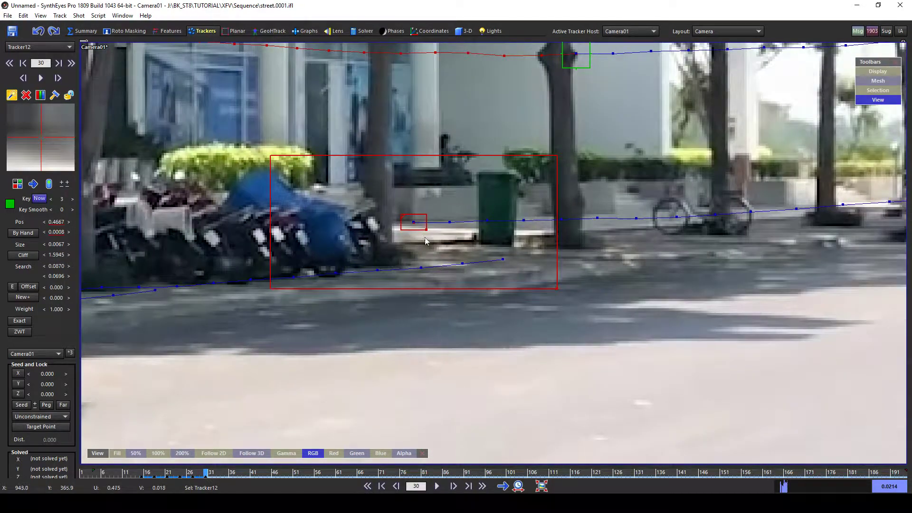
pyautogui.press('d')
pyautogui.scroll(-1, 378, 231)
pyautogui.press('d')
pyautogui.press('d')
pyautogui.press('d')
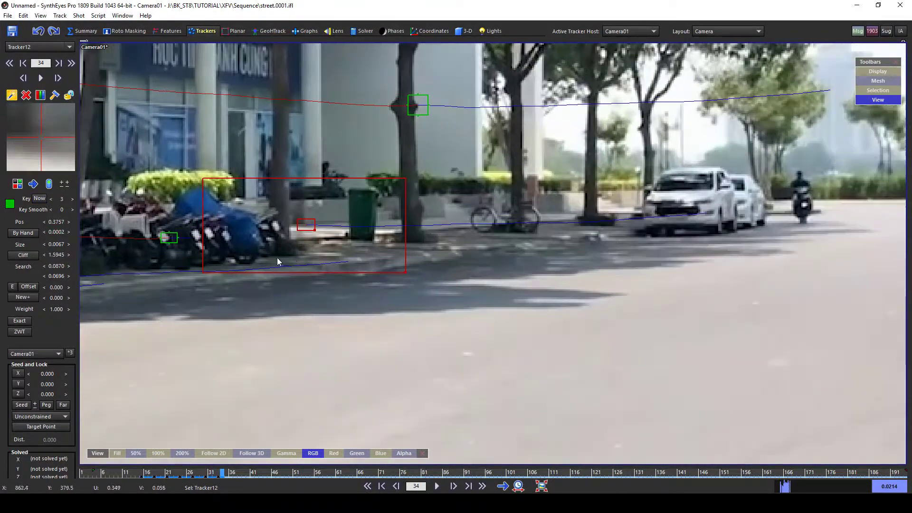
pyautogui.press('d')
pyautogui.press('d')
pyautogui.press('d')
pyautogui.press('d')
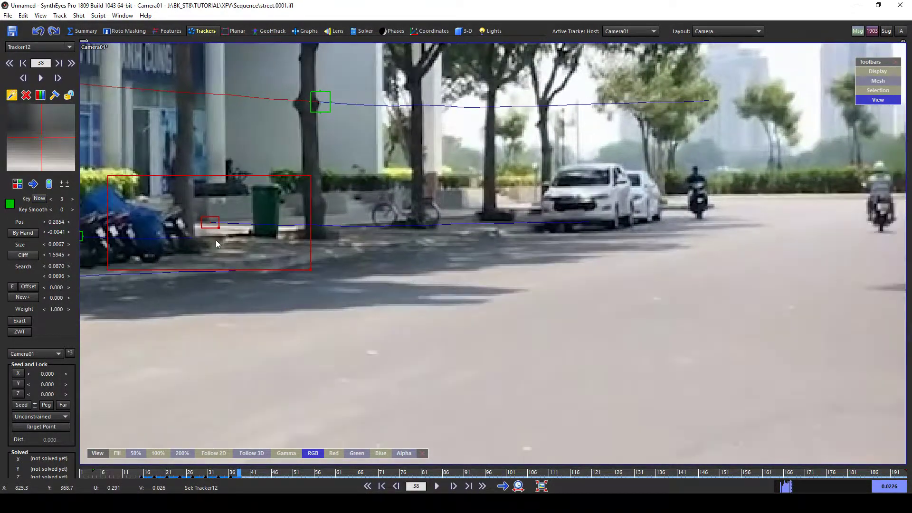
pyautogui.press('d')
pyautogui.press('d')
pyautogui.press('d')
pyautogui.scroll(-2, 214, 239)
pyautogui.moveTo(200, 240); pyautogui.dragTo(377, 266, button='middle')
pyautogui.press('d')
pyautogui.press('d')
pyautogui.press('d')
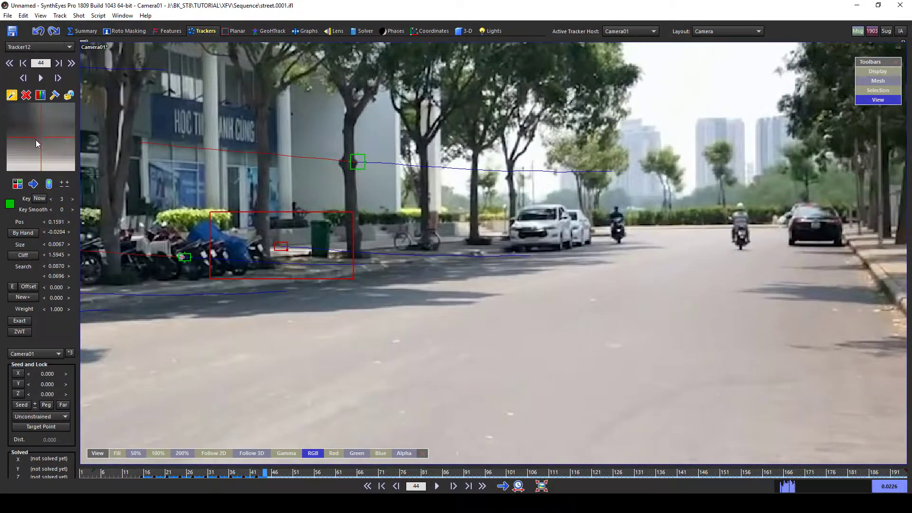
# - Track the step-edge tracker beside the green bin onward from frame 44 to frame 60
pyautogui.press('d')
pyautogui.press('d')
pyautogui.press('d')
pyautogui.press('d')
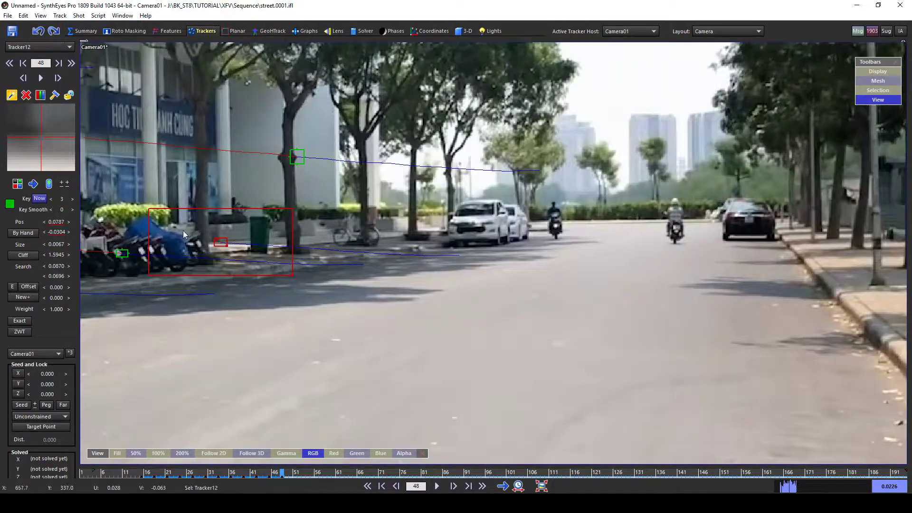
pyautogui.press('d')
pyautogui.press('d')
pyautogui.press('d')
pyautogui.press('d')
pyautogui.press('d')
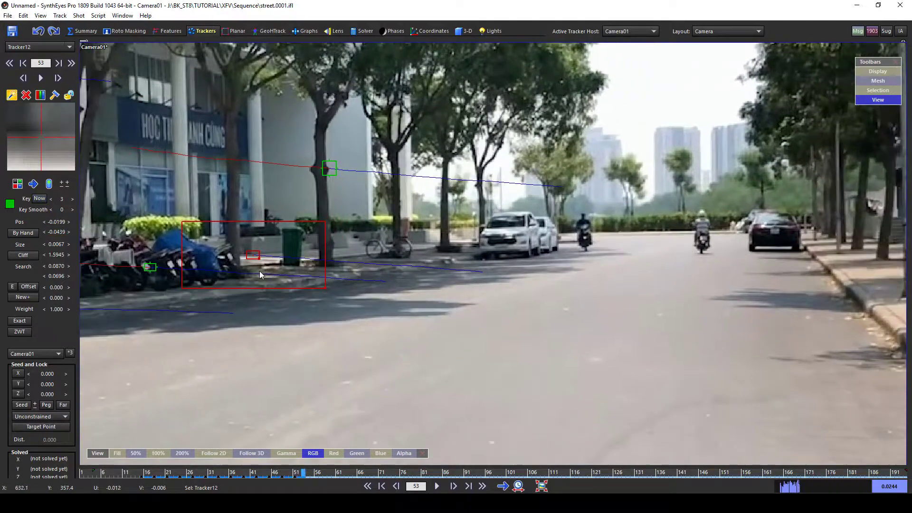
pyautogui.press('d')
pyautogui.press('d')
pyautogui.press('d')
pyautogui.press('d')
pyautogui.moveTo(211, 267); pyautogui.dragTo(391, 297, button='middle')
pyautogui.press('d')
pyautogui.press('d')
pyautogui.press('d')
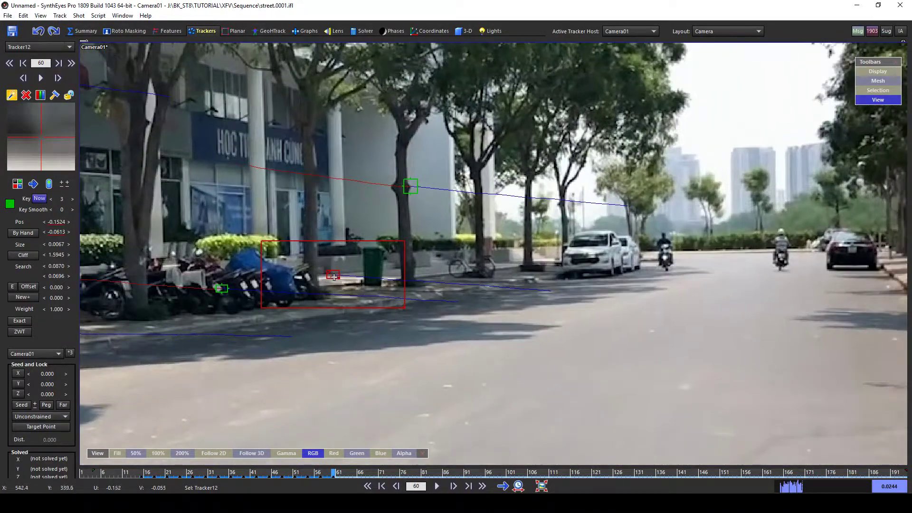
# - Keep tracking the step-edge tracker beside the green bin from frame 60 to frame 86
pyautogui.press('d')
pyautogui.press('d')
pyautogui.press('d')
pyautogui.press('d')
pyautogui.press('d')
pyautogui.moveTo(226, 249); pyautogui.dragTo(388, 258, button='middle')
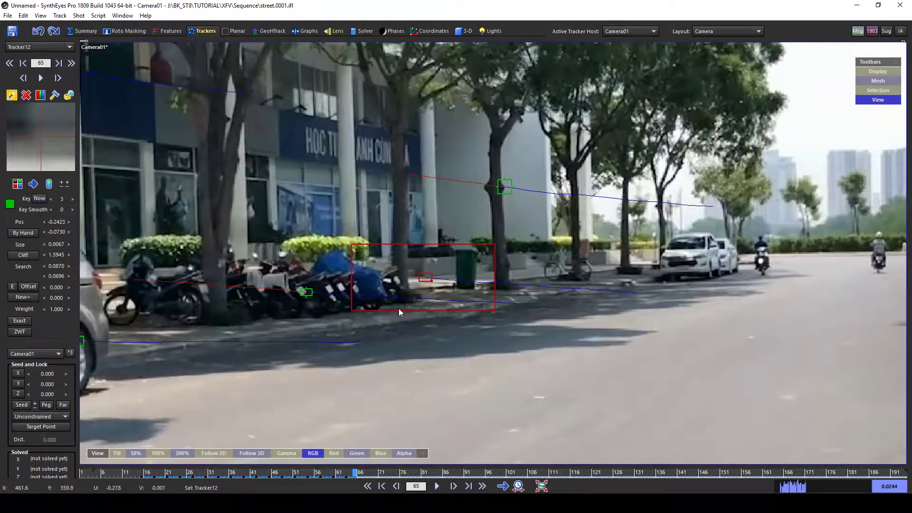
pyautogui.press('d')
pyautogui.press('d')
pyautogui.press('d')
pyautogui.press('d')
pyautogui.press('d')
pyautogui.press('d')
pyautogui.press('d')
pyautogui.press('d')
pyautogui.press('d')
pyautogui.press('d')
pyautogui.press('d')
pyautogui.press('d')
pyautogui.press('d')
pyautogui.press('d')
pyautogui.press('d')
pyautogui.press('d')
pyautogui.press('d')
pyautogui.press('d')
pyautogui.press('d')
pyautogui.press('d')
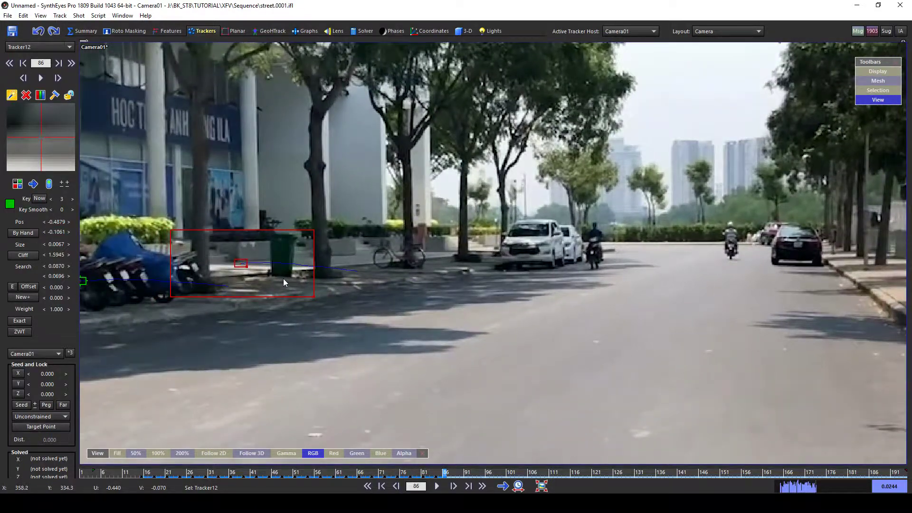
# - Go back to frame 59, truncate the step-edge tracker's keys there and lock the tracker
pyautogui.moveTo(283, 278); pyautogui.dragTo(362, 300, button='middle')
pyautogui.press('s')
pyautogui.press('s')
pyautogui.press('s')
pyautogui.press('Left')
pyautogui.press('Left')
pyautogui.press('Left')
pyautogui.press('Left')
pyautogui.press('Left')
pyautogui.press('Left')
pyautogui.press('Left')
pyautogui.press('Left')
pyautogui.press('Left')
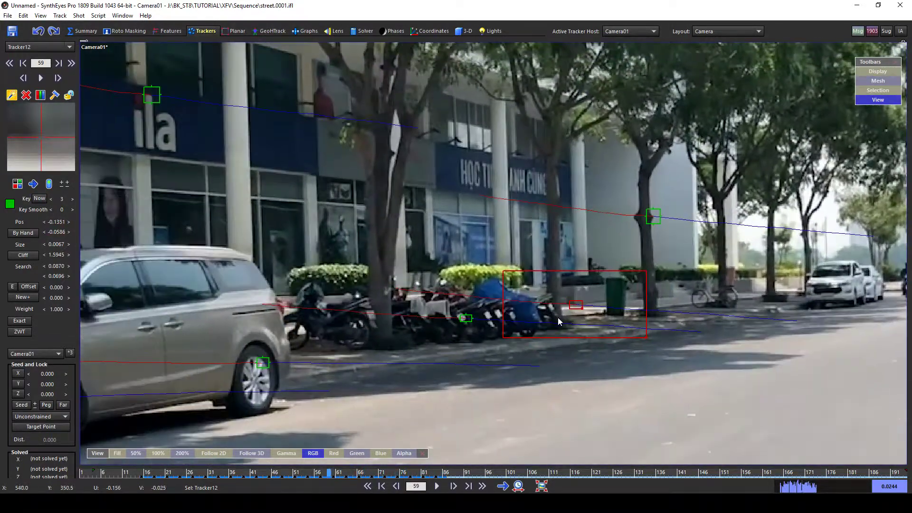
pyautogui.moveTo(578, 298); pyautogui.dragTo(524, 193, button='middle')
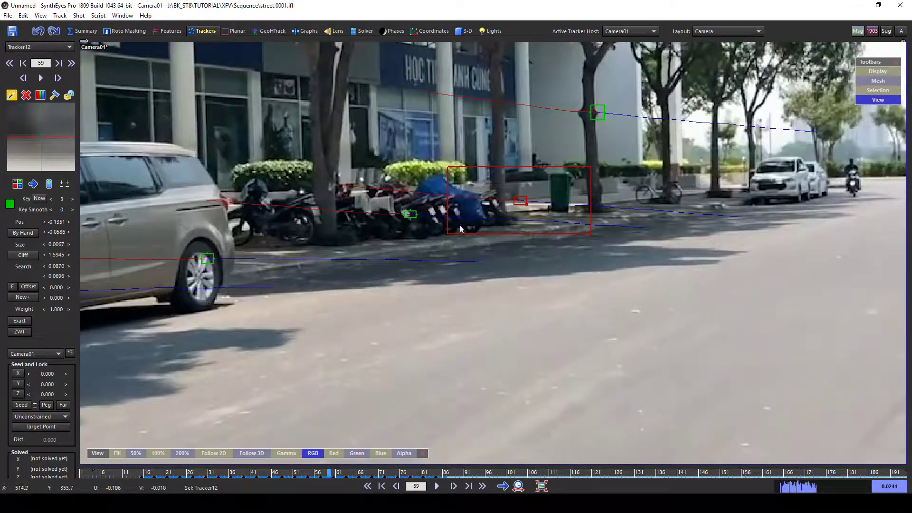
pyautogui.press('Right')
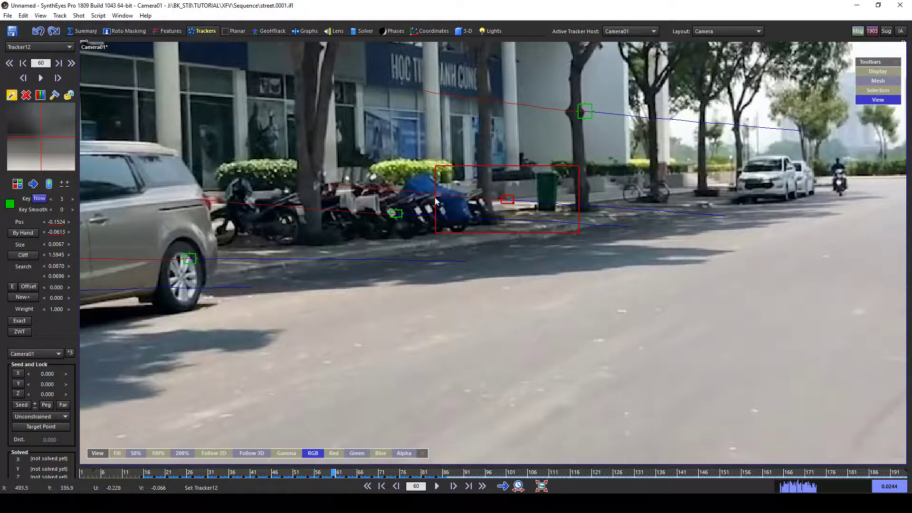
pyautogui.moveTo(343, 475)
pyautogui.mouseDown()
pyautogui.moveTo(354, 475)
pyautogui.moveTo(276, 470)
pyautogui.moveTo(426, 475)
pyautogui.moveTo(285, 475)
pyautogui.moveTo(330, 478)
pyautogui.mouseUp()
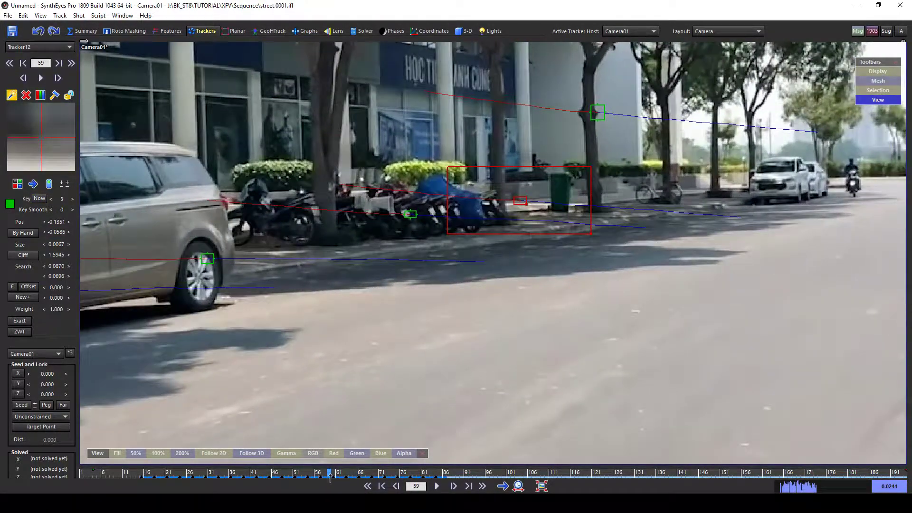
pyautogui.rightClick(527, 197)
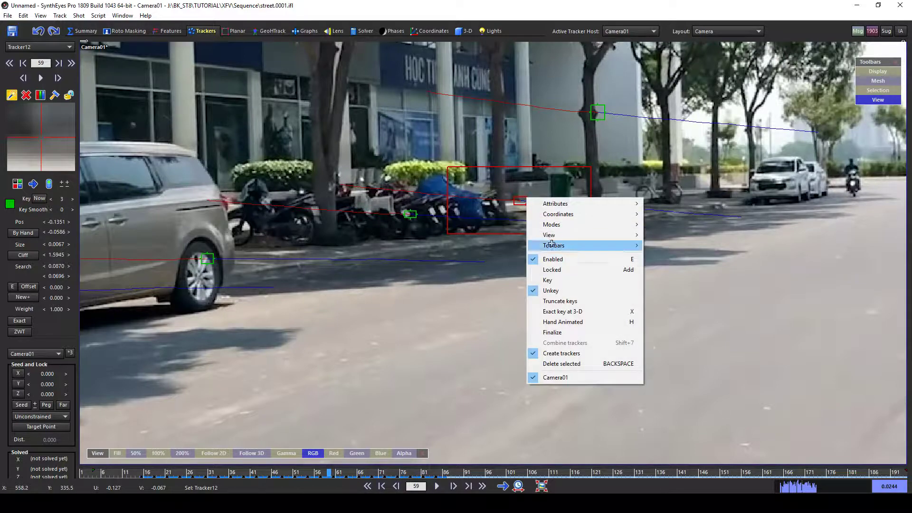
pyautogui.click(562, 300)
pyautogui.rightClick(521, 198)
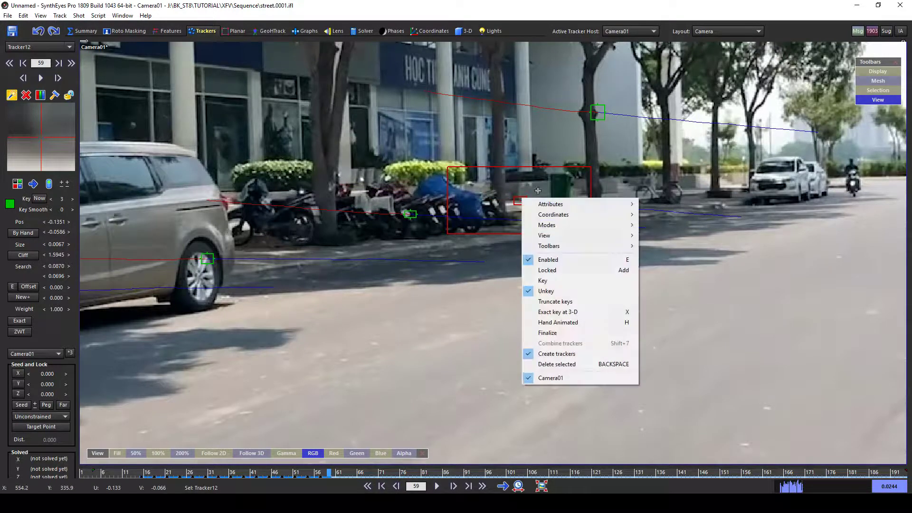
pyautogui.click(554, 270)
# - Try placing a new tracker on the windscreen corner of the front white parked car at frame 30
pyautogui.scroll(-2, 136, 268)
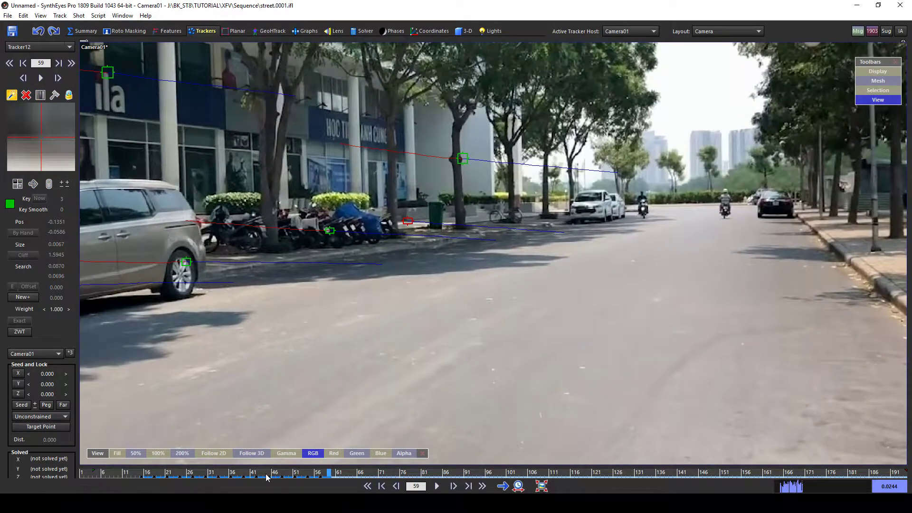
pyautogui.moveTo(266, 478); pyautogui.dragTo(235, 475)
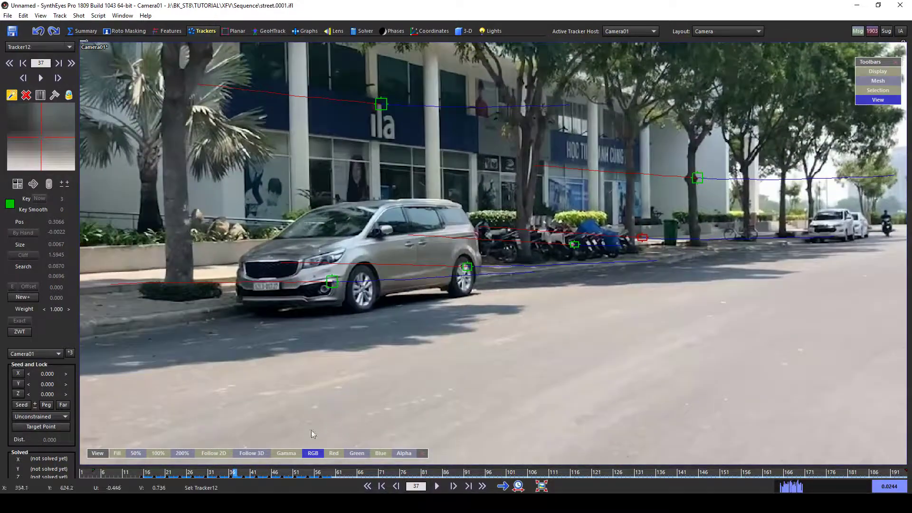
pyautogui.moveTo(794, 222); pyautogui.dragTo(562, 247, button='middle')
pyautogui.press('Left')
pyautogui.press('Left')
pyautogui.press('Left')
pyautogui.press('Left')
pyautogui.press('Left')
pyautogui.press('Left')
pyautogui.press('Left')
pyautogui.moveTo(708, 245); pyautogui.dragTo(530, 232, button='middle')
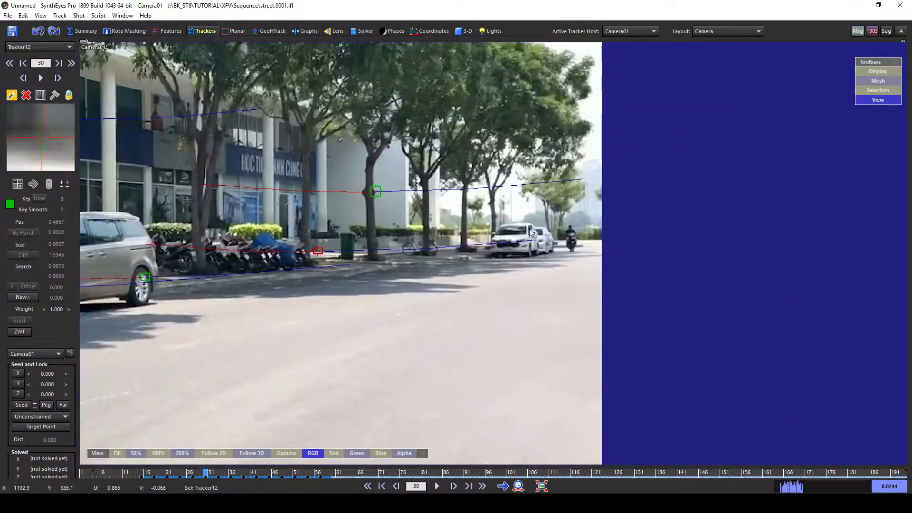
pyautogui.scroll(2, 532, 234)
pyautogui.click(525, 236)
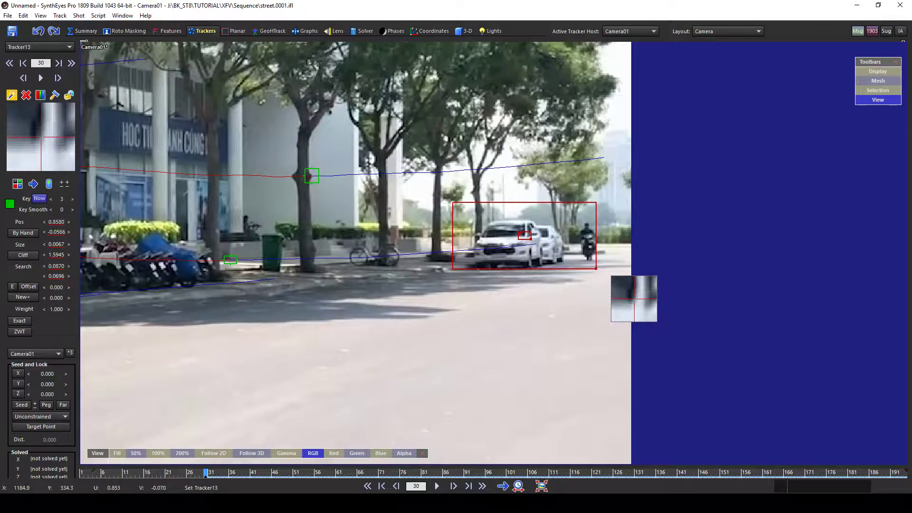
# - Go back to frame 26 and place a new tracker on the windscreen corner of the front white parked car
pyautogui.press('Left')
pyautogui.press('Left')
pyautogui.press('Left')
pyautogui.press('Left')
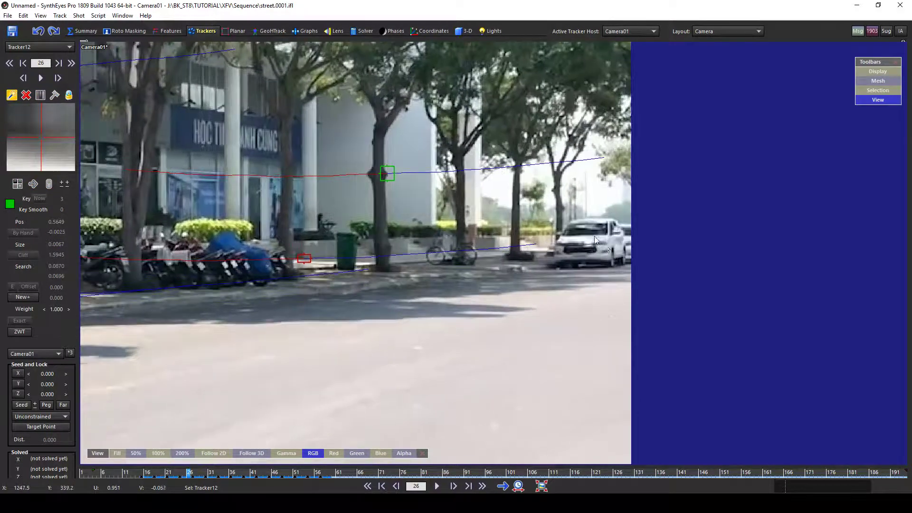
pyautogui.click(604, 234)
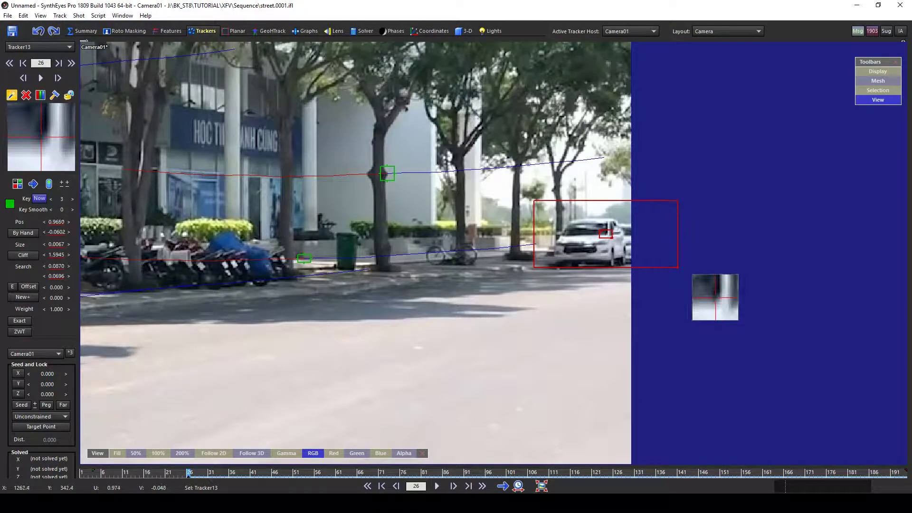
# - Track the white car's windscreen tracker forward from frame 26 to frame 40
pyautogui.press('Right')
pyautogui.press('Right')
pyautogui.press('Right')
pyautogui.press('Right')
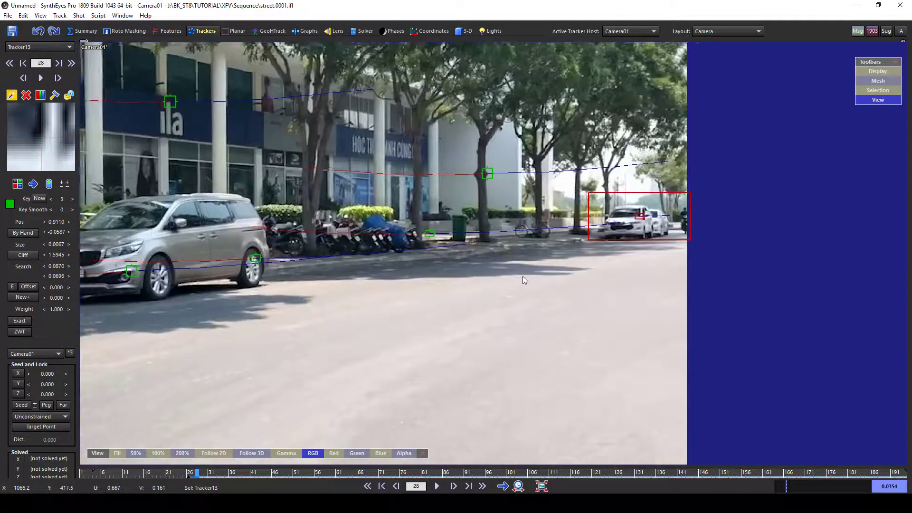
pyautogui.press('Right')
pyautogui.press('Right')
pyautogui.press('Right')
pyautogui.press('Right')
pyautogui.press('Right')
pyautogui.press('Right')
pyautogui.press('Right')
pyautogui.press('Right')
pyautogui.press('Right')
pyautogui.press('Right')
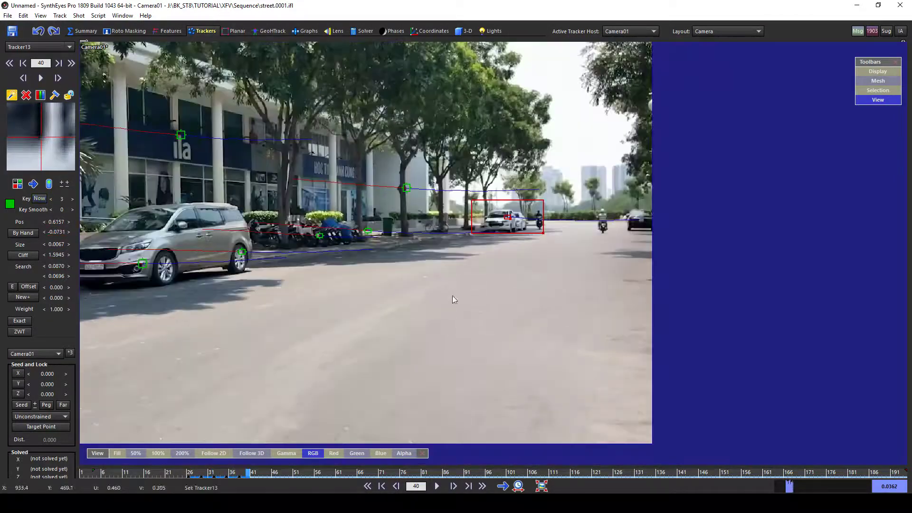
# - Continue tracking the white car's windscreen tracker from frame 40 to frame 60
pyautogui.press('Right')
pyautogui.press('Right')
pyautogui.press('Right')
pyautogui.press('Right')
pyautogui.press('Right')
pyautogui.press('Right')
pyautogui.press('Right')
pyautogui.press('Right')
pyautogui.press('Right')
pyautogui.press('Right')
pyautogui.press('Right')
pyautogui.press('Right')
pyautogui.press('Right')
pyautogui.press('Right')
pyautogui.press('Right')
pyautogui.press('Right')
pyautogui.press('Right')
pyautogui.press('Right')
pyautogui.press('Right')
pyautogui.press('Right')
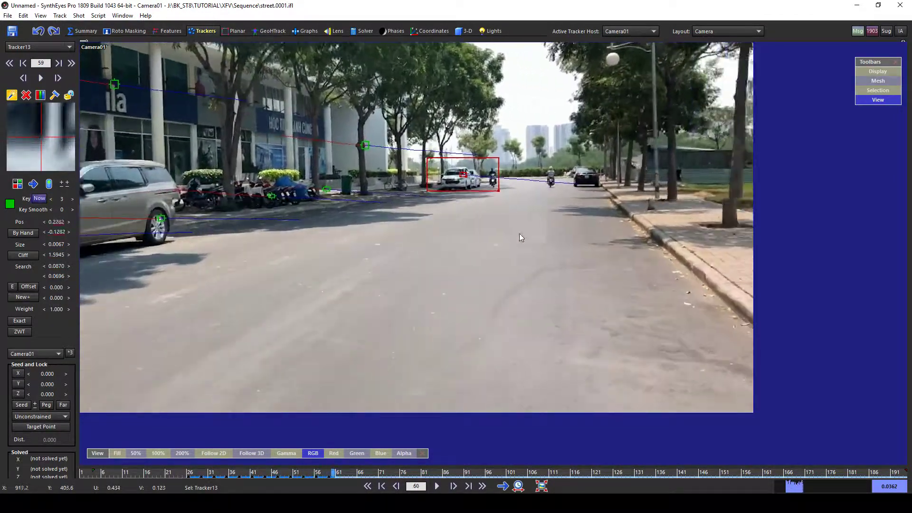
# - Track the white car's windscreen tracker forward from frame 60 to frame 116
pyautogui.press('Right')
pyautogui.press('Right')
pyautogui.press('Right')
pyautogui.press('Right')
pyautogui.press('Right')
pyautogui.press('Right')
pyautogui.press('Right')
pyautogui.press('Right')
pyautogui.press('Right')
pyautogui.press('Right')
pyautogui.press('Right')
pyautogui.press('Right')
pyautogui.press('Right')
pyautogui.press('Right')
pyautogui.press('Right')
pyautogui.press('Right')
pyautogui.press('Right')
pyautogui.press('Right')
pyautogui.press('Right')
pyautogui.press('Right')
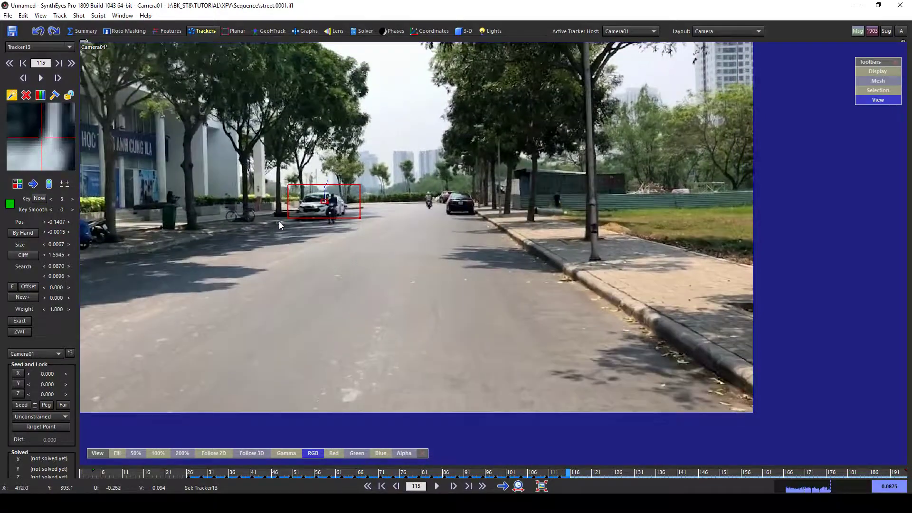
pyautogui.press('Right')
pyautogui.press('Right')
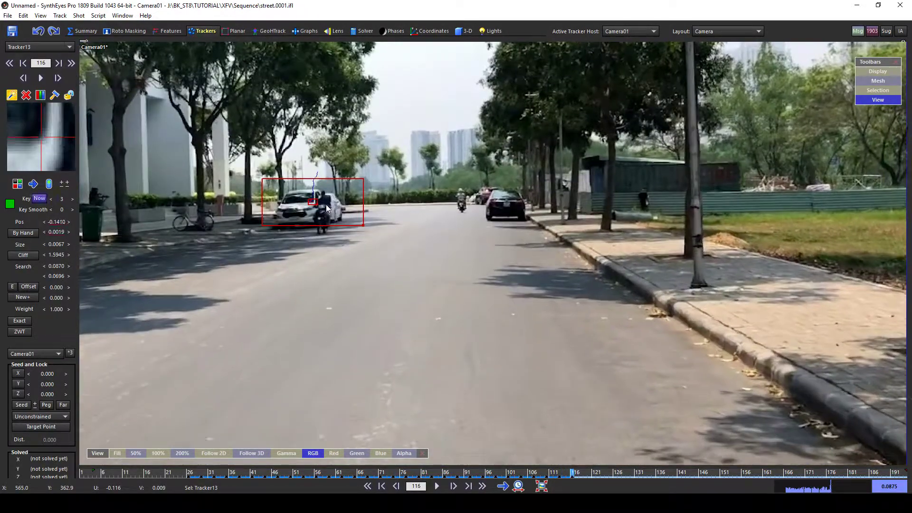
# - Go back to frame 111, truncate the white car tracker's keys there and lock the tracker
pyautogui.press('Left')
pyautogui.press('Left')
pyautogui.press('Left')
pyautogui.press('Left')
pyautogui.press('Left')
pyautogui.press('Left')
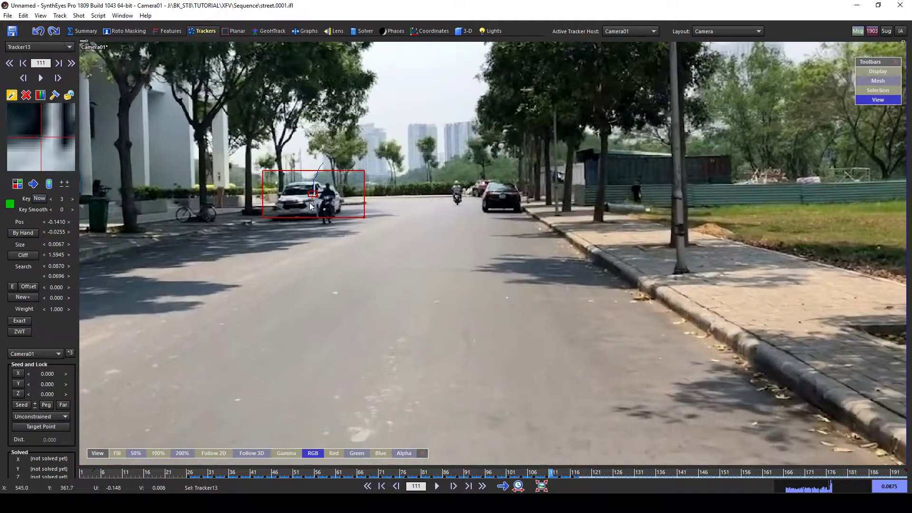
pyautogui.rightClick(309, 189)
pyautogui.click(339, 295)
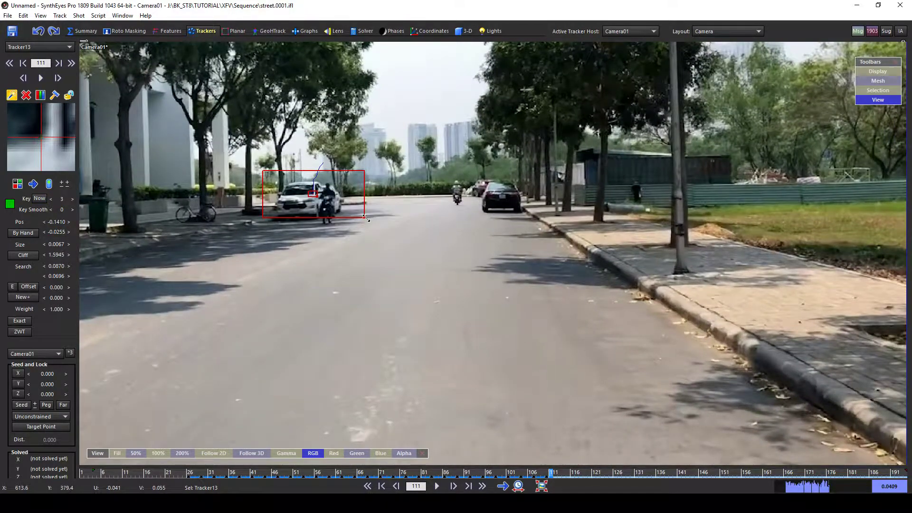
pyautogui.rightClick(309, 186)
pyautogui.click(323, 261)
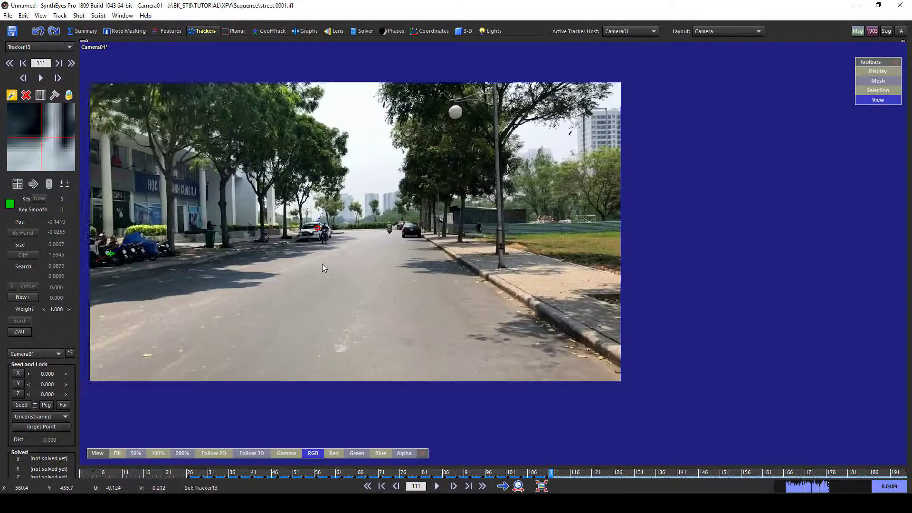
# - Go to frame 103 and place a new tracker on the small pale mark in the middle of the road
pyautogui.moveTo(521, 476)
pyautogui.mouseDown()
pyautogui.moveTo(828, 471)
pyautogui.moveTo(516, 474)
pyautogui.mouseUp()
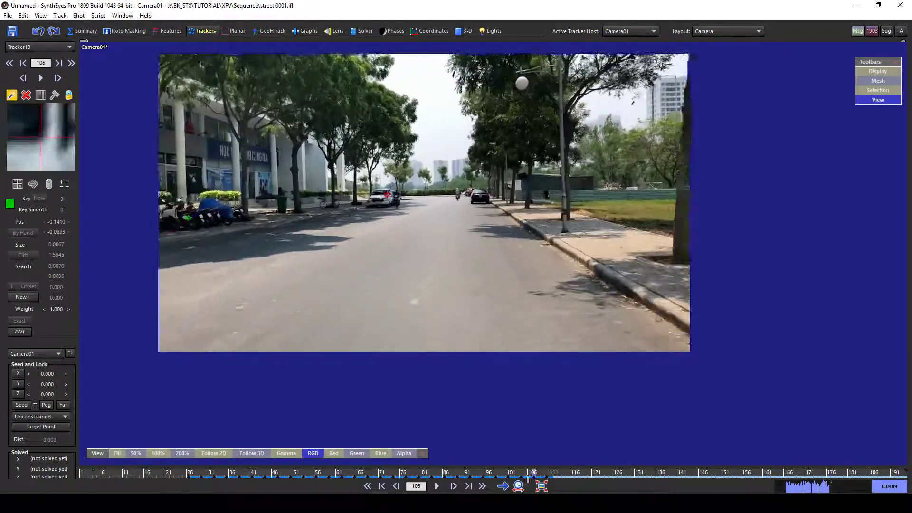
pyautogui.scroll(2, 408, 250)
pyautogui.scroll(2, 398, 223)
pyautogui.click(400, 215)
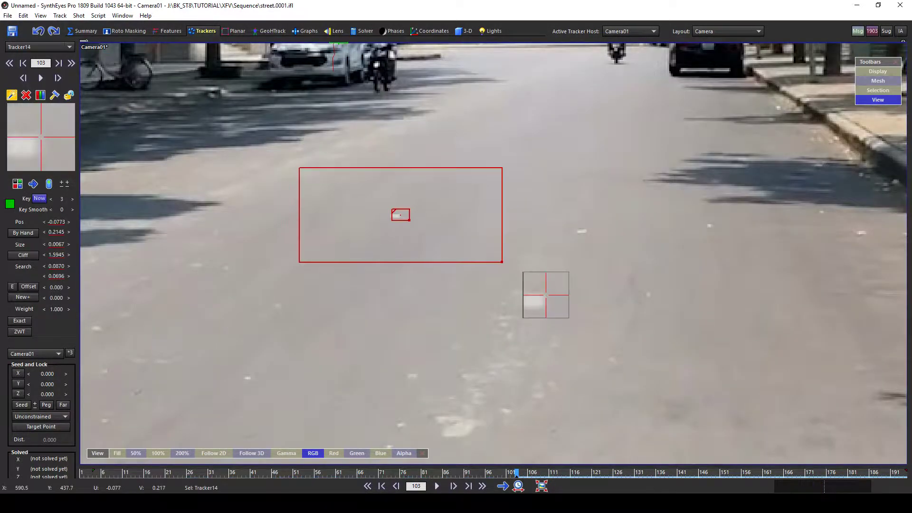
# - Track the road mark's tracker forward to frame 160 and lock it
pyautogui.scroll(-3, 401, 217)
pyautogui.moveTo(400, 242); pyautogui.dragTo(434, 234, button='middle')
pyautogui.press('space')
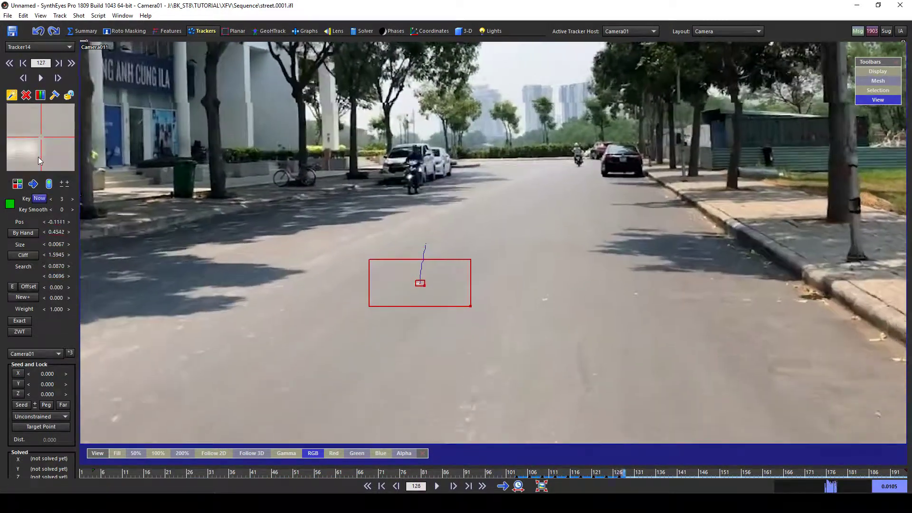
pyautogui.scroll(-2, 434, 217)
pyautogui.scroll(1, 352, 244)
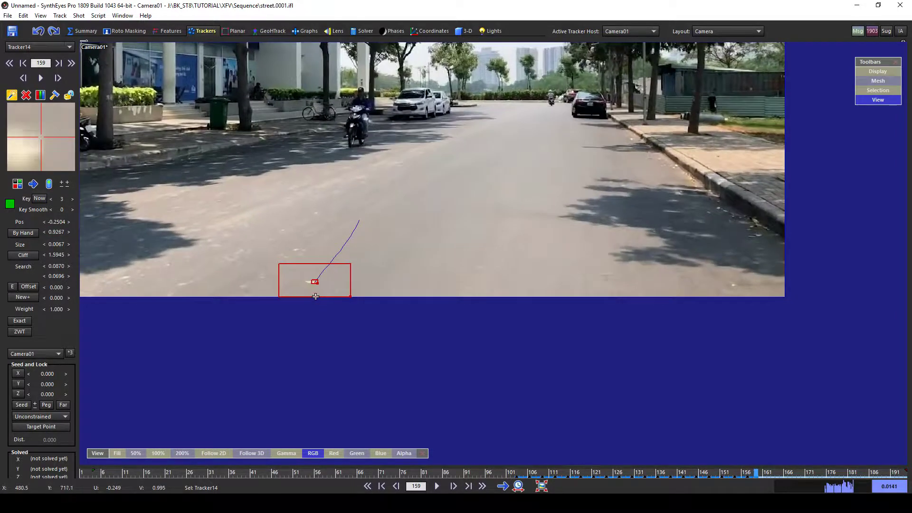
pyautogui.rightClick(302, 285)
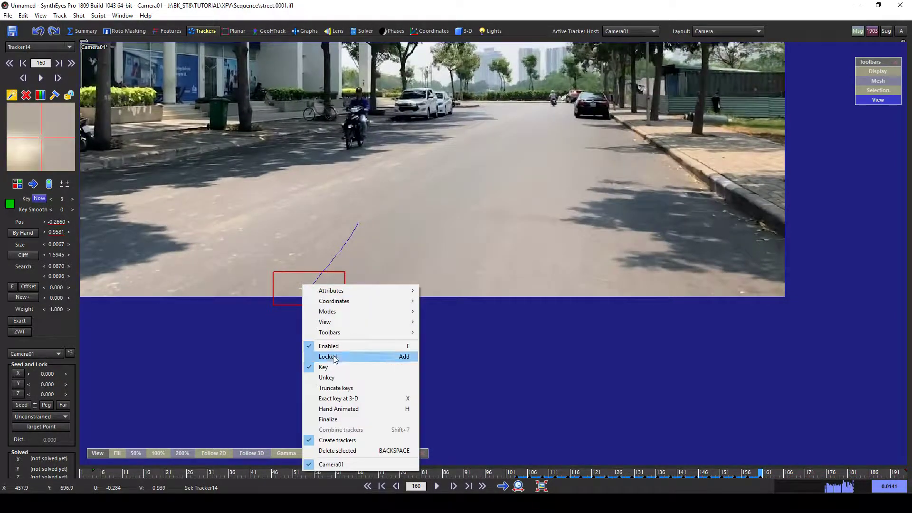
pyautogui.click(365, 355)
# - Go back to frame 48 and place a new tracker on the pale spot on the road beside the right-hand kerb
pyautogui.moveTo(761, 473); pyautogui.dragTo(411, 474)
pyautogui.scroll(5, 563, 106)
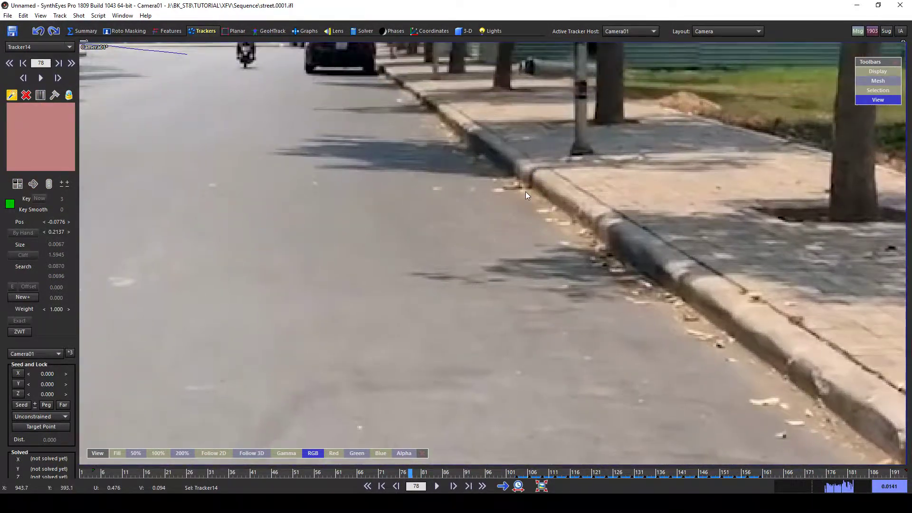
pyautogui.scroll(-5, 525, 195)
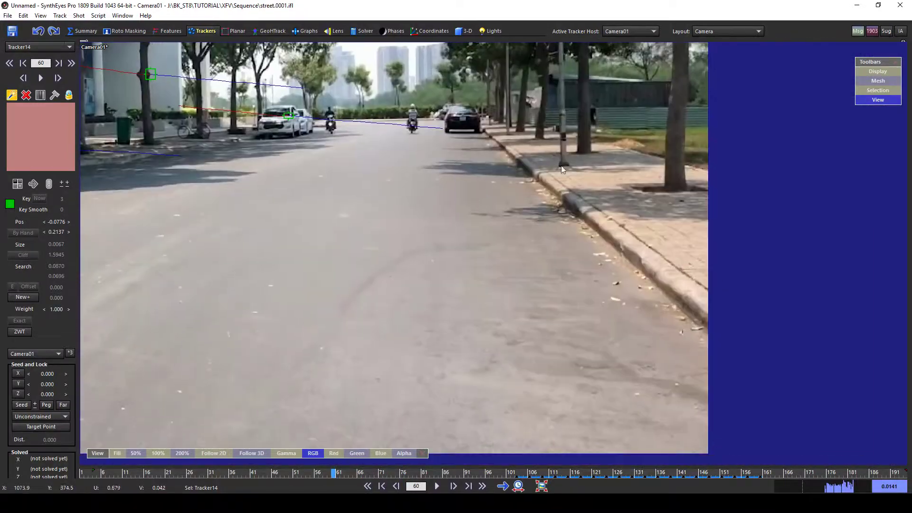
pyautogui.scroll(-4, 424, 167)
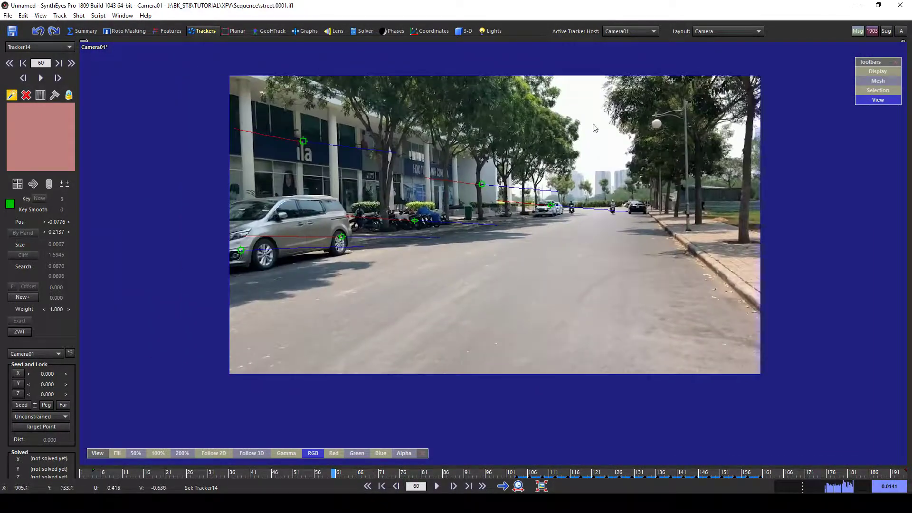
pyautogui.scroll(5, 662, 310)
pyautogui.scroll(-6, 680, 227)
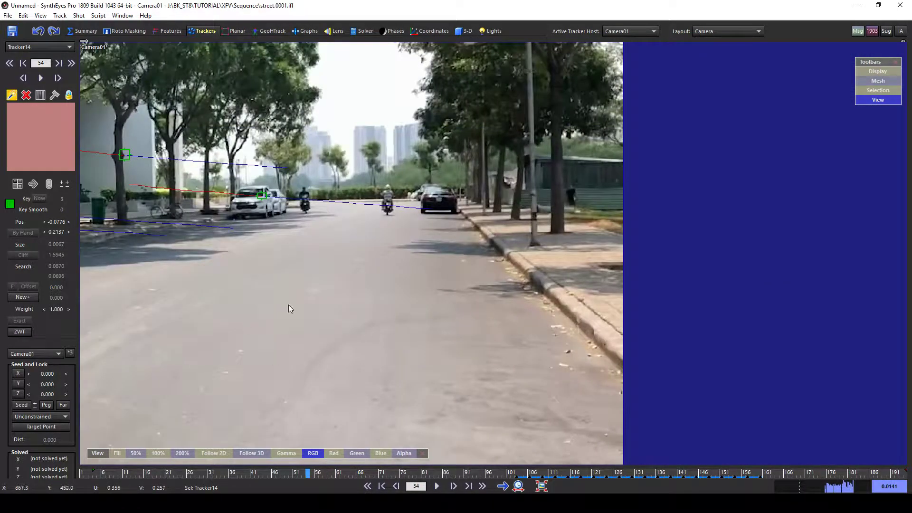
pyautogui.scroll(6, 555, 235)
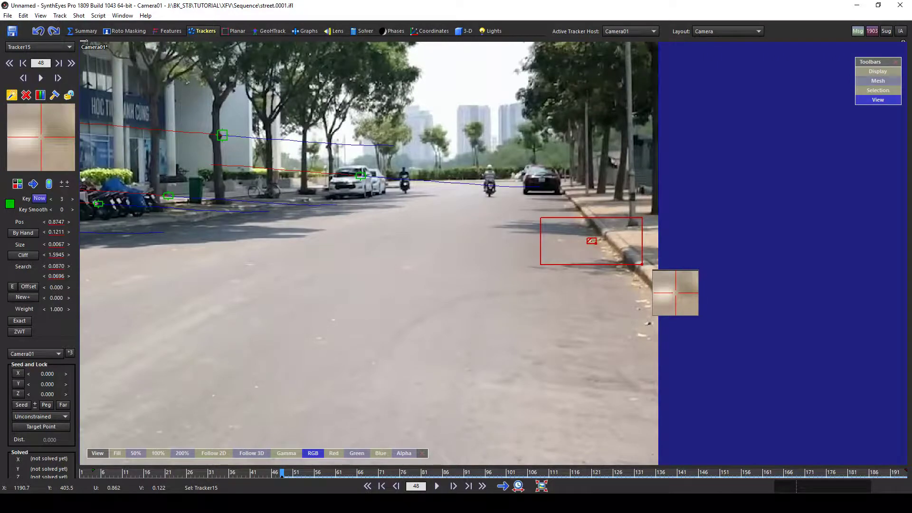
# - Track the kerbside tracker forward from frame 48 to frame 115
pyautogui.scroll(-8, 474, 332)
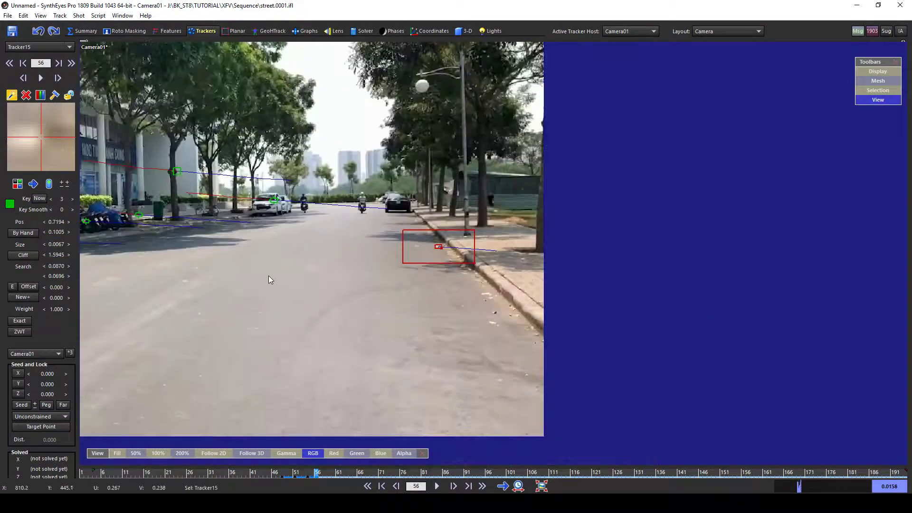
pyautogui.moveTo(269, 276); pyautogui.dragTo(474, 240, button='middle')
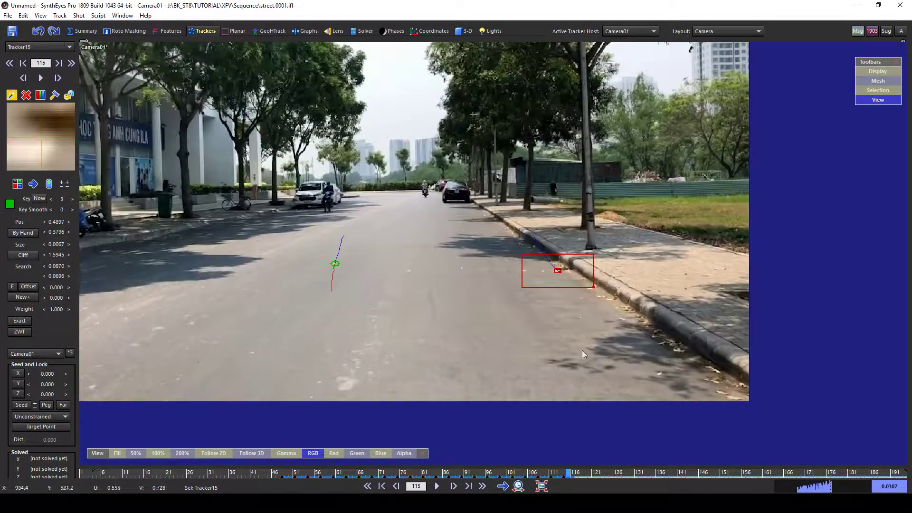
# - Check the kerbside tracker's path by stepping back to frame 90 and forward again through frame 105
pyautogui.press('Left')
pyautogui.press('Left')
pyautogui.press('Left')
pyautogui.press('Left')
pyautogui.press('Left')
pyautogui.press('Left')
pyautogui.press('Left')
pyautogui.press('Left')
pyautogui.press('Left')
pyautogui.press('Left')
pyautogui.press('Left')
pyautogui.press('Left')
pyautogui.press('Left')
pyautogui.press('Left')
pyautogui.press('Left')
pyautogui.press('Left')
pyautogui.press('Left')
pyautogui.press('Left')
pyautogui.press('Left')
pyautogui.press('Left')
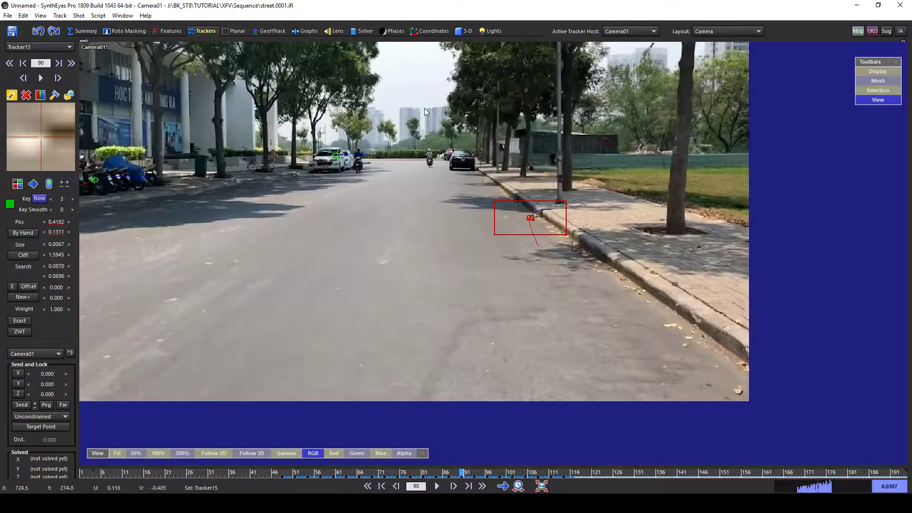
pyautogui.press('Right')
pyautogui.press('Right')
pyautogui.press('Right')
pyautogui.press('Right')
pyautogui.press('Right')
pyautogui.press('Right')
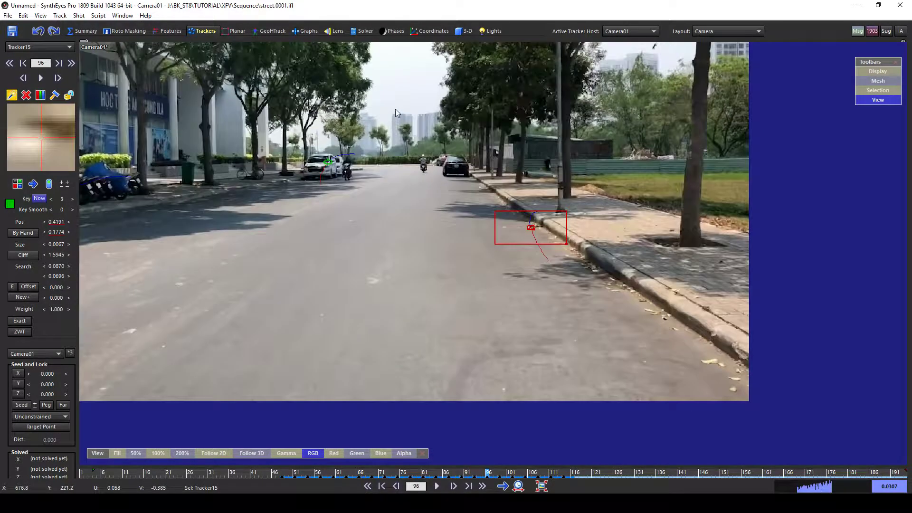
pyautogui.press('Right')
pyautogui.press('Right')
pyautogui.press('Right')
pyautogui.press('Right')
pyautogui.press('Right')
pyautogui.press('Right')
pyautogui.press('Right')
pyautogui.press('Right')
pyautogui.press('Right')
pyautogui.press('Right')
pyautogui.press('Right')
pyautogui.press('Right')
pyautogui.press('Right')
pyautogui.press('Right')
pyautogui.press('Right')
pyautogui.press('Right')
pyautogui.press('Right')
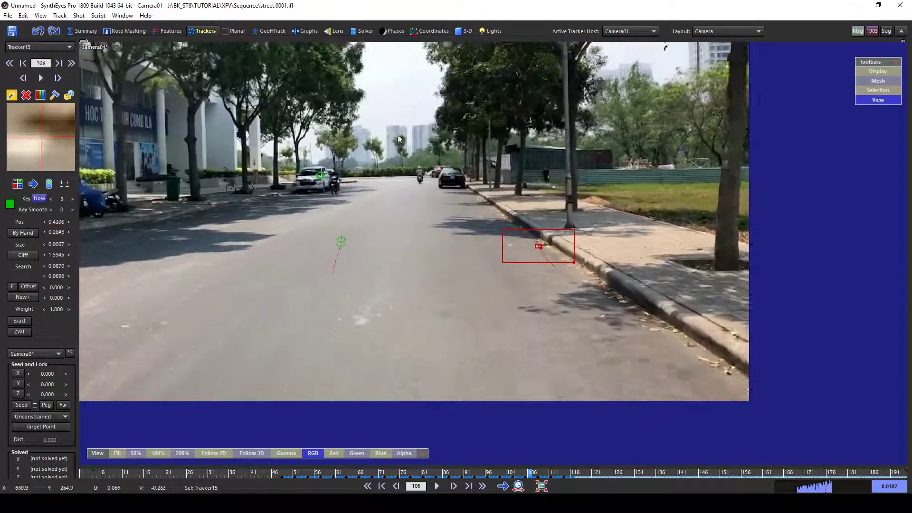
# - Continue tracking the kerbside tracker forward to frame 142
pyautogui.press('Right')
pyautogui.press('Right')
pyautogui.press('Right')
pyautogui.press('Right')
pyautogui.press('Right')
pyautogui.press('Right')
pyautogui.press('Right')
pyautogui.press('Right')
pyautogui.press('Right')
pyautogui.press('Right')
pyautogui.press('Right')
pyautogui.press('Right')
pyautogui.press('Right')
pyautogui.press('Right')
pyautogui.press('Right')
pyautogui.press('Right')
pyautogui.press('Right')
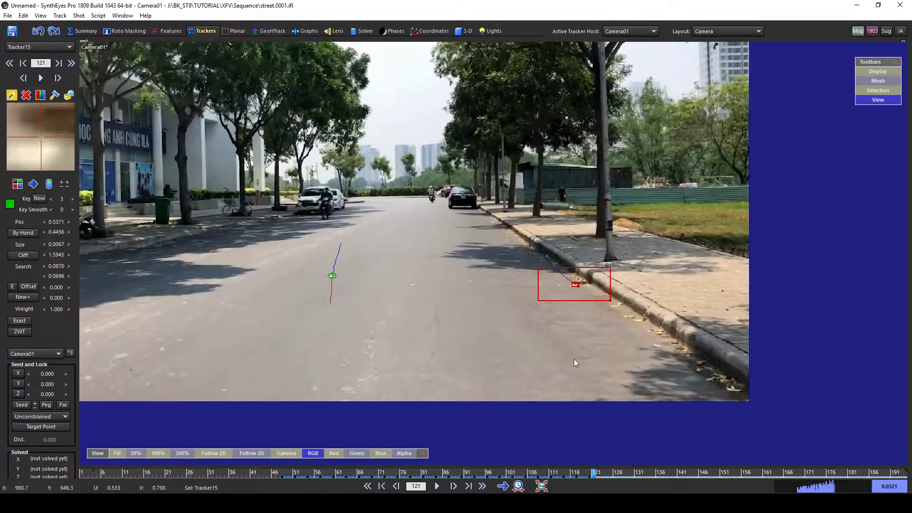
pyautogui.press('Right')
pyautogui.press('Right')
pyautogui.press('Right')
pyautogui.press('Right')
pyautogui.press('Right')
pyautogui.press('Right')
pyautogui.press('Right')
pyautogui.press('Right')
pyautogui.press('Right')
pyautogui.press('Right')
pyautogui.press('Right')
pyautogui.press('Right')
pyautogui.press('Right')
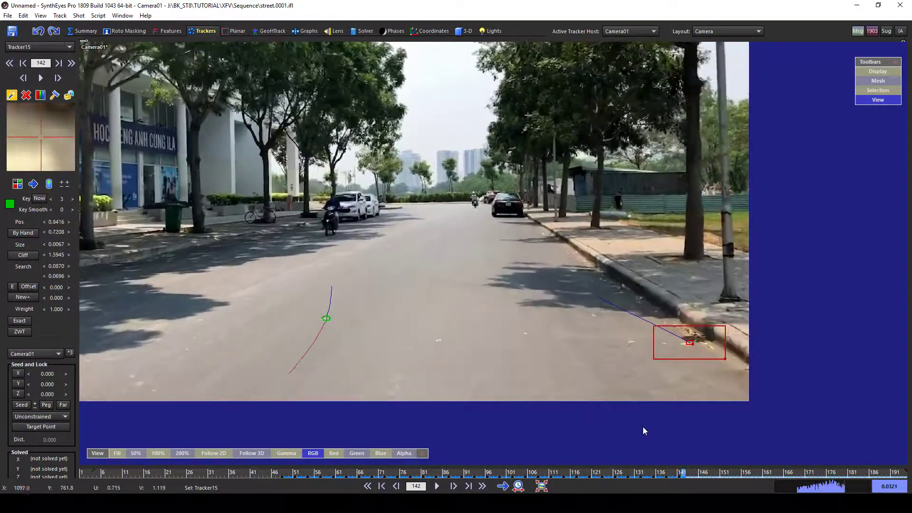
# - Track the kerbside tracker on to frame 148, near the image edge, and lock it
pyautogui.moveTo(682, 338); pyautogui.dragTo(541, 241, button='middle')
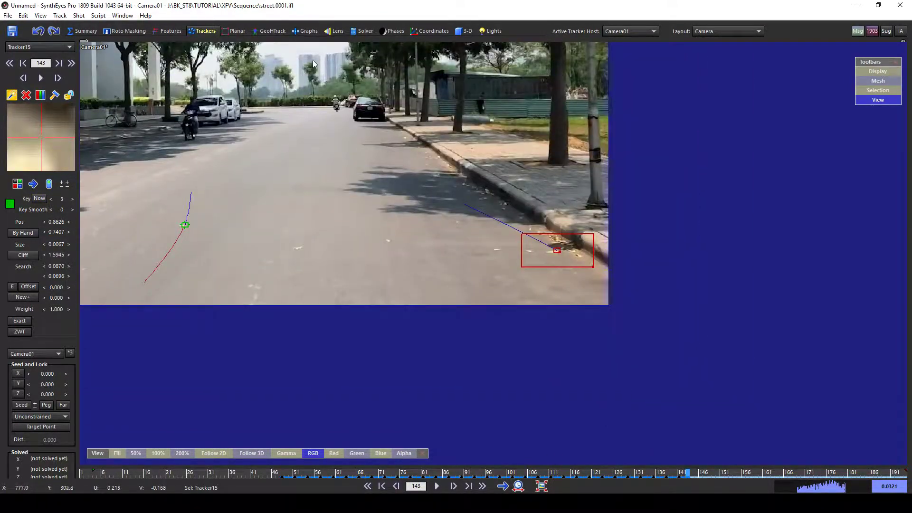
pyautogui.moveTo(296, 56); pyautogui.dragTo(318, 89, button='middle')
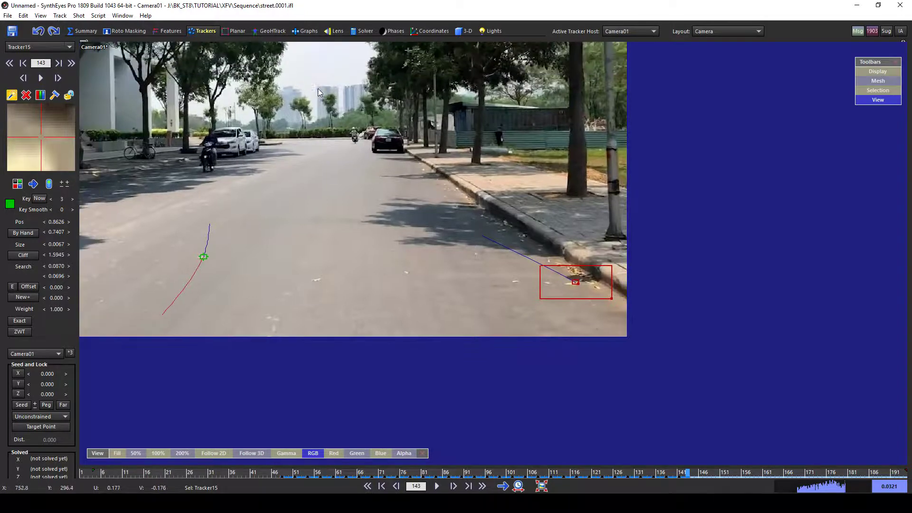
pyautogui.press('Right')
pyautogui.press('Right')
pyautogui.press('Right')
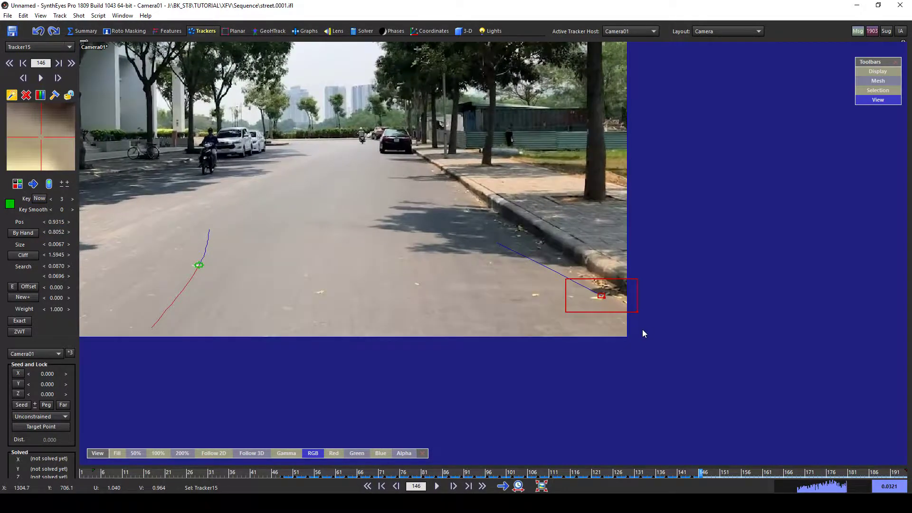
pyautogui.press('Right')
pyautogui.press('Right')
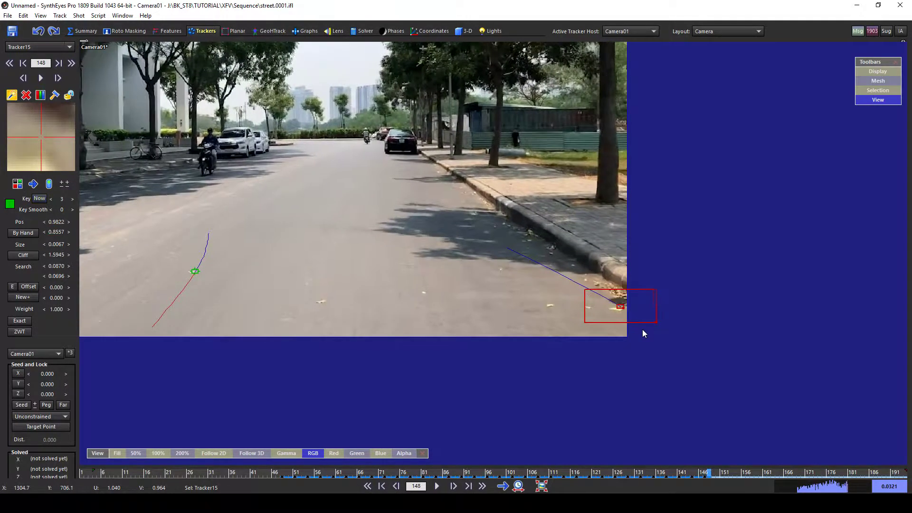
pyautogui.rightClick(614, 304)
pyautogui.click(640, 374)
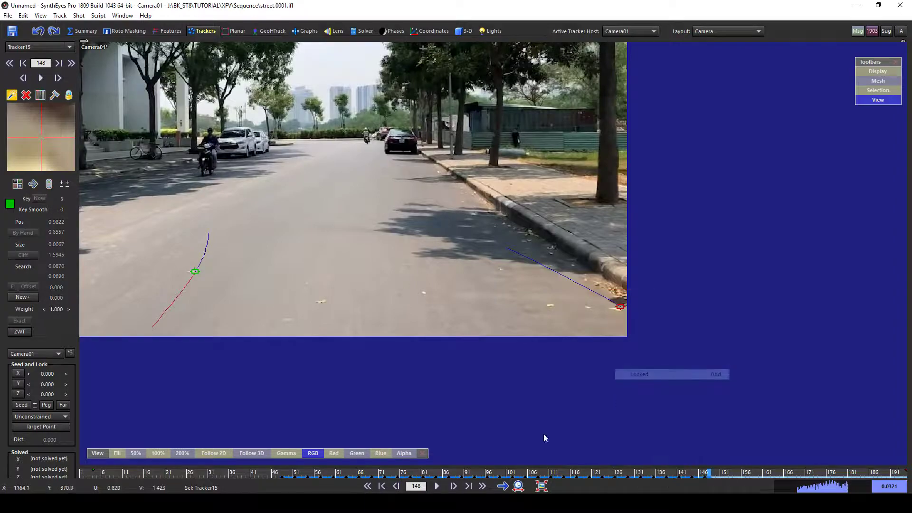
# - Return to frame 69, place a tracker on the dark spot beside the kerb and track it forward to frame 96
pyautogui.moveTo(727, 473); pyautogui.dragTo(381, 475)
pyautogui.scroll(5, 493, 193)
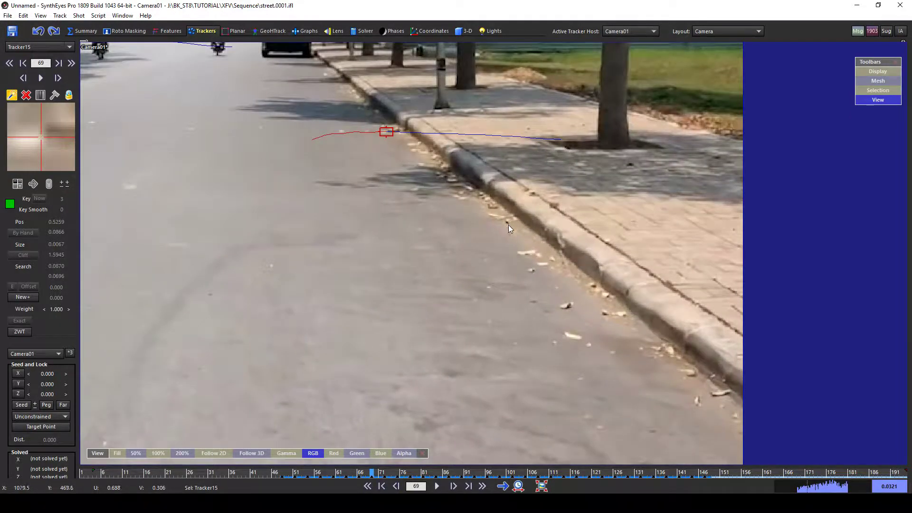
pyautogui.press('d')
pyautogui.press('d')
pyautogui.press('d')
pyautogui.press('d')
pyautogui.press('d')
pyautogui.press('d')
pyautogui.press('d')
pyautogui.press('d')
pyautogui.press('d')
pyautogui.press('d')
pyautogui.press('d')
pyautogui.press('d')
pyautogui.press('d')
pyautogui.press('d')
pyautogui.press('d')
pyautogui.press('d')
pyautogui.press('d')
pyautogui.press('d')
pyautogui.press('d')
pyautogui.press('d')
pyautogui.scroll(-2, 499, 238)
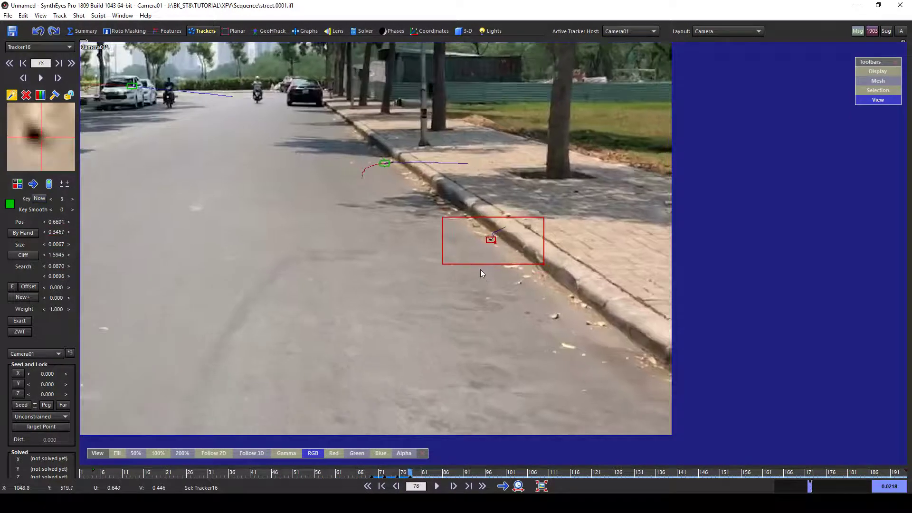
pyautogui.moveTo(570, 364); pyautogui.dragTo(589, 304, button='middle')
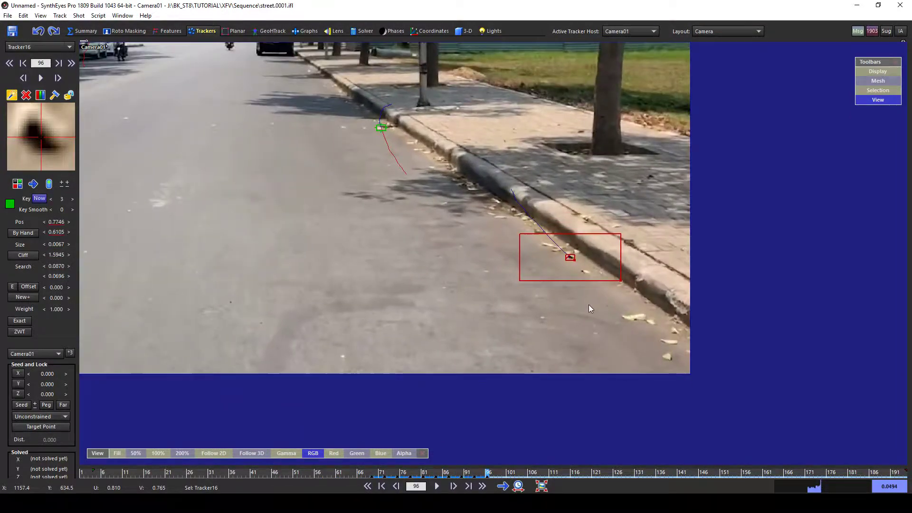
# - Track the dark-spot tracker on to the image corner, step back to frame 106 and lock it
pyautogui.press('d')
pyautogui.press('d')
pyautogui.press('d')
pyautogui.press('d')
pyautogui.press('d')
pyautogui.press('d')
pyautogui.press('d')
pyautogui.press('d')
pyautogui.press('d')
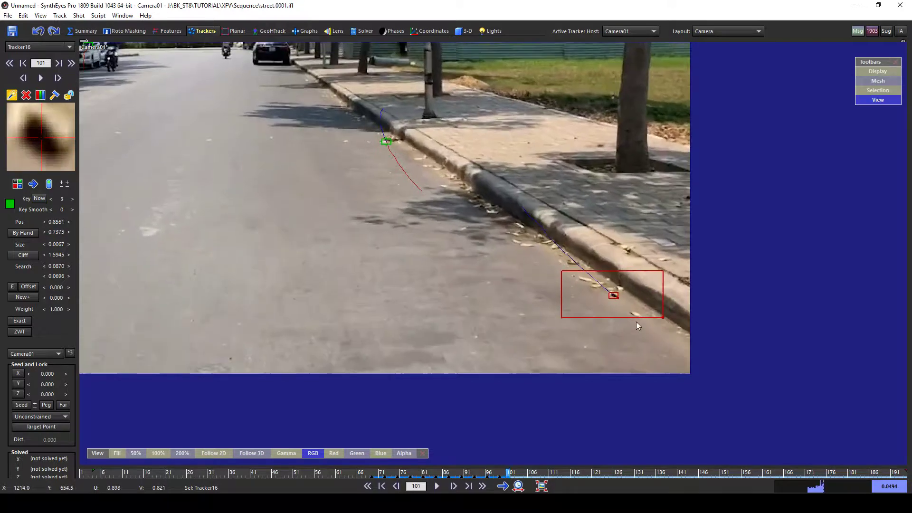
pyautogui.press('d')
pyautogui.press('d')
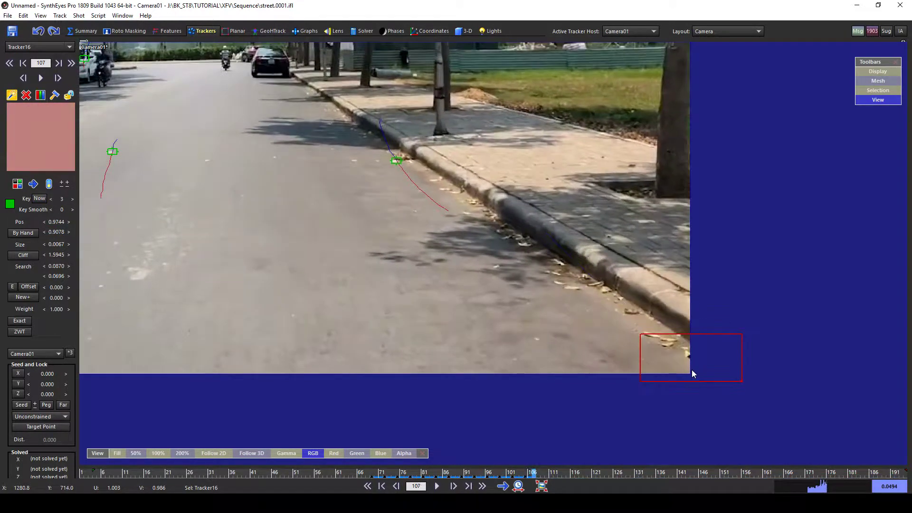
pyautogui.press('s')
pyautogui.rightClick(676, 345)
pyautogui.click(726, 230)
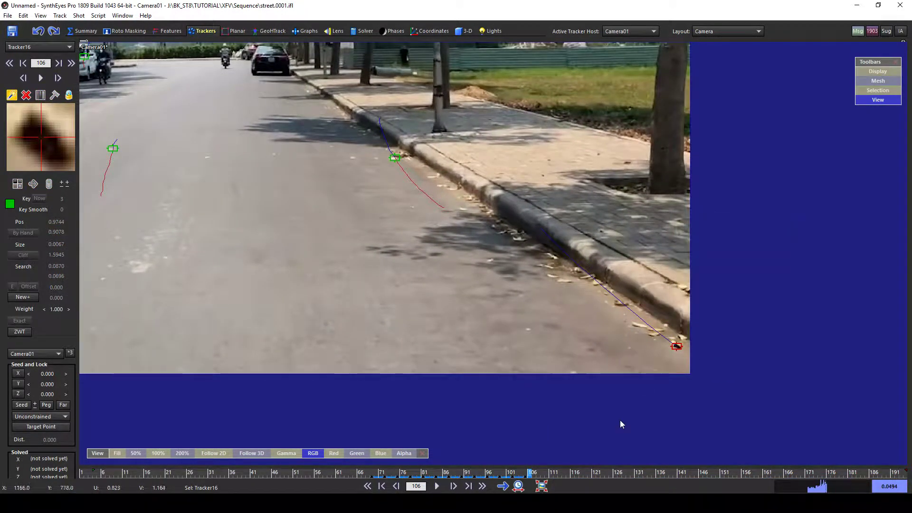
# - Check the locked dark-spot tracker's path by scrubbing back to frame 67 and forward again past frame 86
pyautogui.moveTo(524, 477); pyautogui.dragTo(428, 475)
pyautogui.scroll(-4, 499, 294)
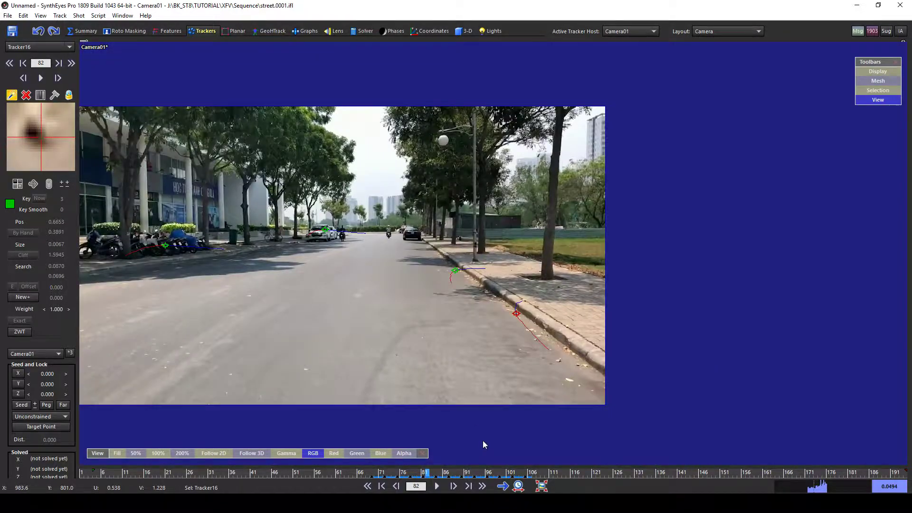
pyautogui.press('s')
pyautogui.press('s')
pyautogui.press('s')
pyautogui.press('s')
pyautogui.press('s')
pyautogui.press('s')
pyautogui.press('s')
pyautogui.press('s')
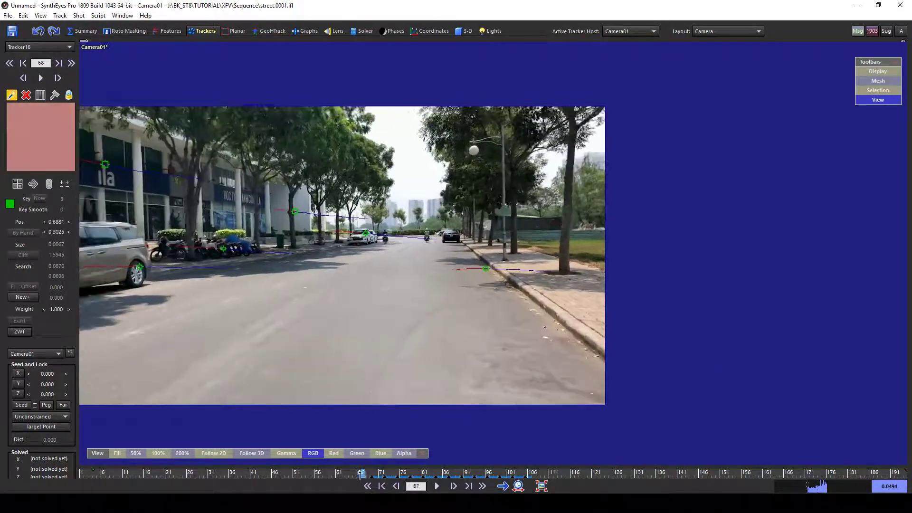
pyautogui.moveTo(393, 474); pyautogui.dragTo(436, 473)
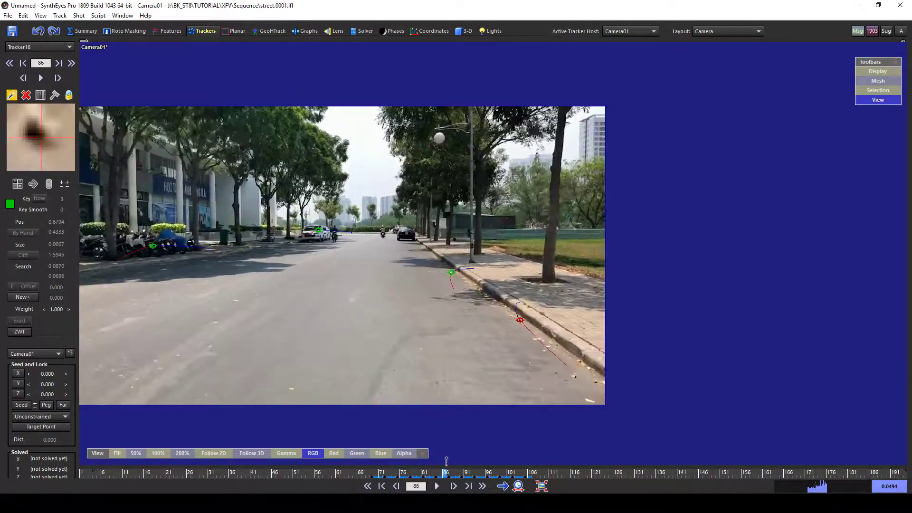
pyautogui.press('d')
pyautogui.press('d')
pyautogui.press('d')
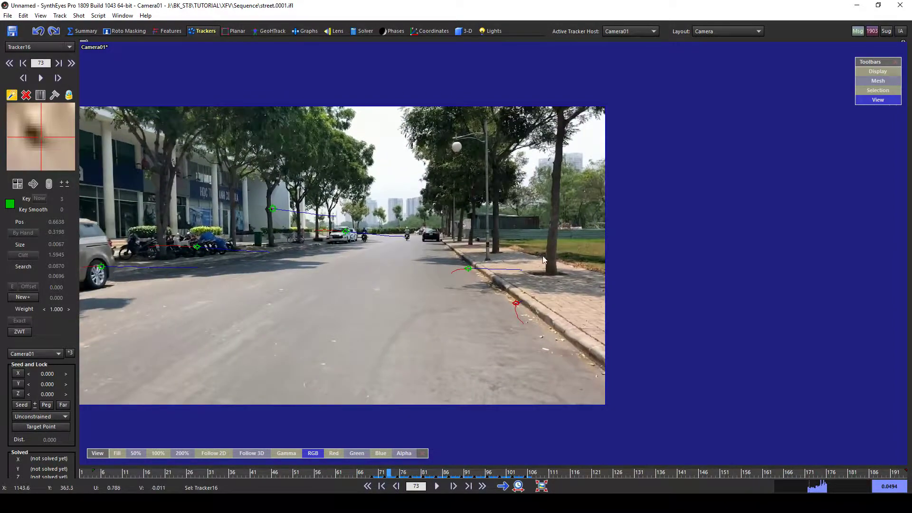
# - Step back to frame 67, before the start of the dark-spot tracker's path
pyautogui.press('s')
pyautogui.press('s')
pyautogui.press('s')
pyautogui.press('s')
pyautogui.press('s')
pyautogui.press('s')
pyautogui.press('s')
pyautogui.press('s')
pyautogui.press('s')
pyautogui.press('s')
pyautogui.press('s')
pyautogui.press('s')
pyautogui.press('s')
pyautogui.press('s')
pyautogui.press('s')
pyautogui.press('s')
pyautogui.press('s')
pyautogui.press('s')
pyautogui.press('s')
pyautogui.press('s')
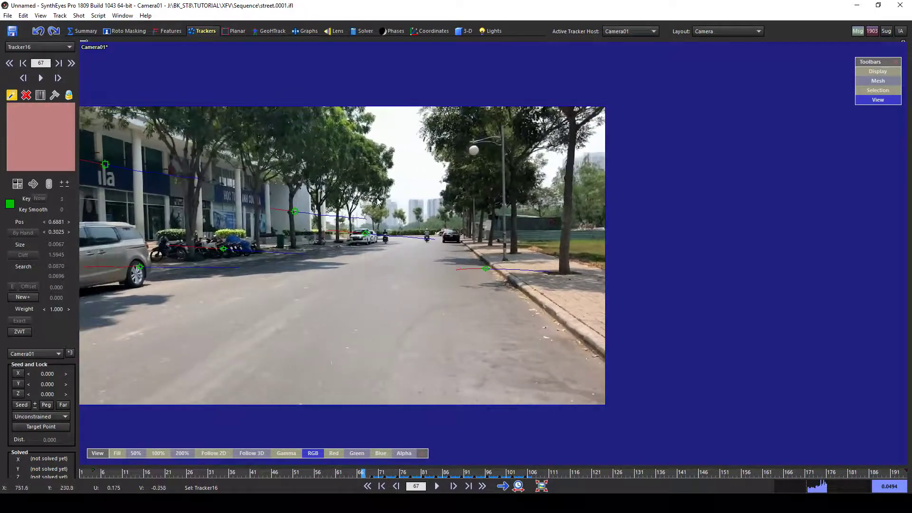
# - Step back to frame 57, examining the street for another feature to track
pyautogui.scroll(2, 449, 240)
pyautogui.scroll(1, 454, 239)
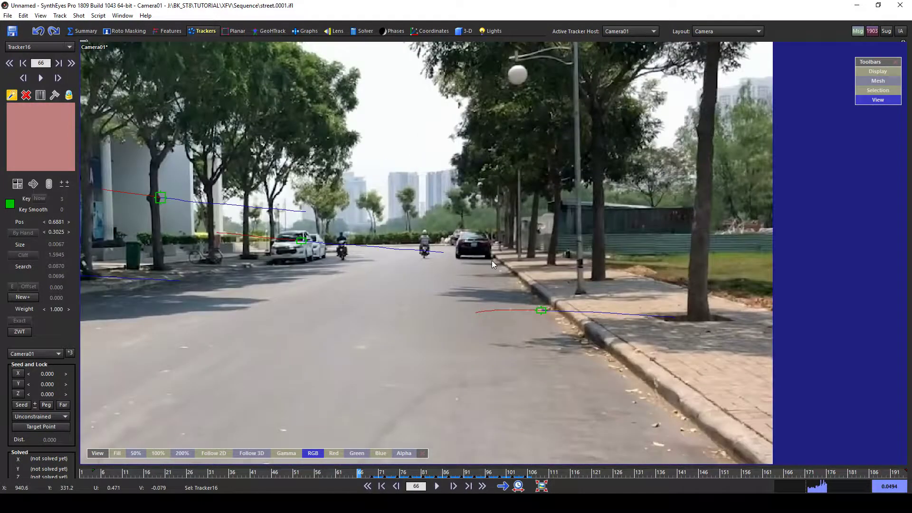
pyautogui.scroll(1, 491, 261)
pyautogui.press('s')
pyautogui.moveTo(221, 310); pyautogui.dragTo(412, 293, button='middle')
pyautogui.scroll(-1, 413, 294)
pyautogui.press('s')
pyautogui.press('s')
pyautogui.press('s')
pyautogui.press('s')
pyautogui.press('s')
pyautogui.press('s')
pyautogui.press('s')
pyautogui.press('s')
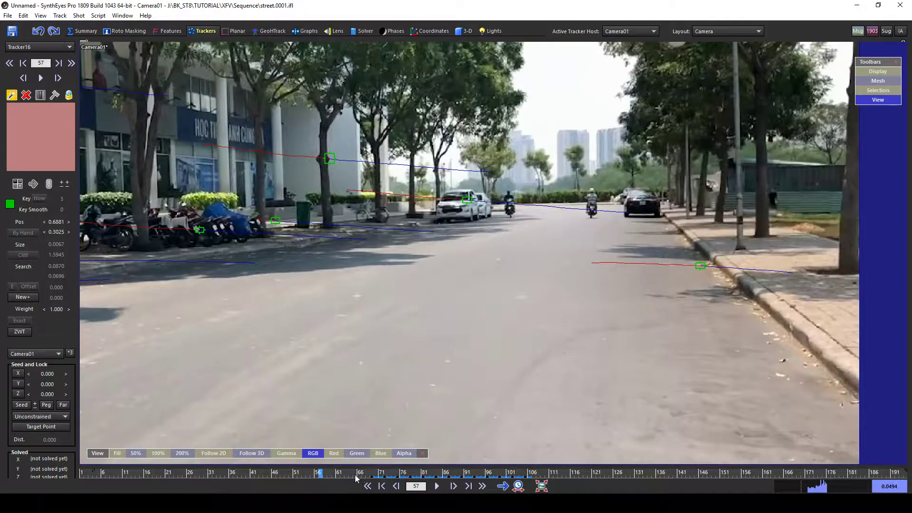
# - Examine the road and kerbside in the earlier frames back to frame 44 for a trackable feature
pyautogui.scroll(-1, 342, 338)
pyautogui.moveTo(342, 338); pyautogui.dragTo(302, 339, button='middle')
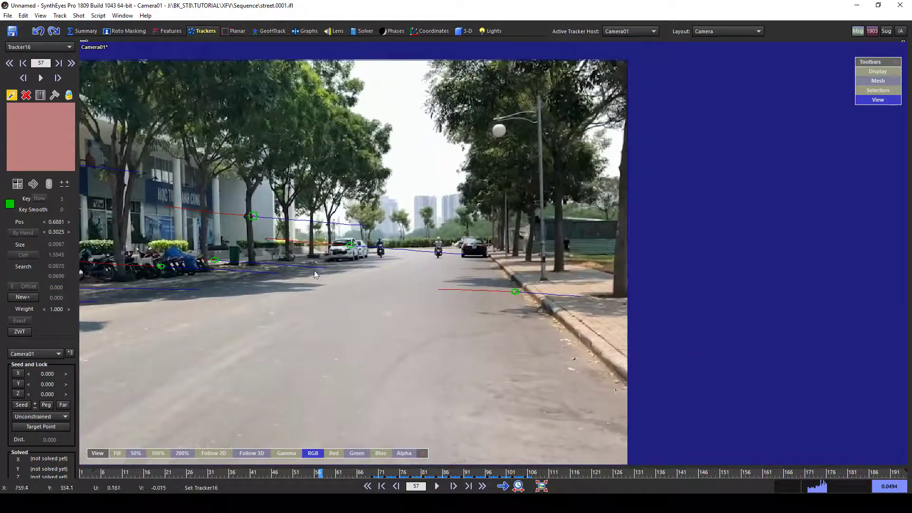
pyautogui.press('s')
pyautogui.press('s')
pyautogui.press('s')
pyautogui.press('s')
pyautogui.press('s')
pyautogui.press('s')
pyautogui.press('s')
pyautogui.press('s')
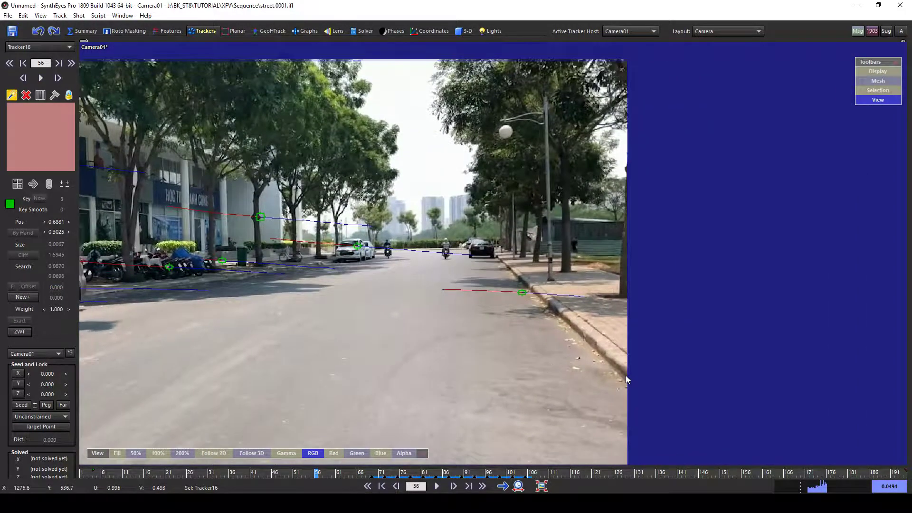
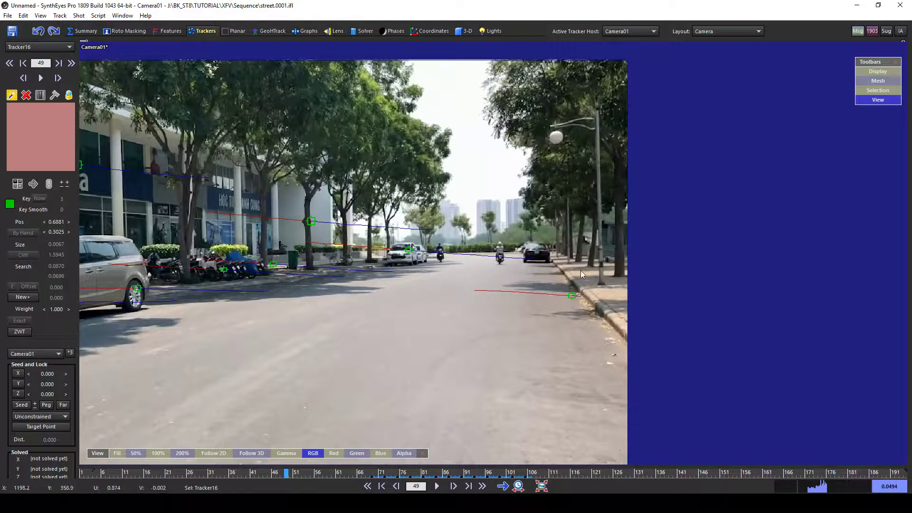
pyautogui.press('s')
pyautogui.press('s')
pyautogui.press('s')
pyautogui.press('s')
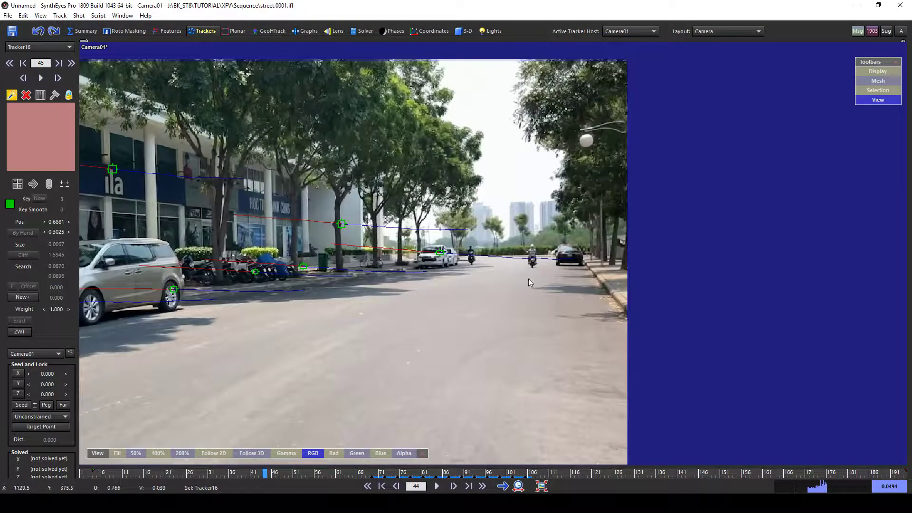
# - Compare the road and kerbside features forward to frame 53 and back to frame 49
pyautogui.press('d')
pyautogui.press('d')
pyautogui.press('d')
pyautogui.press('d')
pyautogui.press('d')
pyautogui.press('d')
pyautogui.press('d')
pyautogui.press('d')
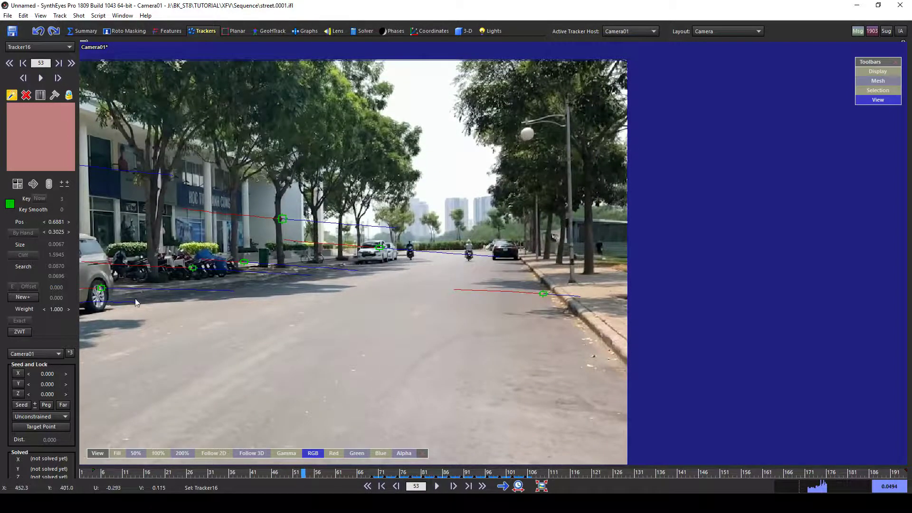
pyautogui.press('d')
pyautogui.press('s')
pyautogui.press('s')
pyautogui.press('s')
pyautogui.press('s')
pyautogui.press('s')
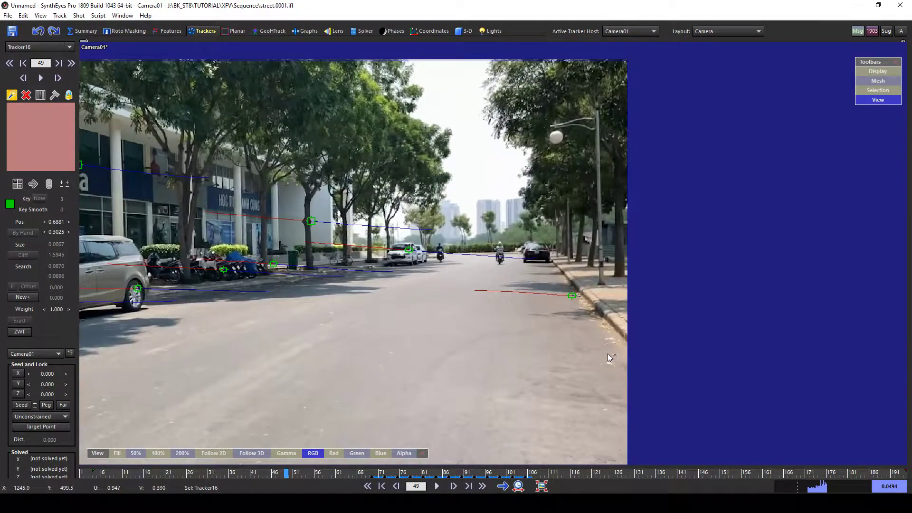
# - Place a new tracker on the small dark speck beside the kerb at frame 52 and track it forward to frame 60
pyautogui.press('d')
pyautogui.press('d')
pyautogui.press('d')
pyautogui.press('d')
pyautogui.press('s')
pyautogui.click(600, 354)
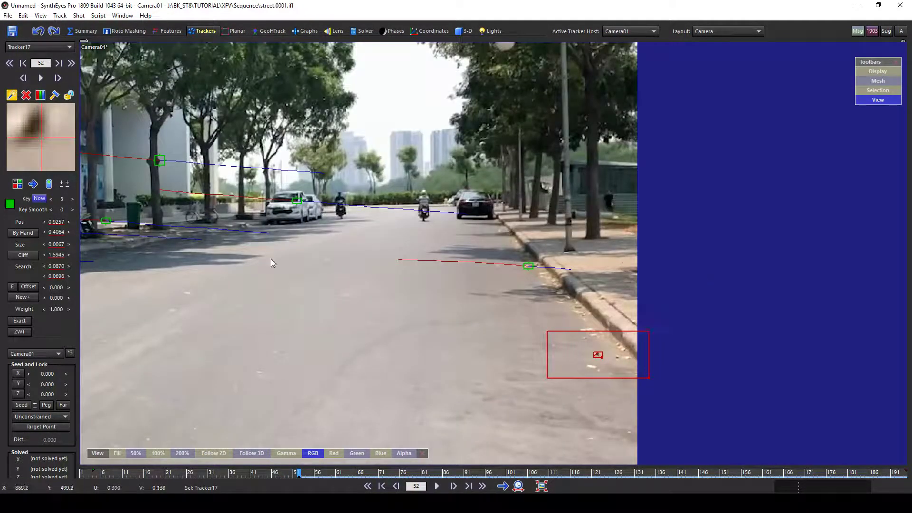
pyautogui.press('d')
pyautogui.press('d')
pyautogui.press('d')
pyautogui.press('d')
pyautogui.press('d')
pyautogui.press('d')
pyautogui.press('d')
pyautogui.press('d')
pyautogui.press('d')
pyautogui.press('d')
pyautogui.press('d')
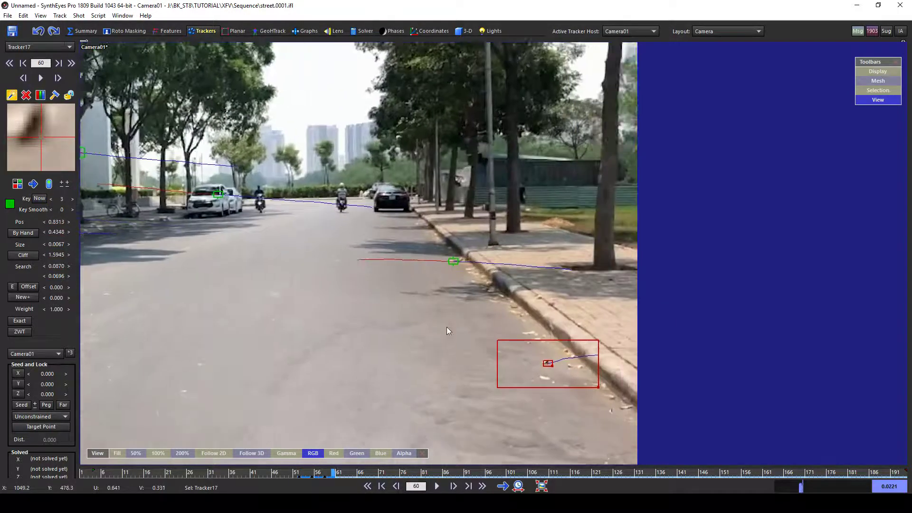
# - Continue tracking the new kerbside speck tracker forward to frame 81
pyautogui.scroll(-1, 492, 266)
pyautogui.press('d')
pyautogui.press('d')
pyautogui.press('d')
pyautogui.press('d')
pyautogui.press('d')
pyautogui.press('d')
pyautogui.press('d')
pyautogui.press('d')
pyautogui.press('d')
pyautogui.press('d')
pyautogui.press('d')
pyautogui.press('d')
pyautogui.press('d')
pyautogui.press('d')
pyautogui.press('d')
pyautogui.press('d')
pyautogui.press('d')
pyautogui.press('d')
pyautogui.press('d')
pyautogui.press('d')
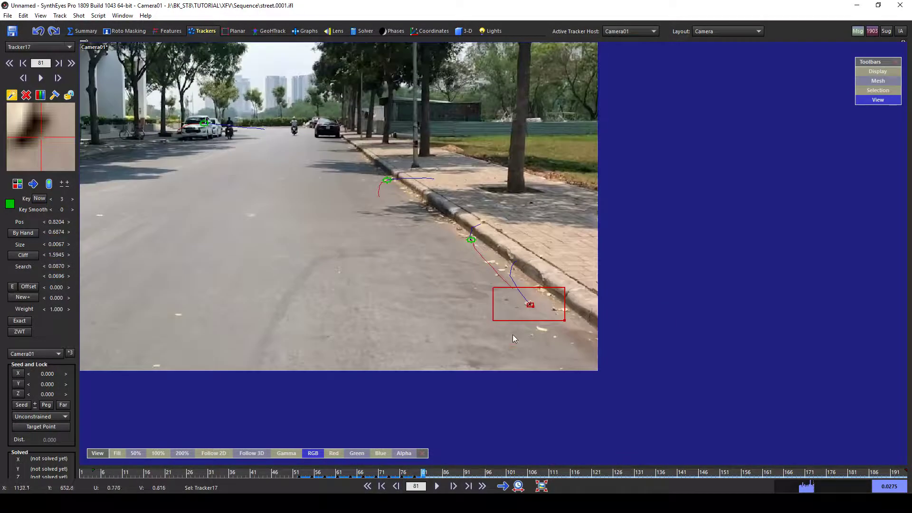
# - Step back and forth through the kerbside speck tracker's recorded path to check that it stays on the feature
pyautogui.press('a')
pyautogui.press('a')
pyautogui.press('a')
pyautogui.press('a')
pyautogui.press('a')
pyautogui.press('a')
pyautogui.press('a')
pyautogui.press('a')
pyautogui.press('a')
pyautogui.press('a')
pyautogui.press('a')
pyautogui.press('a')
pyautogui.press('a')
pyautogui.press('a')
pyautogui.press('a')
pyautogui.press('a')
pyautogui.press('a')
pyautogui.press('a')
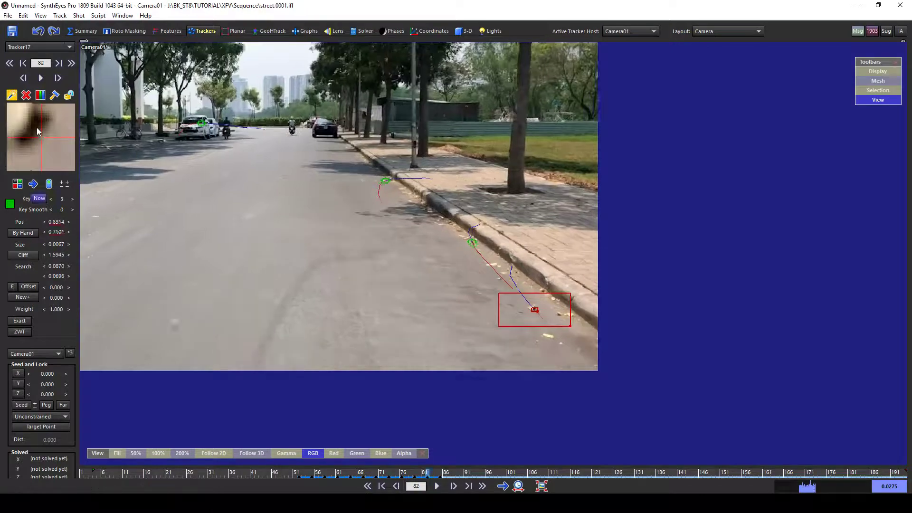
# - Try tracking the kerbside speck forward to frame 86, and delete its tracker
pyautogui.press('d')
pyautogui.press('d')
pyautogui.press('d')
pyautogui.press('d')
pyautogui.press('d')
pyautogui.press('d')
pyautogui.press('d')
pyautogui.press('d')
pyautogui.press('d')
pyautogui.press('d')
pyautogui.press('d')
pyautogui.press('d')
pyautogui.press('d')
pyautogui.press('d')
pyautogui.press('d')
pyautogui.press('d')
pyautogui.press('d')
pyautogui.press('d')
pyautogui.press('d')
pyautogui.press('d')
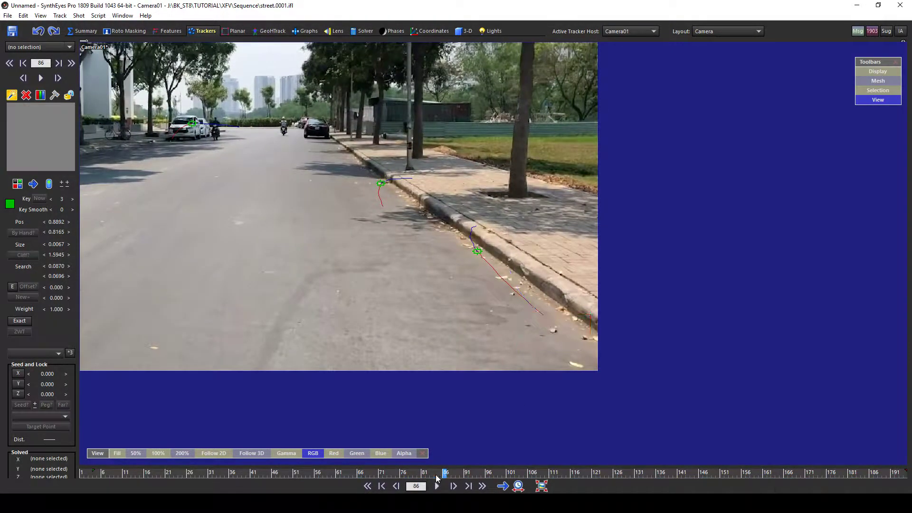
# - Place a new tracker on the left edge of the small dark speck beside the kerb at frame 60
pyautogui.moveTo(436, 475); pyautogui.dragTo(333, 474)
pyautogui.scroll(5, 503, 292)
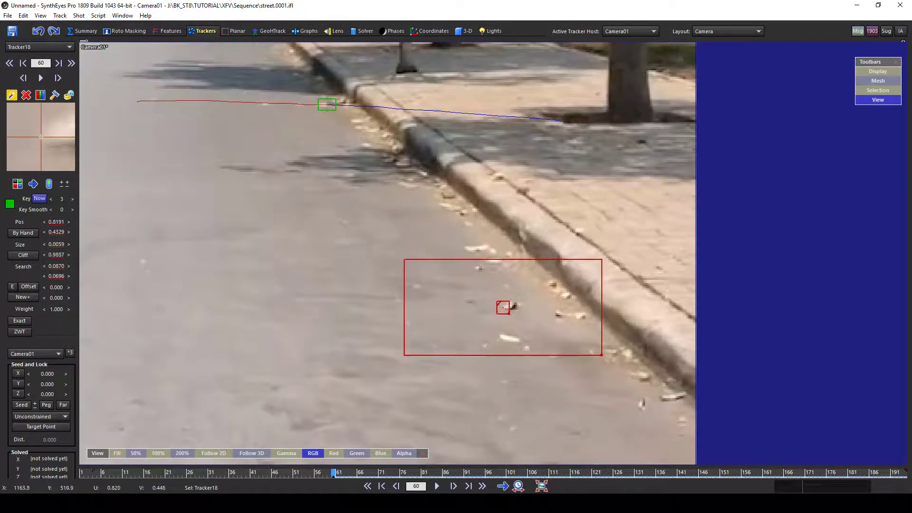
pyautogui.scroll(-1, 497, 337)
# - Track the replacement speck tracker forward from frame 60 to frame 83
pyautogui.press('d')
pyautogui.press('d')
pyautogui.press('d')
pyautogui.press('d')
pyautogui.press('d')
pyautogui.press('d')
pyautogui.press('d')
pyautogui.press('d')
pyautogui.press('d')
pyautogui.press('d')
pyautogui.press('d')
pyautogui.press('d')
pyautogui.press('d')
pyautogui.press('d')
pyautogui.press('d')
pyautogui.press('d')
pyautogui.press('d')
pyautogui.press('d')
pyautogui.press('d')
pyautogui.press('d')
pyautogui.scroll(-1, 544, 406)
pyautogui.moveTo(545, 407); pyautogui.dragTo(570, 272, button='middle')
pyautogui.press('d')
pyautogui.press('d')
pyautogui.press('d')
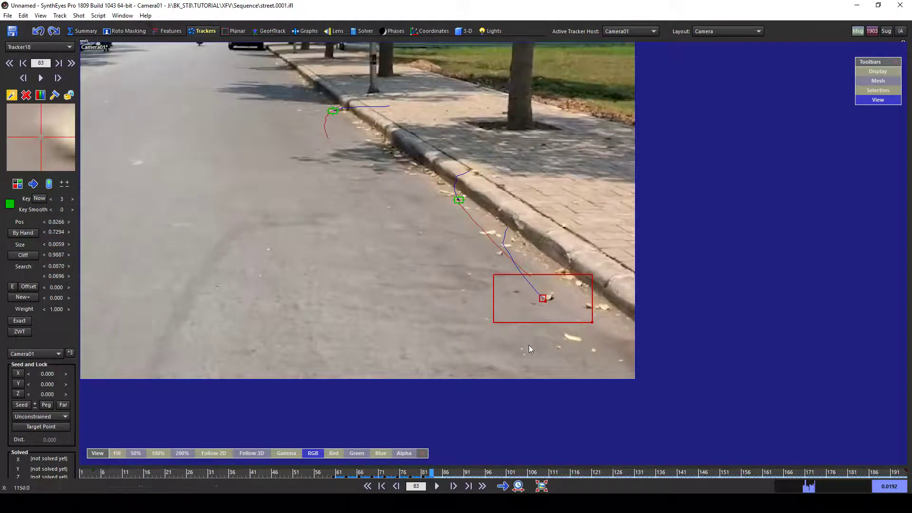
# - Review the replacement speck tracker's path back to frame 64 and remove the tracker
pyautogui.press('s')
pyautogui.press('s')
pyautogui.press('s')
pyautogui.press('s')
pyautogui.press('s')
pyautogui.press('s')
pyautogui.press('s')
pyautogui.press('s')
pyautogui.press('s')
pyautogui.press('s')
pyautogui.press('s')
pyautogui.press('s')
pyautogui.press('s')
pyautogui.press('s')
pyautogui.press('s')
pyautogui.press('s')
pyautogui.press('s')
pyautogui.press('s')
pyautogui.press('s')
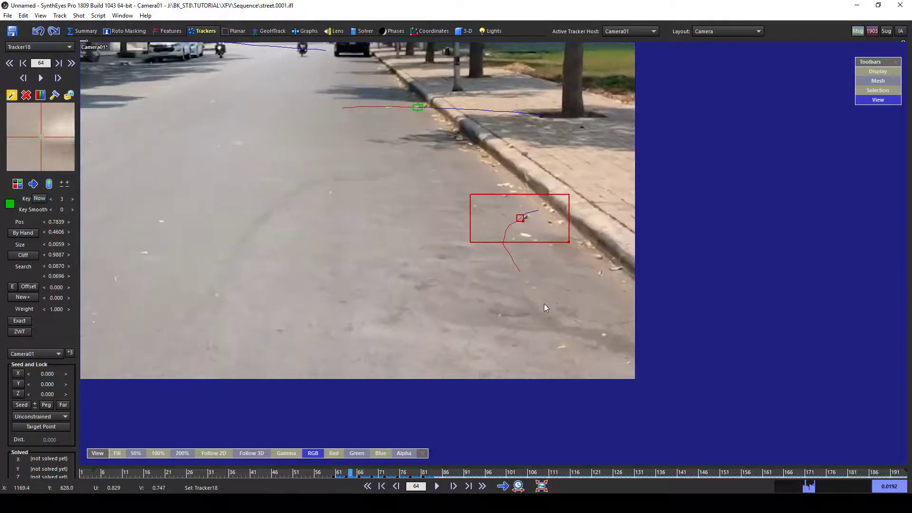
pyautogui.click(563, 255)
# - Place a new tracker on the leaf debris closest to the kerb, beside the dark speck, at frame 63
pyautogui.press('s')
pyautogui.scroll(2, 552, 225)
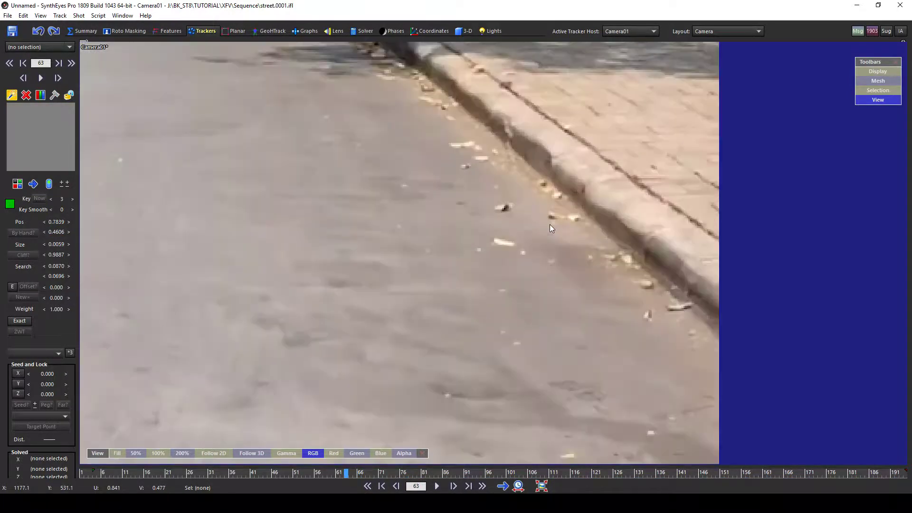
pyautogui.click(549, 219)
pyautogui.scroll(-3, 560, 225)
# - Track the kerbside leaf debris tracker forward from frame 63 to frame 86
pyautogui.press('d')
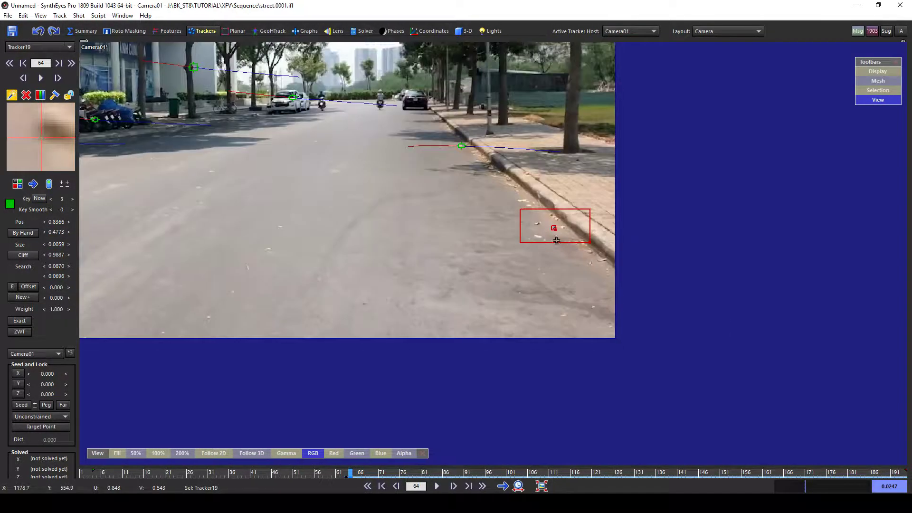
pyautogui.moveTo(561, 229); pyautogui.dragTo(559, 215, button='middle')
pyautogui.press('d')
pyautogui.press('d')
pyautogui.press('d')
pyautogui.press('d')
pyautogui.press('d')
pyautogui.press('d')
pyautogui.press('d')
pyautogui.press('d')
pyautogui.press('d')
pyautogui.press('d')
pyautogui.press('d')
pyautogui.press('d')
pyautogui.press('d')
pyautogui.press('d')
pyautogui.press('d')
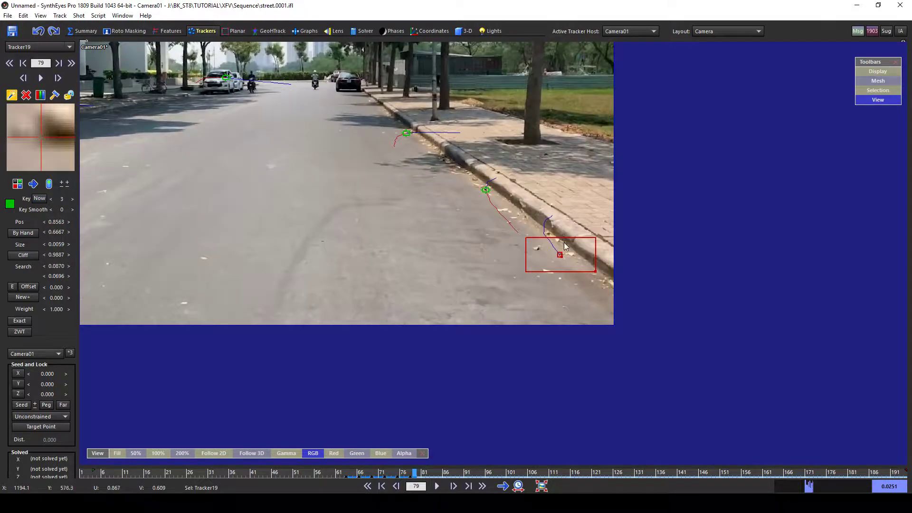
pyautogui.press('d')
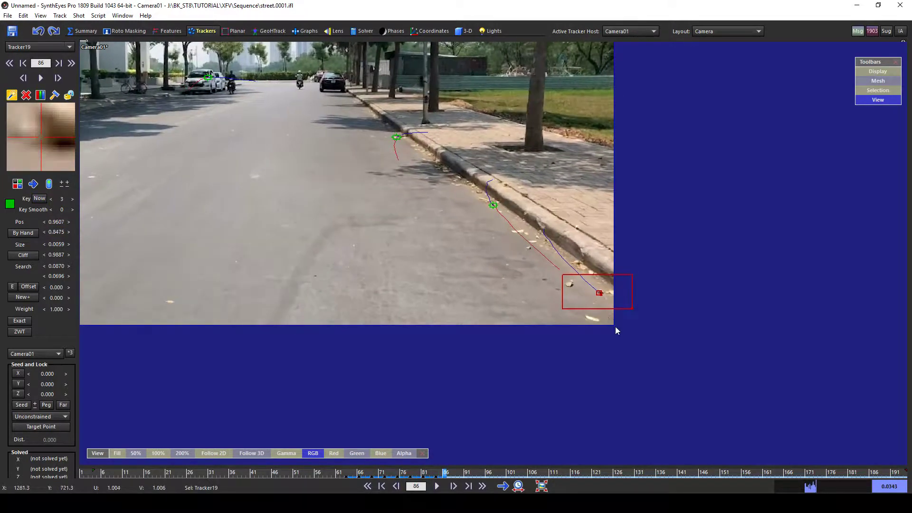
# - Track the leaf debris slightly past frame 86, return to frame 85 and lock the tracker
pyautogui.press('d')
pyautogui.press('d')
pyautogui.press('s')
pyautogui.press('s')
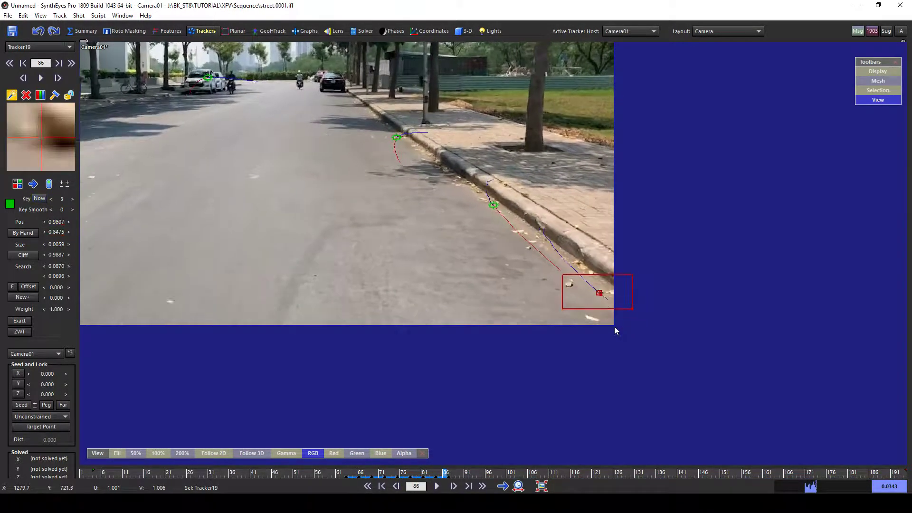
pyautogui.press('s')
pyautogui.rightClick(583, 273)
pyautogui.click(614, 345)
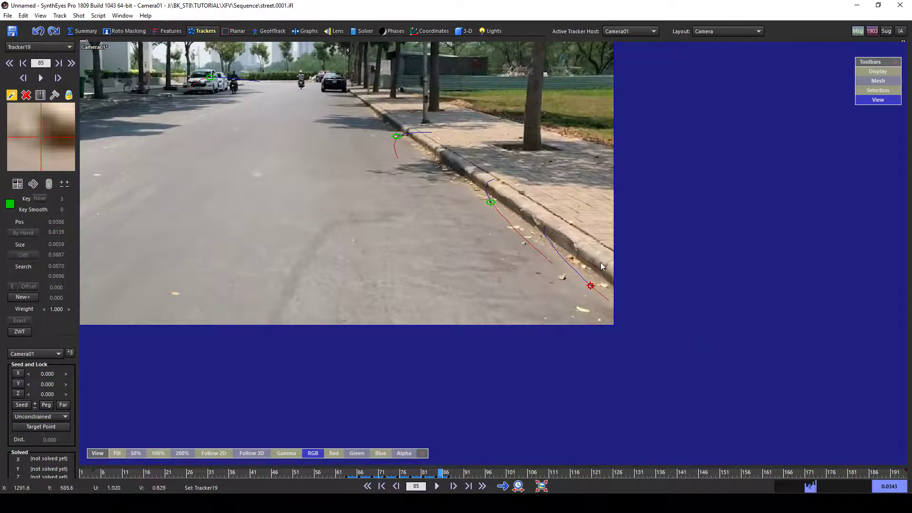
# - Examine the earlier frames back to frame 42 for another trackable feature near the street lamp
pyautogui.moveTo(435, 474); pyautogui.dragTo(282, 473)
pyautogui.press('Left')
pyautogui.press('Left')
pyautogui.press('Left')
pyautogui.press('Left')
pyautogui.press('Left')
pyautogui.press('Left')
pyautogui.press('Left')
pyautogui.press('Left')
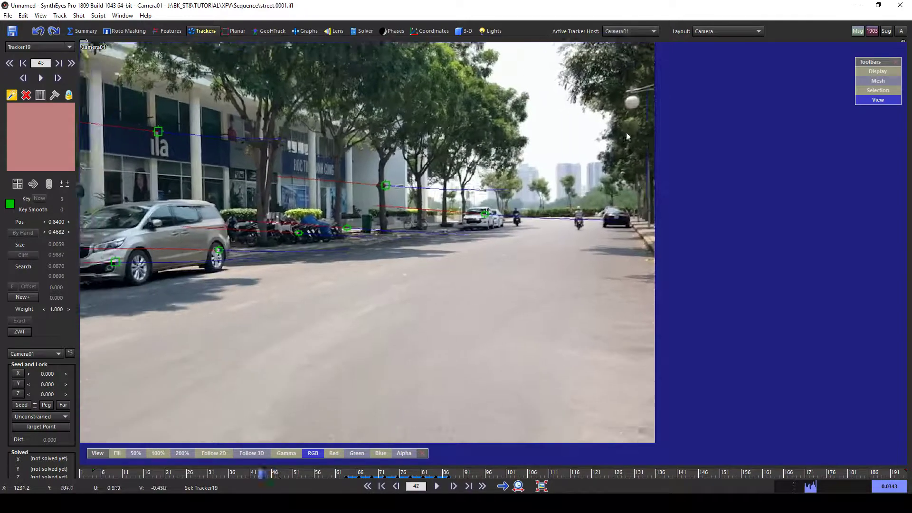
# - Inspect the street lamp globe and its curved arms closely around frame 45
pyautogui.press('Right')
pyautogui.press('Right')
pyautogui.press('Right')
pyautogui.press('Right')
pyautogui.press('Right')
pyautogui.press('Right')
pyautogui.scroll(4, 641, 110)
pyautogui.scroll(2, 562, 81)
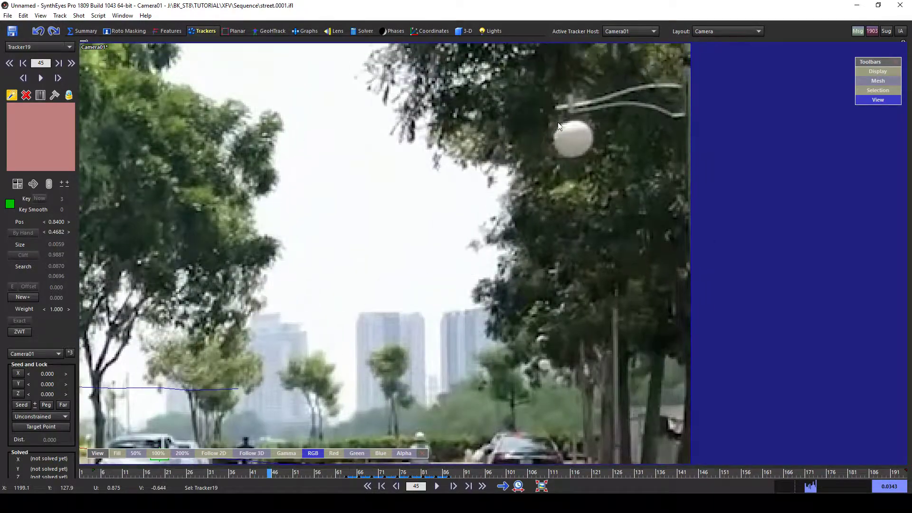
pyautogui.scroll(-6, 560, 140)
# - Follow the street lamp forward to frame 54 and back to frame 47 to find where its pole enters view
pyautogui.press('Right')
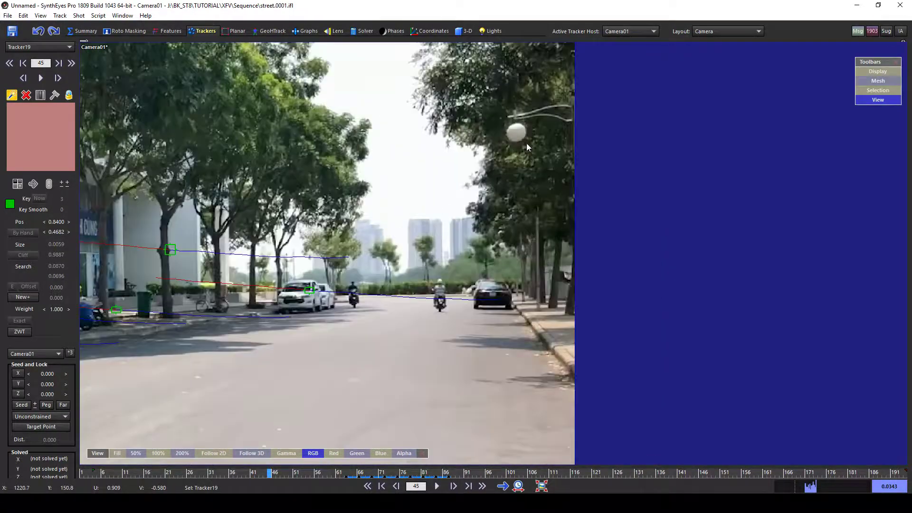
pyautogui.press('Right')
pyautogui.press('Right')
pyautogui.press('Right')
pyautogui.press('Right')
pyautogui.press('Right')
pyautogui.press('Right')
pyautogui.press('Right')
pyautogui.press('Right')
pyautogui.press('Right')
pyautogui.press('Left')
pyautogui.press('Left')
pyautogui.press('Left')
pyautogui.press('Left')
pyautogui.press('Left')
pyautogui.press('Left')
pyautogui.press('Left')
pyautogui.press('Left')
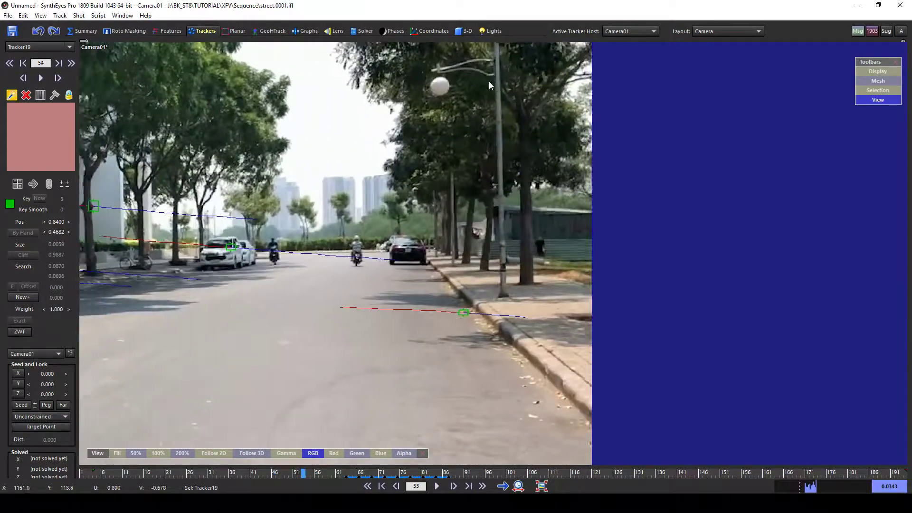
# - Place a tracker where the lower lamp arm meets the pole at frame 47, with size 0.0052 and aspect 1.8128
pyautogui.scroll(1, 569, 89)
pyautogui.click(571, 81)
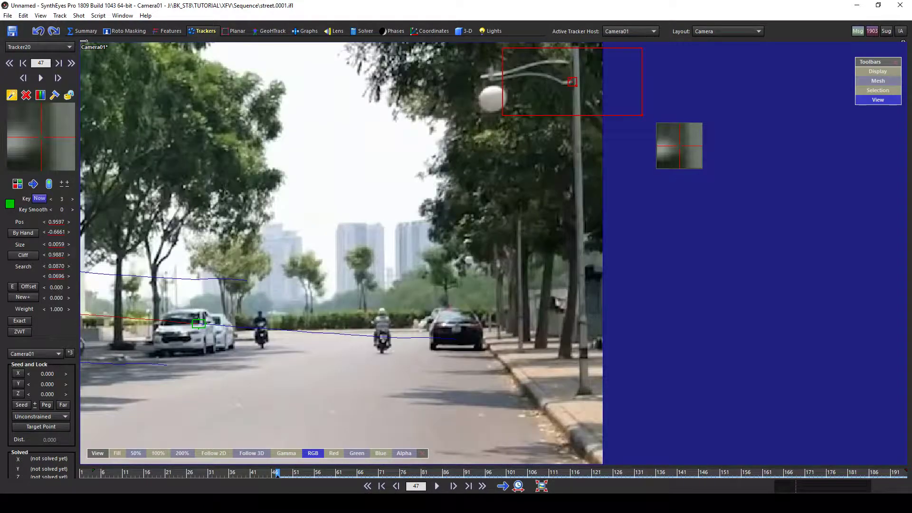
pyautogui.scroll(2, 574, 82)
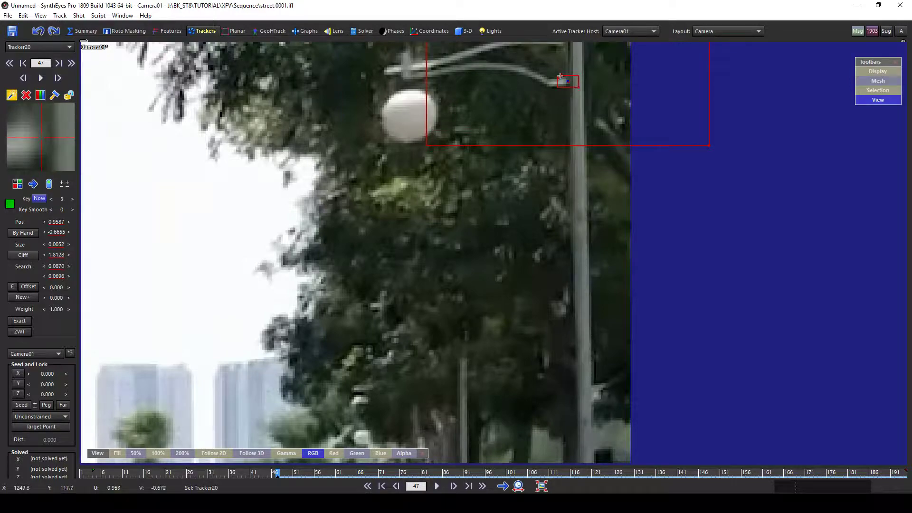
pyautogui.scroll(-4, 560, 76)
# - Track the lamp arm joint forward from frame 47 to frame 65
pyautogui.press('Right')
pyautogui.press('Right')
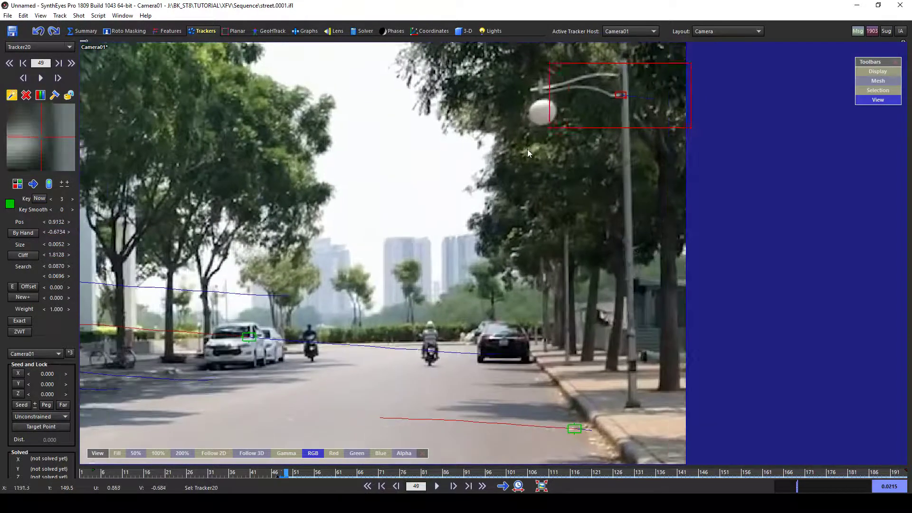
pyautogui.press('Right')
pyautogui.press('Right')
pyautogui.press('Right')
pyautogui.press('Right')
pyautogui.press('Right')
pyautogui.press('Right')
pyautogui.press('Right')
pyautogui.press('Right')
pyautogui.press('Right')
pyautogui.press('Right')
pyautogui.press('Right')
pyautogui.press('Right')
pyautogui.press('Right')
pyautogui.press('Right')
pyautogui.press('Right')
pyautogui.press('Right')
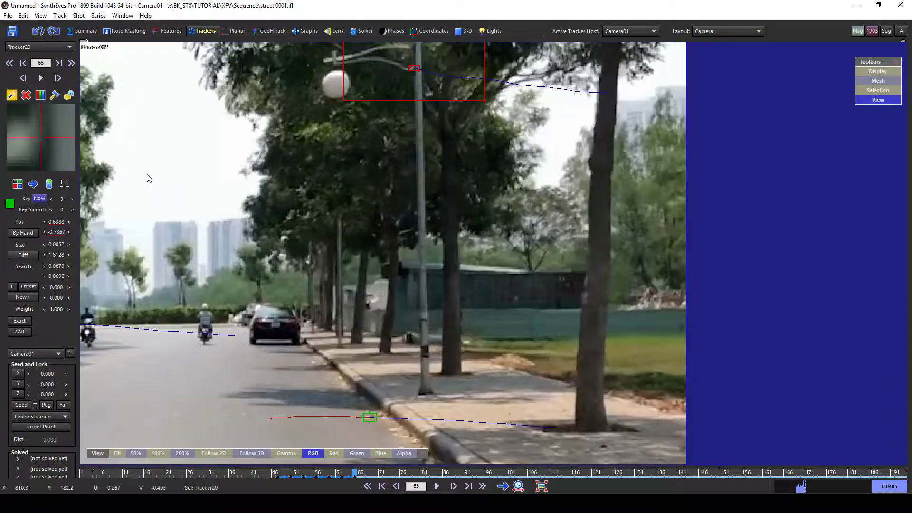
# - Continue tracking the lamp arm joint forward to frame 84
pyautogui.scroll(-2, 149, 178)
pyautogui.press('Right')
pyautogui.press('Right')
pyautogui.press('Right')
pyautogui.press('Right')
pyautogui.press('Right')
pyautogui.press('Right')
pyautogui.press('Right')
pyautogui.press('Right')
pyautogui.press('Right')
pyautogui.press('Right')
pyautogui.press('Right')
pyautogui.press('Right')
pyautogui.press('Right')
pyautogui.press('Right')
pyautogui.press('Right')
pyautogui.press('Right')
pyautogui.press('Right')
pyautogui.press('Right')
pyautogui.press('Right')
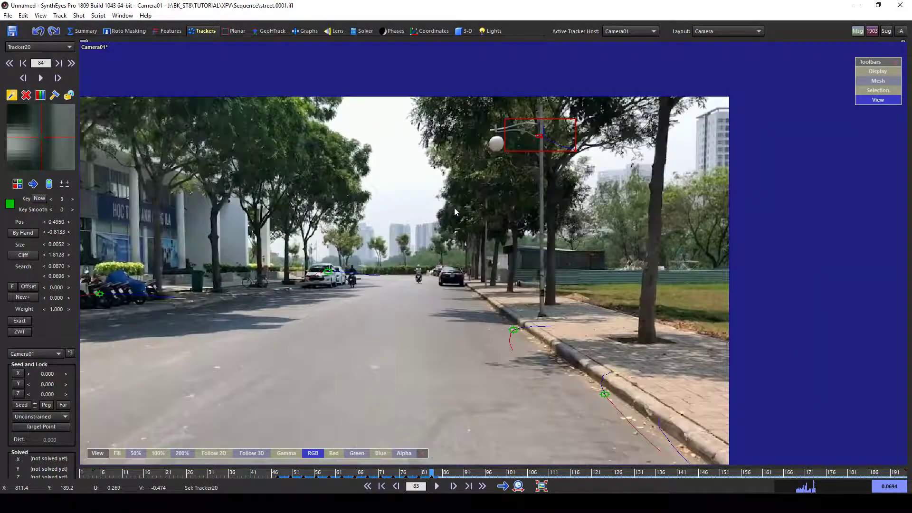
# - Return to frame 80 and truncate the lamp tracker's keys beyond it
pyautogui.press('Left')
pyautogui.press('Left')
pyautogui.press('Left')
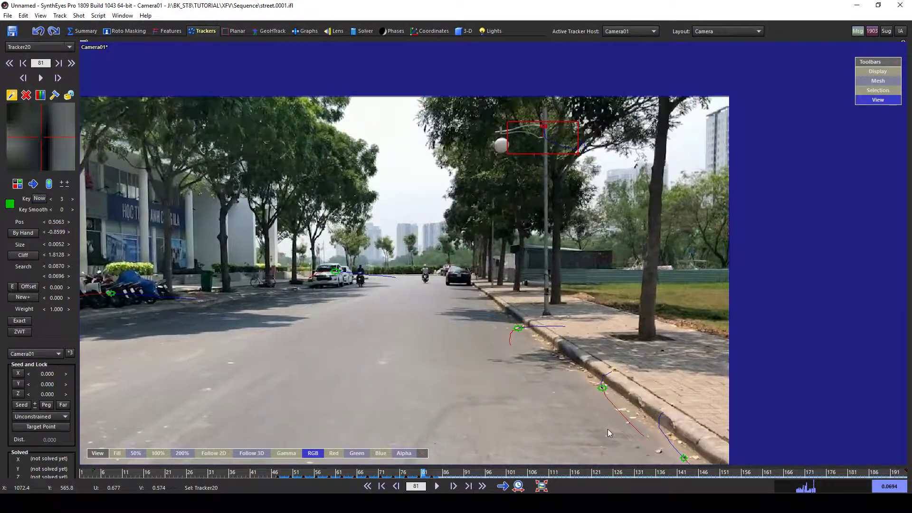
pyautogui.scroll(4, 589, 284)
pyautogui.press('Left')
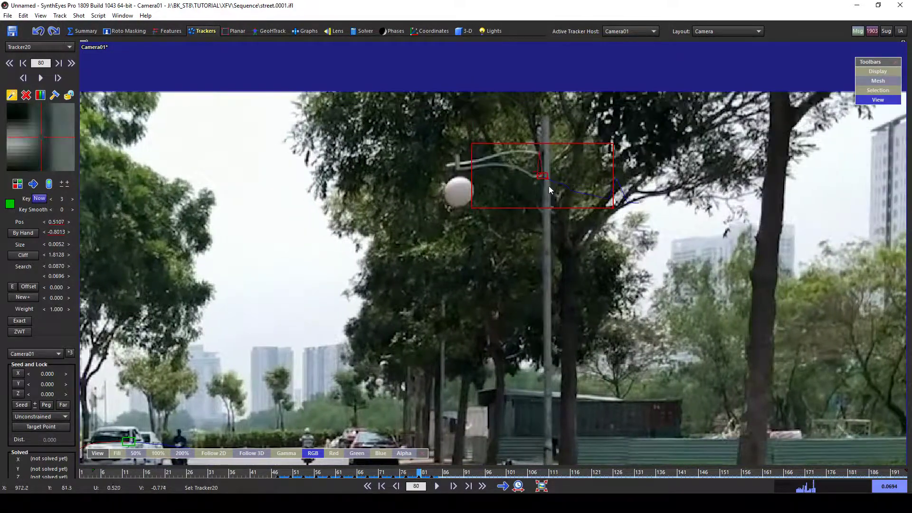
pyautogui.rightClick(542, 178)
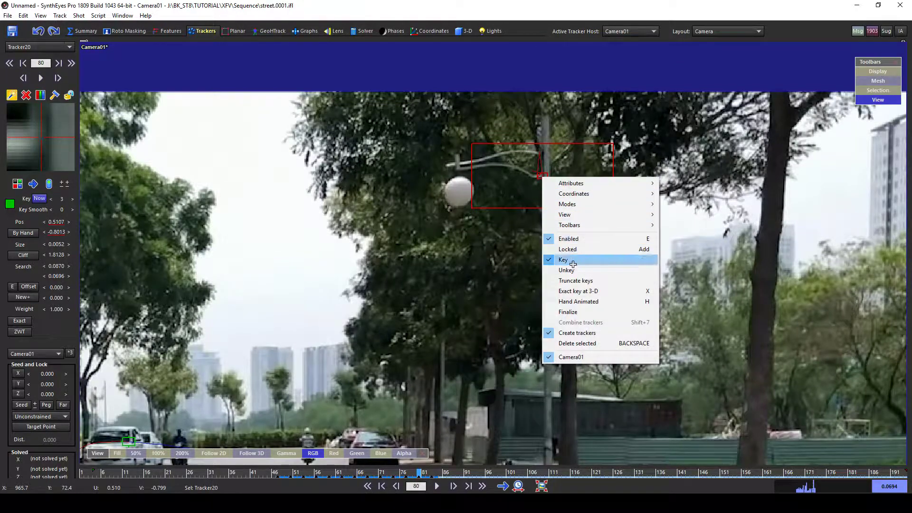
pyautogui.click(575, 281)
pyautogui.scroll(3, 583, 207)
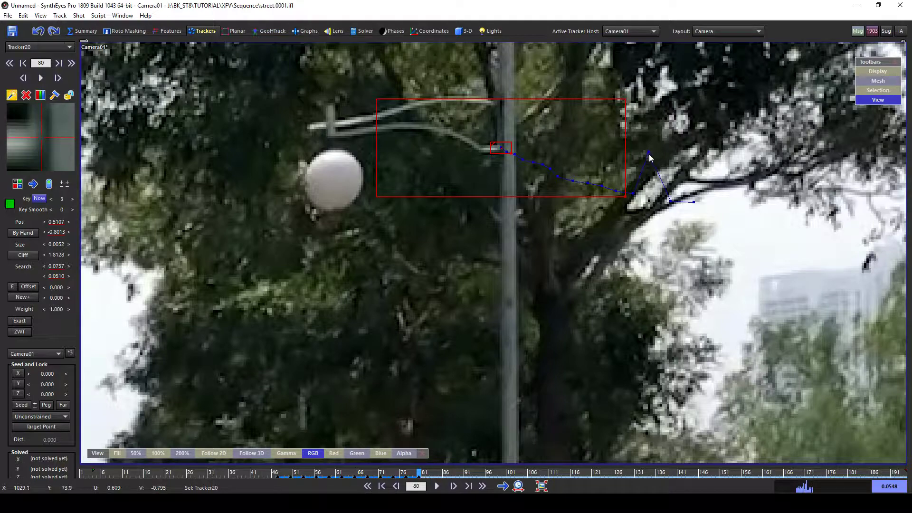
# - Go back to frame 66, truncate the lamp tracker's keys beyond it, and shrink its search area to 0.0785 by 0.0280
pyautogui.moveTo(409, 474); pyautogui.dragTo(360, 473)
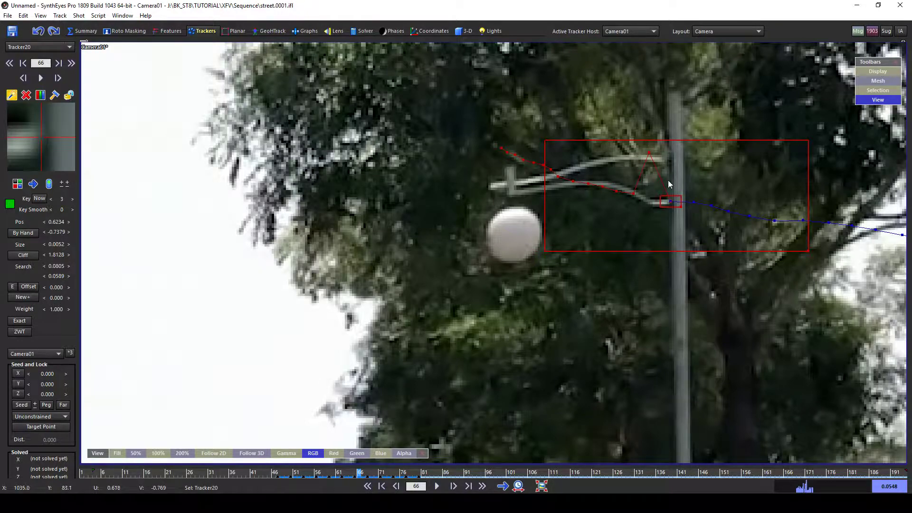
pyautogui.moveTo(668, 180); pyautogui.dragTo(441, 194, button='middle')
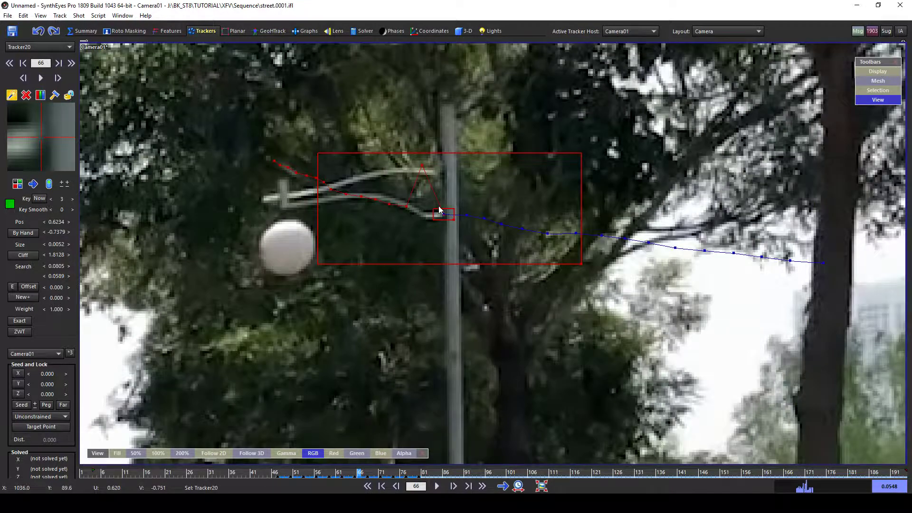
pyautogui.rightClick(440, 211)
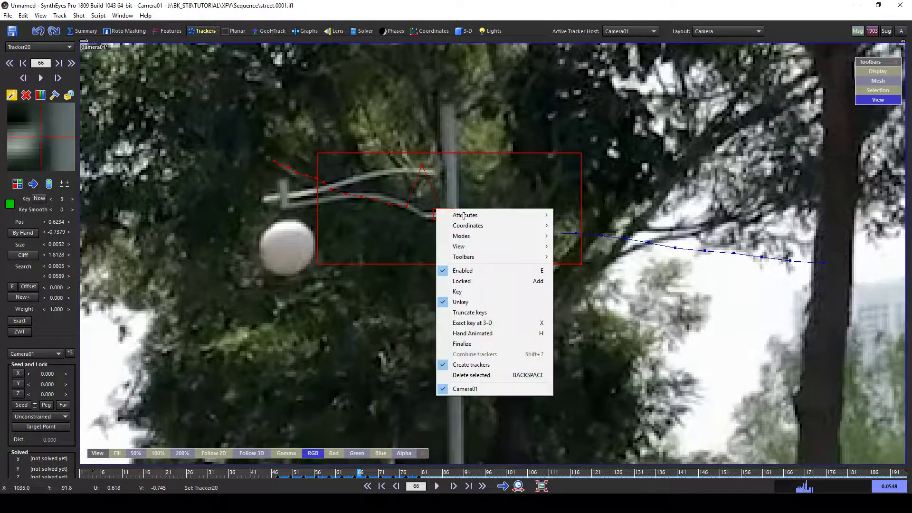
pyautogui.click(472, 312)
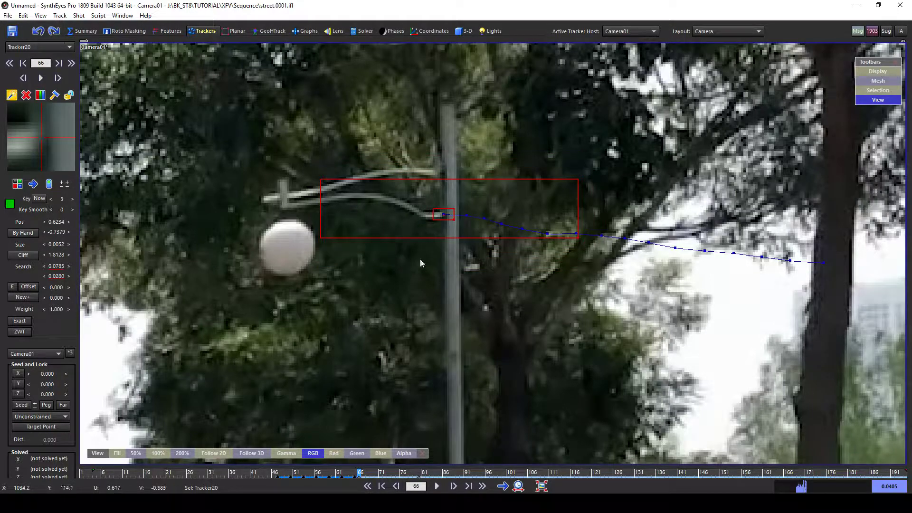
# - Retrack the lamp arm joint forward from frame 66 to frame 84
pyautogui.press('Right')
pyautogui.press('Right')
pyautogui.press('Right')
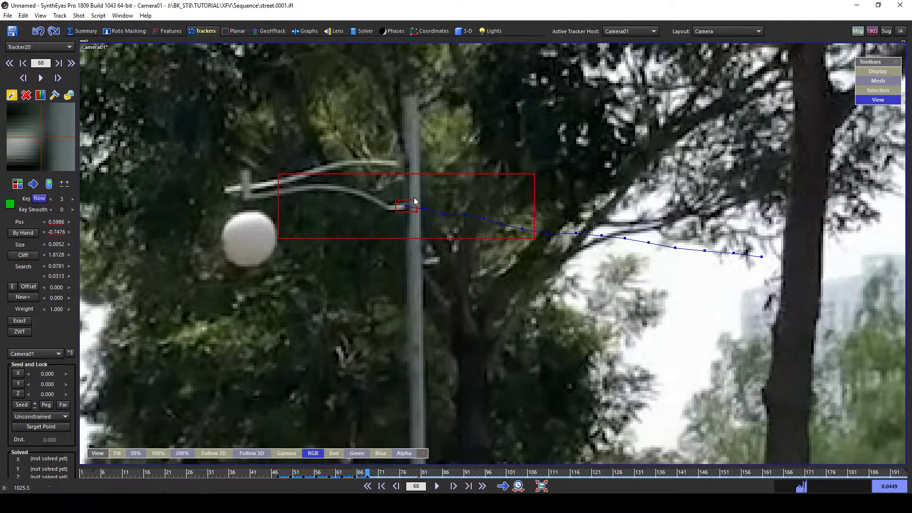
pyautogui.scroll(-1, 390, 214)
pyautogui.press('Right')
pyautogui.press('Right')
pyautogui.press('Right')
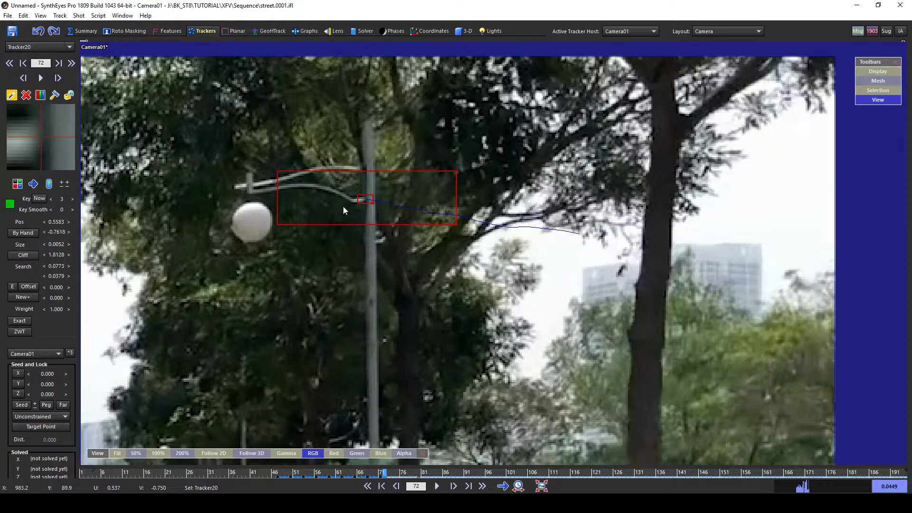
pyautogui.press('Right')
pyautogui.press('Right')
pyautogui.press('Right')
pyautogui.press('Right')
pyautogui.press('Right')
pyautogui.press('Right')
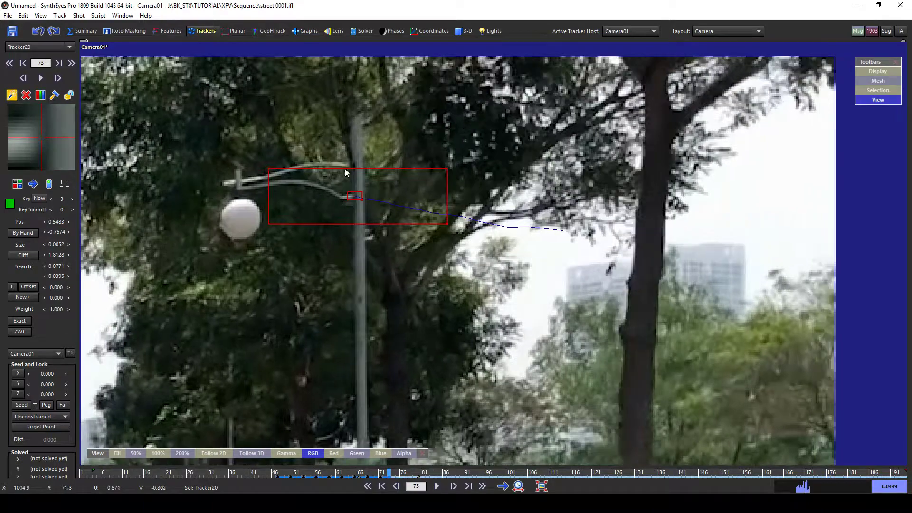
pyautogui.press('Right')
pyautogui.press('Right')
pyautogui.press('Right')
pyautogui.press('Right')
pyautogui.press('Right')
pyautogui.press('Right')
pyautogui.press('Right')
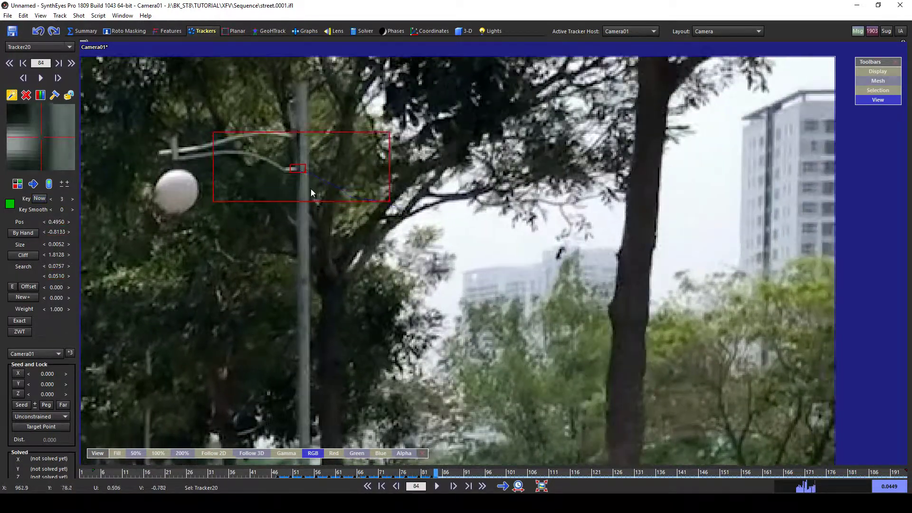
# - Extend the lamp arm joint's track to about frame 91, keeping the tracker on the pole connection
pyautogui.scroll(-1, 386, 206)
pyautogui.press('Right')
pyautogui.press('Right')
pyautogui.press('Right')
pyautogui.press('Right')
pyautogui.press('Right')
pyautogui.press('Right')
pyautogui.press('Right')
pyautogui.press('Right')
pyautogui.scroll(1, 433, 201)
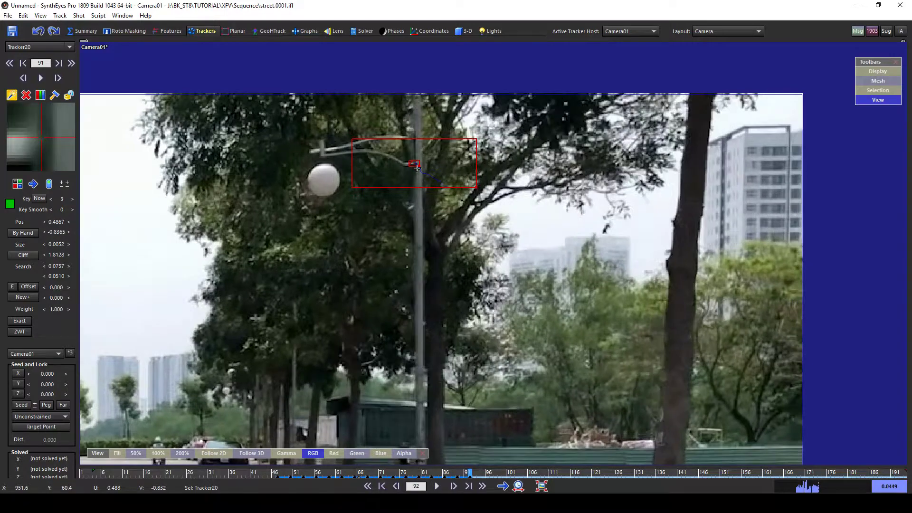
# - Track the lamp arm joint onward to frame 124, where it nears the image's upper edge
pyautogui.scroll(-1, 412, 203)
pyautogui.press('Right')
pyautogui.press('Right')
pyautogui.press('Right')
pyautogui.press('Right')
pyautogui.press('Right')
pyautogui.press('Right')
pyautogui.press('Right')
pyautogui.press('Right')
pyautogui.press('Right')
pyautogui.press('Right')
pyautogui.press('Right')
pyautogui.press('Right')
pyautogui.press('Right')
pyautogui.press('Right')
pyautogui.press('Right')
pyautogui.press('Right')
pyautogui.press('Right')
pyautogui.press('Right')
pyautogui.press('Right')
pyautogui.press('Right')
pyautogui.scroll(1, 527, 223)
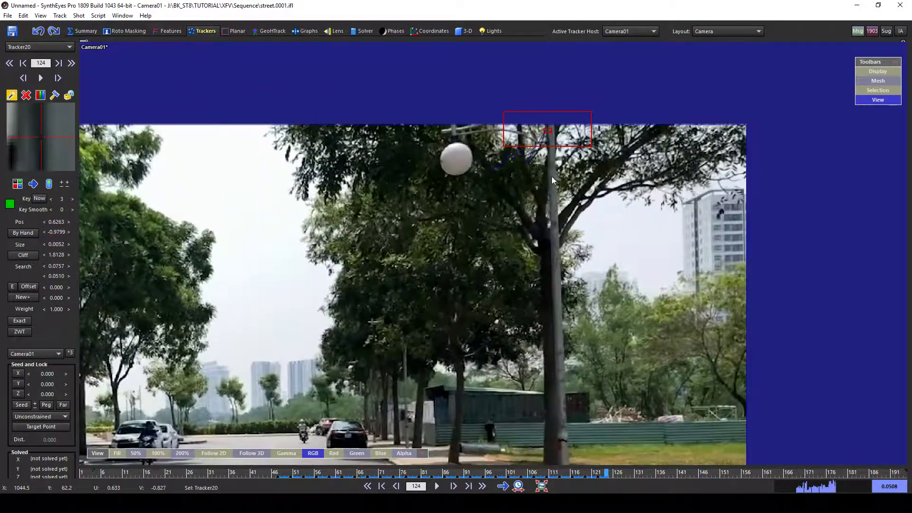
# - Step back from frame 124 to frame 111 to find where the tracker leaves the lamp arm joint
pyautogui.press('Left')
pyautogui.press('Left')
pyautogui.press('Left')
pyautogui.press('Left')
pyautogui.press('Left')
pyautogui.press('Left')
pyautogui.press('Left')
pyautogui.press('Left')
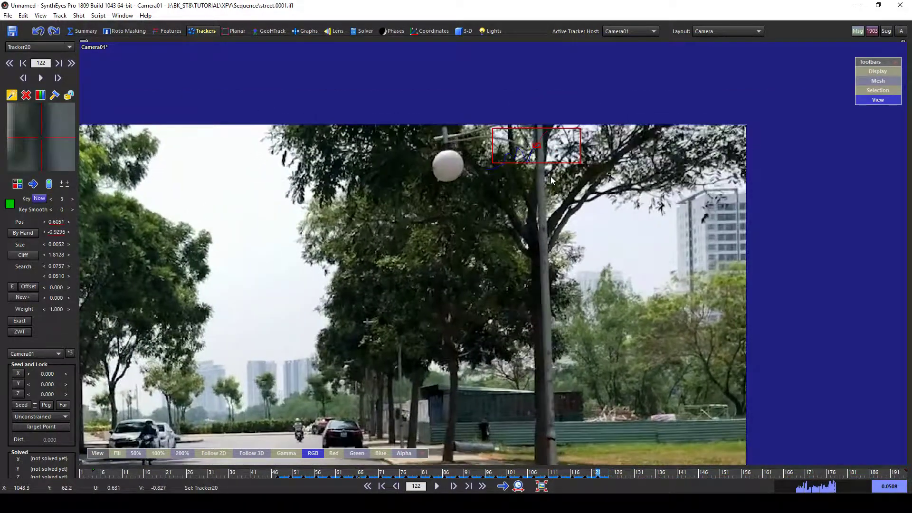
pyautogui.press('Left')
pyautogui.press('Left')
pyautogui.press('Left')
pyautogui.press('Left')
pyautogui.press('Left')
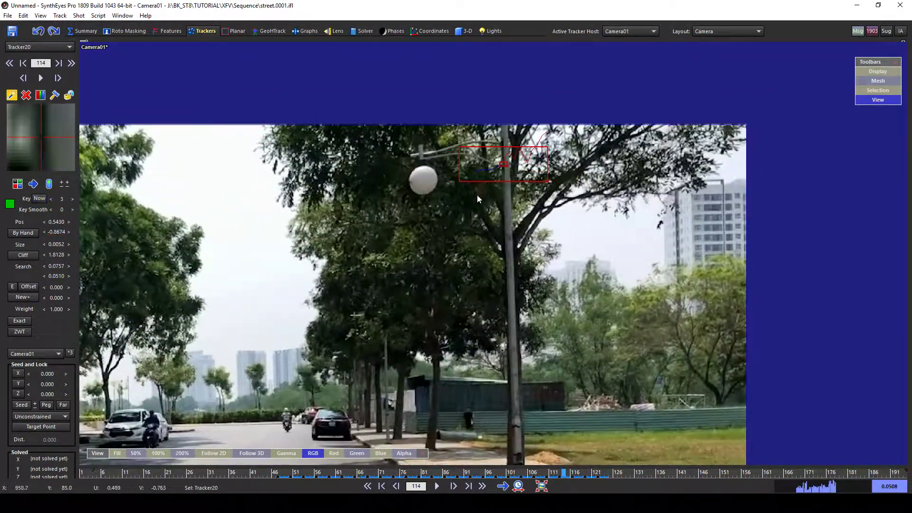
pyautogui.scroll(1, 477, 194)
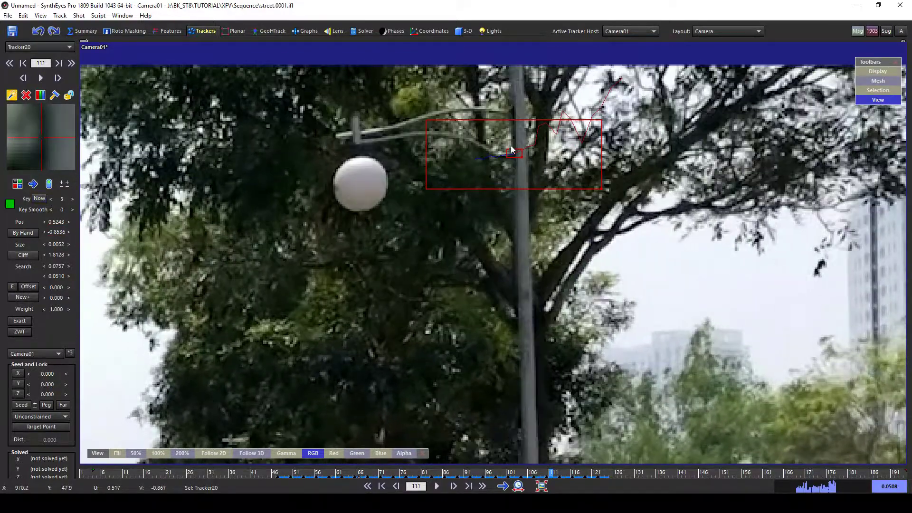
# - Compare the tracker with the lamp arm joint frame by frame around frames 111 to 114
pyautogui.press('Right')
pyautogui.press('Right')
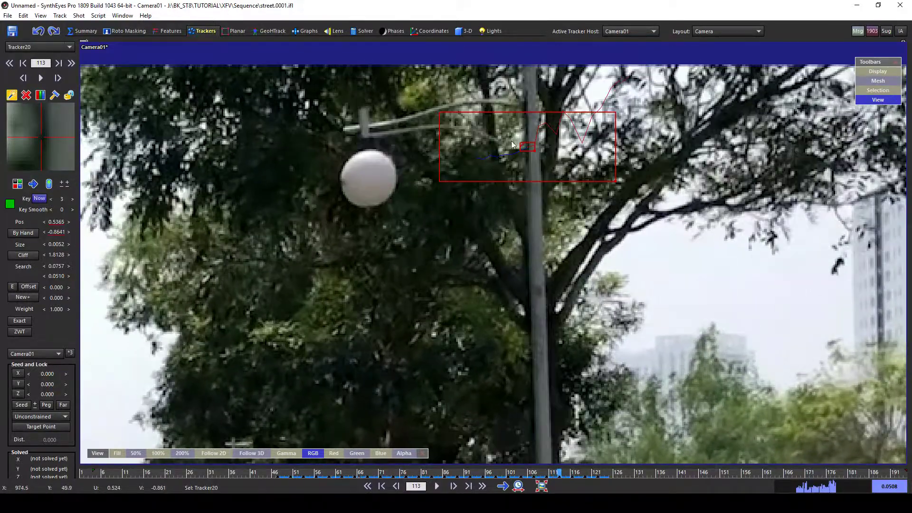
pyautogui.press('Left')
pyautogui.press('Left')
pyautogui.press('Left')
pyautogui.press('Left')
pyautogui.press('Left')
pyautogui.press('Left')
pyautogui.press('Left')
pyautogui.press('Left')
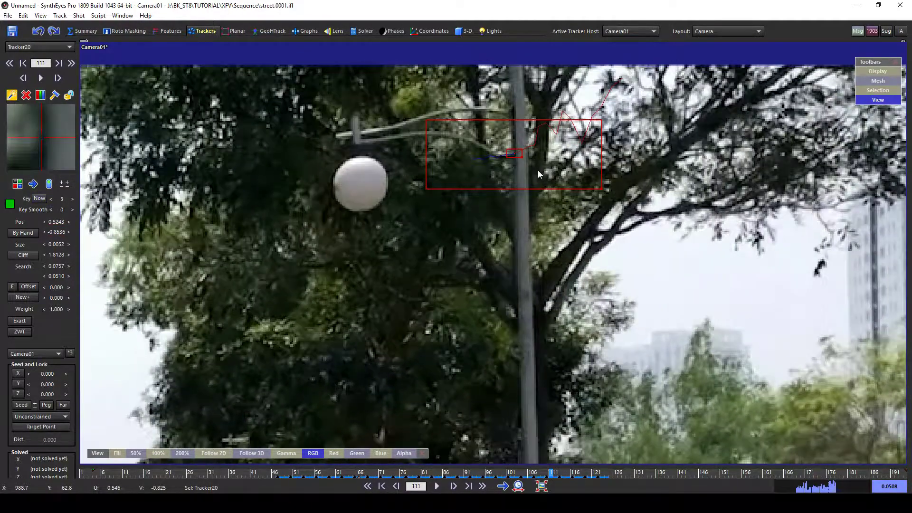
pyautogui.press('Right')
pyautogui.press('Right')
pyautogui.press('Right')
pyautogui.press('Right')
pyautogui.press('Right')
pyautogui.press('Right')
pyautogui.press('Right')
pyautogui.press('Right')
pyautogui.press('Right')
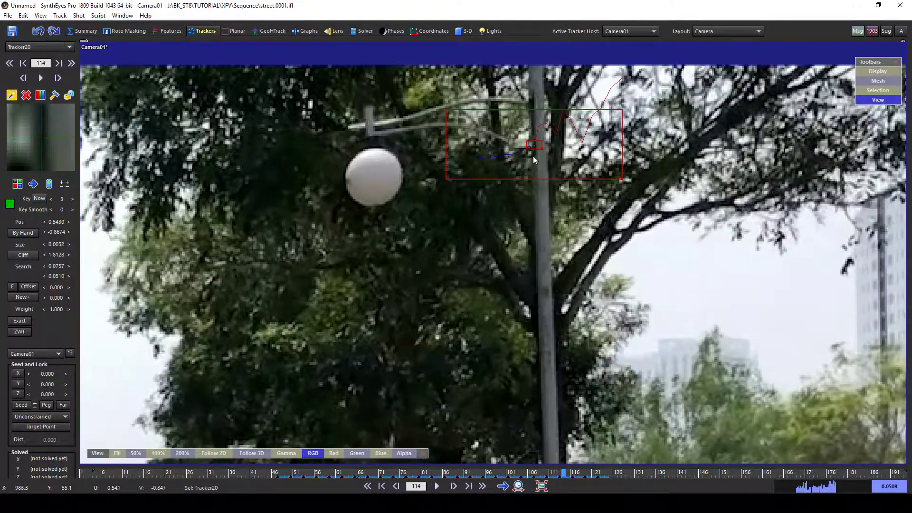
# - Truncate the lamp tracker's keys beyond frame 114 and lock the tracker
pyautogui.rightClick(534, 144)
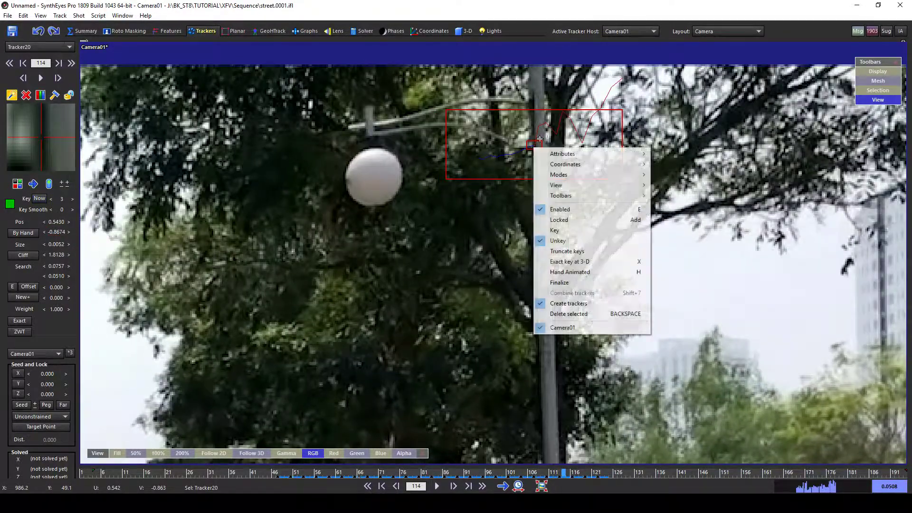
pyautogui.click(569, 251)
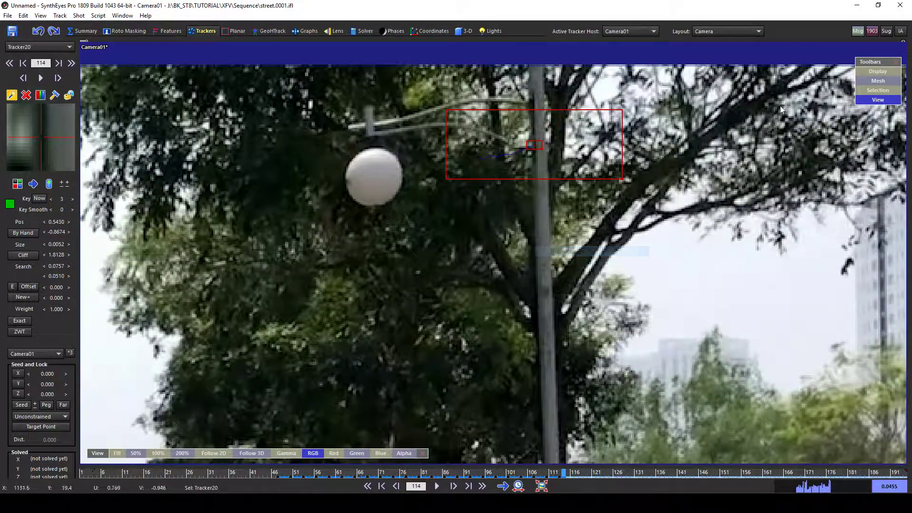
pyautogui.rightClick(536, 145)
pyautogui.click(545, 212)
pyautogui.scroll(-5, 545, 217)
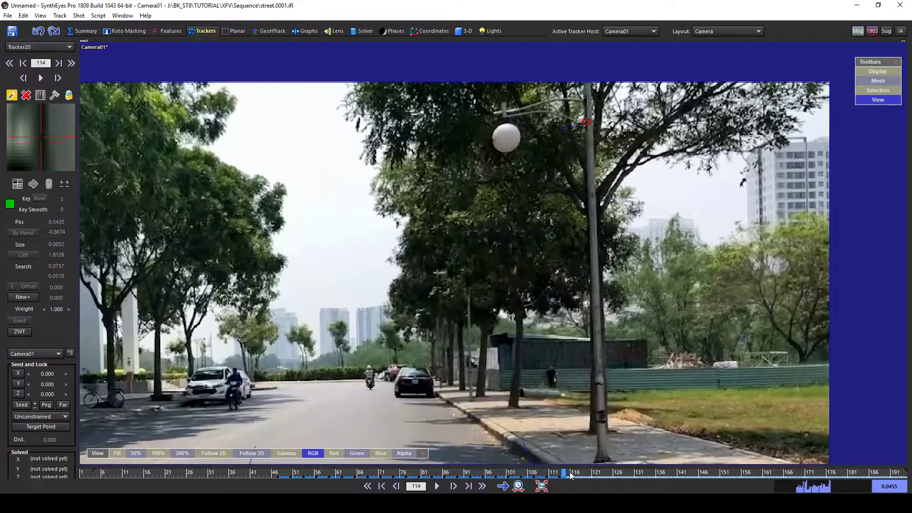
# - Go back through the sequence from frame 114 to frame 26 to look for a new feature to track
pyautogui.moveTo(570, 475); pyautogui.dragTo(350, 475)
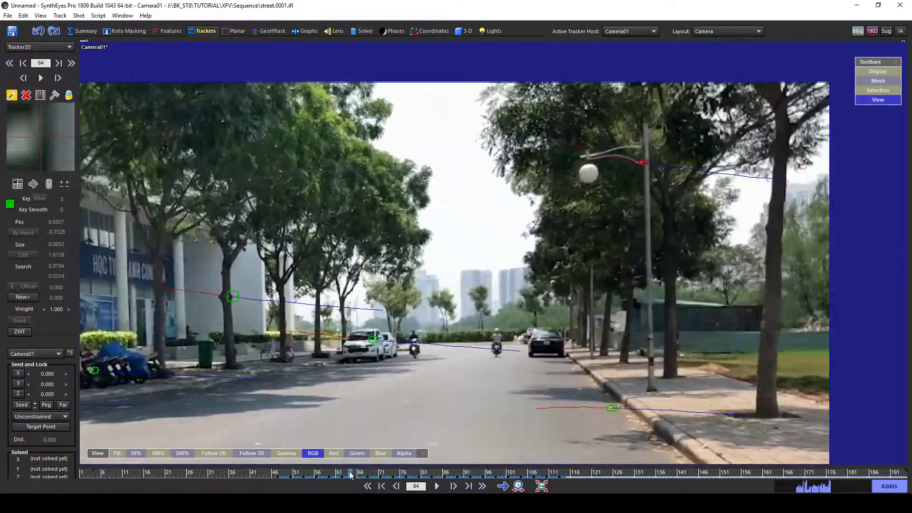
pyautogui.press('Left')
pyautogui.press('Left')
pyautogui.press('Left')
pyautogui.press('Left')
pyautogui.press('Left')
pyautogui.press('Left')
pyautogui.press('Left')
pyautogui.press('Left')
pyautogui.press('Left')
pyautogui.press('Left')
pyautogui.press('Left')
pyautogui.press('Left')
pyautogui.press('Left')
pyautogui.press('Left')
pyautogui.press('Left')
pyautogui.press('Left')
pyautogui.press('Left')
pyautogui.press('Left')
pyautogui.press('Left')
pyautogui.press('Left')
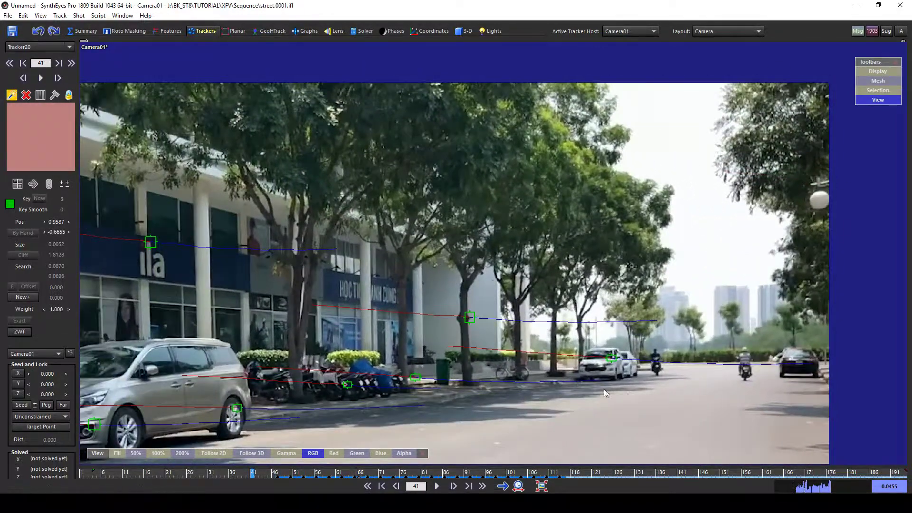
pyautogui.press('Left')
pyautogui.press('Left')
pyautogui.press('Left')
pyautogui.press('Left')
pyautogui.press('Left')
pyautogui.press('Left')
pyautogui.press('Left')
pyautogui.press('Left')
pyautogui.press('Left')
pyautogui.press('Left')
pyautogui.press('Left')
pyautogui.press('Left')
pyautogui.press('Left')
pyautogui.press('Left')
pyautogui.press('Left')
# - Place a tracker on the kerbside spot beside the parked bicycle at frame 26 and track it forward to frame 56
pyautogui.scroll(4, 598, 346)
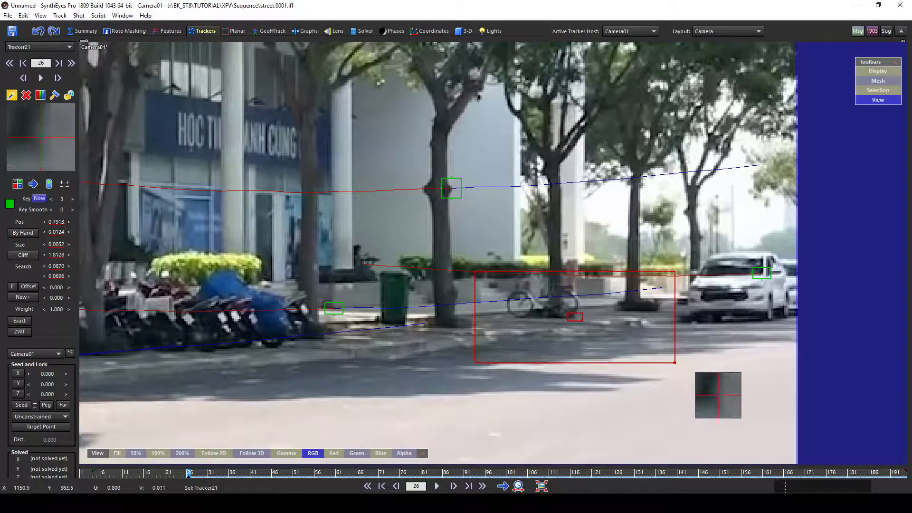
pyautogui.press('Right')
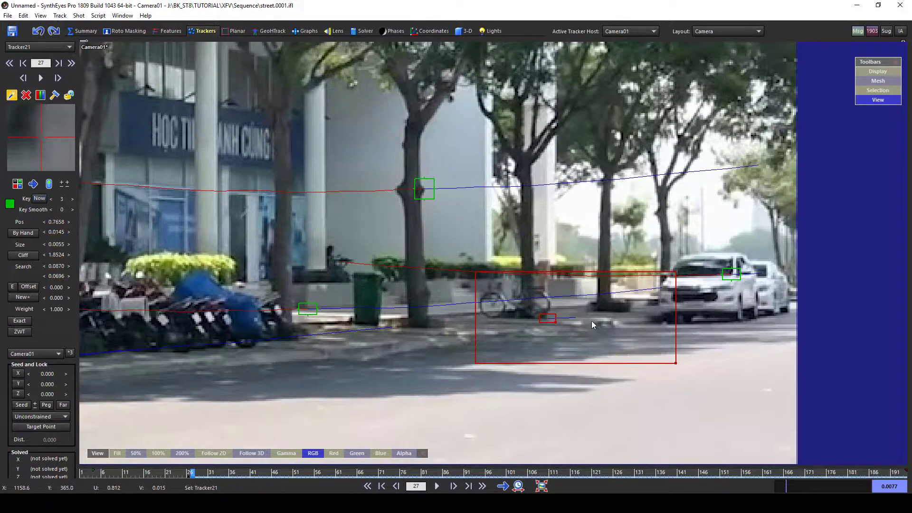
pyautogui.scroll(-3, 591, 321)
pyautogui.press('Right')
pyautogui.press('Right')
pyautogui.press('Right')
pyautogui.press('Right')
pyautogui.press('Right')
pyautogui.press('Right')
pyautogui.press('Right')
pyautogui.press('Right')
pyautogui.press('Right')
pyautogui.press('Right')
pyautogui.press('Right')
pyautogui.press('Right')
pyautogui.press('Right')
pyautogui.press('Right')
pyautogui.press('Right')
pyautogui.press('Right')
pyautogui.press('Right')
pyautogui.press('Right')
pyautogui.press('Right')
pyautogui.press('Right')
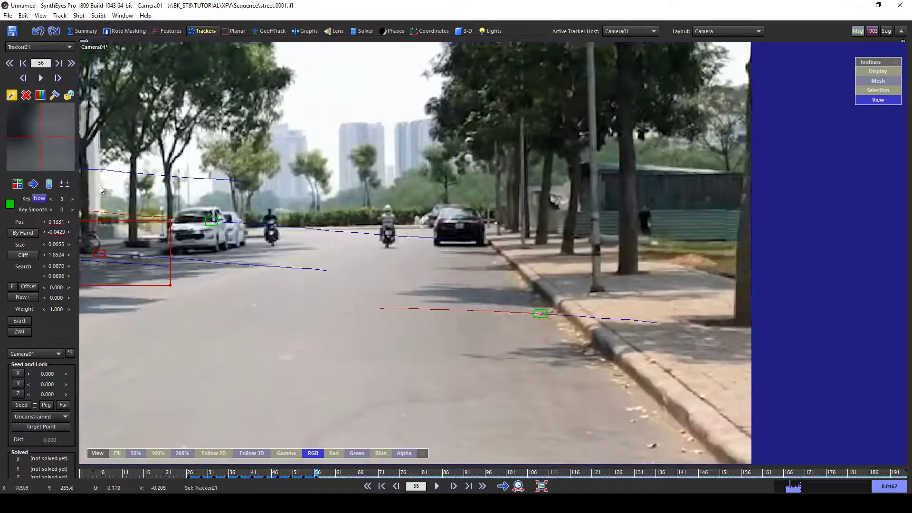
# - Track the kerbside spot beside the bicycle onward from frame 56 to frame 154
pyautogui.scroll(-3, 100, 185)
pyautogui.moveTo(98, 236); pyautogui.dragTo(506, 213, button='middle')
pyautogui.press('Right')
pyautogui.press('Right')
pyautogui.press('Right')
pyautogui.press('Right')
pyautogui.press('Right')
pyautogui.press('Right')
pyautogui.press('Right')
pyautogui.press('Right')
pyautogui.press('Right')
pyautogui.press('Right')
pyautogui.press('Right')
pyautogui.press('Right')
pyautogui.press('Right')
pyautogui.press('Right')
pyautogui.press('Right')
pyautogui.press('Right')
pyautogui.press('Right')
pyautogui.press('Right')
pyautogui.press('Right')
pyautogui.press('Right')
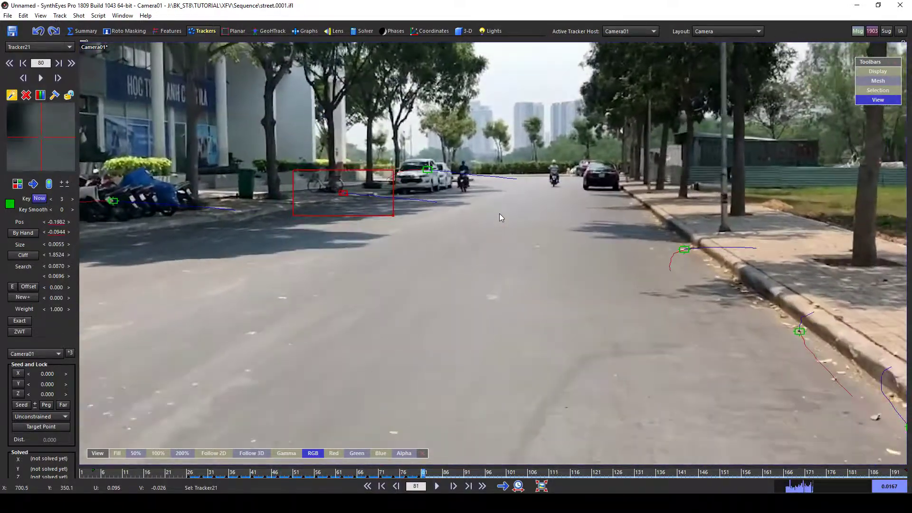
pyautogui.press('Right')
pyautogui.press('Right')
pyautogui.press('Right')
pyautogui.press('Right')
pyautogui.press('Right')
pyautogui.press('Right')
pyautogui.press('Right')
pyautogui.press('Right')
pyautogui.press('Right')
pyautogui.press('Right')
pyautogui.press('Right')
pyautogui.press('Right')
pyautogui.press('Right')
pyautogui.press('Right')
pyautogui.press('Right')
pyautogui.press('Right')
pyautogui.press('Right')
pyautogui.press('Right')
pyautogui.press('Right')
pyautogui.press('Right')
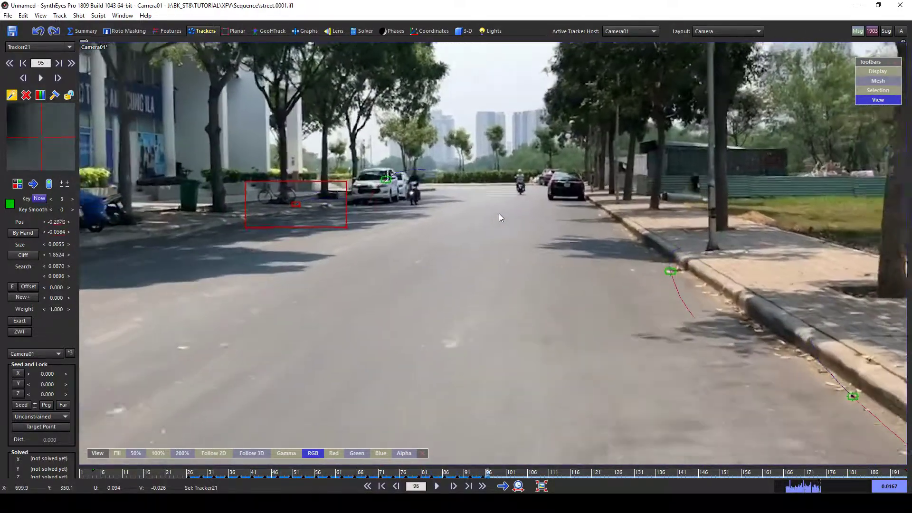
pyautogui.press('Right')
pyautogui.press('Right')
pyautogui.press('Right')
pyautogui.press('Right')
pyautogui.press('Right')
pyautogui.press('Right')
pyautogui.press('Right')
pyautogui.press('Right')
pyautogui.press('Right')
pyautogui.press('Right')
pyautogui.press('Right')
pyautogui.press('Right')
pyautogui.press('Right')
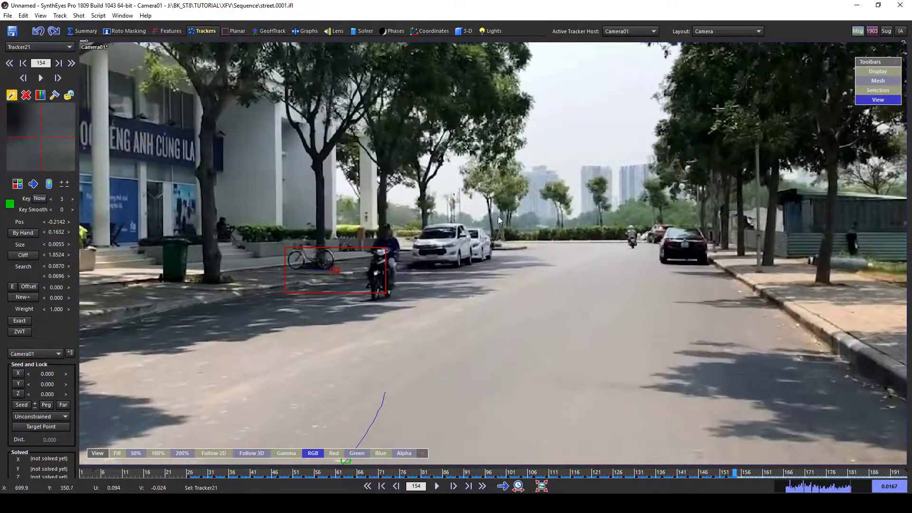
# - Recheck the last tracked frames of the bicycle-side spot and track it on to frame 158 as the motorcycle passes
pyautogui.moveTo(731, 479); pyautogui.dragTo(708, 477)
pyautogui.press('Right')
pyautogui.press('Right')
pyautogui.press('Right')
pyautogui.press('Right')
pyautogui.press('Right')
pyautogui.press('Right')
pyautogui.press('Right')
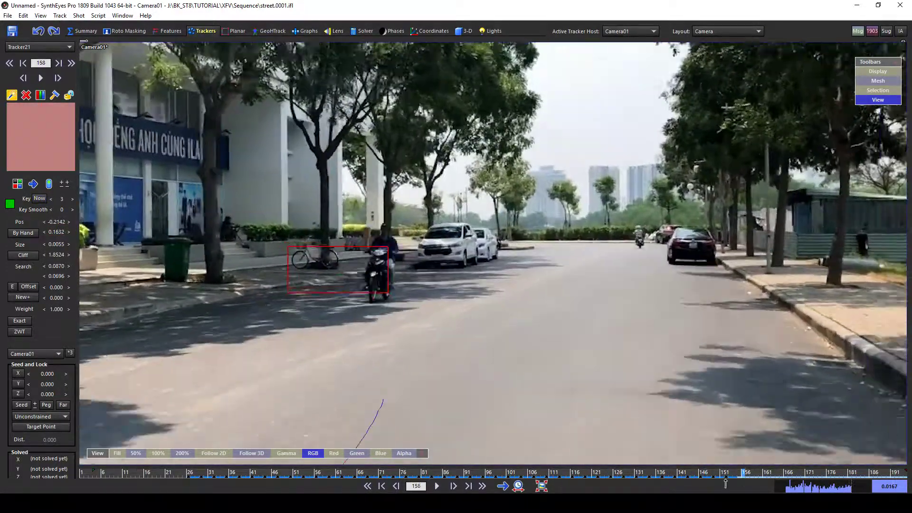
pyautogui.press('Right')
pyautogui.press('Right')
pyautogui.press('Right')
pyautogui.press('Right')
pyautogui.press('Right')
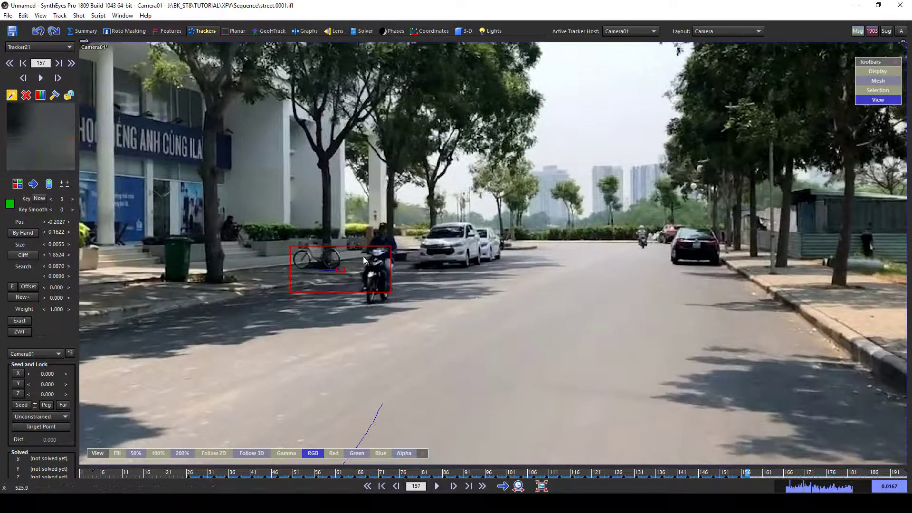
# - Truncate the bicycle-side tracker's keys beyond frame 156 and lock the tracker
pyautogui.press('Left')
pyautogui.press('Left')
pyautogui.press('Left')
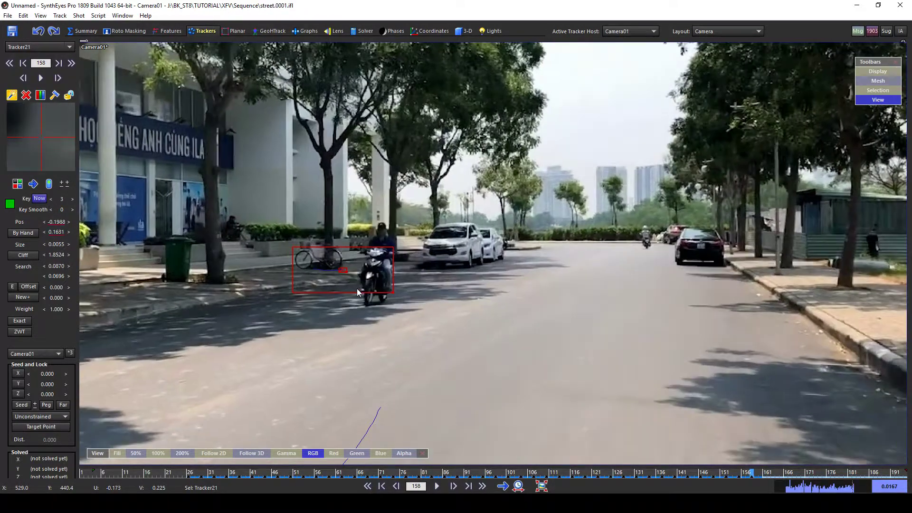
pyautogui.rightClick(338, 268)
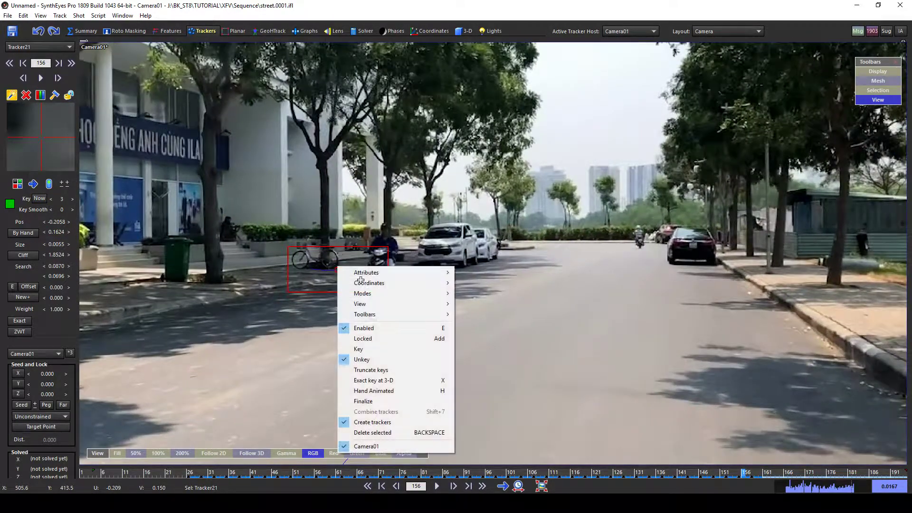
pyautogui.click(390, 370)
pyautogui.rightClick(332, 268)
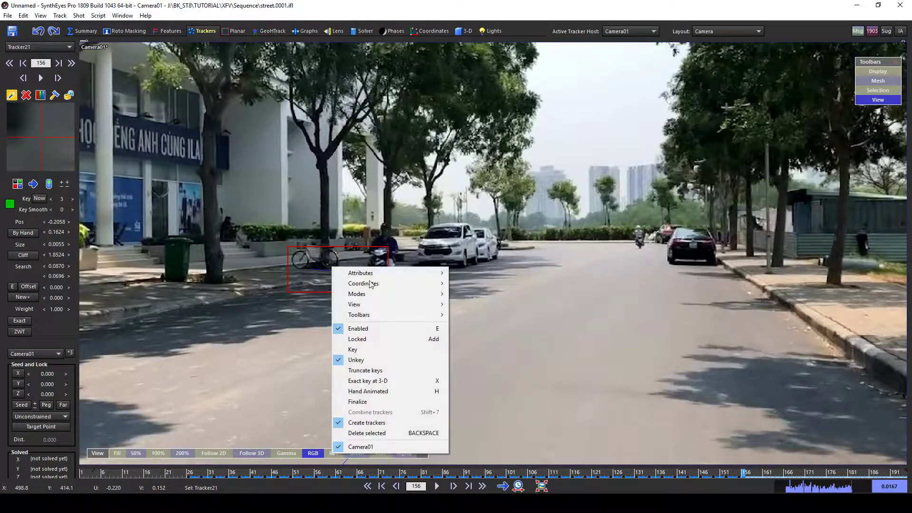
pyautogui.click(369, 340)
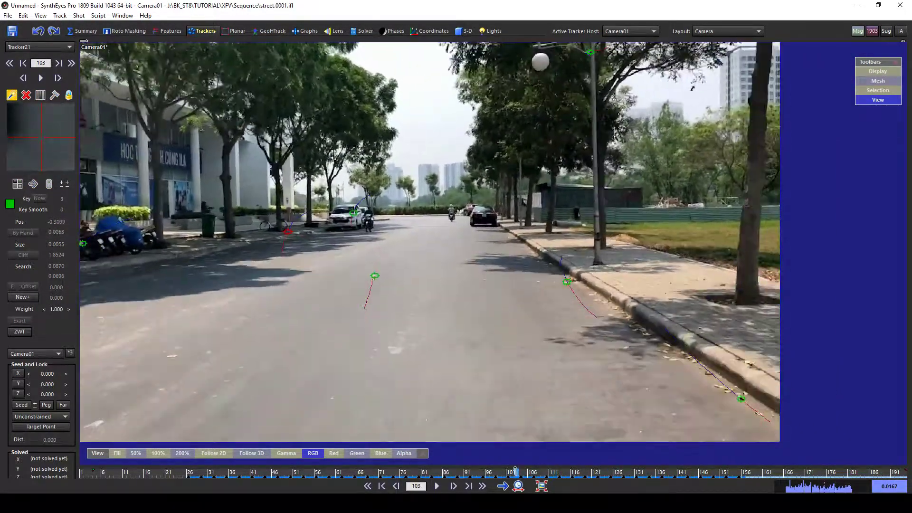
# - Examine the parked black car, fence and pavement from frame 144 back to frame 105 for another feature to track
pyautogui.moveTo(516, 471); pyautogui.dragTo(693, 449)
pyautogui.scroll(6, 675, 240)
pyautogui.moveTo(640, 241); pyautogui.dragTo(630, 241, button='middle')
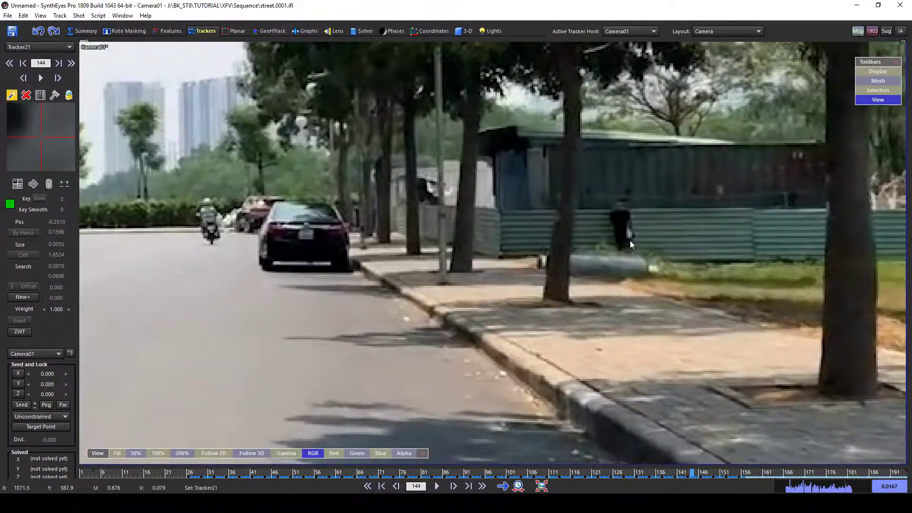
pyautogui.press('Left')
pyautogui.press('Left')
pyautogui.press('Left')
pyautogui.press('Left')
pyautogui.press('Left')
pyautogui.press('Left')
pyautogui.press('Left')
pyautogui.press('Left')
pyautogui.press('Left')
pyautogui.press('Left')
pyautogui.press('Left')
pyautogui.press('Left')
pyautogui.press('Left')
pyautogui.press('Left')
pyautogui.press('Left')
pyautogui.press('Left')
pyautogui.press('Left')
pyautogui.press('Left')
pyautogui.press('Left')
pyautogui.press('Left')
pyautogui.scroll(-4, 604, 242)
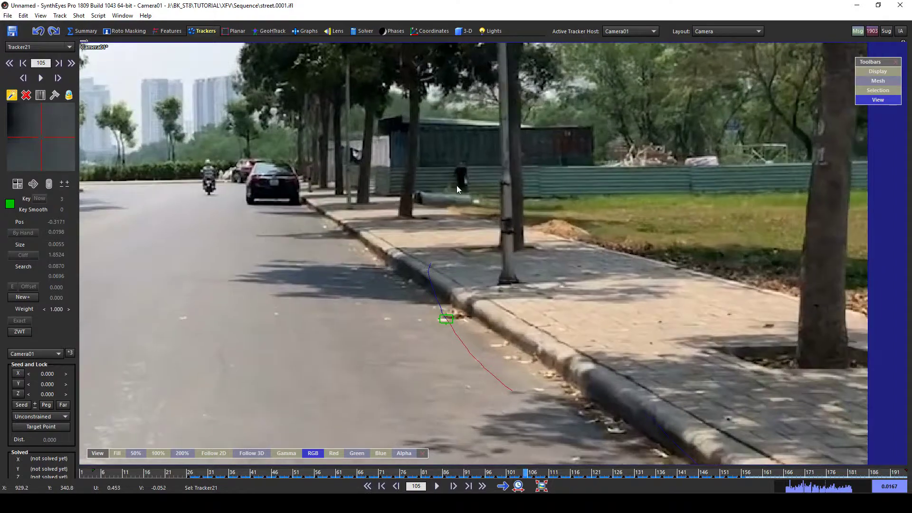
# - Go back to frame 94 and place a supervised tracker on the dark figure in front of the green fence
pyautogui.press('Left')
pyautogui.press('Left')
pyautogui.press('Left')
pyautogui.press('Left')
pyautogui.press('Left')
pyautogui.press('Left')
pyautogui.press('Left')
pyautogui.press('Left')
pyautogui.press('Left')
pyautogui.press('Left')
pyautogui.press('Left')
pyautogui.scroll(2, 468, 157)
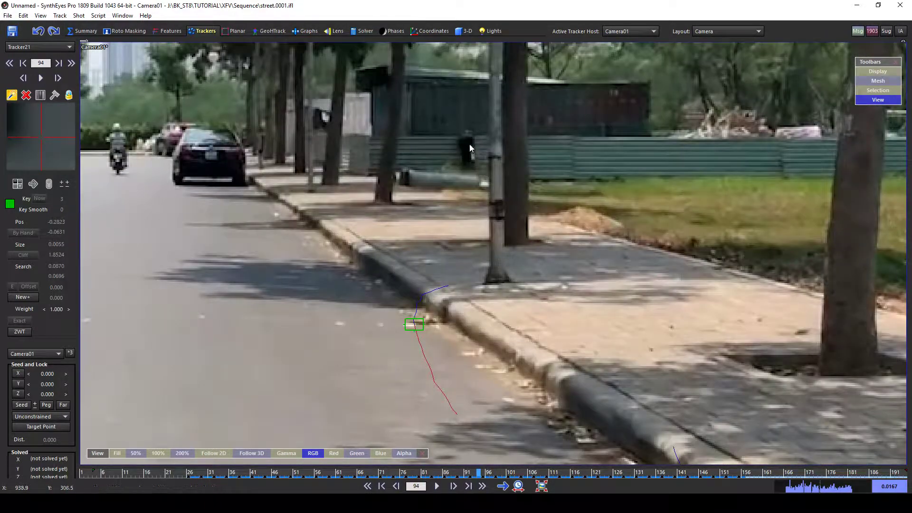
pyautogui.scroll(4, 469, 145)
pyautogui.scroll(-5, 470, 157)
# - Track the dark figure by the fence forward from frame 94 to frame 116
pyautogui.press('Right')
pyautogui.press('Right')
pyautogui.press('Right')
pyautogui.press('Right')
pyautogui.press('Right')
pyautogui.press('Right')
pyautogui.press('Right')
pyautogui.press('Right')
pyautogui.press('Right')
pyautogui.press('Right')
pyautogui.press('Right')
pyautogui.press('Right')
pyautogui.press('Right')
pyautogui.press('Right')
pyautogui.press('Right')
pyautogui.press('Right')
pyautogui.press('Right')
pyautogui.press('Right')
pyautogui.press('Right')
pyautogui.press('Right')
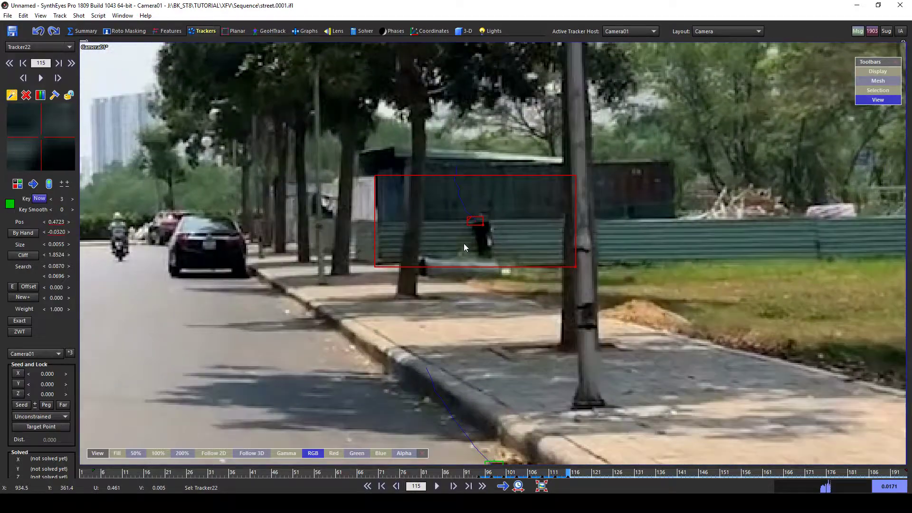
pyautogui.press('Right')
pyautogui.press('Right')
pyautogui.press('Right')
pyautogui.press('Right')
pyautogui.press('Right')
pyautogui.press('Right')
pyautogui.press('Right')
pyautogui.press('Right')
pyautogui.press('Right')
pyautogui.press('Right')
pyautogui.press('Right')
pyautogui.press('Right')
pyautogui.press('Right')
pyautogui.press('Right')
pyautogui.press('Right')
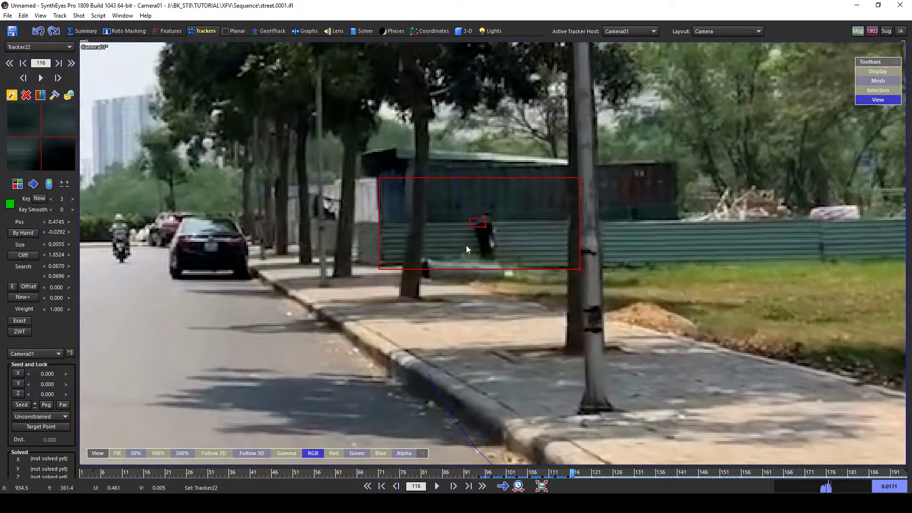
# - Continue tracking the dark figure by the fence from frame 116 to frame 158
pyautogui.press('Right')
pyautogui.press('Right')
pyautogui.press('Right')
pyautogui.press('Right')
pyautogui.press('Right')
pyautogui.press('Right')
pyautogui.press('Right')
pyautogui.press('Right')
pyautogui.press('Right')
pyautogui.press('Right')
pyautogui.press('Right')
pyautogui.press('Right')
pyautogui.press('Right')
pyautogui.press('Right')
pyautogui.press('Right')
pyautogui.press('Right')
pyautogui.press('Right')
pyautogui.press('Right')
pyautogui.press('Right')
pyautogui.press('Right')
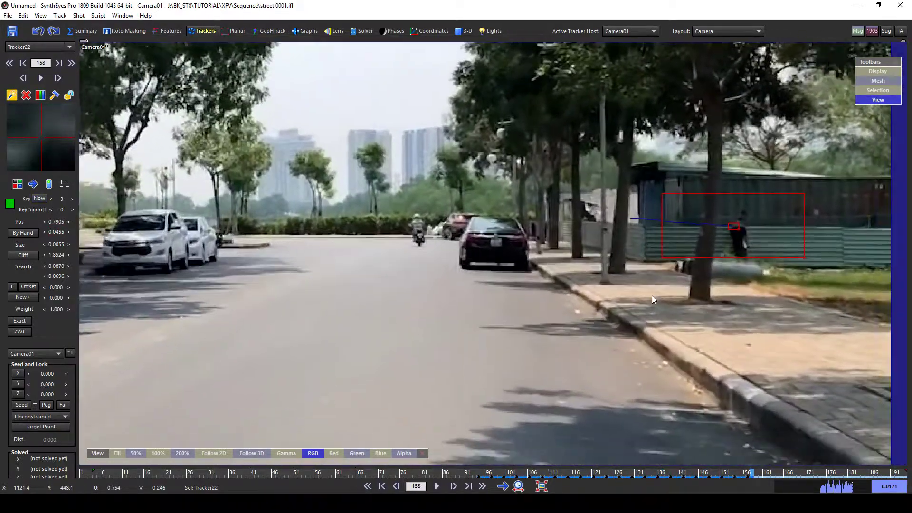
# - Track the dark figure from frame 158 to frame 167 and lock its tracker
pyautogui.moveTo(651, 295); pyautogui.dragTo(537, 275, button='middle')
pyautogui.press('Right')
pyautogui.press('Right')
pyautogui.press('Right')
pyautogui.press('Right')
pyautogui.press('Right')
pyautogui.press('Right')
pyautogui.press('Right')
pyautogui.press('Right')
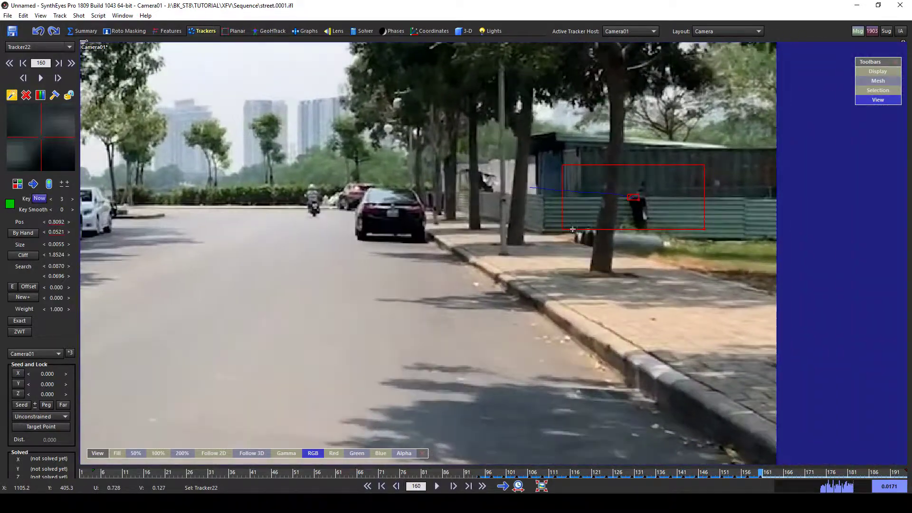
pyautogui.press('Right')
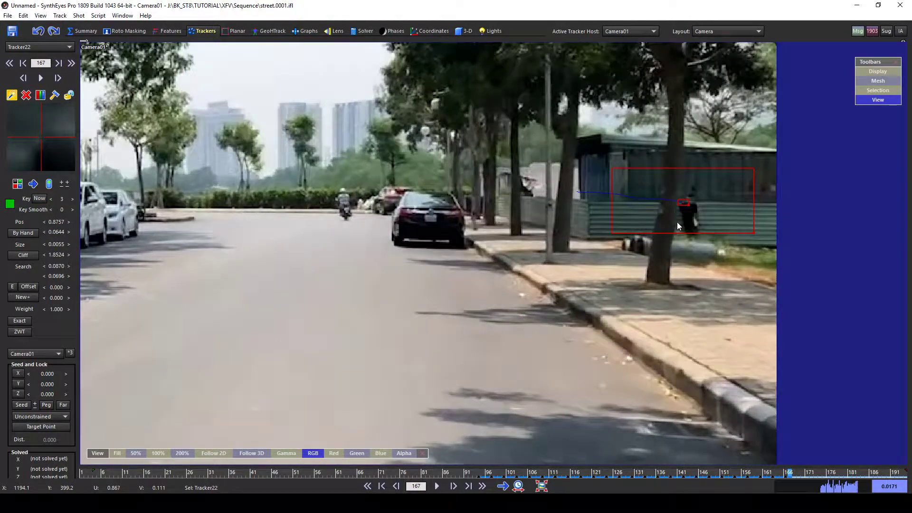
pyautogui.rightClick(683, 192)
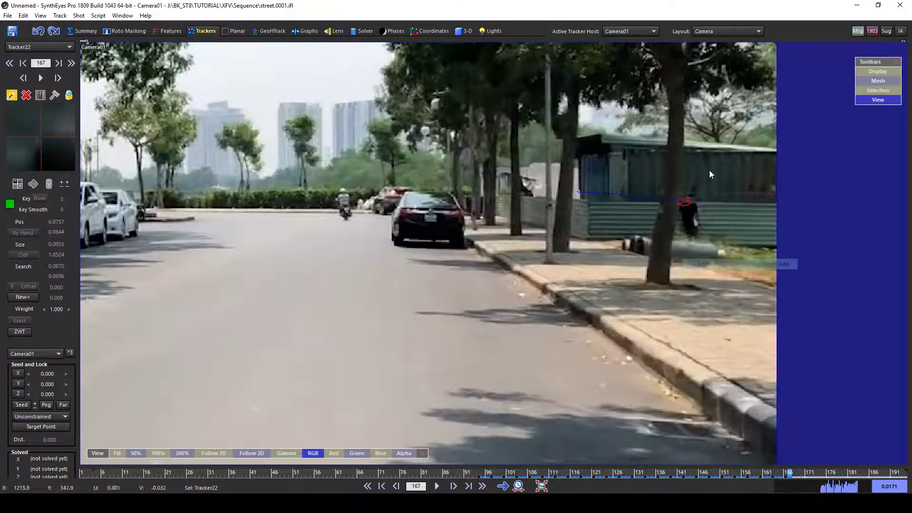
# - Examine the street from frame 167 back to frame 62 for another feature to track
pyautogui.press('Left')
pyautogui.press('Left')
pyautogui.press('Left')
pyautogui.press('Left')
pyautogui.press('Left')
pyautogui.press('Left')
pyautogui.press('Left')
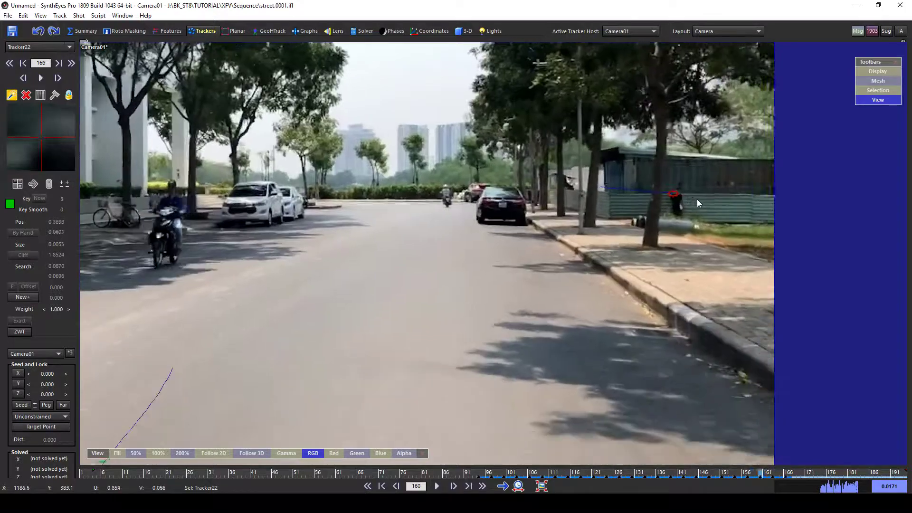
pyautogui.press('Left')
pyautogui.press('Left')
pyautogui.press('Left')
pyautogui.press('Left')
pyautogui.press('Left')
pyautogui.press('Left')
pyautogui.press('Left')
pyautogui.press('Left')
pyautogui.press('Left')
pyautogui.press('Left')
pyautogui.press('Left')
pyautogui.press('Left')
pyautogui.press('Left')
pyautogui.press('Left')
pyautogui.press('Left')
pyautogui.press('Left')
pyautogui.press('Left')
pyautogui.press('Left')
pyautogui.press('Left')
pyautogui.press('Left')
pyautogui.moveTo(637, 472); pyautogui.dragTo(343, 453)
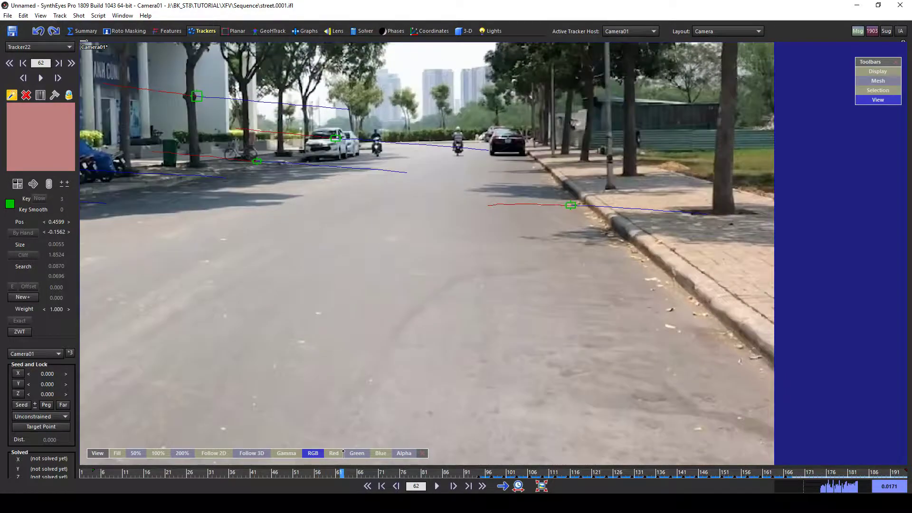
# - Place a tracker on the seam between kerb and pavement tiles at frame 62 and track it to frame 84
pyautogui.scroll(2, 658, 239)
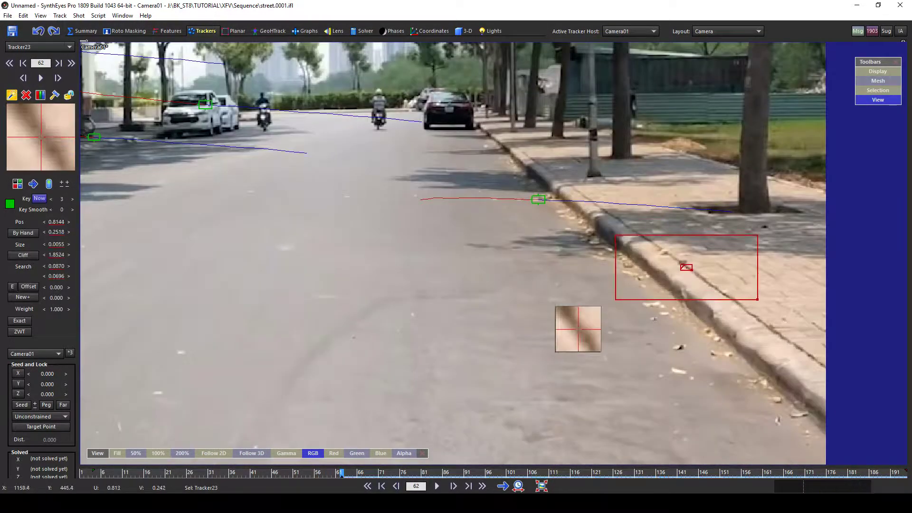
pyautogui.press('d')
pyautogui.press('d')
pyautogui.press('d')
pyautogui.press('d')
pyautogui.press('d')
pyautogui.press('d')
pyautogui.press('d')
pyautogui.press('d')
pyautogui.press('d')
pyautogui.press('d')
pyautogui.press('d')
pyautogui.press('d')
pyautogui.press('d')
pyautogui.press('d')
pyautogui.press('d')
pyautogui.press('d')
pyautogui.press('d')
pyautogui.press('d')
pyautogui.press('d')
pyautogui.press('d')
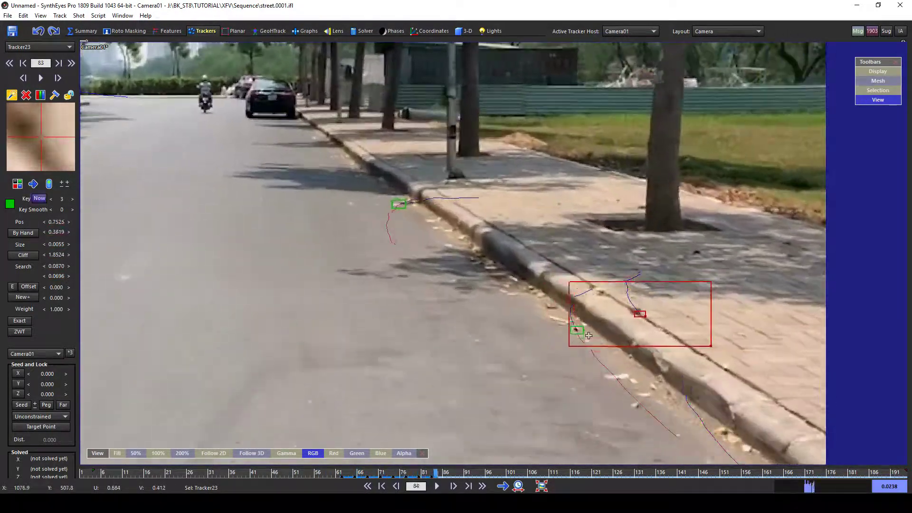
# - Track the kerb seam onward from frame 84 to frame 100 and lock its tracker
pyautogui.scroll(-2, 604, 356)
pyautogui.moveTo(603, 356); pyautogui.dragTo(504, 266, button='middle')
pyautogui.press('d')
pyautogui.press('d')
pyautogui.press('d')
pyautogui.press('d')
pyautogui.press('d')
pyautogui.press('d')
pyautogui.press('d')
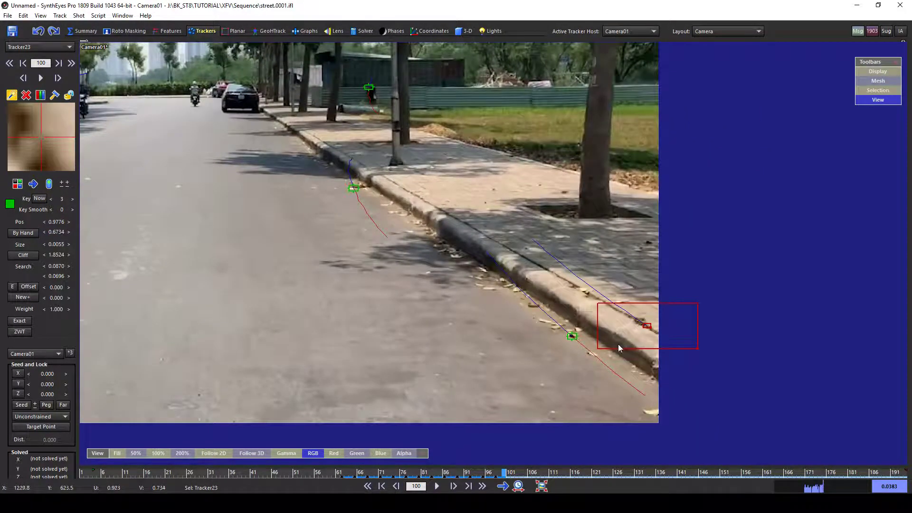
pyautogui.rightClick(649, 340)
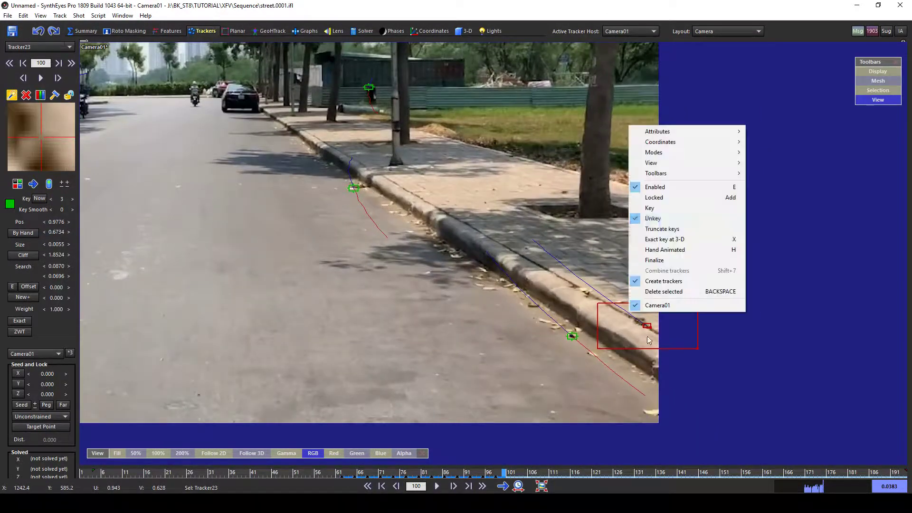
pyautogui.click(687, 197)
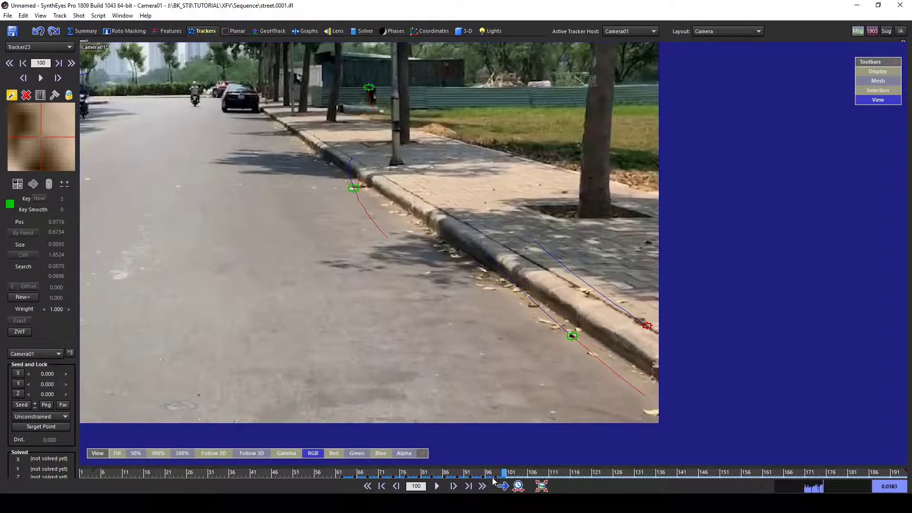
# - Go back to frame 40 and place a tracker on a pale speck in the middle of the road
pyautogui.moveTo(495, 474); pyautogui.dragTo(316, 474)
pyautogui.scroll(-3, 357, 272)
pyautogui.moveTo(357, 272); pyautogui.dragTo(405, 298, button='middle')
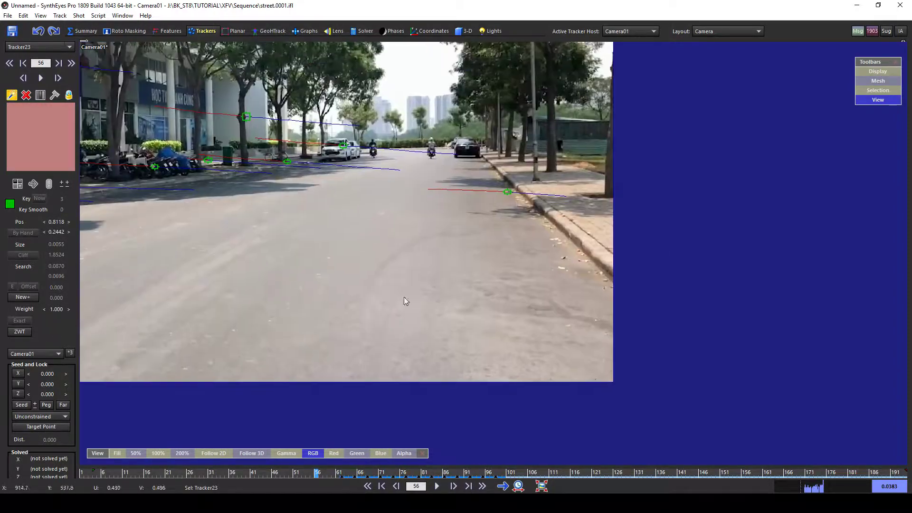
pyautogui.moveTo(311, 474); pyautogui.dragTo(261, 454)
pyautogui.press('Left')
pyautogui.press('Left')
pyautogui.press('Left')
pyautogui.scroll(2, 446, 259)
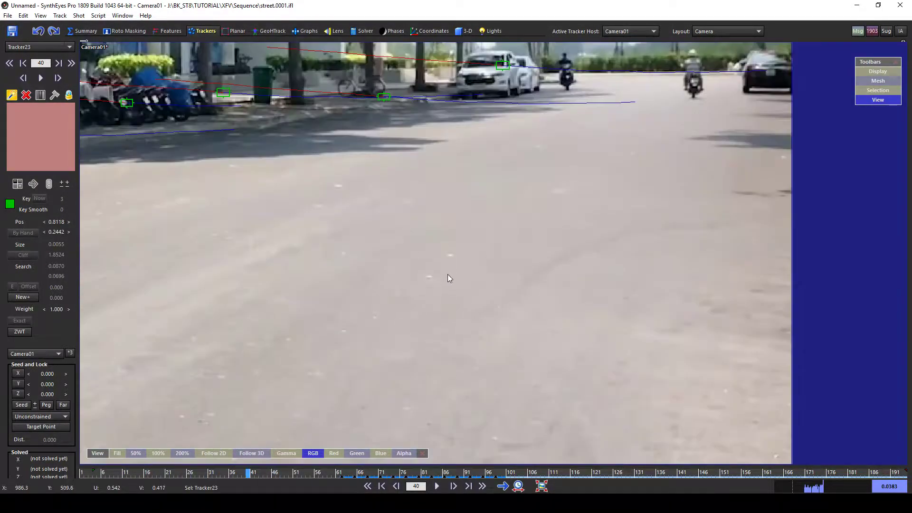
pyautogui.click(455, 259)
# - Track the pale road speck from frame 40 to frame 47 and truncate its keys beyond frame 46
pyautogui.press('Right')
pyautogui.press('Right')
pyautogui.press('Right')
pyautogui.scroll(-2, 459, 257)
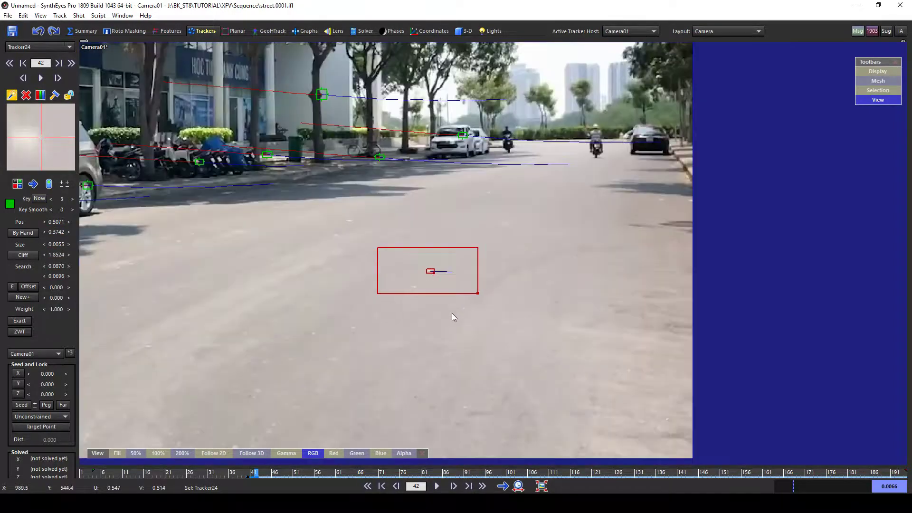
pyautogui.scroll(2, 442, 325)
pyautogui.press('Right')
pyautogui.press('Right')
pyautogui.press('Right')
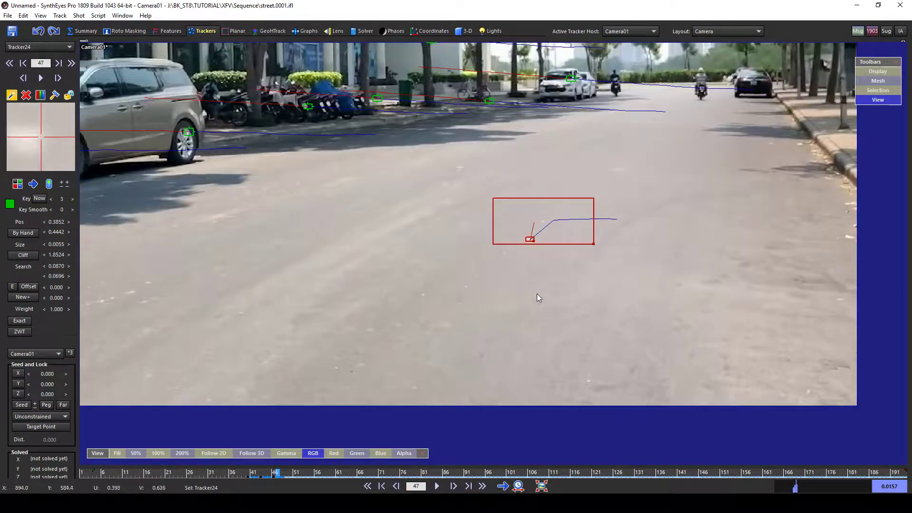
pyautogui.rightClick(551, 212)
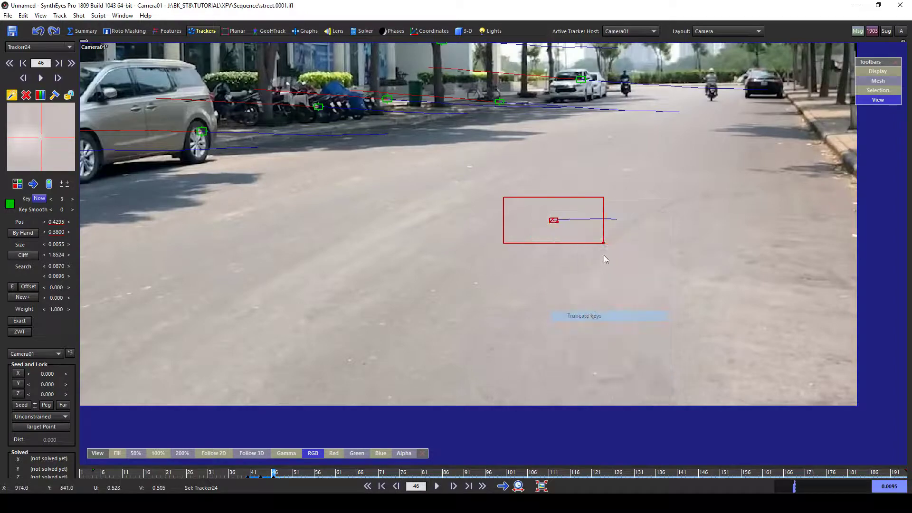
# - Track the pale road speck onward from frame 46 to frame 77
pyautogui.press('Right')
pyautogui.press('Right')
pyautogui.press('Right')
pyautogui.press('Right')
pyautogui.press('Right')
pyautogui.press('Right')
pyautogui.press('Right')
pyautogui.press('Right')
pyautogui.press('Right')
pyautogui.press('Right')
pyautogui.press('Right')
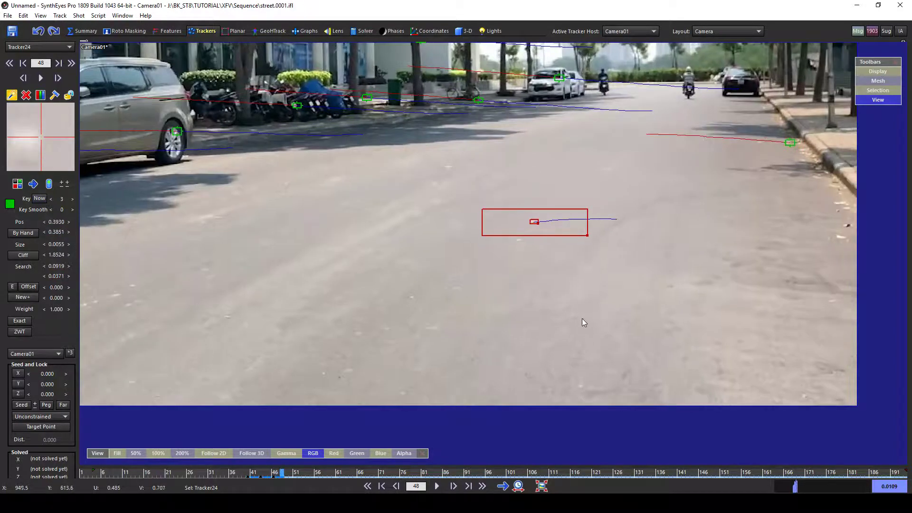
pyautogui.press('Right')
pyautogui.press('Right')
pyautogui.press('Right')
pyautogui.press('Right')
pyautogui.press('Right')
pyautogui.press('Right')
pyautogui.press('Right')
pyautogui.press('Right')
pyautogui.press('Right')
pyautogui.press('Right')
pyautogui.press('Right')
pyautogui.press('Right')
pyautogui.press('Right')
pyautogui.press('Right')
pyautogui.press('Right')
pyautogui.press('Right')
pyautogui.press('Right')
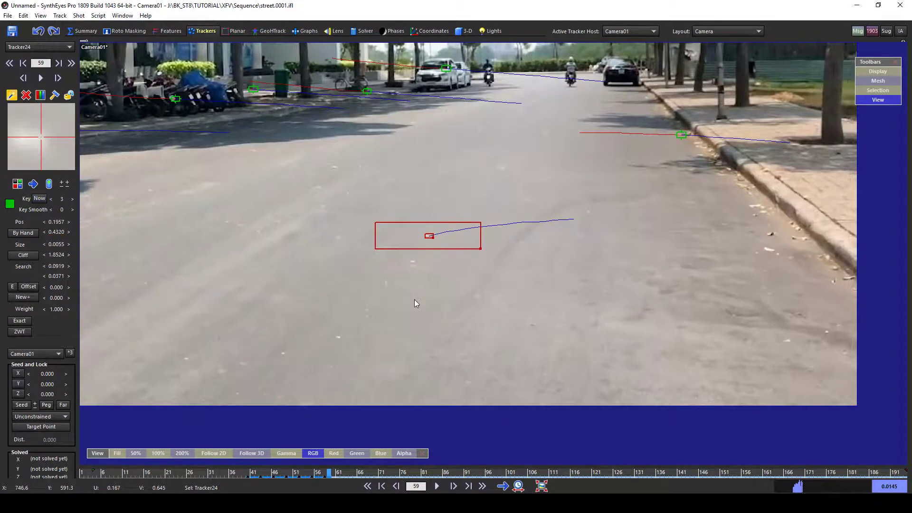
# - Continue tracking the road speck from frame 77 to frame 88, near the image's lower edge, and lock its tracker
pyautogui.scroll(2, 473, 281)
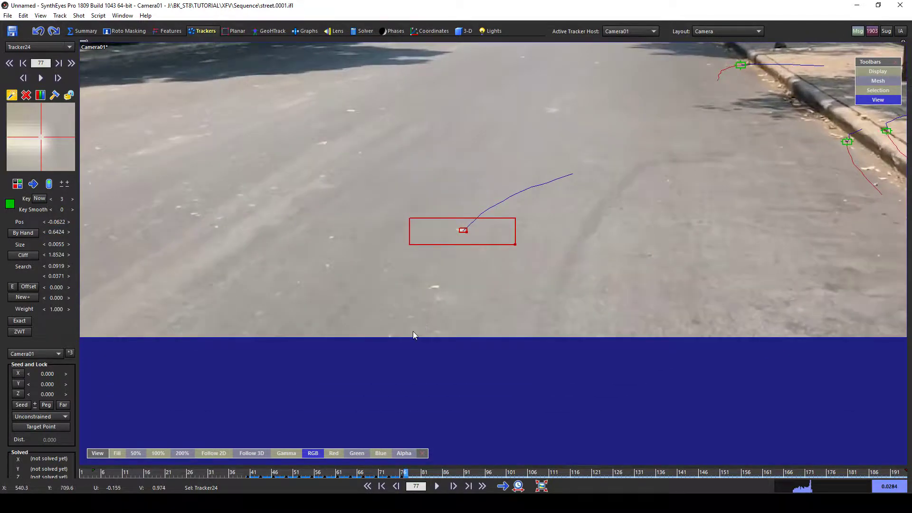
pyautogui.press('Right')
pyautogui.press('Right')
pyautogui.press('Right')
pyautogui.press('Right')
pyautogui.press('Right')
pyautogui.press('Right')
pyautogui.press('Right')
pyautogui.press('Right')
pyautogui.press('Right')
pyautogui.press('Right')
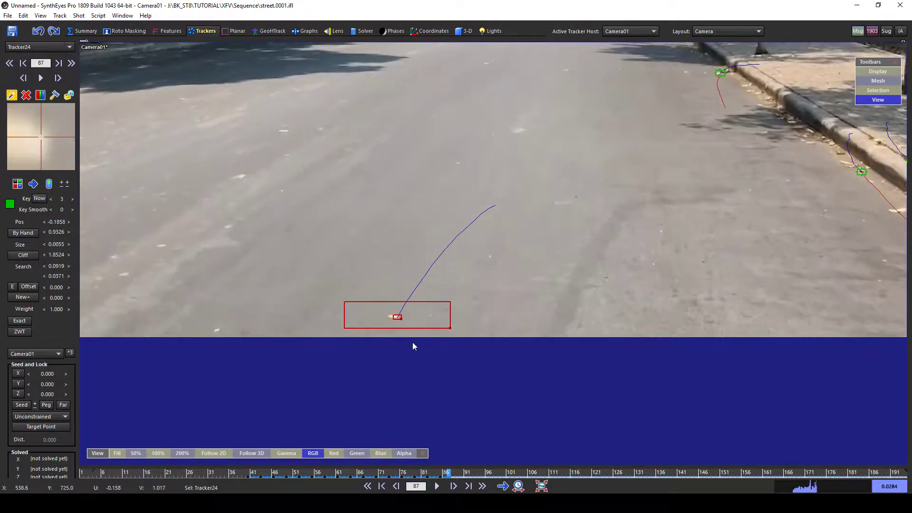
pyautogui.press('Right')
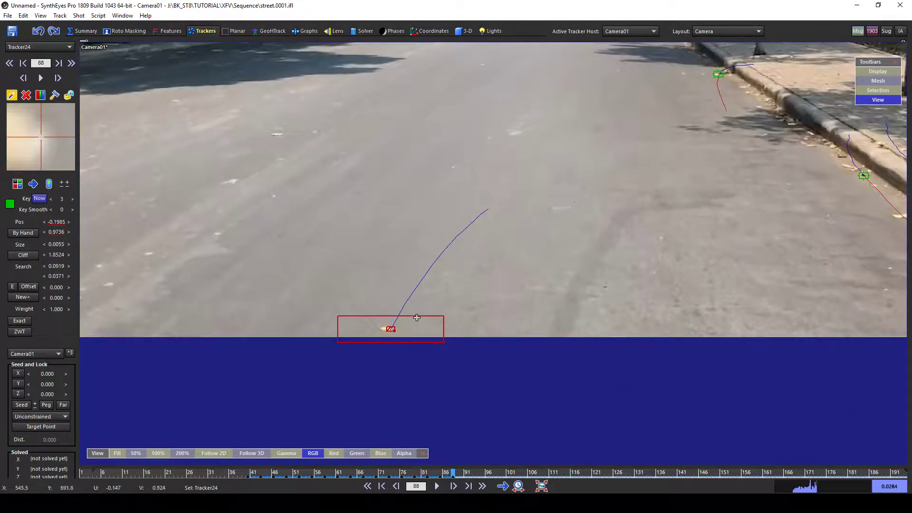
pyautogui.rightClick(392, 325)
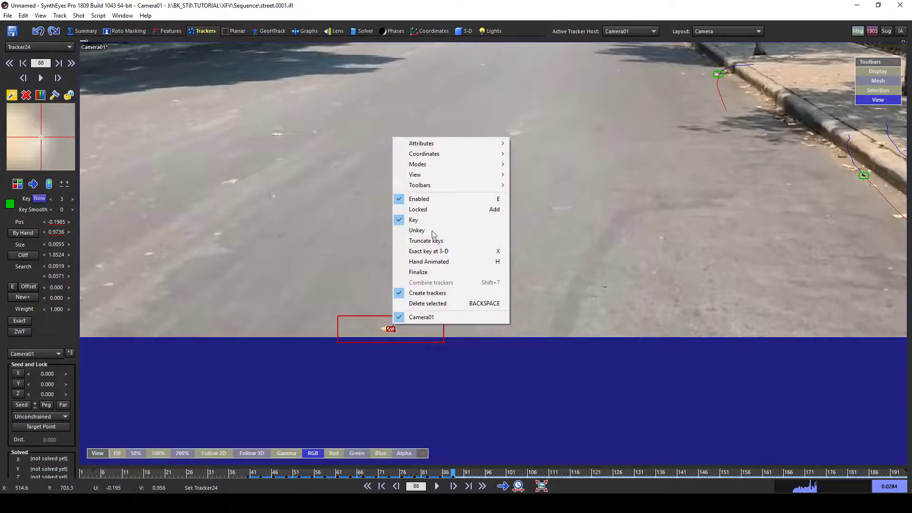
pyautogui.scroll(-2, 564, 190)
pyautogui.moveTo(565, 190); pyautogui.dragTo(459, 296, button='middle')
pyautogui.scroll(1, 446, 301)
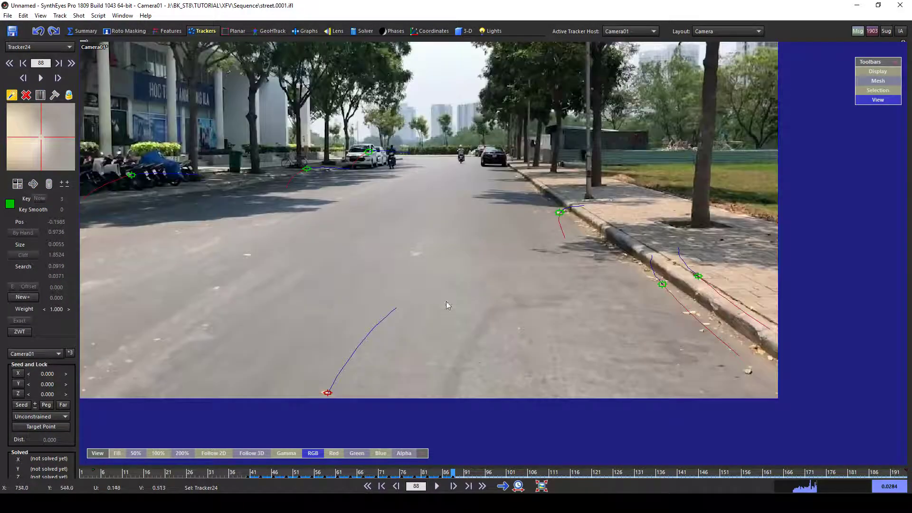
# - Step back through the shot from frame 88 to frame 69 to check the road speck's tracked path
pyautogui.press('Left')
pyautogui.press('Left')
pyautogui.press('Left')
pyautogui.press('Left')
pyautogui.press('Left')
pyautogui.press('Left')
pyautogui.press('Left')
pyautogui.press('Left')
pyautogui.press('Left')
pyautogui.press('Left')
pyautogui.press('Left')
pyautogui.press('Left')
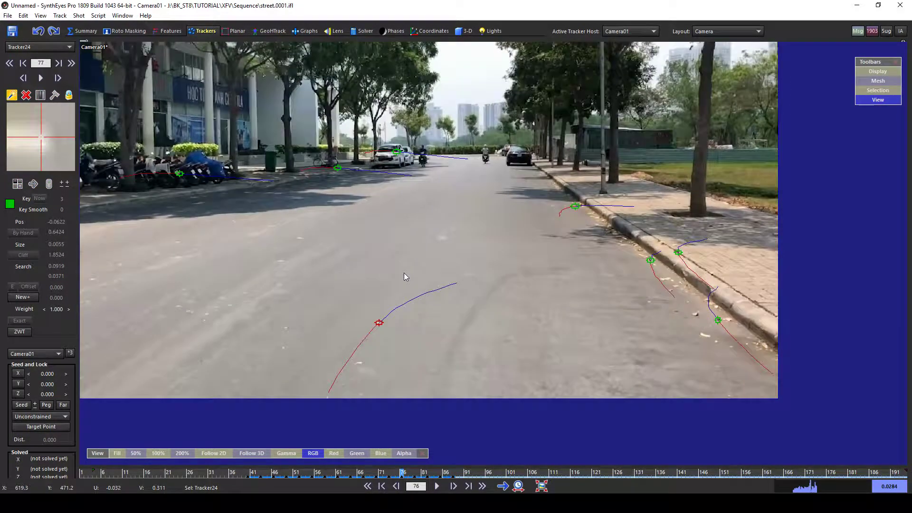
pyautogui.press('Left')
pyautogui.press('Left')
pyautogui.press('Left')
pyautogui.press('Left')
pyautogui.press('Left')
pyautogui.press('Left')
pyautogui.press('Left')
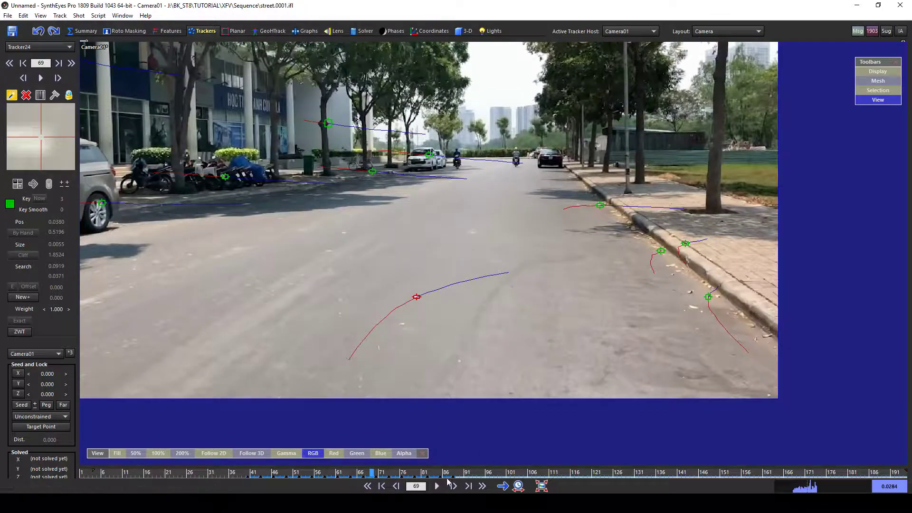
# - Go back to frame 42 and place a tracker on the dark object against the building wall behind the green bin
pyautogui.moveTo(371, 473)
pyautogui.mouseDown()
pyautogui.moveTo(313, 468)
pyautogui.moveTo(262, 443)
pyautogui.mouseUp()
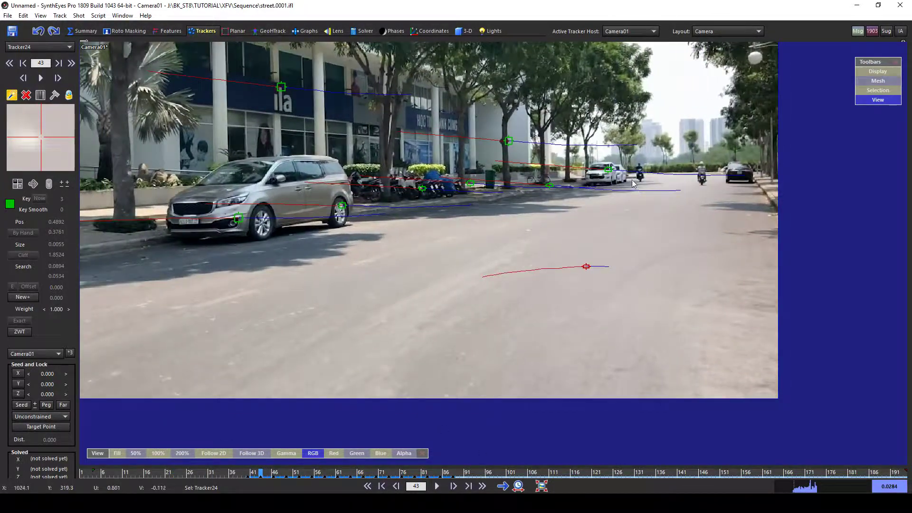
pyautogui.scroll(2, 570, 214)
pyautogui.press('Left')
pyautogui.scroll(1, 460, 231)
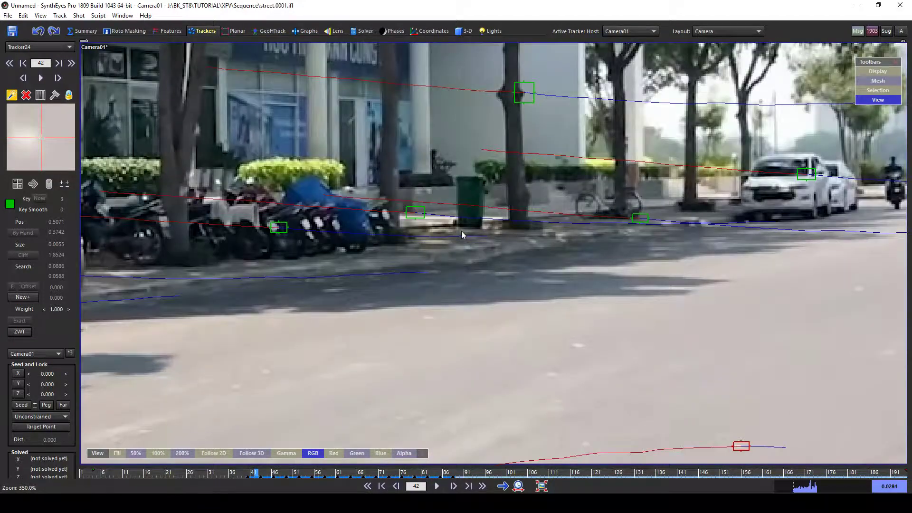
pyautogui.scroll(-2, 461, 231)
pyautogui.moveTo(460, 231); pyautogui.dragTo(436, 202, button='middle')
pyautogui.scroll(3, 418, 176)
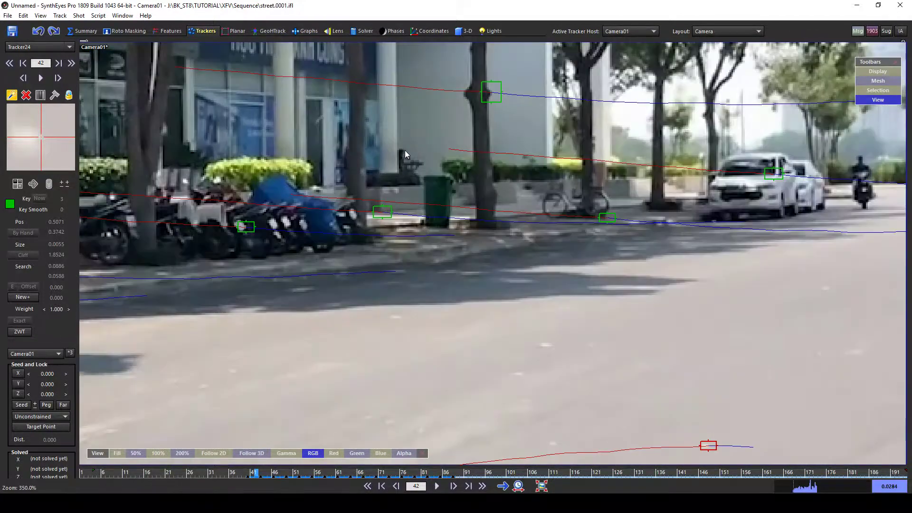
pyautogui.click(404, 150)
pyautogui.moveTo(405, 150); pyautogui.dragTo(403, 150)
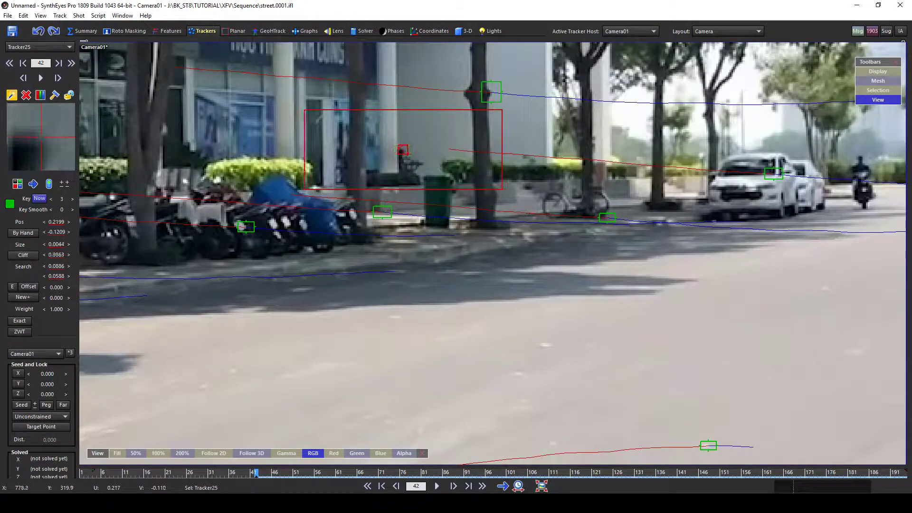
# - Track the dark object by the building wall from frame 42 to frame 77
pyautogui.press('Right')
pyautogui.press('Right')
pyautogui.press('Right')
pyautogui.press('Right')
pyautogui.press('Right')
pyautogui.press('Right')
pyautogui.press('Right')
pyautogui.press('Right')
pyautogui.press('Right')
pyautogui.press('Right')
pyautogui.press('Right')
pyautogui.press('Right')
pyautogui.press('Right')
pyautogui.press('Right')
pyautogui.press('Right')
pyautogui.press('Right')
pyautogui.press('Right')
pyautogui.press('Right')
pyautogui.press('Right')
pyautogui.press('Right')
pyautogui.scroll(-3, 403, 179)
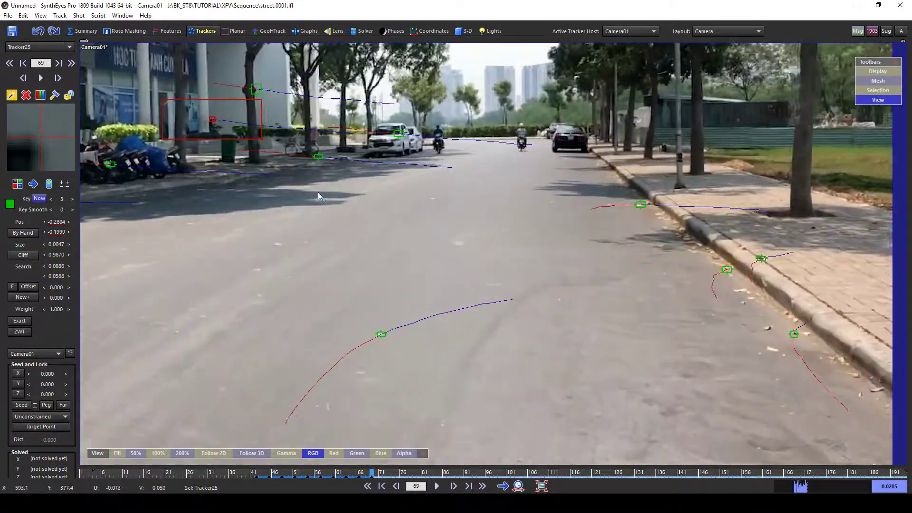
pyautogui.scroll(-1, 318, 192)
pyautogui.press('Right')
pyautogui.press('Right')
pyautogui.press('Right')
pyautogui.press('Right')
pyautogui.press('Right')
pyautogui.press('Right')
pyautogui.press('Right')
pyautogui.press('Right')
pyautogui.press('Right')
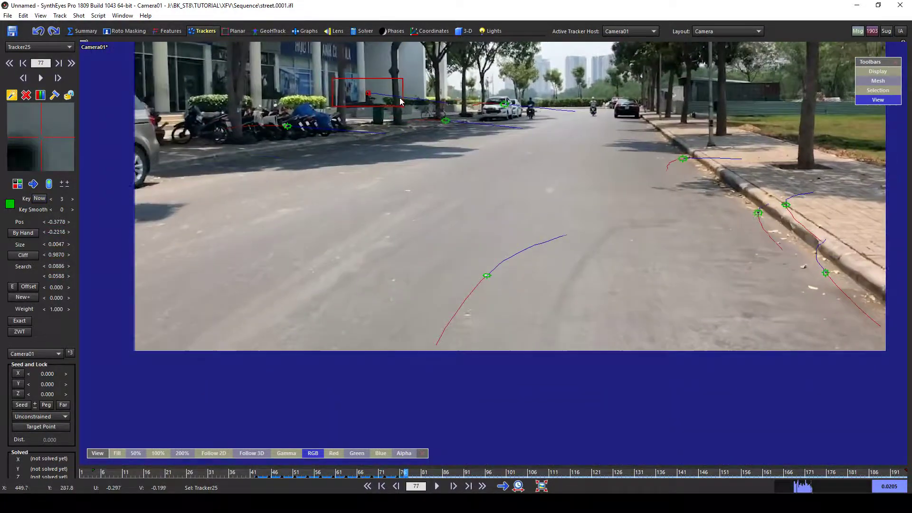
# - Continue tracking the dark object above the green bin from frame 77 to frame 120
pyautogui.press('Right')
pyautogui.press('Right')
pyautogui.press('Right')
pyautogui.press('Right')
pyautogui.press('Right')
pyautogui.press('Right')
pyautogui.press('Right')
pyautogui.press('Right')
pyautogui.press('Right')
pyautogui.press('Right')
pyautogui.press('Right')
pyautogui.press('Right')
pyautogui.press('Right')
pyautogui.press('Right')
pyautogui.press('Right')
pyautogui.press('Right')
pyautogui.press('Right')
pyautogui.press('Right')
pyautogui.press('Right')
pyautogui.press('Right')
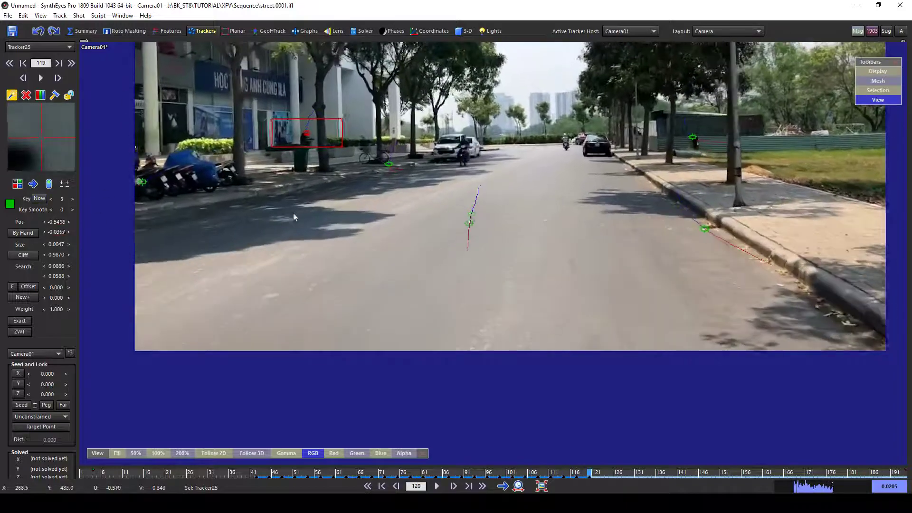
# - Review the dark object's tracked path backward through frame 124 to frame 101, and return to frame 124
pyautogui.press('Left')
pyautogui.press('Left')
pyautogui.press('Left')
pyautogui.press('Left')
pyautogui.press('Left')
pyautogui.press('Left')
pyautogui.press('Left')
pyautogui.press('Left')
pyautogui.press('Left')
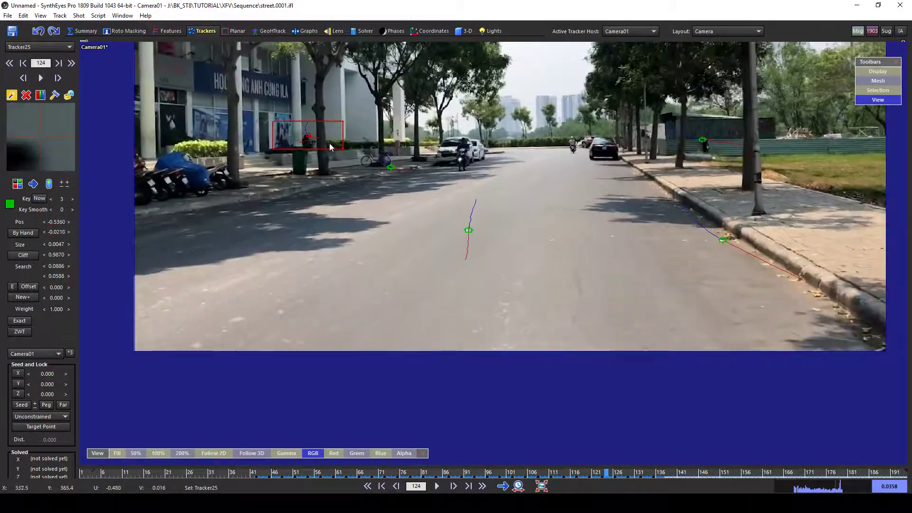
pyautogui.press('Left')
pyautogui.press('Left')
pyautogui.press('Left')
pyautogui.press('Left')
pyautogui.press('Left')
pyautogui.press('Left')
pyautogui.press('Left')
pyautogui.press('Left')
pyautogui.press('Left')
pyautogui.press('Left')
pyautogui.press('Left')
pyautogui.press('Left')
pyautogui.press('Left')
pyautogui.press('Left')
pyautogui.press('Left')
pyautogui.press('Left')
pyautogui.press('Left')
pyautogui.press('Left')
pyautogui.press('Left')
pyautogui.press('Left')
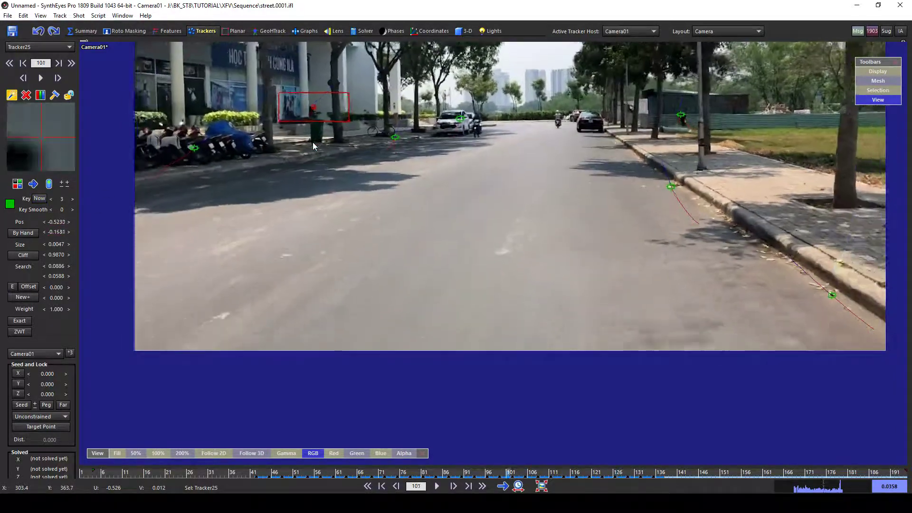
pyautogui.click(505, 485)
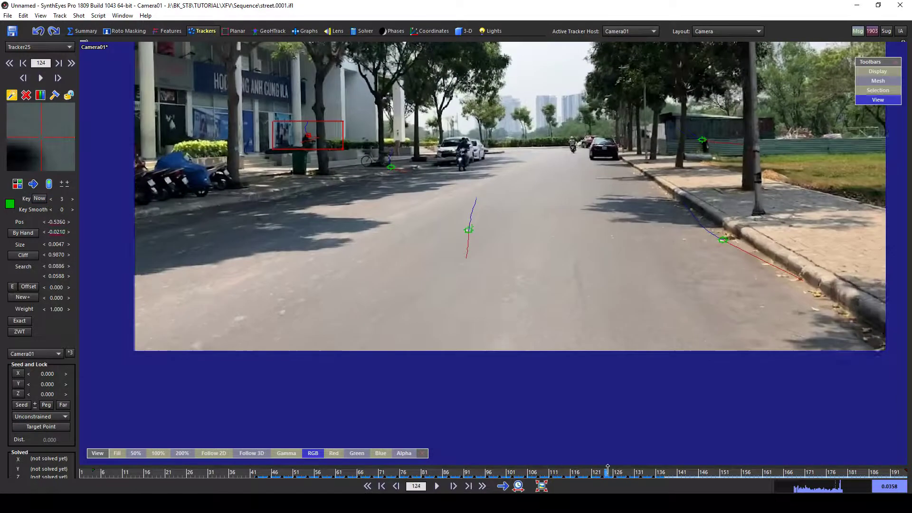
# - Truncate the keys of the selected tracker beside the green bin at frame 130, and lock the tracker
pyautogui.press(',')
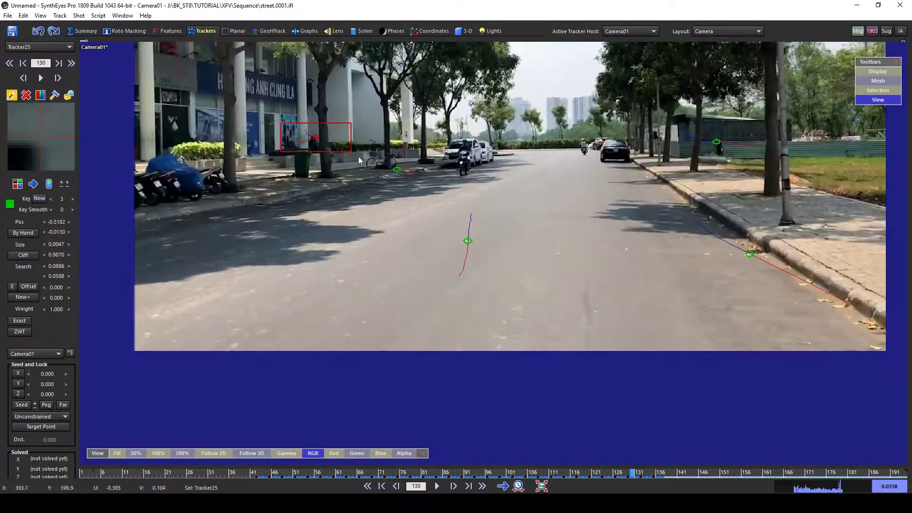
pyautogui.rightClick(321, 134)
pyautogui.click(384, 237)
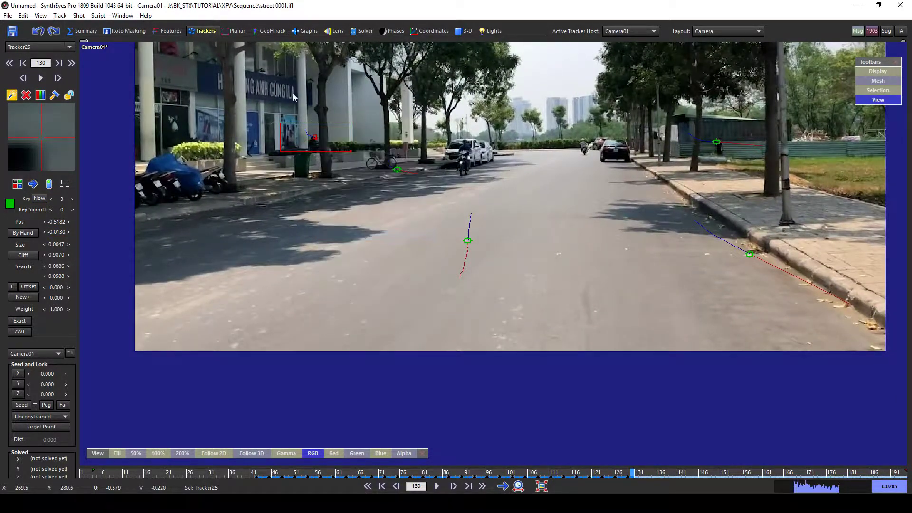
pyautogui.rightClick(316, 134)
pyautogui.click(356, 207)
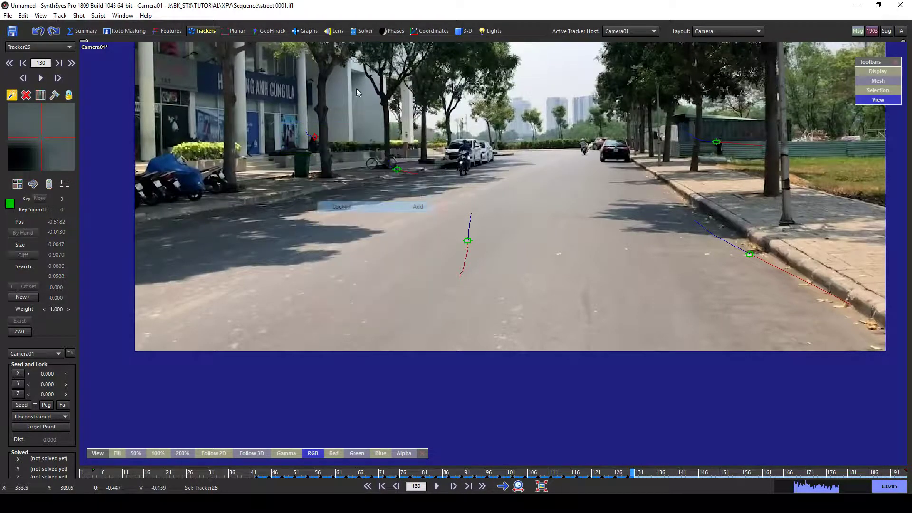
# - Go back to frame 92 and place a new tracker on the dark mark on the white column behind the bicycle
pyautogui.press(',')
pyautogui.press(',')
pyautogui.press(',')
pyautogui.press(',')
pyautogui.press(',')
pyautogui.press(',')
pyautogui.press(',')
pyautogui.press(',')
pyautogui.press(',')
pyautogui.press(',')
pyautogui.press(',')
pyautogui.press(',')
pyautogui.press(',')
pyautogui.press(',')
pyautogui.press(',')
pyautogui.press(',')
pyautogui.press(',')
pyautogui.press(',')
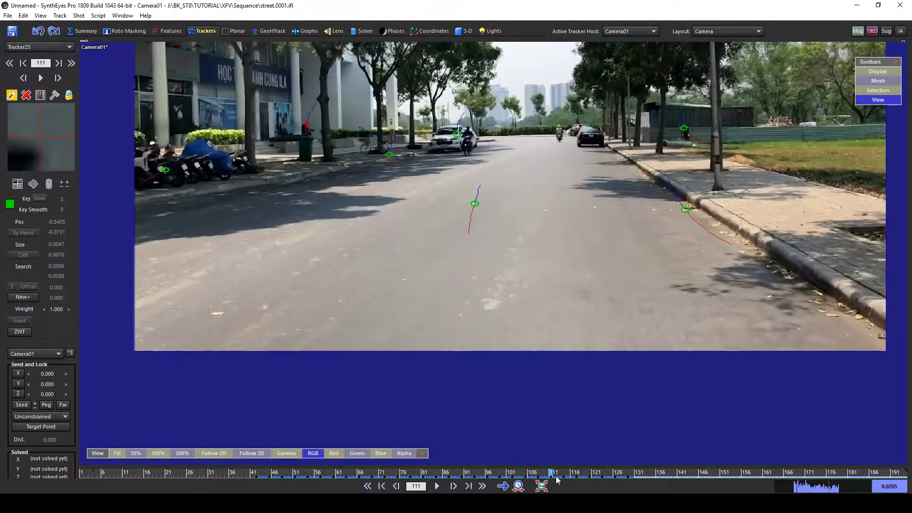
pyautogui.press(',')
pyautogui.press(',')
pyautogui.press(',')
pyautogui.press(',')
pyautogui.press(',')
pyautogui.press(',')
pyautogui.press(',')
pyautogui.press(',')
pyautogui.press(',')
pyautogui.press(',')
pyautogui.press(',')
pyautogui.press(',')
pyautogui.press(',')
pyautogui.press(',')
pyautogui.press(',')
pyautogui.press(',')
pyautogui.scroll(2, 382, 106)
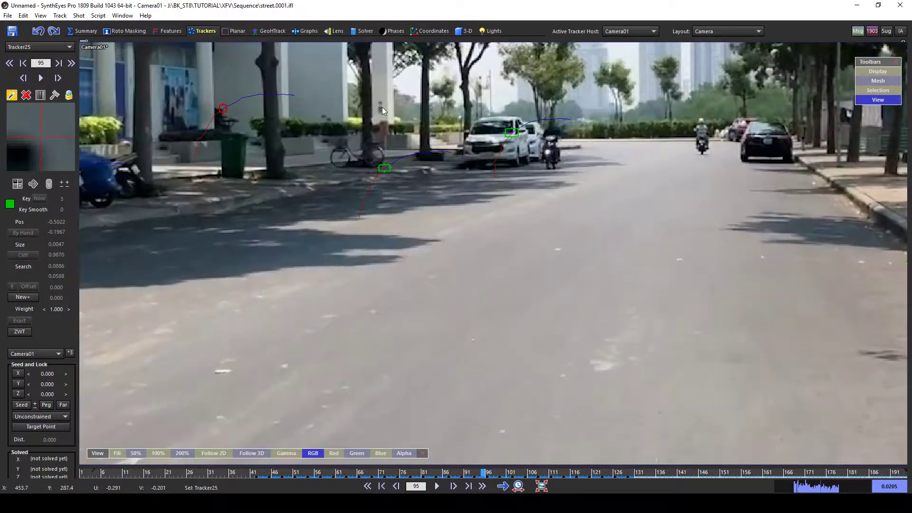
pyautogui.press(',')
pyautogui.press(',')
pyautogui.press(',')
pyautogui.click(391, 94)
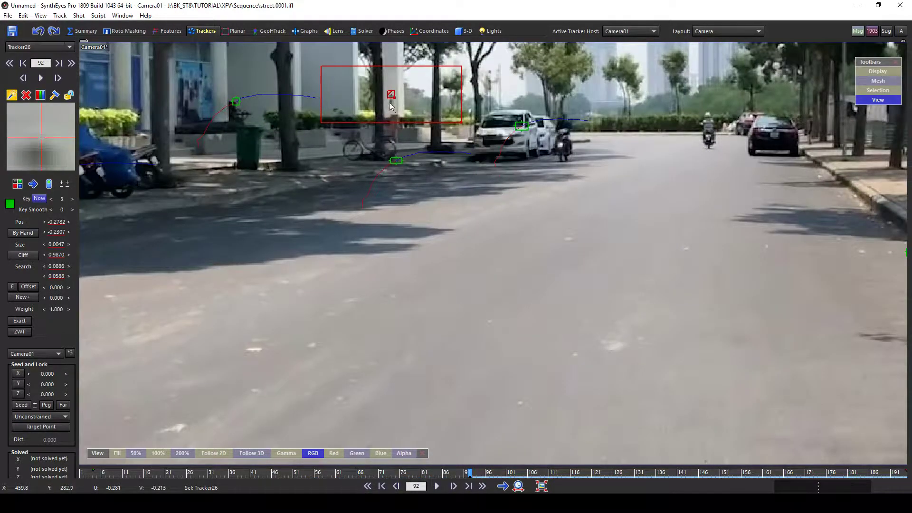
# - Track the new column tracker forward through the shot to frame 177
pyautogui.press('.')
pyautogui.press('.')
pyautogui.press('.')
pyautogui.press('.')
pyautogui.press('.')
pyautogui.press('.')
pyautogui.press('.')
pyautogui.press('.')
pyautogui.press('.')
pyautogui.press('.')
pyautogui.press('.')
pyautogui.press('.')
pyautogui.press('.')
pyautogui.press('.')
pyautogui.press('.')
pyautogui.press('.')
pyautogui.press('.')
pyautogui.press('.')
pyautogui.press('.')
pyautogui.press('.')
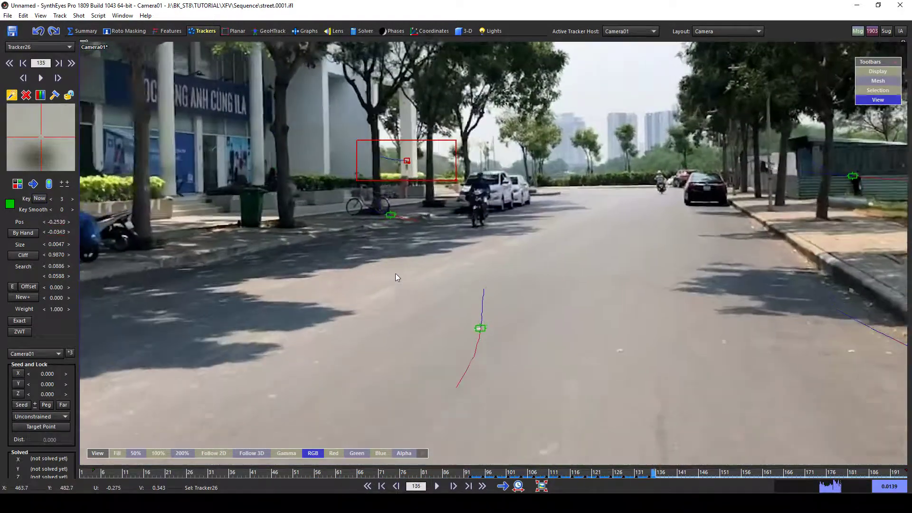
pyautogui.press('.')
pyautogui.press('.')
pyautogui.press('.')
pyautogui.press('.')
pyautogui.press('.')
pyautogui.press('.')
pyautogui.press('.')
pyautogui.press('.')
pyautogui.press('.')
pyautogui.press('.')
pyautogui.press('.')
pyautogui.press('.')
pyautogui.press('.')
pyautogui.press('.')
pyautogui.press('.')
pyautogui.press('.')
pyautogui.press('.')
pyautogui.press('.')
pyautogui.press('.')
pyautogui.press('.')
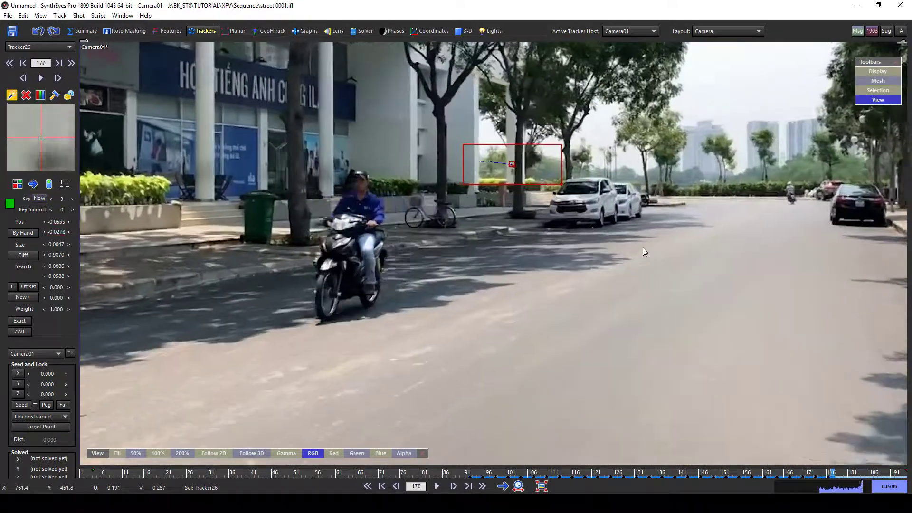
# - Truncate the column tracker's keys at frame 171 and lock the tracker
pyautogui.press(',')
pyautogui.press(',')
pyautogui.press(',')
pyautogui.press(',')
pyautogui.press(',')
pyautogui.press(',')
pyautogui.rightClick(497, 161)
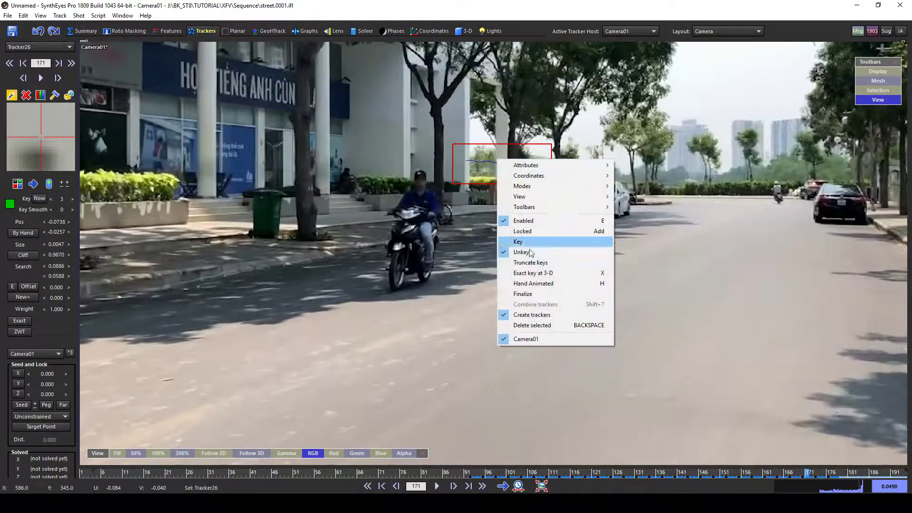
pyautogui.click(538, 262)
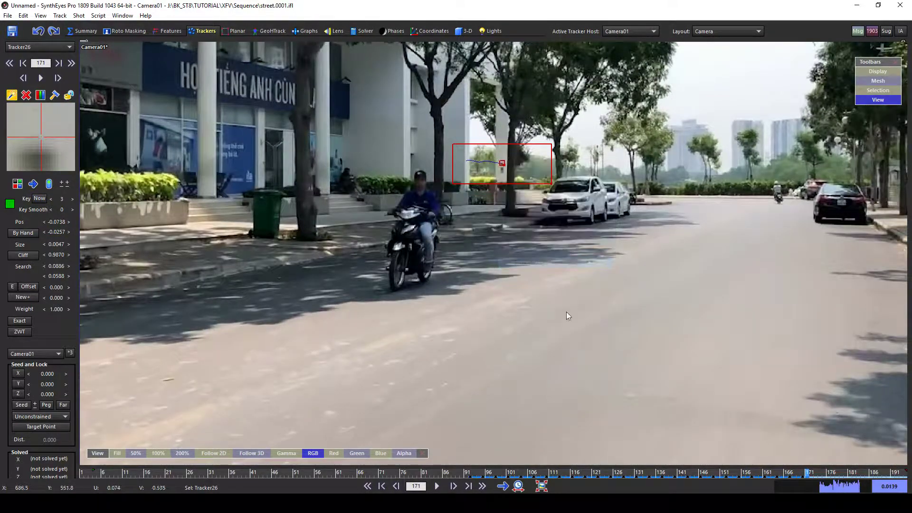
pyautogui.rightClick(508, 172)
pyautogui.click(544, 241)
# - Go back to frame 89 and place a new tracker on the light speck on the road by the curb, behind the black car
pyautogui.scroll(-2, 517, 273)
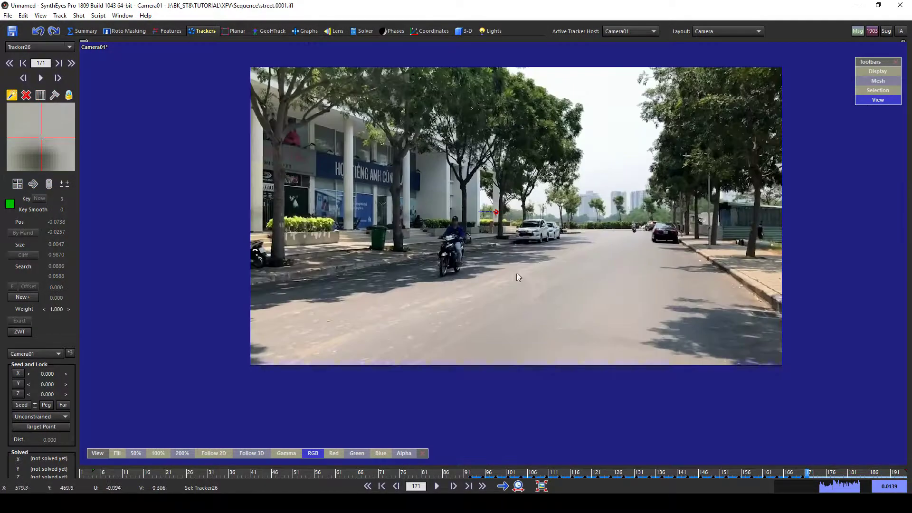
pyautogui.scroll(3, 600, 278)
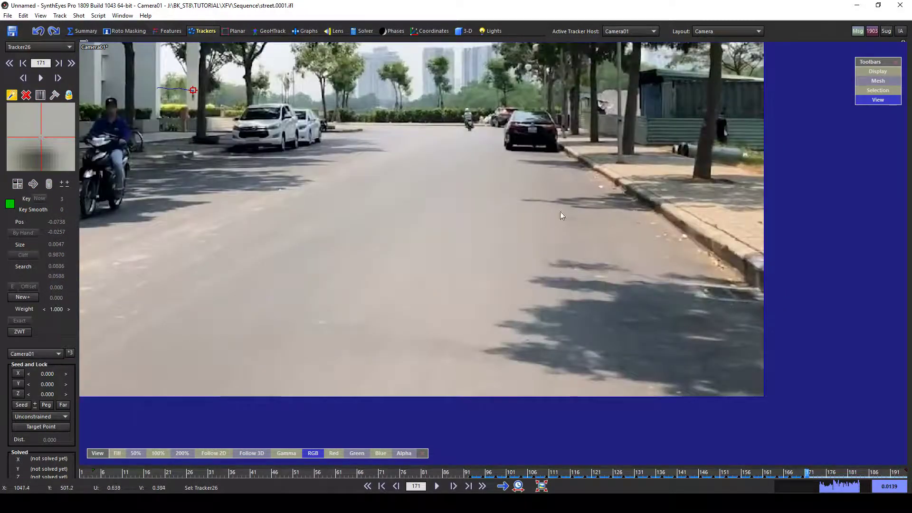
pyautogui.scroll(-3, 562, 215)
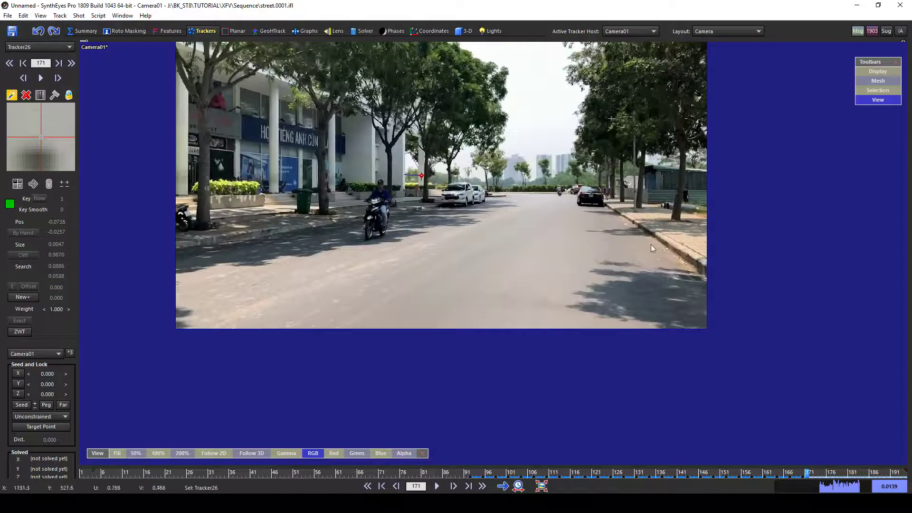
pyautogui.scroll(2, 608, 239)
pyautogui.press('s')
pyautogui.press('s')
pyautogui.press('s')
pyautogui.press('s')
pyautogui.press('s')
pyautogui.press('s')
pyautogui.press('s')
pyautogui.press('s')
pyautogui.press('s')
pyautogui.press('s')
pyautogui.press('s')
pyautogui.press('s')
pyautogui.press('s')
pyautogui.press('s')
pyautogui.press('s')
pyautogui.press('s')
pyautogui.press('s')
pyautogui.press('s')
pyautogui.press('s')
pyautogui.press('s')
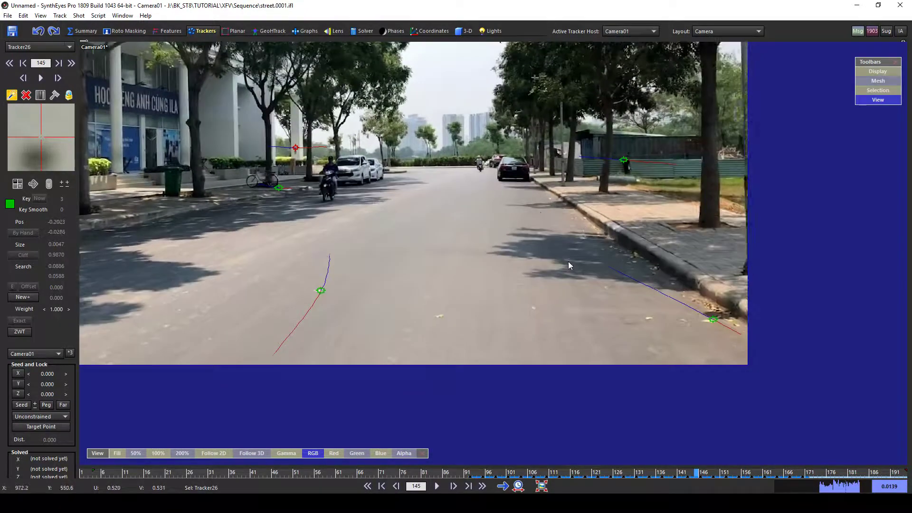
pyautogui.scroll(4, 568, 262)
pyautogui.press('s')
pyautogui.press('s')
pyautogui.press('s')
pyautogui.press('s')
pyautogui.press('s')
pyautogui.press('s')
pyautogui.press('s')
pyautogui.press('s')
pyautogui.press('s')
pyautogui.press('s')
pyautogui.press('s')
pyautogui.press('s')
pyautogui.press('s')
pyautogui.press('s')
pyautogui.press('s')
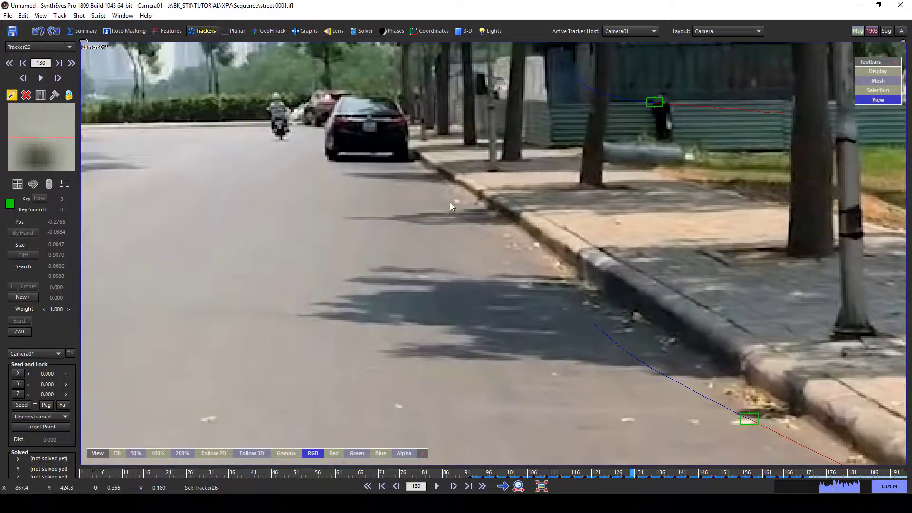
pyautogui.press('s')
pyautogui.press('s')
pyautogui.press('s')
pyautogui.press('s')
pyautogui.press('s')
pyautogui.press('s')
pyautogui.press('s')
pyautogui.press('s')
pyautogui.press('s')
pyautogui.press('s')
pyautogui.press('s')
pyautogui.press('s')
pyautogui.press('s')
pyautogui.press('s')
pyautogui.press('s')
pyautogui.press('s')
pyautogui.press('s')
pyautogui.press('s')
pyautogui.press('s')
pyautogui.press('s')
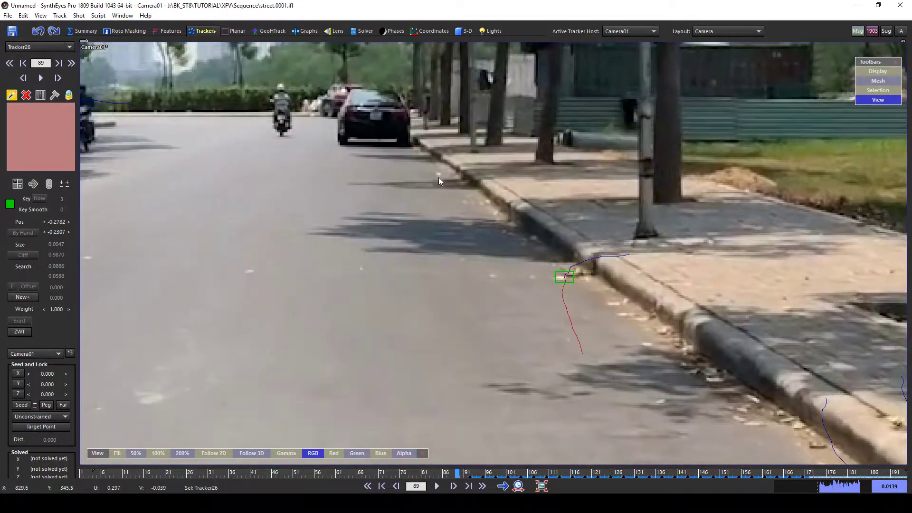
pyautogui.click(439, 178)
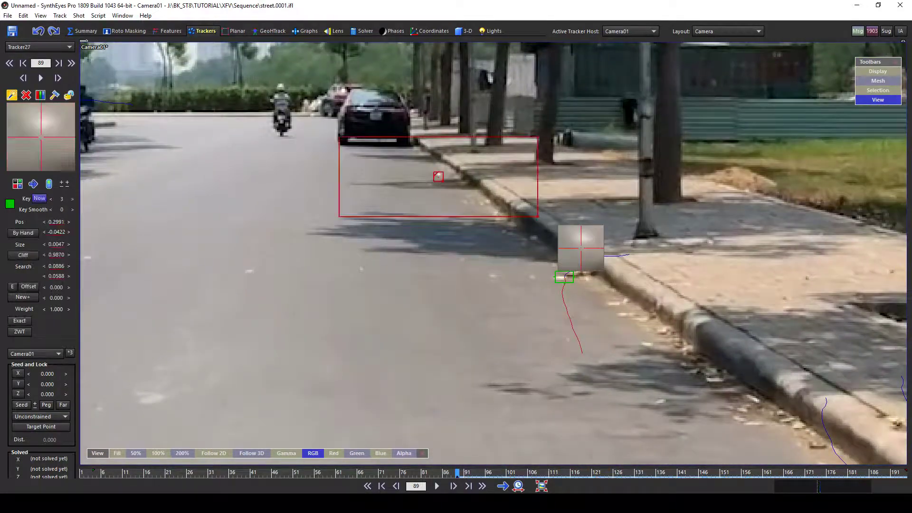
# - Track the curbside road-speck tracker forward from frame 89 to frame 194 and lock the tracker
pyautogui.press('d')
pyautogui.press('d')
pyautogui.press('d')
pyautogui.press('d')
pyautogui.press('d')
pyautogui.press('d')
pyautogui.scroll(-4, 466, 229)
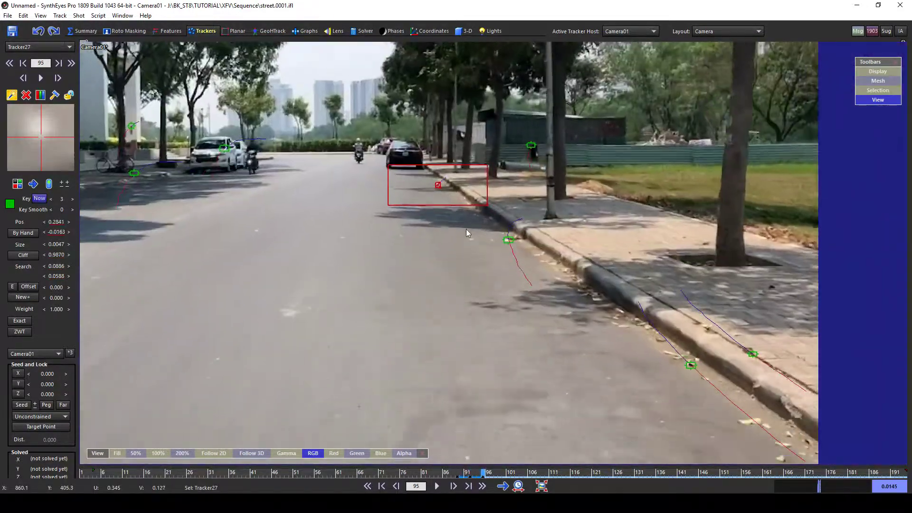
pyautogui.press('d')
pyautogui.press('d')
pyautogui.press('d')
pyautogui.press('d')
pyautogui.press('d')
pyautogui.press('d')
pyautogui.press('d')
pyautogui.press('d')
pyautogui.press('d')
pyautogui.press('d')
pyautogui.press('d')
pyautogui.press('d')
pyautogui.press('d')
pyautogui.press('d')
pyautogui.press('d')
pyautogui.press('d')
pyautogui.press('d')
pyautogui.press('d')
pyautogui.press('d')
pyautogui.press('d')
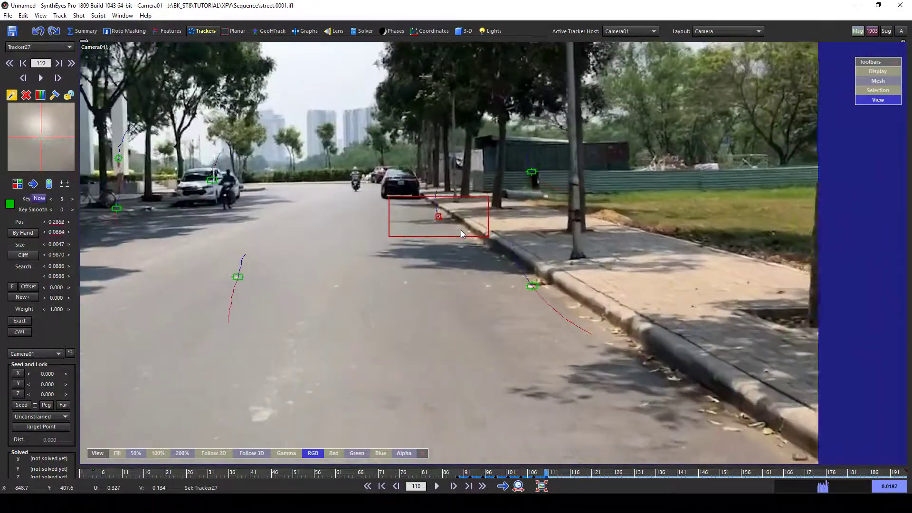
pyautogui.press('d')
pyautogui.press('d')
pyautogui.press('d')
pyautogui.press('d')
pyautogui.press('d')
pyautogui.press('d')
pyautogui.press('d')
pyautogui.press('d')
pyautogui.press('d')
pyautogui.press('d')
pyautogui.press('d')
pyautogui.press('d')
pyautogui.press('d')
pyautogui.press('d')
pyautogui.press('d')
pyautogui.press('d')
pyautogui.press('d')
pyautogui.press('d')
pyautogui.press('d')
pyautogui.press('d')
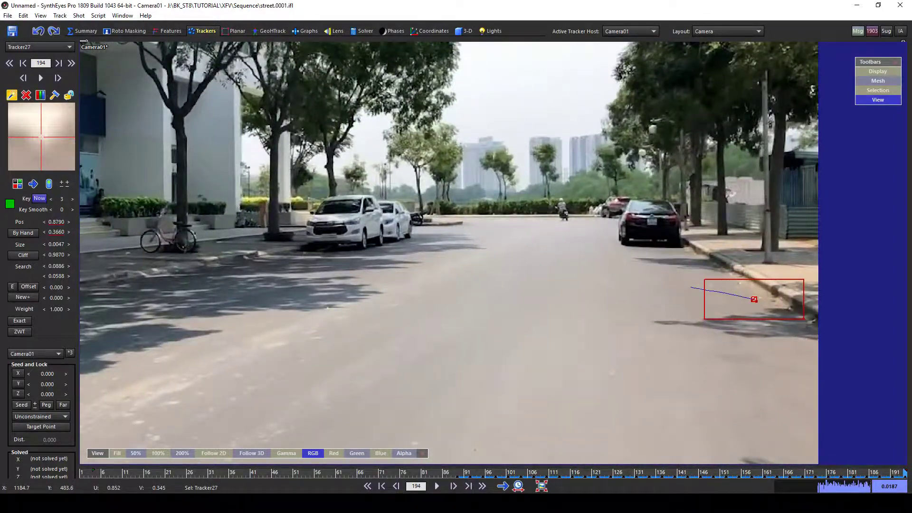
pyautogui.rightClick(740, 292)
pyautogui.click(765, 367)
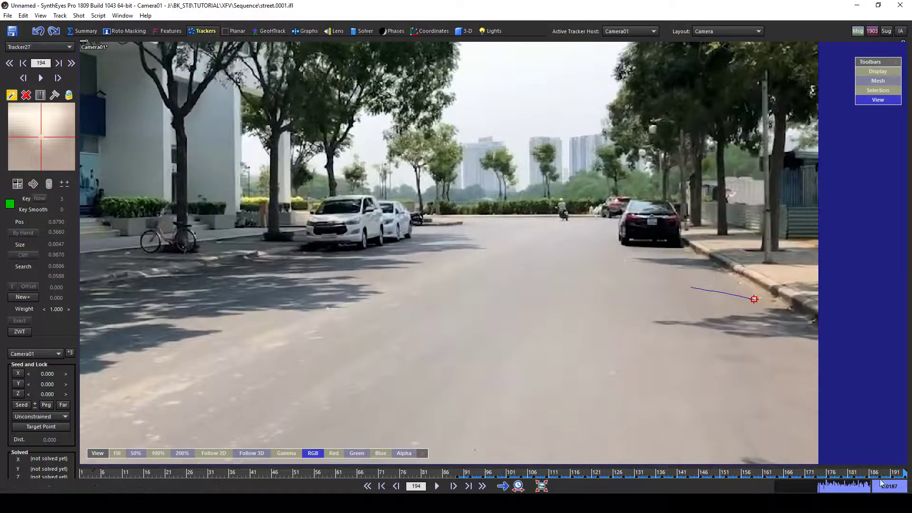
# - Examine the footage and existing tracker paths around frames 83 to 93 for another feature to track
pyautogui.moveTo(882, 484); pyautogui.dragTo(453, 441)
pyautogui.moveTo(484, 477)
pyautogui.mouseDown()
pyautogui.moveTo(451, 473)
pyautogui.moveTo(474, 471)
pyautogui.mouseUp()
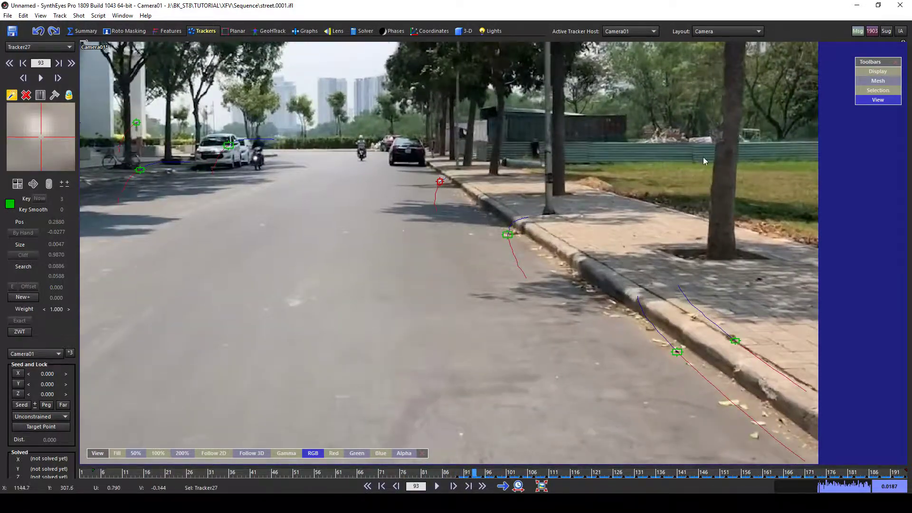
pyautogui.press('s')
pyautogui.press('s')
pyautogui.press('s')
pyautogui.press('s')
pyautogui.press('s')
pyautogui.press('s')
pyautogui.press('s')
pyautogui.press('s')
pyautogui.press('s')
pyautogui.press('s')
pyautogui.press('s')
pyautogui.press('s')
pyautogui.press('s')
pyautogui.press('s')
pyautogui.press('s')
pyautogui.press('s')
pyautogui.press('s')
pyautogui.press('s')
pyautogui.press('s')
pyautogui.press('d')
pyautogui.press('d')
pyautogui.press('d')
pyautogui.press('d')
pyautogui.press('d')
pyautogui.press('d')
pyautogui.press('d')
pyautogui.press('d')
pyautogui.press('d')
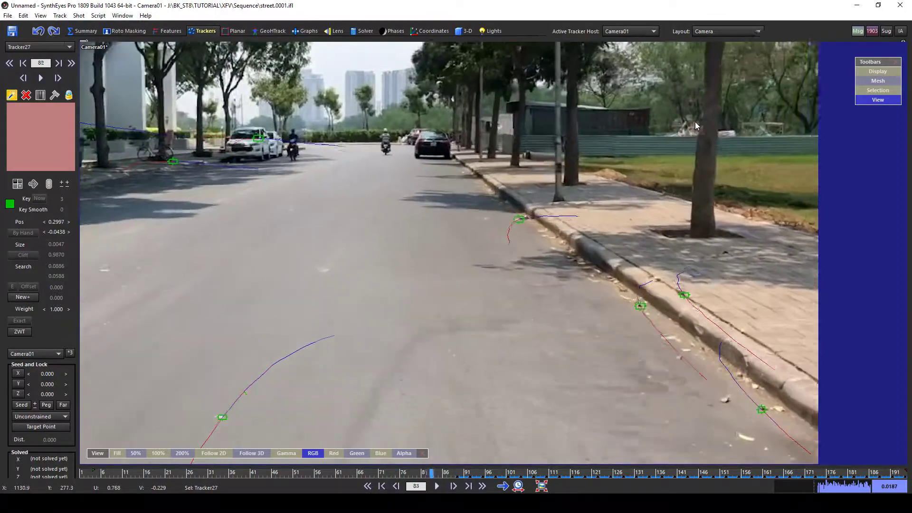
pyautogui.press('d')
pyautogui.press('d')
pyautogui.press('d')
pyautogui.press('d')
pyautogui.moveTo(452, 477)
pyautogui.mouseDown()
pyautogui.moveTo(321, 469)
pyautogui.moveTo(450, 467)
pyautogui.mouseUp()
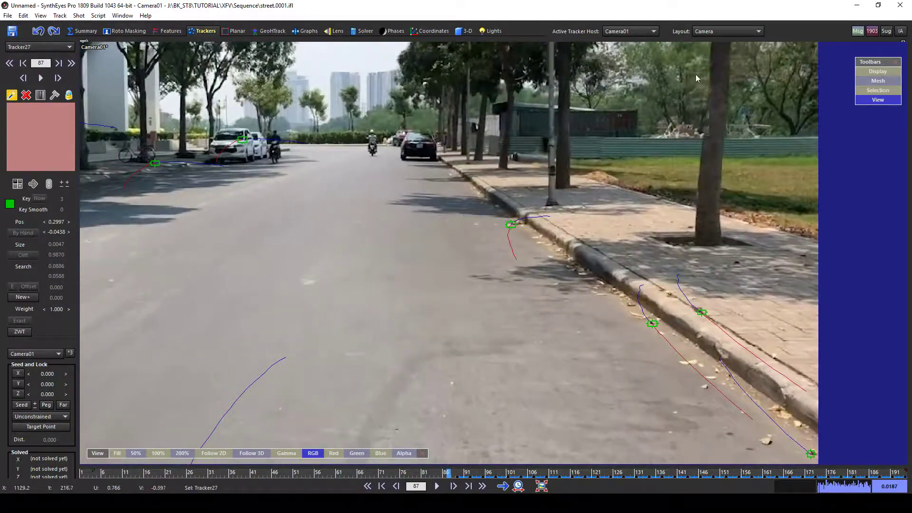
# - Go back to frame 65 and place a new tracker on the dark spot in the rubble pile behind the green fence
pyautogui.scroll(3, 695, 74)
pyautogui.moveTo(699, 121); pyautogui.dragTo(669, 167, button='middle')
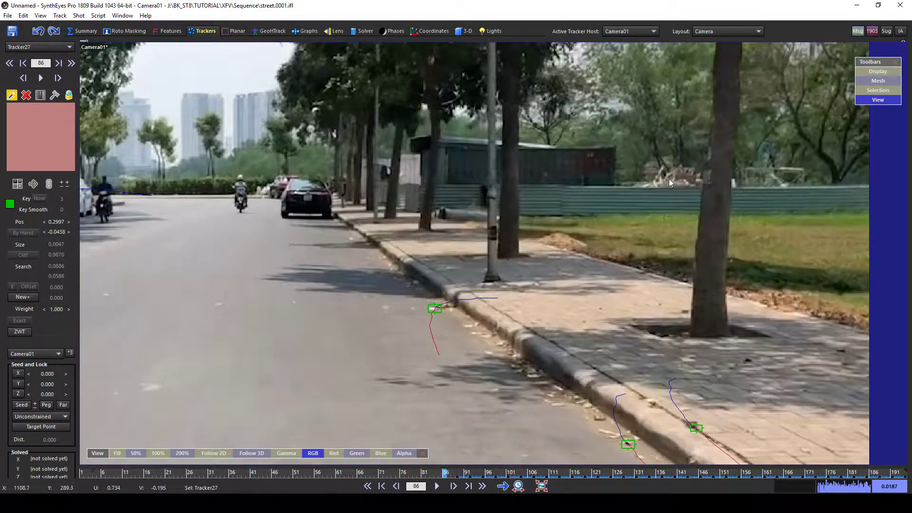
pyautogui.moveTo(447, 471); pyautogui.dragTo(357, 471)
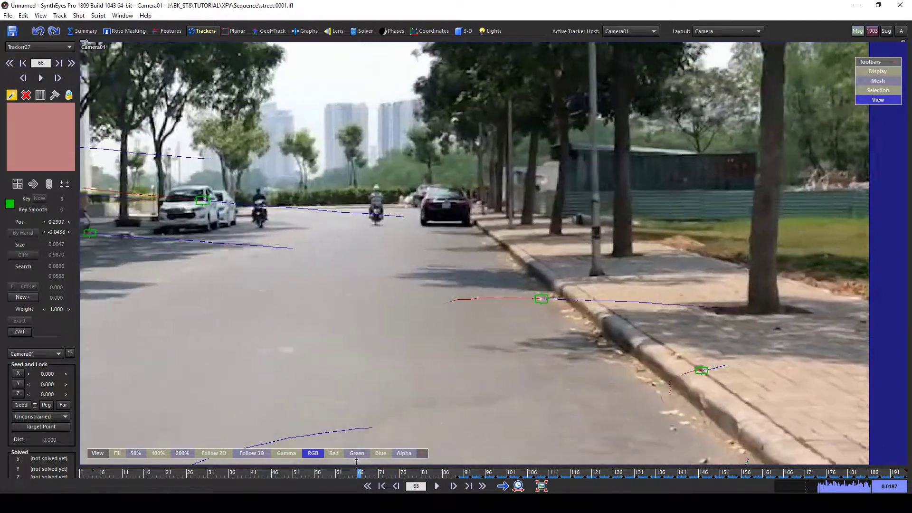
pyautogui.scroll(2, 796, 208)
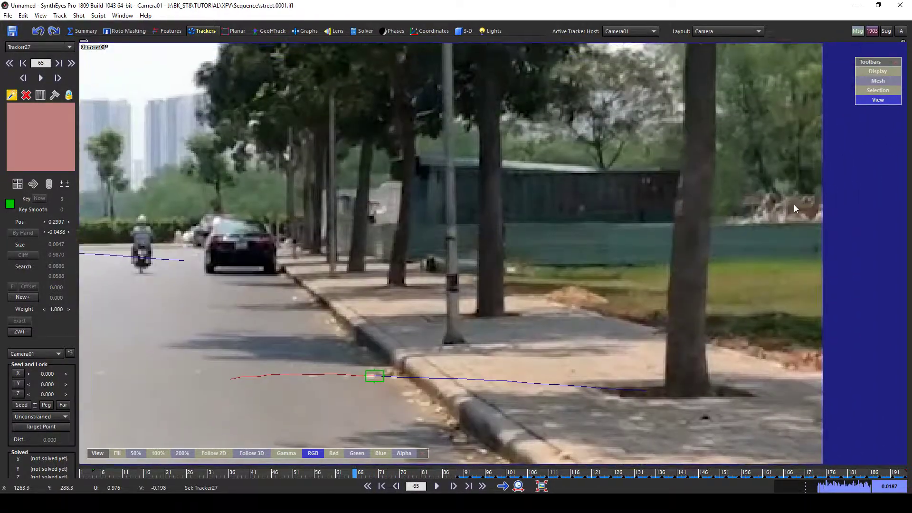
pyautogui.scroll(2, 793, 204)
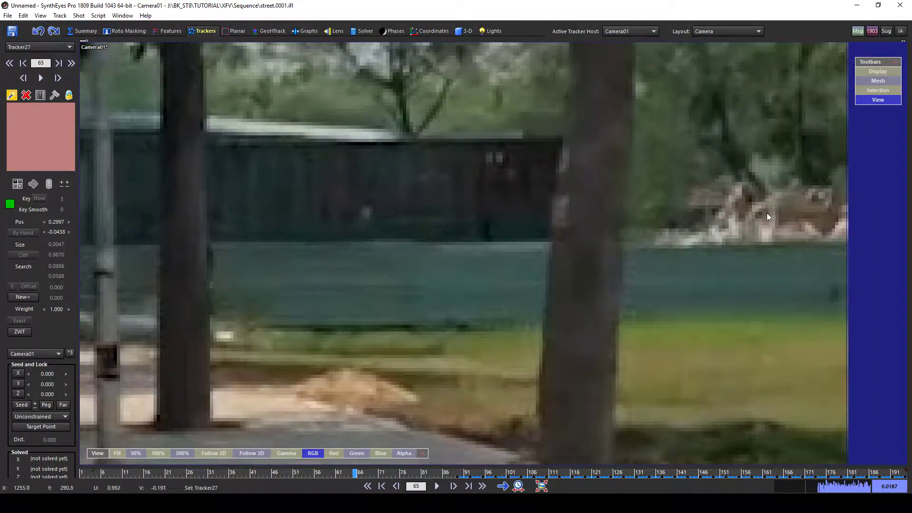
pyautogui.click(750, 196)
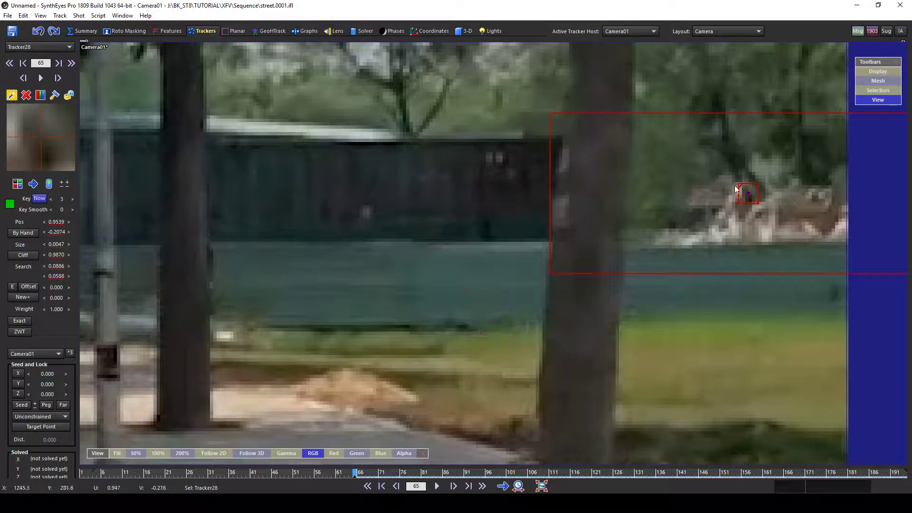
pyautogui.scroll(2, 757, 186)
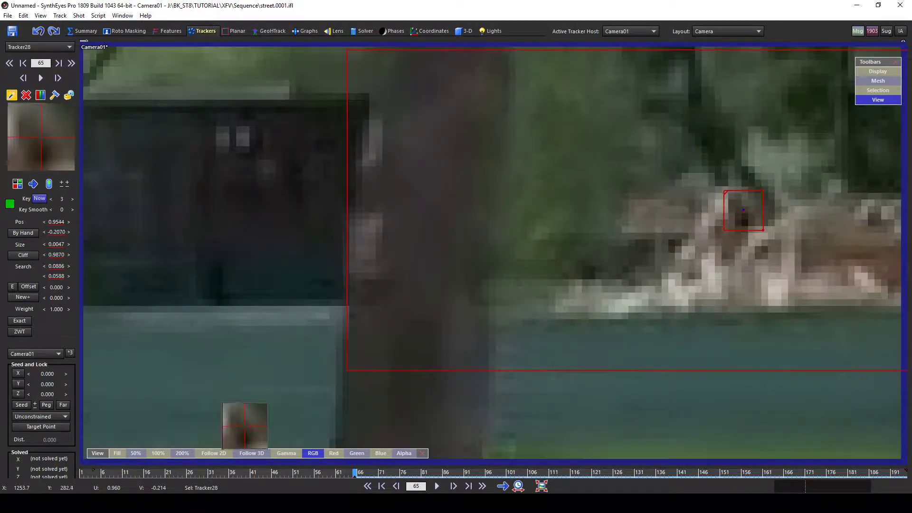
pyautogui.scroll(-2, 749, 222)
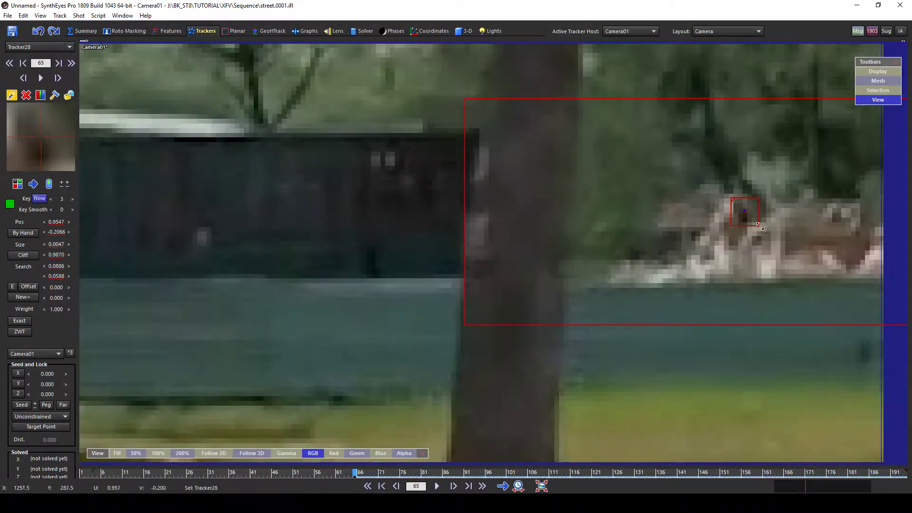
# - Track the new rubble tracker forward from frame 65 to frame 72, just before the tree trunk covers it
pyautogui.press('d')
pyautogui.press('d')
pyautogui.press('d')
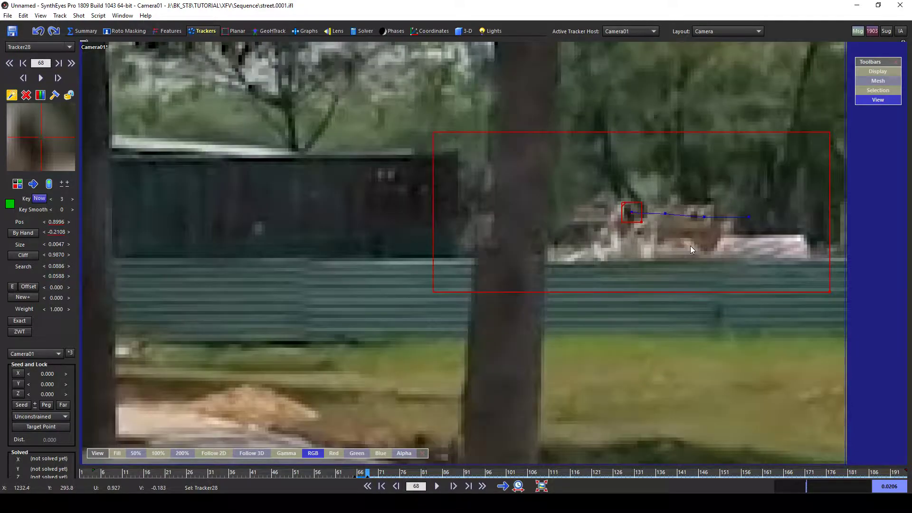
pyautogui.scroll(-3, 691, 246)
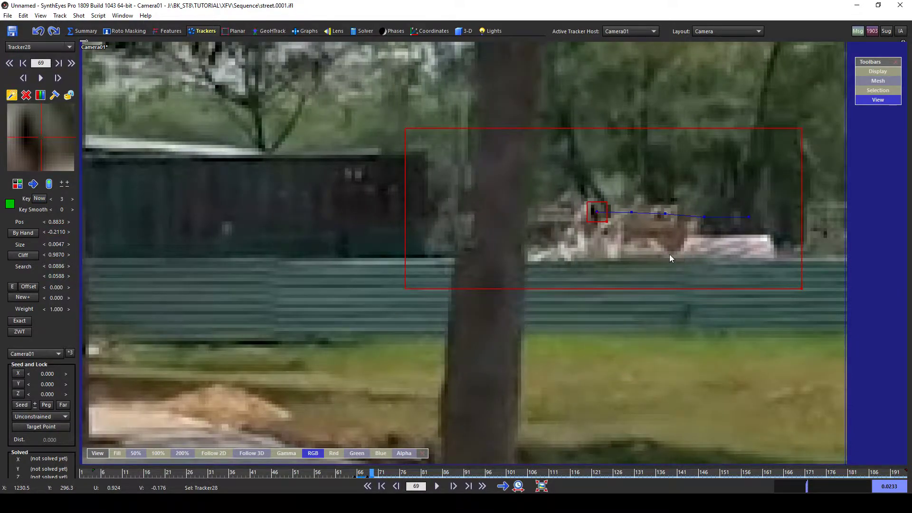
pyautogui.press('d')
pyautogui.press('d')
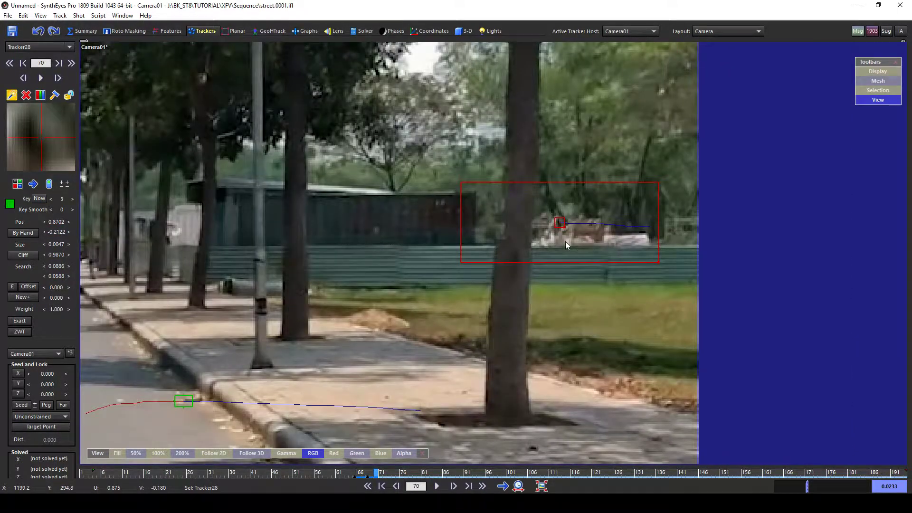
pyautogui.scroll(2, 565, 242)
pyautogui.press('d')
pyautogui.press('d')
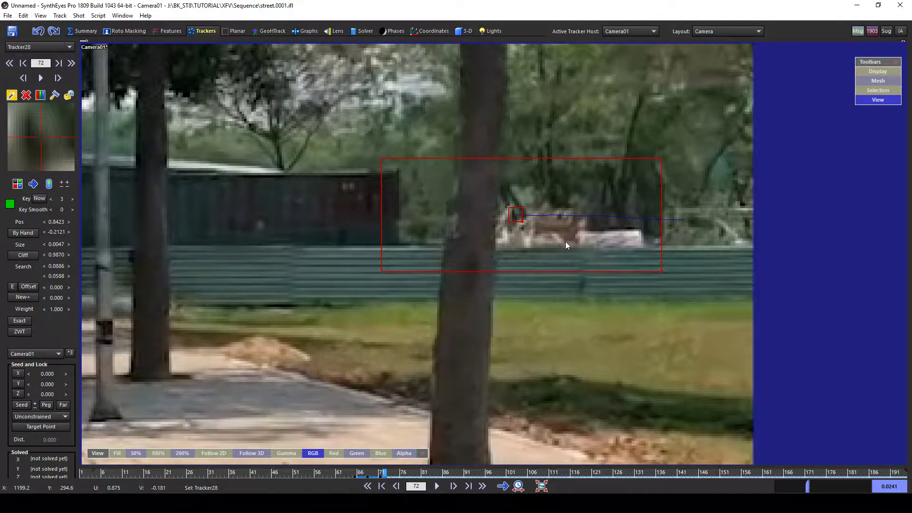
# - Check the rubble tracker's path between frames 65 and 72 and lock the tracker
pyautogui.press('s')
pyautogui.press('s')
pyautogui.press('s')
pyautogui.press('s')
pyautogui.press('s')
pyautogui.press('s')
pyautogui.press('s')
pyautogui.press('s')
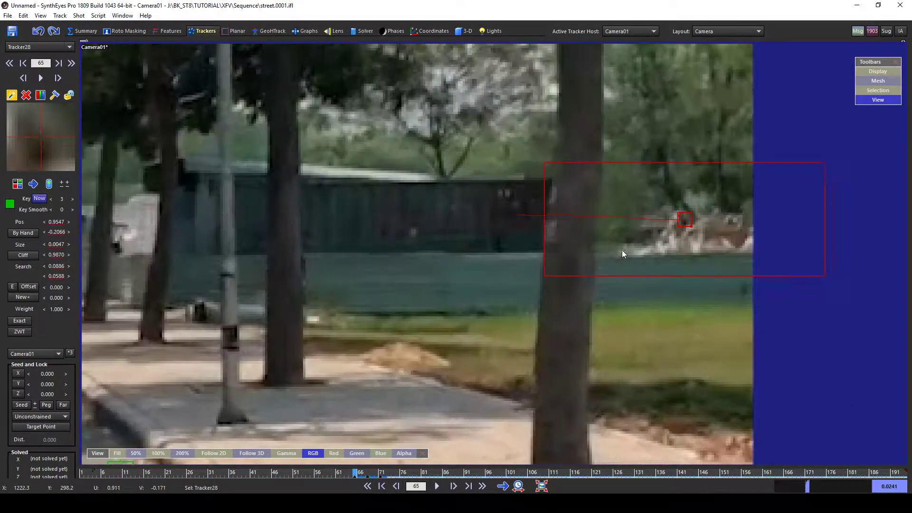
pyautogui.press('d')
pyautogui.press('d')
pyautogui.press('d')
pyautogui.press('d')
pyautogui.press('d')
pyautogui.press('d')
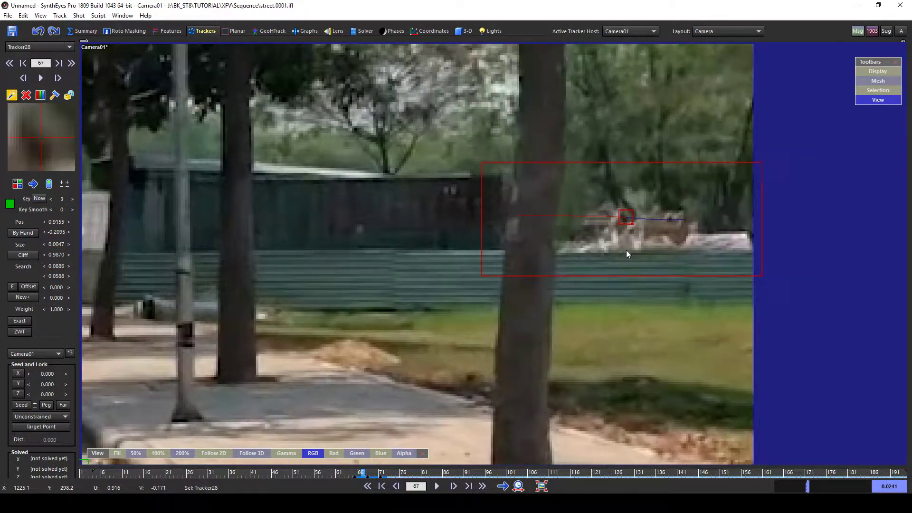
pyautogui.press('d')
pyautogui.press('d')
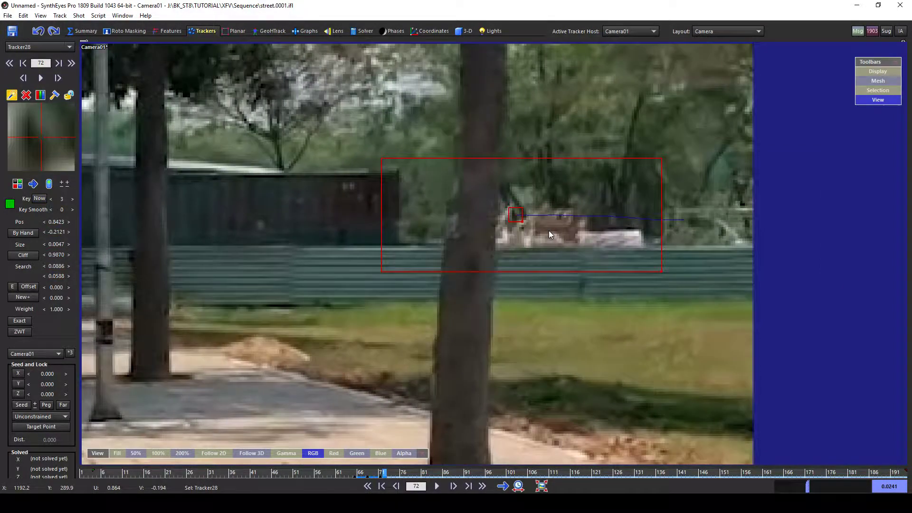
pyautogui.rightClick(536, 211)
pyautogui.click(537, 284)
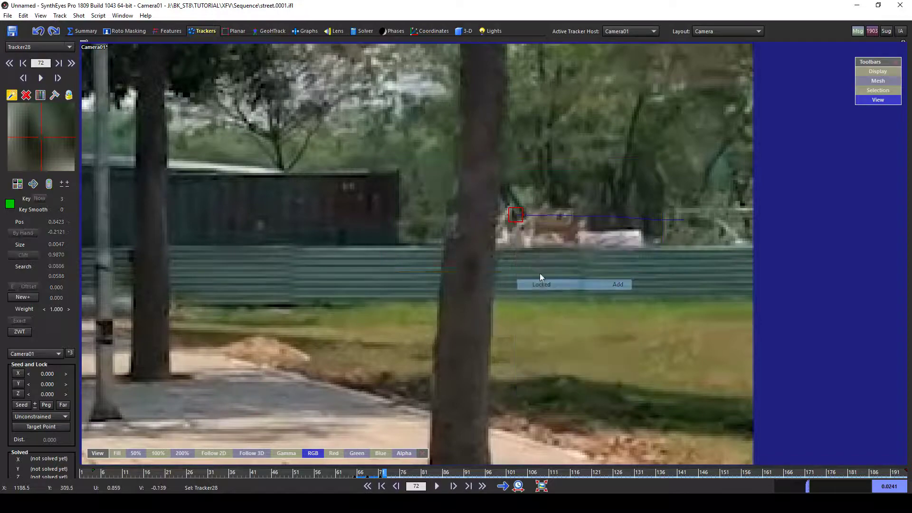
# - Go to frame 81 and place another tracker on the rubble pile, beside the tree trunk on the side facing the container
pyautogui.press('d')
pyautogui.press('d')
pyautogui.press('d')
pyautogui.press('d')
pyautogui.press('d')
pyautogui.press('d')
pyautogui.press('d')
pyautogui.press('d')
pyautogui.press('d')
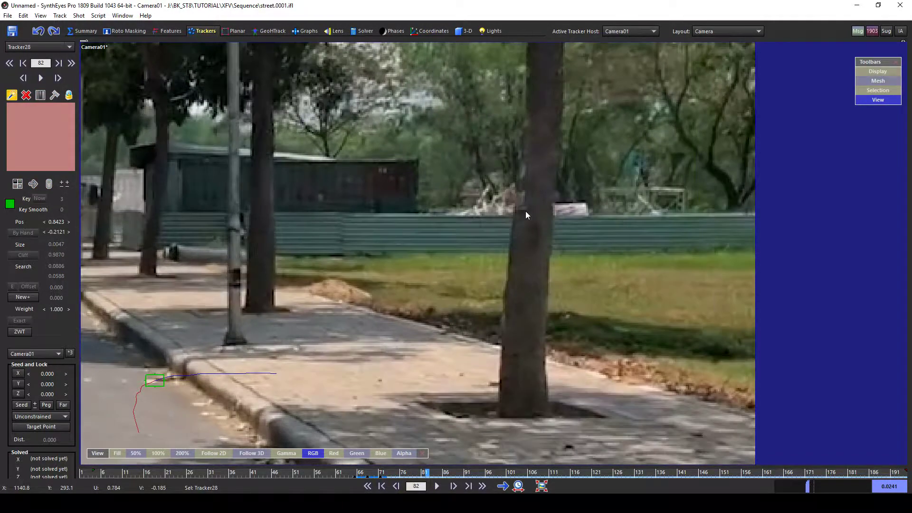
pyautogui.click(496, 191)
pyautogui.moveTo(496, 192); pyautogui.dragTo(498, 191)
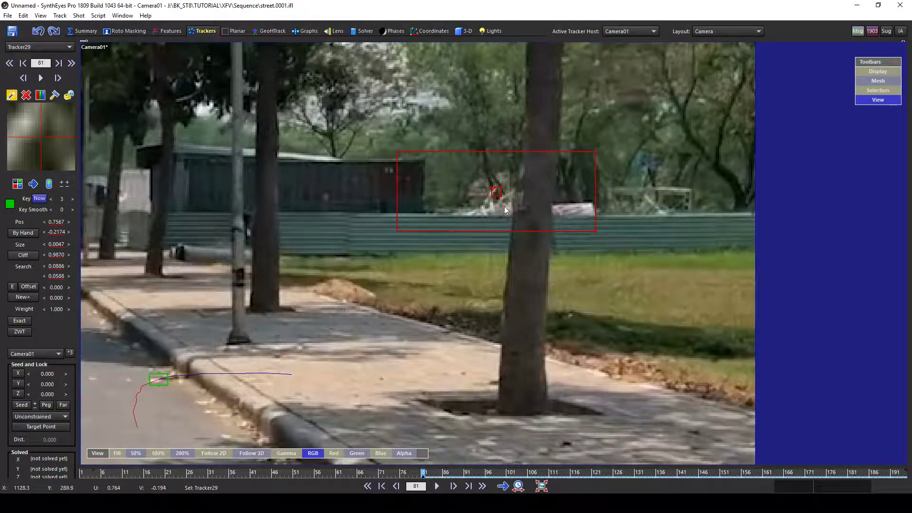
# - Track the selected rubble tracker forward from frame 81 to frame 128
pyautogui.press('d')
pyautogui.press('d')
pyautogui.press('d')
pyautogui.scroll(-2, 476, 224)
pyautogui.press('d')
pyautogui.press('d')
pyautogui.press('d')
pyautogui.press('d')
pyautogui.press('d')
pyautogui.press('d')
pyautogui.press('d')
pyautogui.press('d')
pyautogui.press('d')
pyautogui.press('d')
pyautogui.press('d')
pyautogui.press('d')
pyautogui.press('d')
pyautogui.press('d')
pyautogui.press('d')
pyautogui.press('d')
pyautogui.press('d')
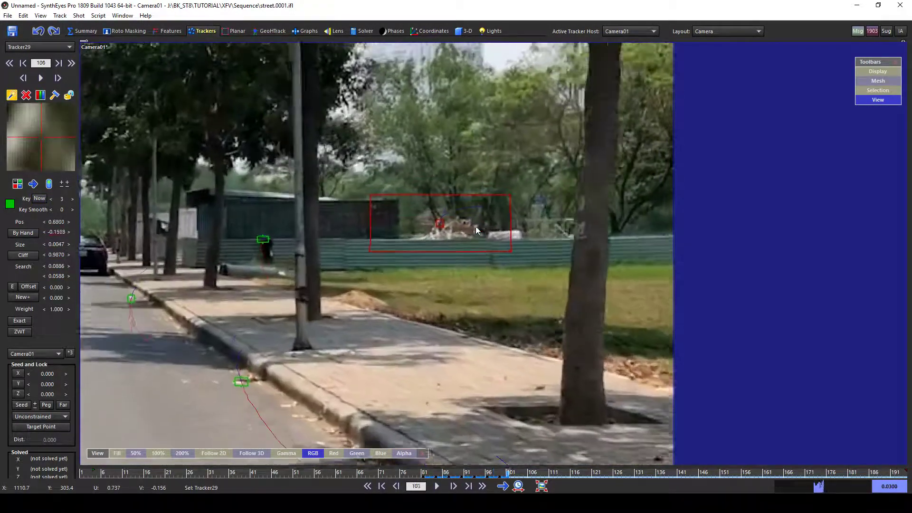
pyautogui.press('d')
pyautogui.press('d')
pyautogui.press('d')
pyautogui.press('d')
pyautogui.press('d')
pyautogui.press('d')
pyautogui.press('d')
pyautogui.press('d')
pyautogui.press('d')
pyautogui.press('d')
pyautogui.press('d')
pyautogui.press('d')
pyautogui.press('d')
pyautogui.press('d')
pyautogui.press('d')
pyautogui.press('d')
pyautogui.press('d')
pyautogui.press('d')
pyautogui.press('d')
pyautogui.press('d')
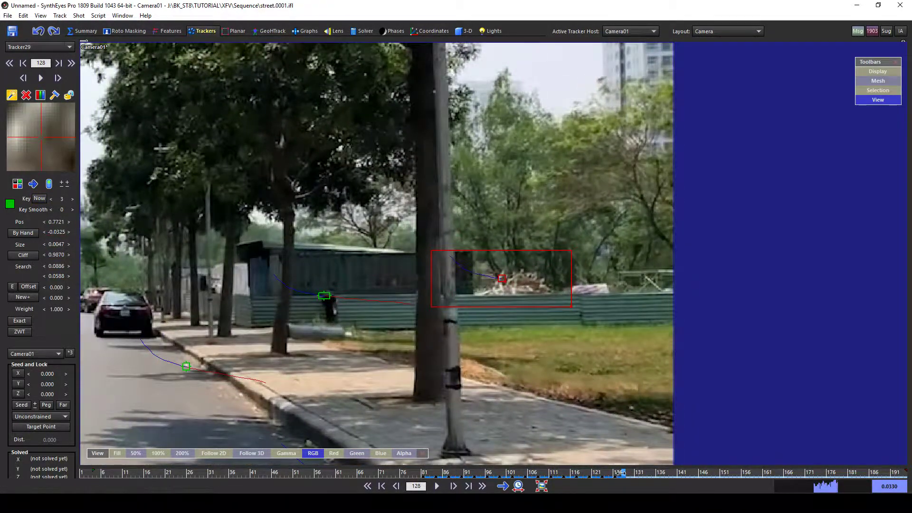
# - Return to frame 102 and truncate the rubble tracker's keys from that frame on
pyautogui.moveTo(621, 473); pyautogui.dragTo(513, 458)
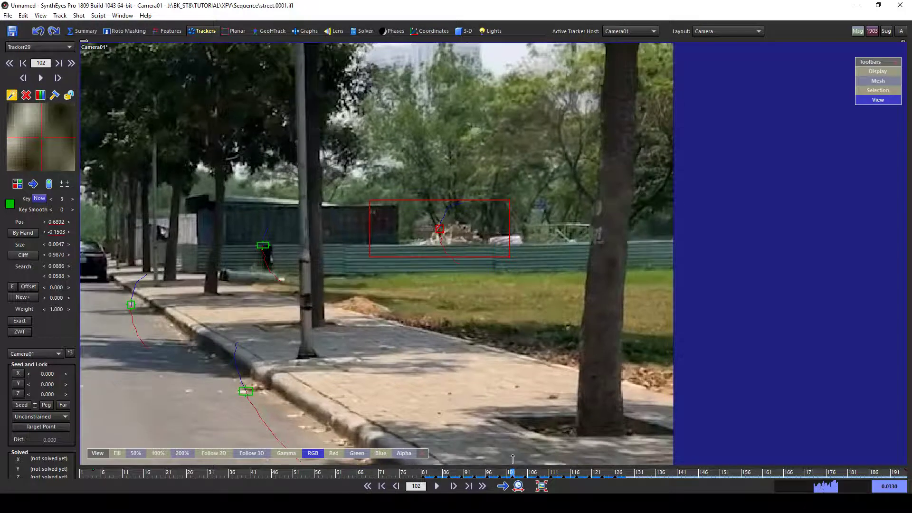
pyautogui.rightClick(448, 229)
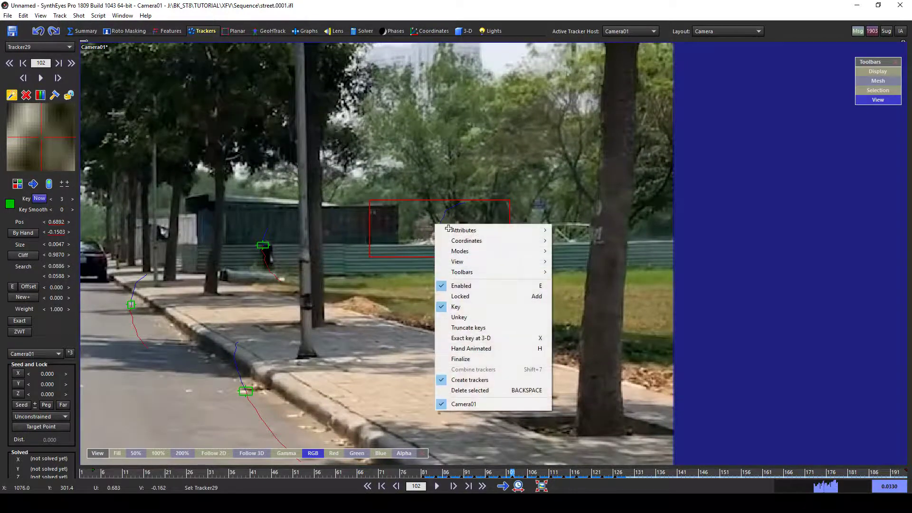
pyautogui.click(478, 327)
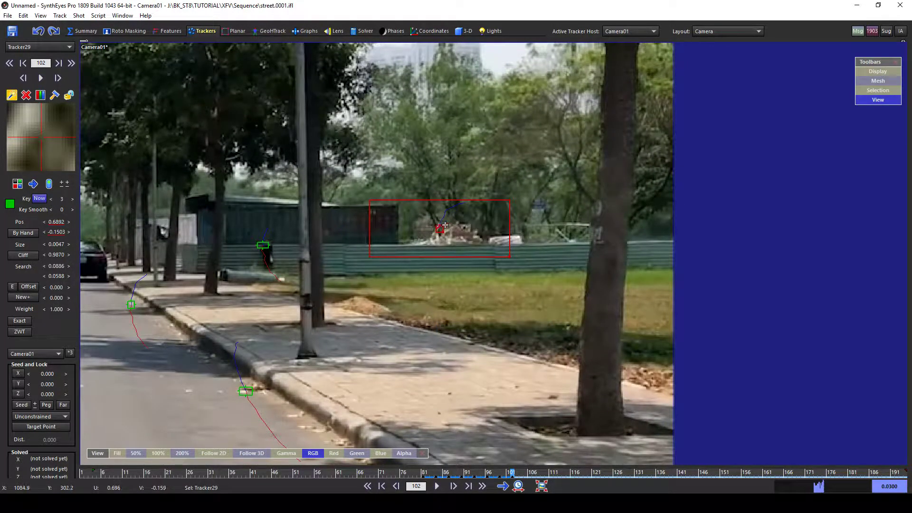
# - Go back to about frame 68, add the earlier rubble tracker to the selection and combine the two trackers into one
pyautogui.moveTo(512, 472); pyautogui.dragTo(367, 473)
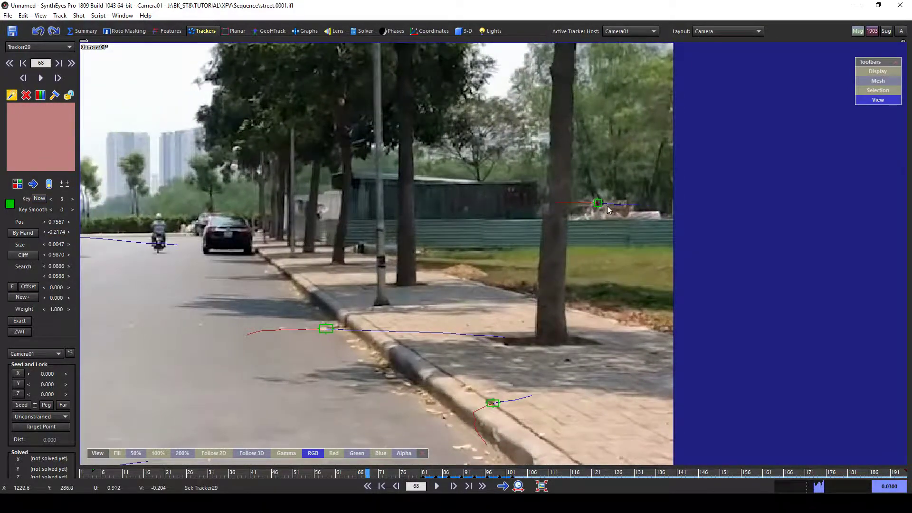
pyautogui.keyDown('shift'); pyautogui.click(601, 202); pyautogui.keyUp('shift')
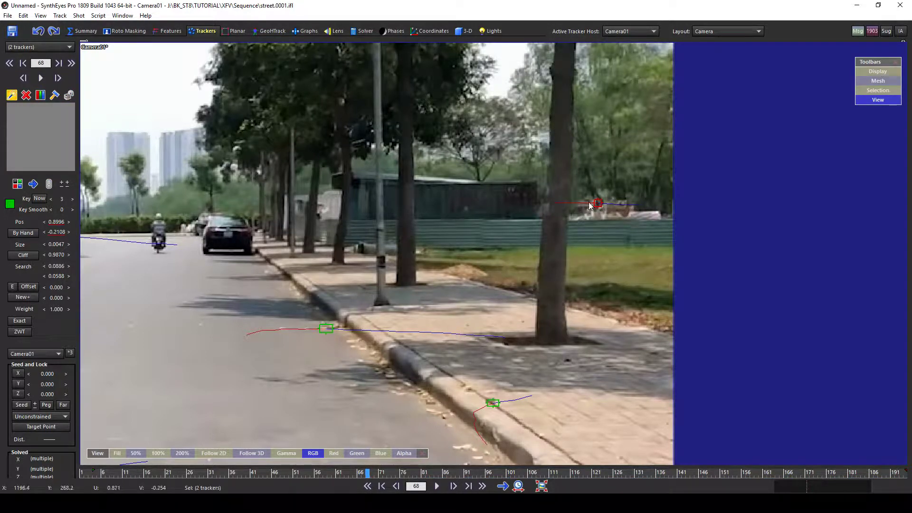
pyautogui.moveTo(366, 473)
pyautogui.mouseDown()
pyautogui.moveTo(143, 473)
pyautogui.moveTo(372, 473)
pyautogui.mouseUp()
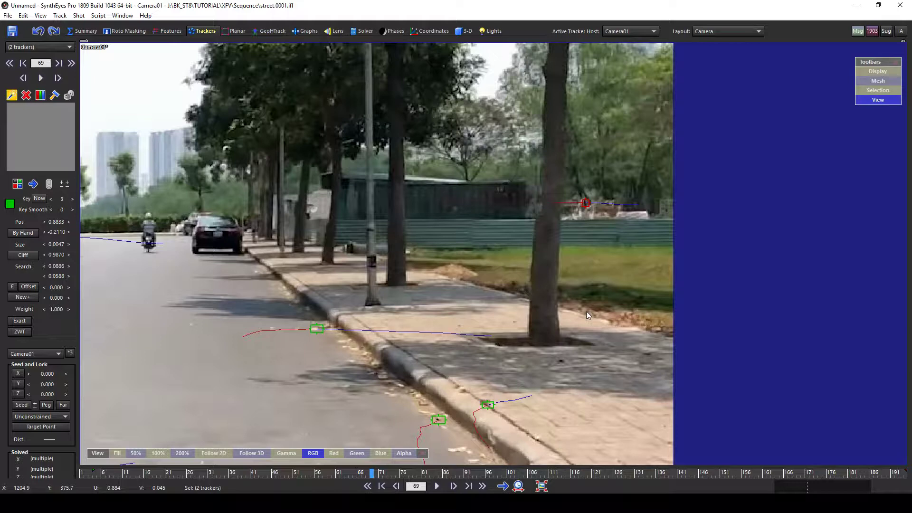
pyautogui.hotkey('shift', '7')
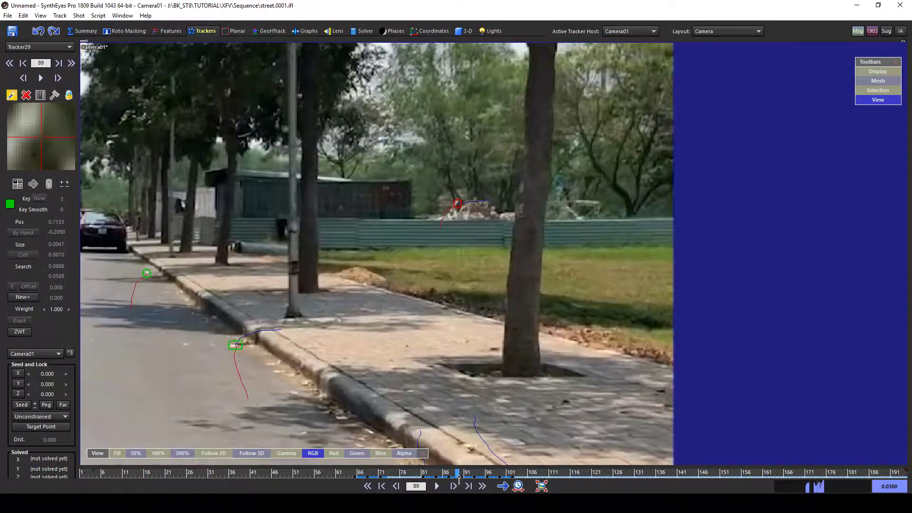
pyautogui.click(382, 486)
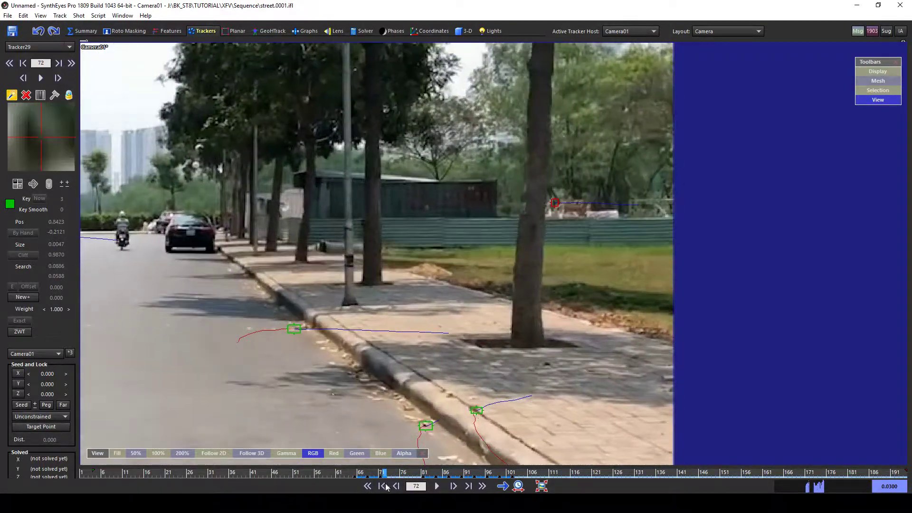
pyautogui.click(102, 18)
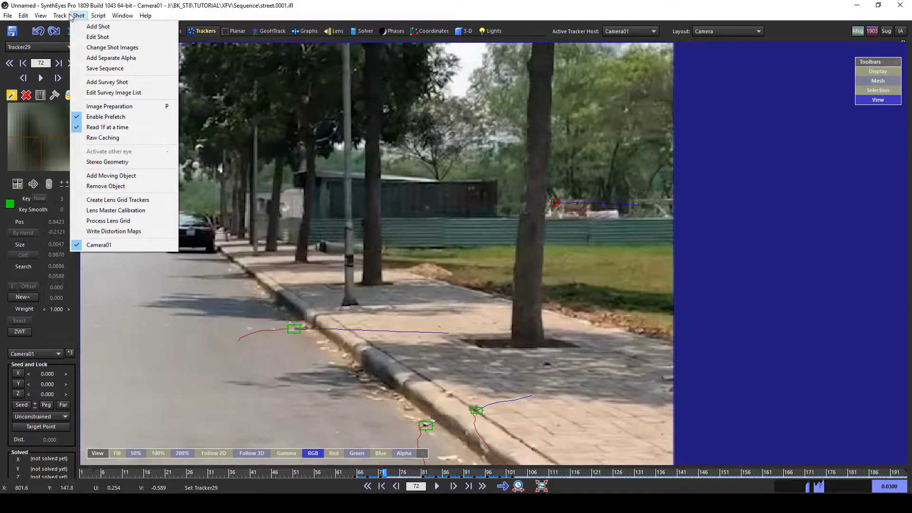
pyautogui.moveTo(99, 16)
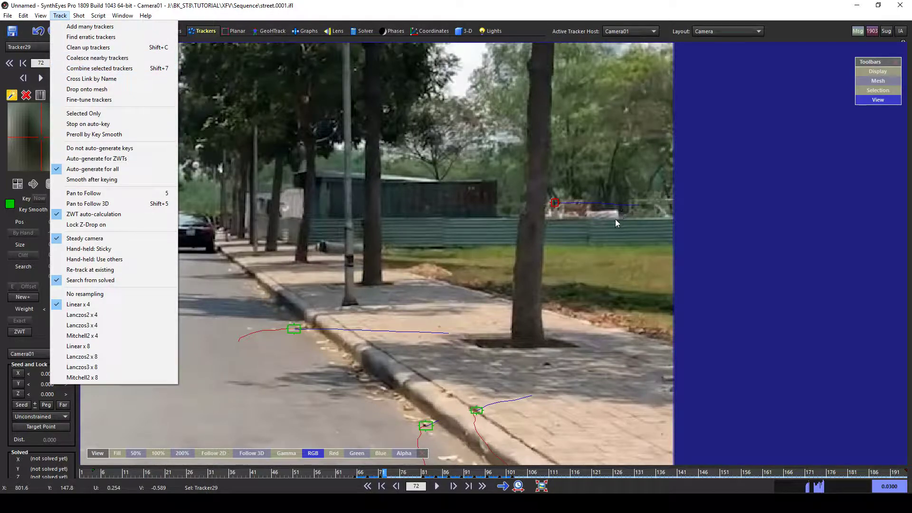
pyautogui.click(459, 28)
# - Go to frame 139, place a new tracker beside the grille of the parked white car and enlarge it to size 0.0071
pyautogui.scroll(-3, 505, 210)
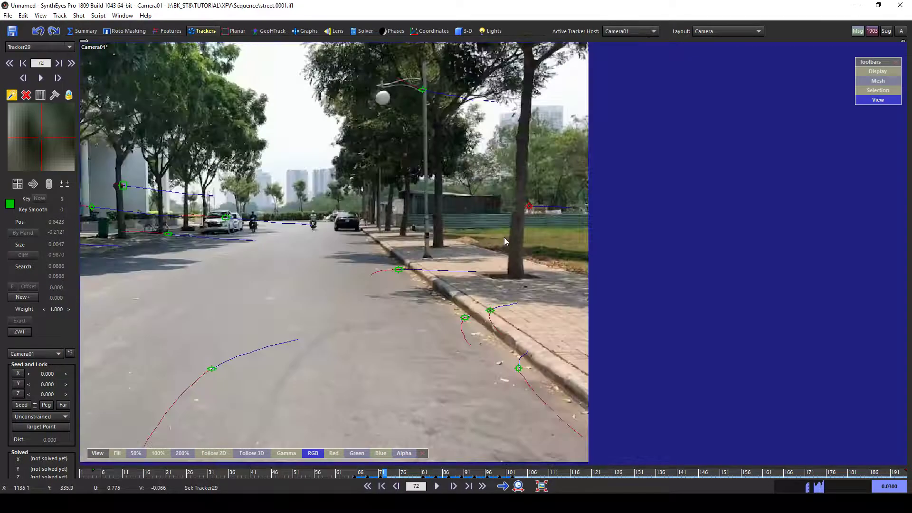
pyautogui.moveTo(504, 286); pyautogui.dragTo(562, 257, button='middle')
pyautogui.moveTo(510, 472); pyautogui.dragTo(751, 479)
pyautogui.press('Left')
pyautogui.press('Left')
pyautogui.press('Left')
pyautogui.press('Left')
pyautogui.press('Left')
pyautogui.press('Left')
pyautogui.press('Left')
pyautogui.press('Left')
pyautogui.press('Left')
pyautogui.press('Left')
pyautogui.press('Left')
pyautogui.press('Left')
pyautogui.press('Left')
pyautogui.press('Left')
pyautogui.press('Left')
pyautogui.press('Left')
pyautogui.scroll(2, 266, 250)
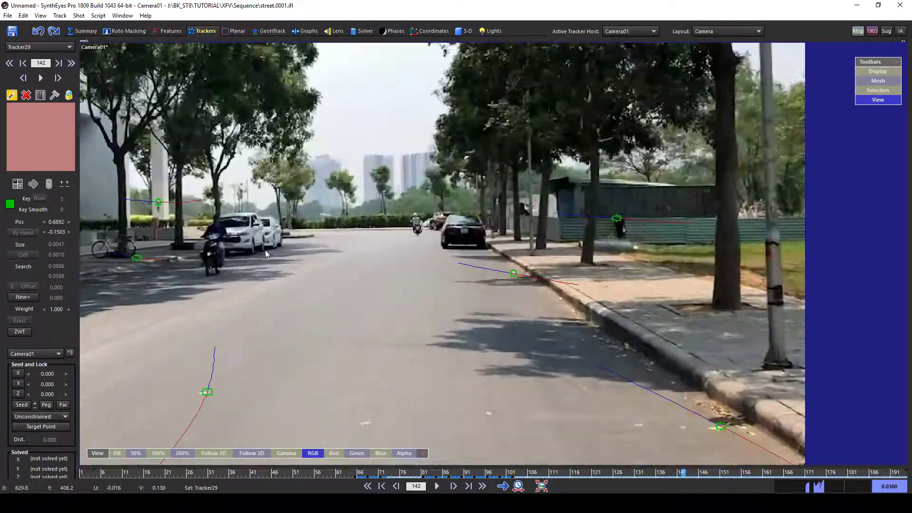
pyautogui.scroll(3, 245, 243)
pyautogui.press('Left')
pyautogui.press('Left')
pyautogui.press('Left')
pyautogui.click(225, 227)
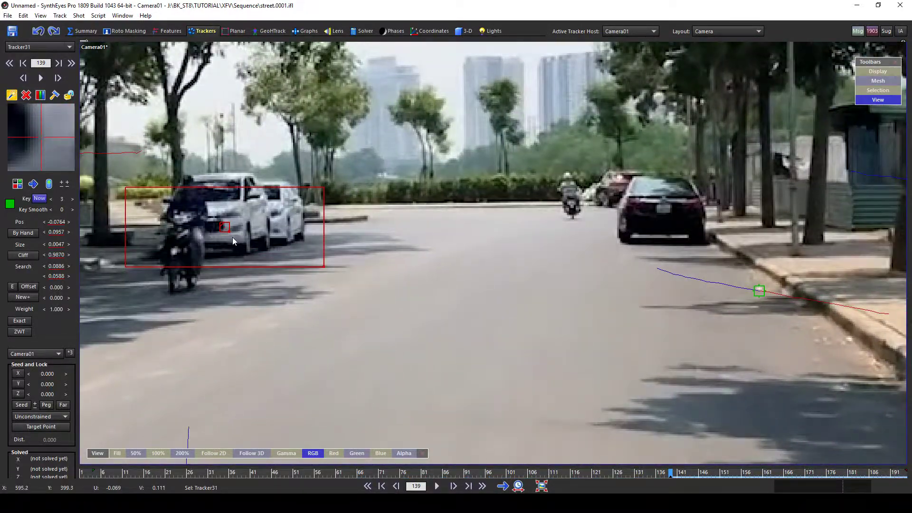
pyautogui.scroll(-1, 232, 240)
pyautogui.moveTo(230, 235); pyautogui.dragTo(232, 237)
# - Track the white car tracker forward from frame 139 to frame 194 and lock it
pyautogui.press('Right')
pyautogui.press('Right')
pyautogui.press('Right')
pyautogui.press('Right')
pyautogui.press('Right')
pyautogui.press('Right')
pyautogui.press('Right')
pyautogui.press('Right')
pyautogui.scroll(-1, 283, 275)
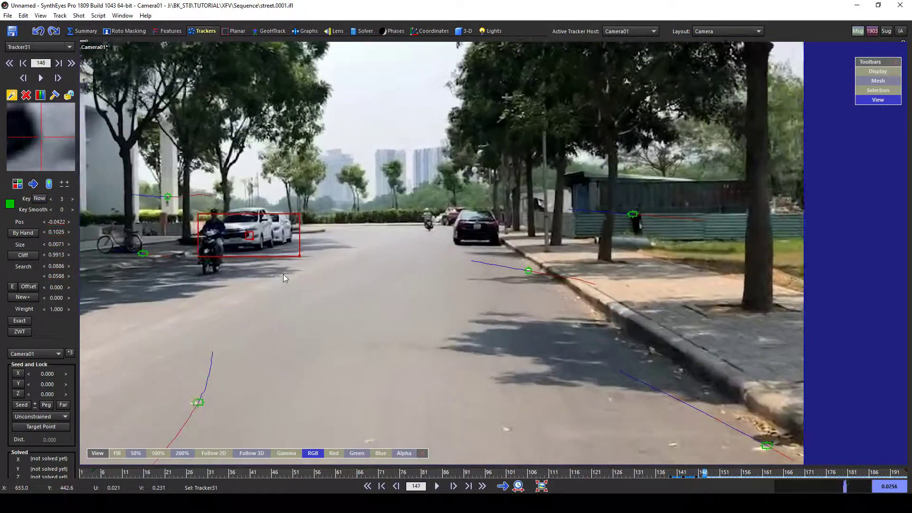
pyautogui.press('Right')
pyautogui.press('Right')
pyautogui.press('Right')
pyautogui.press('Right')
pyautogui.press('Right')
pyautogui.press('Right')
pyautogui.press('Right')
pyautogui.press('Right')
pyautogui.press('Right')
pyautogui.press('Right')
pyautogui.press('Right')
pyautogui.press('Right')
pyautogui.press('Right')
pyautogui.press('Right')
pyautogui.press('Right')
pyautogui.press('Right')
pyautogui.press('Right')
pyautogui.press('Right')
pyautogui.press('Right')
pyautogui.press('Right')
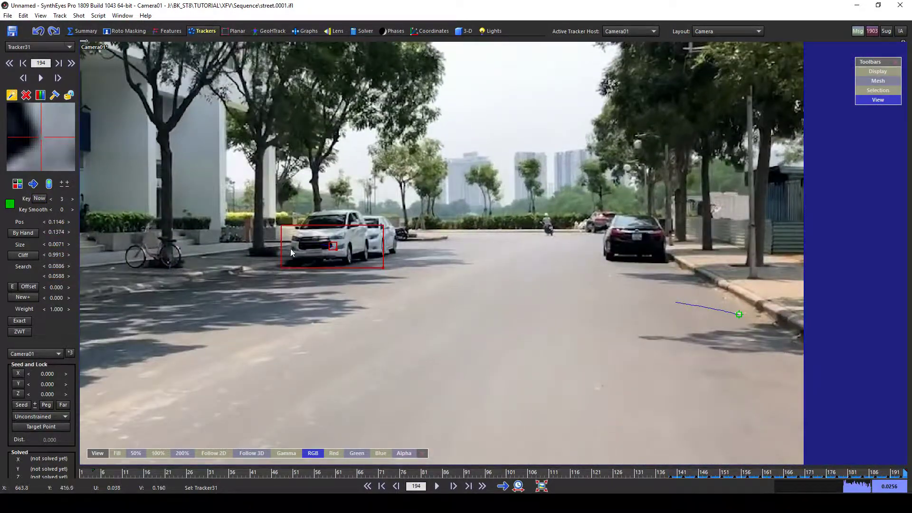
pyautogui.rightClick(360, 238)
pyautogui.click(396, 312)
# - Go back to frame 57 and place another tracker beside the grille of the same parked white car
pyautogui.scroll(-3, 395, 238)
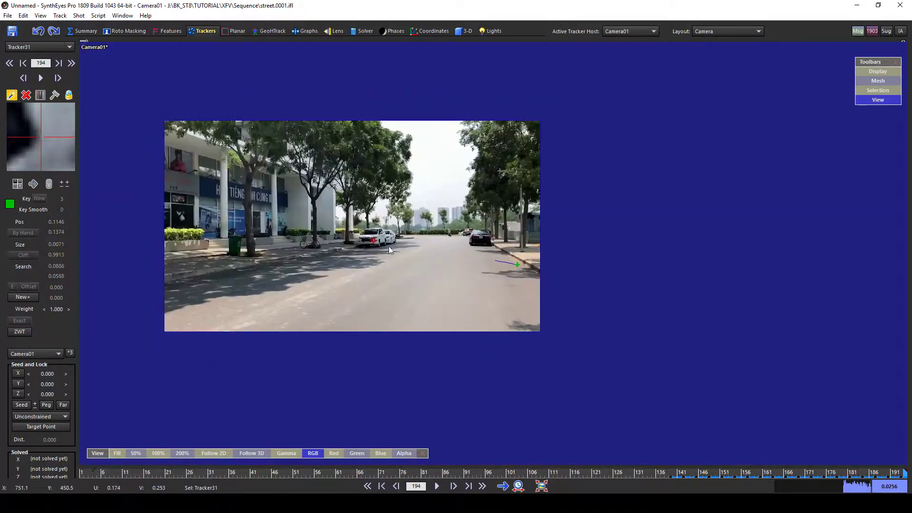
pyautogui.scroll(1, 294, 287)
pyautogui.moveTo(284, 304); pyautogui.dragTo(333, 340, button='middle')
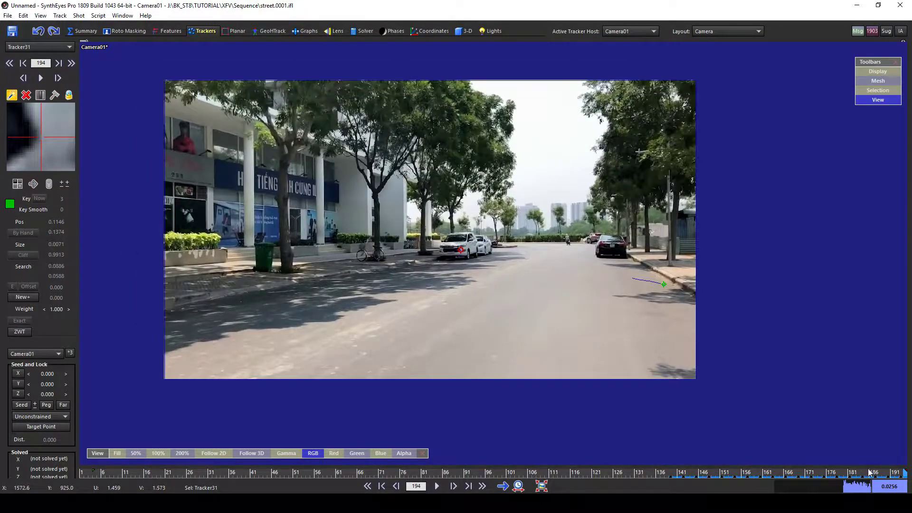
pyautogui.moveTo(870, 472); pyautogui.dragTo(350, 474)
pyautogui.scroll(3, 421, 255)
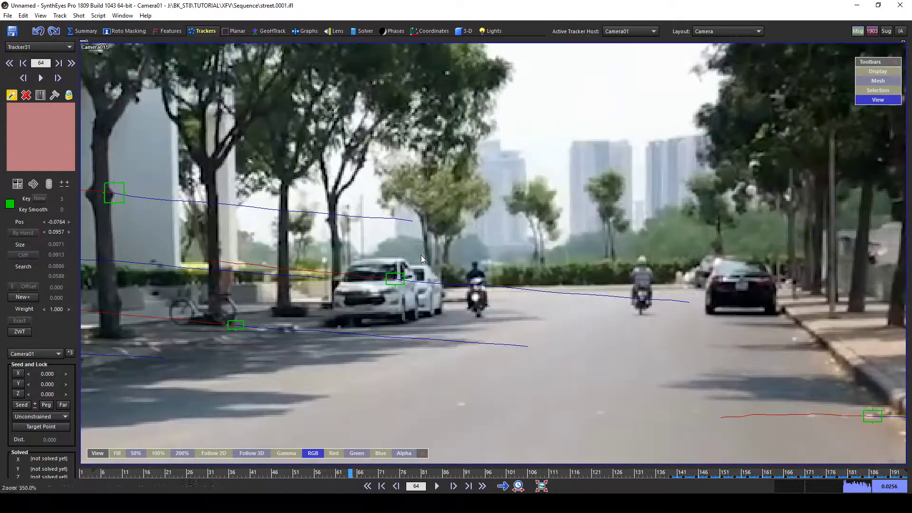
pyautogui.moveTo(421, 255); pyautogui.dragTo(440, 237, button='middle')
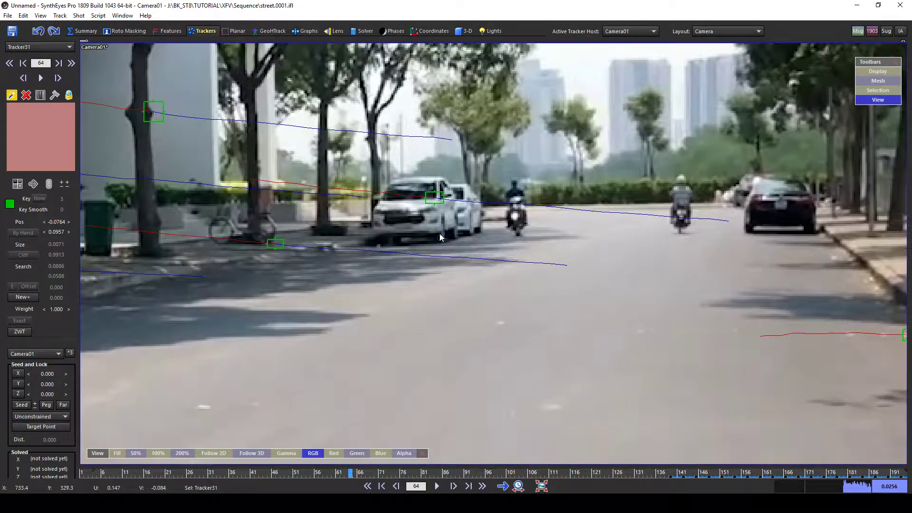
pyautogui.press('Left')
pyautogui.press('Left')
pyautogui.press('Left')
pyautogui.press('Left')
pyautogui.press('Left')
pyautogui.press('Left')
pyautogui.press('Left')
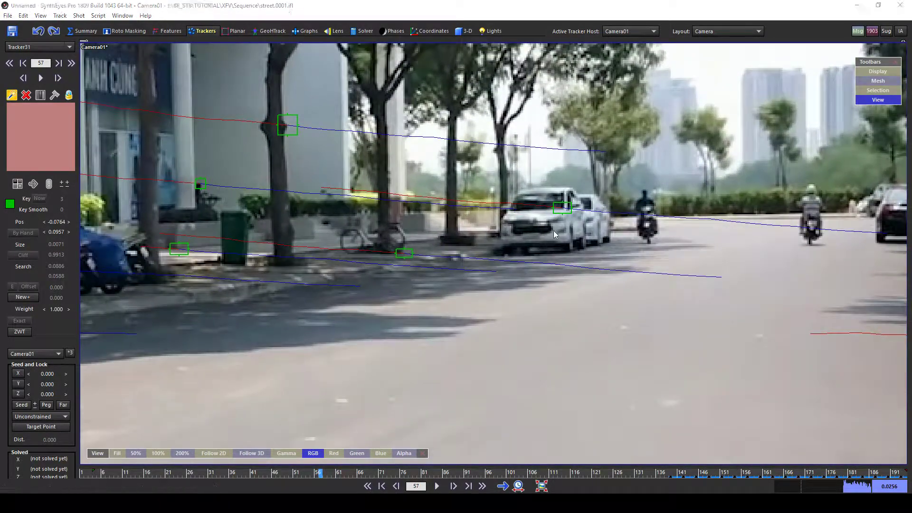
pyautogui.click(554, 228)
# - Track the new tracker beside the white car's grille forward frame by frame from frame 57 to frame 114
pyautogui.press('Right')
pyautogui.press('Right')
pyautogui.press('Right')
pyautogui.press('Right')
pyautogui.press('Right')
pyautogui.press('Right')
pyautogui.press('Right')
pyautogui.press('Right')
pyautogui.press('Right')
pyautogui.press('Right')
pyautogui.press('Right')
pyautogui.press('Right')
pyautogui.press('Right')
pyautogui.press('Right')
pyautogui.press('Right')
pyautogui.press('Right')
pyautogui.scroll(-2, 549, 259)
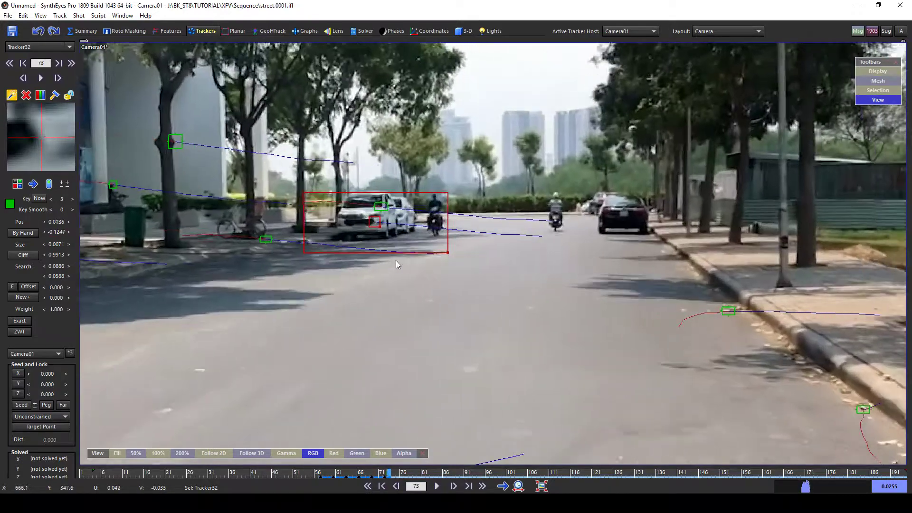
pyautogui.press('Right')
pyautogui.press('Right')
pyautogui.press('Right')
pyautogui.press('Right')
pyautogui.press('Right')
pyautogui.press('Right')
pyautogui.press('Right')
pyautogui.press('Right')
pyautogui.press('Right')
pyautogui.press('Right')
pyautogui.press('Right')
pyautogui.press('Right')
pyautogui.press('Right')
pyautogui.press('Right')
pyautogui.press('Right')
pyautogui.press('Right')
pyautogui.press('Right')
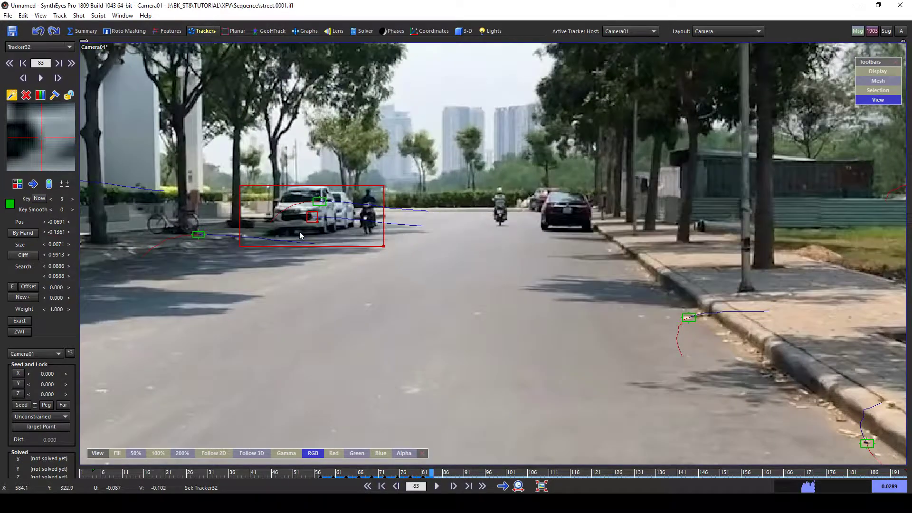
pyautogui.press('Right')
pyautogui.press('Right')
pyautogui.press('Right')
pyautogui.press('Right')
pyautogui.press('Right')
pyautogui.press('Right')
pyautogui.press('Right')
pyautogui.press('Right')
pyautogui.press('Right')
pyautogui.press('Right')
pyautogui.press('Right')
pyautogui.press('Right')
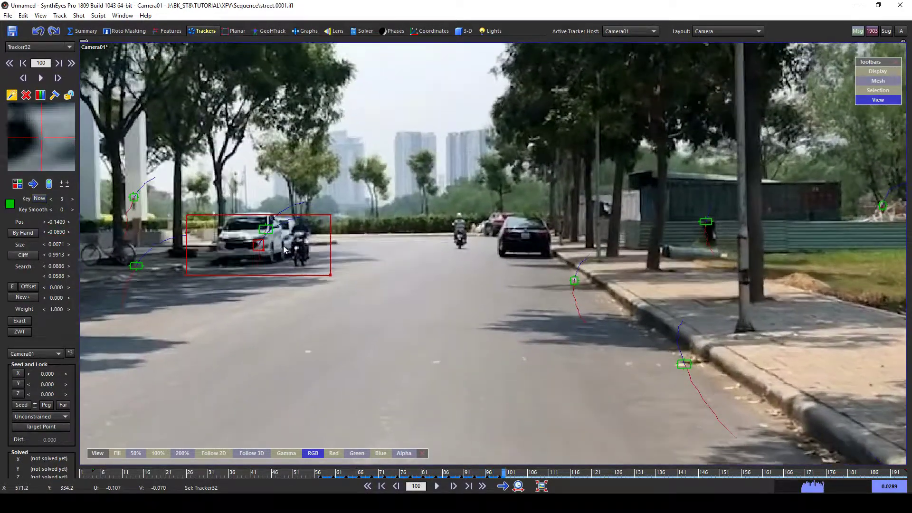
pyautogui.press('Right')
pyautogui.press('Right')
pyautogui.press('Right')
pyautogui.press('Right')
pyautogui.press('Right')
pyautogui.press('Right')
pyautogui.press('Right')
pyautogui.press('Right')
pyautogui.press('Right')
pyautogui.press('Right')
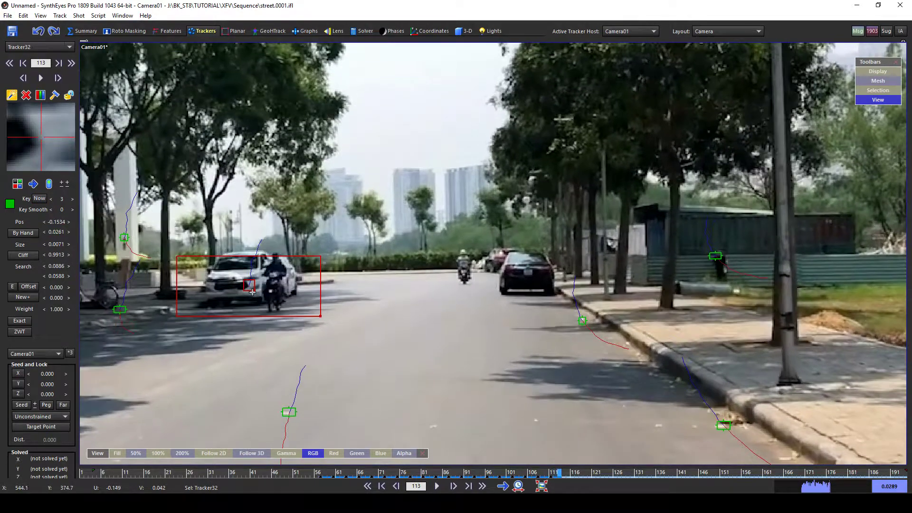
pyautogui.press('Right')
# - Truncate the white car tracker's keys at frame 114, go back to frame 113 and lock the tracker
pyautogui.rightClick(245, 281)
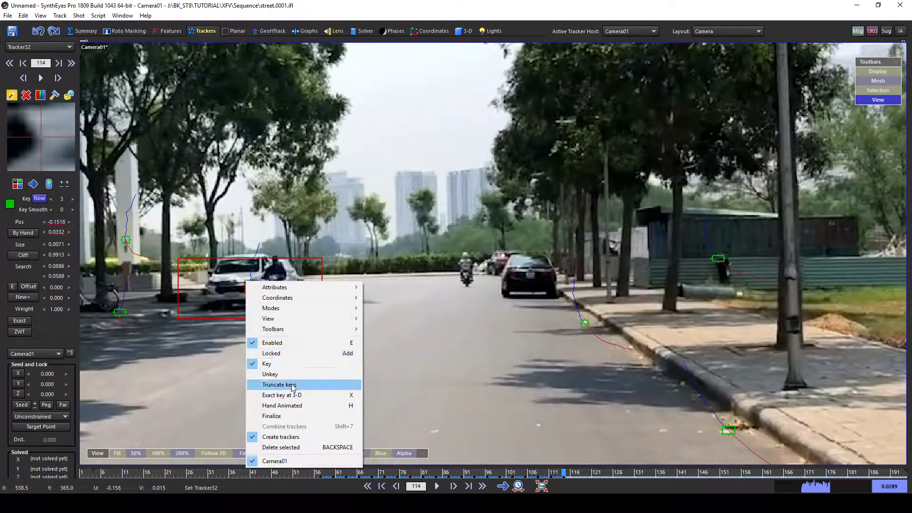
pyautogui.click(280, 385)
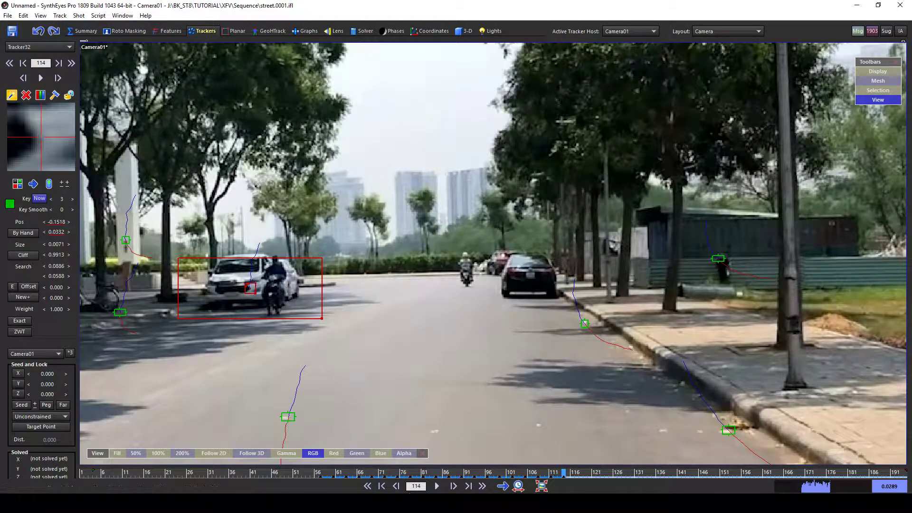
pyautogui.moveTo(565, 475); pyautogui.dragTo(561, 472)
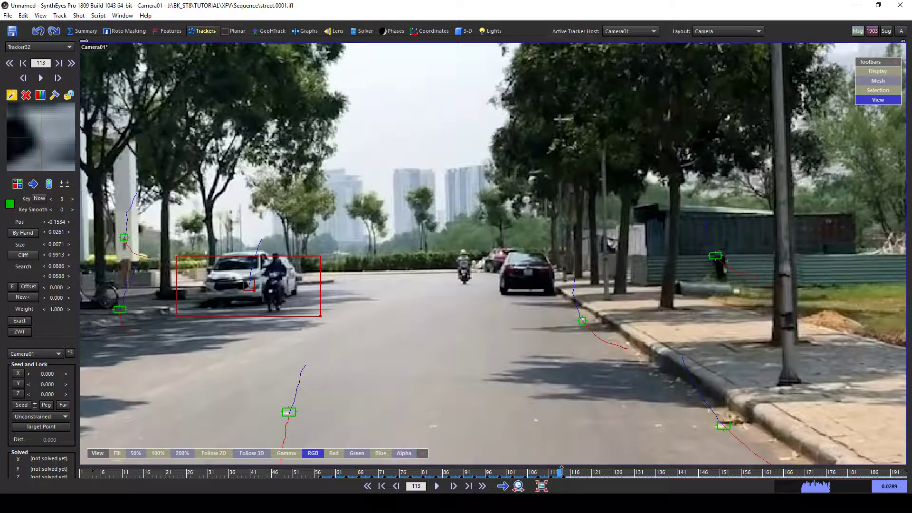
pyautogui.rightClick(252, 282)
pyautogui.click(277, 352)
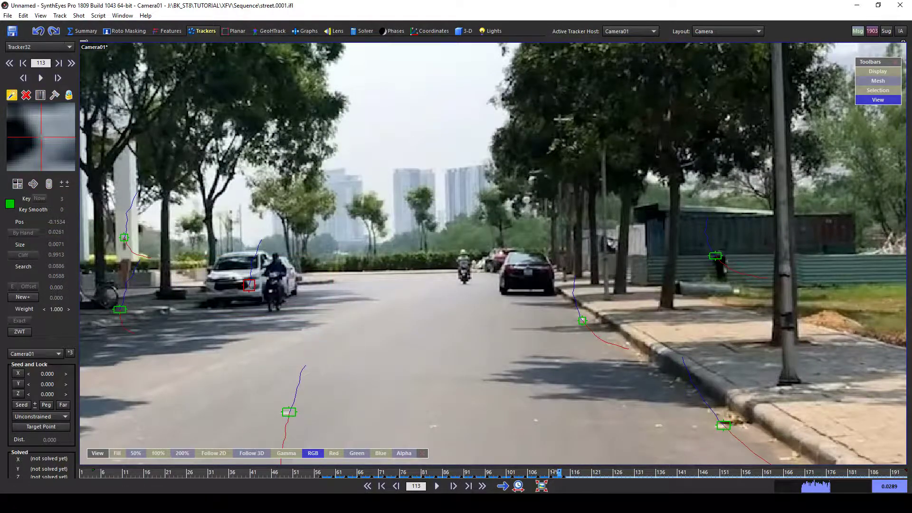
# - Go to frame 146, add the other white car tracker to the selection and combine the two into one
pyautogui.moveTo(556, 473); pyautogui.dragTo(698, 466)
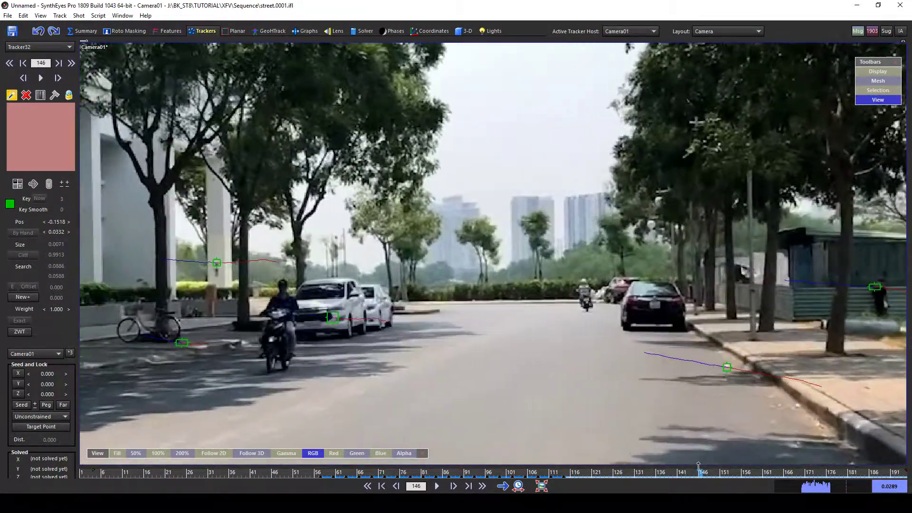
pyautogui.keyDown('shift'); pyautogui.click(334, 316); pyautogui.keyUp('shift')
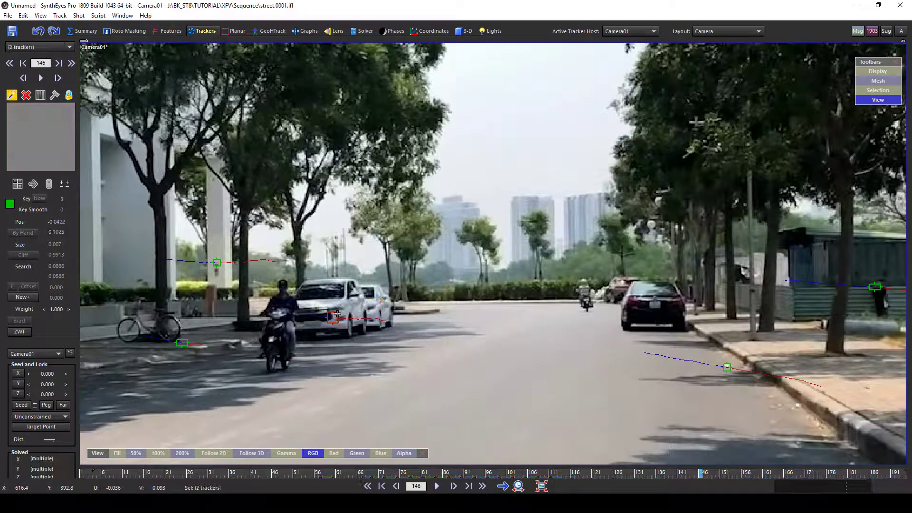
pyautogui.click(376, 315)
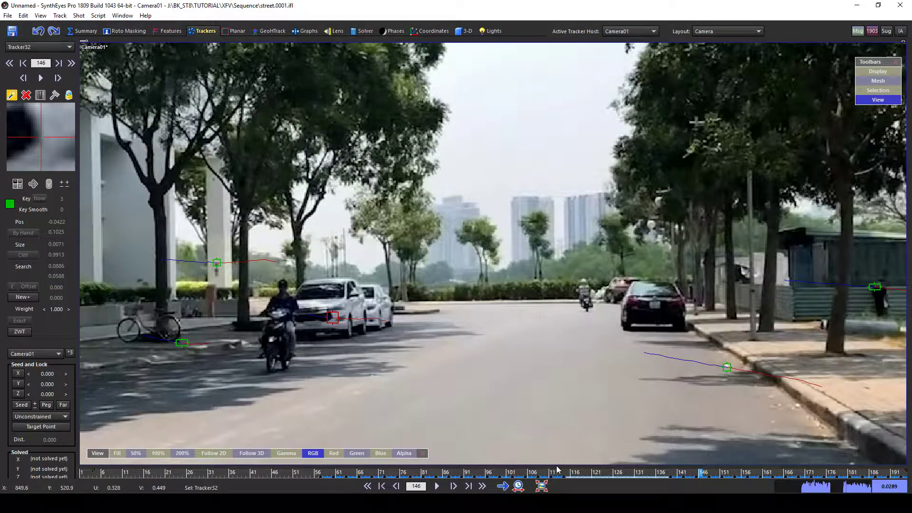
# - Scrub through the later frames to check the combined white car tracker and the tracker coverage across the whole image
pyautogui.moveTo(557, 471); pyautogui.dragTo(791, 471)
pyautogui.scroll(-6, 640, 301)
pyautogui.scroll(2, 642, 303)
pyautogui.moveTo(641, 303); pyautogui.dragTo(642, 230, button='middle')
pyautogui.moveTo(786, 472); pyautogui.dragTo(731, 473)
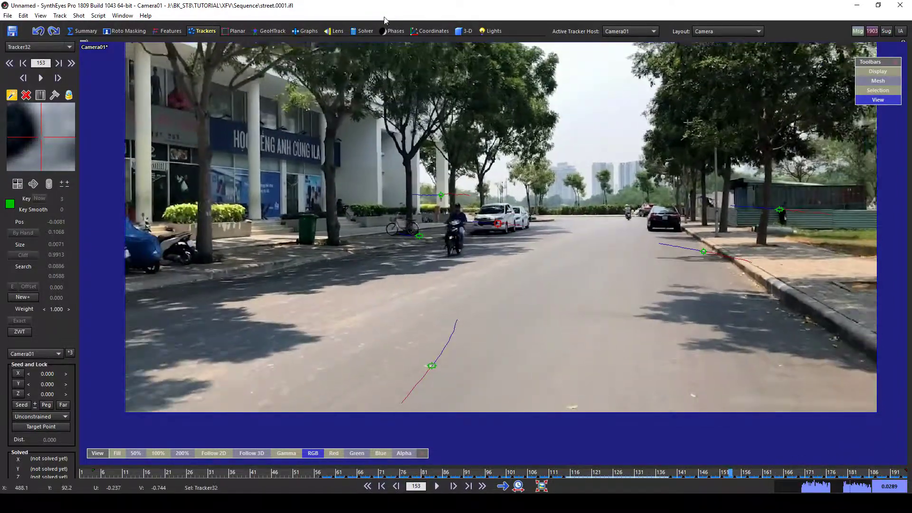
# - Examine the combined tracker's curves and the tracker coverage per frame in the Graph Editor, and return to the Camera view
pyautogui.click(81, 46)
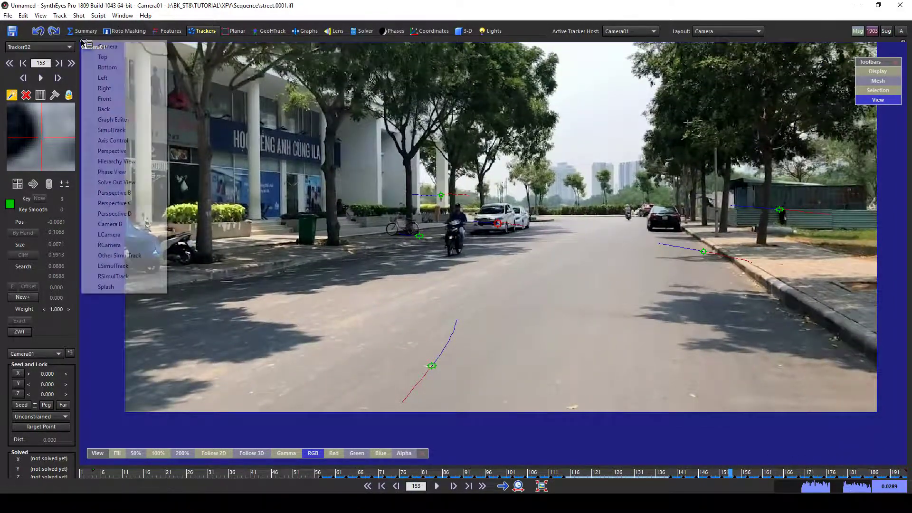
pyautogui.click(126, 122)
pyautogui.scroll(2, 670, 271)
pyautogui.moveTo(681, 274); pyautogui.dragTo(586, 246, button='middle')
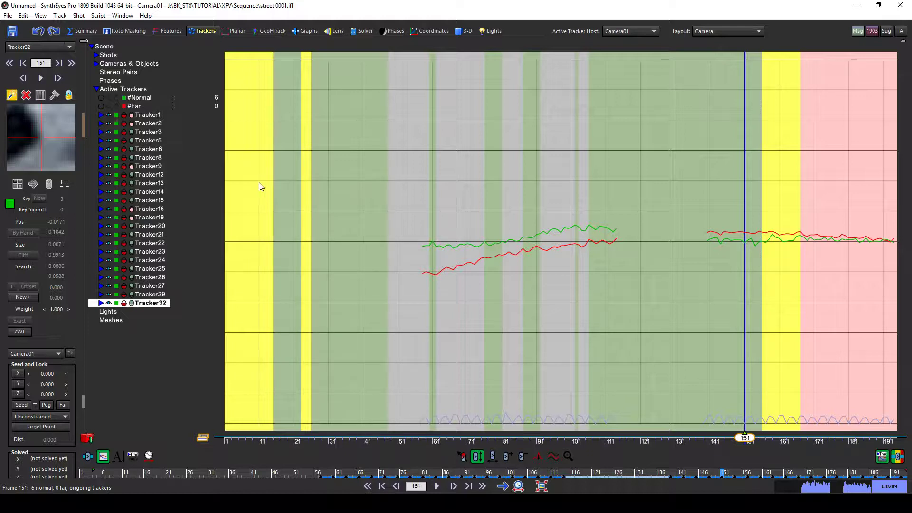
pyautogui.click(88, 45)
pyautogui.click(98, 48)
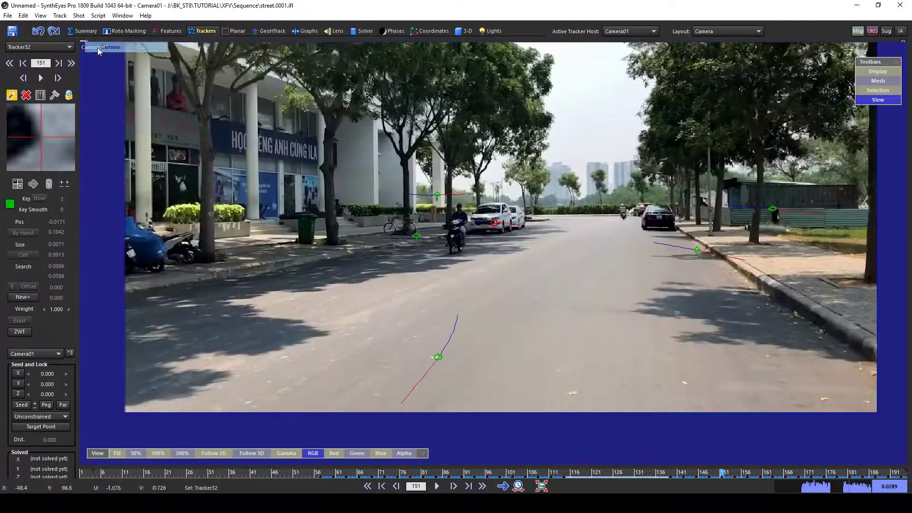
# - Go to frame 1 and place a new tracker at the first letter of the RIVERPARK RESIDENCE sign
pyautogui.moveTo(259, 475); pyautogui.dragTo(82, 473)
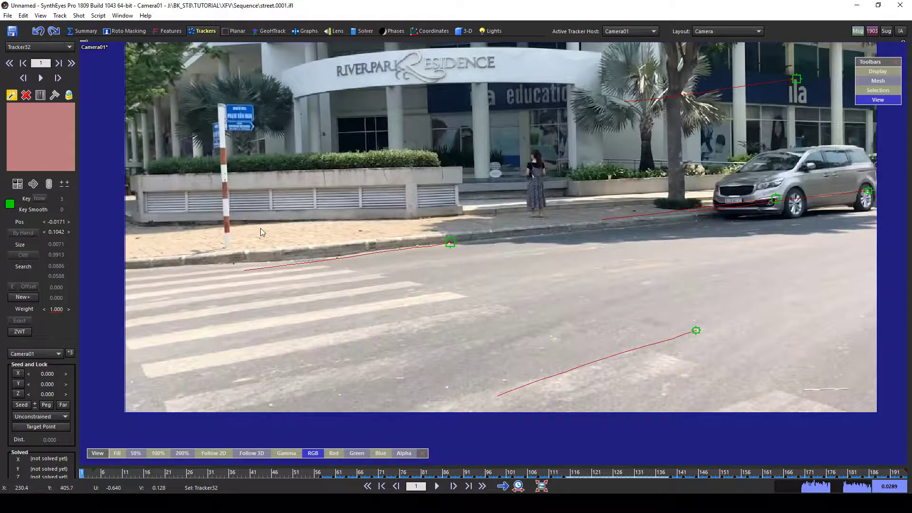
pyautogui.moveTo(287, 247)
pyautogui.mouseDown(button='middle')
pyautogui.moveTo(312, 247)
pyautogui.moveTo(299, 253)
pyautogui.mouseUp(button='middle')
pyautogui.moveTo(391, 238); pyautogui.dragTo(349, 249, button='middle')
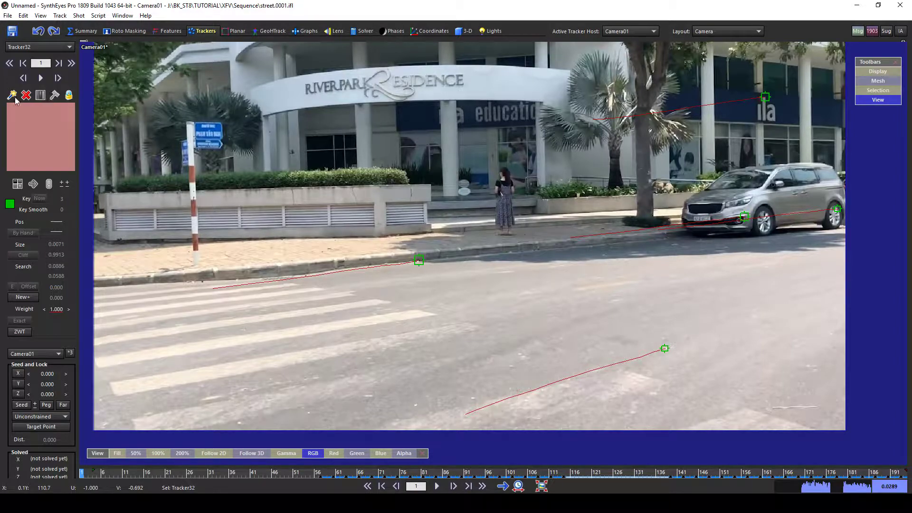
pyautogui.scroll(4, 383, 91)
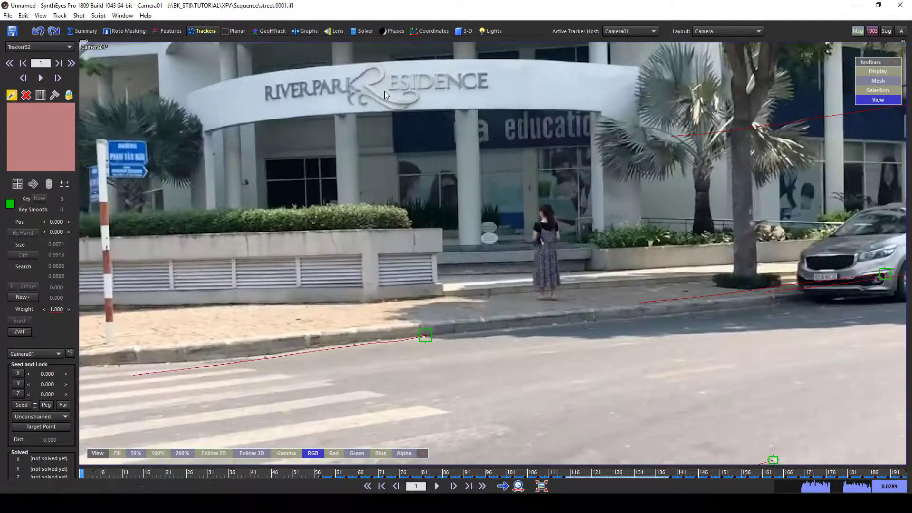
pyautogui.scroll(-2, 332, 95)
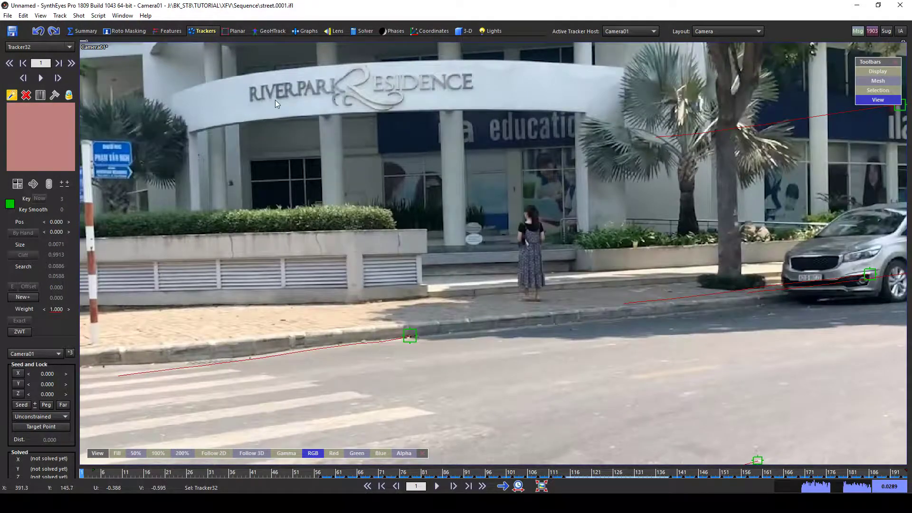
pyautogui.click(250, 88)
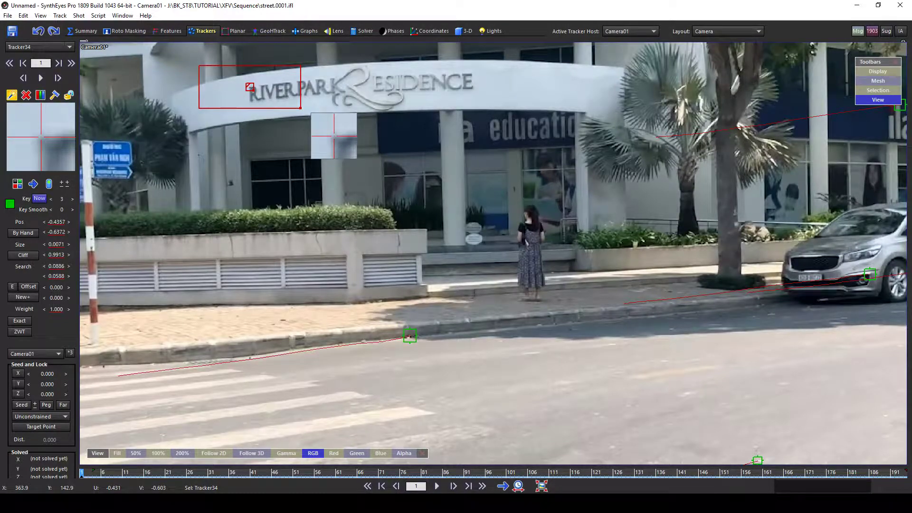
# - Track the sign tracker forward frame by frame to frame 15, and step back to frame 14
pyautogui.press('Right')
pyautogui.scroll(-4, 352, 131)
pyautogui.press('Right')
pyautogui.press('Right')
pyautogui.press('Right')
pyautogui.press('Right')
pyautogui.press('Right')
pyautogui.press('Right')
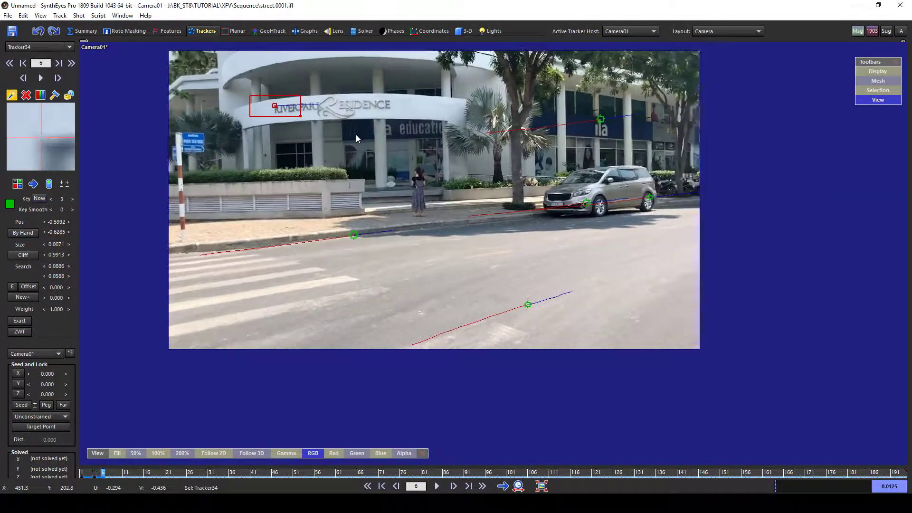
pyautogui.press('Right')
pyautogui.press('Right')
pyautogui.press('Right')
pyautogui.press('Right')
pyautogui.press('Right')
pyautogui.press('Right')
pyautogui.press('Right')
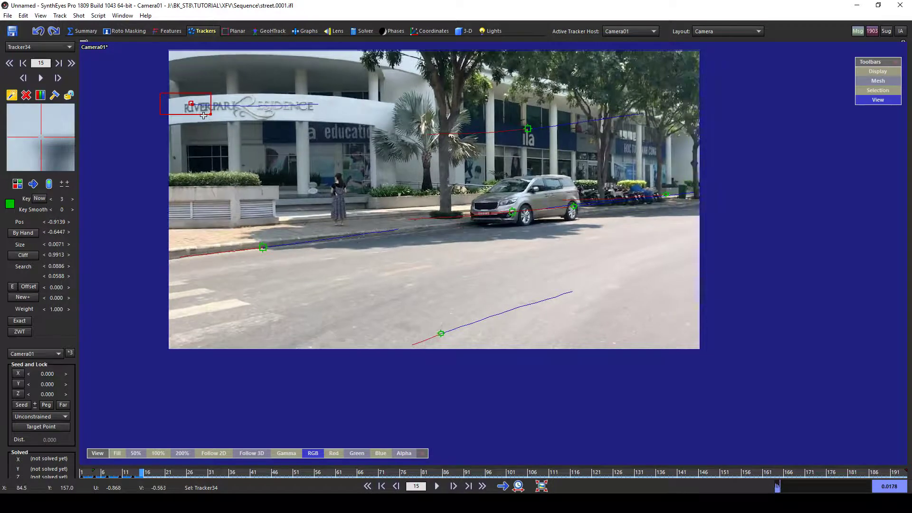
pyautogui.press('Left')
# - Truncate the sign tracker's keys at frame 14 and lock the tracker
pyautogui.rightClick(194, 105)
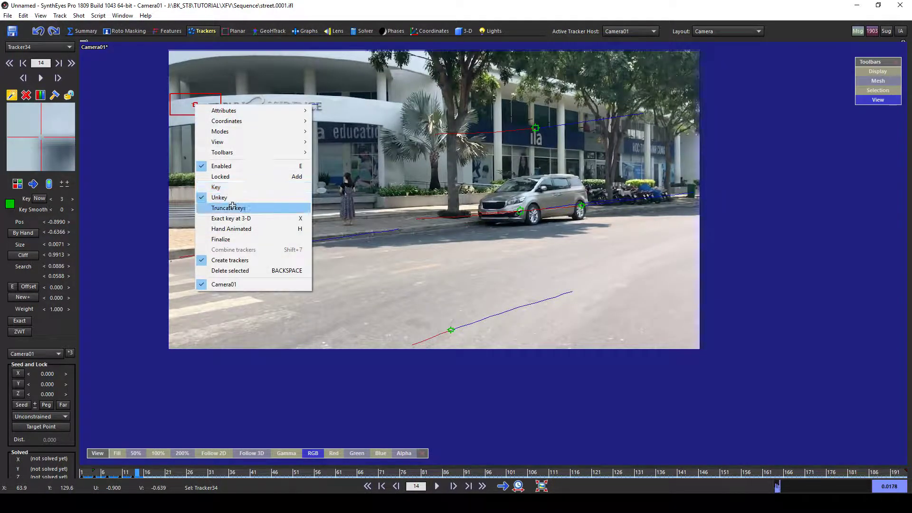
pyautogui.click(178, 93)
pyautogui.rightClick(195, 105)
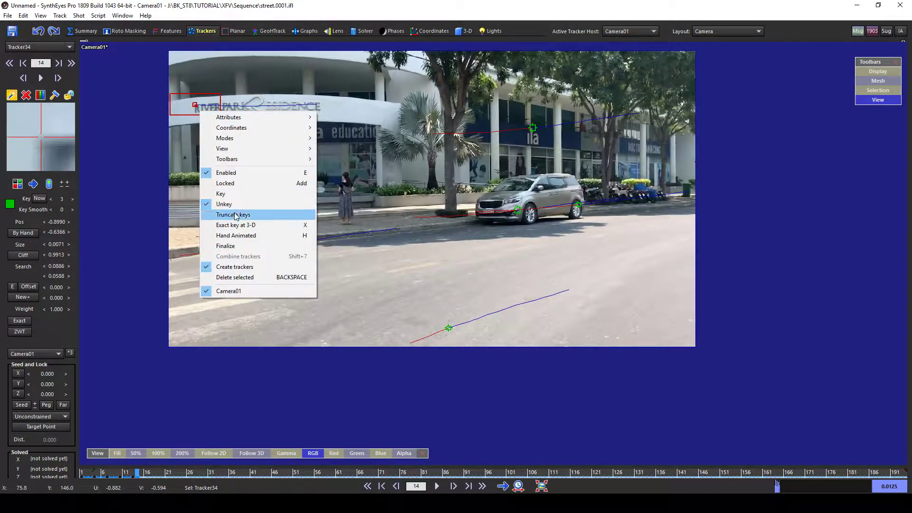
pyautogui.click(235, 213)
pyautogui.rightClick(200, 111)
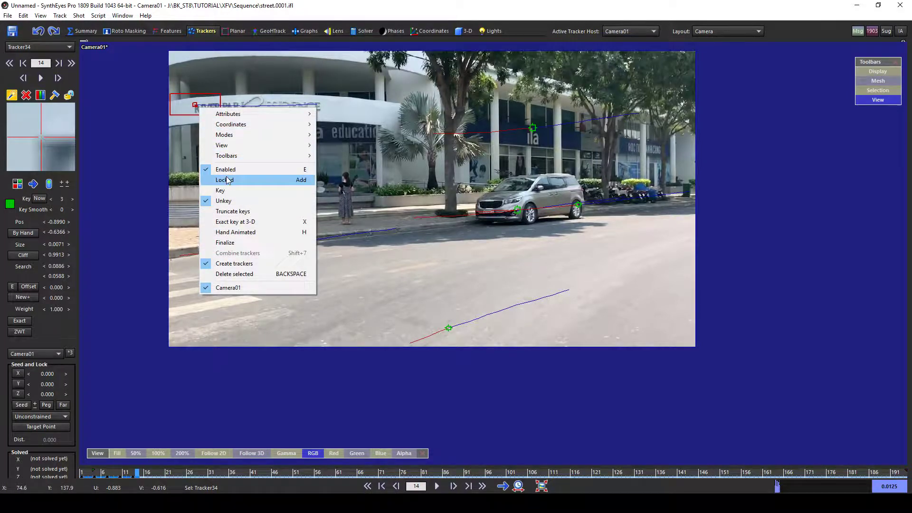
pyautogui.click(219, 179)
# - Return to frame 1 and place a new tracker on the sidewalk at the base corner of the planter wall
pyautogui.press('Left')
pyautogui.press('Left')
pyautogui.press('Left')
pyautogui.press('Left')
pyautogui.press('Left')
pyautogui.press('Left')
pyautogui.press('Left')
pyautogui.press('Left')
pyautogui.press('Left')
pyautogui.press('Left')
pyautogui.press('Left')
pyautogui.press('Left')
pyautogui.press('Left')
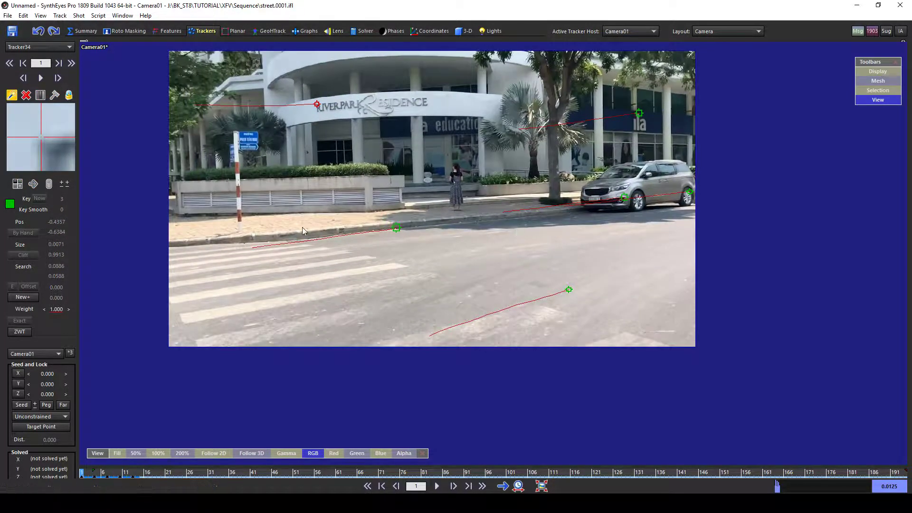
pyautogui.scroll(2, 432, 207)
pyautogui.click(379, 208)
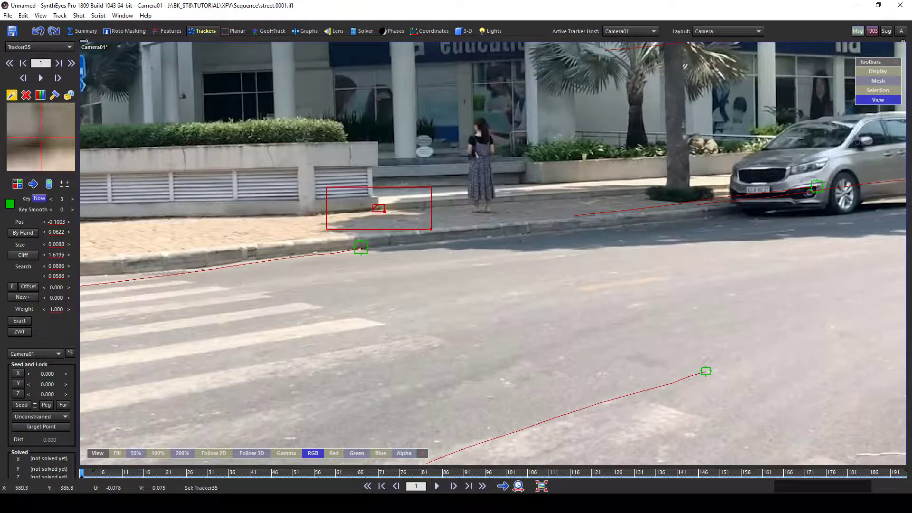
# - Track the planter corner tracker forward frame by frame from frame 1 to frame 26
pyautogui.press('Right')
pyautogui.scroll(-2, 397, 222)
pyautogui.press('Right')
pyautogui.press('Right')
pyautogui.press('Right')
pyautogui.press('Right')
pyautogui.press('Right')
pyautogui.press('Right')
pyautogui.press('Right')
pyautogui.press('Right')
pyautogui.press('Right')
pyautogui.press('Right')
pyautogui.press('Right')
pyautogui.press('Right')
pyautogui.press('Right')
pyautogui.press('Right')
pyautogui.press('Right')
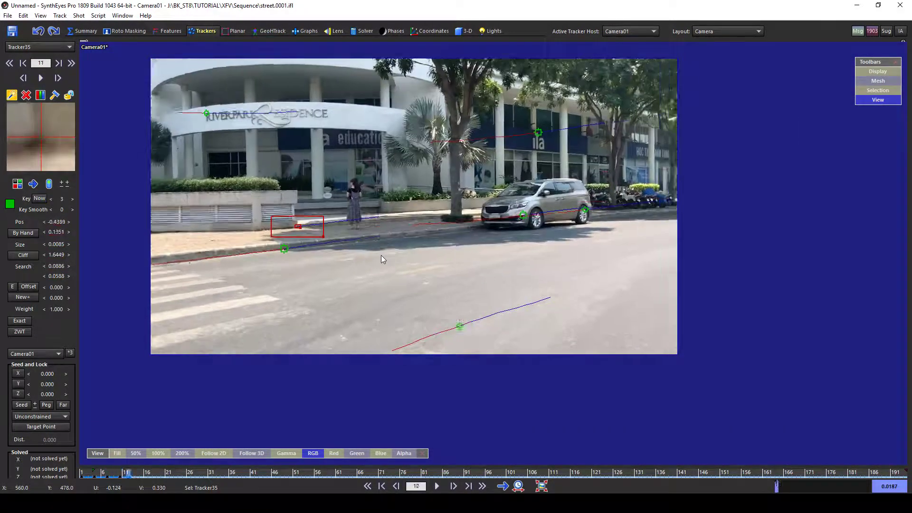
pyautogui.moveTo(335, 259); pyautogui.dragTo(476, 238, button='middle')
pyautogui.press('Right')
pyautogui.press('Right')
pyautogui.press('Right')
pyautogui.press('Right')
pyautogui.press('Right')
pyautogui.press('Right')
pyautogui.press('Right')
pyautogui.press('Right')
pyautogui.press('Right')
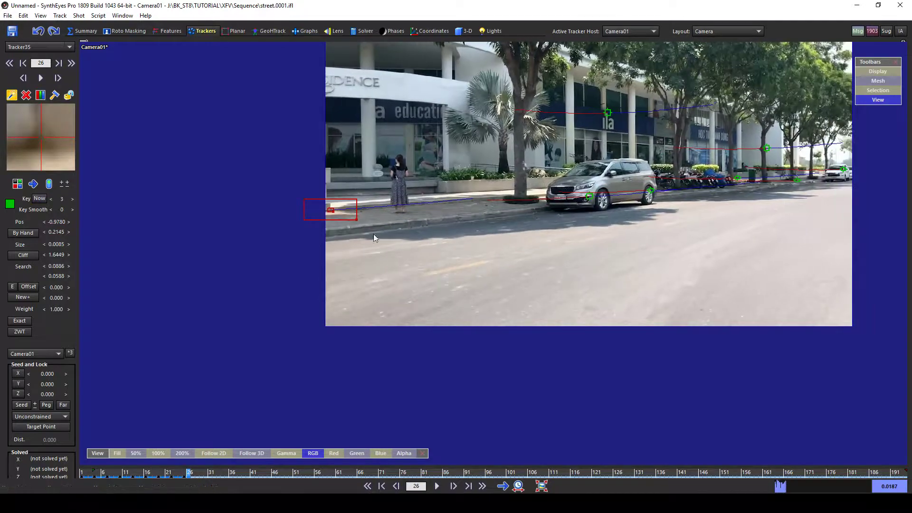
# - Lock the planter corner tracker at frame 26 and go back to frame 1
pyautogui.rightClick(332, 209)
pyautogui.click(358, 269)
pyautogui.press('Left')
pyautogui.press('Left')
pyautogui.press('Left')
pyautogui.press('Left')
pyautogui.press('Left')
pyautogui.press('Left')
pyautogui.press('Left')
pyautogui.press('Left')
pyautogui.press('Left')
pyautogui.press('Left')
pyautogui.press('Left')
pyautogui.press('Left')
pyautogui.press('Left')
pyautogui.press('Left')
pyautogui.press('Left')
pyautogui.press('Left')
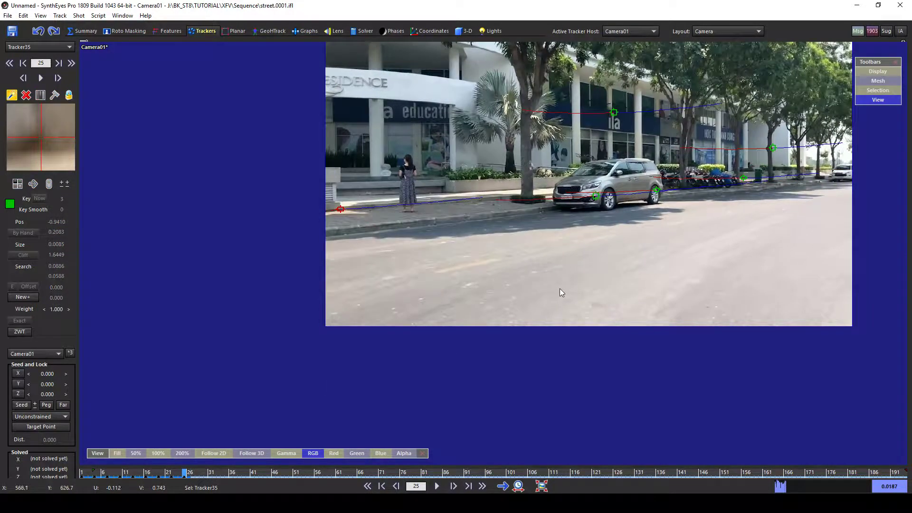
pyautogui.press('Left')
pyautogui.press('Left')
pyautogui.press('Left')
pyautogui.press('Left')
pyautogui.press('Left')
pyautogui.press('Left')
pyautogui.press('Left')
pyautogui.press('Left')
pyautogui.press('Left')
# - Place a new tracker on the sidewalk right beside the standing woman's feet at frame 1
pyautogui.scroll(2, 618, 199)
pyautogui.moveTo(609, 179); pyautogui.dragTo(416, 206, button='middle')
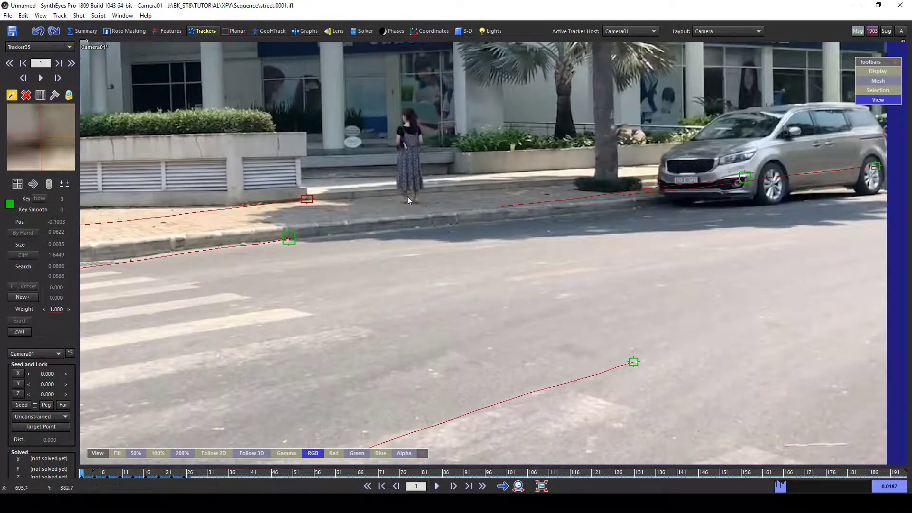
pyautogui.scroll(1, 413, 204)
pyautogui.click(423, 209)
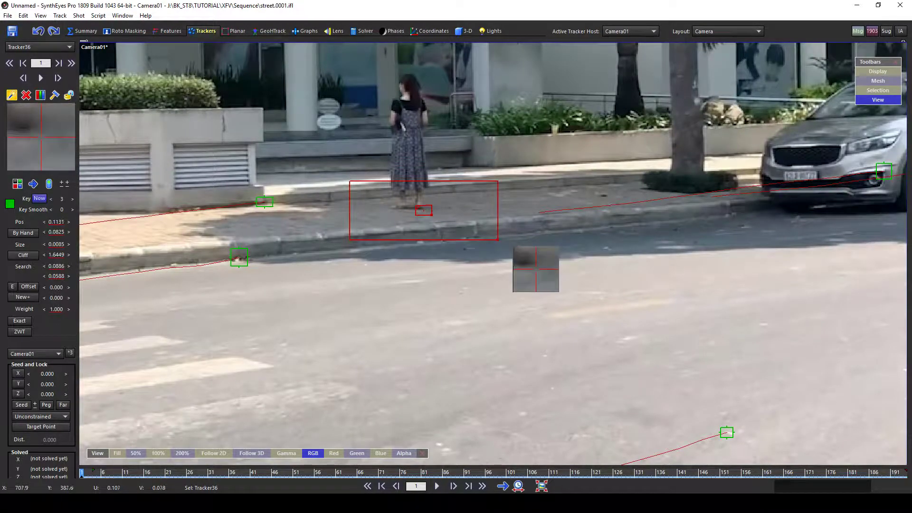
pyautogui.scroll(-1, 408, 221)
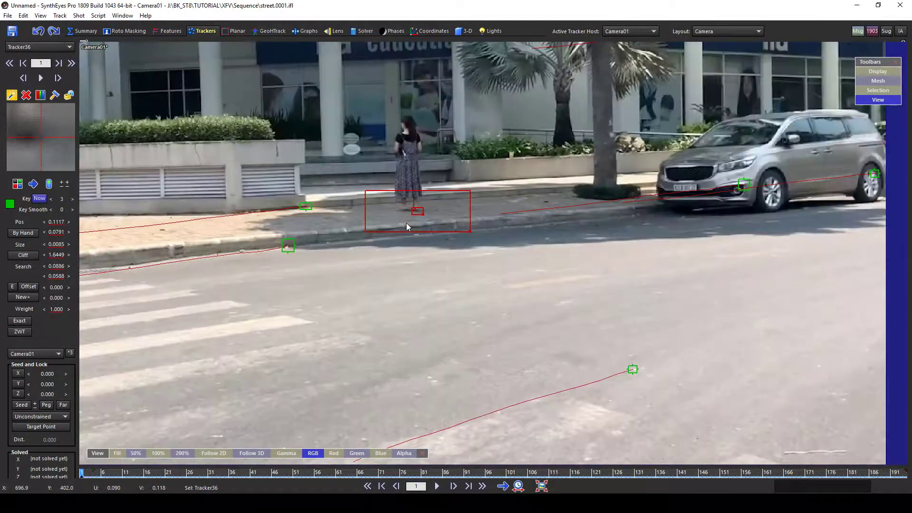
pyautogui.moveTo(400, 240); pyautogui.dragTo(402, 199, button='middle')
# - Track the sidewalk tracker at the woman's feet forward frame by frame from frame 1 to frame 34
pyautogui.press('Right')
pyautogui.press('Right')
pyautogui.press('Right')
pyautogui.press('Right')
pyautogui.scroll(-1, 389, 229)
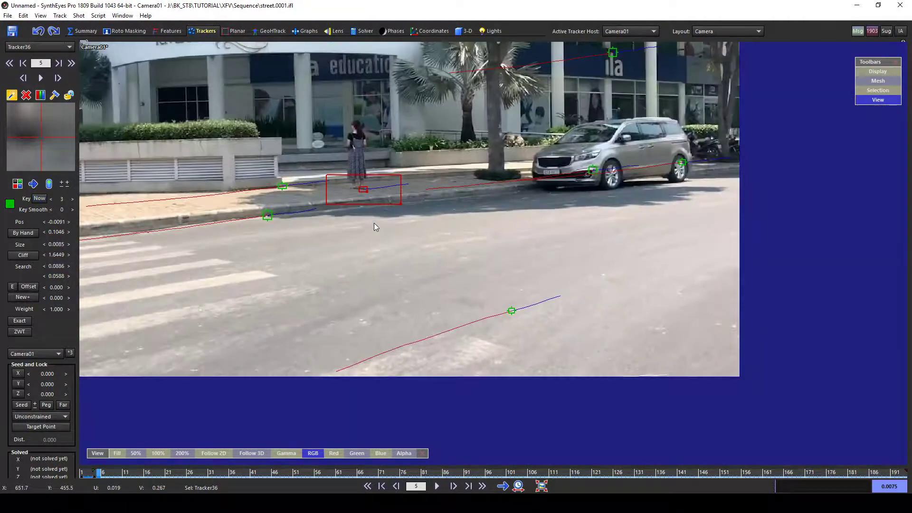
pyautogui.press('Right')
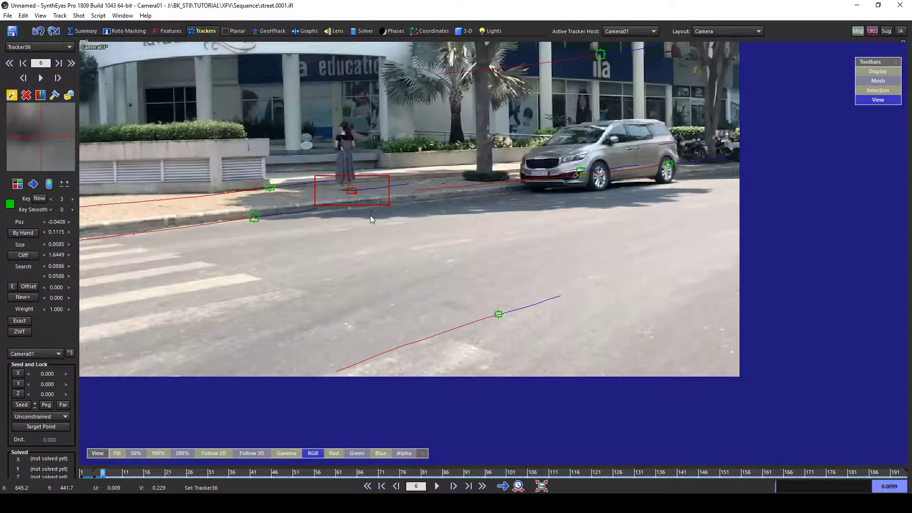
pyautogui.press('Right')
pyautogui.moveTo(354, 231); pyautogui.dragTo(501, 247, button='middle')
pyautogui.press('Right')
pyautogui.press('Right')
pyautogui.press('Right')
pyautogui.press('Right')
pyautogui.press('Right')
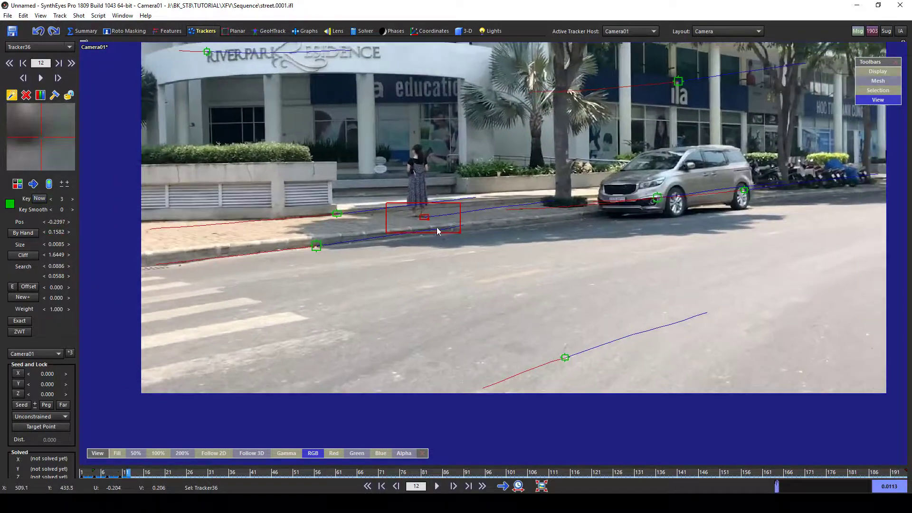
pyautogui.press('Right')
pyautogui.press('Right')
pyautogui.press('Right')
pyautogui.press('Right')
pyautogui.press('Right')
pyautogui.press('Right')
pyautogui.press('Right')
pyautogui.press('Right')
pyautogui.press('Right')
pyautogui.press('Right')
pyautogui.press('Right')
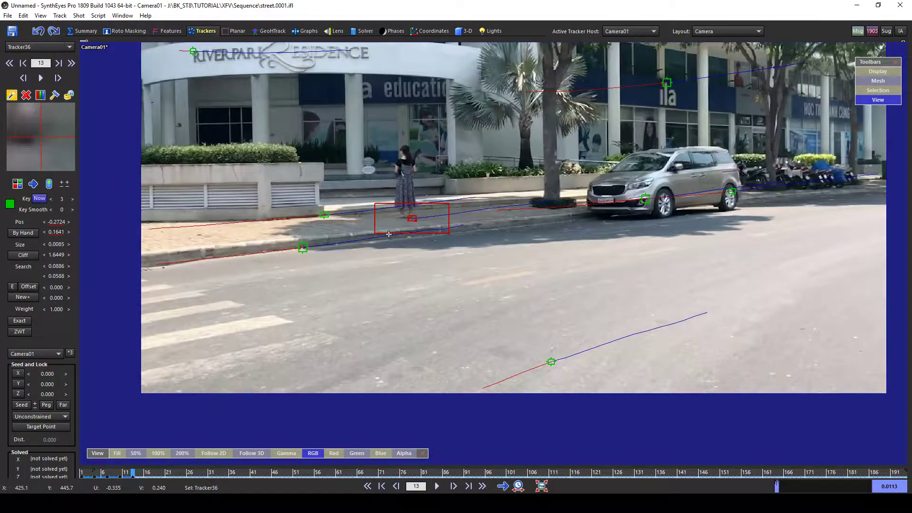
pyautogui.press('Right')
pyautogui.press('Right')
pyautogui.press('Right')
pyautogui.press('Right')
pyautogui.press('Right')
pyautogui.press('Right')
pyautogui.press('Right')
pyautogui.press('Right')
pyautogui.press('Right')
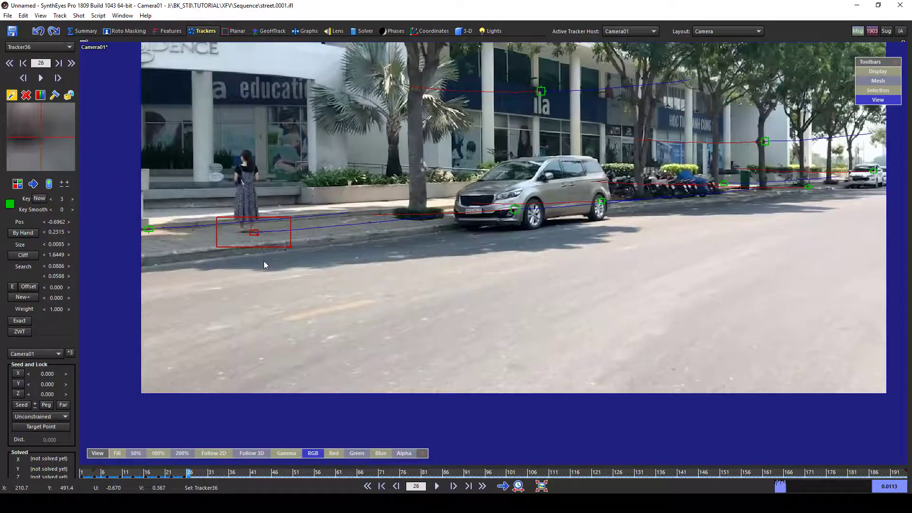
pyautogui.press('Right')
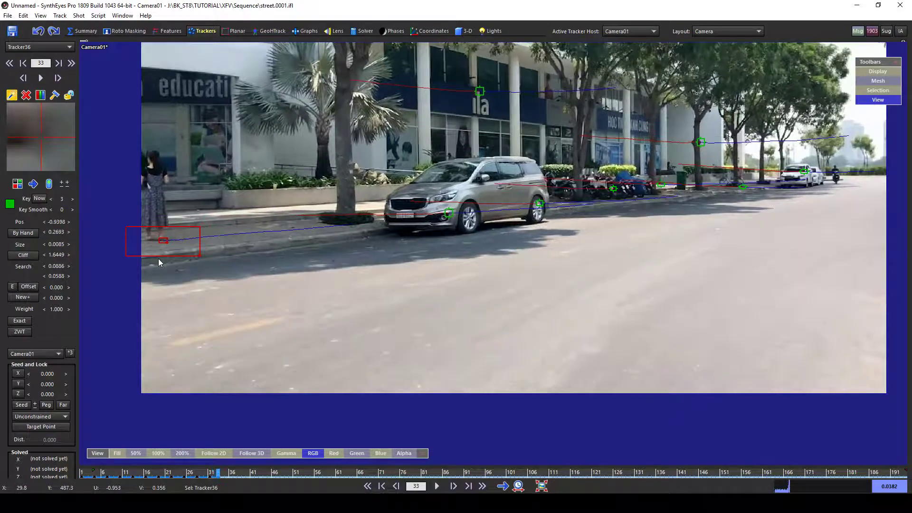
pyautogui.press('Right')
# - Lock the tracker at the woman's feet and step back to frame 1
pyautogui.rightClick(157, 255)
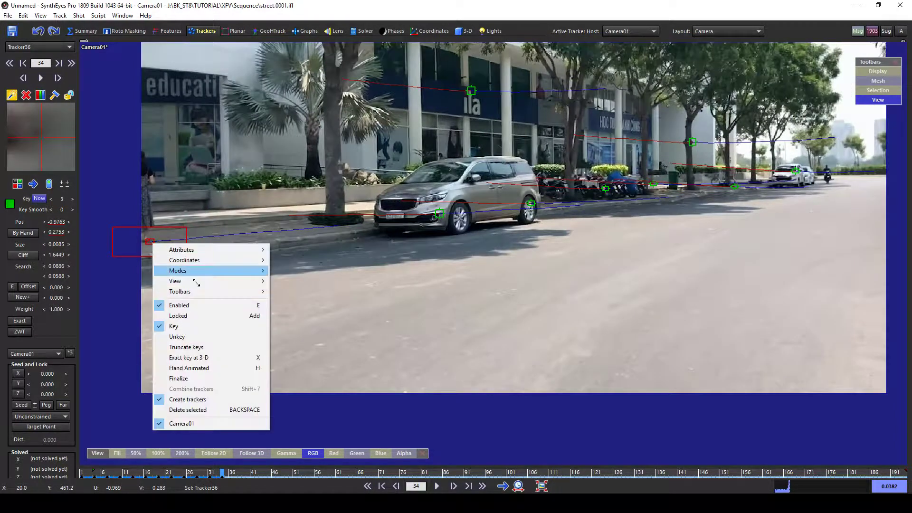
pyautogui.click(204, 315)
pyautogui.press('Left')
pyautogui.press('Left')
pyautogui.press('Left')
pyautogui.press('Left')
pyautogui.press('Left')
pyautogui.press('Left')
pyautogui.press('Left')
pyautogui.press('Left')
pyautogui.press('Left')
pyautogui.press('Left')
pyautogui.press('Left')
pyautogui.press('Left')
pyautogui.press('Left')
pyautogui.press('Left')
pyautogui.press('Left')
pyautogui.press('Left')
pyautogui.press('Left')
pyautogui.press('Left')
pyautogui.press('Left')
pyautogui.press('Left')
pyautogui.press('Left')
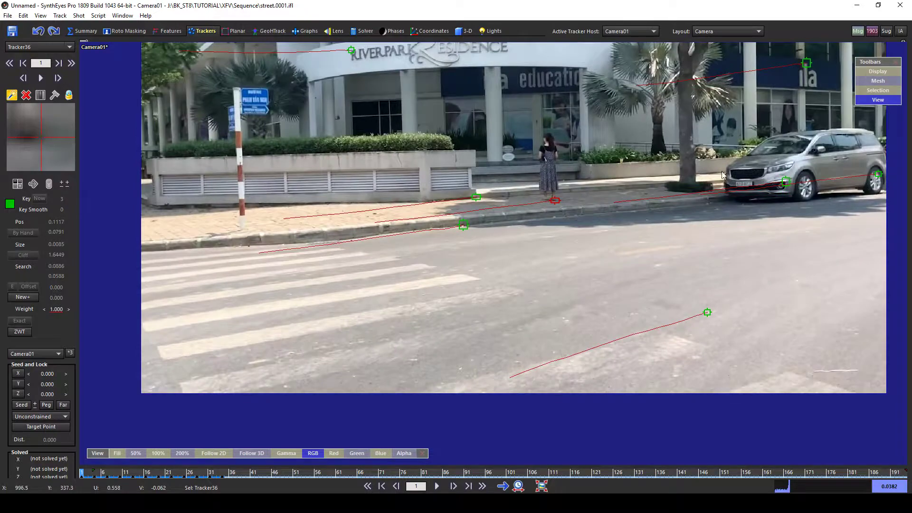
# - Place a new tracker on the small pale object at the upper edge of the low planter wall behind the sidewalk, fine-tuning its position
pyautogui.moveTo(617, 149); pyautogui.dragTo(513, 184, button='middle')
pyautogui.scroll(2, 485, 229)
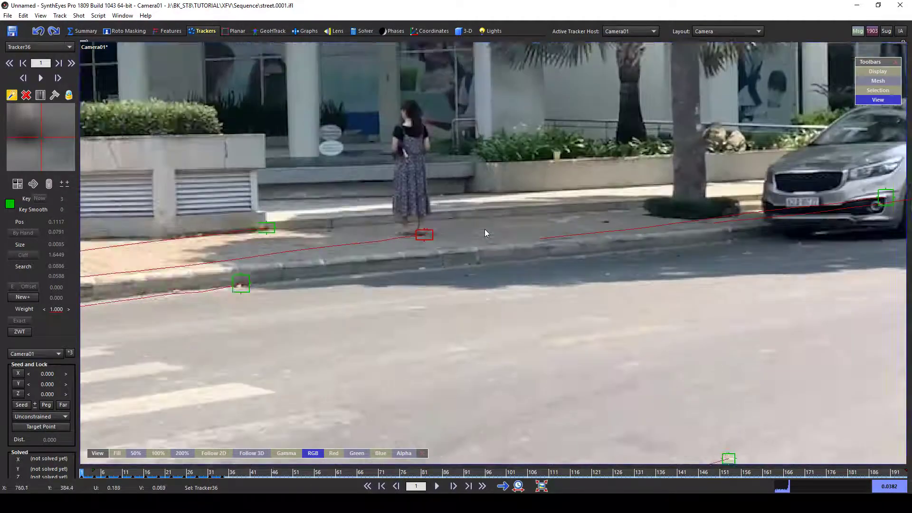
pyautogui.moveTo(486, 229); pyautogui.dragTo(304, 253, button='middle')
pyautogui.scroll(-1, 312, 252)
pyautogui.press('Right')
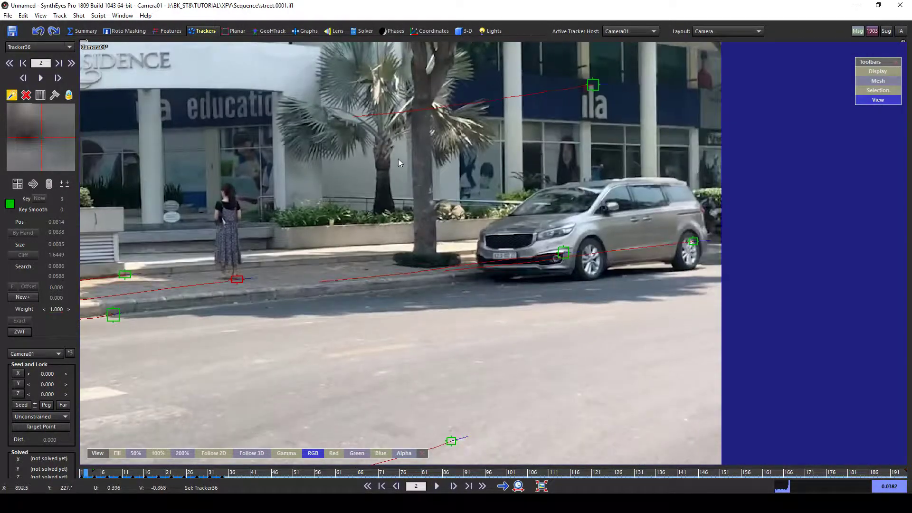
pyautogui.press('Left')
pyautogui.scroll(-1, 377, 233)
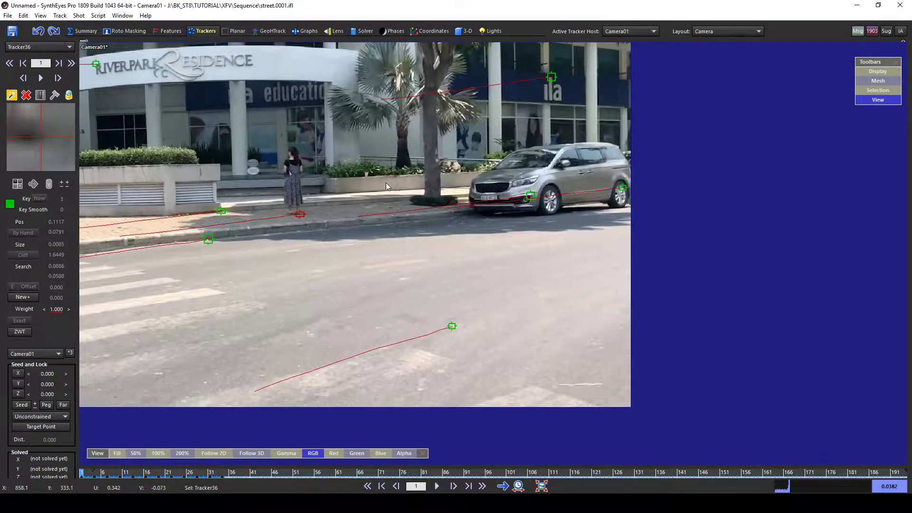
pyautogui.scroll(3, 365, 181)
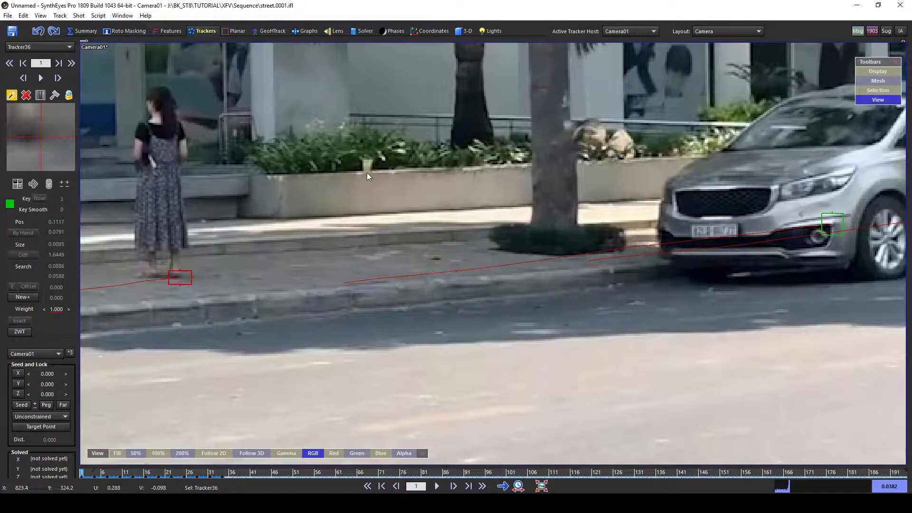
pyautogui.click(367, 173)
pyautogui.moveTo(368, 172); pyautogui.dragTo(364, 172)
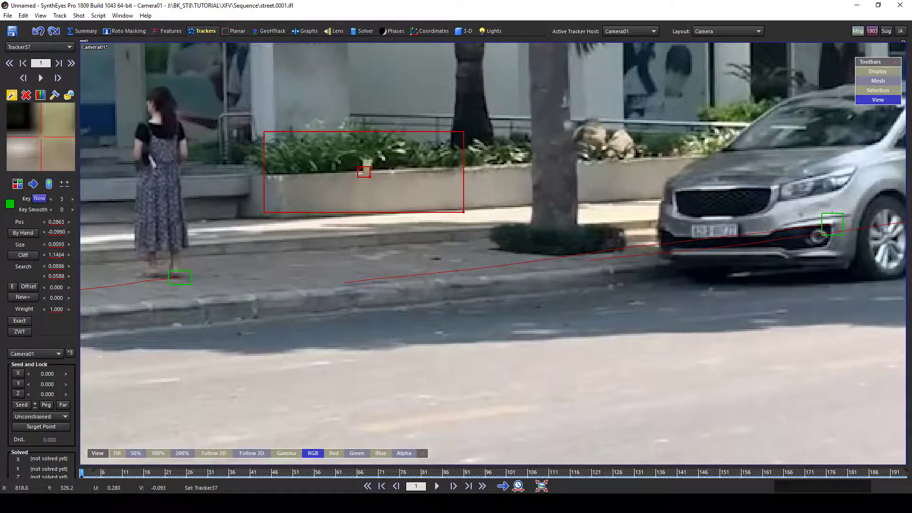
# - Track the low planter wall tracker forward frame by frame from frame 1 to frame 44
pyautogui.scroll(-3, 358, 174)
pyautogui.moveTo(357, 199); pyautogui.dragTo(411, 196, button='middle')
pyautogui.press('d')
pyautogui.press('d')
pyautogui.press('d')
pyautogui.press('d')
pyautogui.press('d')
pyautogui.moveTo(334, 264); pyautogui.dragTo(494, 258, button='middle')
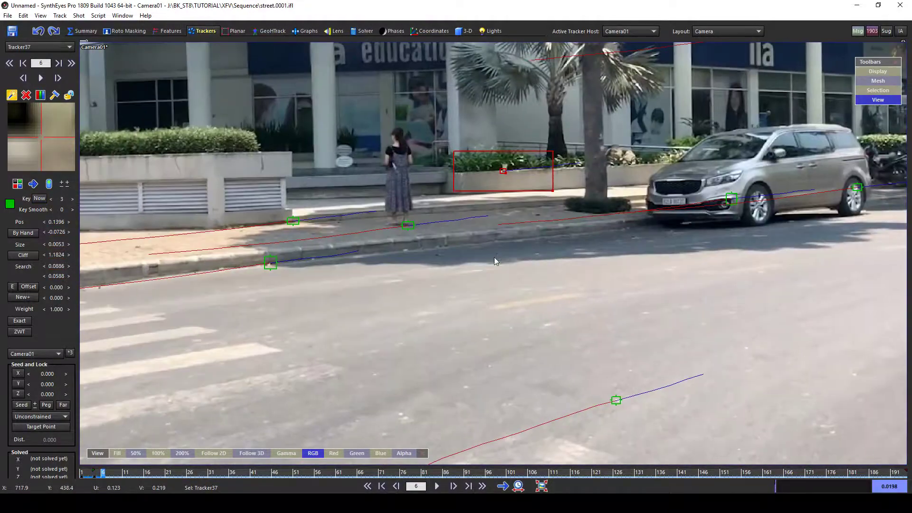
pyautogui.press('d')
pyautogui.press('d')
pyautogui.press('d')
pyautogui.press('d')
pyautogui.press('d')
pyautogui.press('d')
pyautogui.press('d')
pyautogui.press('d')
pyautogui.press('d')
pyautogui.press('d')
pyautogui.press('d')
pyautogui.press('d')
pyautogui.press('d')
pyautogui.press('d')
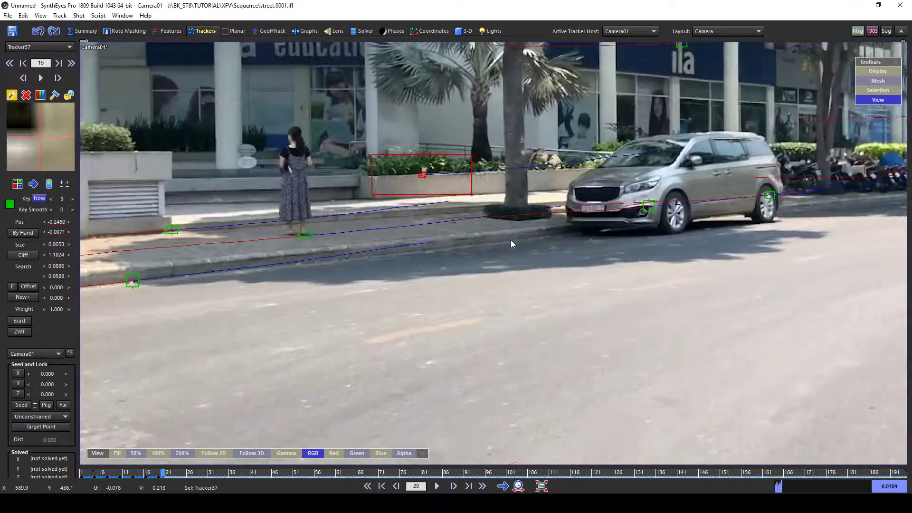
pyautogui.press('d')
pyautogui.press('d')
pyautogui.press('d')
pyautogui.press('d')
pyautogui.press('d')
pyautogui.press('d')
pyautogui.press('d')
pyautogui.press('d')
pyautogui.press('d')
pyautogui.press('d')
pyautogui.press('d')
pyautogui.press('d')
pyautogui.press('d')
pyautogui.press('d')
pyautogui.press('d')
pyautogui.press('d')
pyautogui.press('d')
pyautogui.press('d')
pyautogui.press('d')
pyautogui.press('d')
pyautogui.moveTo(276, 243); pyautogui.dragTo(408, 204, button='middle')
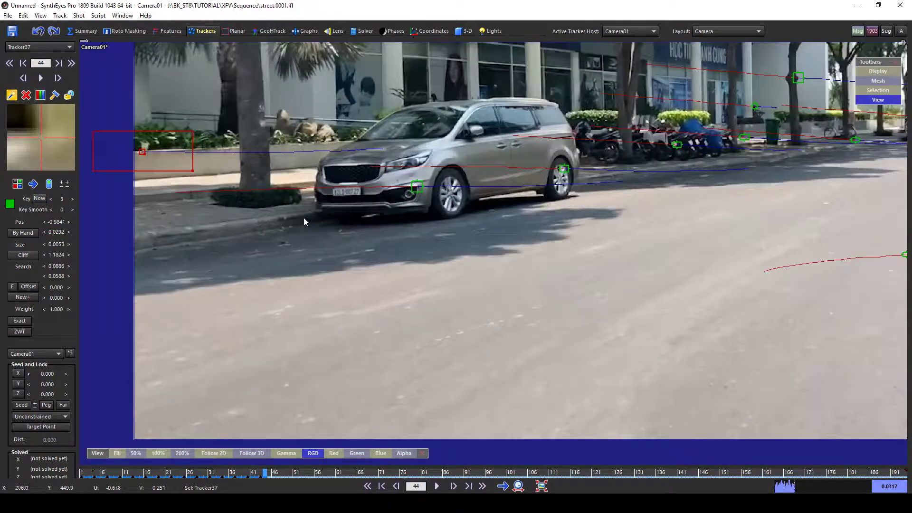
# - Lock the low planter wall tracker at frame 44 and return to frame 1
pyautogui.rightClick(128, 148)
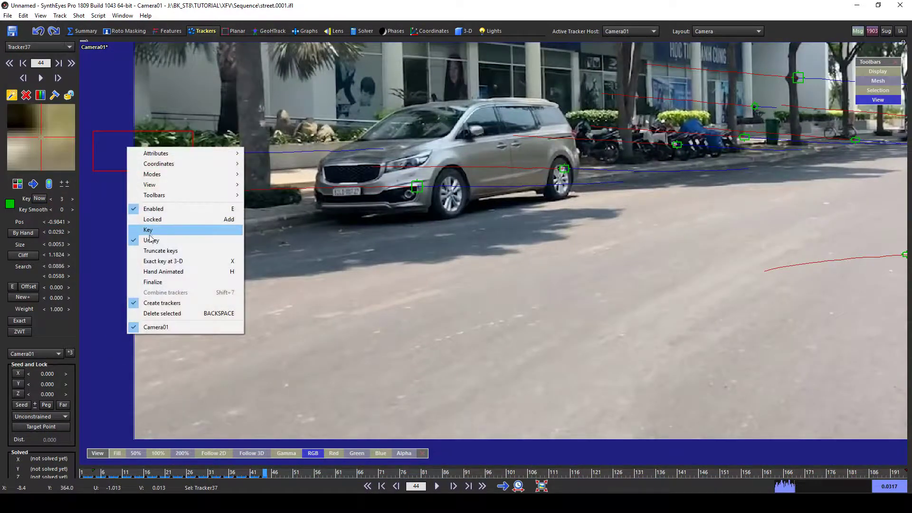
pyautogui.click(162, 219)
pyautogui.scroll(-3, 308, 235)
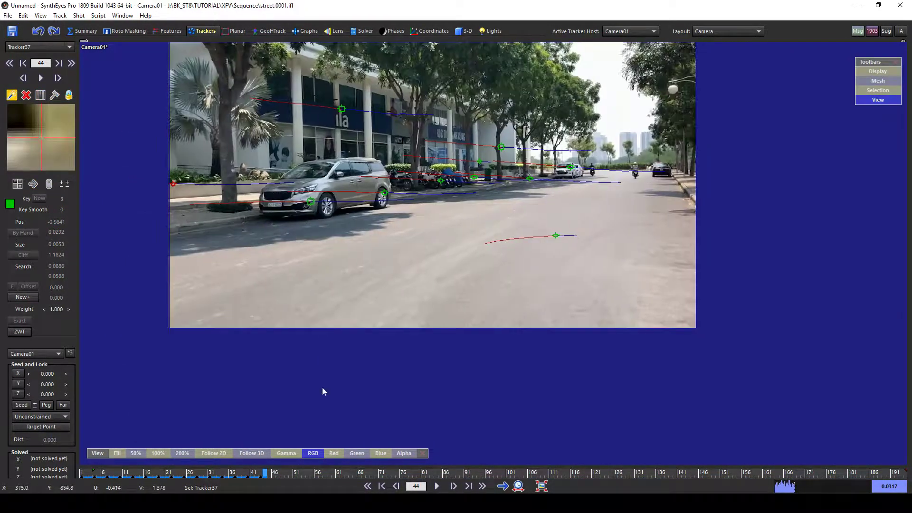
pyautogui.moveTo(247, 471)
pyautogui.mouseDown()
pyautogui.moveTo(150, 455)
pyautogui.moveTo(228, 451)
pyautogui.moveTo(156, 444)
pyautogui.moveTo(241, 425)
pyautogui.moveTo(80, 447)
pyautogui.moveTo(118, 452)
pyautogui.moveTo(81, 449)
pyautogui.mouseUp()
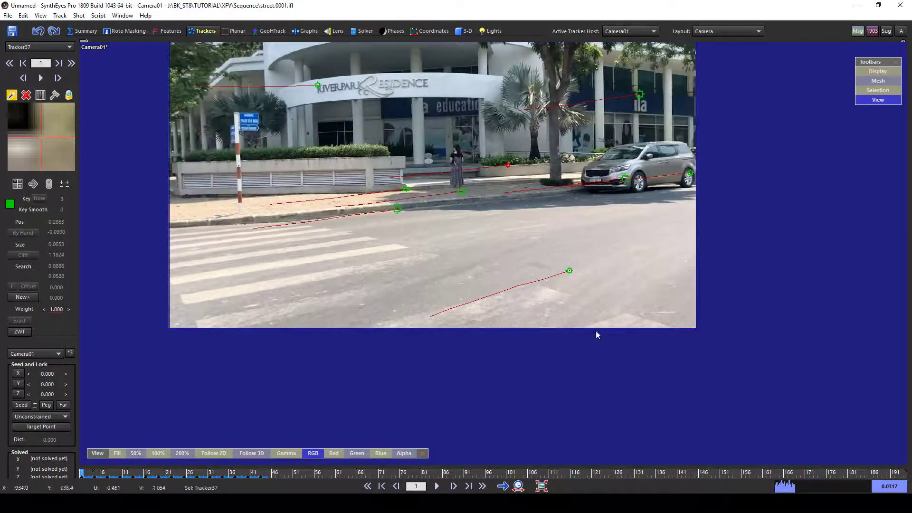
# - Place a new tracker on the small white spot on the open road in front of the parked van
pyautogui.scroll(3, 683, 283)
pyautogui.moveTo(682, 284); pyautogui.dragTo(530, 307, button='middle')
pyautogui.scroll(2, 449, 251)
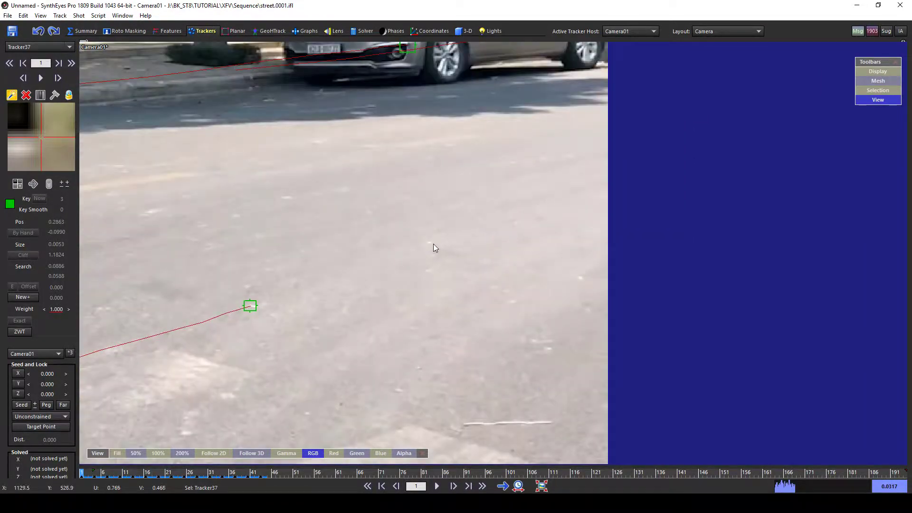
pyautogui.click(431, 243)
# - Track the white road spot tracker forward frame by frame from frame 1 to frame 33
pyautogui.press('d')
pyautogui.press('d')
pyautogui.scroll(-3, 398, 281)
pyautogui.moveTo(402, 309); pyautogui.dragTo(475, 261, button='middle')
pyautogui.press('d')
pyautogui.press('d')
pyautogui.press('d')
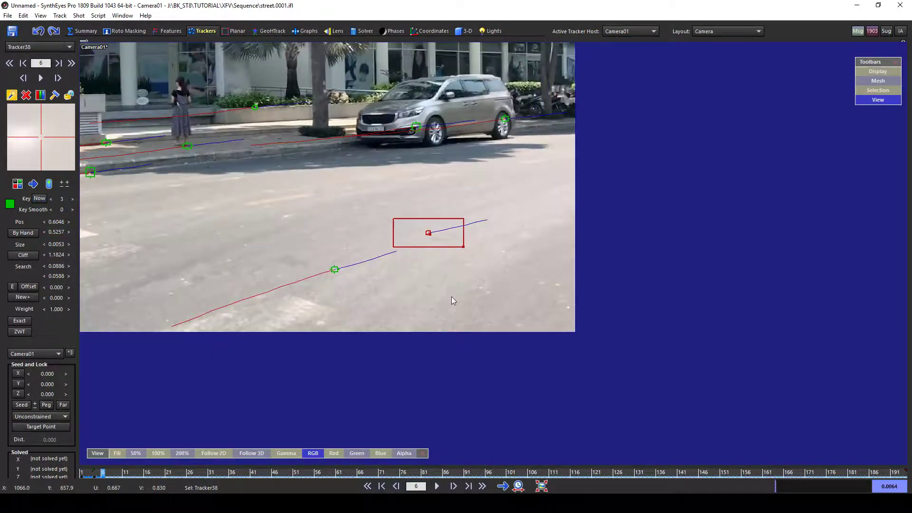
pyautogui.press('d')
pyautogui.press('d')
pyautogui.press('d')
pyautogui.press('d')
pyautogui.press('d')
pyautogui.press('d')
pyautogui.press('d')
pyautogui.press('d')
pyautogui.press('d')
pyautogui.press('d')
pyautogui.press('d')
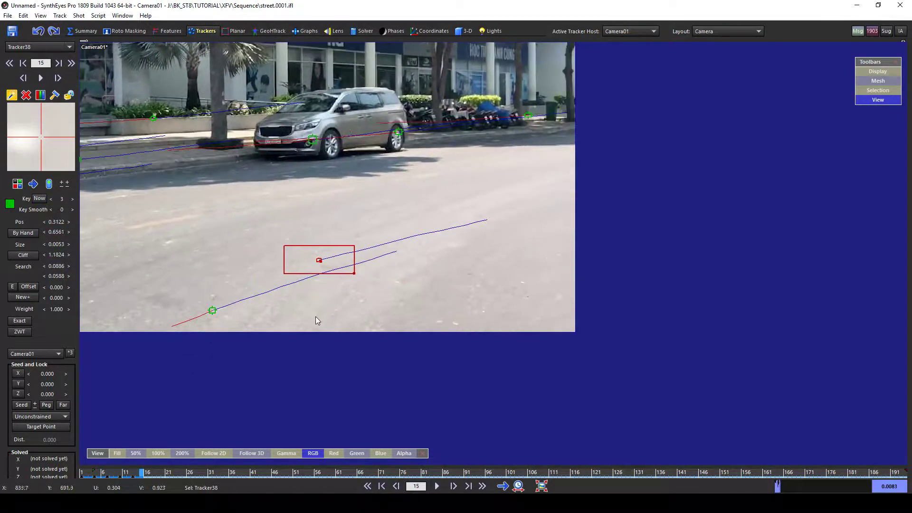
pyautogui.moveTo(312, 317); pyautogui.dragTo(546, 296, button='middle')
pyautogui.press('d')
pyautogui.press('d')
pyautogui.press('d')
pyautogui.press('d')
pyautogui.press('d')
pyautogui.press('d')
pyautogui.press('d')
pyautogui.press('d')
pyautogui.press('d')
pyautogui.press('d')
pyautogui.press('d')
pyautogui.press('d')
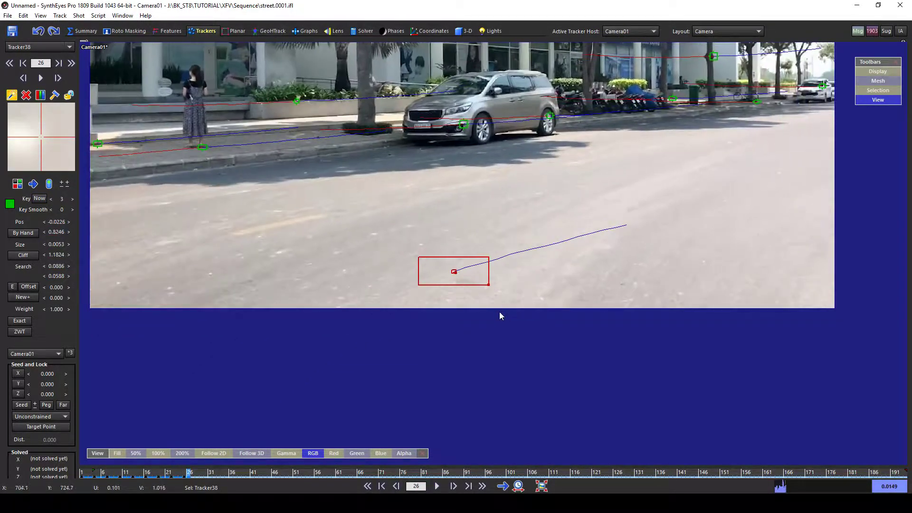
pyautogui.press('d')
pyautogui.press('d')
pyautogui.press('d')
pyautogui.press('d')
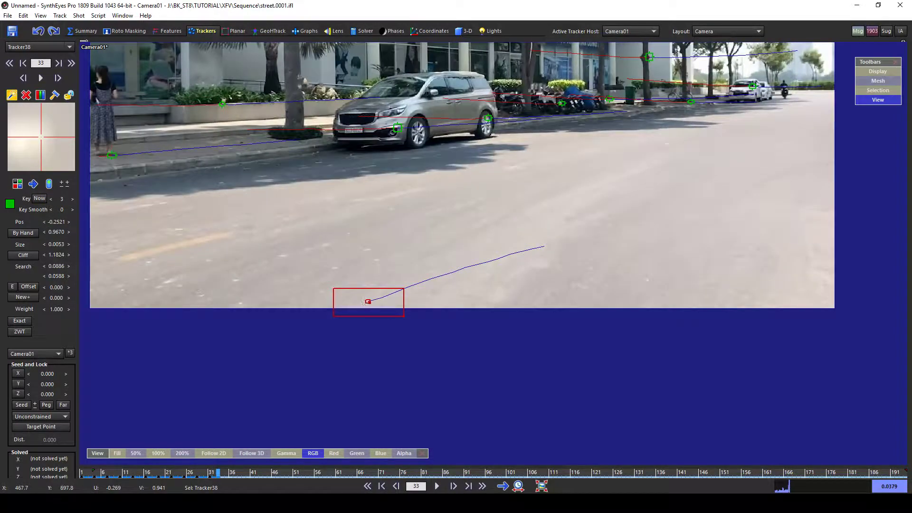
# - Lock the white road spot tracker at frame 33 and return to frame 1
pyautogui.rightClick(363, 297)
pyautogui.click(418, 368)
pyautogui.scroll(-2, 421, 344)
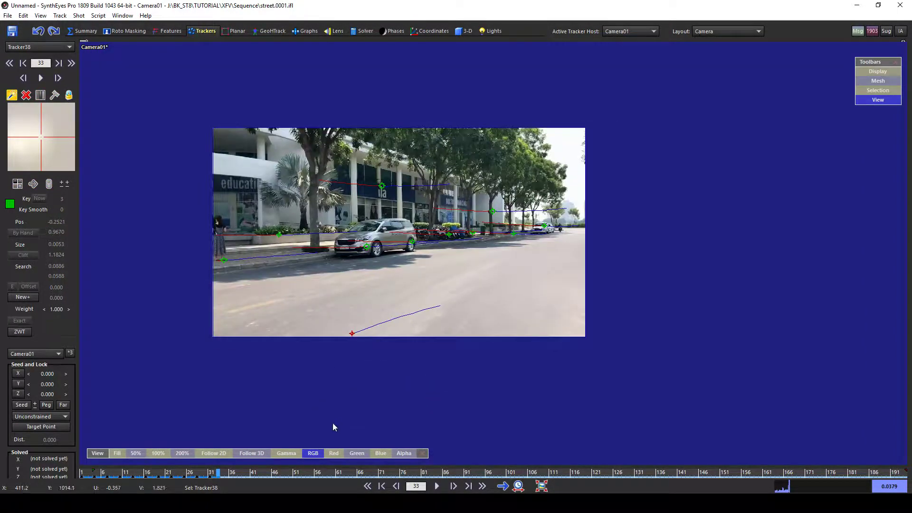
pyautogui.moveTo(219, 473); pyautogui.dragTo(82, 471)
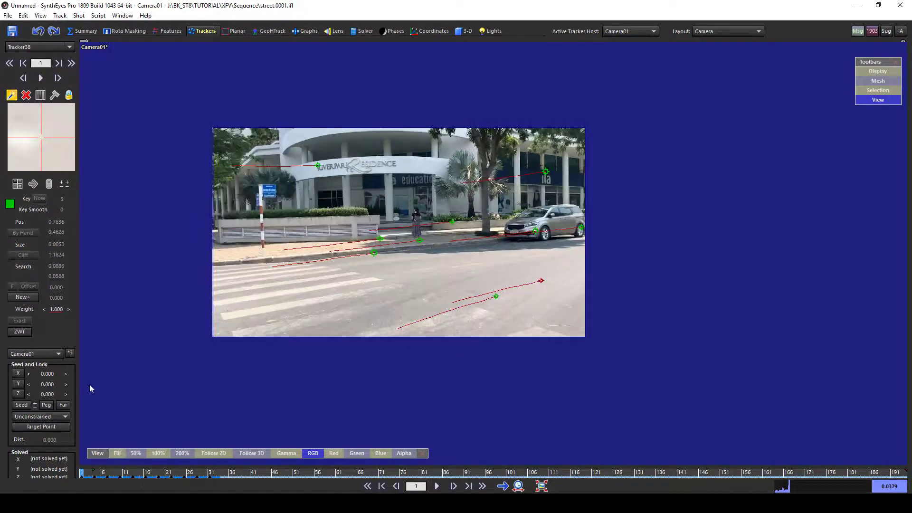
# - Place a new tracker on the upper corner of the rightmost louvred vent in the low planter wall, fine-tuning its position
pyautogui.scroll(2, 338, 244)
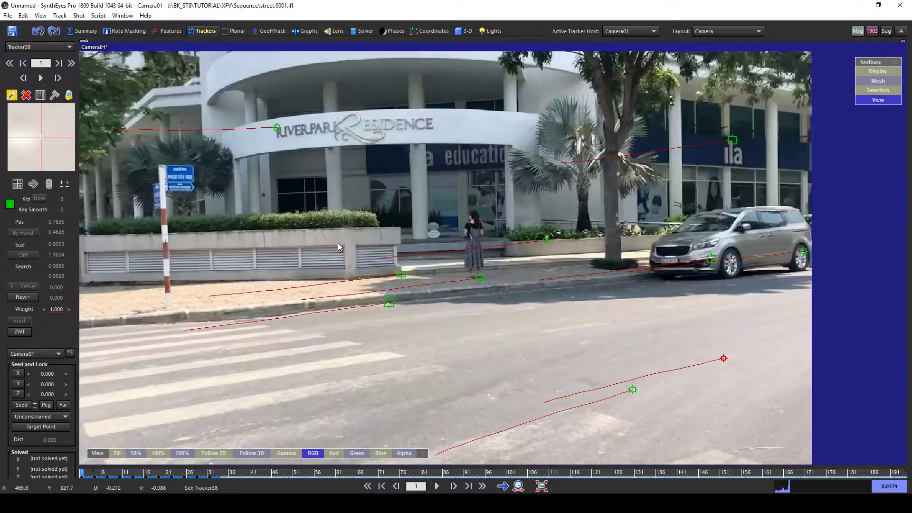
pyautogui.scroll(1, 338, 245)
pyautogui.click(364, 245)
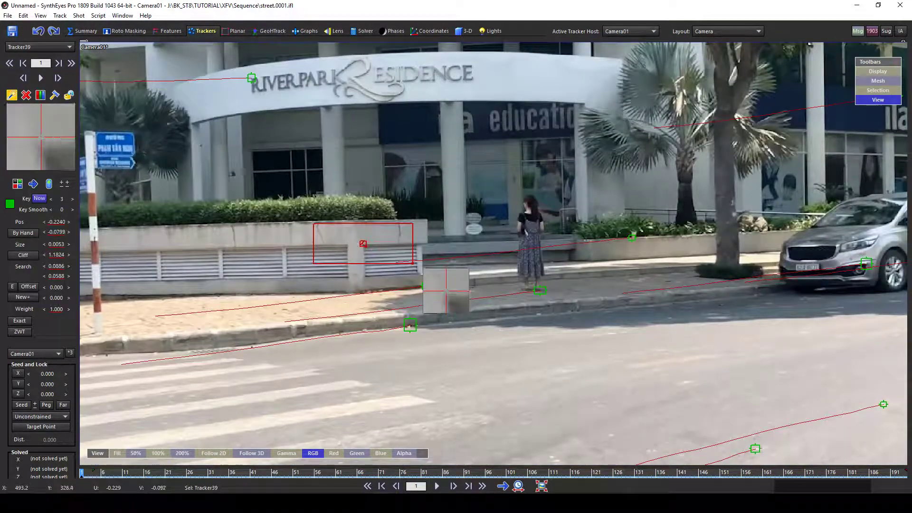
pyautogui.scroll(1, 364, 245)
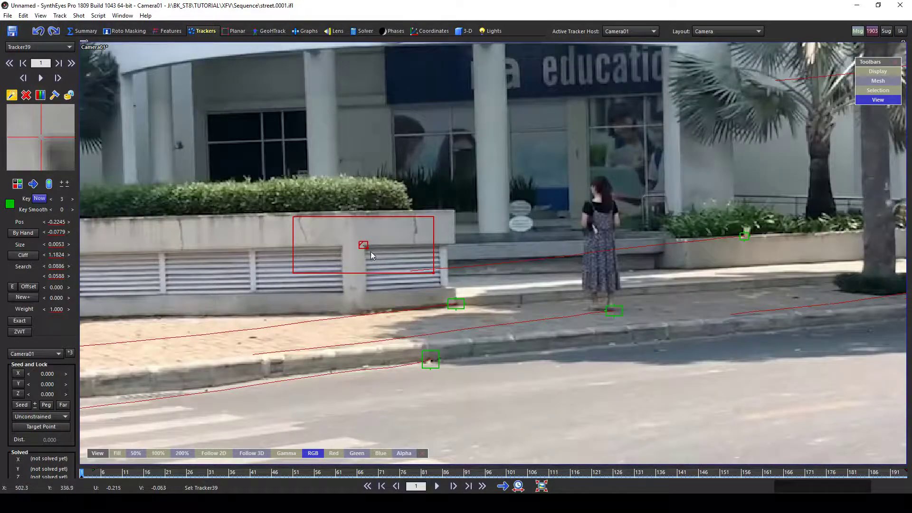
pyautogui.moveTo(363, 245); pyautogui.dragTo(365, 245)
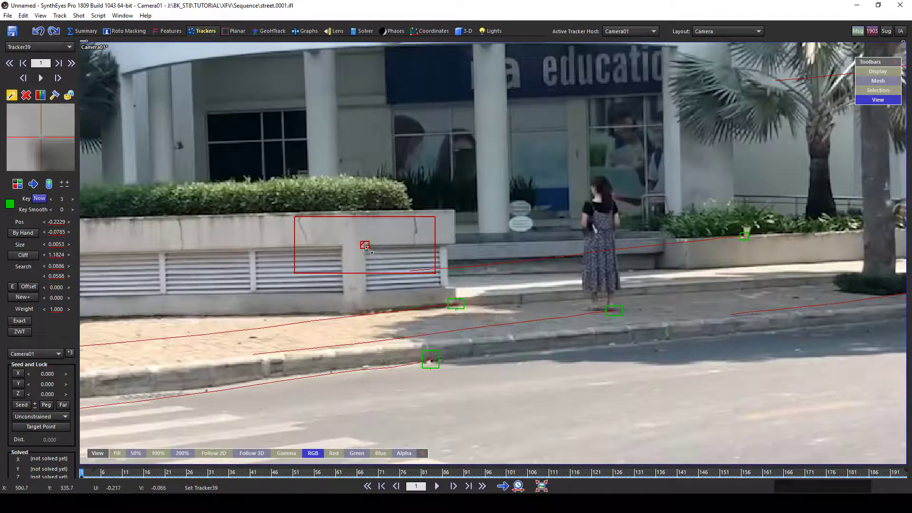
# - Track the louvred vent corner tracker forward from frame 1 to frame 21
pyautogui.hotkey('ctrl', 'f')
pyautogui.scroll(-3, 416, 244)
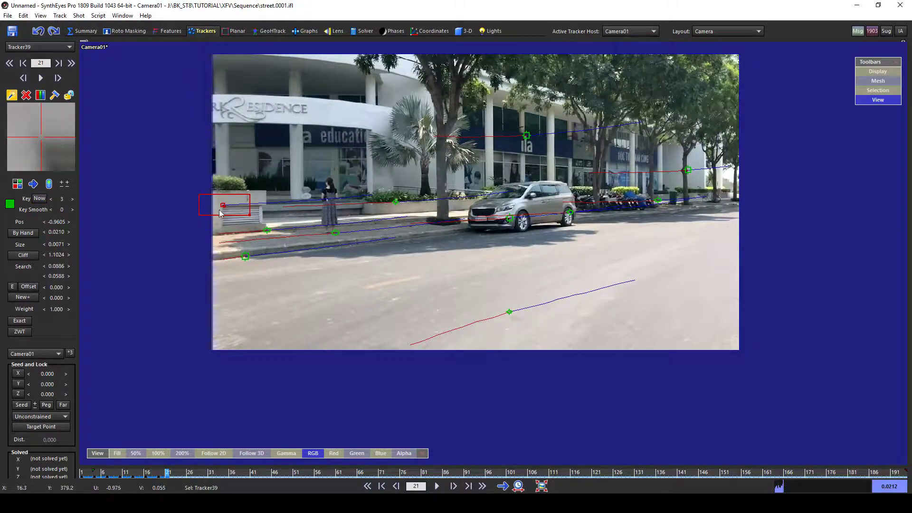
pyautogui.press('s')
# - Lock the louvred vent corner tracker at frame 21 and return to frame 1
pyautogui.rightClick(222, 204)
pyautogui.click(242, 277)
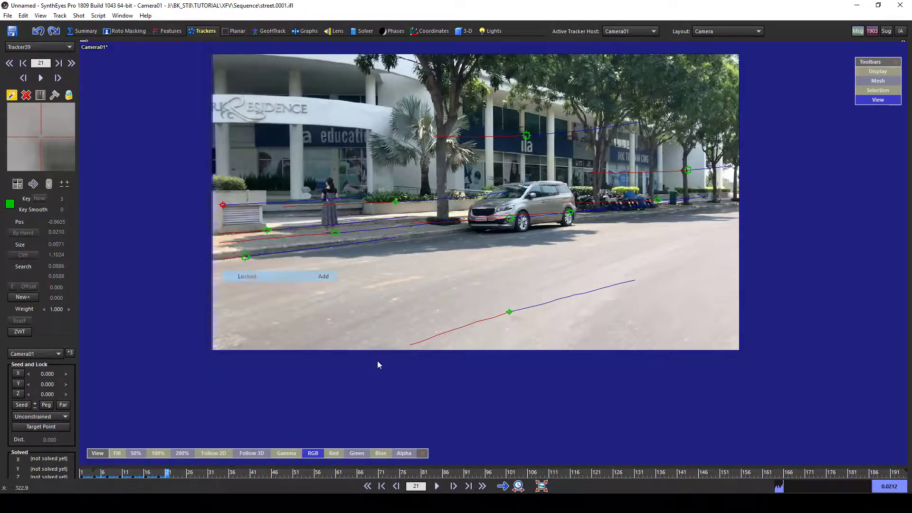
pyautogui.moveTo(165, 475); pyautogui.dragTo(82, 475)
# - Place a new tracker on the corner of the dark upper-floor window above the white band with the RESIDENCE lettering
pyautogui.scroll(5, 713, 195)
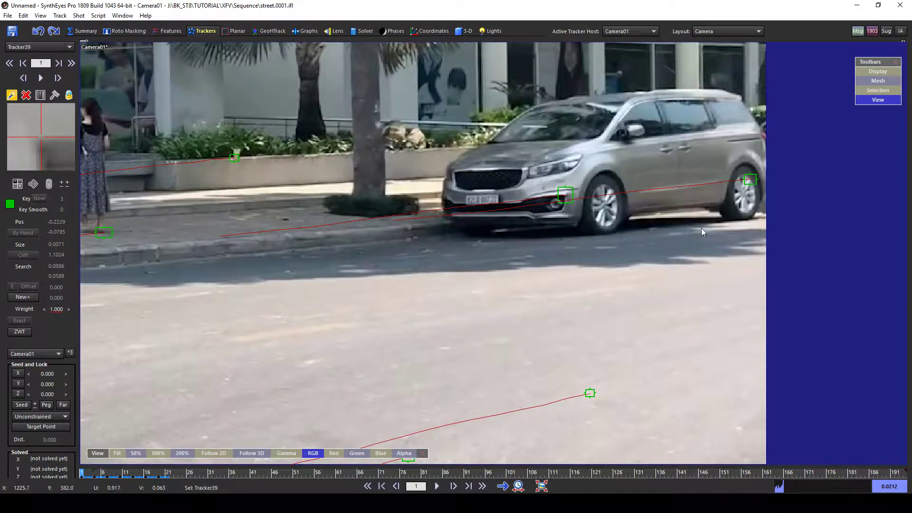
pyautogui.scroll(-1, 680, 262)
pyautogui.moveTo(664, 313); pyautogui.dragTo(639, 355, button='middle')
pyautogui.scroll(-1, 607, 129)
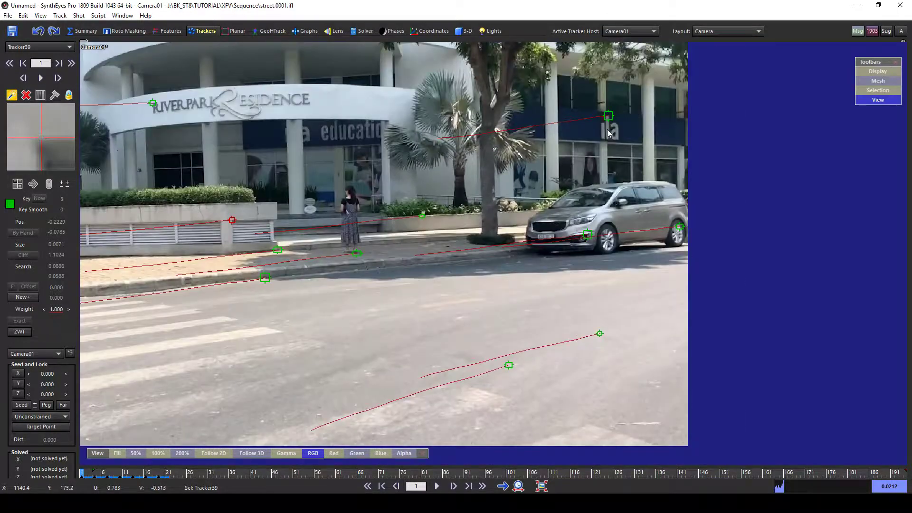
pyautogui.moveTo(609, 133); pyautogui.dragTo(565, 172, button='middle')
pyautogui.scroll(3, 331, 127)
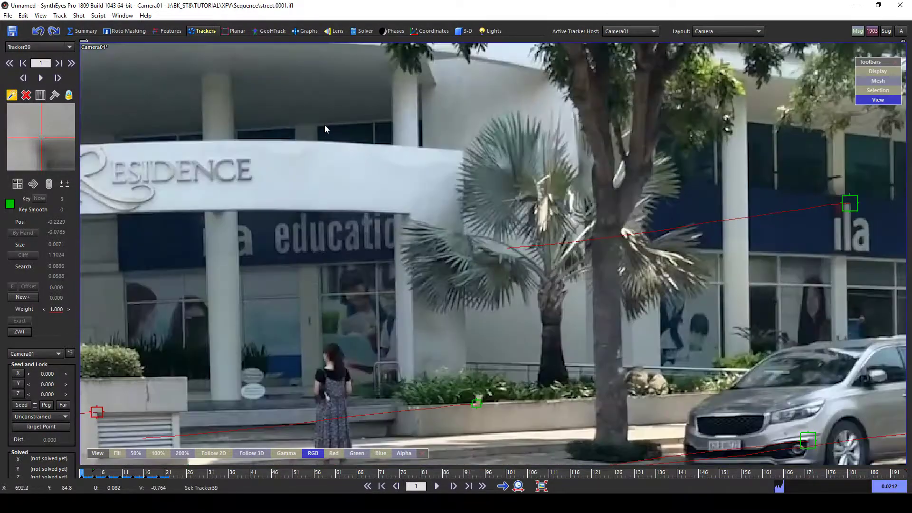
pyautogui.click(316, 128)
pyautogui.scroll(-1, 347, 151)
pyautogui.moveTo(352, 152); pyautogui.dragTo(371, 128, button='middle')
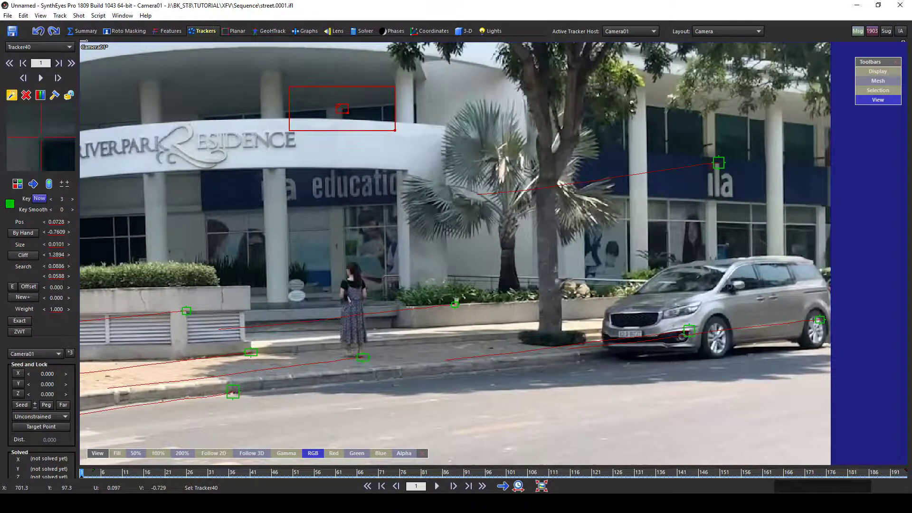
# - Track the upper-floor window corner tracker forward frame by frame from frame 1 to frame 36
pyautogui.scroll(-2, 343, 144)
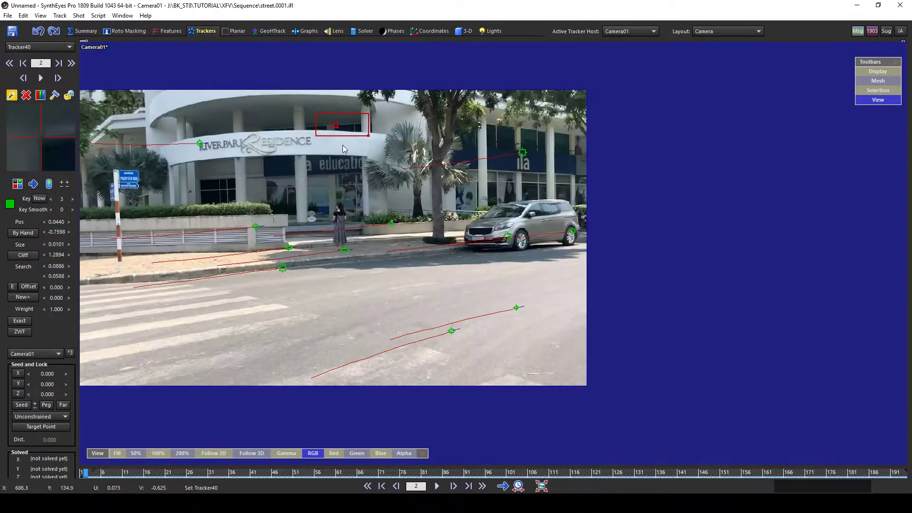
pyautogui.press('Right')
pyautogui.press('Right')
pyautogui.press('Right')
pyautogui.press('Right')
pyautogui.press('Right')
pyautogui.press('Right')
pyautogui.scroll(-1, 309, 217)
pyautogui.moveTo(310, 215); pyautogui.dragTo(471, 212, button='middle')
pyautogui.press('Right')
pyautogui.press('Right')
pyautogui.press('Right')
pyautogui.press('Right')
pyautogui.press('Right')
pyautogui.press('Right')
pyautogui.press('Right')
pyautogui.press('Right')
pyautogui.press('Right')
pyautogui.press('Right')
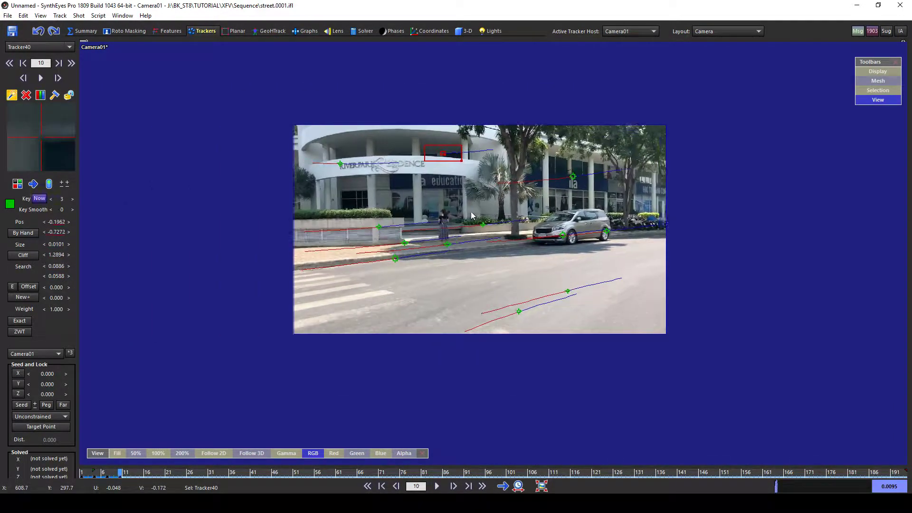
pyautogui.press('Right')
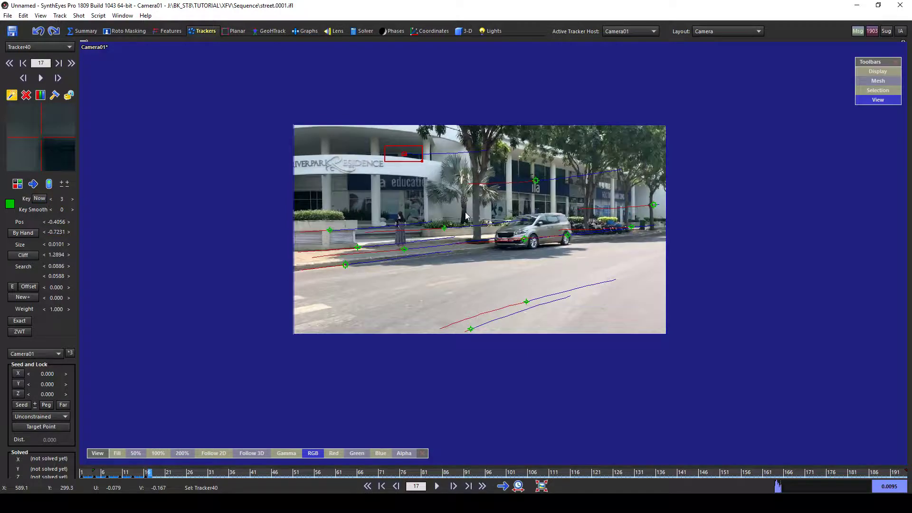
pyautogui.scroll(2, 383, 158)
pyautogui.press('Right')
pyautogui.press('Right')
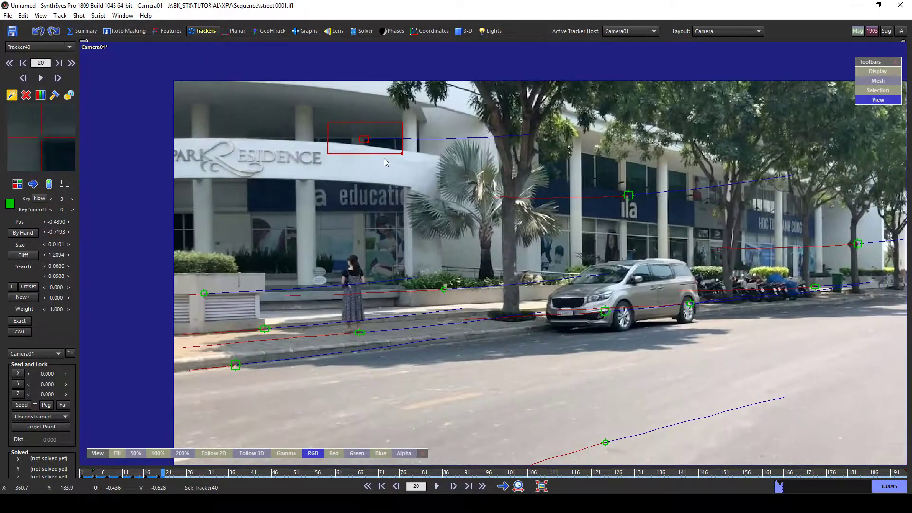
pyautogui.press('Right')
pyautogui.press('Right')
pyautogui.press('Right')
pyautogui.press('Right')
pyautogui.press('Right')
pyautogui.press('Right')
pyautogui.press('Right')
pyautogui.press('Right')
pyautogui.press('Right')
pyautogui.press('Right')
pyautogui.press('Right')
pyautogui.press('Right')
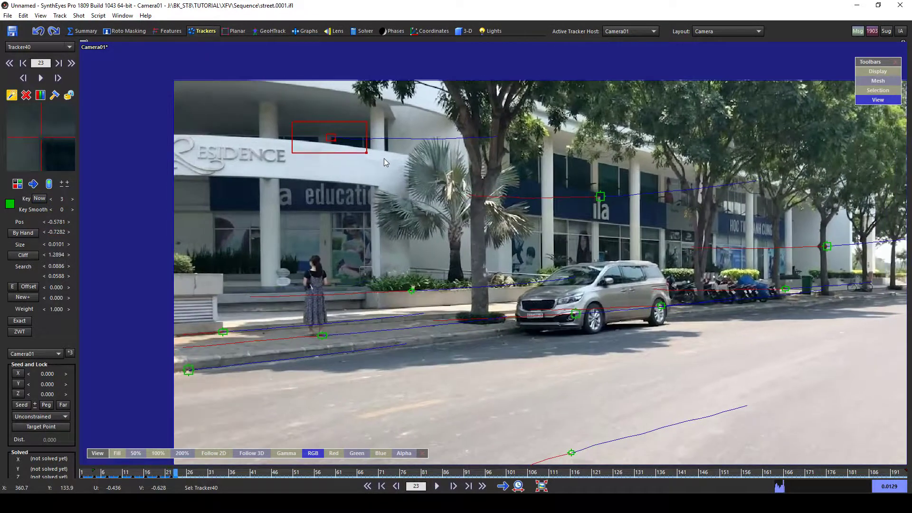
pyautogui.press('Right')
pyautogui.press('Right')
pyautogui.press('Right')
pyautogui.press('Right')
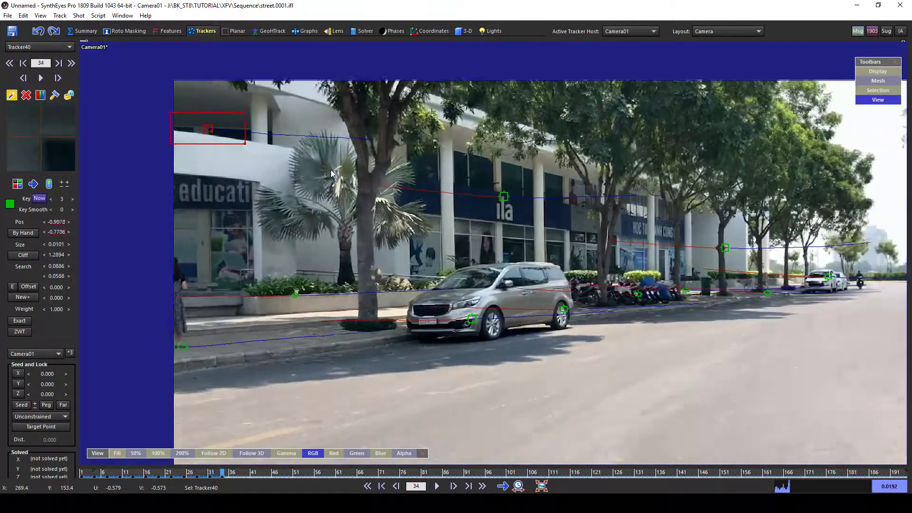
# - Lock the upper-floor window corner tracker at frame 36 and step back to frame 1
pyautogui.rightClick(177, 119)
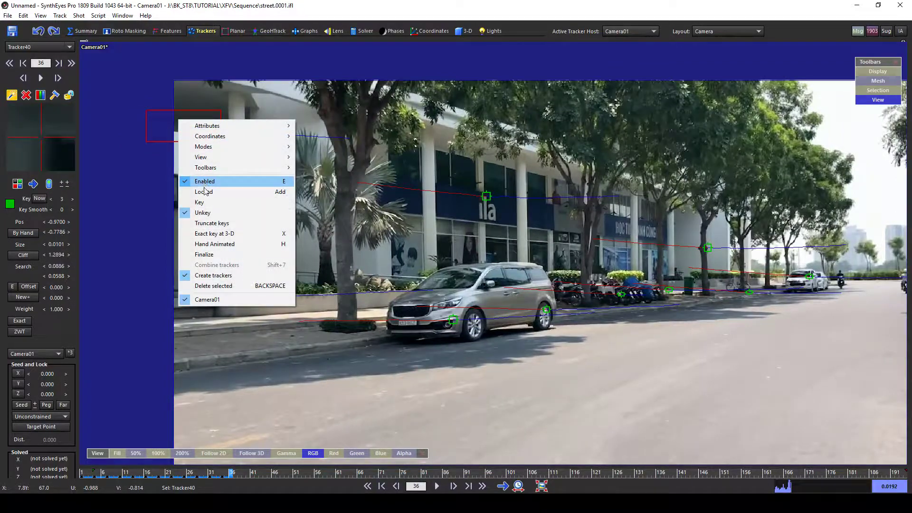
pyautogui.click(207, 191)
pyautogui.press('Left')
pyautogui.scroll(-1, 219, 171)
pyautogui.press('Left')
pyautogui.press('Left')
pyautogui.press('Left')
pyautogui.press('Left')
pyautogui.press('Left')
pyautogui.press('Left')
pyautogui.press('Left')
pyautogui.press('Left')
pyautogui.press('Left')
pyautogui.press('Left')
pyautogui.press('Left')
pyautogui.scroll(1, 386, 152)
pyautogui.scroll(2, 386, 152)
pyautogui.press('Left')
pyautogui.press('Left')
pyautogui.press('Left')
pyautogui.press('Left')
pyautogui.press('Left')
pyautogui.press('Left')
pyautogui.press('Left')
pyautogui.press('Left')
pyautogui.press('Left')
pyautogui.press('Left')
pyautogui.press('Left')
pyautogui.press('Left')
pyautogui.press('Left')
pyautogui.press('Left')
pyautogui.press('Left')
pyautogui.press('Left')
pyautogui.press('Left')
pyautogui.press('Left')
pyautogui.press('Left')
pyautogui.press('Left')
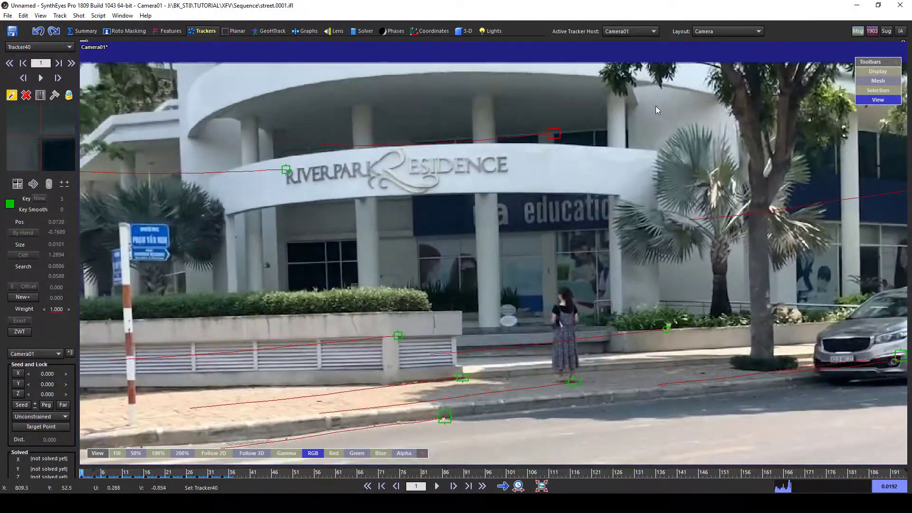
# - Place a new tracker on the white wall's shaded edge beside the rightmost upper-floor column, fine-tuning its position
pyautogui.click(641, 103)
pyautogui.moveTo(640, 103); pyautogui.dragTo(638, 104)
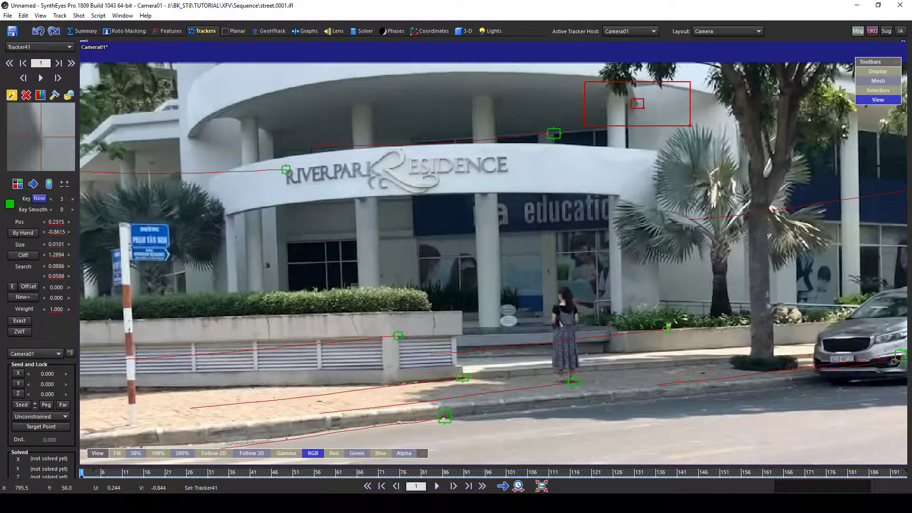
# - Track the wall-edge tracker beside the upper-floor column forward frame by frame from frame 1 to frame 43 and lock it there
pyautogui.scroll(-2, 608, 143)
pyautogui.press('Right')
pyautogui.press('Right')
pyautogui.press('Right')
pyautogui.press('Right')
pyautogui.press('Right')
pyautogui.press('Right')
pyautogui.press('Right')
pyautogui.press('Right')
pyautogui.press('Right')
pyautogui.press('Right')
pyautogui.press('Right')
pyautogui.press('Right')
pyautogui.press('Right')
pyautogui.press('Right')
pyautogui.press('Right')
pyautogui.press('Right')
pyautogui.press('Right')
pyautogui.press('Right')
pyautogui.press('Right')
pyautogui.press('Right')
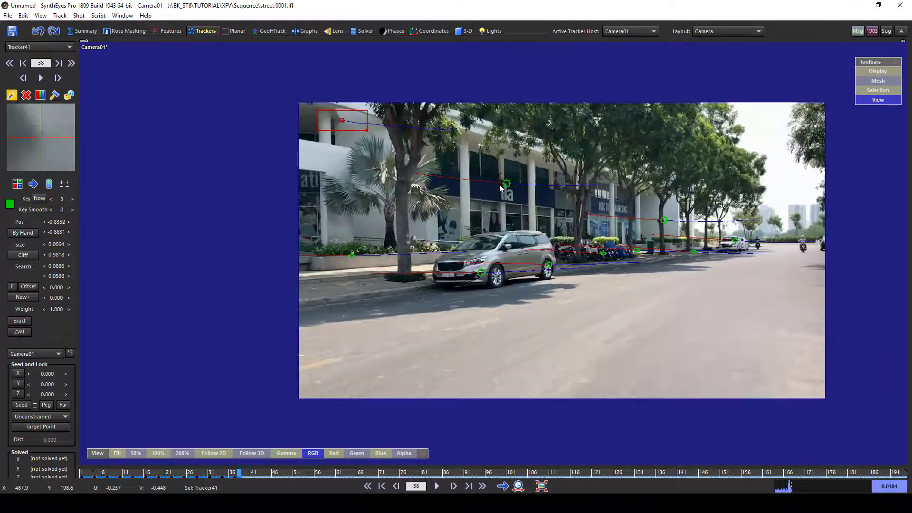
pyautogui.press('Right')
pyautogui.press('Right')
pyautogui.press('Right')
pyautogui.press('Right')
pyautogui.press('Right')
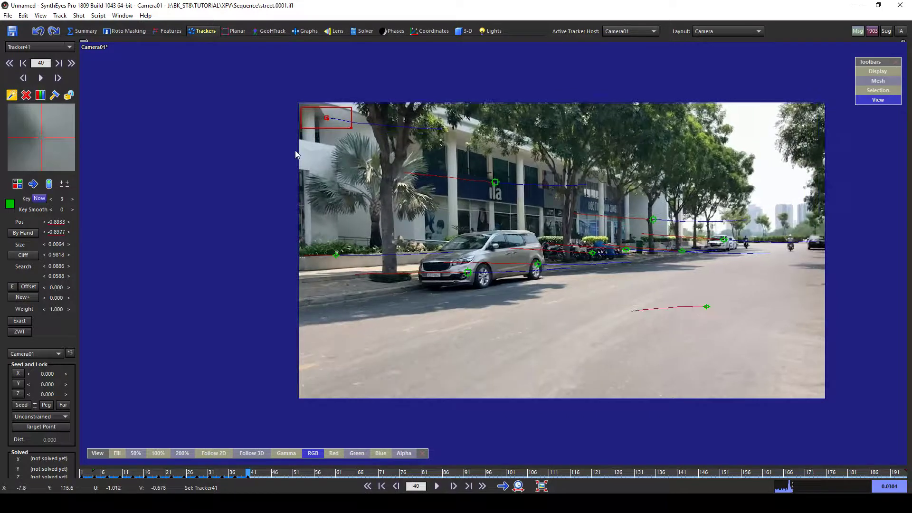
pyautogui.rightClick(301, 113)
pyautogui.click(332, 175)
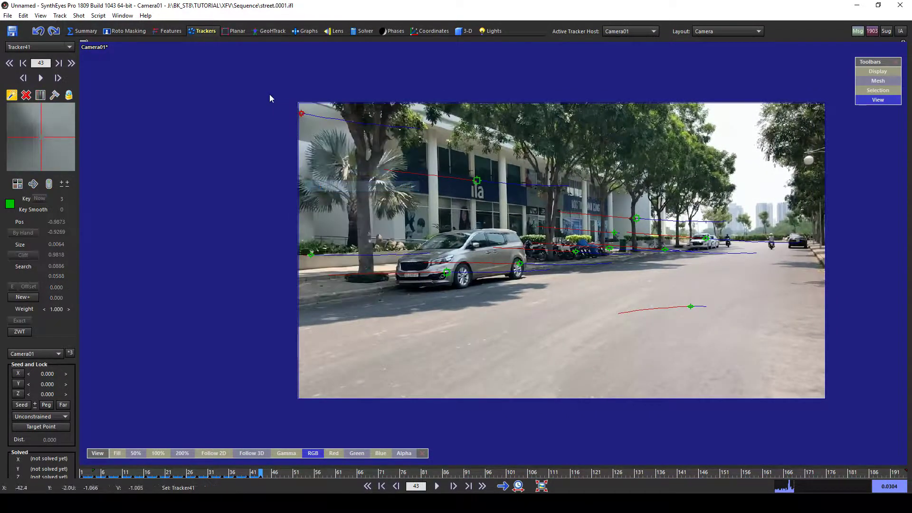
# - Check the wall-edge tracker's curves in the Graph Editor view and switch the viewport back to the Camera view
pyautogui.click(85, 44)
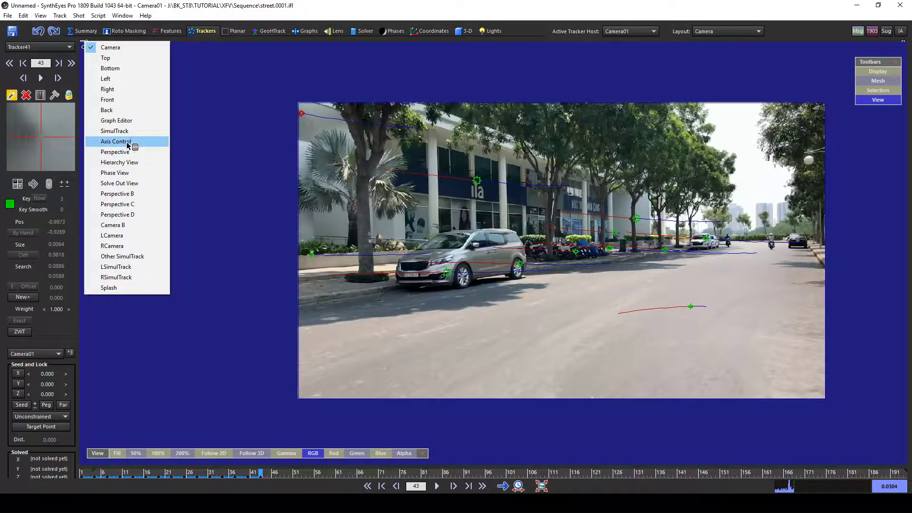
pyautogui.click(116, 121)
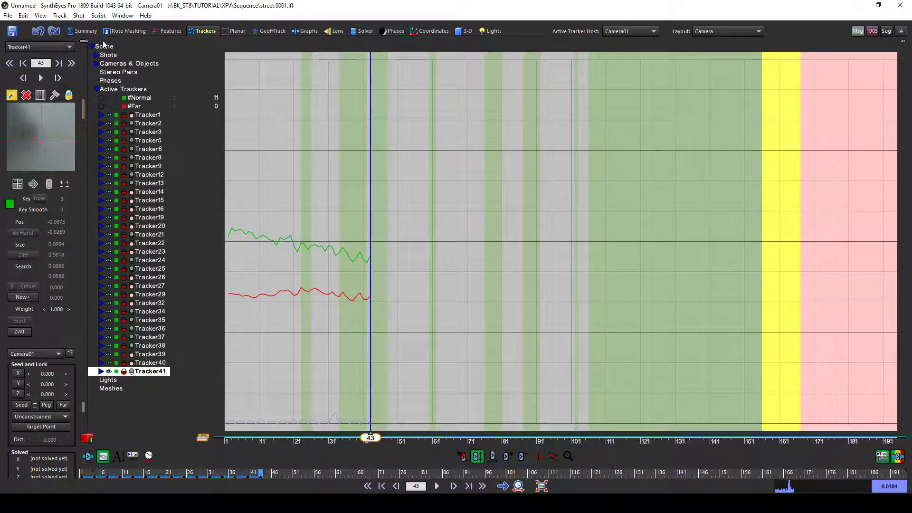
pyautogui.click(84, 42)
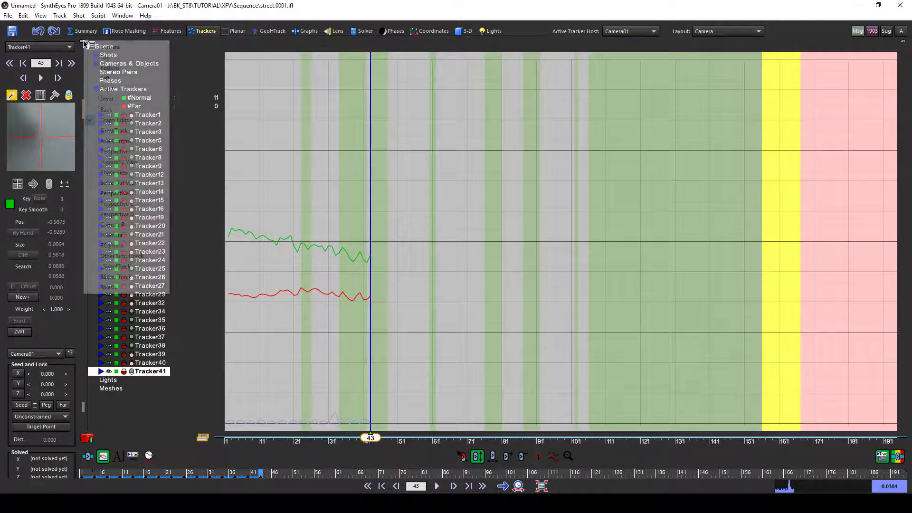
pyautogui.click(107, 47)
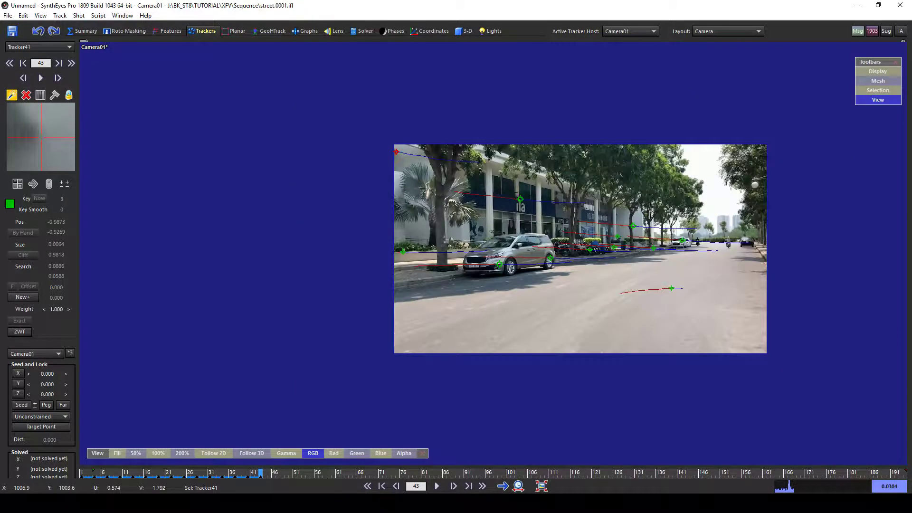
# - Go to frame 156 and place a new tracker on the lower outer corner of the blue sign ending in ILA
pyautogui.moveTo(784, 473); pyautogui.dragTo(893, 455)
pyautogui.scroll(2, 689, 325)
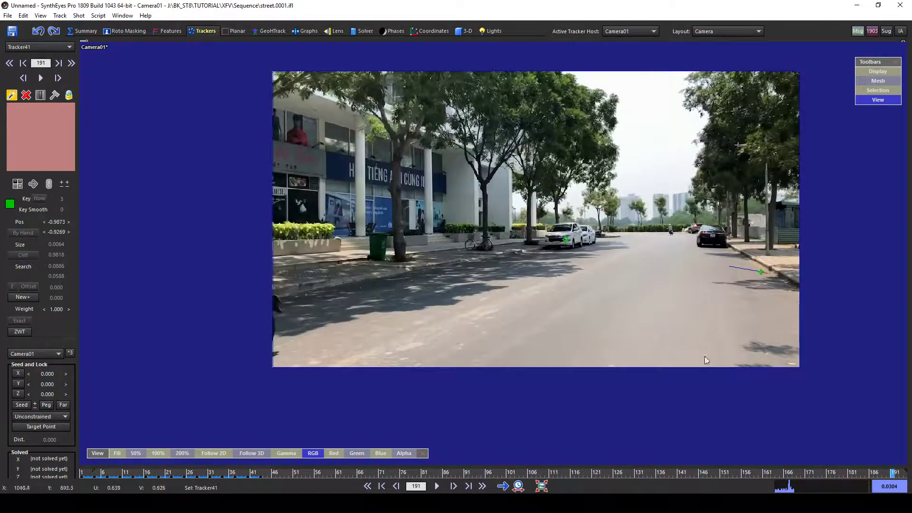
pyautogui.moveTo(705, 356); pyautogui.dragTo(691, 341, button='middle')
pyautogui.moveTo(876, 474); pyautogui.dragTo(769, 473)
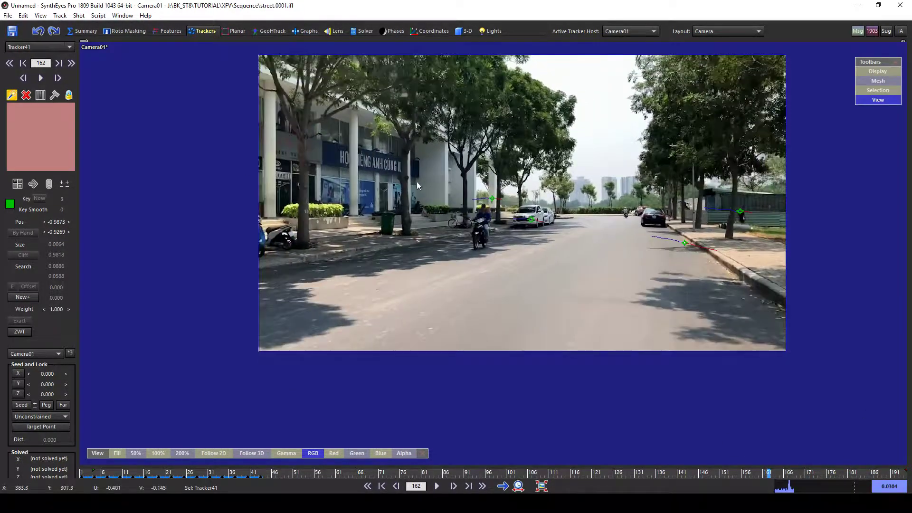
pyautogui.scroll(2, 417, 182)
pyautogui.press('Left')
pyautogui.press('Left')
pyautogui.press('Left')
pyautogui.press('Left')
pyautogui.press('Left')
pyautogui.press('Left')
pyautogui.click(411, 175)
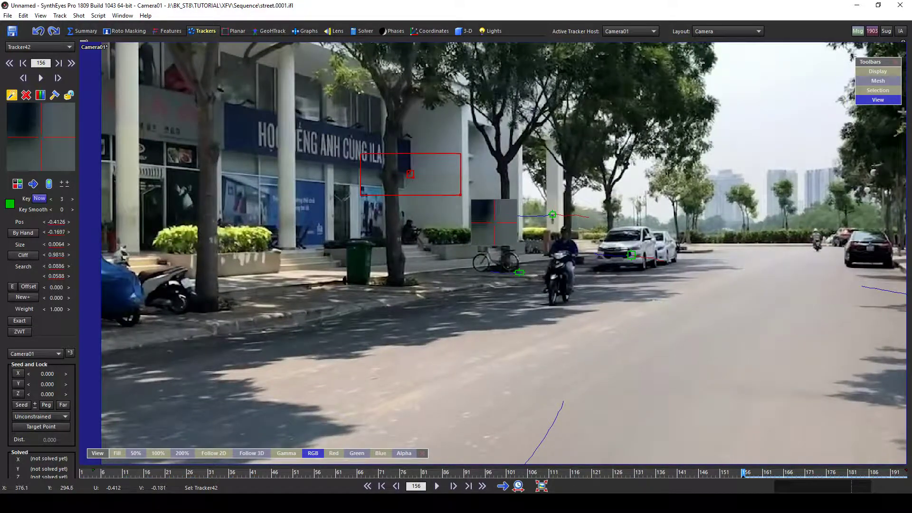
pyautogui.scroll(2, 408, 170)
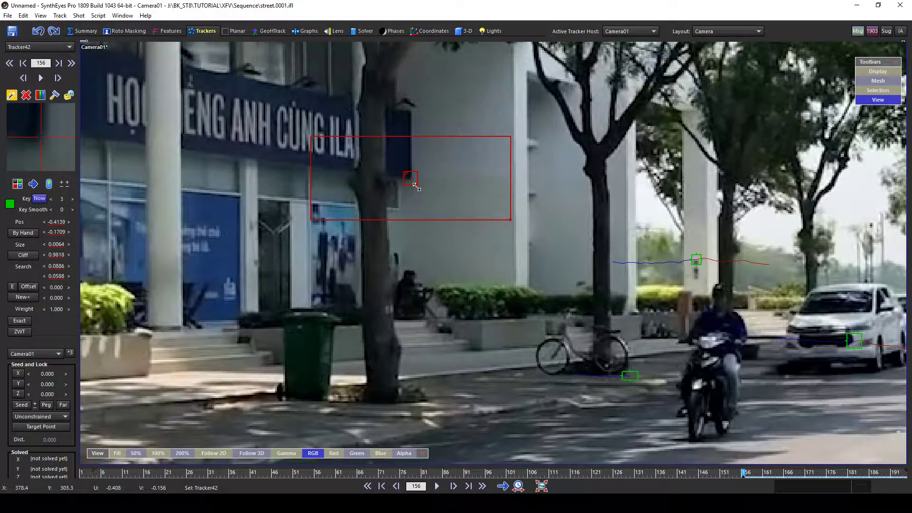
# - Track the blue sign corner tracker forward from frame 156 to frame 194 and lock it
pyautogui.scroll(-5, 423, 190)
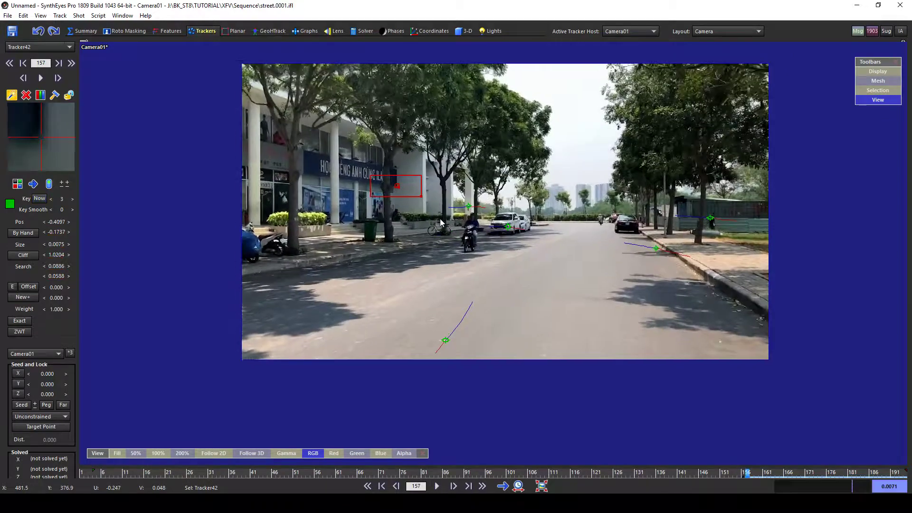
pyautogui.hotkey('ctrl', 'f')
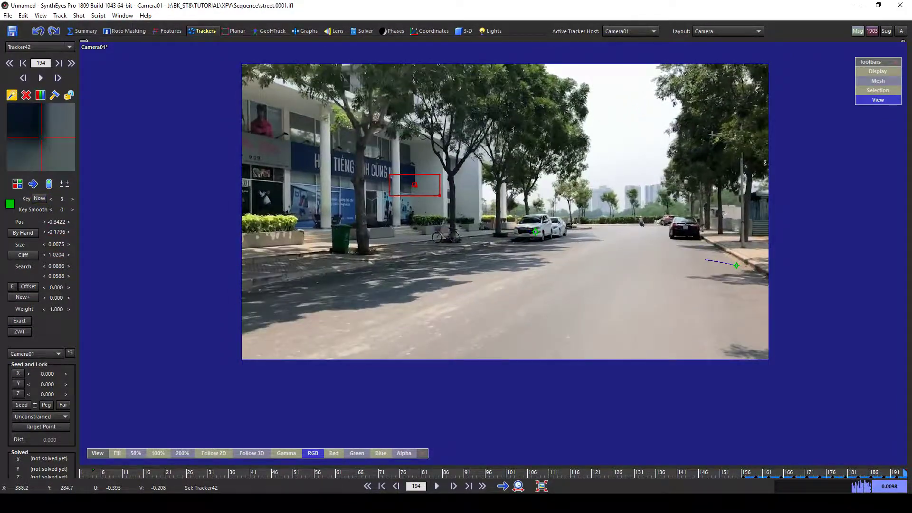
pyautogui.rightClick(402, 181)
pyautogui.click(433, 253)
# - Go back to frame 139 and step backward through the footage, examining existing tracker coverage on the road, kerbs and building
pyautogui.moveTo(896, 475); pyautogui.dragTo(667, 475)
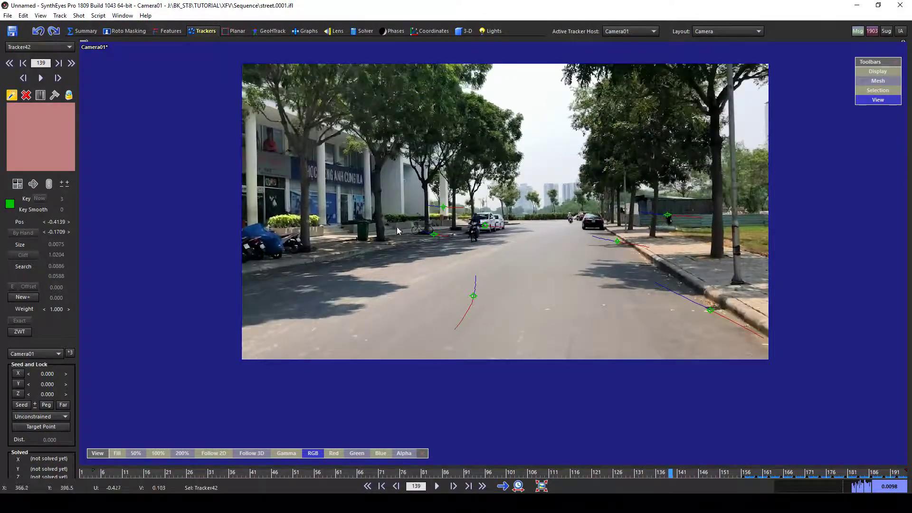
pyautogui.scroll(2, 570, 262)
pyautogui.moveTo(576, 258); pyautogui.dragTo(478, 309, button='middle')
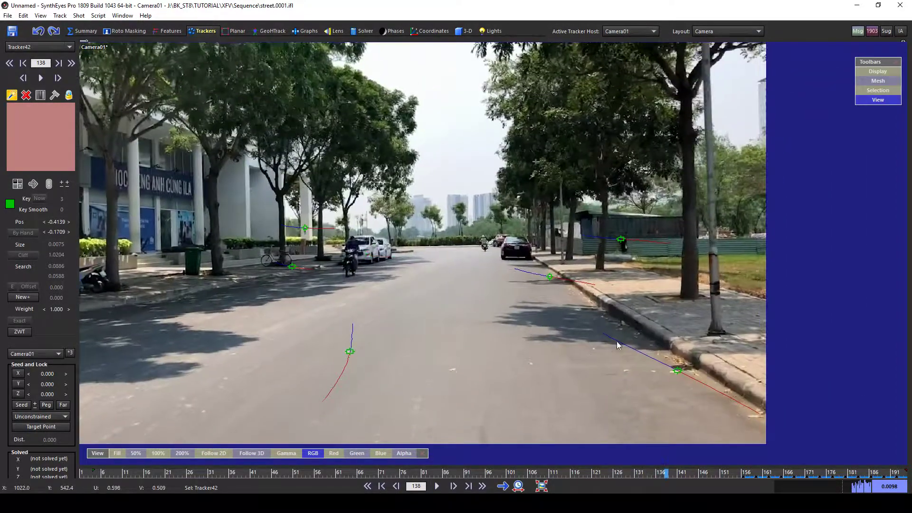
pyautogui.press('s')
pyautogui.press('s')
pyautogui.press('s')
pyautogui.press('s')
pyautogui.press('s')
pyautogui.press('s')
pyautogui.press('s')
pyautogui.press('s')
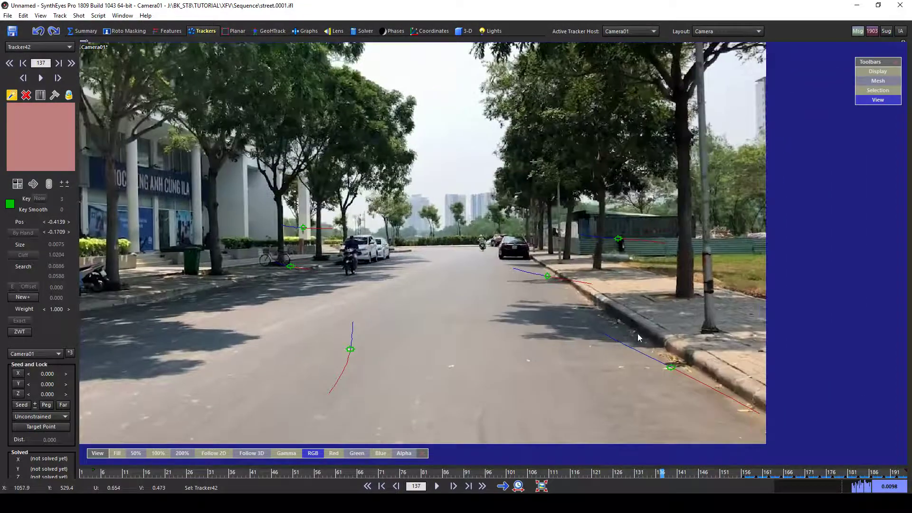
pyautogui.press('s')
pyautogui.press('s')
pyautogui.press('s')
pyautogui.press('s')
pyautogui.press('s')
pyautogui.press('s')
pyautogui.press('s')
pyautogui.press('s')
pyautogui.press('s')
pyautogui.press('s')
pyautogui.press('s')
pyautogui.press('s')
pyautogui.press('s')
pyautogui.press('s')
pyautogui.press('s')
pyautogui.press('s')
pyautogui.press('s')
pyautogui.press('s')
pyautogui.press('s')
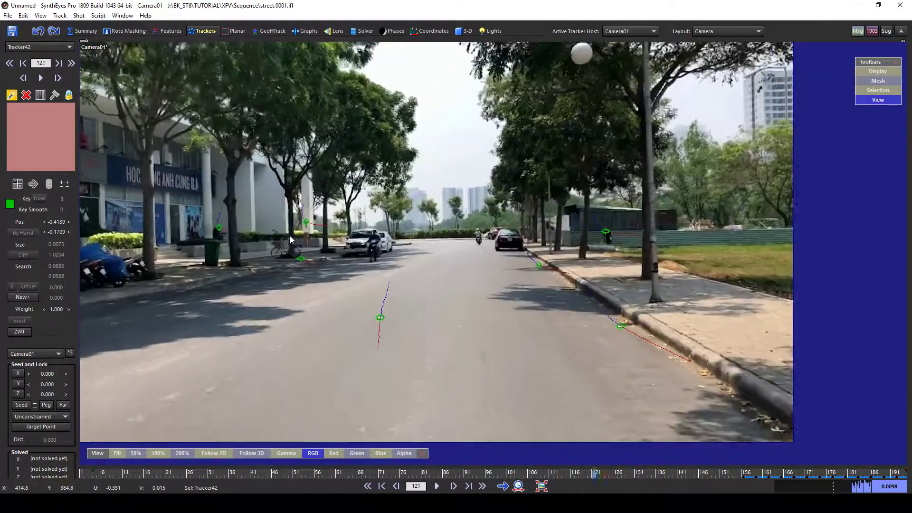
pyautogui.scroll(2, 284, 247)
pyautogui.press('s')
pyautogui.press('s')
pyautogui.press('s')
pyautogui.press('s')
pyautogui.press('s')
pyautogui.press('s')
pyautogui.press('s')
pyautogui.press('s')
pyautogui.press('s')
pyautogui.press('s')
pyautogui.press('s')
pyautogui.press('s')
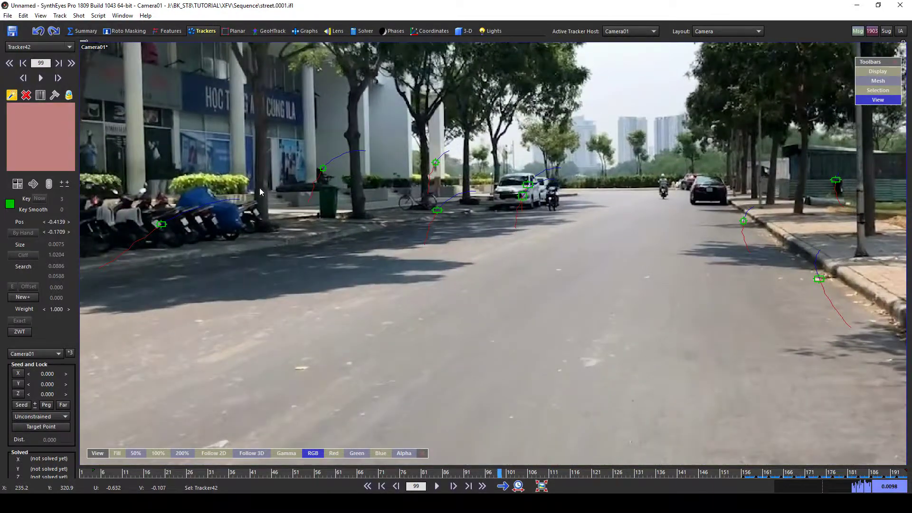
pyautogui.press('s')
pyautogui.press('s')
pyautogui.press('s')
pyautogui.press('s')
pyautogui.press('s')
pyautogui.press('s')
pyautogui.press('s')
pyautogui.press('s')
pyautogui.press('s')
pyautogui.press('s')
pyautogui.press('s')
pyautogui.press('s')
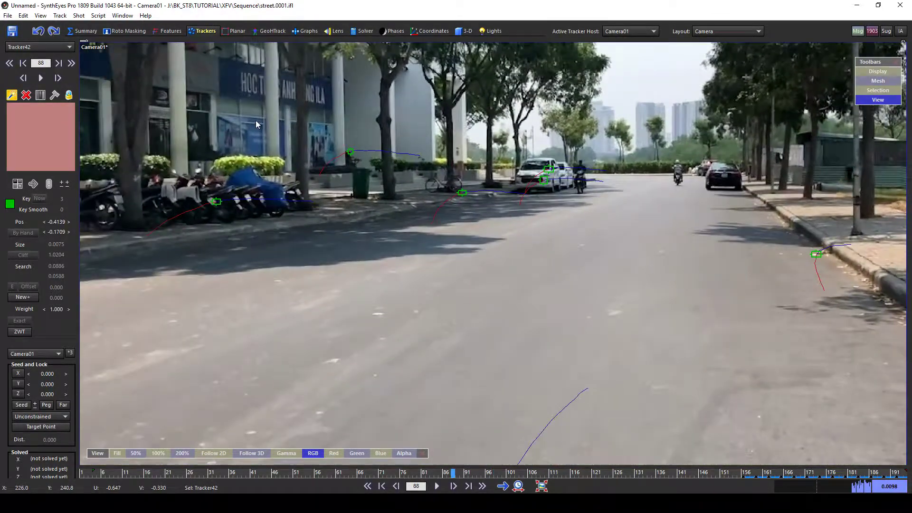
pyautogui.scroll(-2, 249, 127)
pyautogui.press('s')
pyautogui.press('s')
pyautogui.press('s')
pyautogui.press('s')
pyautogui.press('s')
pyautogui.press('s')
pyautogui.press('s')
pyautogui.press('s')
pyautogui.press('s')
pyautogui.press('s')
pyautogui.press('s')
pyautogui.press('s')
pyautogui.press('s')
pyautogui.press('s')
pyautogui.press('s')
pyautogui.press('s')
pyautogui.press('s')
pyautogui.press('s')
pyautogui.press('s')
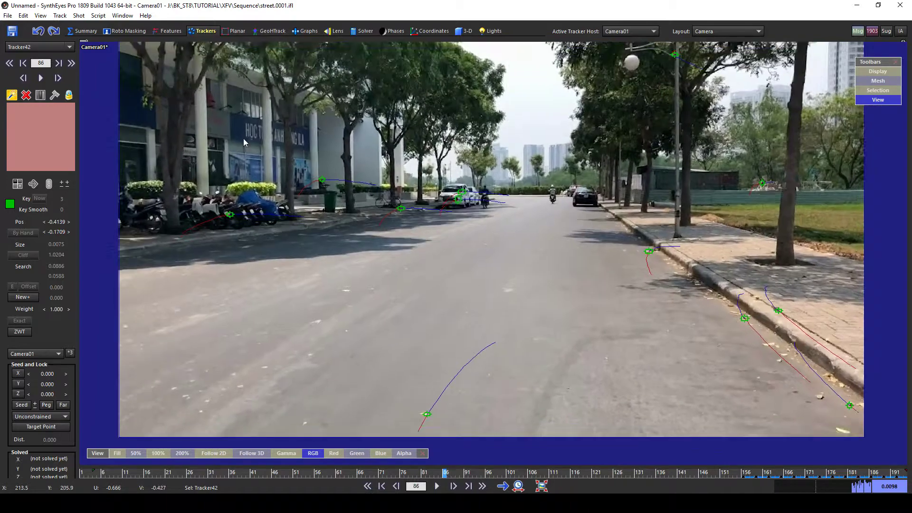
# - Stop at frame 68 and place a new tracker on the small pale mark on the road in front of the parked motorbikes
pyautogui.press('d')
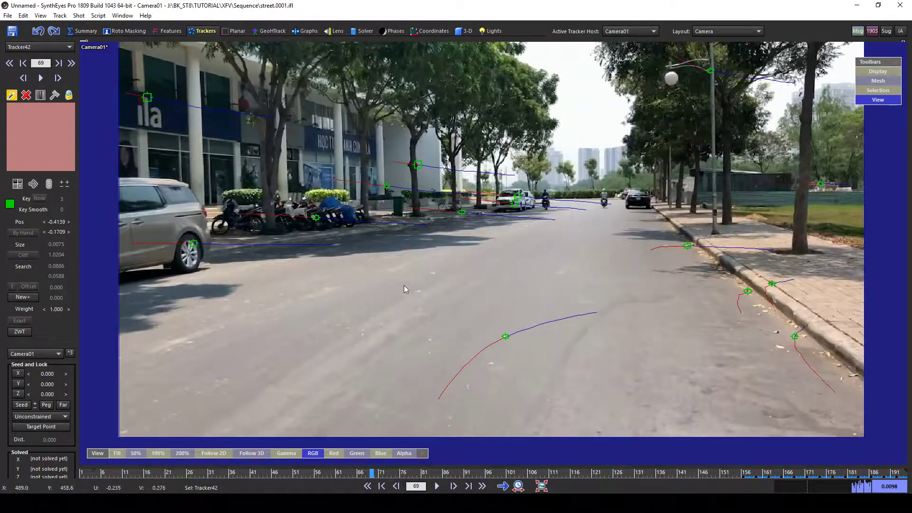
pyautogui.press('s')
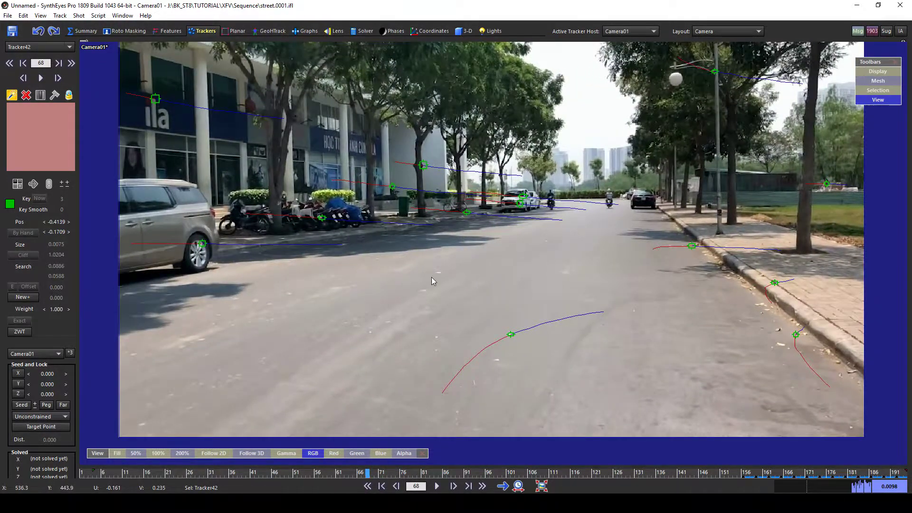
pyautogui.scroll(2, 432, 278)
pyautogui.click(452, 269)
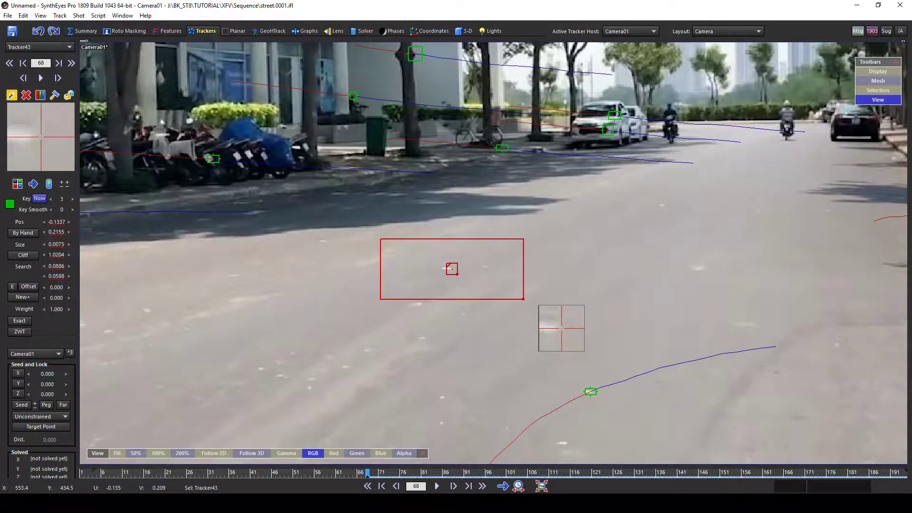
# - Track the pale road mark tracker forward from frame 68 to frame 115 and lock it before it leaves the image
pyautogui.scroll(-2, 464, 279)
pyautogui.hotkey('ctrl', 'f')
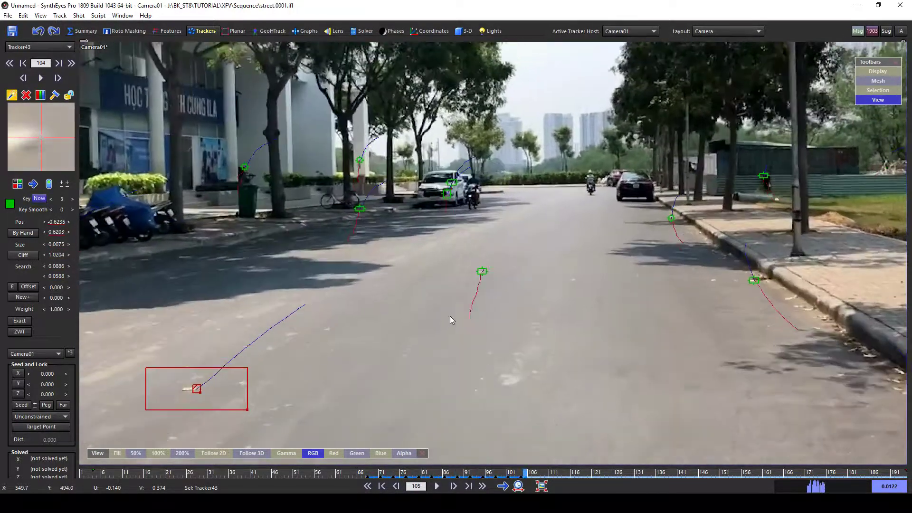
pyautogui.scroll(-3, 334, 337)
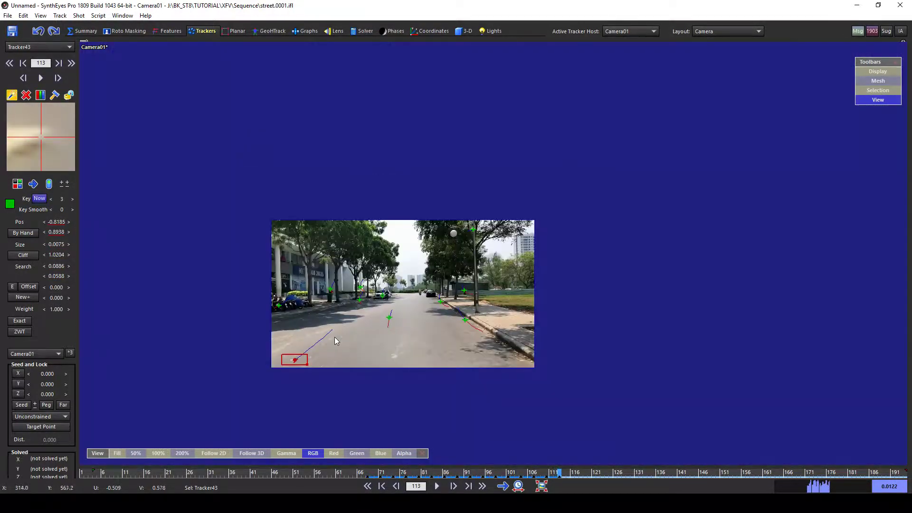
pyautogui.scroll(2, 389, 321)
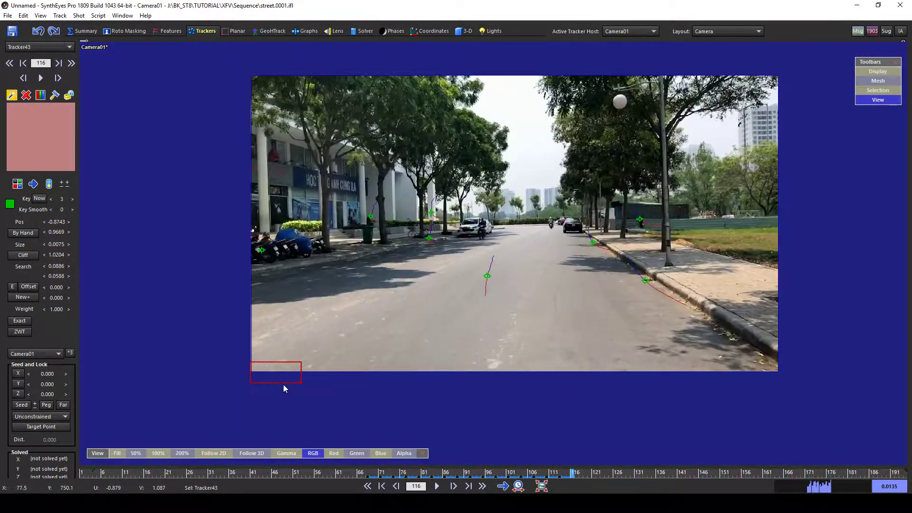
pyautogui.press('s')
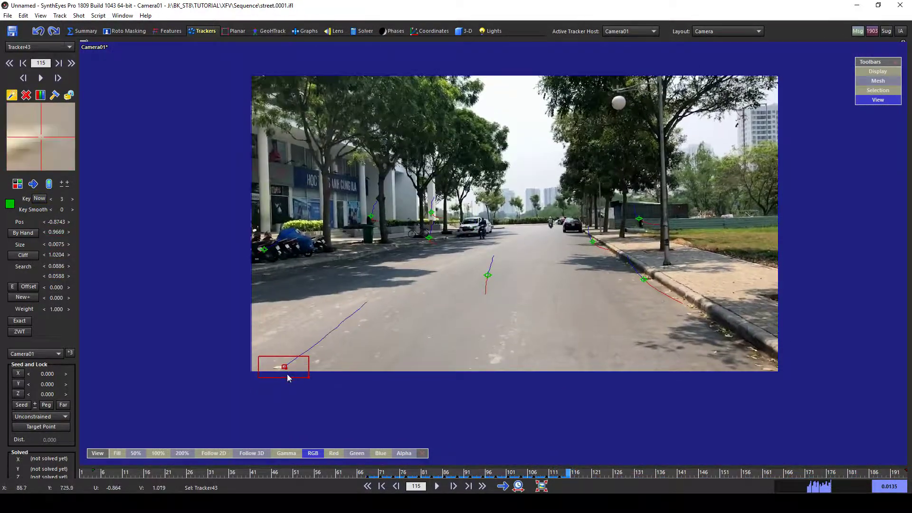
pyautogui.rightClick(287, 375)
pyautogui.click(328, 256)
pyautogui.press('s')
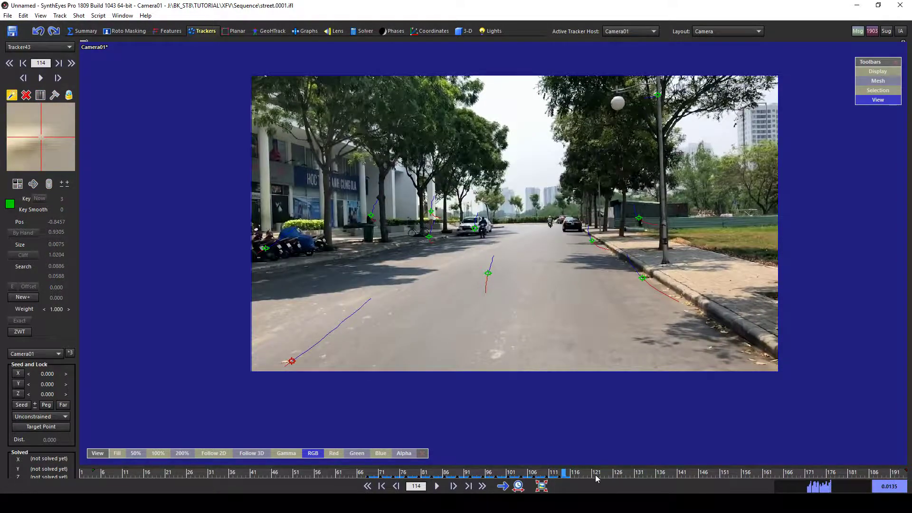
# - Go to frame 145, place a new tracker on the kerb tip beyond the parked white cars, and shrink its feature box
pyautogui.moveTo(497, 478); pyautogui.dragTo(696, 472)
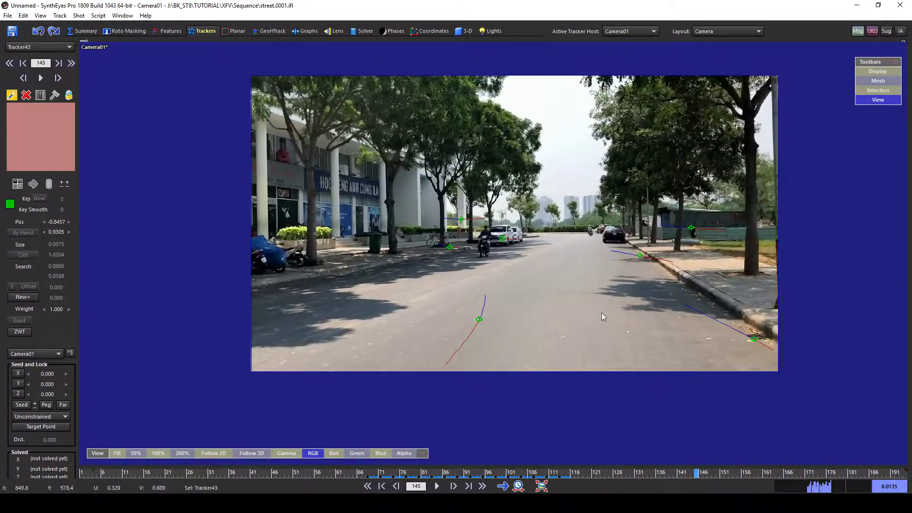
pyautogui.scroll(2, 601, 312)
pyautogui.scroll(2, 413, 223)
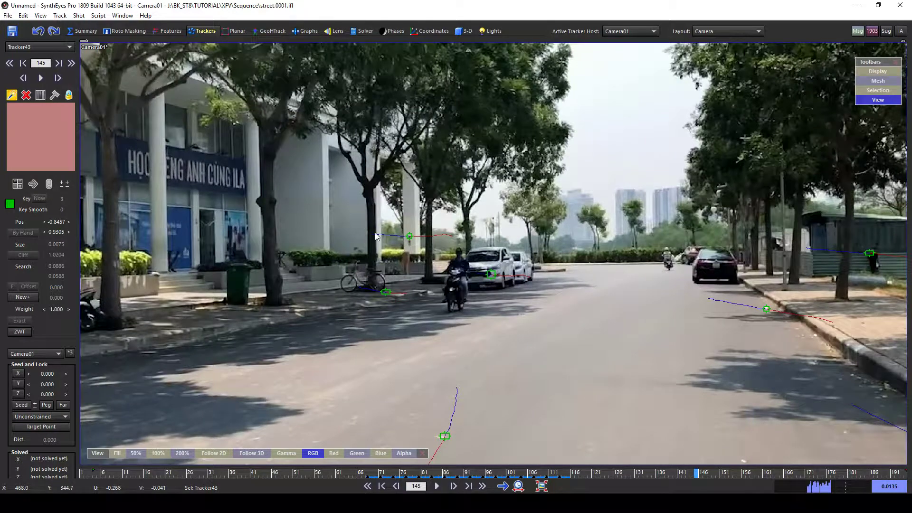
pyautogui.scroll(3, 566, 272)
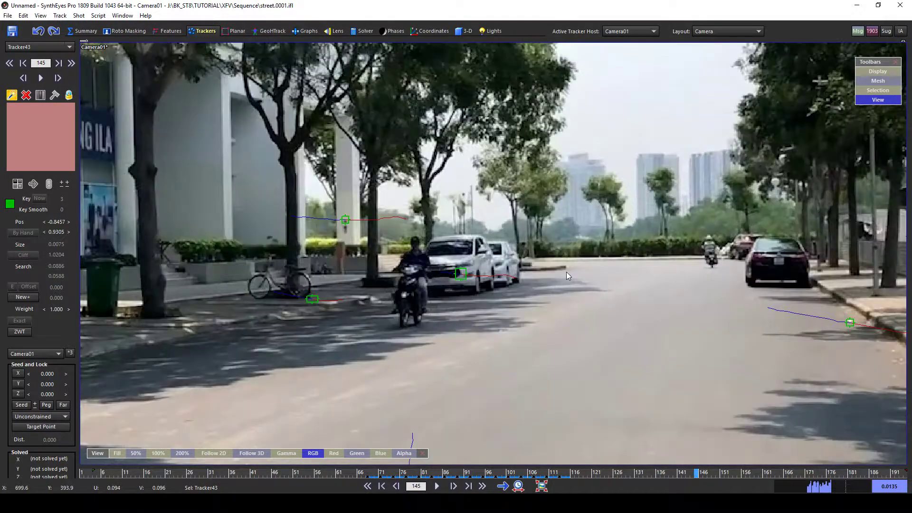
pyautogui.click(565, 266)
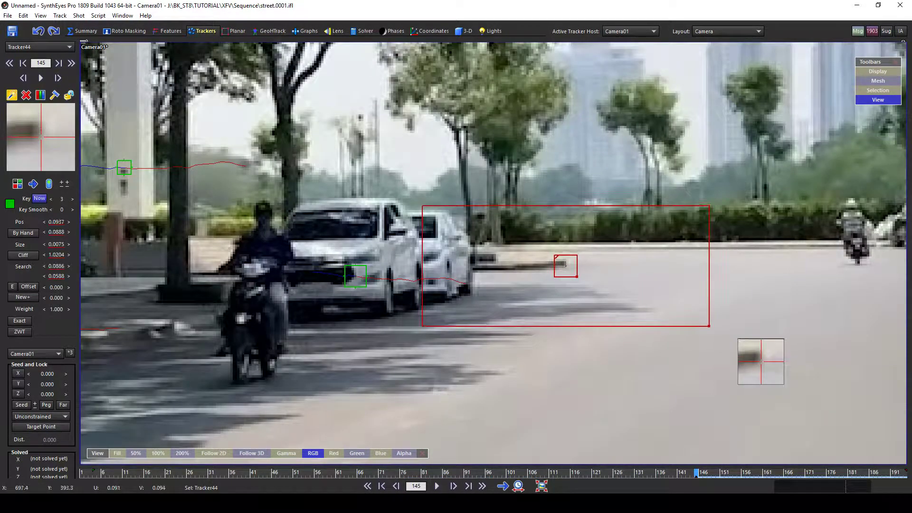
pyautogui.moveTo(565, 266); pyautogui.dragTo(574, 271)
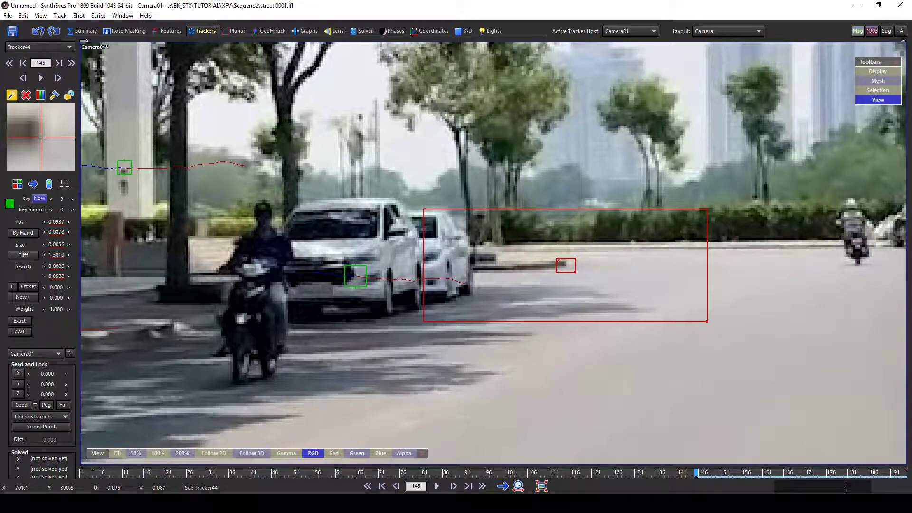
# - Track the kerb tip tracker forward from frame 145 to frame 149 and shrink its search area
pyautogui.scroll(-2, 572, 264)
pyautogui.press('d')
pyautogui.press('d')
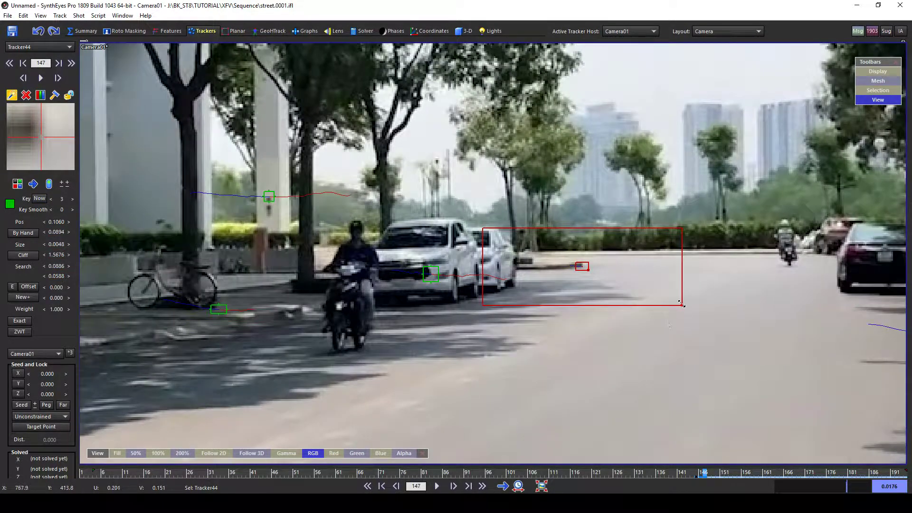
pyautogui.moveTo(662, 289); pyautogui.dragTo(660, 288)
pyautogui.press('d')
pyautogui.scroll(-2, 594, 304)
pyautogui.moveTo(578, 301); pyautogui.dragTo(546, 260, button='middle')
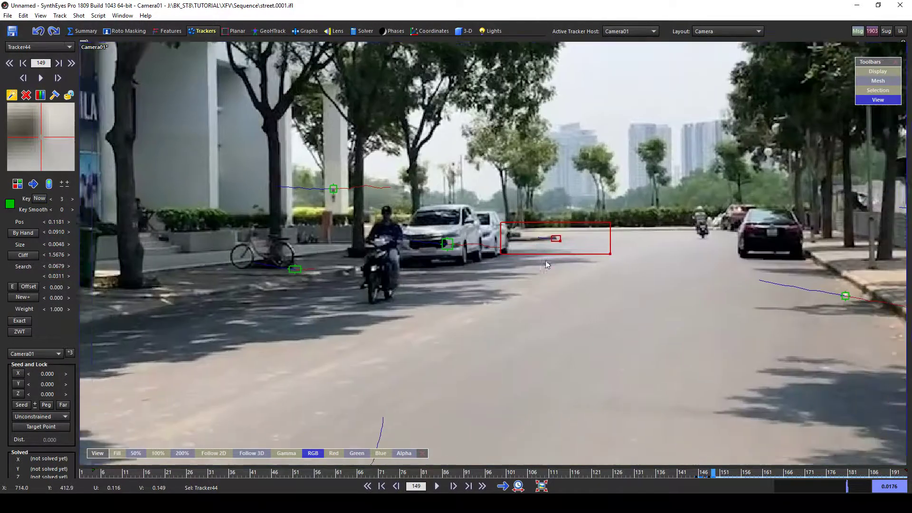
# - Track the kerb tip tracker forward from frame 149 to frame 194 and lock it
pyautogui.press('d')
pyautogui.press('d')
pyautogui.press('d')
pyautogui.press('d')
pyautogui.press('d')
pyautogui.press('d')
pyautogui.press('d')
pyautogui.press('d')
pyautogui.press('d')
pyautogui.press('d')
pyautogui.press('d')
pyautogui.press('d')
pyautogui.press('d')
pyautogui.press('d')
pyautogui.press('d')
pyautogui.press('d')
pyautogui.press('d')
pyautogui.press('d')
pyautogui.press('d')
pyautogui.press('d')
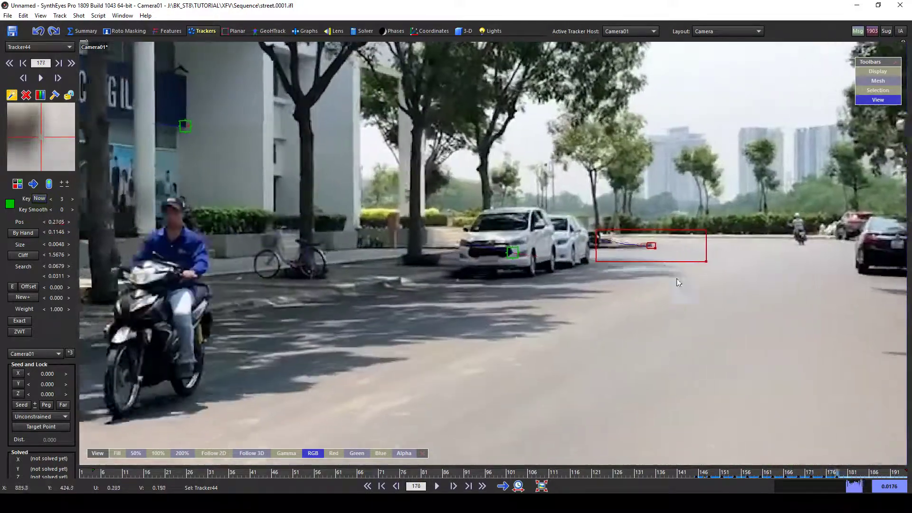
pyautogui.press('d')
pyautogui.press('d')
pyautogui.press('d')
pyautogui.press('d')
pyautogui.press('d')
pyautogui.press('d')
pyautogui.press('d')
pyautogui.press('d')
pyautogui.press('d')
pyautogui.press('d')
pyautogui.press('d')
pyautogui.press('d')
pyautogui.press('d')
pyautogui.press('d')
pyautogui.press('d')
pyautogui.press('d')
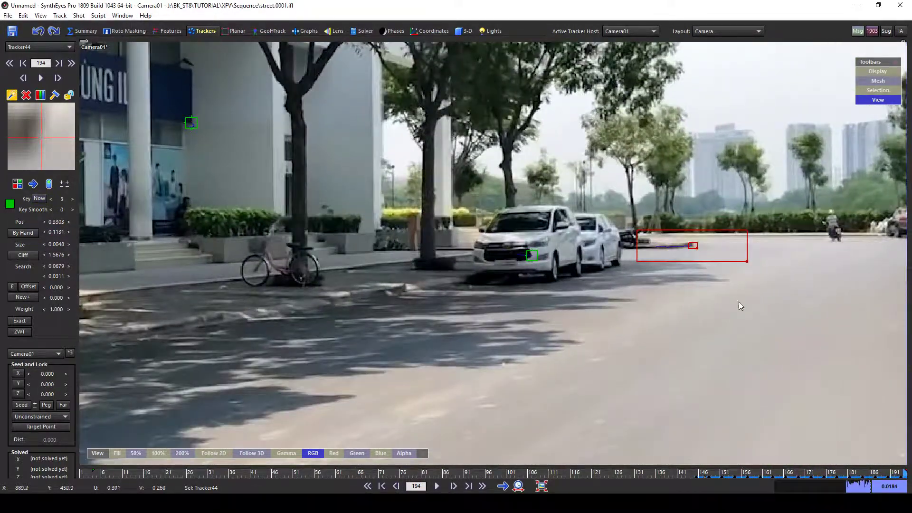
pyautogui.rightClick(716, 261)
pyautogui.click(728, 302)
pyautogui.scroll(-1, 675, 342)
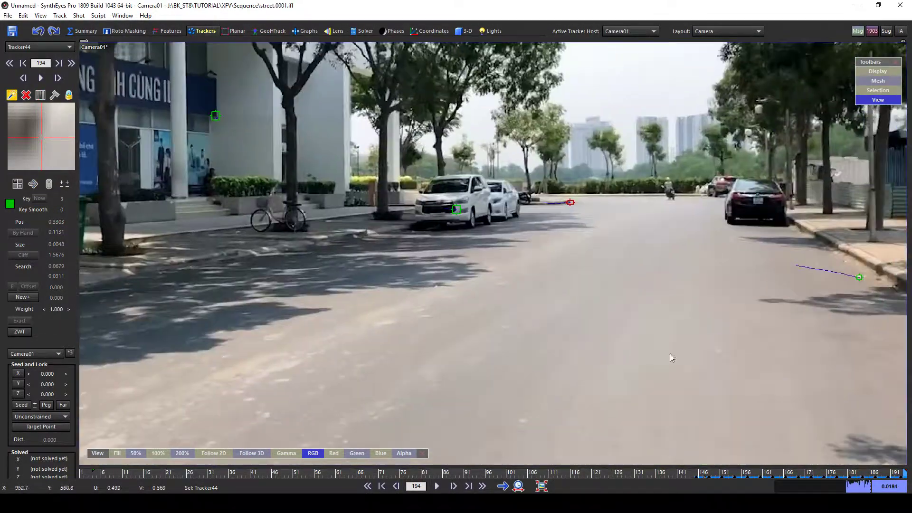
# - Go back to frame 122 and place a new tracker at the base of the tree trunk on the pavement near the drainpipe
pyautogui.moveTo(881, 474); pyautogui.dragTo(655, 472)
pyautogui.press('s')
pyautogui.press('s')
pyautogui.press('s')
pyautogui.press('s')
pyautogui.press('s')
pyautogui.press('s')
pyautogui.press('s')
pyautogui.press('s')
pyautogui.press('s')
pyautogui.press('s')
pyautogui.press('s')
pyautogui.press('s')
pyautogui.press('s')
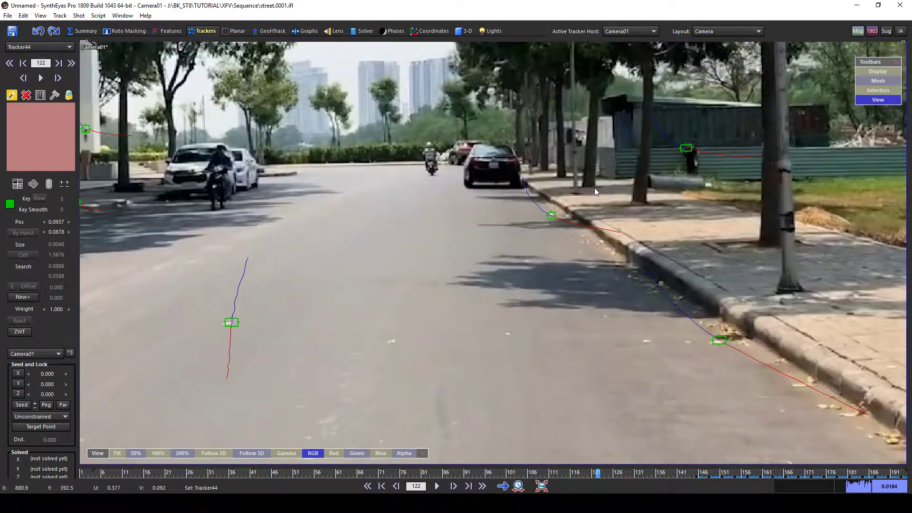
pyautogui.scroll(2, 595, 187)
pyautogui.click(597, 185)
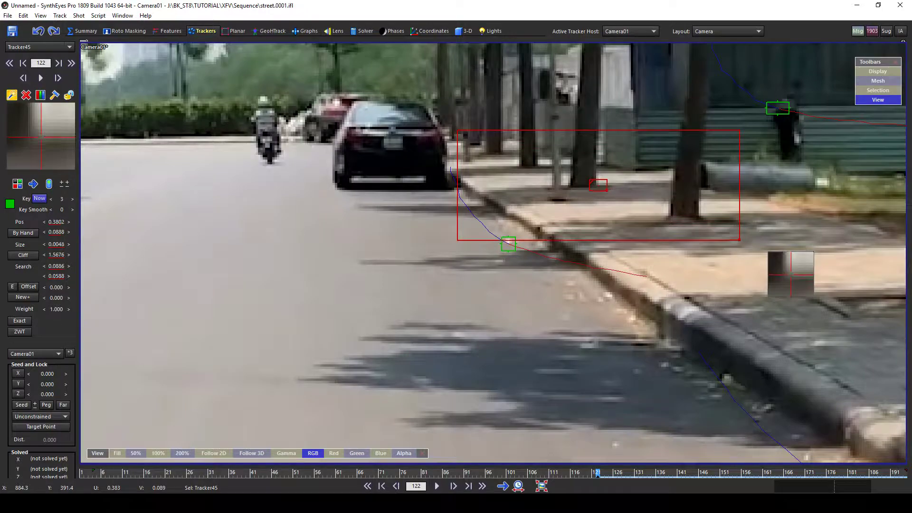
pyautogui.hotkey('ctrl', 'z')
pyautogui.moveTo(671, 217); pyautogui.dragTo(669, 216)
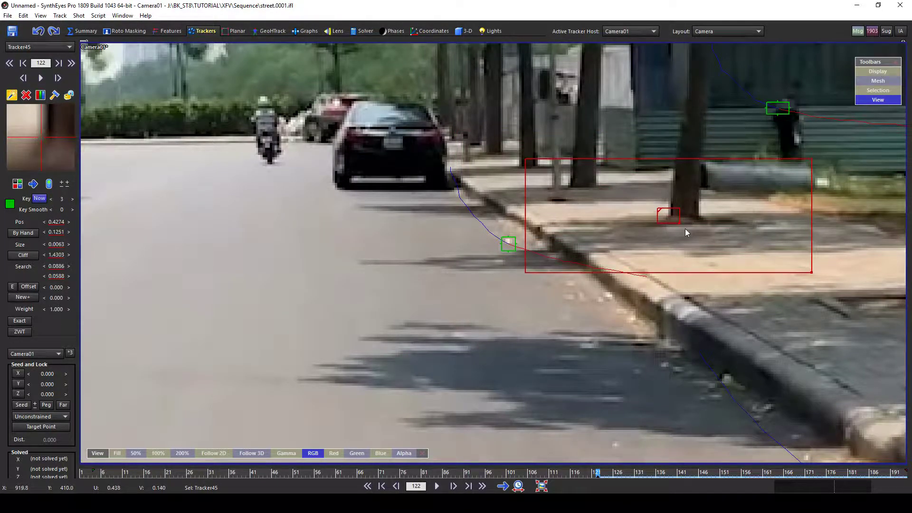
# - Track the tree base tracker forward from frame 122 to frame 137
pyautogui.press('d')
pyautogui.press('d')
pyautogui.press('d')
pyautogui.press('d')
pyautogui.scroll(-3, 691, 242)
pyautogui.moveTo(696, 255); pyautogui.dragTo(548, 217, button='middle')
pyautogui.press('d')
pyautogui.press('d')
pyautogui.press('d')
pyautogui.press('d')
pyautogui.press('d')
pyautogui.press('d')
pyautogui.press('d')
pyautogui.press('d')
pyautogui.press('d')
pyautogui.press('d')
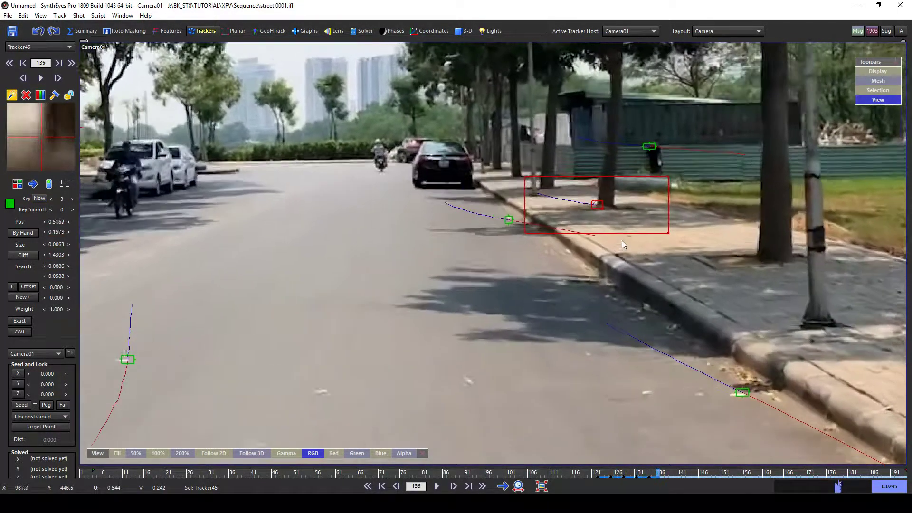
pyautogui.press('d')
pyautogui.scroll(-3, 623, 241)
pyautogui.moveTo(610, 243); pyautogui.dragTo(483, 217, button='middle')
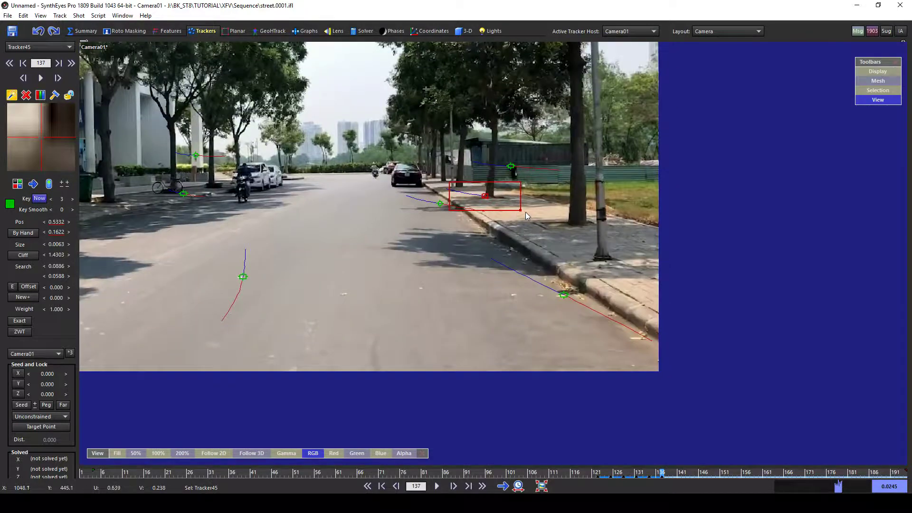
# - Enlarge the tree base tracker's search area and continue tracking it forward from frame 137 until it nears the image edge
pyautogui.moveTo(526, 212); pyautogui.dragTo(583, 239)
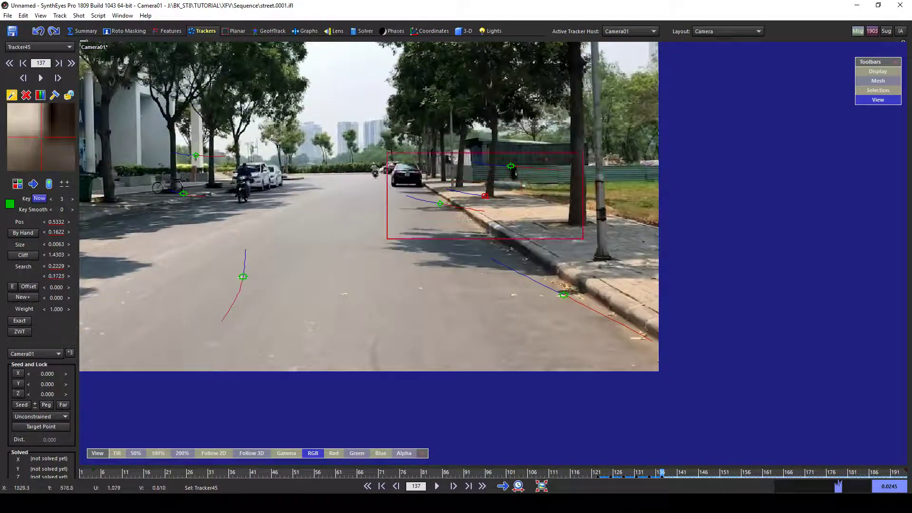
pyautogui.press('d')
pyautogui.press('d')
pyautogui.press('d')
pyautogui.press('d')
pyautogui.press('d')
pyautogui.press('d')
pyautogui.press('d')
pyautogui.press('d')
pyautogui.press('d')
pyautogui.press('d')
pyautogui.press('d')
pyautogui.press('d')
pyautogui.press('d')
pyautogui.press('d')
pyautogui.press('d')
pyautogui.press('d')
pyautogui.press('d')
pyautogui.press('d')
pyautogui.press('d')
pyautogui.press('d')
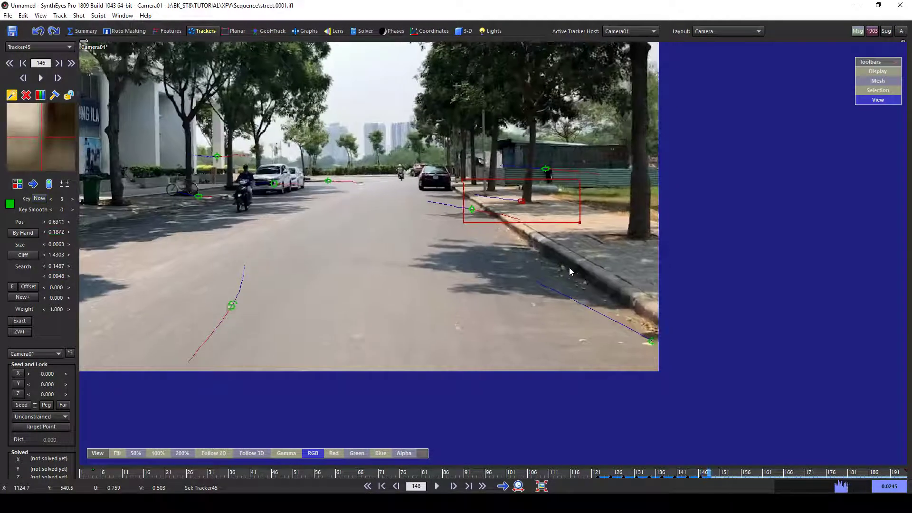
pyautogui.press('d')
pyautogui.press('d')
pyautogui.press('d')
pyautogui.press('d')
pyautogui.press('d')
pyautogui.press('d')
pyautogui.press('d')
pyautogui.press('d')
pyautogui.press('d')
pyautogui.press('d')
pyautogui.press('d')
# - Step backward through the tree base track to frame 164, examining how well it follows the trunk
pyautogui.press('s')
pyautogui.press('s')
pyautogui.press('s')
pyautogui.press('s')
pyautogui.press('s')
pyautogui.press('s')
pyautogui.press('s')
pyautogui.press('s')
pyautogui.press('s')
pyautogui.press('s')
pyautogui.press('s')
pyautogui.press('s')
pyautogui.press('s')
pyautogui.press('s')
pyautogui.press('s')
pyautogui.press('s')
pyautogui.press('s')
pyautogui.press('s')
pyautogui.press('s')
pyautogui.press('s')
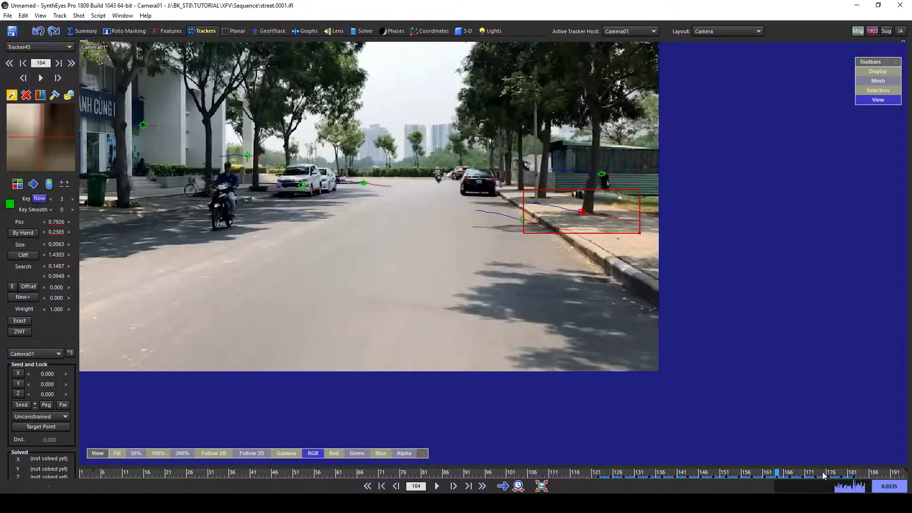
# - Go to frame 180, truncate the tree base tracker's keys there and lock the tracker
pyautogui.moveTo(811, 473); pyautogui.dragTo(846, 473)
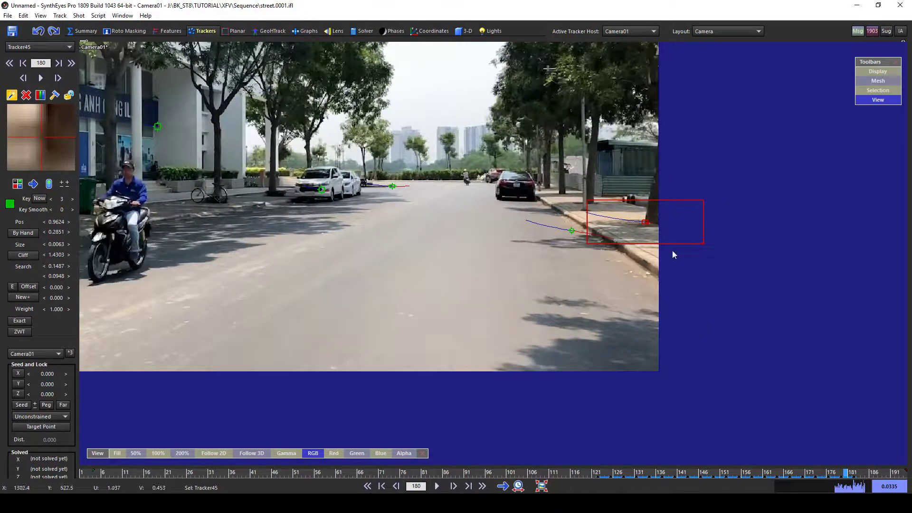
pyautogui.rightClick(646, 221)
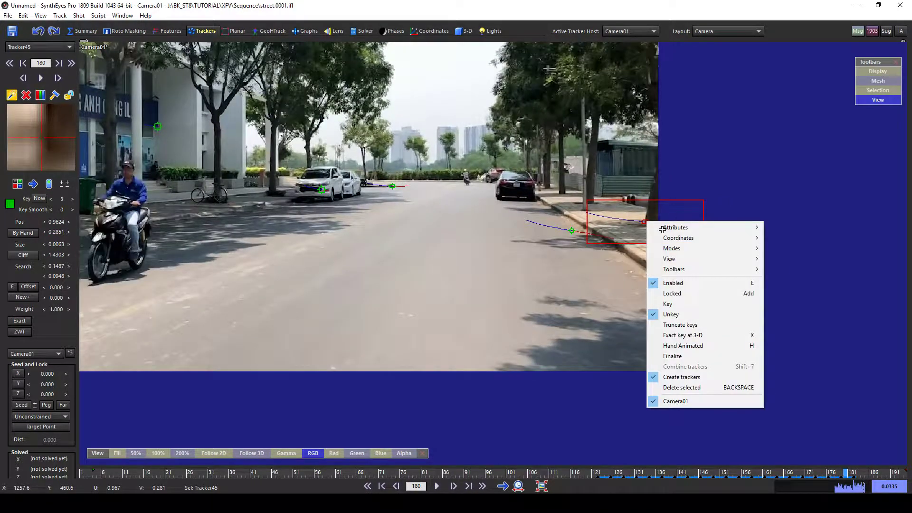
pyautogui.click(689, 327)
pyautogui.rightClick(645, 222)
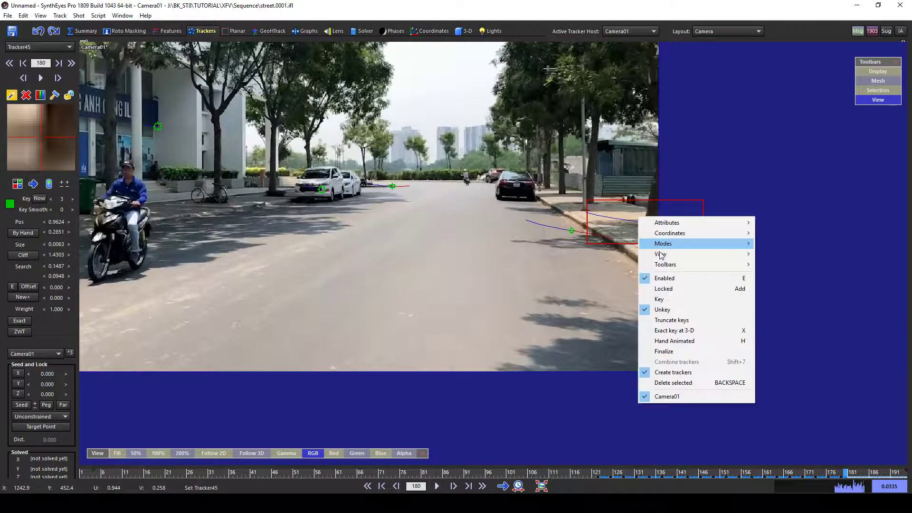
pyautogui.click(672, 293)
# - Go back to frame 136 and place a new tracker on the pale leaf on the road beside the kerb
pyautogui.moveTo(845, 473); pyautogui.dragTo(661, 473)
pyautogui.press(',')
pyautogui.scroll(5, 476, 212)
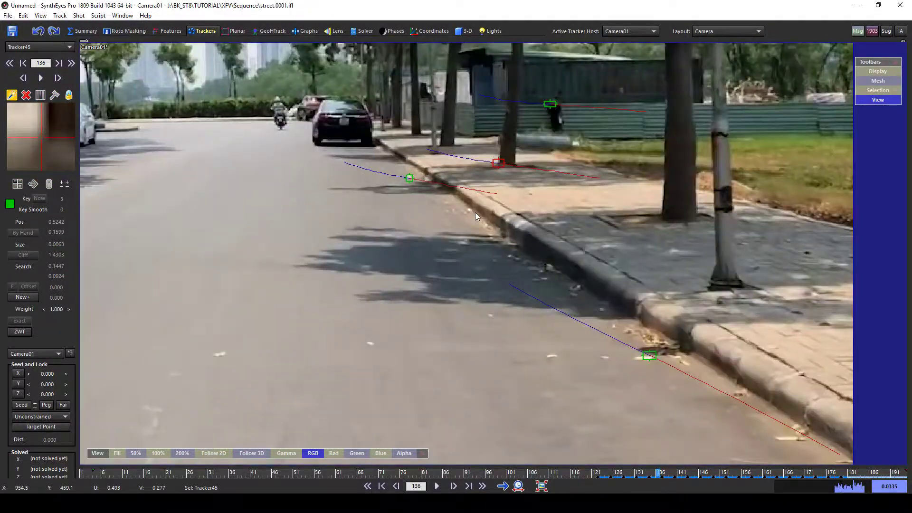
pyautogui.click(469, 212)
# - Track the roadside leaf tracker forward from frame 136 to frame 180 and lock it before it leaves the image
pyautogui.hotkey('ctrl', 'f')
pyautogui.scroll(-5, 491, 234)
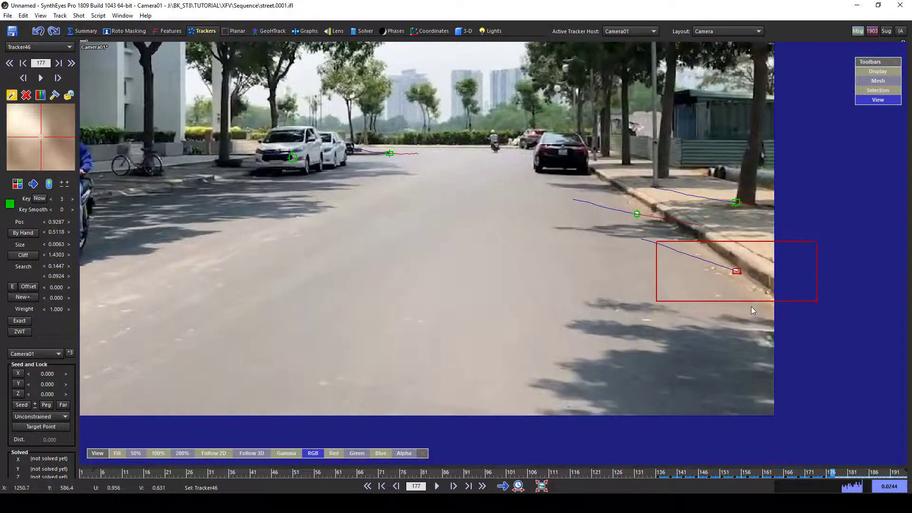
pyautogui.press(',')
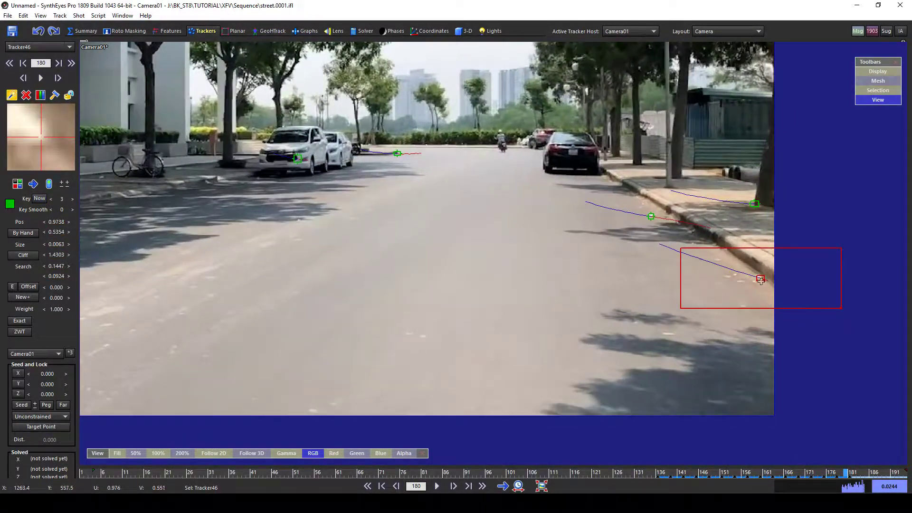
pyautogui.rightClick(760, 275)
pyautogui.click(795, 350)
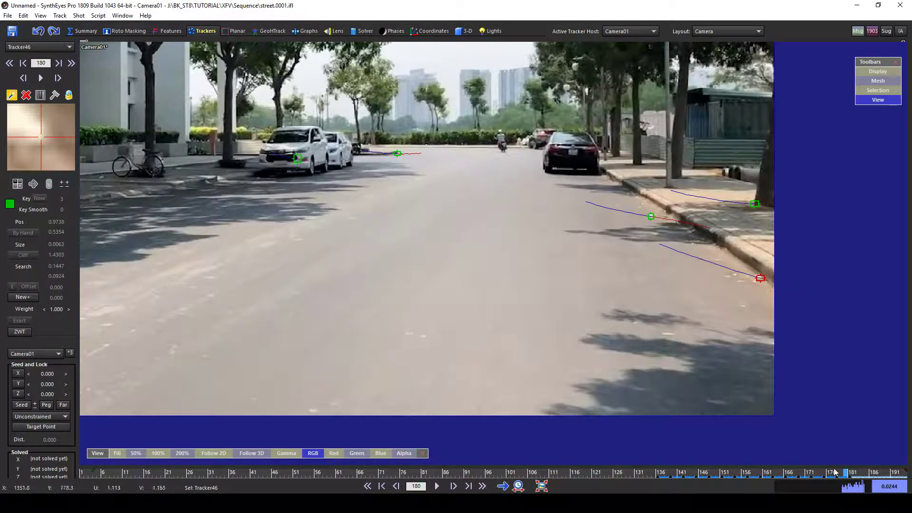
# - Examine the overall tracker coverage at frame 1, frame 192 and frame 159
pyautogui.moveTo(835, 472); pyautogui.dragTo(34, 437)
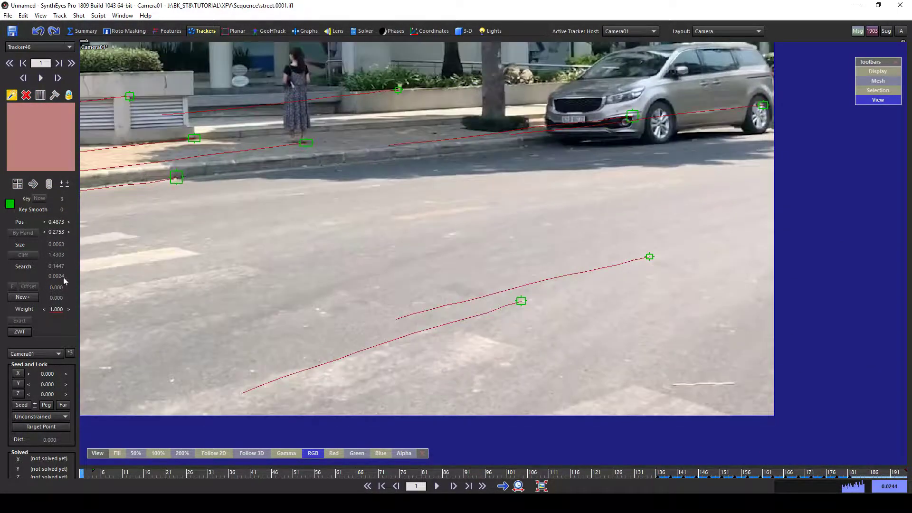
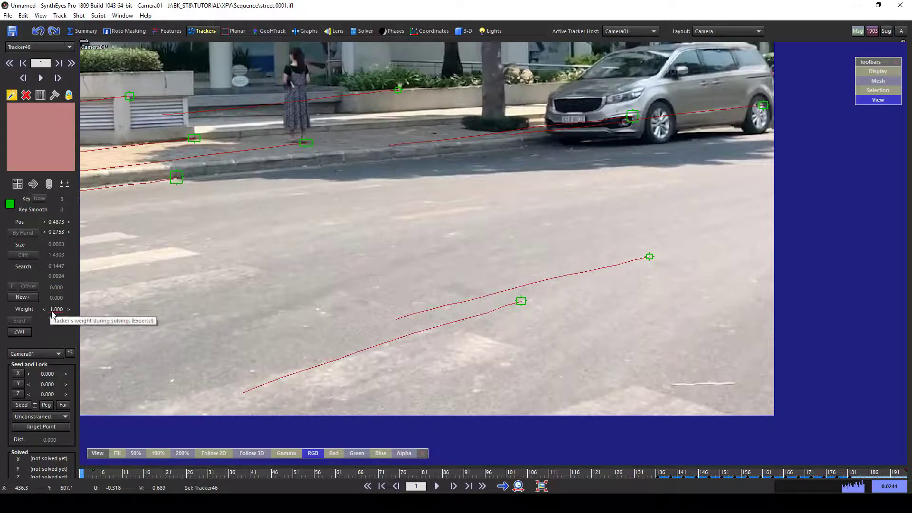
pyautogui.moveTo(716, 476); pyautogui.dragTo(896, 474)
pyautogui.scroll(-3, 285, 142)
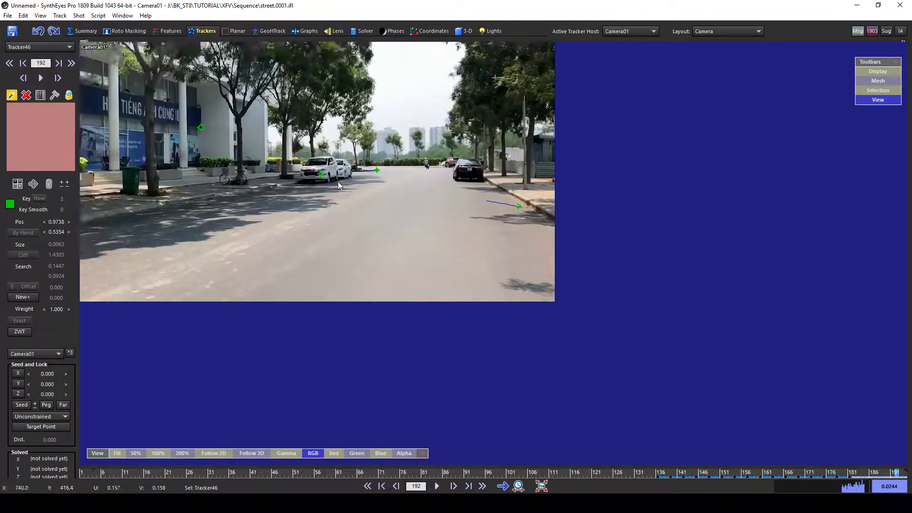
pyautogui.scroll(1, 322, 154)
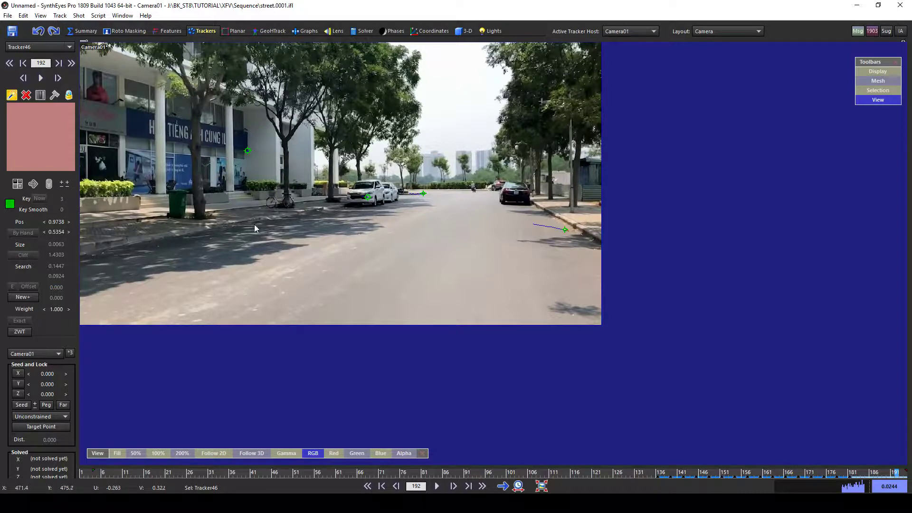
pyautogui.scroll(4, 255, 228)
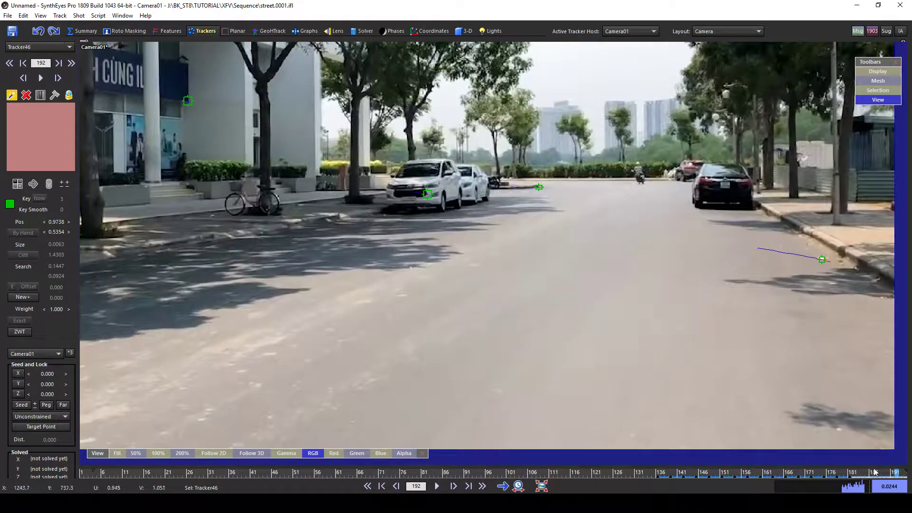
pyautogui.moveTo(875, 471); pyautogui.dragTo(756, 473)
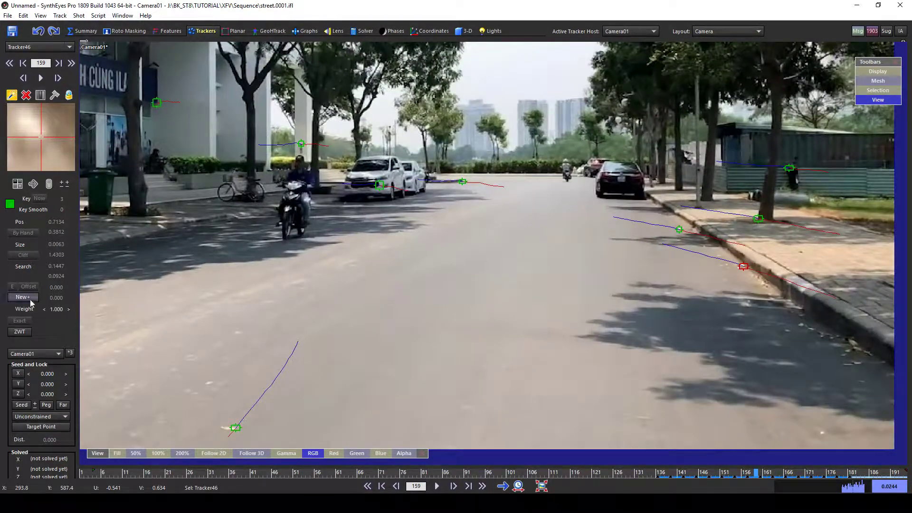
# - Review the tracker coverage by stepping through the footage between frame 159 and frame 138
pyautogui.press('s')
pyautogui.press('s')
pyautogui.press('s')
pyautogui.press('s')
pyautogui.press('s')
pyautogui.press('s')
pyautogui.press('s')
pyautogui.press('s')
pyautogui.press('s')
pyautogui.press('s')
pyautogui.press('s')
pyautogui.press('s')
pyautogui.press('s')
pyautogui.press('s')
pyautogui.press('s')
pyautogui.press('s')
pyautogui.press('s')
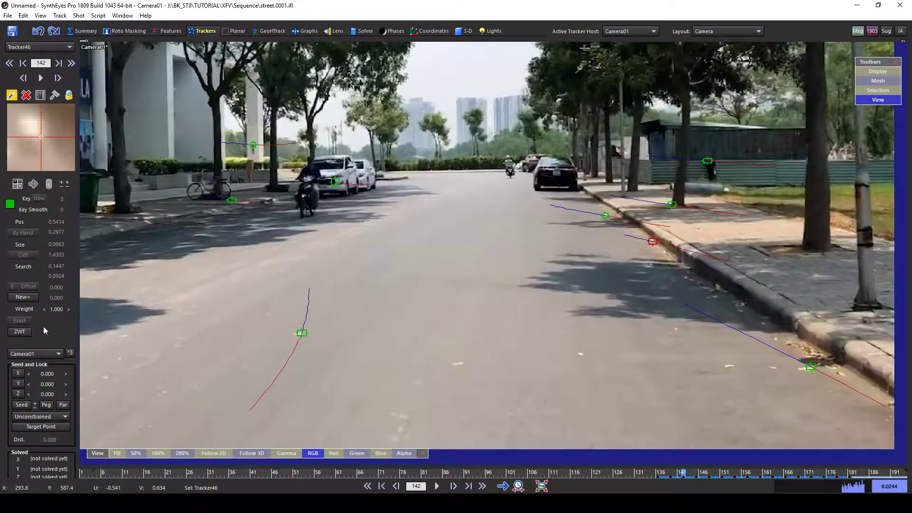
pyautogui.press('d')
pyautogui.press('d')
pyautogui.press('d')
pyautogui.press('d')
pyautogui.press('d')
pyautogui.press('d')
pyautogui.press('d')
pyautogui.press('d')
pyautogui.press('s')
pyautogui.press('s')
pyautogui.press('s')
pyautogui.press('s')
pyautogui.press('s')
pyautogui.press('s')
pyautogui.press('s')
pyautogui.press('s')
pyautogui.press('s')
pyautogui.press('s')
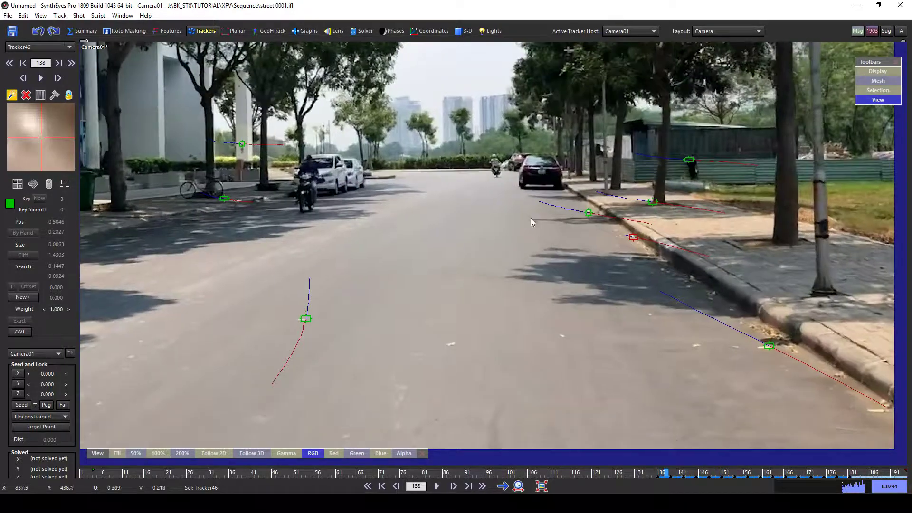
# - Go back to frame 130 and place a new tracker on the lower black band of the sidewalk lamp post
pyautogui.scroll(-2, 535, 221)
pyautogui.press('s')
pyautogui.press('s')
pyautogui.press('s')
pyautogui.press('s')
pyautogui.press('s')
pyautogui.press('s')
pyautogui.press('s')
pyautogui.press('s')
pyautogui.press('s')
pyautogui.press('s')
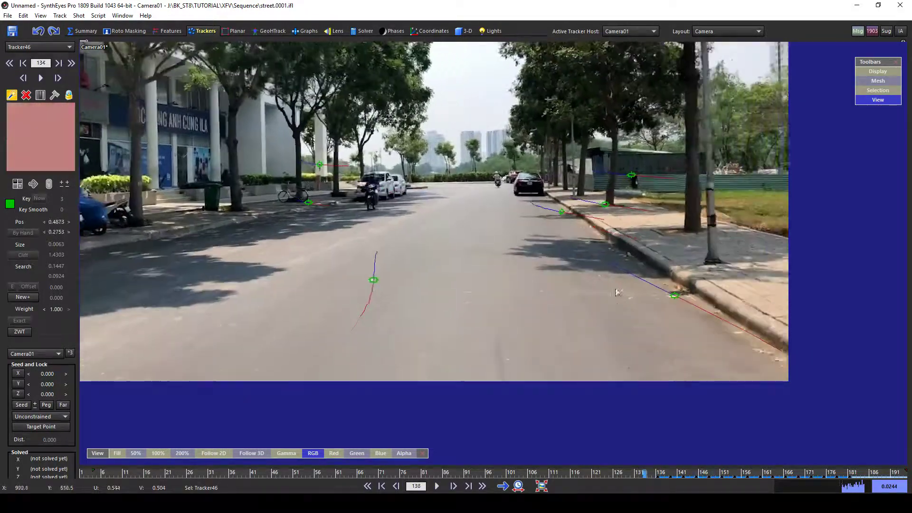
pyautogui.scroll(2, 633, 222)
pyautogui.scroll(2, 716, 219)
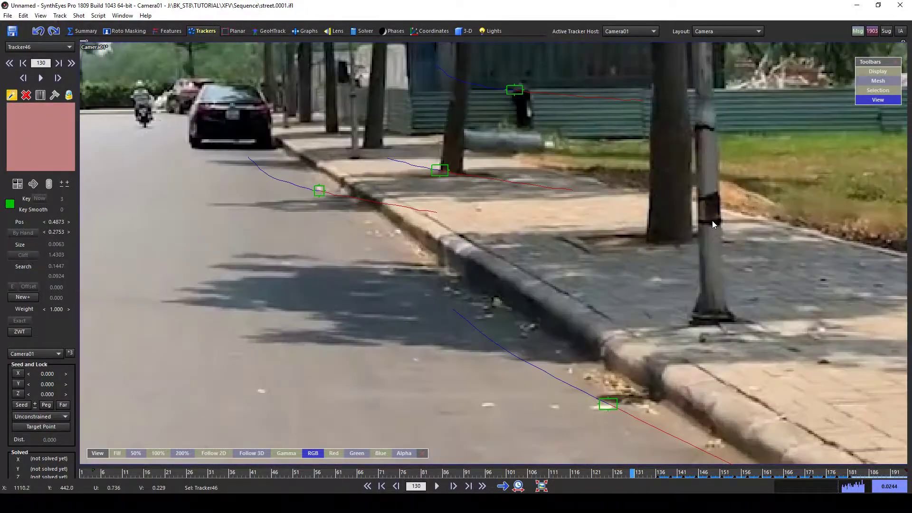
pyautogui.click(712, 219)
pyautogui.moveTo(707, 220); pyautogui.dragTo(713, 226)
# - Track the lamp post tracker forward from frame 130 to frame 144 and lock it before the post leaves the image
pyautogui.scroll(-2, 707, 240)
pyautogui.moveTo(712, 250); pyautogui.dragTo(520, 215, button='middle')
pyautogui.press('d')
pyautogui.press('d')
pyautogui.press('d')
pyautogui.press('d')
pyautogui.press('d')
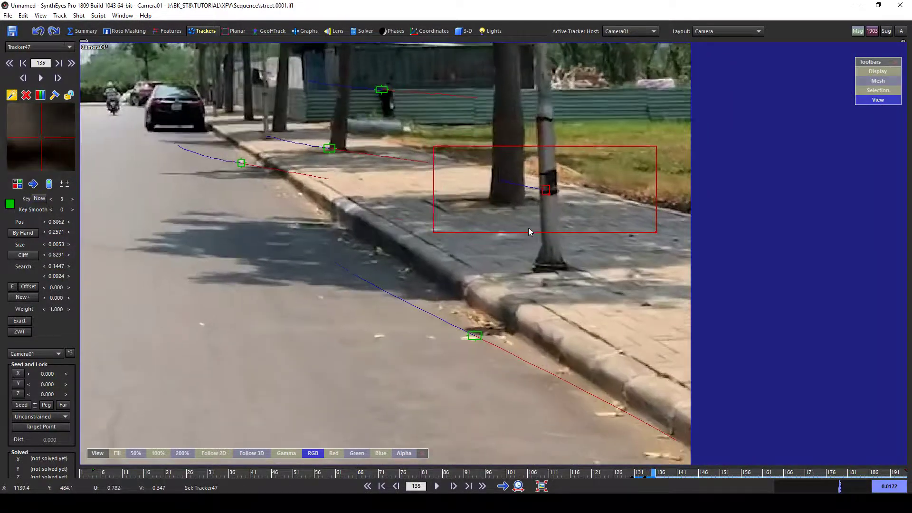
pyautogui.press('d')
pyautogui.press('d')
pyautogui.press('d')
pyautogui.press('d')
pyautogui.press('d')
pyautogui.press('d')
pyautogui.press('d')
pyautogui.press('d')
pyautogui.press('d')
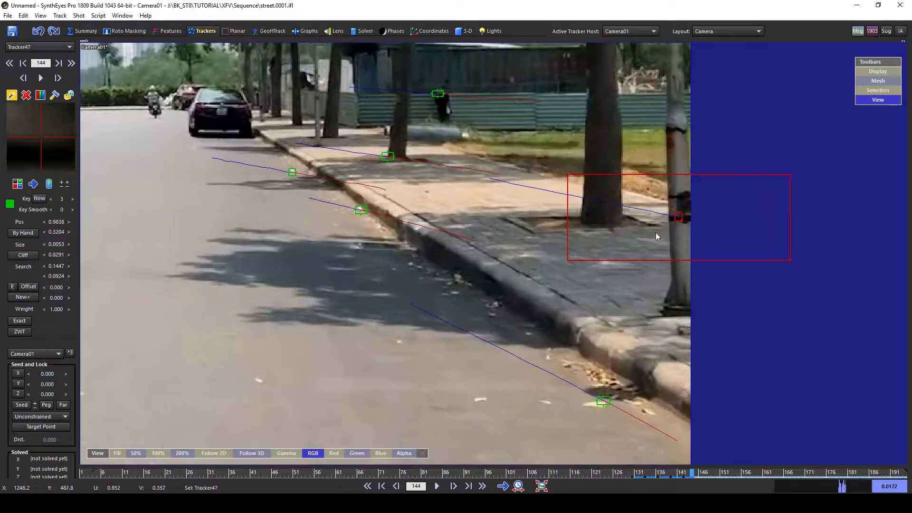
pyautogui.rightClick(670, 217)
pyautogui.click(701, 291)
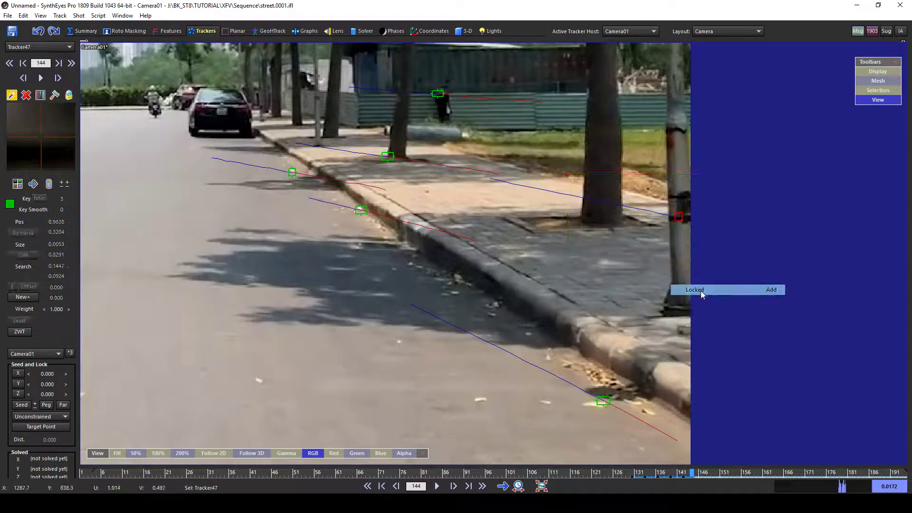
# - Examine the tracker coverage on the road and sidewalk while stepping back from frame 144 to frame 96
pyautogui.press('s')
pyautogui.press('s')
pyautogui.press('s')
pyautogui.press('s')
pyautogui.press('s')
pyautogui.press('s')
pyautogui.press('s')
pyautogui.press('s')
pyautogui.press('s')
pyautogui.press('s')
pyautogui.press('s')
pyautogui.press('s')
pyautogui.press('s')
pyautogui.press('s')
pyautogui.press('s')
pyautogui.press('s')
pyautogui.scroll(-3, 331, 247)
pyautogui.moveTo(333, 190); pyautogui.dragTo(479, 228, button='middle')
pyautogui.scroll(2, 478, 228)
pyautogui.scroll(2, 461, 225)
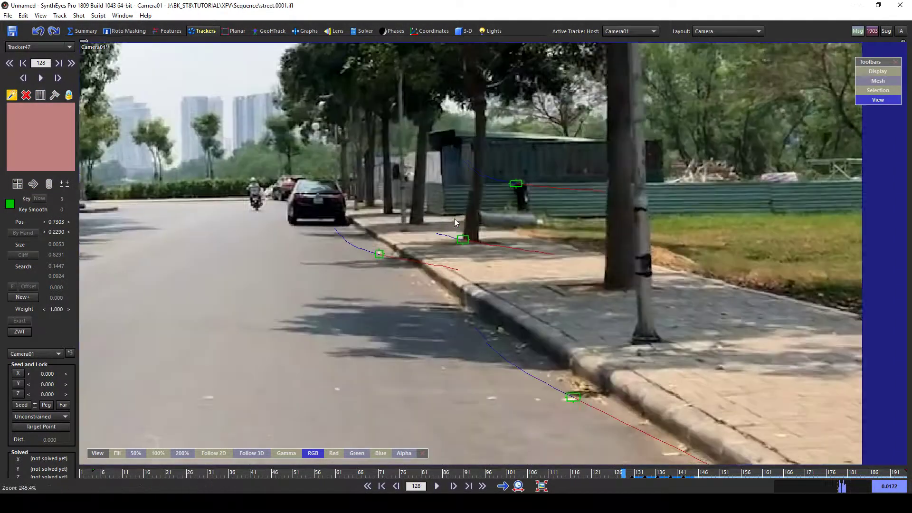
pyautogui.press('s')
pyautogui.press('s')
pyautogui.press('s')
pyautogui.press('s')
pyautogui.press('s')
pyautogui.press('s')
pyautogui.press('s')
pyautogui.press('s')
pyautogui.press('s')
pyautogui.press('s')
pyautogui.press('s')
pyautogui.press('s')
pyautogui.press('s')
pyautogui.press('s')
pyautogui.press('s')
pyautogui.press('s')
pyautogui.press('s')
pyautogui.press('s')
pyautogui.press('s')
pyautogui.press('s')
pyautogui.press('s')
pyautogui.press('s')
pyautogui.press('s')
pyautogui.scroll(-2, 364, 216)
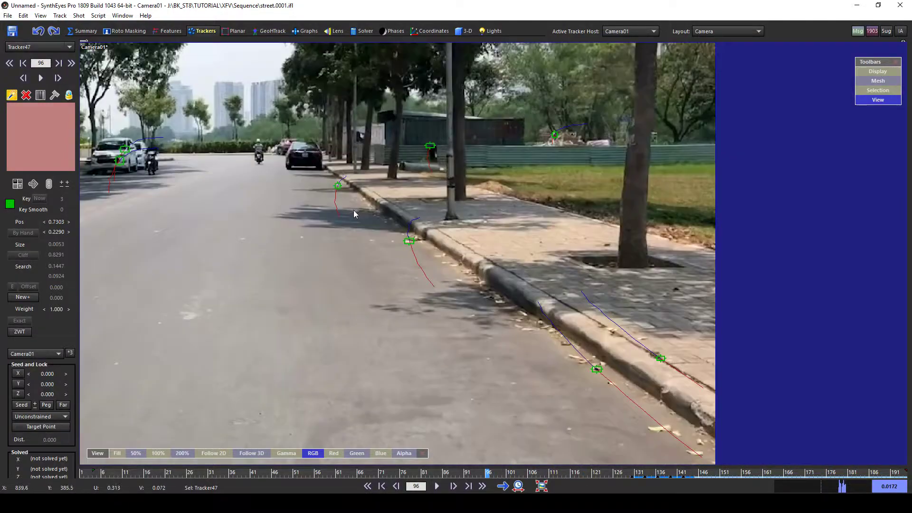
pyautogui.moveTo(353, 210); pyautogui.dragTo(544, 196, button='middle')
# - Go to frame 144 and place a new tracker on the road surface beside the narrow shadow behind the parked black car
pyautogui.moveTo(658, 473)
pyautogui.mouseDown()
pyautogui.moveTo(720, 474)
pyautogui.moveTo(645, 474)
pyautogui.mouseUp()
pyautogui.moveTo(669, 391); pyautogui.dragTo(661, 355, button='middle')
pyautogui.moveTo(693, 479); pyautogui.dragTo(692, 459)
pyautogui.scroll(2, 570, 221)
pyautogui.click(522, 191)
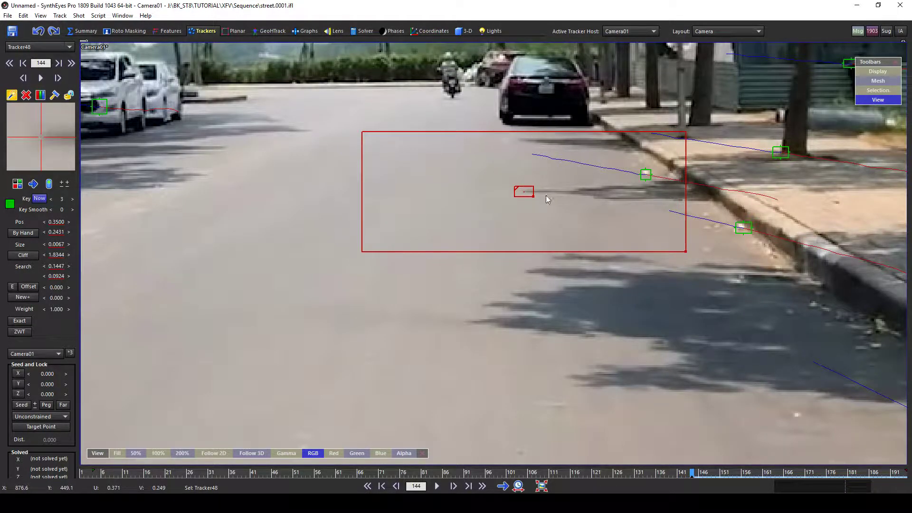
# - Track the new road surface tracker forward from frame 144 to frame 194 and lock it
pyautogui.scroll(-1, 546, 195)
pyautogui.moveTo(541, 231); pyautogui.dragTo(550, 200, button='middle')
pyautogui.press('d')
pyautogui.press('d')
pyautogui.press('d')
pyautogui.press('d')
pyautogui.press('d')
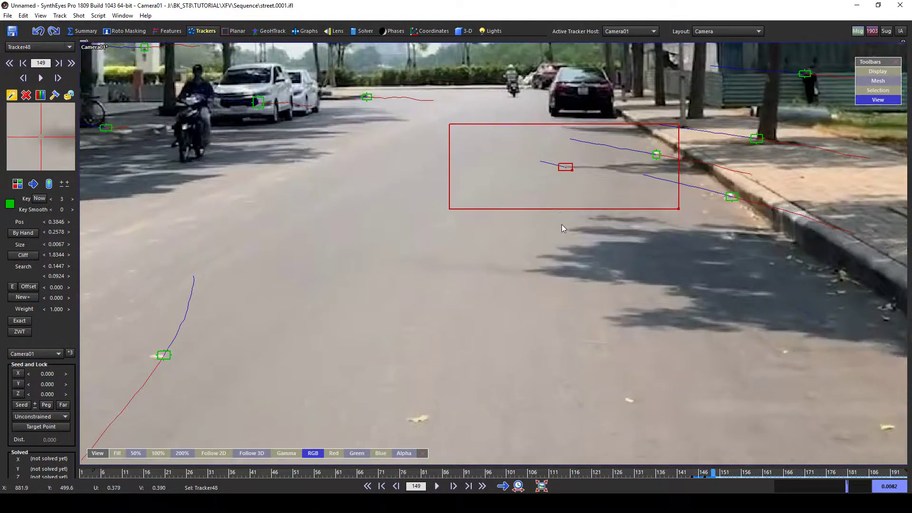
pyautogui.scroll(-3, 561, 220)
pyautogui.press('d')
pyautogui.press('d')
pyautogui.press('d')
pyautogui.press('d')
pyautogui.press('d')
pyautogui.press('d')
pyautogui.press('d')
pyautogui.press('d')
pyautogui.press('d')
pyautogui.press('d')
pyautogui.press('d')
pyautogui.press('d')
pyautogui.press('d')
pyautogui.press('d')
pyautogui.press('d')
pyautogui.press('d')
pyautogui.press('d')
pyautogui.press('d')
pyautogui.press('d')
pyautogui.press('d')
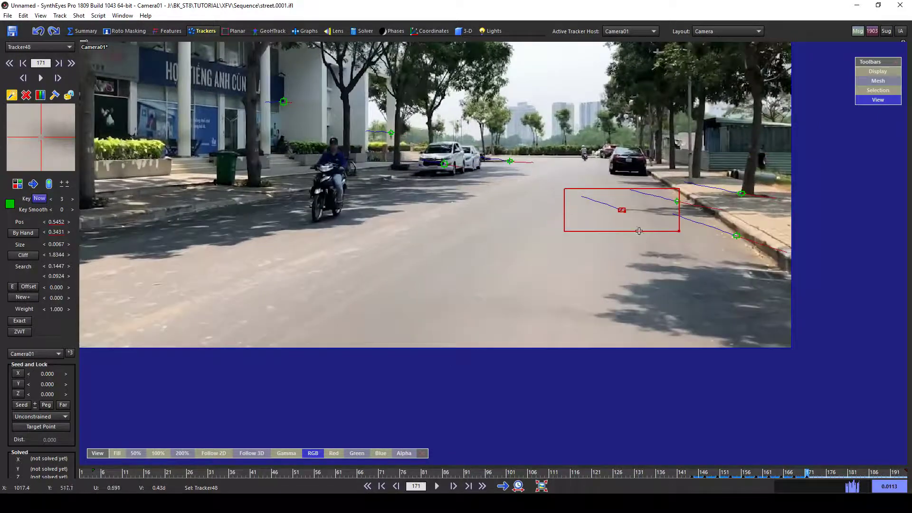
pyautogui.press('d')
pyautogui.press('d')
pyautogui.press('d')
pyautogui.press('d')
pyautogui.press('d')
pyautogui.press('d')
pyautogui.press('d')
pyautogui.press('d')
pyautogui.press('d')
pyautogui.press('d')
pyautogui.press('d')
pyautogui.press('d')
pyautogui.press('d')
pyautogui.press('d')
pyautogui.press('d')
pyautogui.press('d')
pyautogui.press('d')
pyautogui.press('d')
pyautogui.press('d')
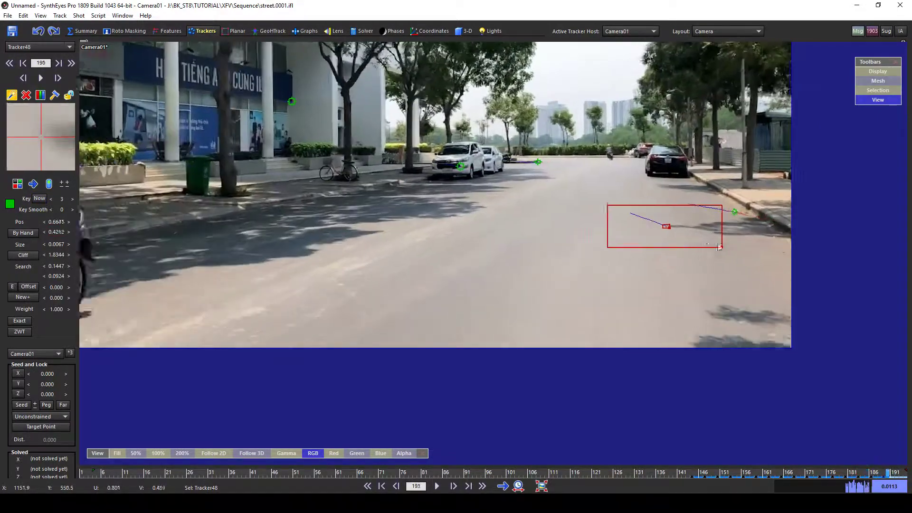
pyautogui.press('d')
pyautogui.press('d')
pyautogui.press('d')
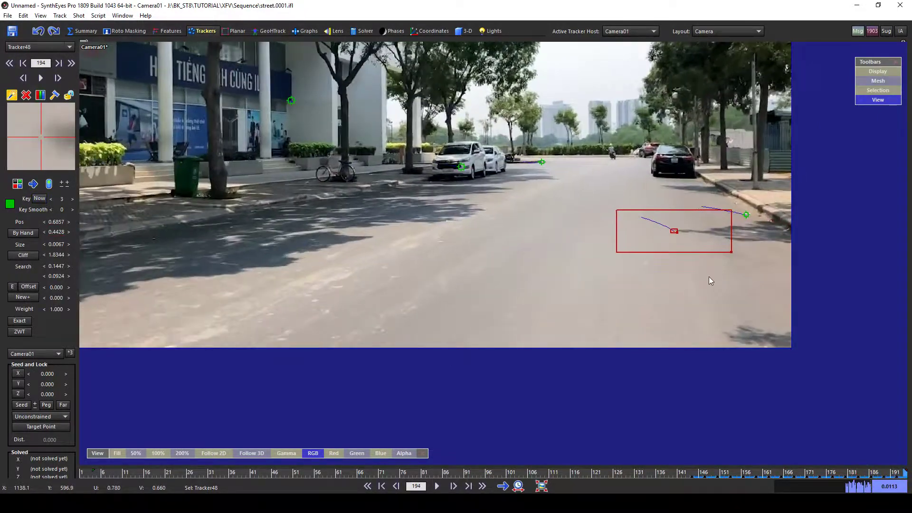
pyautogui.rightClick(677, 230)
pyautogui.click(714, 304)
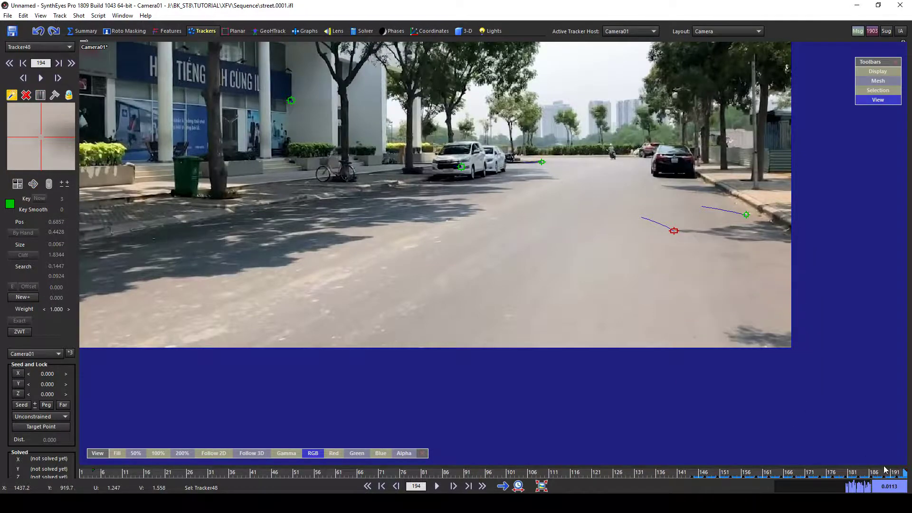
# - Scrub back from frame 194 to frame 1 and forward to frame 108 to examine the tracker coverage along the street
pyautogui.moveTo(886, 473); pyautogui.dragTo(692, 478)
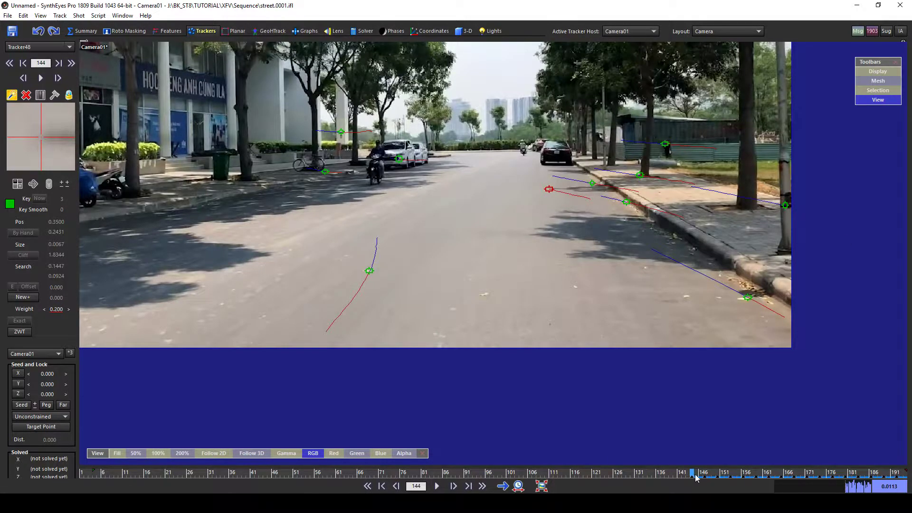
pyautogui.moveTo(696, 477); pyautogui.dragTo(831, 446)
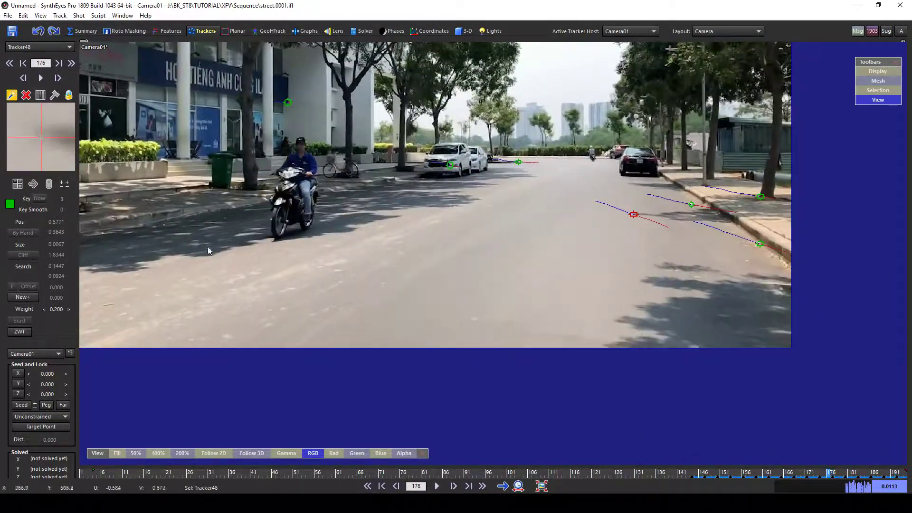
pyautogui.press('Left')
pyautogui.moveTo(733, 474); pyautogui.dragTo(426, 472)
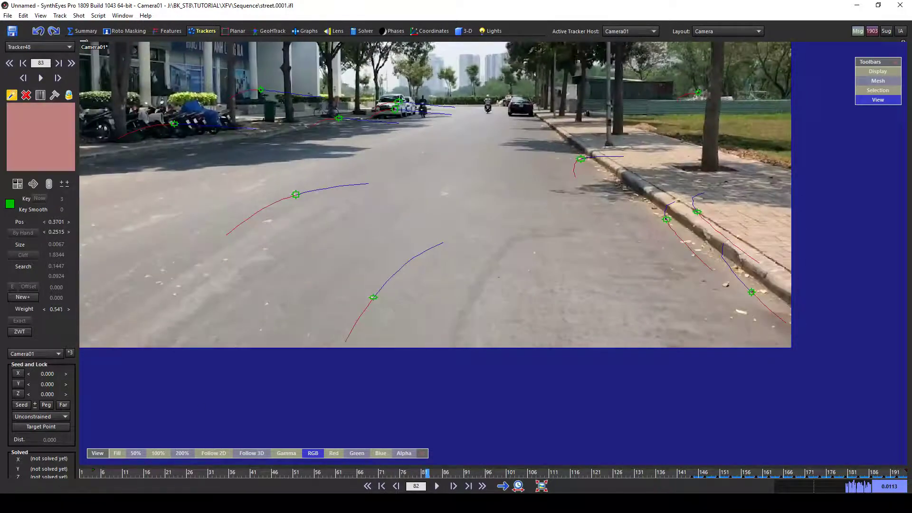
pyautogui.press('Home')
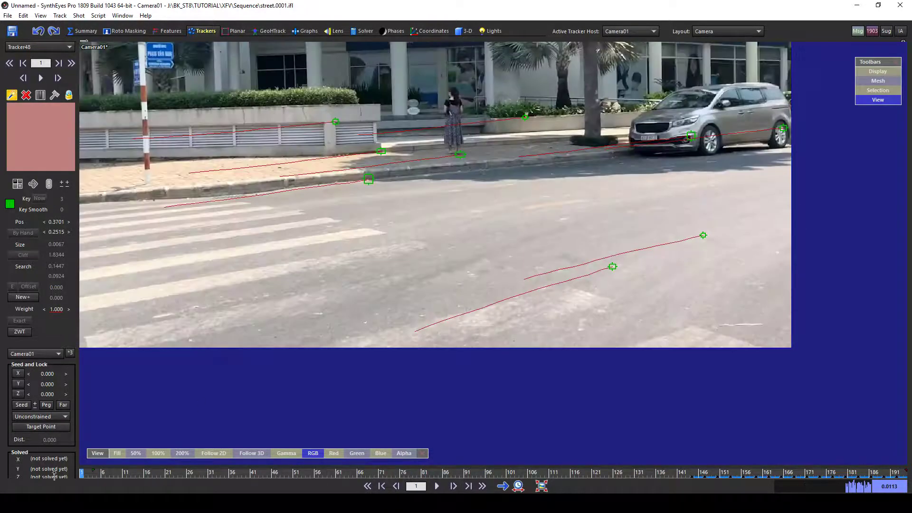
pyautogui.moveTo(114, 475); pyautogui.dragTo(81, 473)
pyautogui.moveTo(85, 475); pyautogui.dragTo(537, 418)
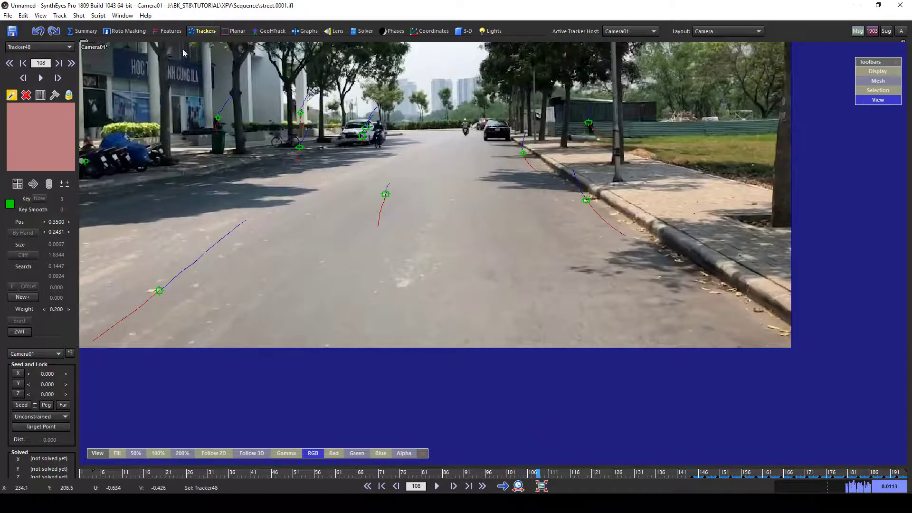
# - Check the tracker coverage over the frame range in the Graph Editor and return to the Camera view
pyautogui.click(83, 44)
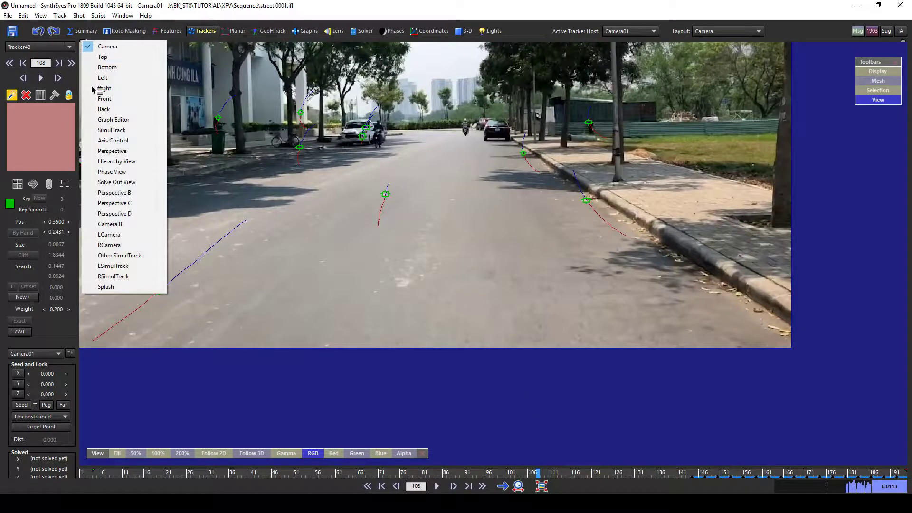
pyautogui.click(116, 119)
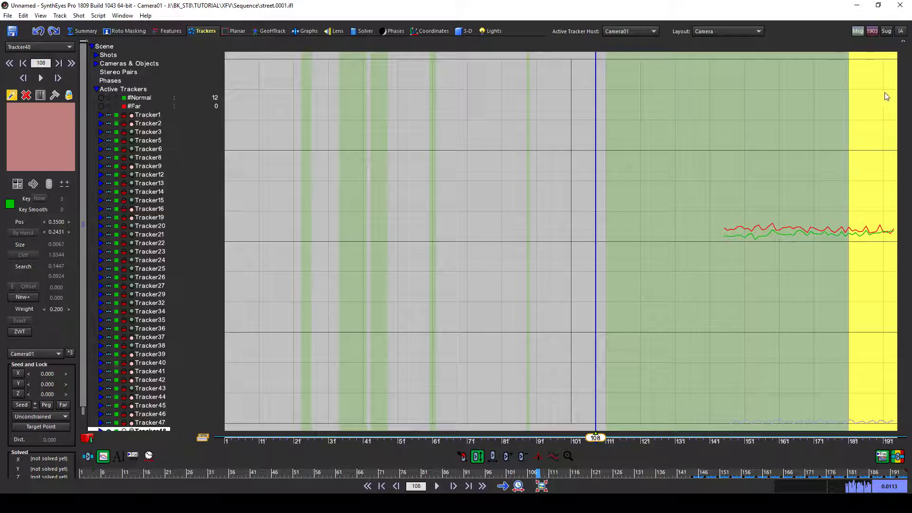
pyautogui.click(84, 41)
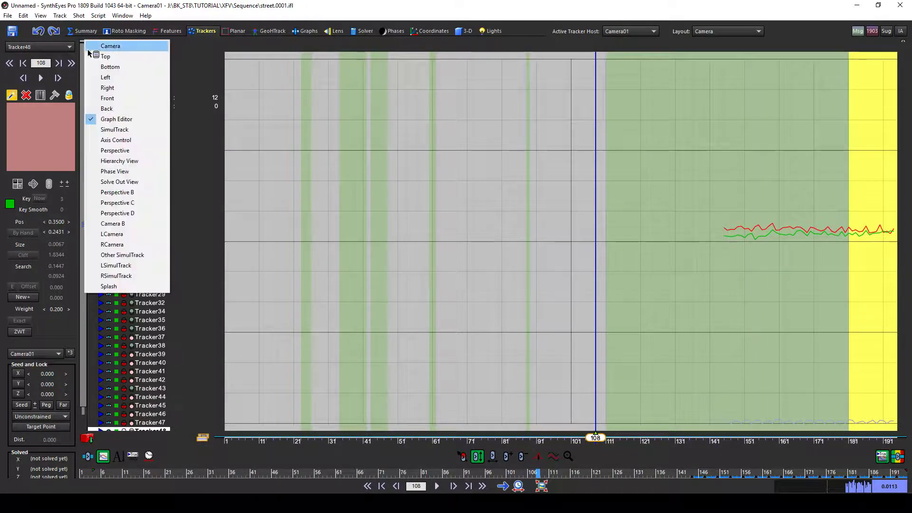
pyautogui.click(100, 48)
# - Go to frame 165 and place a new tracker on the shopfront window between the white columns
pyautogui.moveTo(896, 475); pyautogui.dragTo(833, 474)
pyautogui.moveTo(423, 333); pyautogui.dragTo(550, 365, button='middle')
pyautogui.moveTo(853, 473); pyautogui.dragTo(781, 453)
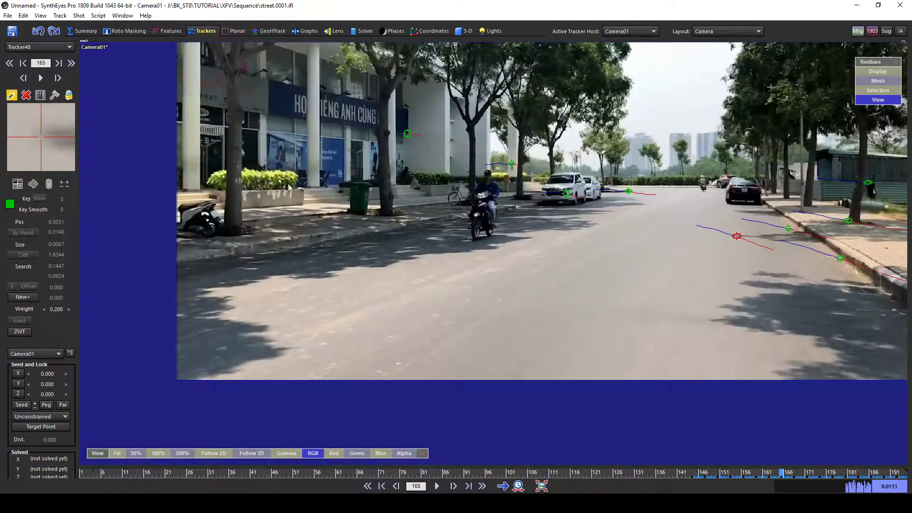
pyautogui.scroll(2, 253, 162)
pyautogui.moveTo(282, 147); pyautogui.dragTo(235, 187, button='middle')
pyautogui.scroll(-1, 236, 186)
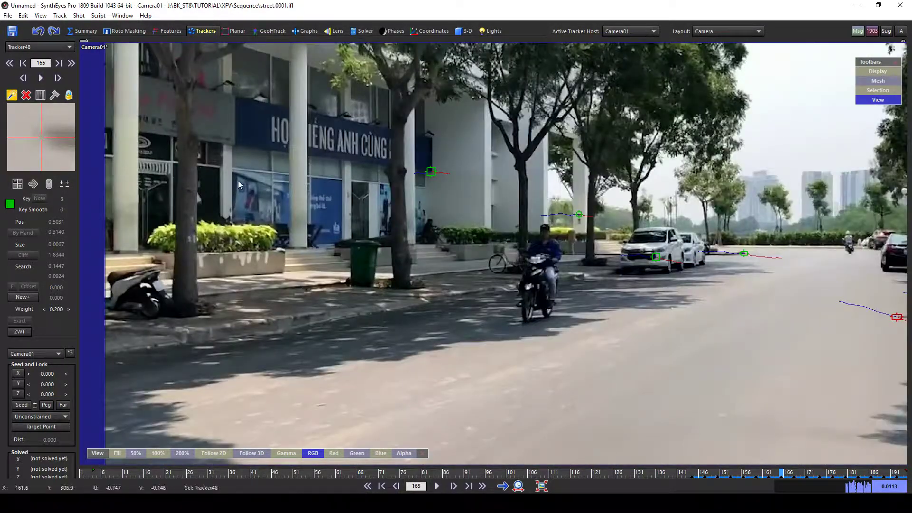
pyautogui.click(268, 173)
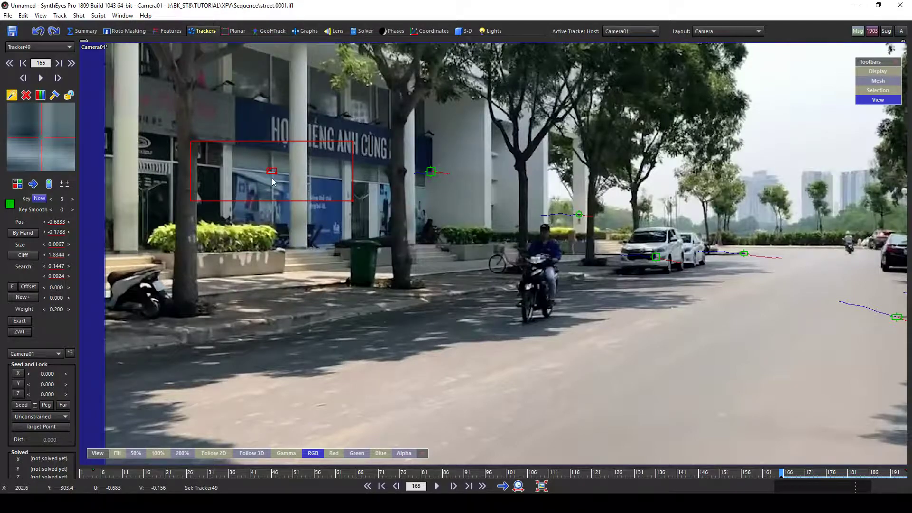
# - Try to track the shopfront window tracker forward to frame 182, then return to frame 164
pyautogui.press('s')
pyautogui.press('s')
pyautogui.press('d')
pyautogui.press('d')
pyautogui.press('d')
pyautogui.press('d')
pyautogui.press('d')
pyautogui.press('d')
pyautogui.press('d')
pyautogui.press('d')
pyautogui.press('d')
pyautogui.press('d')
pyautogui.press('d')
pyautogui.press('d')
pyautogui.press('d')
pyautogui.press('d')
pyautogui.press('d')
pyautogui.press('d')
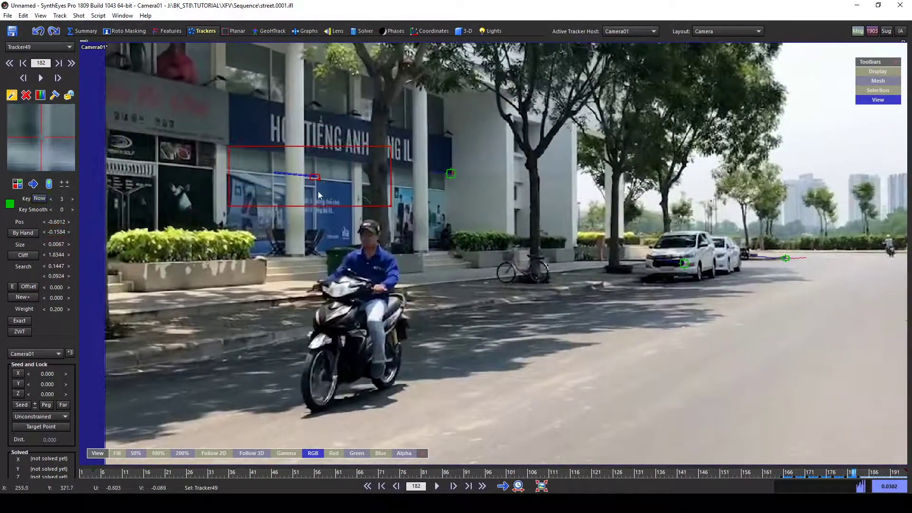
pyautogui.press('s')
pyautogui.press('s')
pyautogui.press('s')
pyautogui.press('s')
pyautogui.press('s')
pyautogui.press('s')
pyautogui.press('s')
pyautogui.press('s')
pyautogui.press('s')
pyautogui.moveTo(816, 477); pyautogui.dragTo(777, 477)
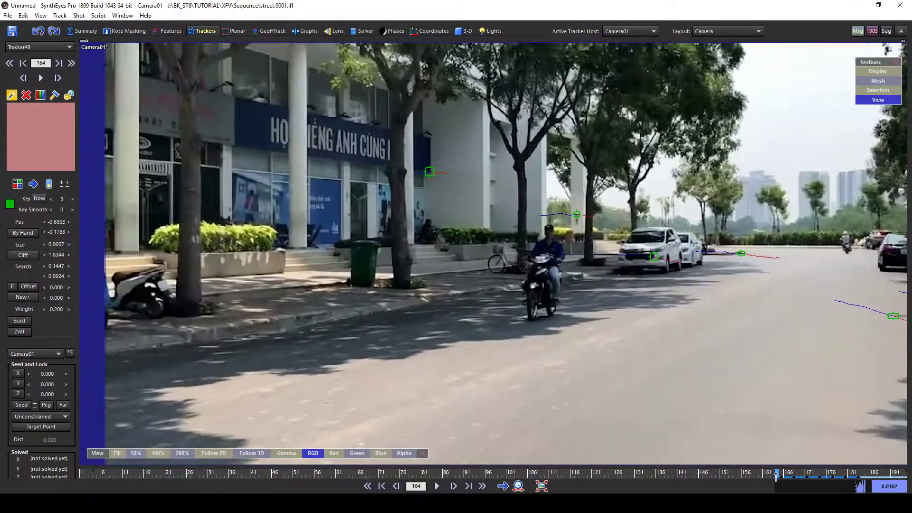
# - Try a new tracker with a smaller search area on the same shopfront window, tracking from frame 164 to frame 174
pyautogui.click(273, 177)
pyautogui.click(270, 172)
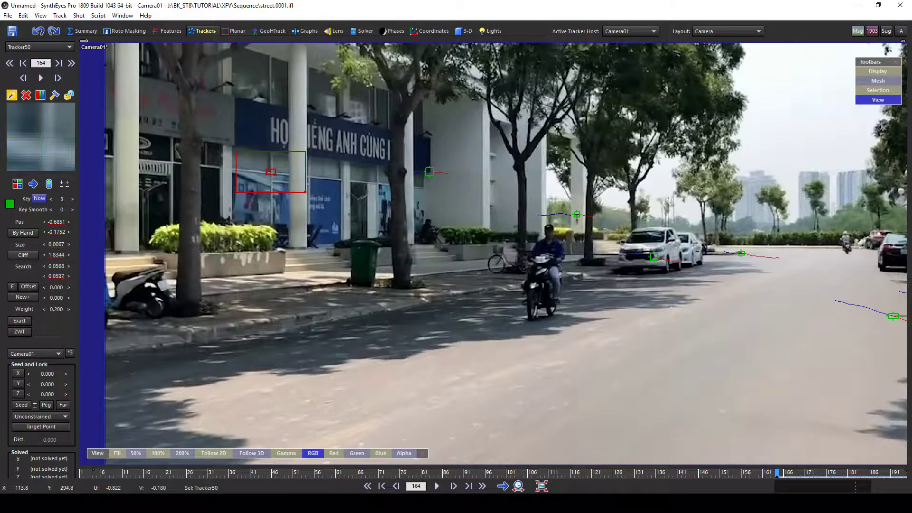
pyautogui.press('d')
pyautogui.press('d')
pyautogui.press('d')
pyautogui.press('d')
pyautogui.press('d')
pyautogui.press('d')
pyautogui.press('d')
pyautogui.press('d')
pyautogui.press('d')
pyautogui.press('d')
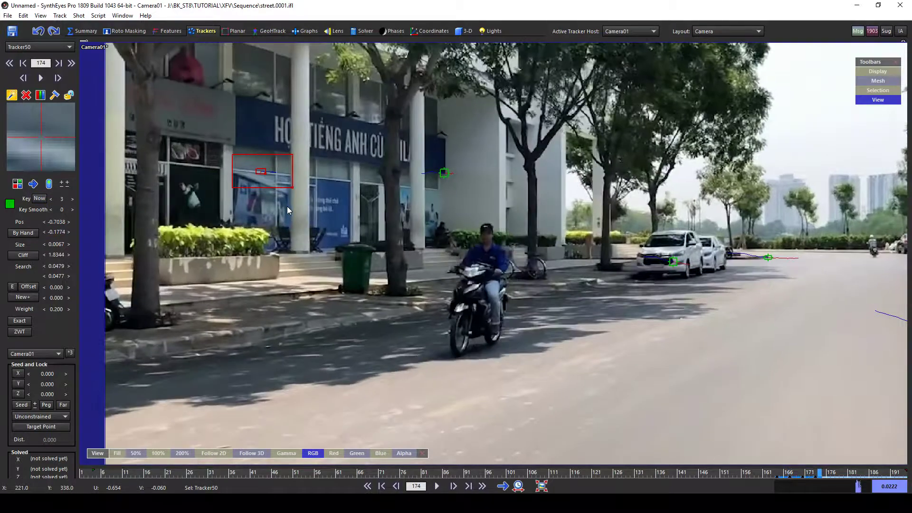
# - Step back to frame 171 and delete the shopfront window tracker
pyautogui.press('a')
pyautogui.press('a')
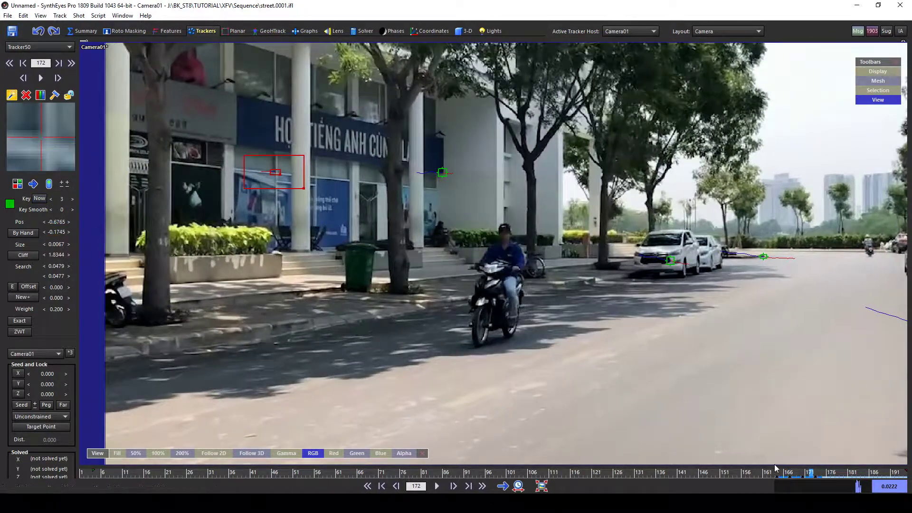
pyautogui.press('a')
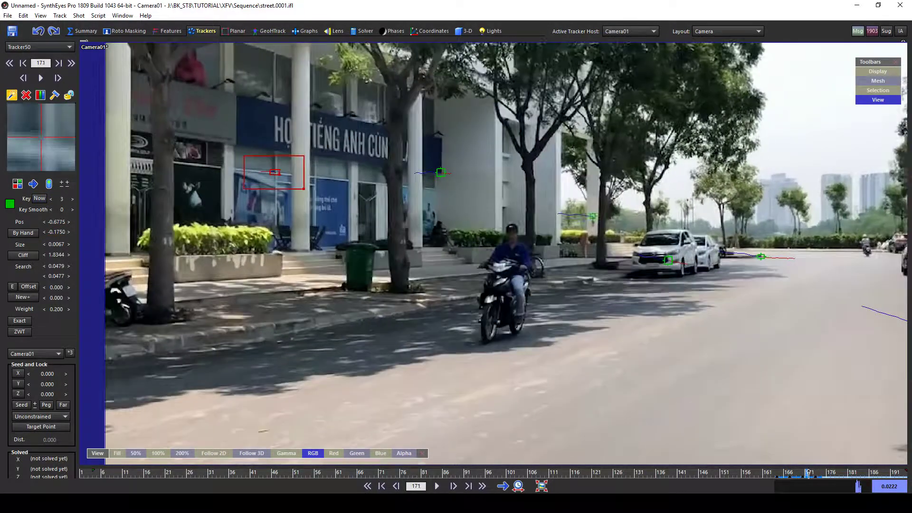
pyautogui.hotkey('ctrl', 'd')
# - Go back to frame 152 and place a new tracker on the blue panel's corner beside the shop entrance, enlarging its size to 0.0095
pyautogui.press('a')
pyautogui.press('a')
pyautogui.press('a')
pyautogui.press('a')
pyautogui.press('a')
pyautogui.press('a')
pyautogui.press('a')
pyautogui.press('a')
pyautogui.press('a')
pyautogui.press('a')
pyautogui.press('a')
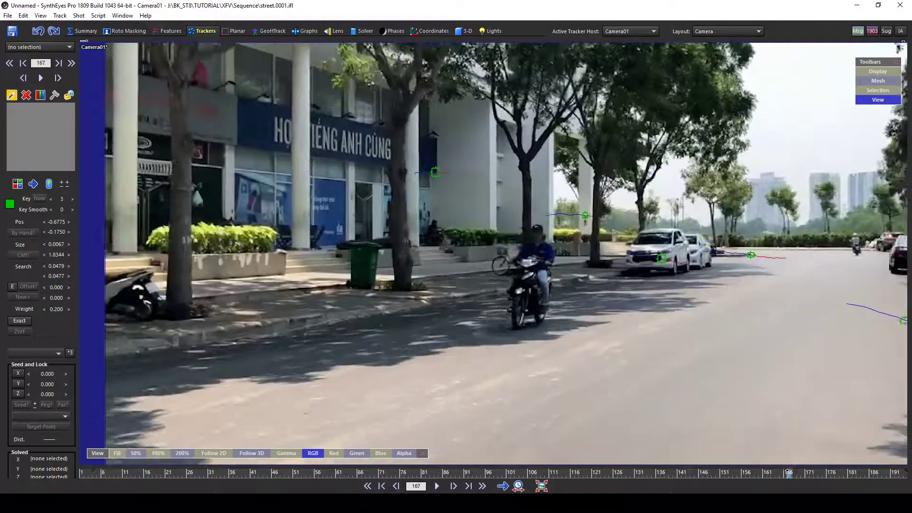
pyautogui.press('a')
pyautogui.press('a')
pyautogui.press('a')
pyautogui.press('a')
pyautogui.press('a')
pyautogui.press('a')
pyautogui.press('a')
pyautogui.press('a')
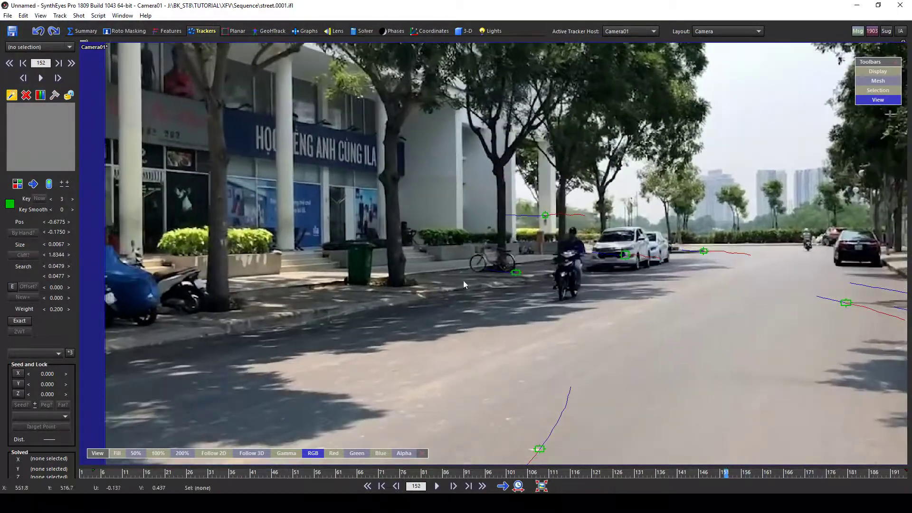
pyautogui.click(323, 191)
pyautogui.scroll(2, 327, 183)
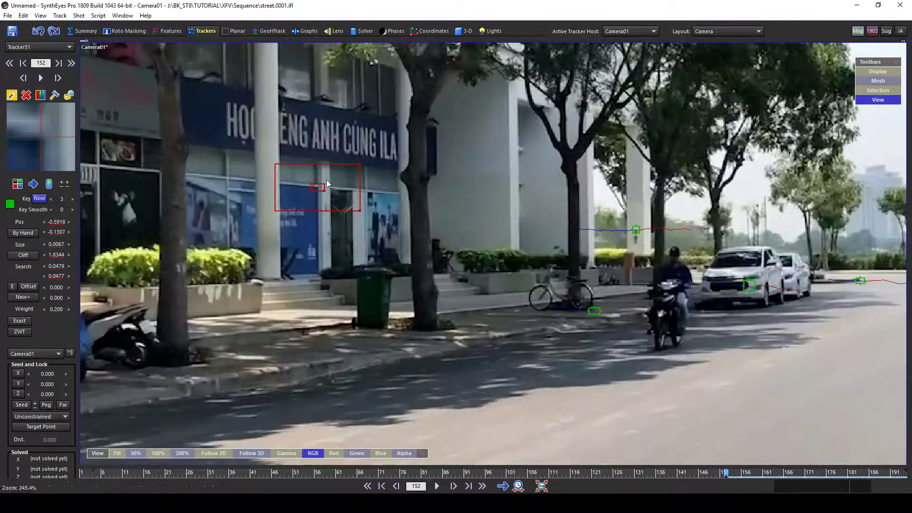
pyautogui.moveTo(325, 191); pyautogui.dragTo(326, 194)
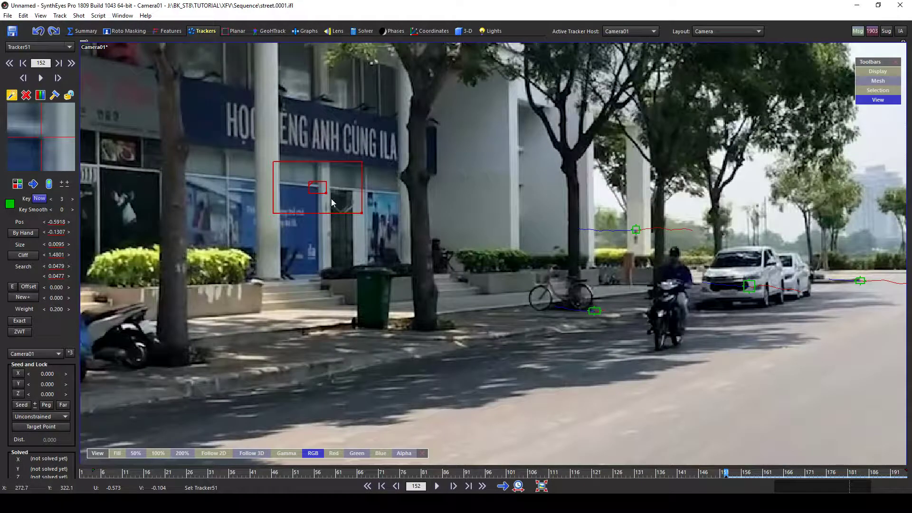
# - Track the blue panel corner tracker forward from frame 152 to frame 191
pyautogui.scroll(-3, 332, 203)
pyautogui.press('s')
pyautogui.press('s')
pyautogui.press('s')
pyautogui.press('s')
pyautogui.press('s')
pyautogui.press('s')
pyautogui.press('s')
pyautogui.press('s')
pyautogui.press('s')
pyautogui.press('s')
pyautogui.press('s')
pyautogui.press('s')
pyautogui.press('s')
pyautogui.press('s')
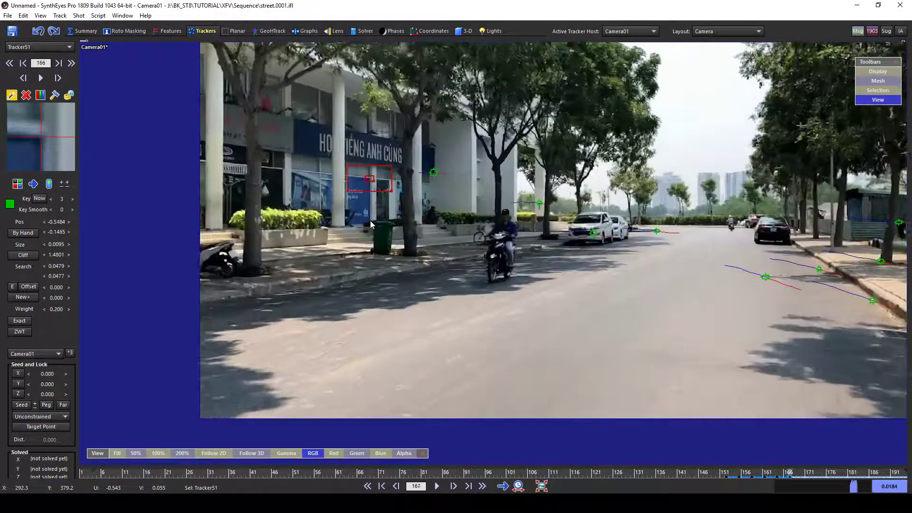
pyautogui.press('s')
pyautogui.press('s')
pyautogui.press('s')
pyautogui.press('s')
pyautogui.press('s')
pyautogui.press('s')
pyautogui.press('s')
pyautogui.press('s')
pyautogui.press('s')
pyautogui.press('s')
pyautogui.press('s')
pyautogui.press('s')
pyautogui.press('s')
pyautogui.press('s')
pyautogui.press('s')
pyautogui.press('s')
pyautogui.press('s')
pyautogui.press('s')
pyautogui.press('s')
pyautogui.press('s')
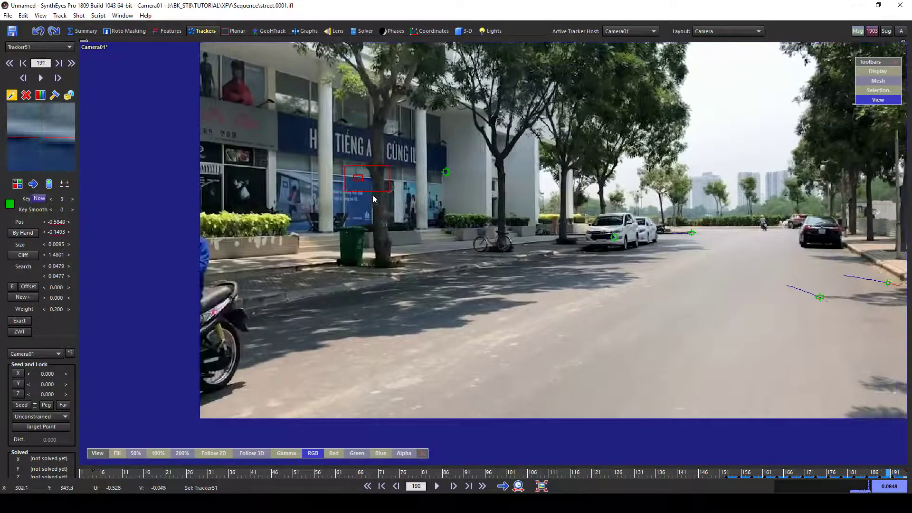
# - Step back to frame 186, truncate the blue panel tracker's keys there and lock the tracker
pyautogui.press('a')
pyautogui.press('a')
pyautogui.press('a')
pyautogui.press('a')
pyautogui.press('a')
pyautogui.rightClick(375, 180)
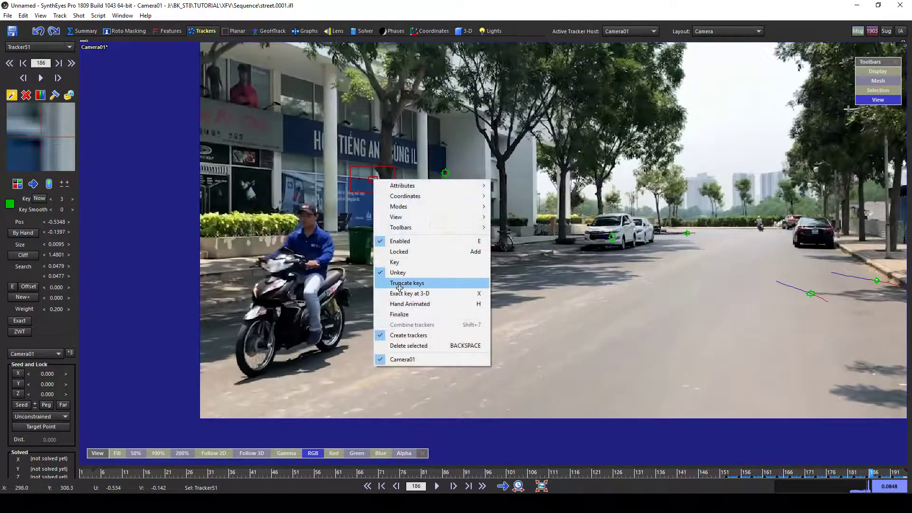
pyautogui.click(399, 283)
pyautogui.rightClick(354, 162)
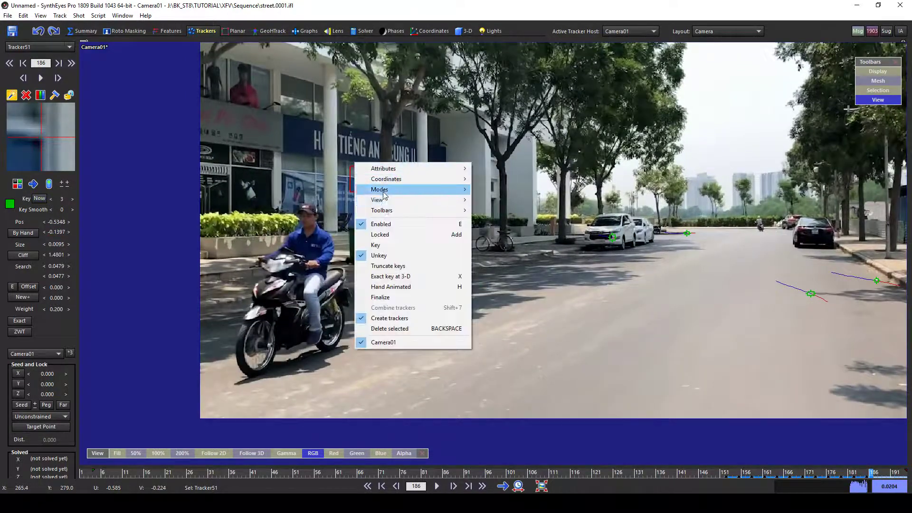
pyautogui.click(393, 237)
# - Go back to frame 175 and place a new tracker on the window frame junction beside the shopfront column, sized 0.0095
pyautogui.press('a')
pyautogui.press('a')
pyautogui.press('a')
pyautogui.press('a')
pyautogui.press('a')
pyautogui.press('a')
pyautogui.press('a')
pyautogui.press('a')
pyautogui.press('a')
pyautogui.press('a')
pyautogui.press('a')
pyautogui.scroll(2, 338, 176)
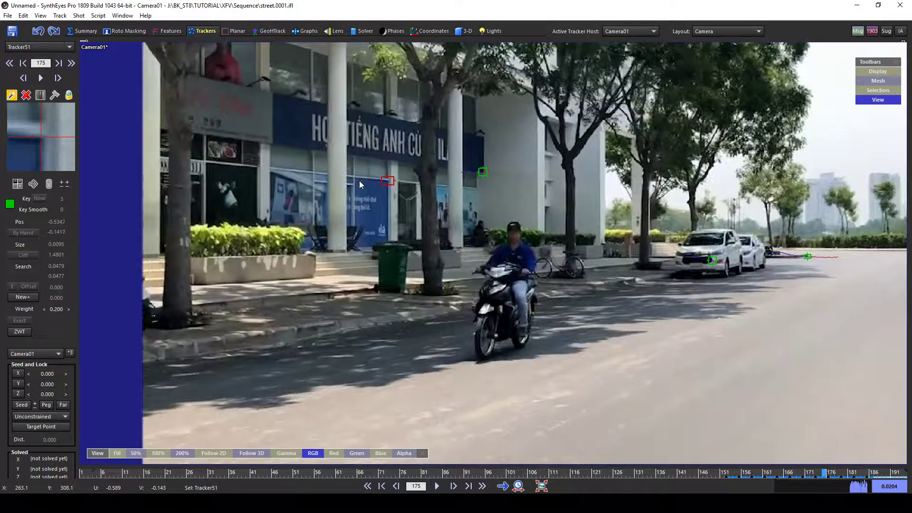
pyautogui.moveTo(357, 180); pyautogui.dragTo(354, 179)
# - Track the window frame junction tracker forward to frame 194 and lock it
pyautogui.press('d')
pyautogui.press('d')
pyautogui.press('d')
pyautogui.press('d')
pyautogui.press('d')
pyautogui.press('d')
pyautogui.press('d')
pyautogui.press('d')
pyautogui.press('d')
pyautogui.press('d')
pyautogui.press('d')
pyautogui.press('d')
pyautogui.press('d')
pyautogui.press('d')
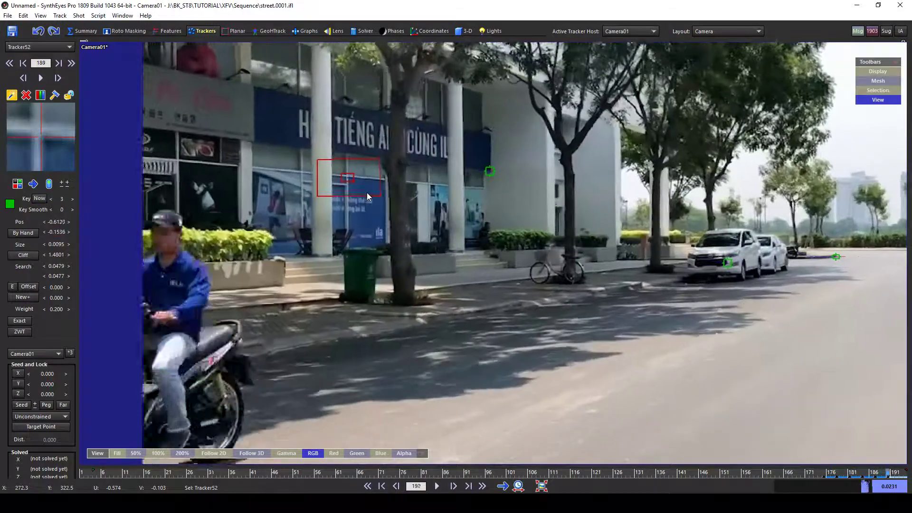
pyautogui.press('d')
pyautogui.press('d')
pyautogui.press('d')
pyautogui.press('d')
pyautogui.press('d')
pyautogui.rightClick(342, 173)
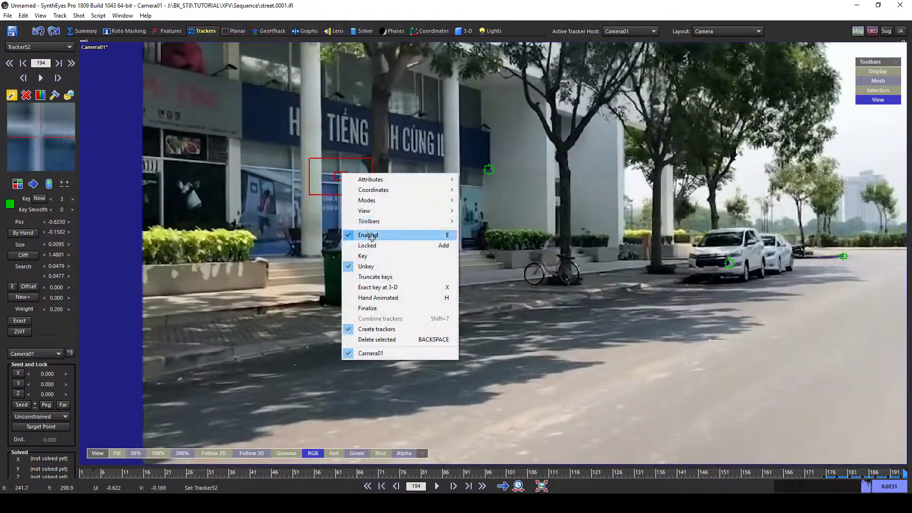
pyautogui.click(380, 242)
# - Go back to frame 179 and place a new tracker on the poster's upper corner between the tree and the column
pyautogui.press('a')
pyautogui.press('a')
pyautogui.press('a')
pyautogui.press('a')
pyautogui.press('a')
pyautogui.press('a')
pyautogui.press('a')
pyautogui.press('a')
pyautogui.press('a')
pyautogui.press('a')
pyautogui.press('a')
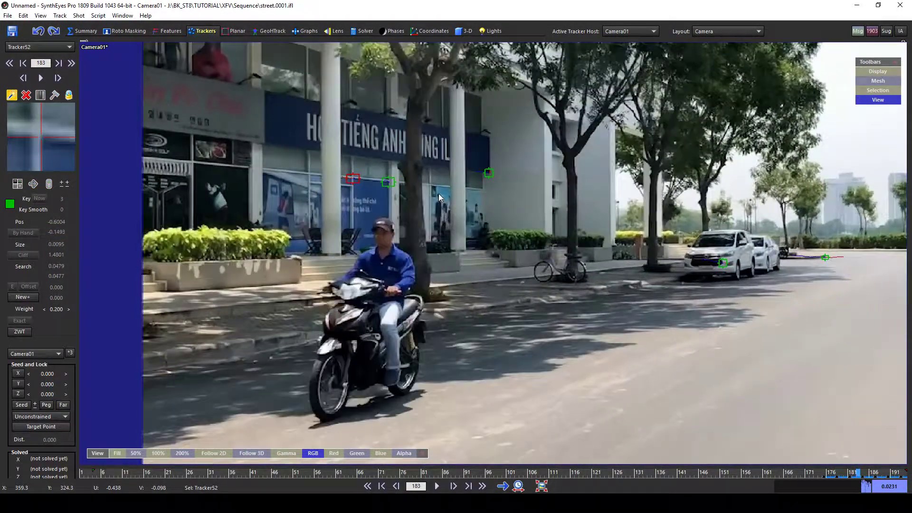
pyautogui.press('a')
pyautogui.press('a')
pyautogui.press('a')
pyautogui.press('a')
pyautogui.moveTo(435, 186); pyautogui.dragTo(437, 191)
# - Track the poster corner tracker forward to frame 194 and lock it
pyautogui.press('d')
pyautogui.press('d')
pyautogui.press('d')
pyautogui.press('d')
pyautogui.press('d')
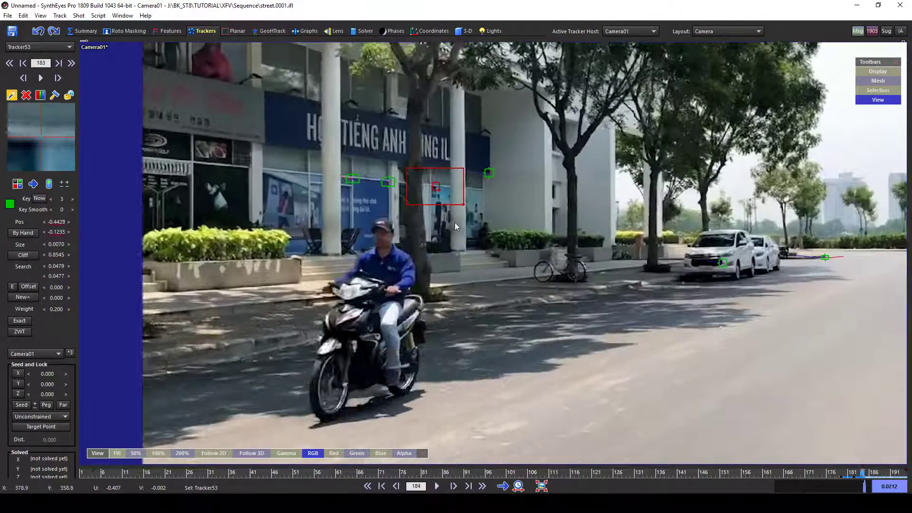
pyautogui.press('d')
pyautogui.press('d')
pyautogui.press('d')
pyautogui.press('d')
pyautogui.press('d')
pyautogui.press('d')
pyautogui.press('d')
pyautogui.press('d')
pyautogui.press('d')
pyautogui.press('d')
pyautogui.rightClick(435, 181)
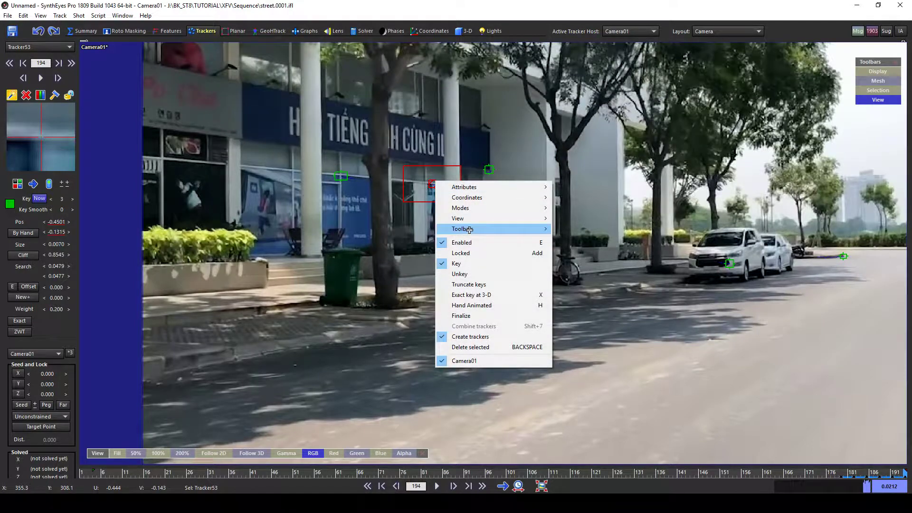
pyautogui.click(462, 252)
# - Try a new tracker on the planter wall at frame 146, tracking it forward, then return to frame 155
pyautogui.scroll(-2, 749, 412)
pyautogui.moveTo(901, 476); pyautogui.dragTo(766, 464)
pyautogui.scroll(12, 500, 301)
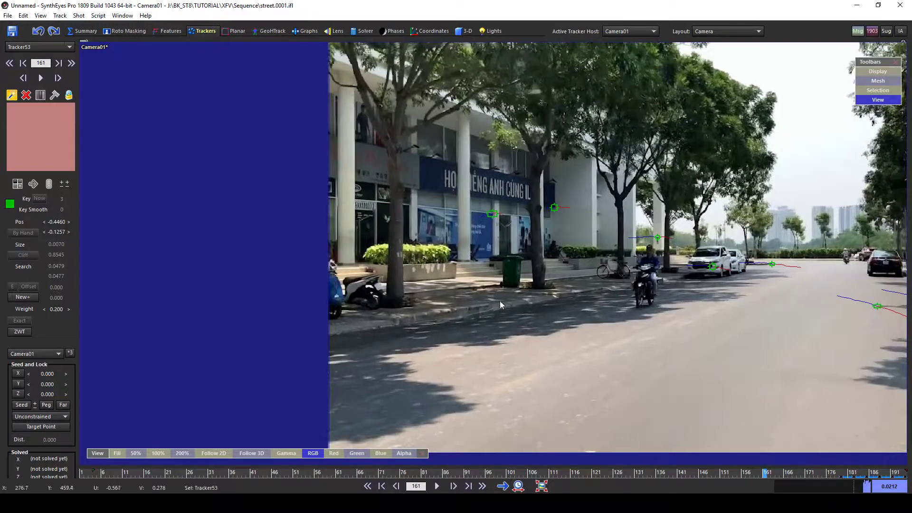
pyautogui.keyDown('ctrl'); pyautogui.scroll(2, 455, 277); pyautogui.keyUp('ctrl')
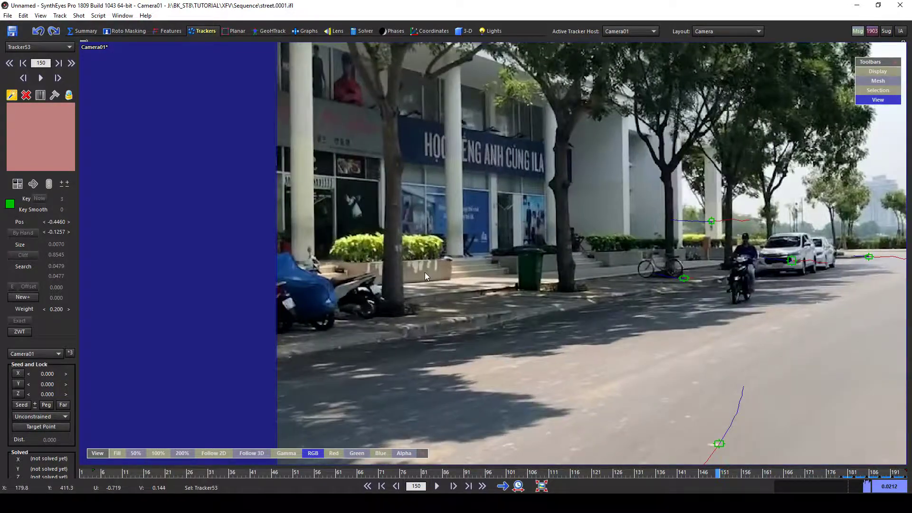
pyautogui.keyDown('ctrl'); pyautogui.scroll(1, 425, 273); pyautogui.keyUp('ctrl')
pyautogui.scroll(4, 415, 273)
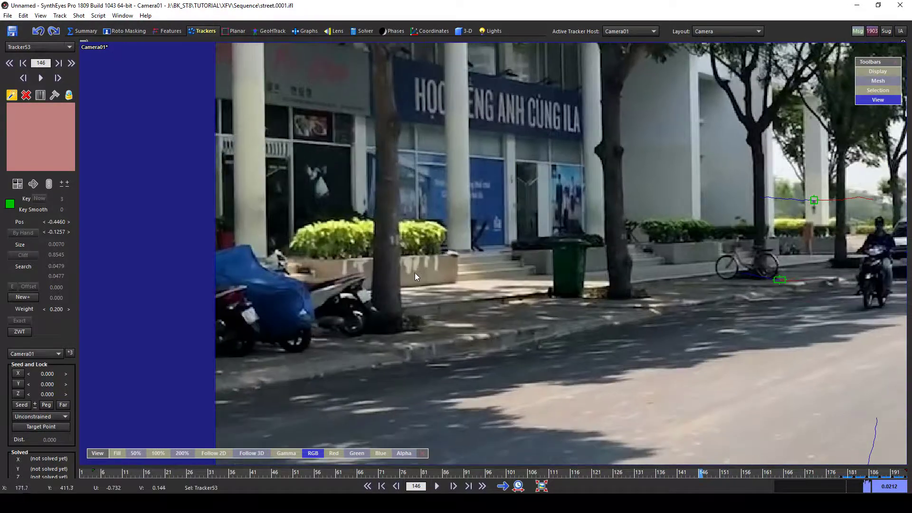
pyautogui.click(410, 275)
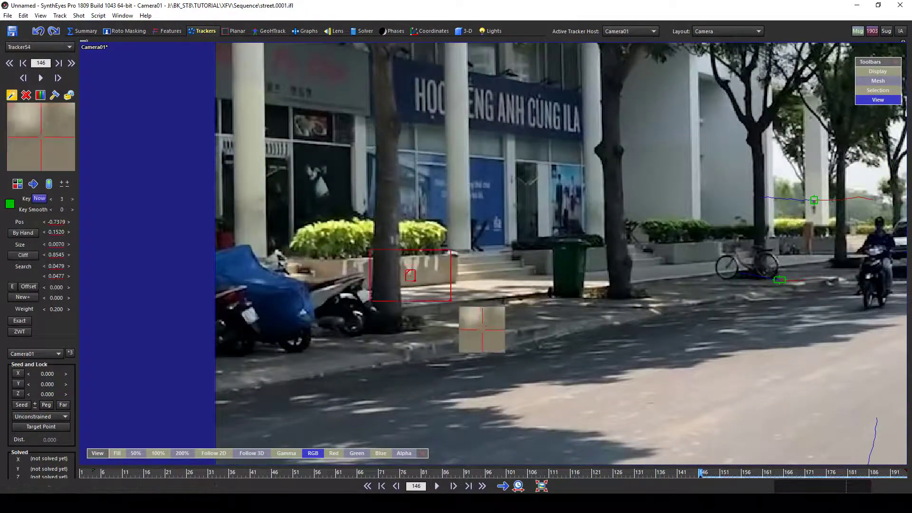
pyautogui.moveTo(411, 276); pyautogui.dragTo(409, 274)
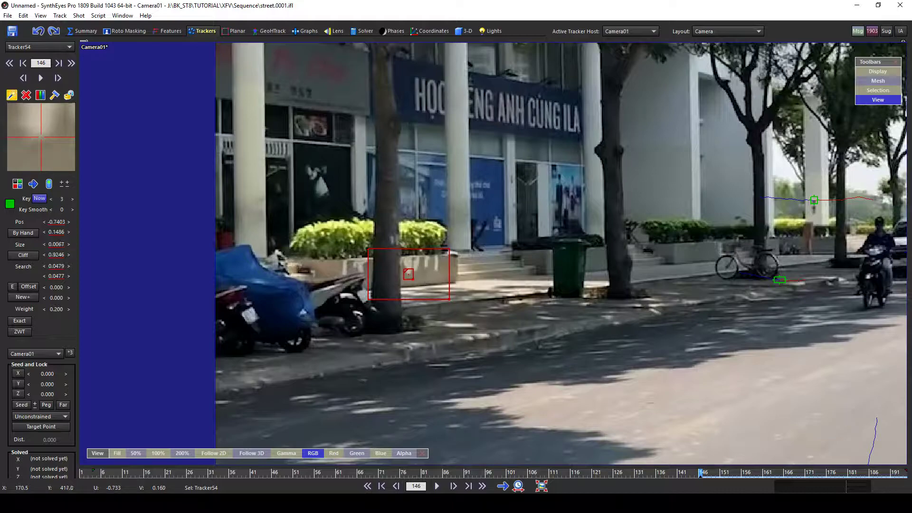
pyautogui.hotkey('ctrl', 'f')
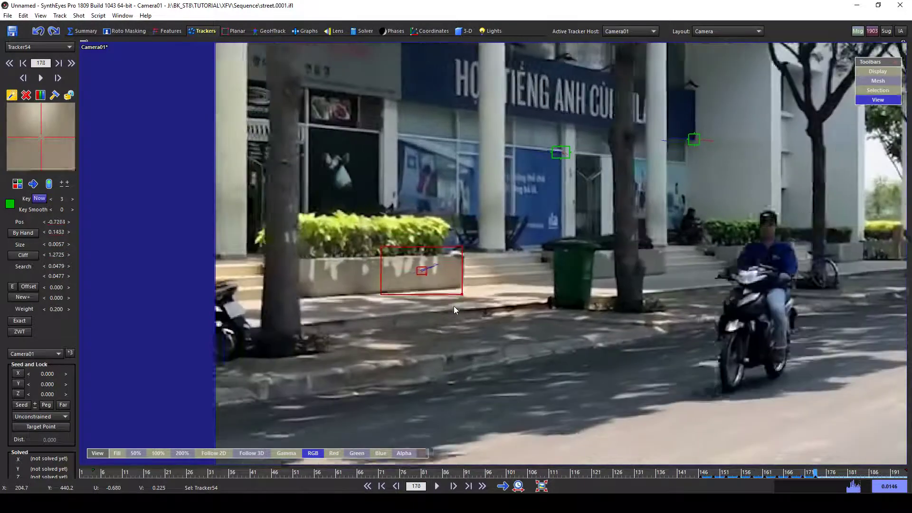
pyautogui.press(',')
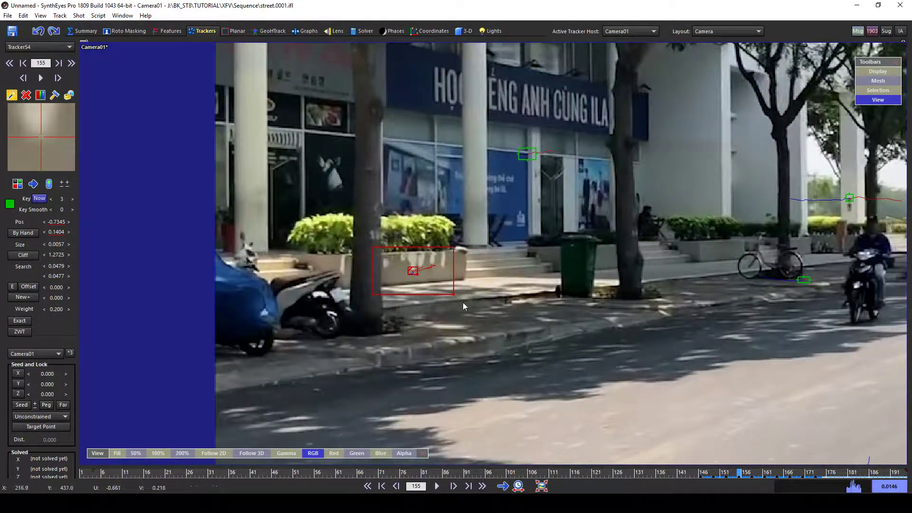
# - Place a new tracker sized 0.0078 near the planter wall's end at frame 155 and track it forward to frame 188
pyautogui.scroll(2, 417, 279)
pyautogui.moveTo(440, 266); pyautogui.dragTo(448, 280)
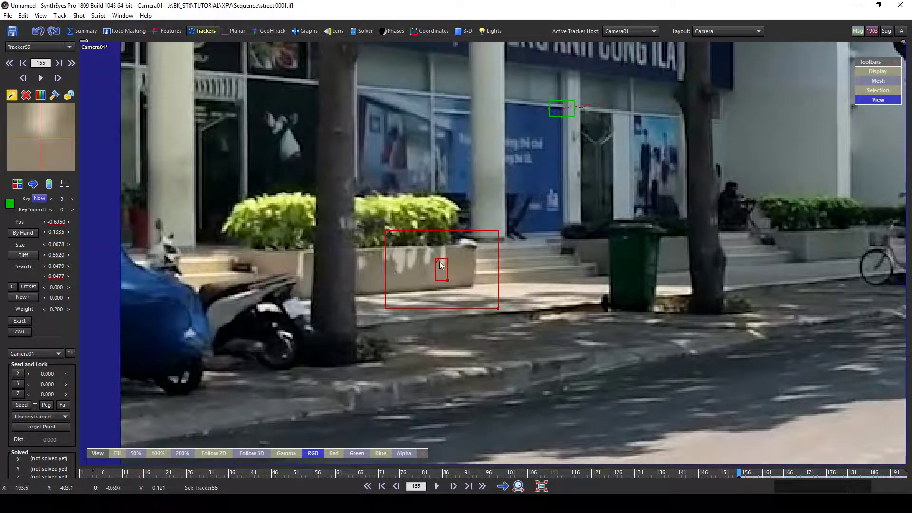
pyautogui.hotkey('ctrl', 'f')
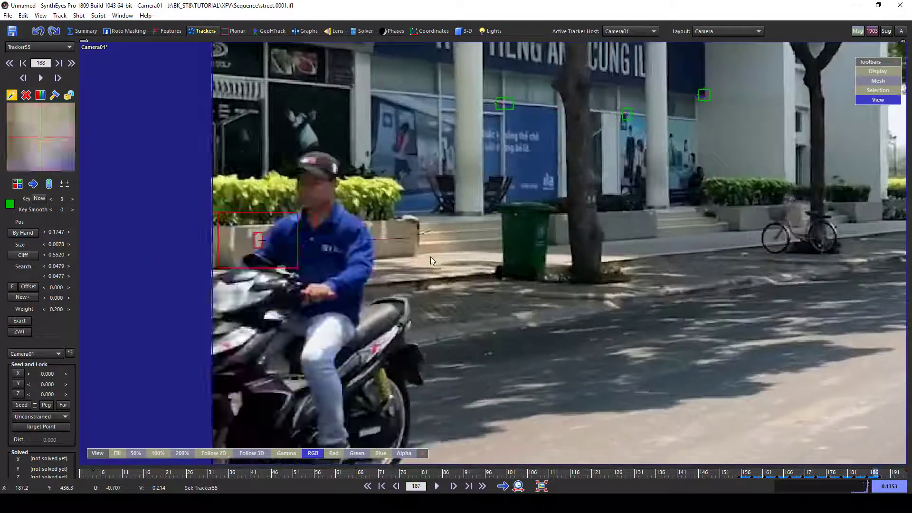
# - Step back to frame 185, truncate the planter wall tracker's keys there and lock the tracker
pyautogui.press('Left')
pyautogui.press('Left')
pyautogui.press('Left')
pyautogui.press('Left')
pyautogui.press('Left')
pyautogui.press('Left')
pyautogui.press('Right')
pyautogui.press('Right')
pyautogui.press('Right')
pyautogui.rightClick(399, 240)
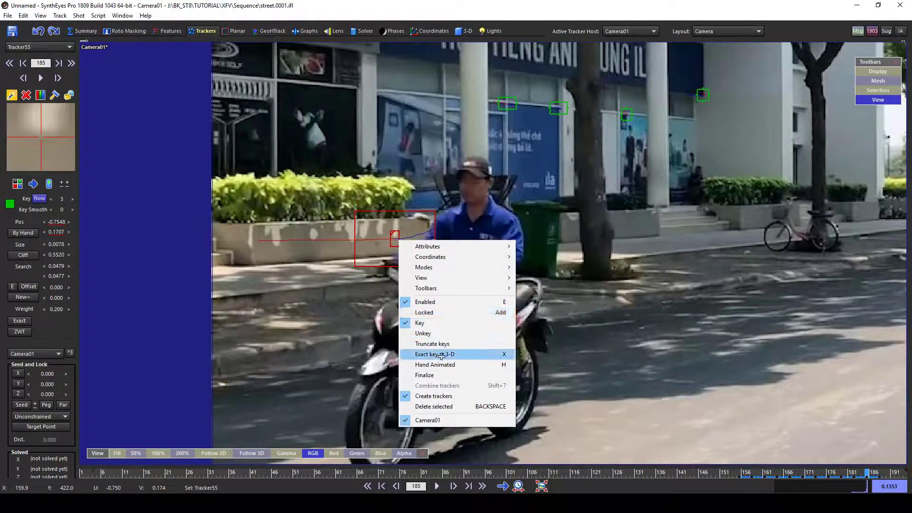
pyautogui.click(442, 344)
pyautogui.rightClick(391, 232)
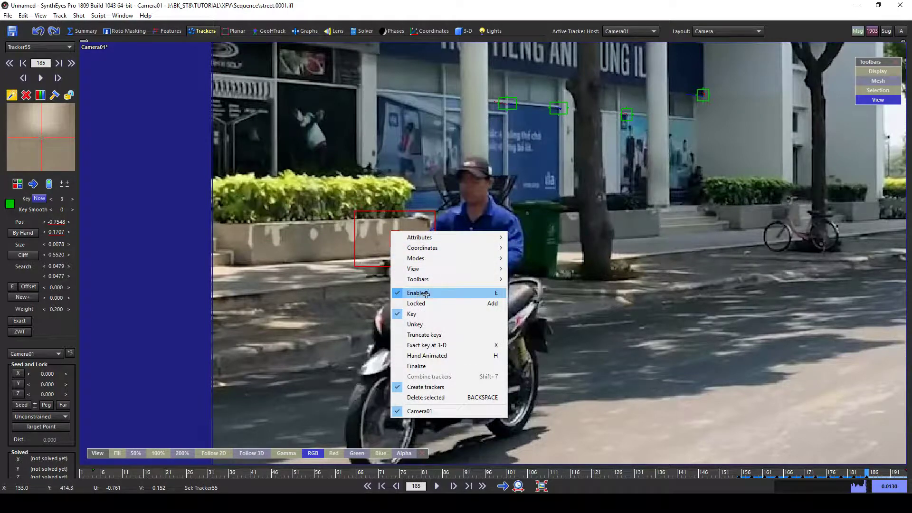
pyautogui.click(426, 294)
# - Go back to frame 163 and place a new tracker on the dark shopfront's upper corner beside the white pillar
pyautogui.scroll(-3, 372, 230)
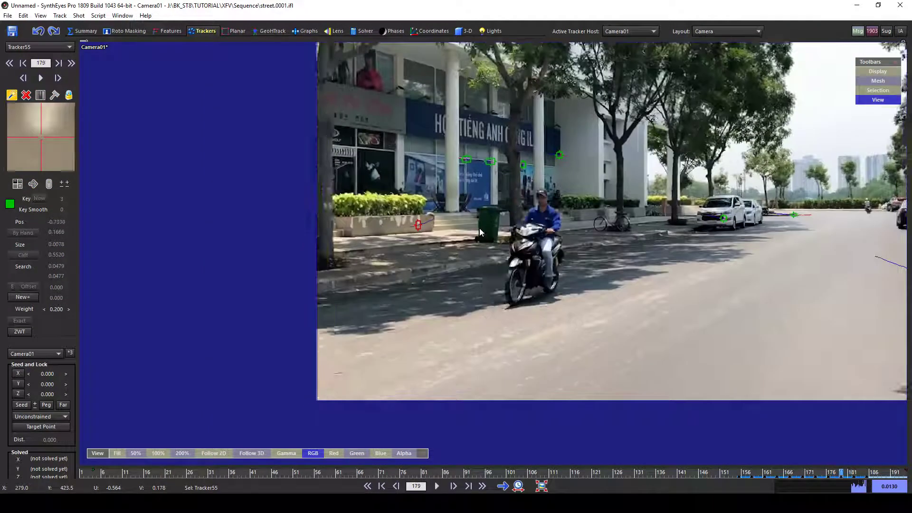
pyautogui.scroll(20, 397, 169)
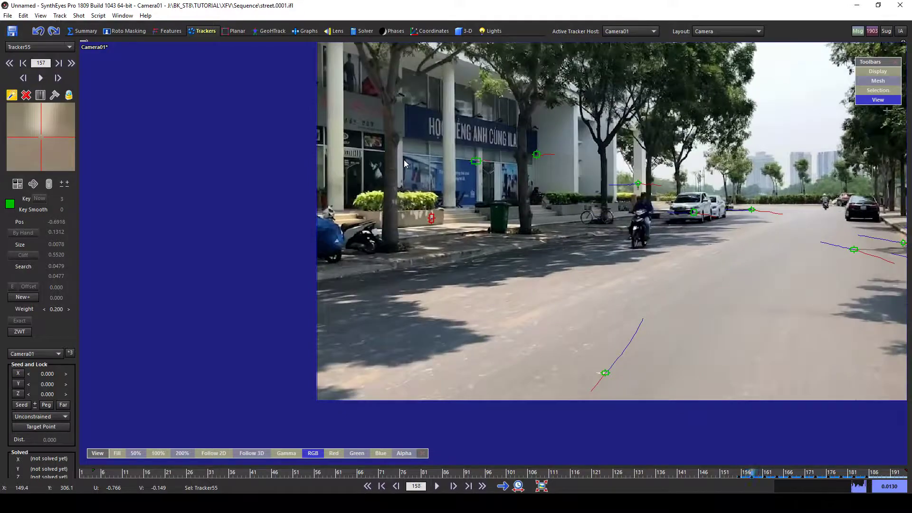
pyautogui.scroll(-6, 404, 159)
pyautogui.click(394, 149)
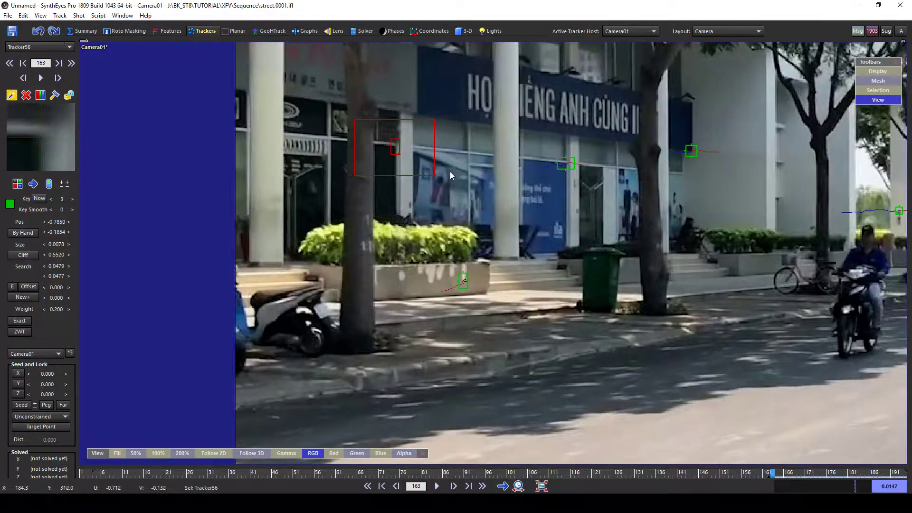
# - Track the dark shopfront corner tracker forward to frame 194 and lock it
pyautogui.scroll(-20, 465, 183)
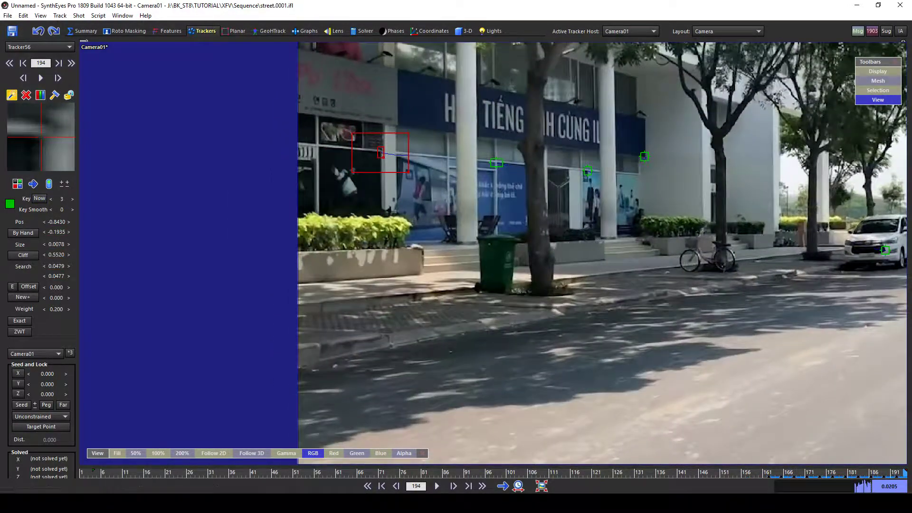
pyautogui.moveTo(905, 474)
pyautogui.mouseDown()
pyautogui.moveTo(835, 473)
pyautogui.moveTo(905, 474)
pyautogui.mouseUp()
pyautogui.rightClick(380, 145)
pyautogui.click(410, 218)
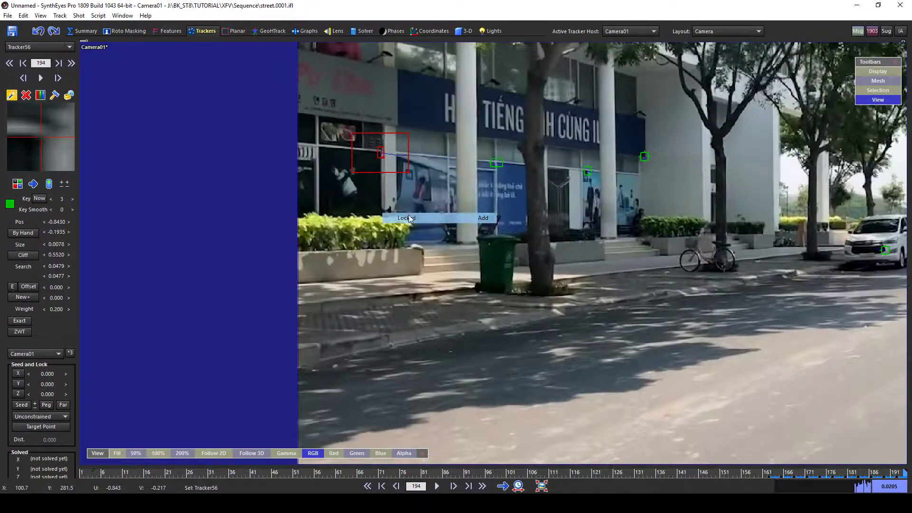
# - Review the tracker coverage across the shot in the Graph Editor, then return to the Camera view
pyautogui.click(85, 41)
pyautogui.click(117, 120)
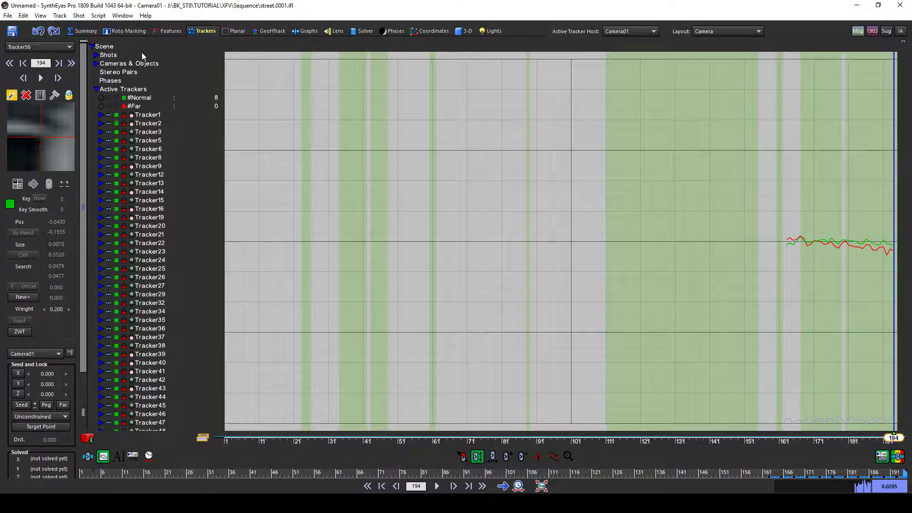
pyautogui.click(85, 43)
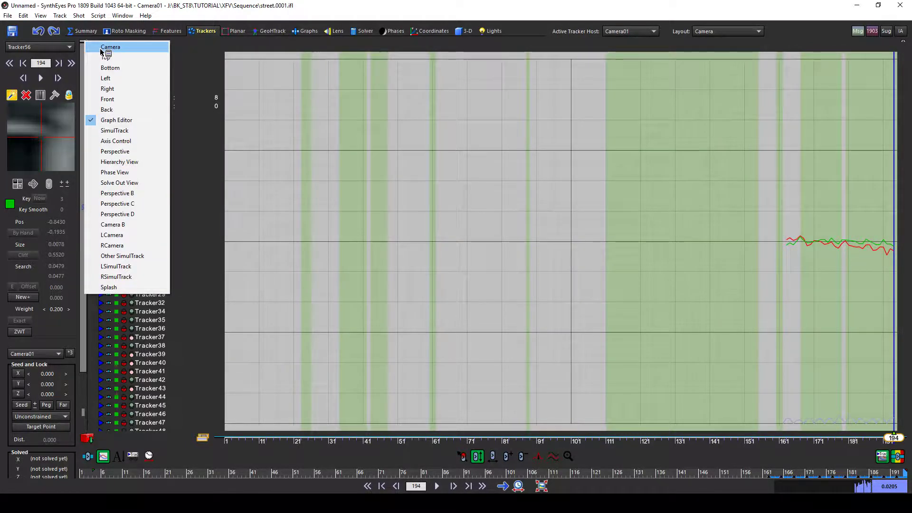
pyautogui.click(101, 50)
pyautogui.moveTo(360, 76); pyautogui.dragTo(181, 72, button='middle')
pyautogui.scroll(-2, 269, 82)
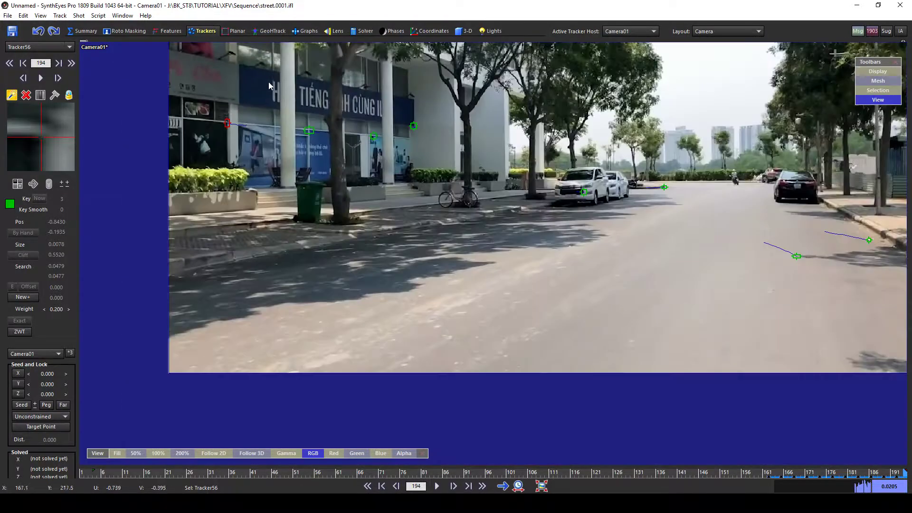
# - Run the automatic camera solve in the Solver room and accept the result
pyautogui.click(541, 487)
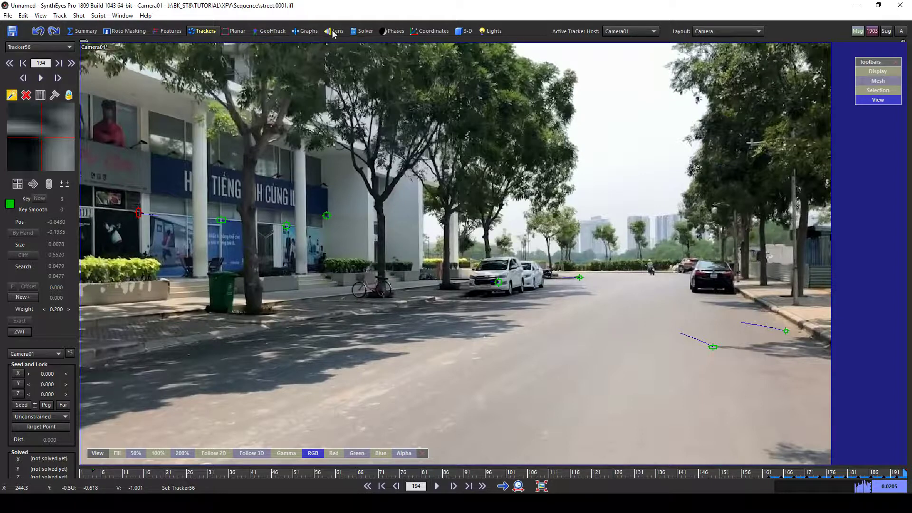
pyautogui.click(365, 32)
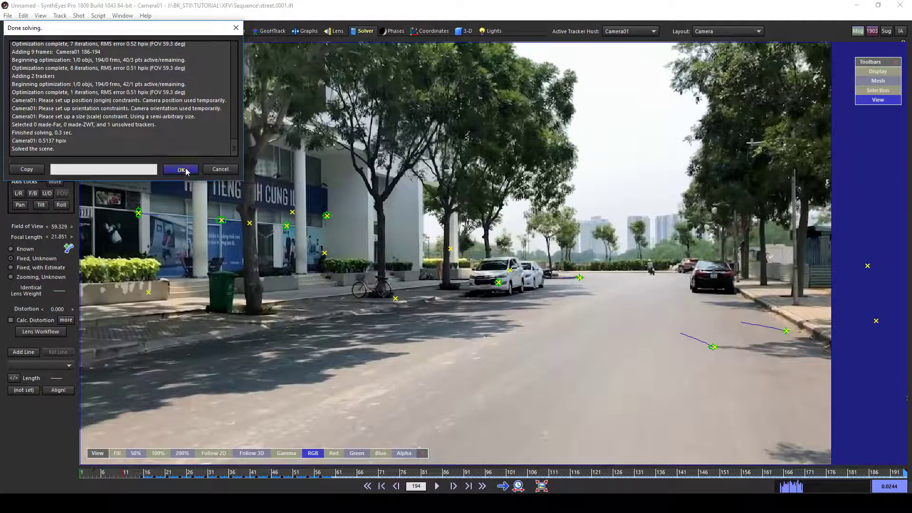
pyautogui.click(181, 169)
pyautogui.scroll(-2, 459, 197)
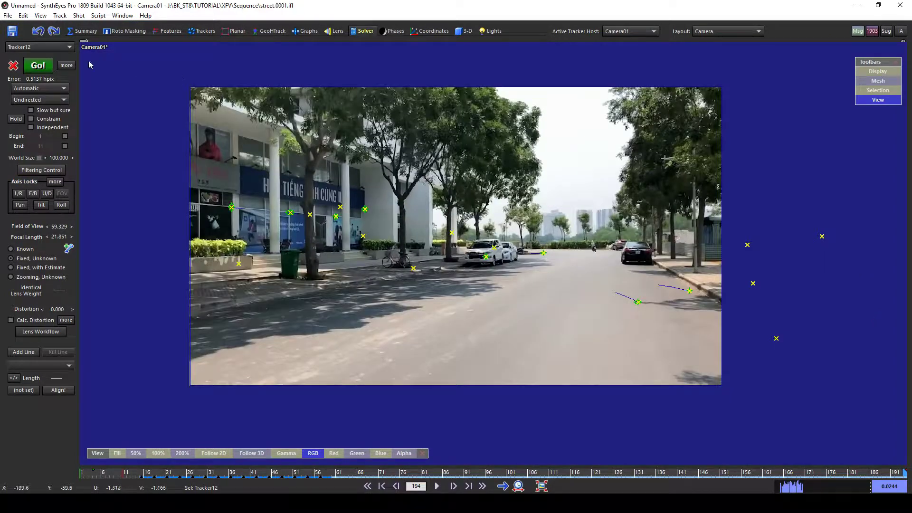
pyautogui.click(8, 15)
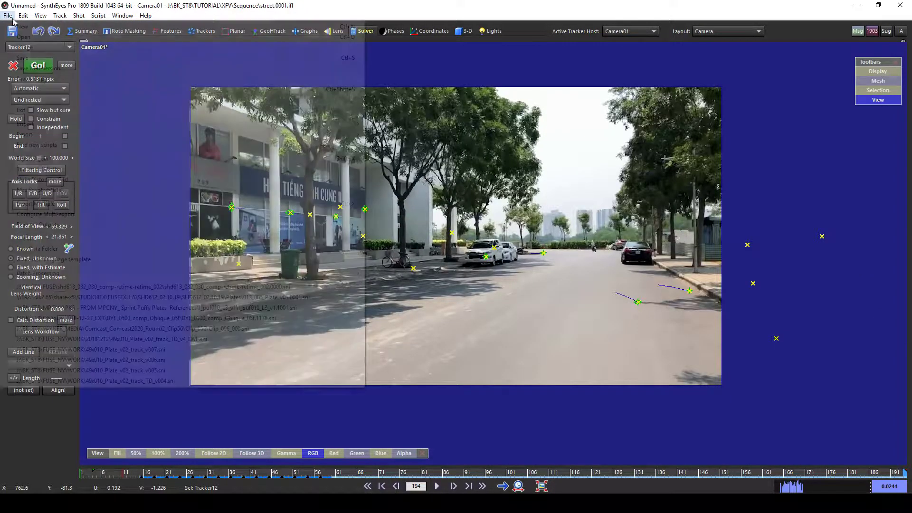
pyautogui.click(655, 6)
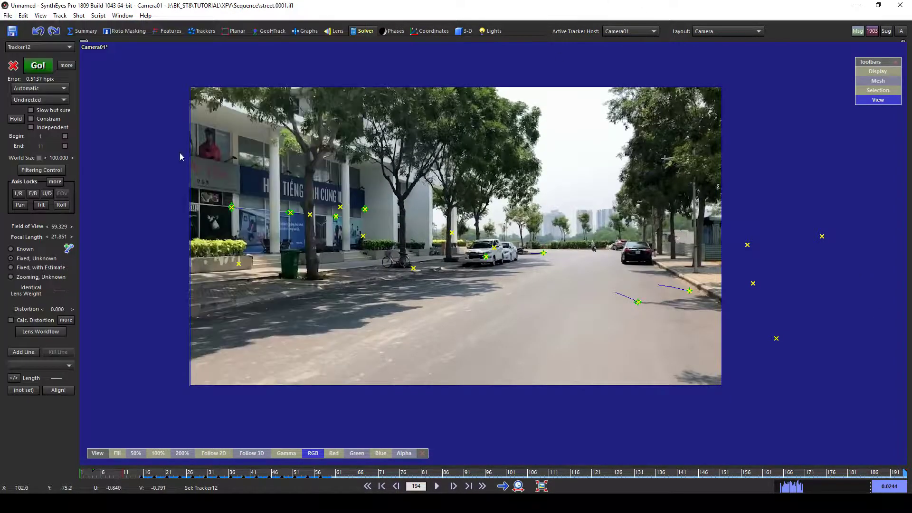
pyautogui.scroll(2, 593, 130)
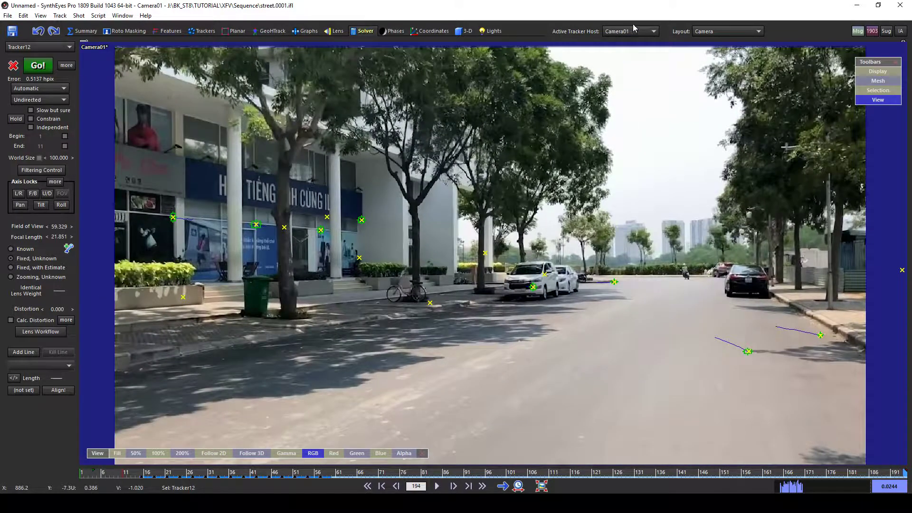
# - Switch to the Quad layout and examine the solved camera path and tracker points in the Top view
pyautogui.click(732, 31)
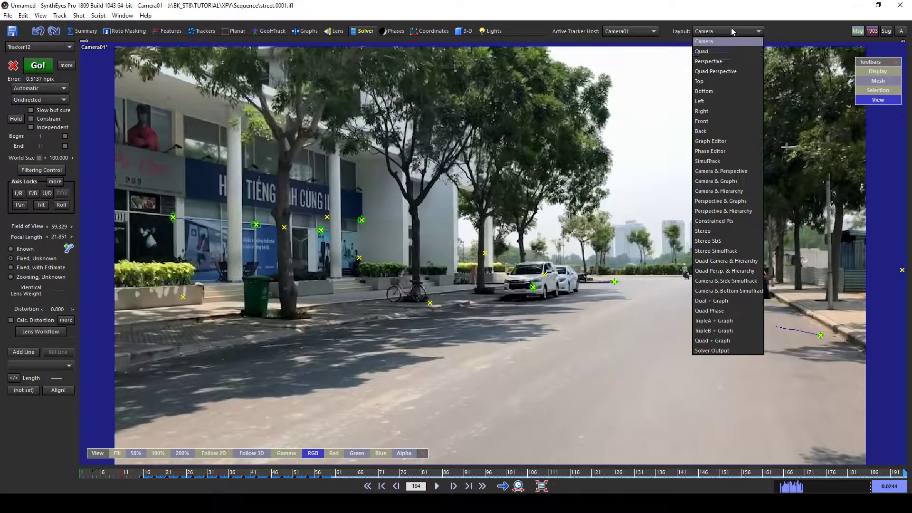
pyautogui.click(717, 51)
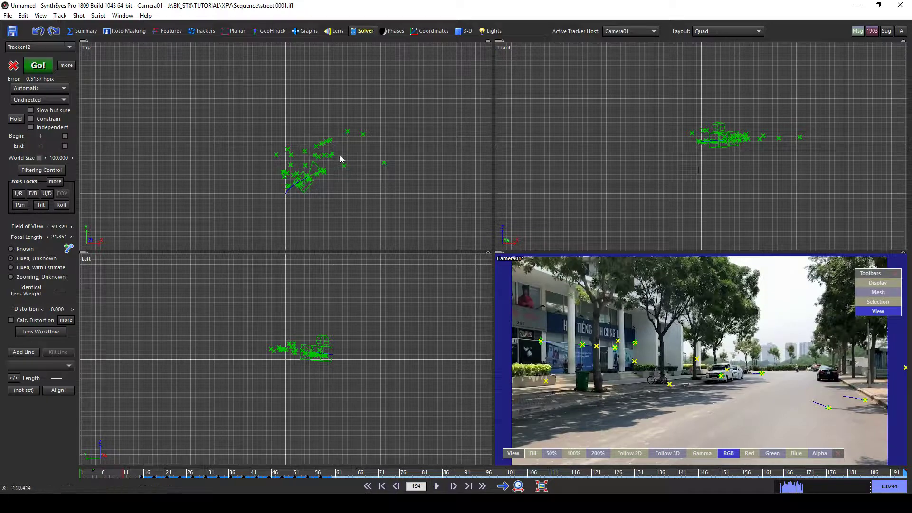
pyautogui.scroll(2, 341, 158)
pyautogui.moveTo(244, 160); pyautogui.dragTo(336, 105, button='middle')
pyautogui.scroll(4, 299, 183)
pyautogui.scroll(2, 356, 91)
pyautogui.scroll(3, 387, 81)
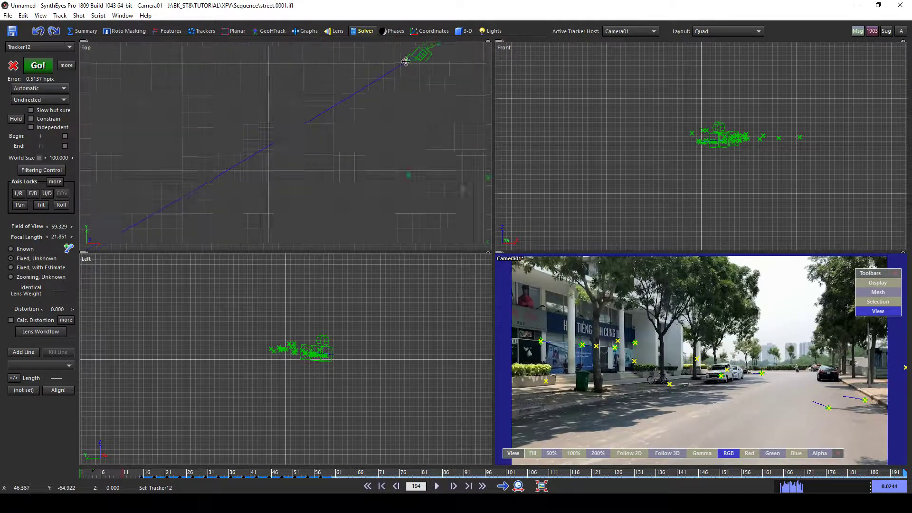
pyautogui.moveTo(398, 71); pyautogui.dragTo(368, 134, button='middle')
pyautogui.scroll(2, 374, 129)
pyautogui.scroll(2, 409, 94)
pyautogui.moveTo(410, 94); pyautogui.dragTo(417, 89, button='middle')
pyautogui.scroll(-10, 380, 126)
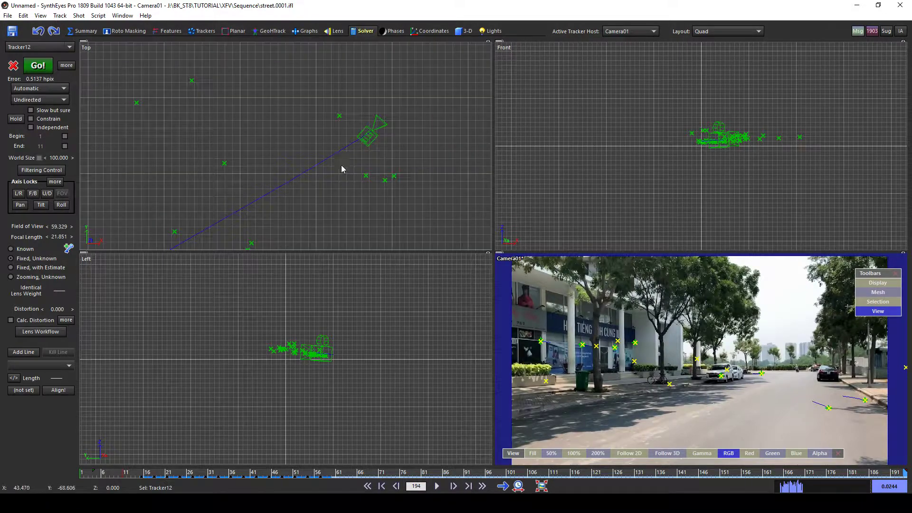
pyautogui.moveTo(341, 165); pyautogui.dragTo(398, 92, button='middle')
# - Examine the solved camera path and point heights in the Front and Left views
pyautogui.scroll(10, 691, 184)
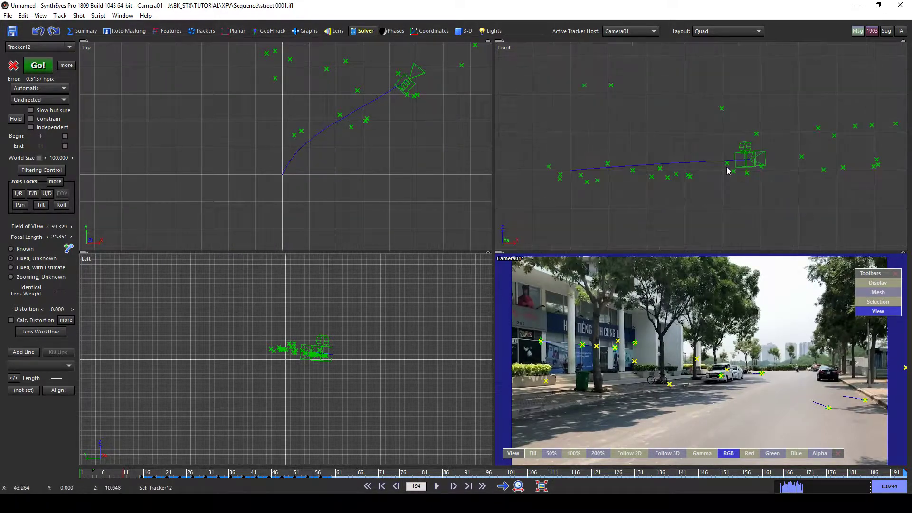
pyautogui.scroll(-5, 617, 170)
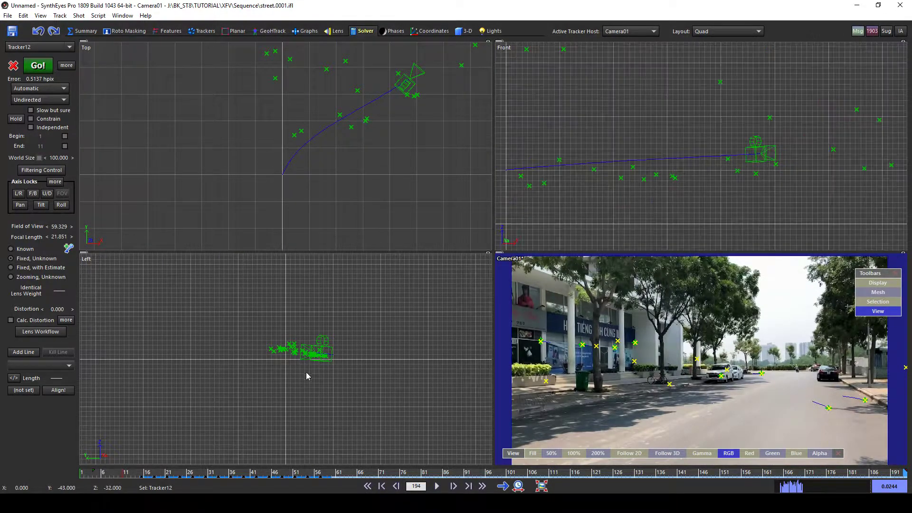
pyautogui.scroll(8, 347, 309)
pyautogui.scroll(-6, 396, 326)
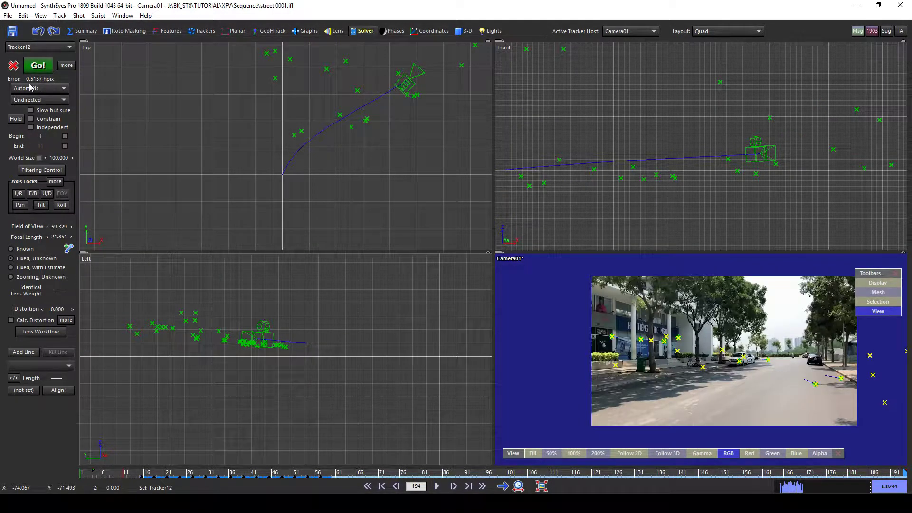
pyautogui.scroll(-5, 285, 166)
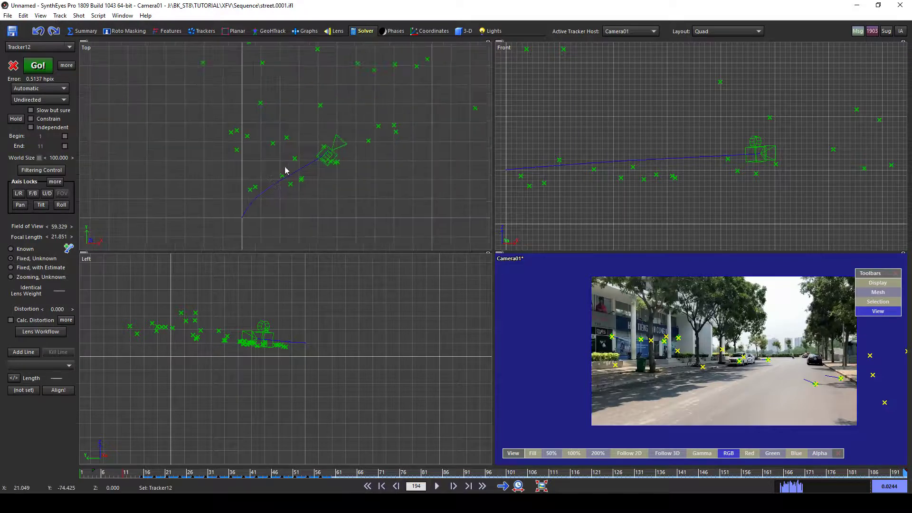
# - Select all trackers in the Top view to check their combined error, inspect their spread, and clear the selection
pyautogui.moveTo(198, 60)
pyautogui.mouseDown()
pyautogui.moveTo(447, 224)
pyautogui.moveTo(228, 223)
pyautogui.moveTo(199, 142)
pyautogui.moveTo(200, 67)
pyautogui.mouseUp()
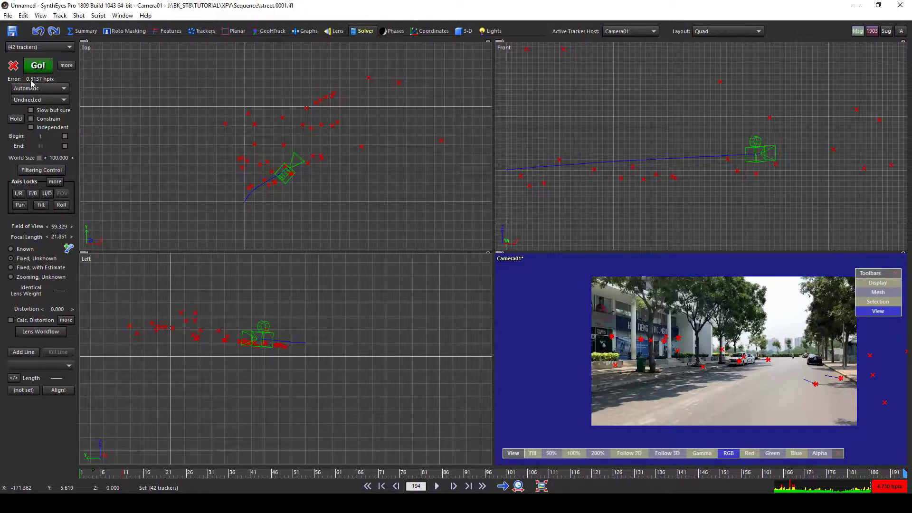
pyautogui.scroll(1, 342, 143)
pyautogui.scroll(1, 377, 127)
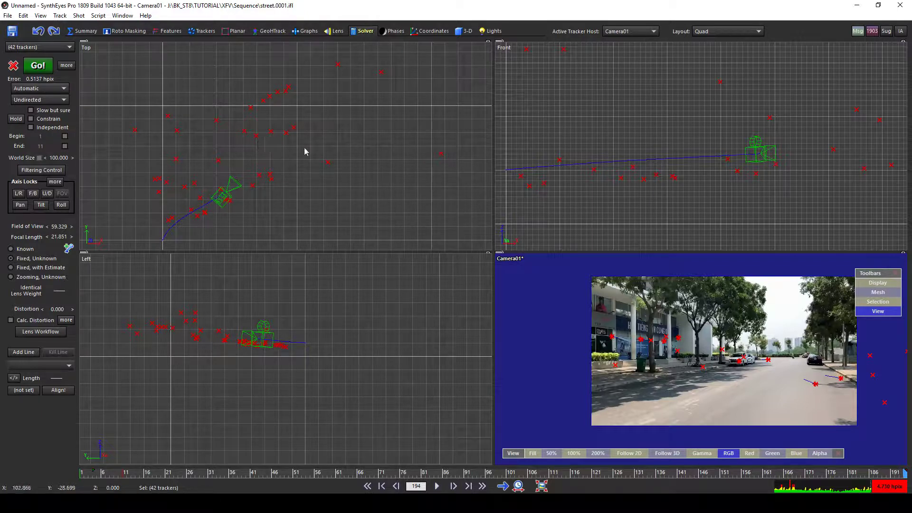
pyautogui.scroll(-2, 281, 150)
pyautogui.scroll(2, 268, 131)
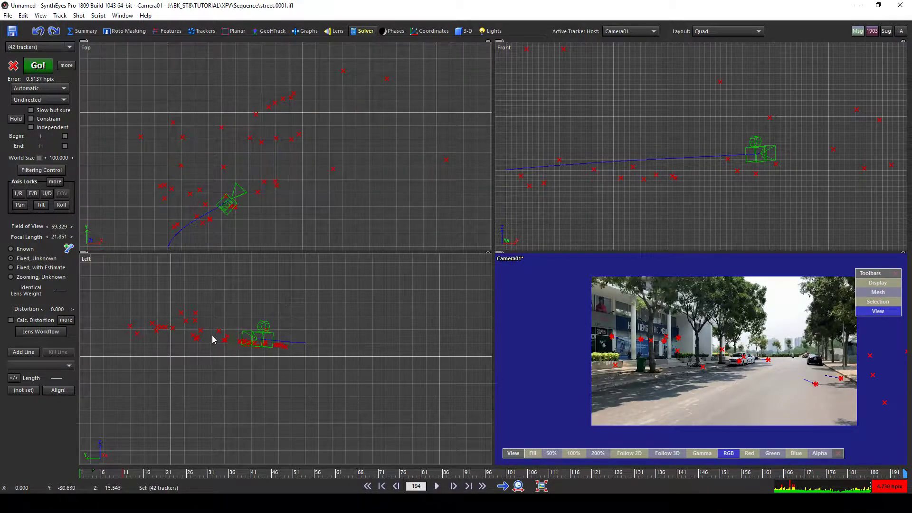
pyautogui.scroll(2, 214, 341)
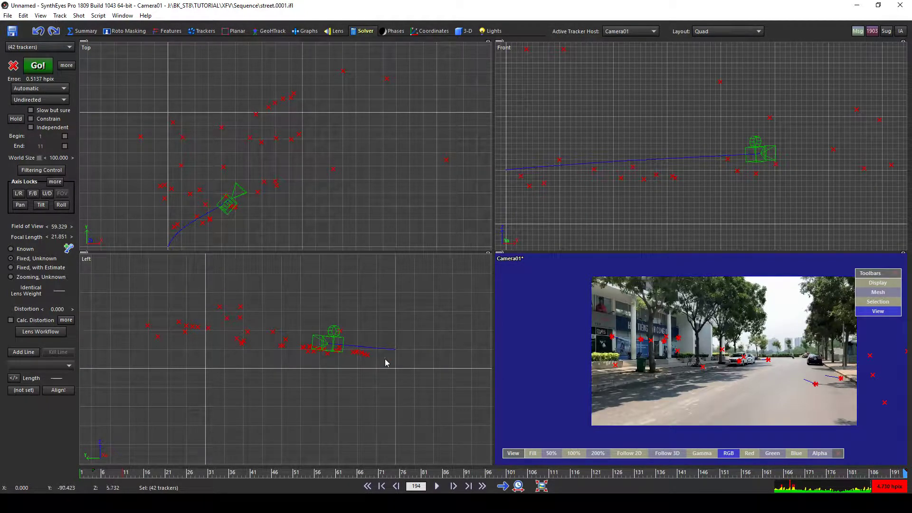
pyautogui.click(766, 400)
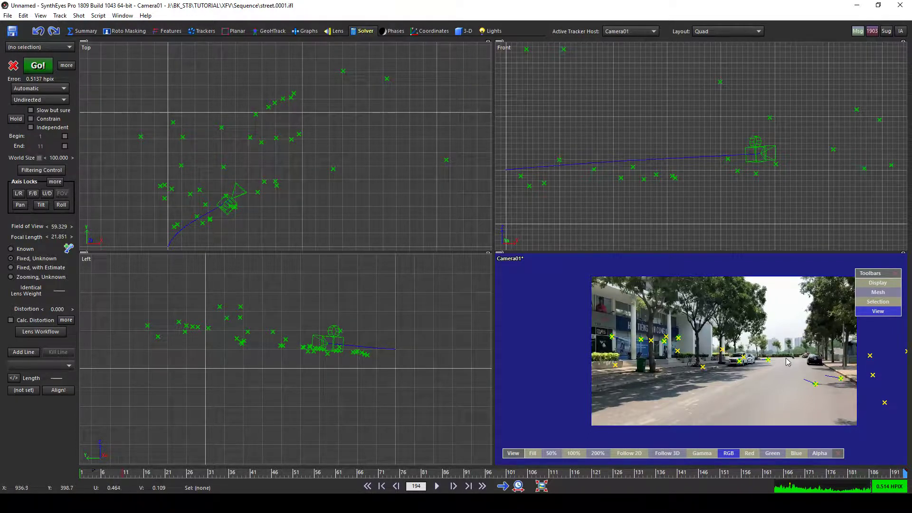
# - Select groups of road and curb trackers at frames 194 and 136, plus the curb tracker near the bicycle, to check their errors
pyautogui.moveTo(795, 365); pyautogui.dragTo(851, 398)
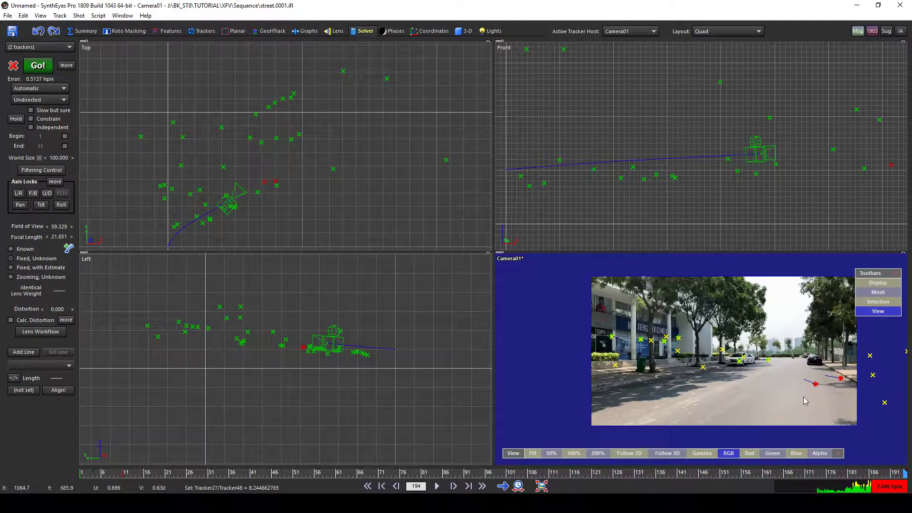
pyautogui.moveTo(589, 474); pyautogui.dragTo(658, 474)
pyautogui.moveTo(831, 417)
pyautogui.mouseDown()
pyautogui.moveTo(816, 387)
pyautogui.moveTo(685, 363)
pyautogui.moveTo(672, 386)
pyautogui.moveTo(799, 416)
pyautogui.mouseUp()
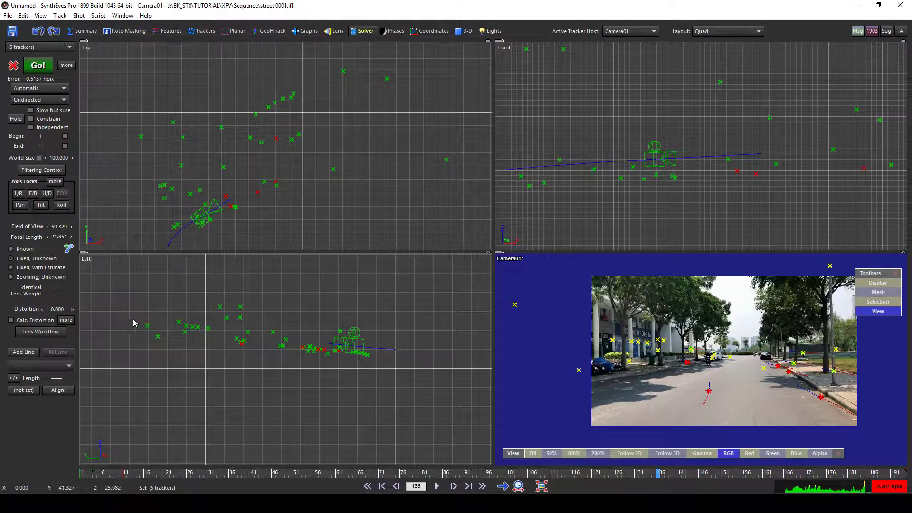
pyautogui.scroll(3, 660, 368)
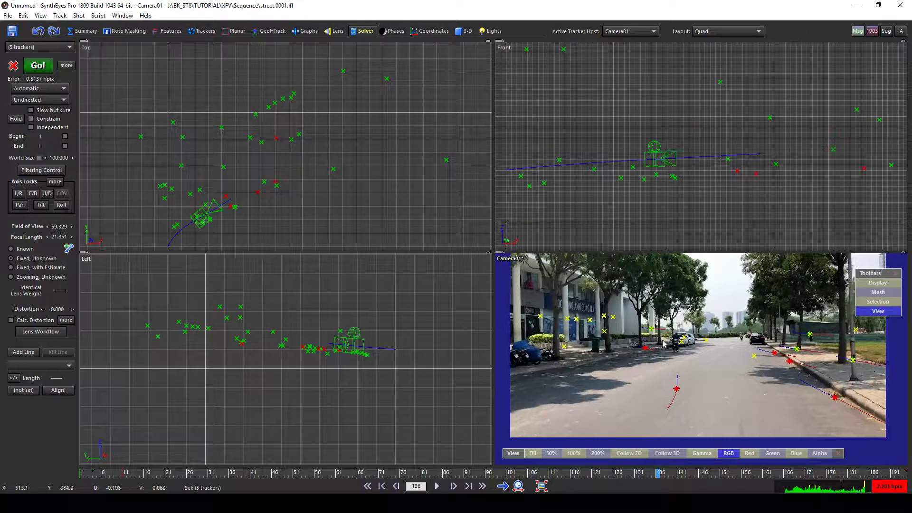
pyautogui.click(643, 350)
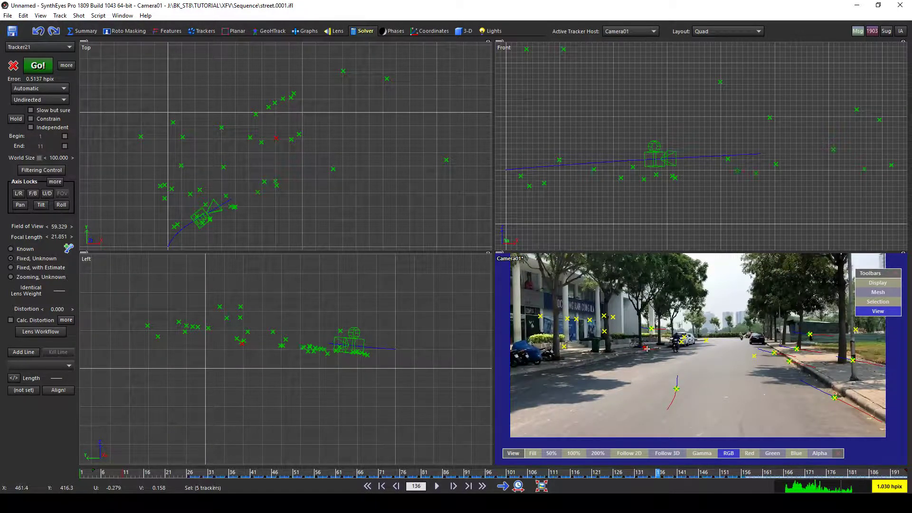
pyautogui.scroll(-3, 611, 401)
# - Scrub between frames 61 and 111 and examine how the trackers cover the road and kerbs
pyautogui.moveTo(632, 472); pyautogui.dragTo(398, 471)
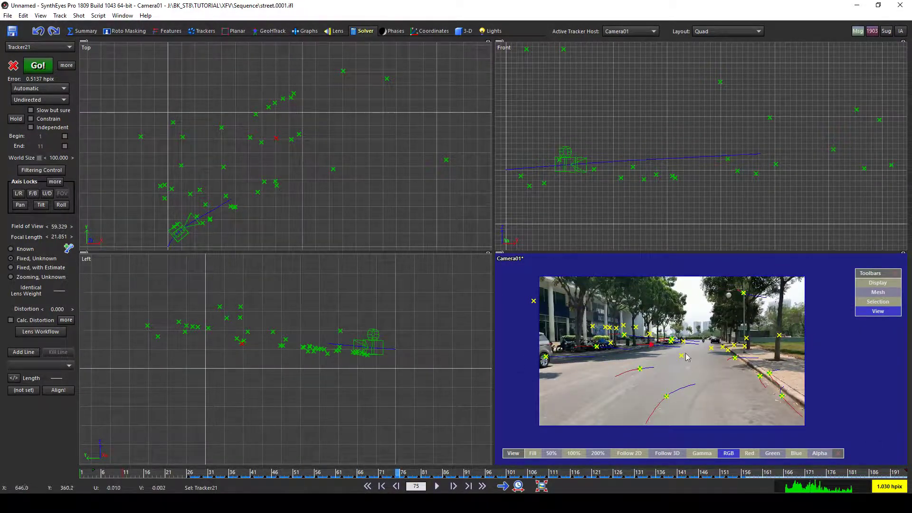
pyautogui.scroll(3, 685, 357)
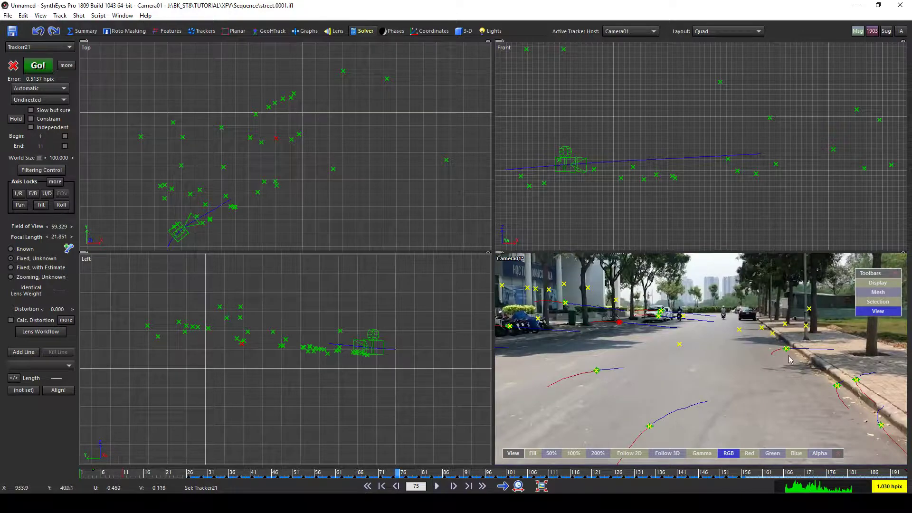
pyautogui.scroll(-2, 543, 344)
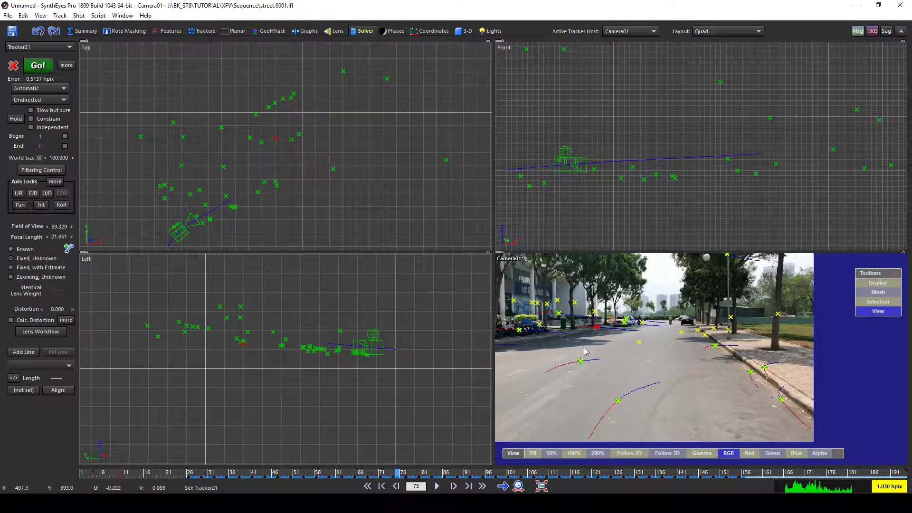
pyautogui.moveTo(568, 473); pyautogui.dragTo(493, 472)
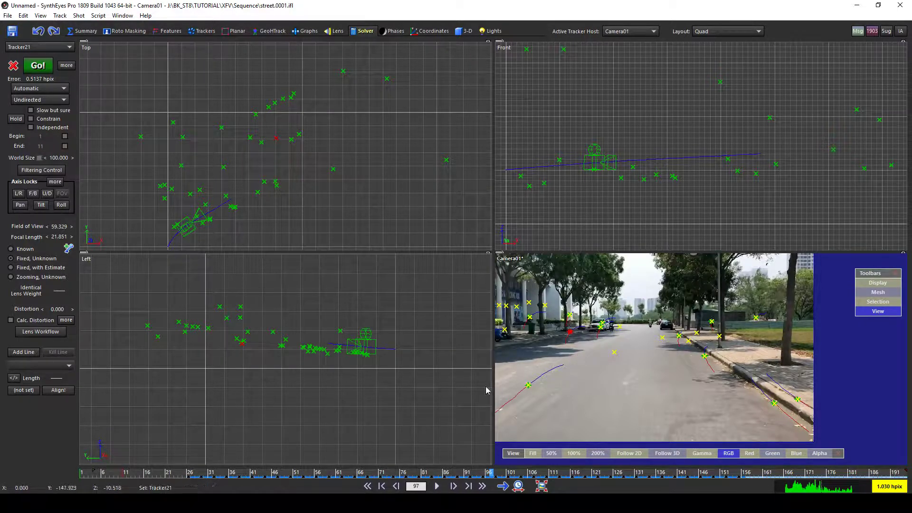
pyautogui.click(554, 472)
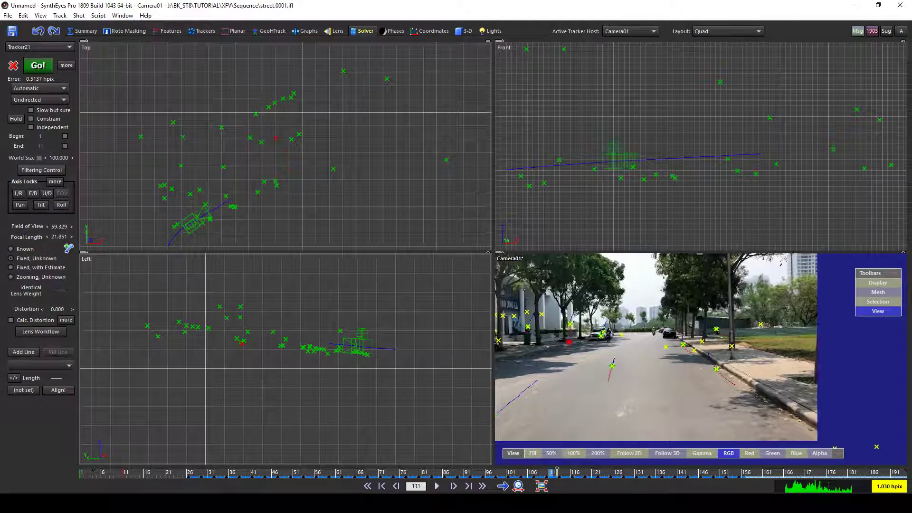
pyautogui.moveTo(555, 471); pyautogui.dragTo(338, 472)
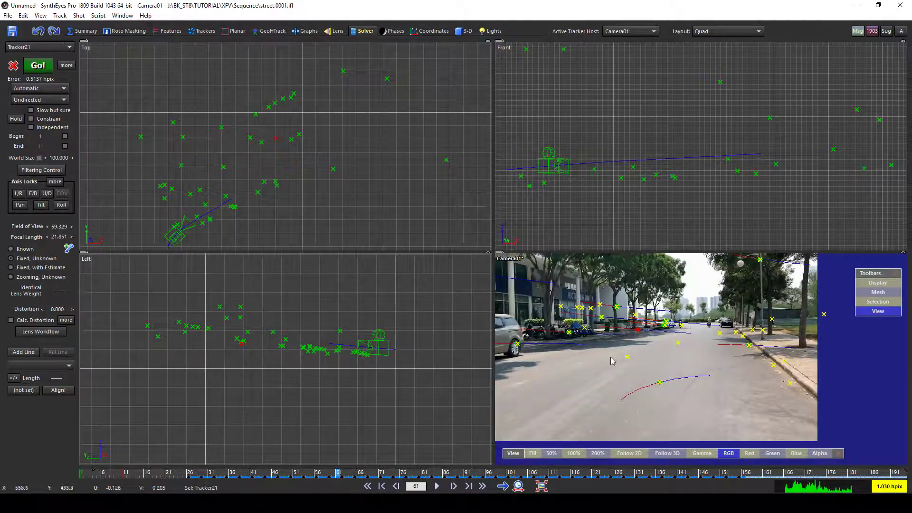
# - Check the errors of individual curb trackers at frames 61 and 119, ending on the one near the bicycle
pyautogui.scroll(2, 654, 345)
pyautogui.click(788, 345)
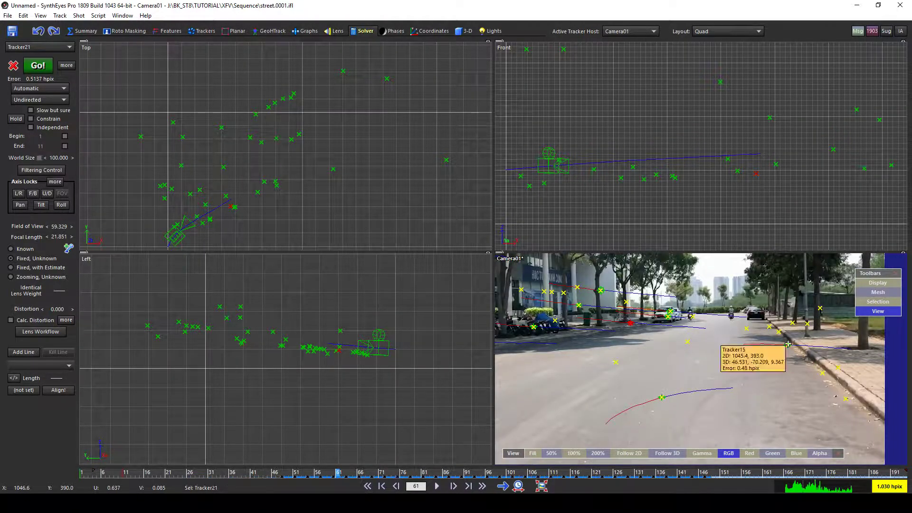
pyautogui.moveTo(675, 474); pyautogui.dragTo(584, 475)
pyautogui.scroll(2, 741, 361)
pyautogui.click(758, 337)
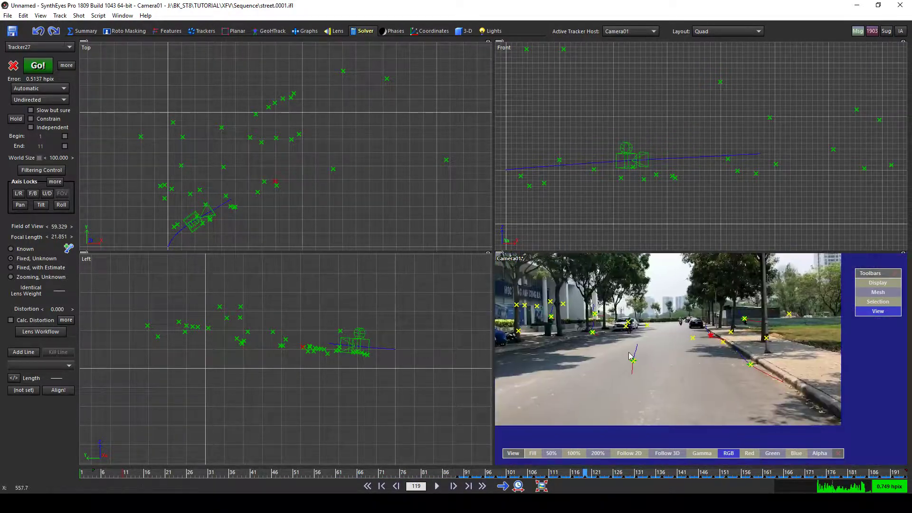
pyautogui.scroll(5, 585, 325)
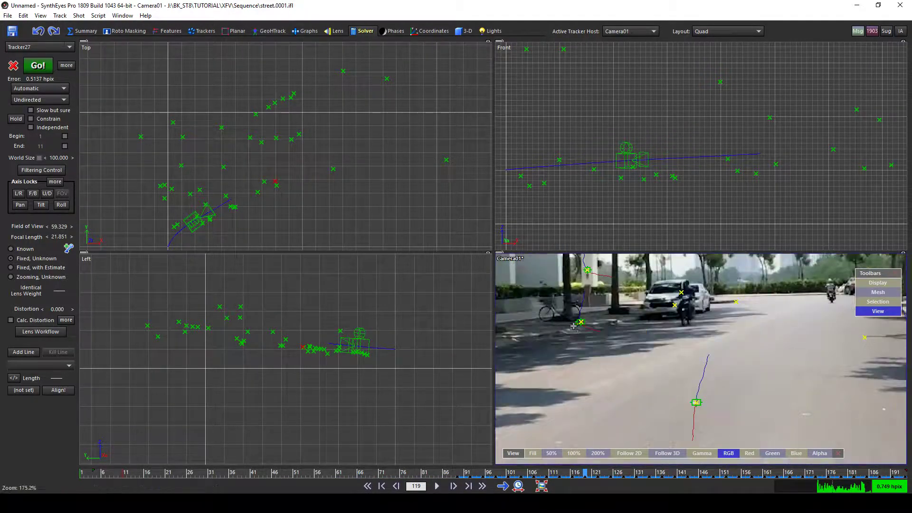
pyautogui.click(581, 309)
pyautogui.scroll(-5, 600, 326)
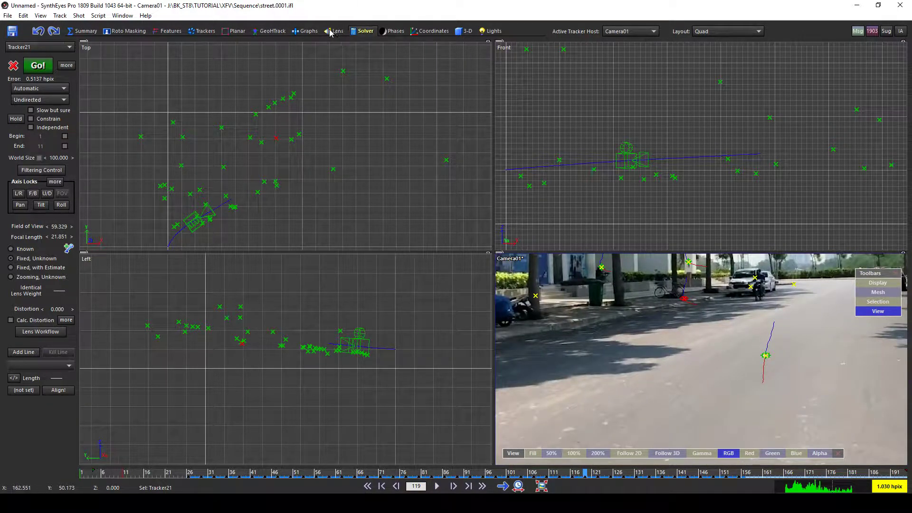
# - Switch to the Trackers room with the Camera layout and step back to frame 113
pyautogui.click(206, 31)
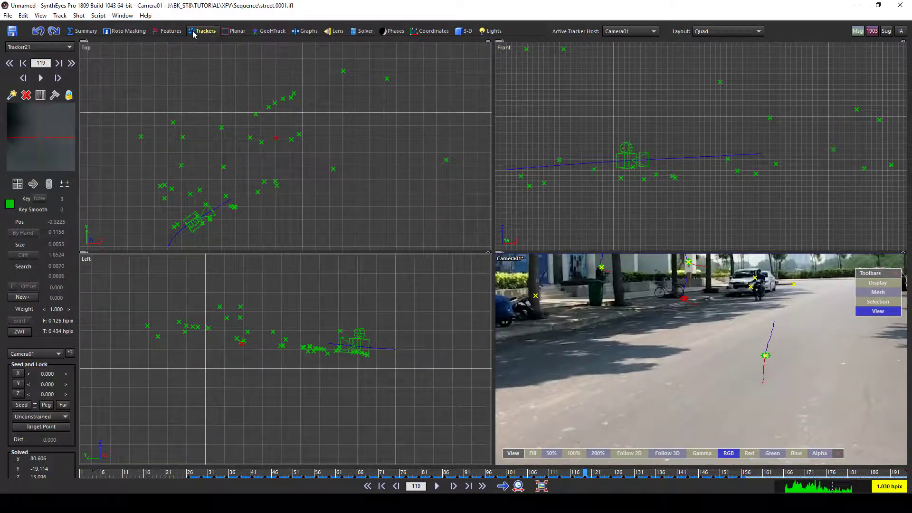
pyautogui.click(615, 33)
pyautogui.click(738, 30)
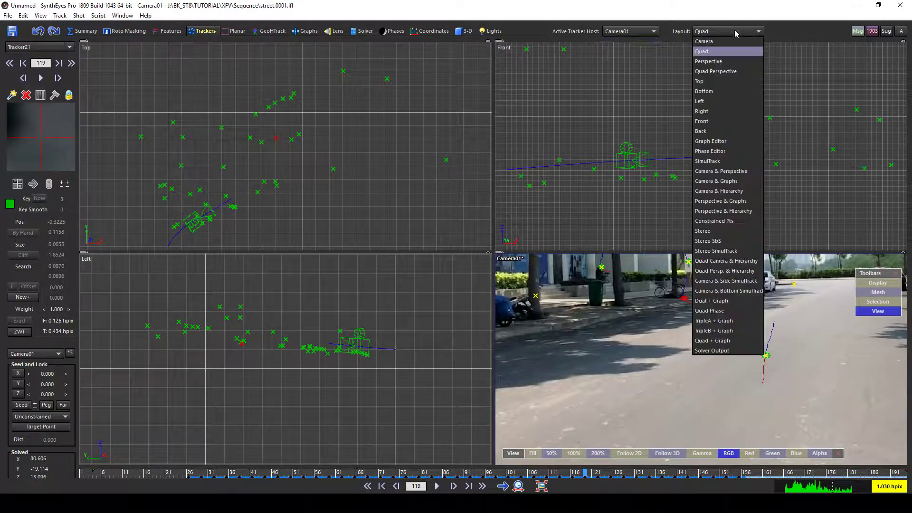
pyautogui.click(712, 45)
pyautogui.press('Left')
pyautogui.press('Left')
pyautogui.press('Left')
pyautogui.press('Left')
pyautogui.press('Left')
pyautogui.press('Left')
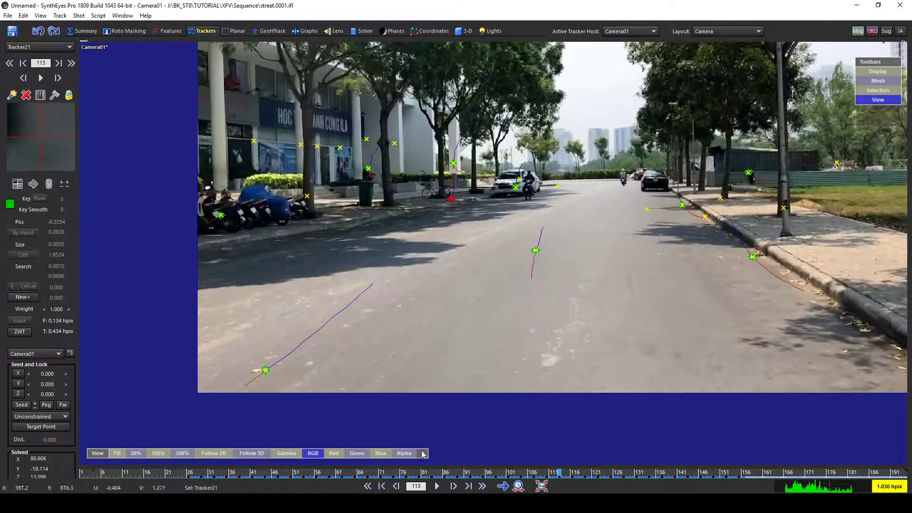
# - Go back to frame 62 and examine the tracker coverage on the road and kerb beside the parked motorbikes
pyautogui.moveTo(561, 473); pyautogui.dragTo(347, 455)
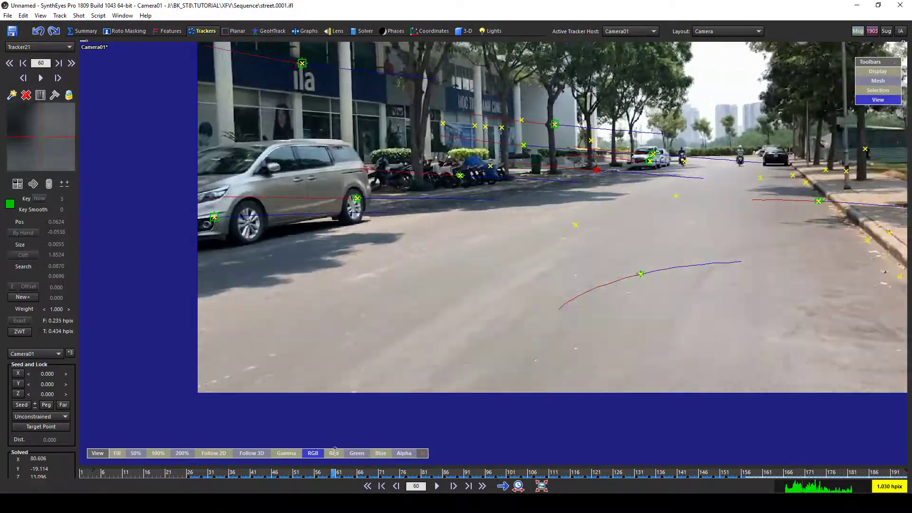
pyautogui.scroll(6, 481, 208)
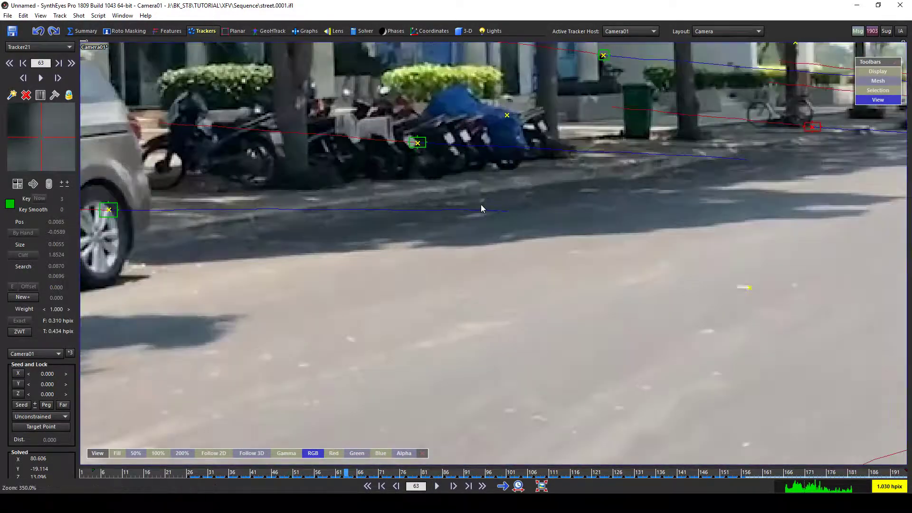
pyautogui.moveTo(481, 204); pyautogui.dragTo(360, 218, button='middle')
pyautogui.press('Left')
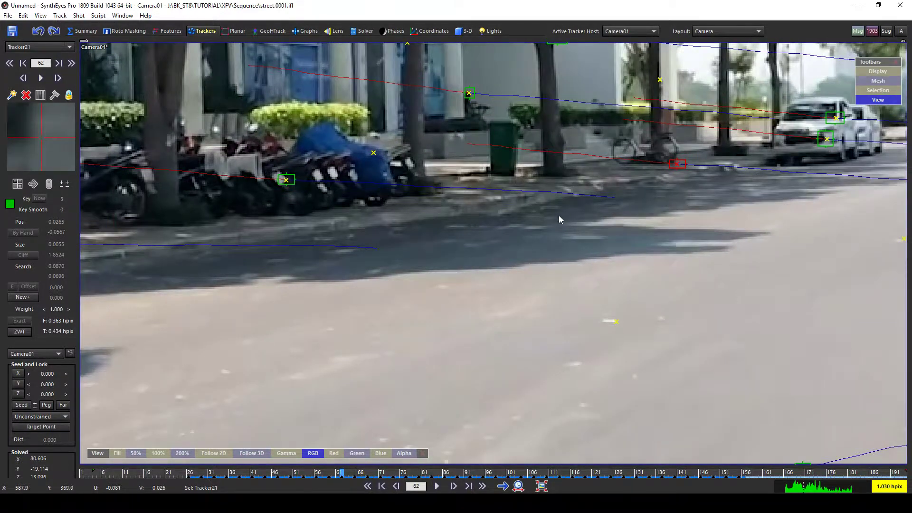
pyautogui.scroll(-4, 559, 215)
pyautogui.moveTo(559, 215); pyautogui.dragTo(469, 223, button='middle')
pyautogui.scroll(2, 469, 222)
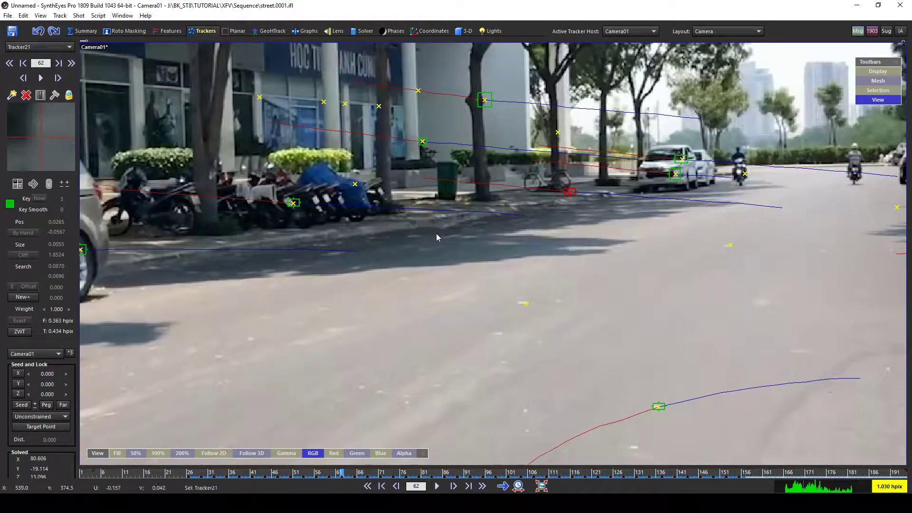
pyautogui.scroll(-3, 535, 272)
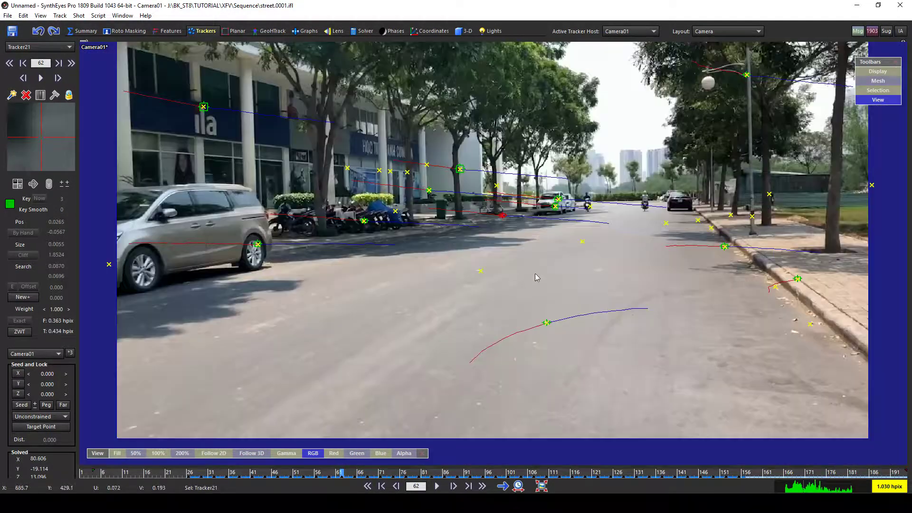
# - Select the kerb tracker near the lamp post and scrub between frames 62 and 144 to examine its path
pyautogui.moveTo(535, 273); pyautogui.dragTo(480, 302, button='middle')
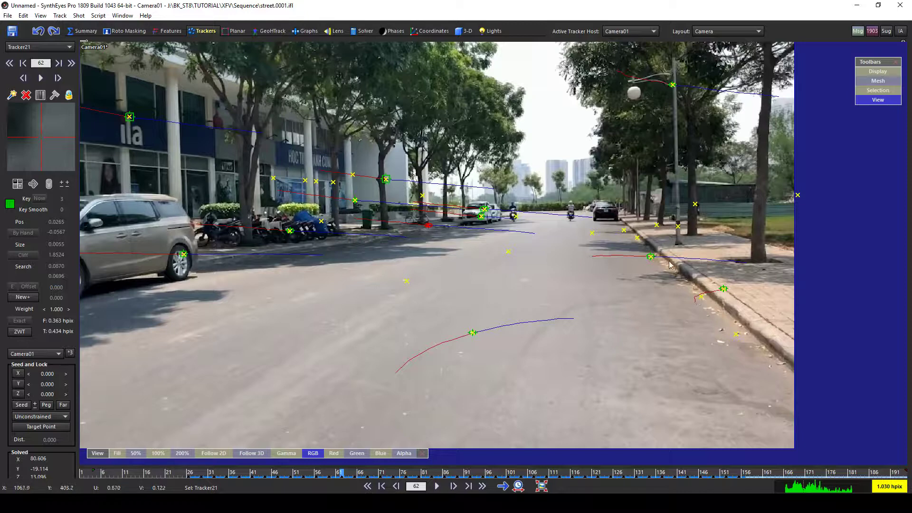
pyautogui.click(650, 257)
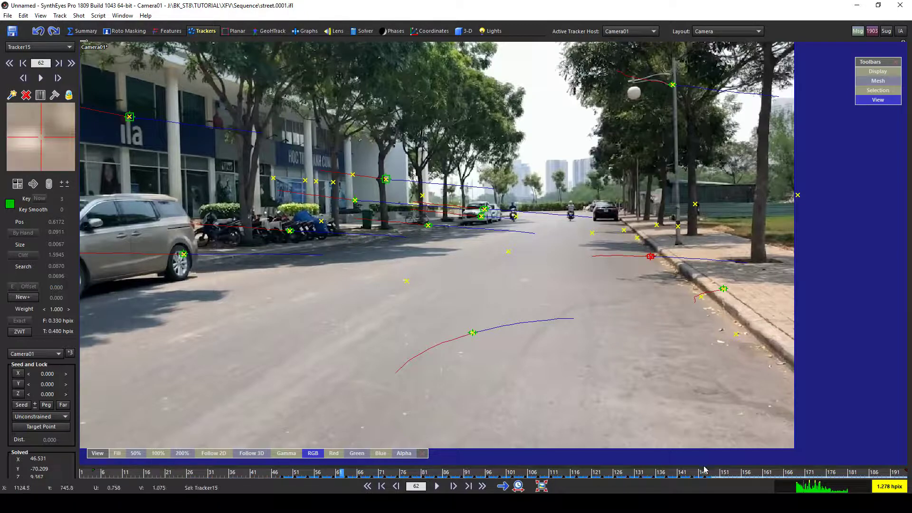
pyautogui.click(693, 472)
pyautogui.scroll(-3, 717, 389)
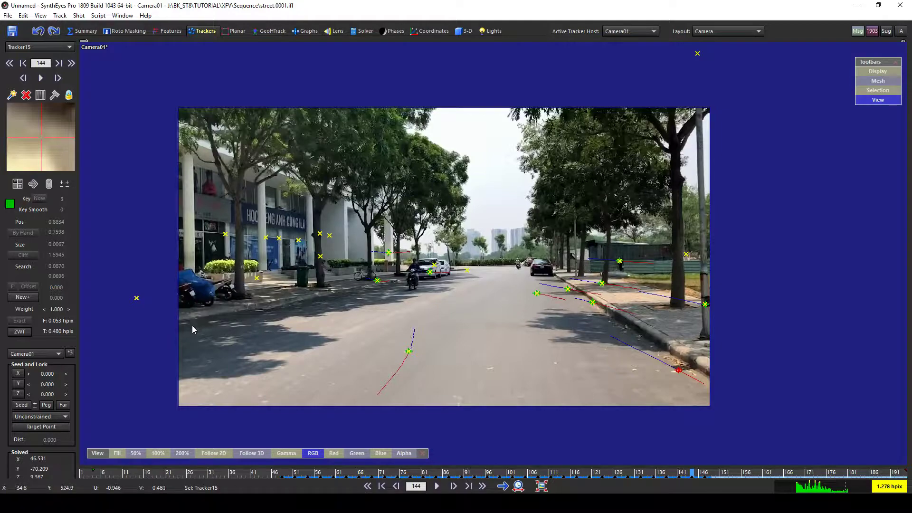
pyautogui.moveTo(690, 474); pyautogui.dragTo(551, 474)
# - Create a tracker on the shaded road edge beside the parked motorbikes at frame 69 and widen its tracking box
pyautogui.scroll(20, 215, 309)
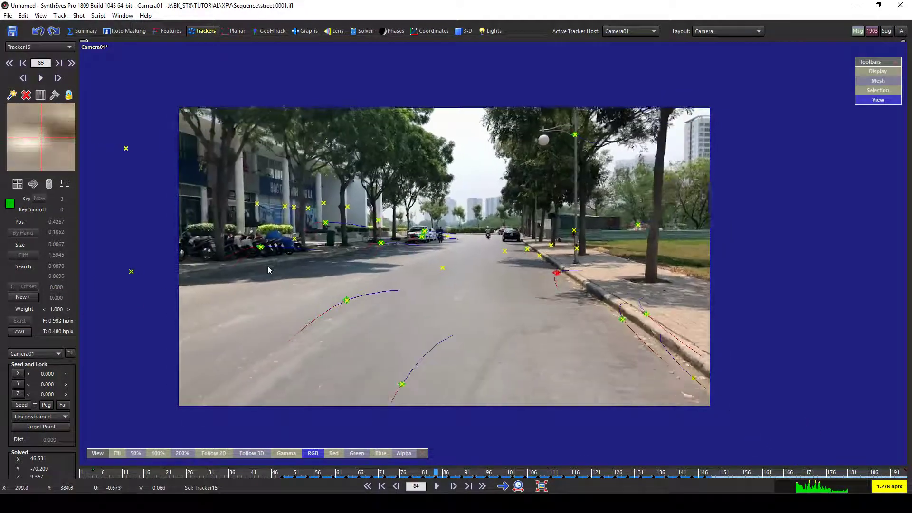
pyautogui.keyDown('ctrl'); pyautogui.scroll(3, 267, 266); pyautogui.keyUp('ctrl')
pyautogui.scroll(7, 342, 273)
pyautogui.click(367, 275)
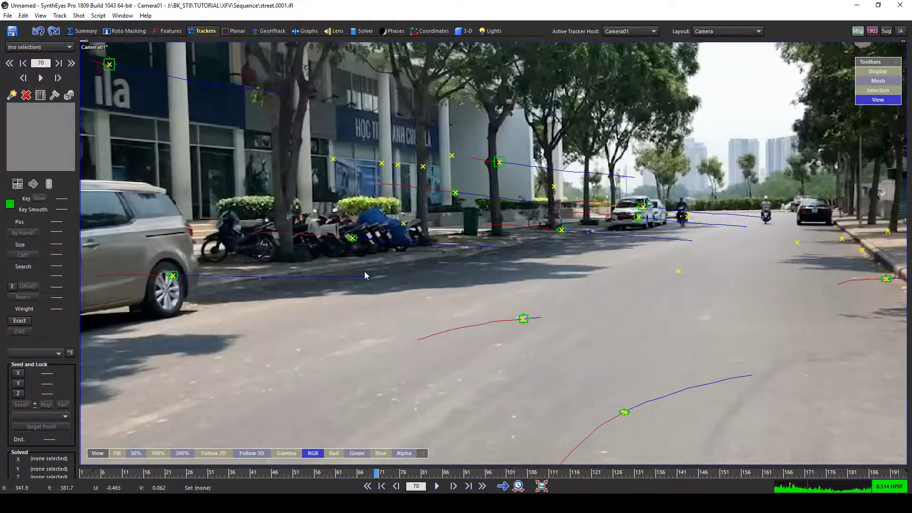
pyautogui.press('c')
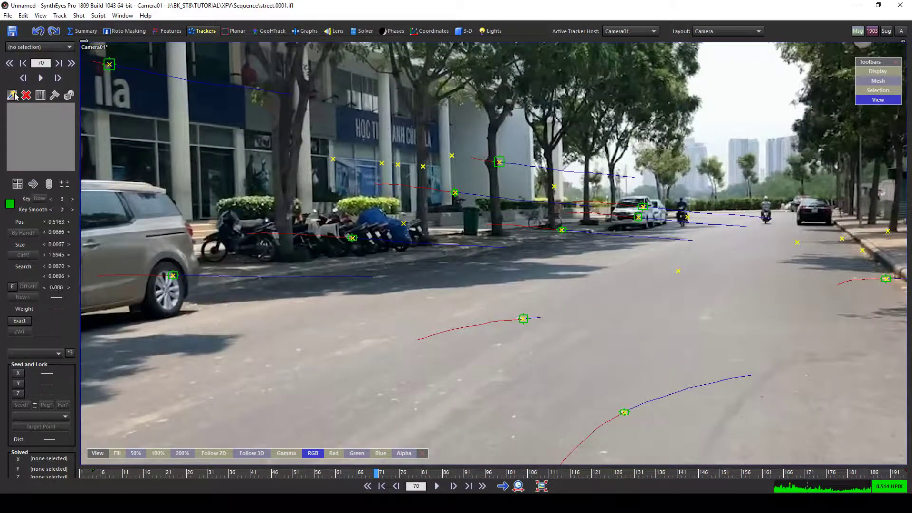
pyautogui.scroll(1, 373, 275)
pyautogui.click(377, 272)
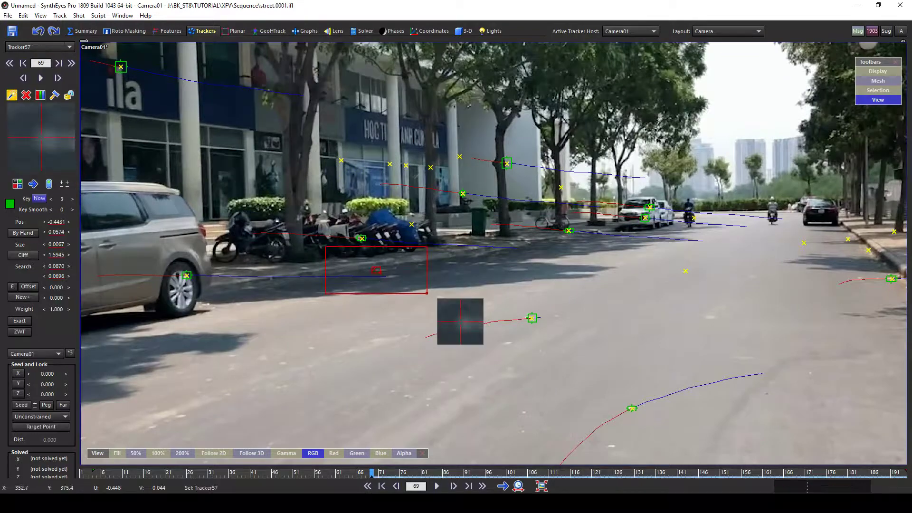
pyautogui.keyDown('ctrl'); pyautogui.scroll(3, 380, 274); pyautogui.keyUp('ctrl')
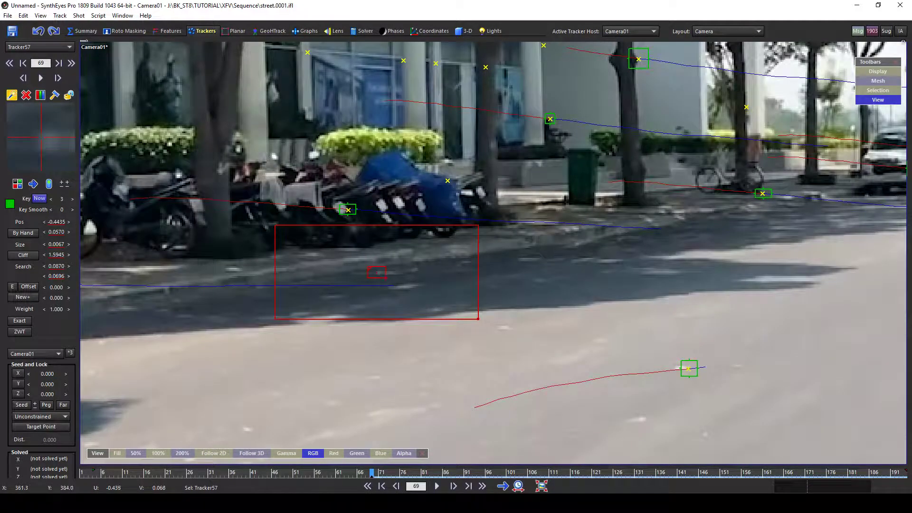
pyautogui.moveTo(479, 319); pyautogui.dragTo(485, 319)
# - Track the new road-edge tracker forward to frame 118 and lock it there
pyautogui.keyDown('ctrl'); pyautogui.scroll(-3, 404, 281); pyautogui.keyUp('ctrl')
pyautogui.moveTo(405, 284); pyautogui.dragTo(404, 258, button='middle')
pyautogui.scroll(-4, 404, 256)
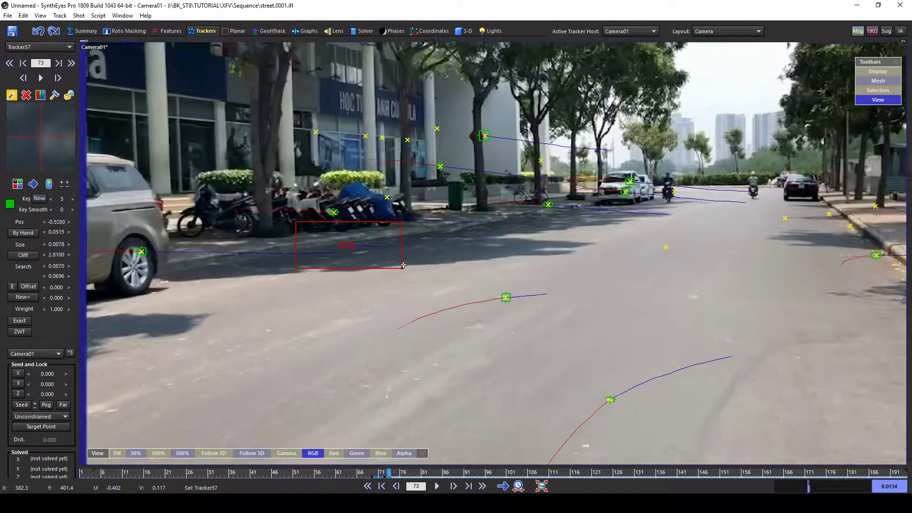
pyautogui.keyDown('ctrl'); pyautogui.scroll(-3, 403, 265); pyautogui.keyUp('ctrl')
pyautogui.scroll(-11, 377, 281)
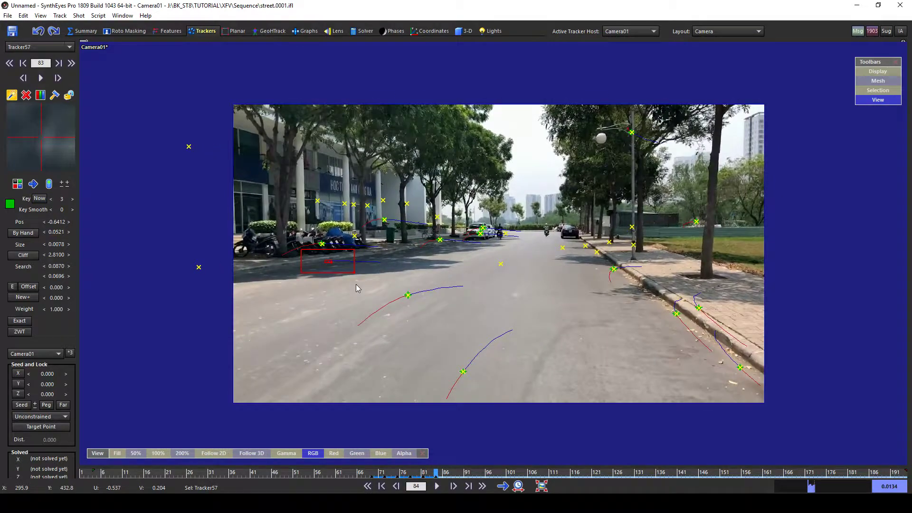
pyautogui.scroll(-15, 357, 288)
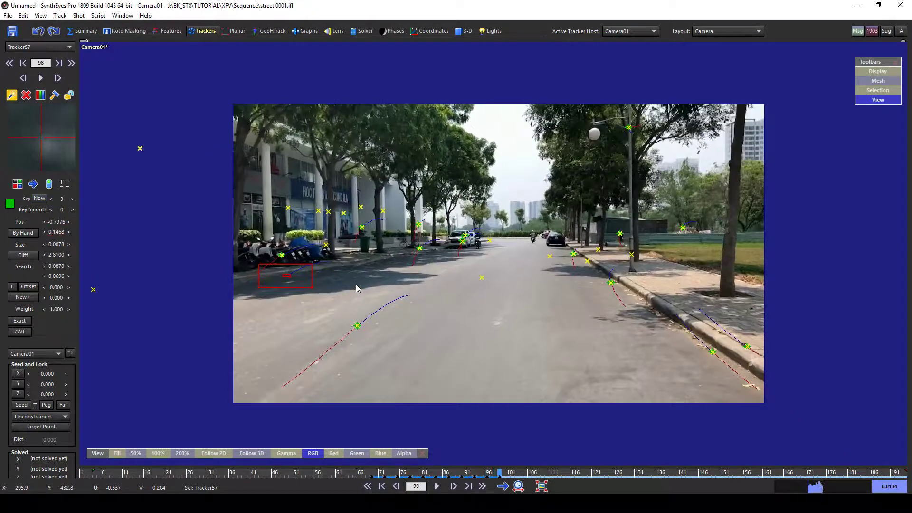
pyautogui.scroll(-12, 358, 288)
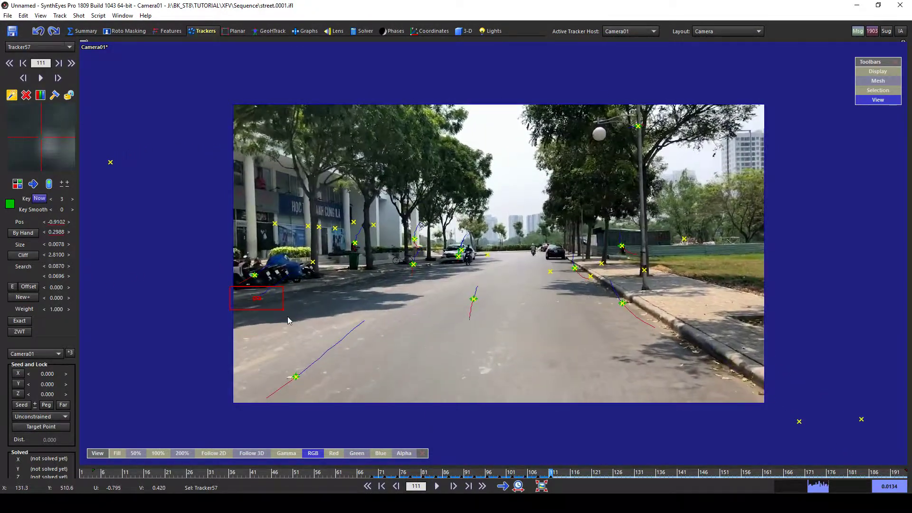
pyautogui.scroll(-7, 275, 317)
pyautogui.rightClick(251, 299)
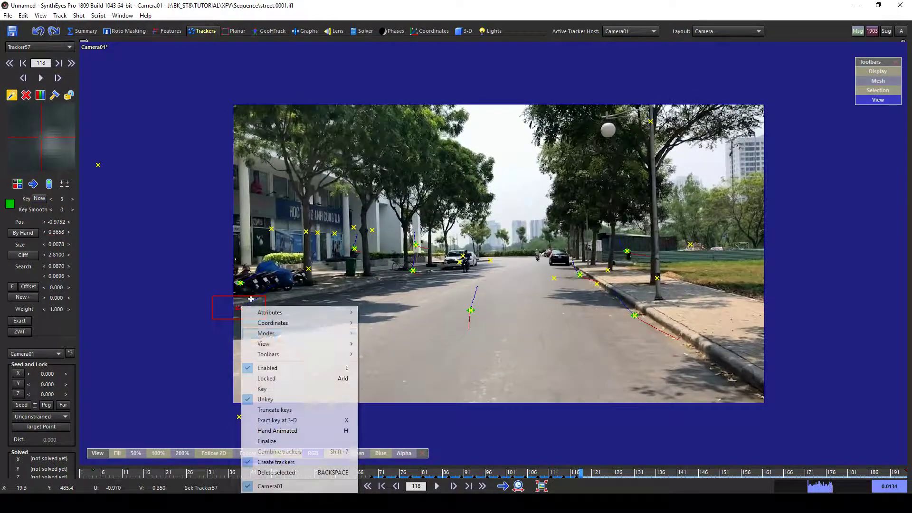
pyautogui.click(266, 378)
# - At frame 90, colour the new road-edge tracker and the two trackers along the opposite kerb orange (255, 128, 0)
pyautogui.click(519, 473)
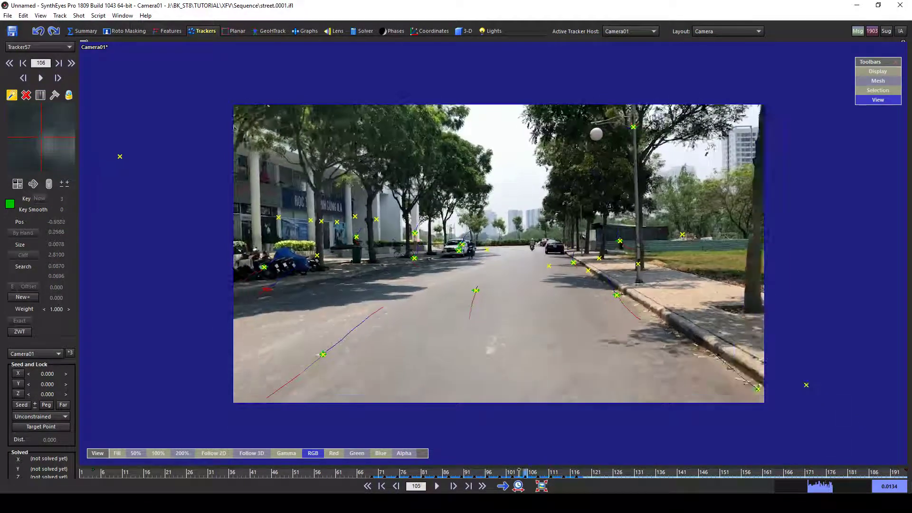
pyautogui.scroll(16, 454, 364)
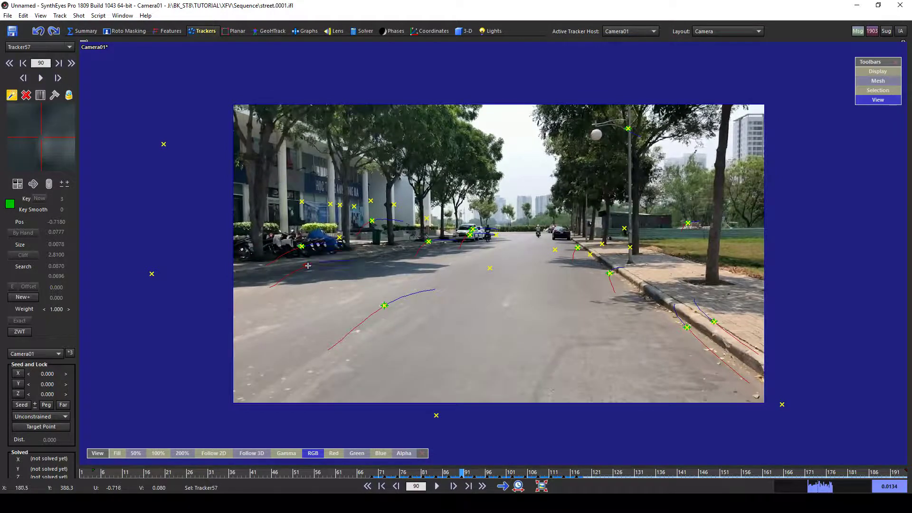
pyautogui.keyDown('shift'); pyautogui.click(611, 273); pyautogui.keyUp('shift')
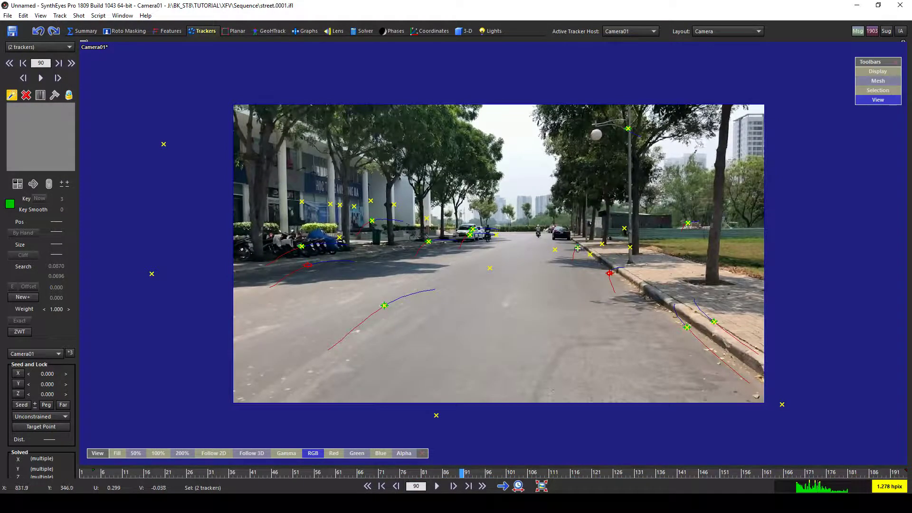
pyautogui.keyDown('shift'); pyautogui.click(578, 248); pyautogui.keyUp('shift')
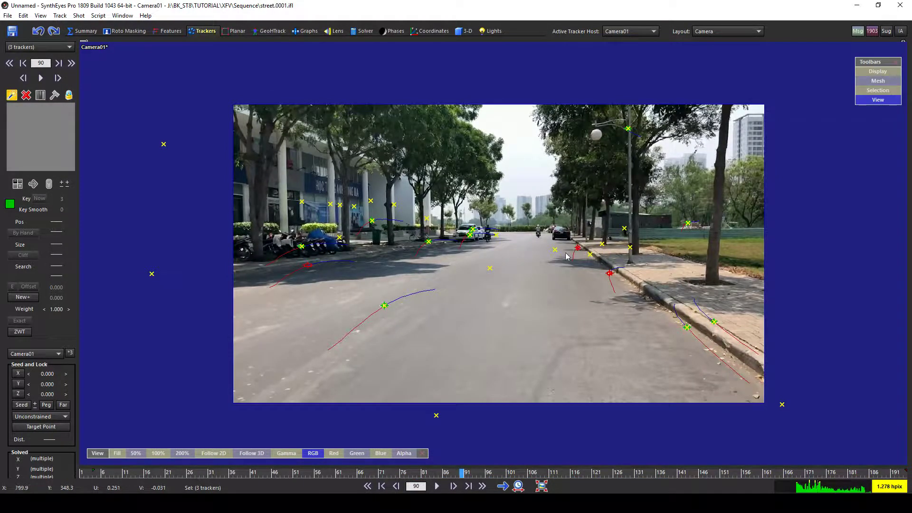
pyautogui.click(9, 204)
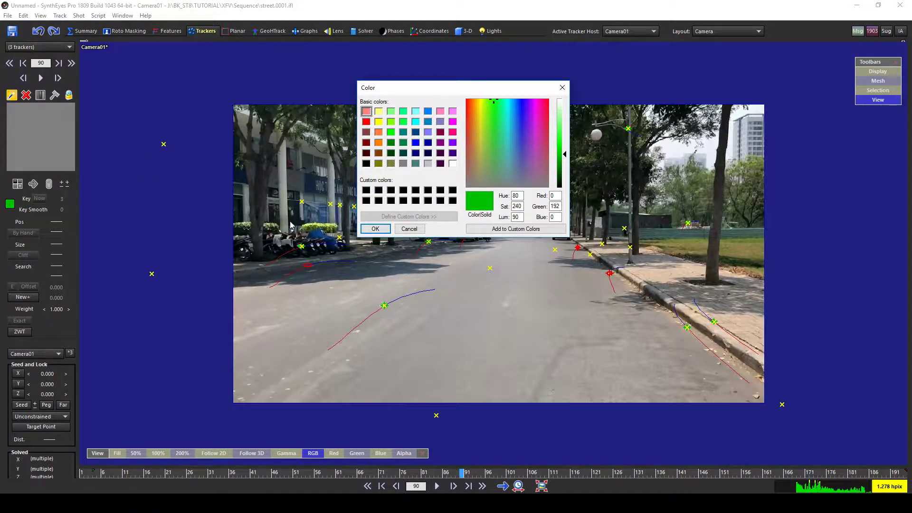
pyautogui.click(379, 143)
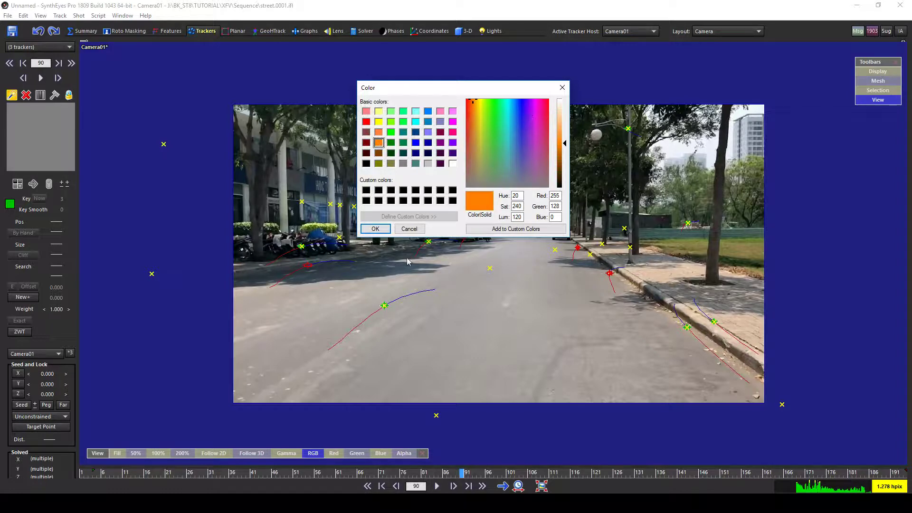
pyautogui.click(375, 228)
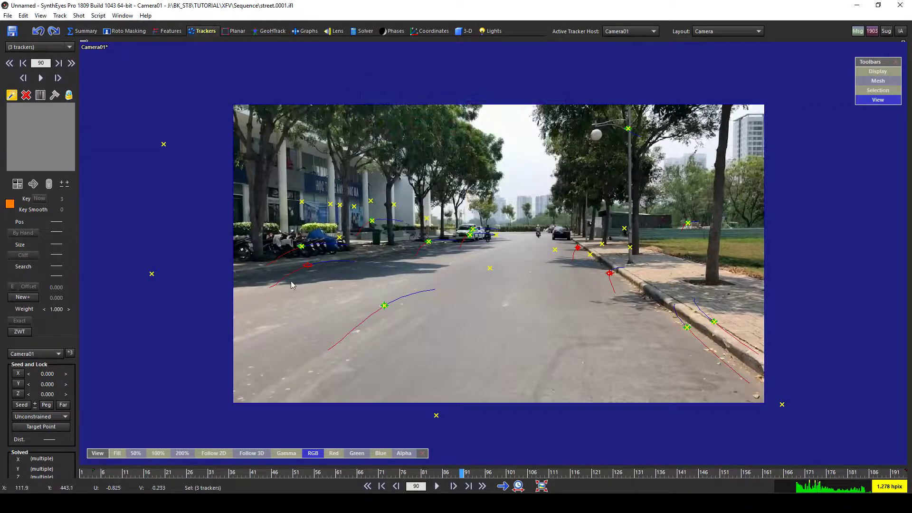
# - Check the errors of the trackers by the lamp post, on the opposite kerb and near the bicycle at frame 90
pyautogui.click(625, 228)
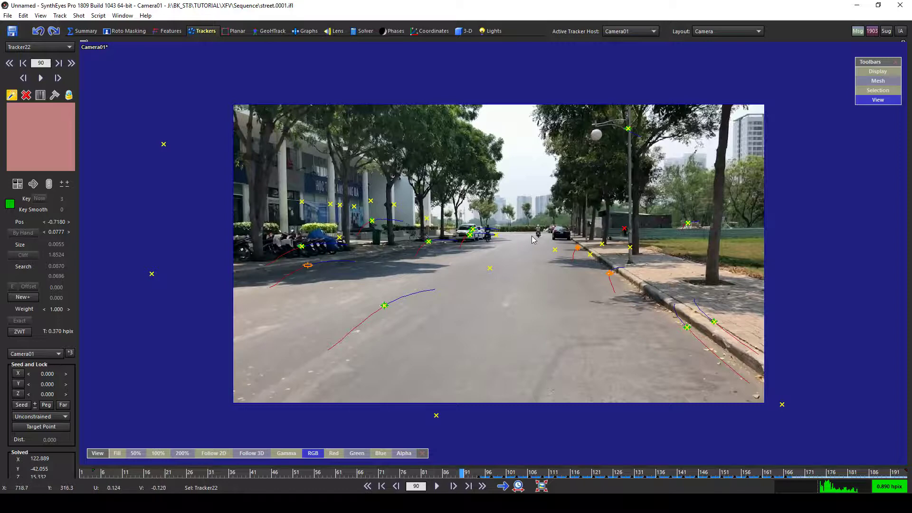
pyautogui.scroll(2, 482, 275)
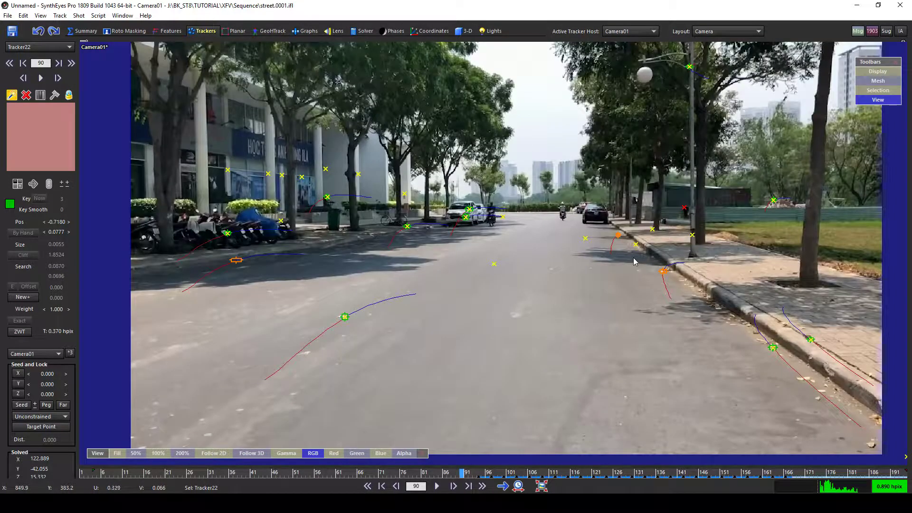
pyautogui.click(636, 244)
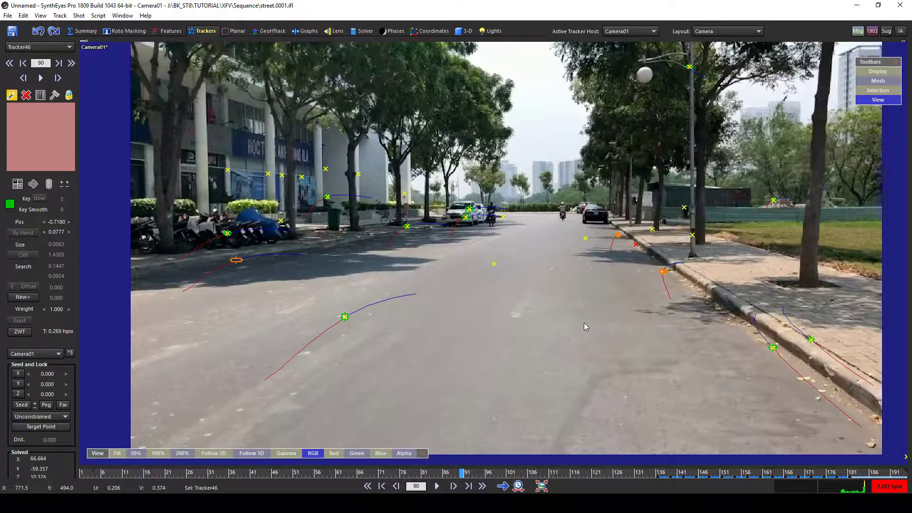
pyautogui.click(407, 225)
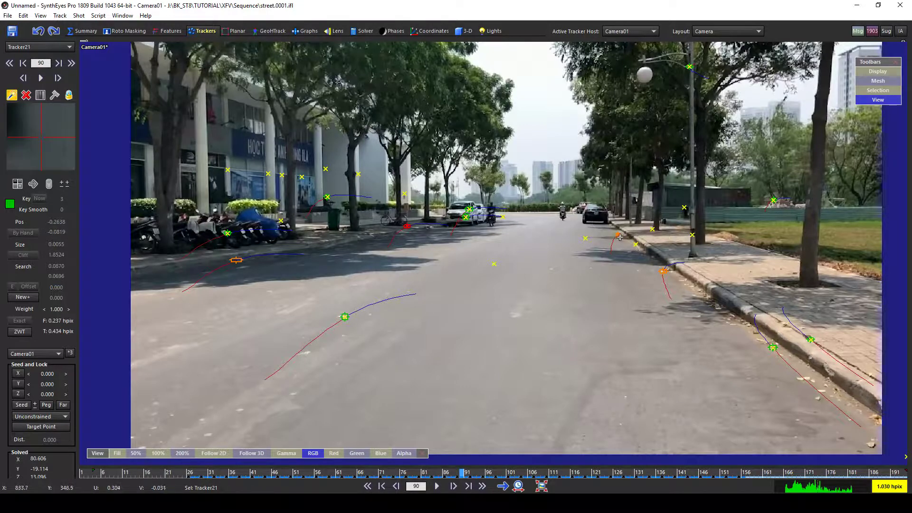
pyautogui.click(634, 243)
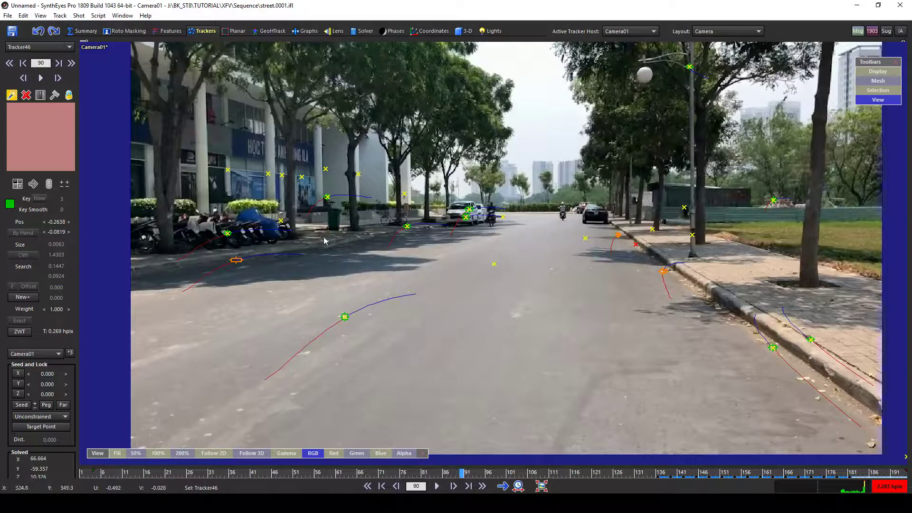
pyautogui.scroll(-1, 374, 289)
pyautogui.scroll(1, 438, 270)
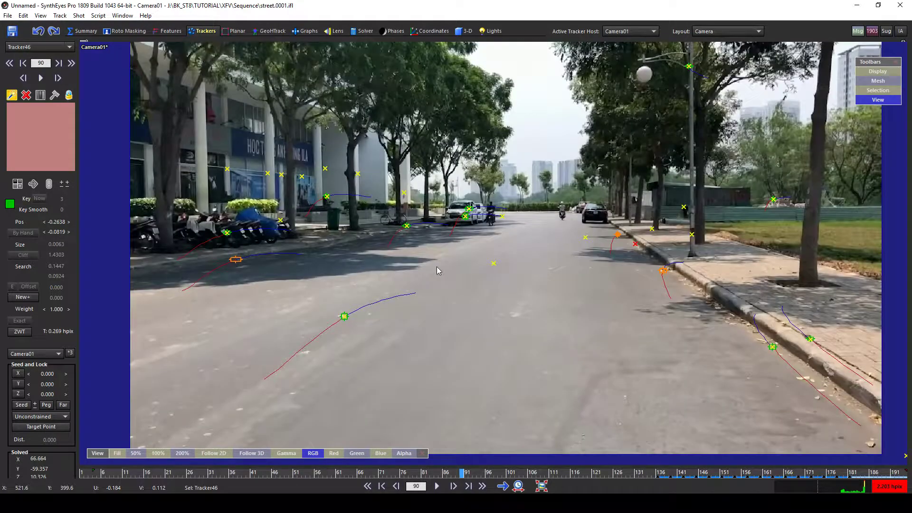
# - Scrub between frames 79 and 190 and examine how the orange and neighbouring trackers cover the road, kerbs and building
pyautogui.click(483, 486)
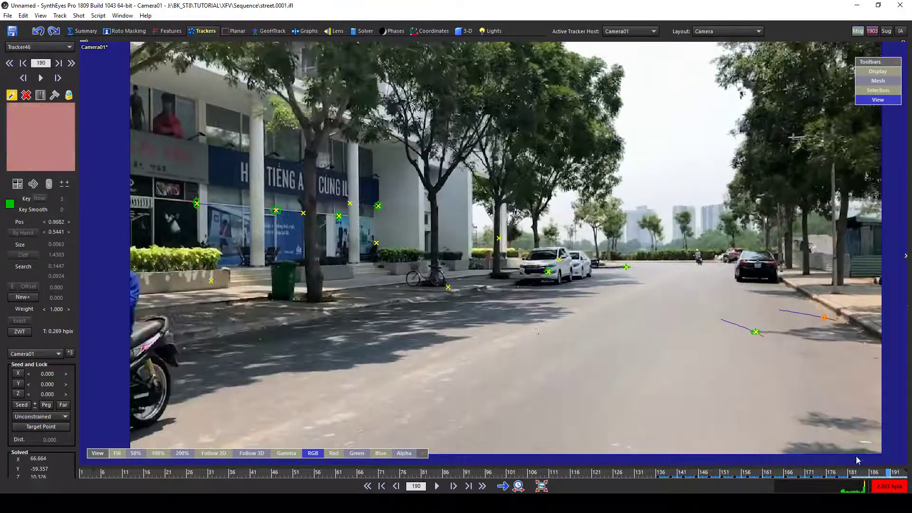
pyautogui.scroll(3, 447, 285)
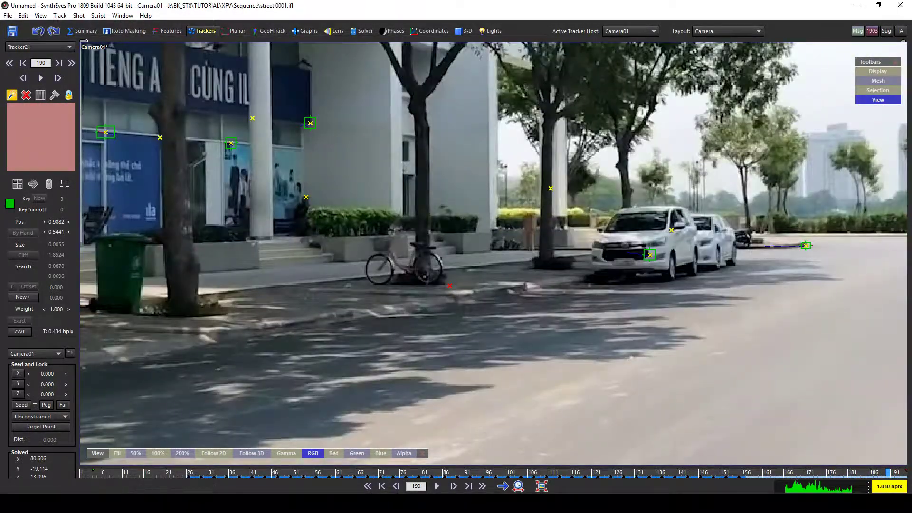
pyautogui.moveTo(863, 478); pyautogui.dragTo(803, 418)
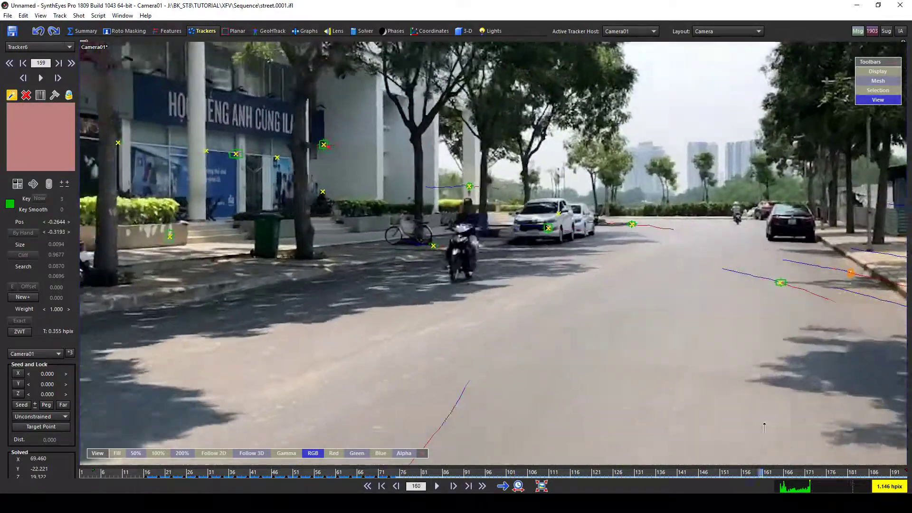
pyautogui.scroll(-3, 430, 323)
pyautogui.moveTo(292, 472); pyautogui.dragTo(910, 446)
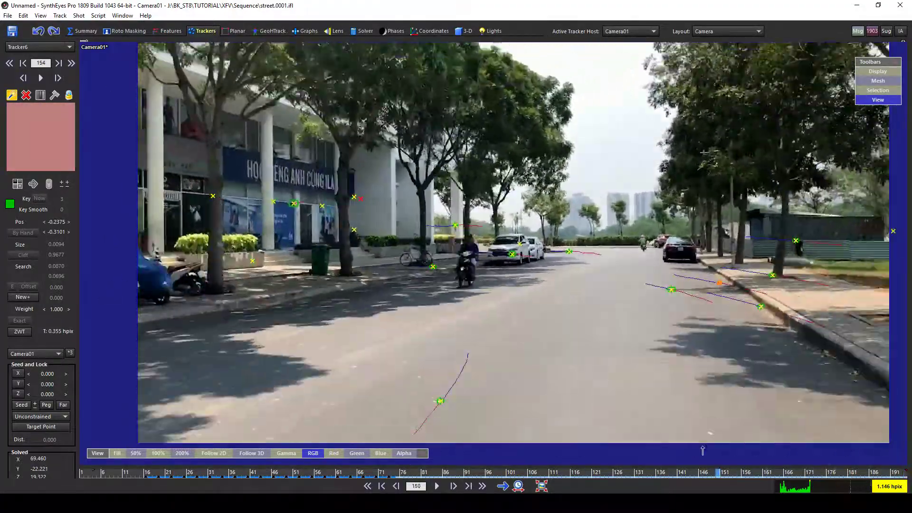
pyautogui.moveTo(702, 451); pyautogui.dragTo(845, 429)
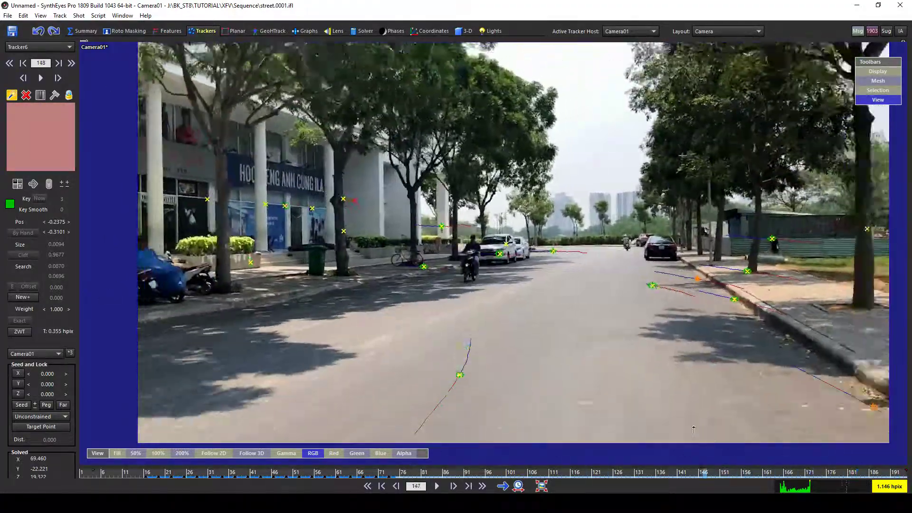
pyautogui.moveTo(693, 430); pyautogui.dragTo(566, 401)
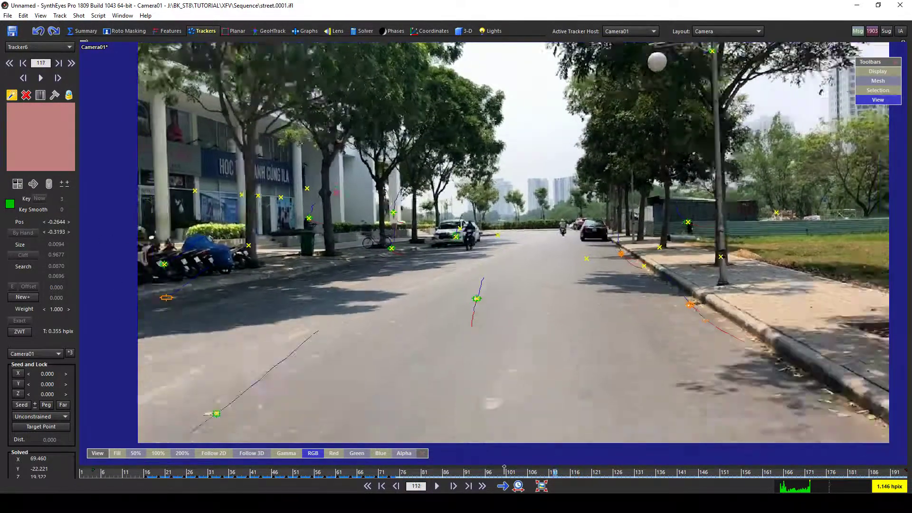
pyautogui.moveTo(504, 468); pyautogui.dragTo(433, 457)
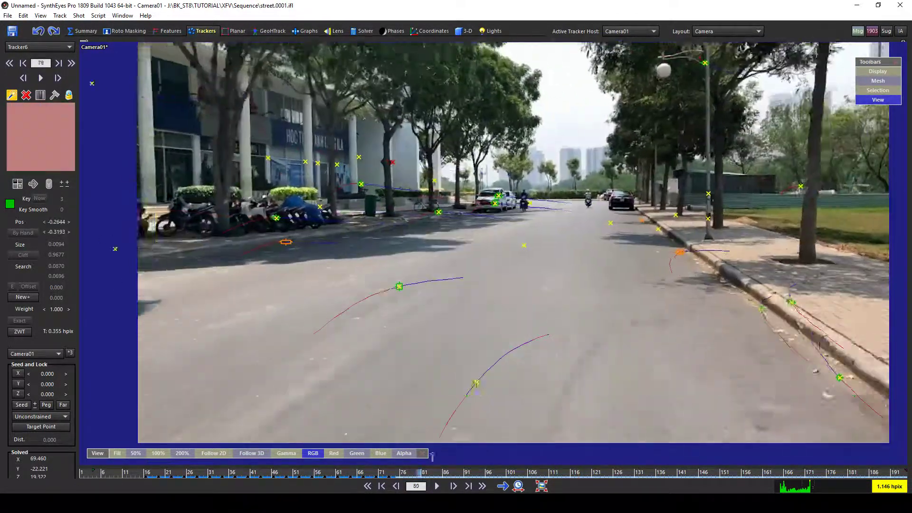
pyautogui.moveTo(514, 448); pyautogui.dragTo(894, 437)
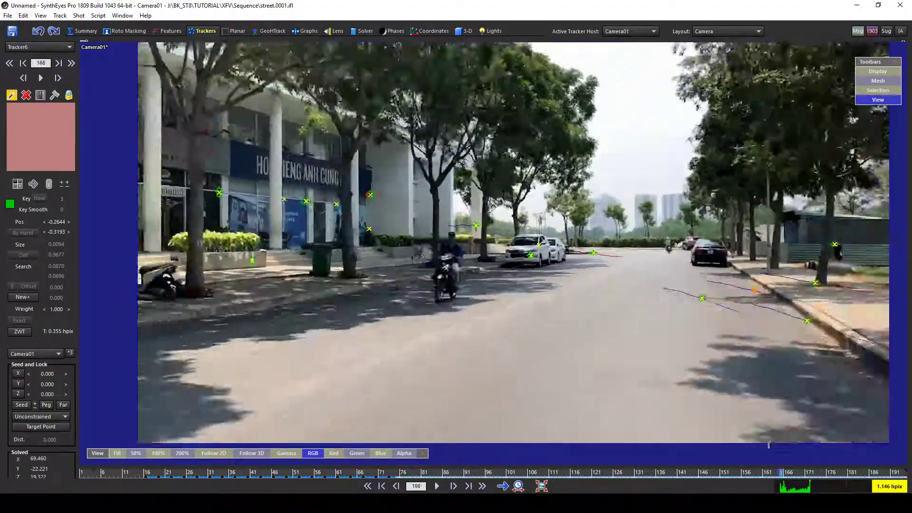
pyautogui.moveTo(769, 444); pyautogui.dragTo(590, 444)
pyautogui.moveTo(452, 444); pyautogui.dragTo(641, 449)
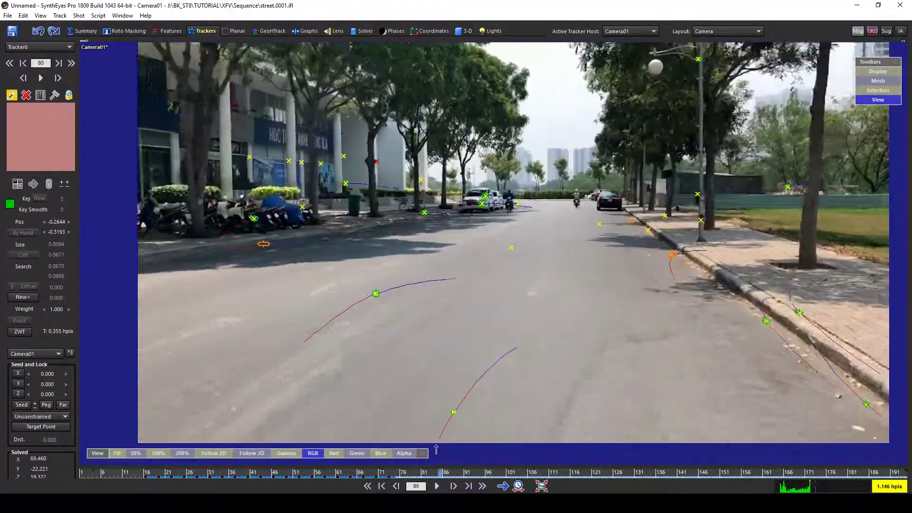
# - Examine the open road and the building side between frames 71 and 183 for areas that lack tracker coverage
pyautogui.moveTo(436, 449); pyautogui.dragTo(379, 450)
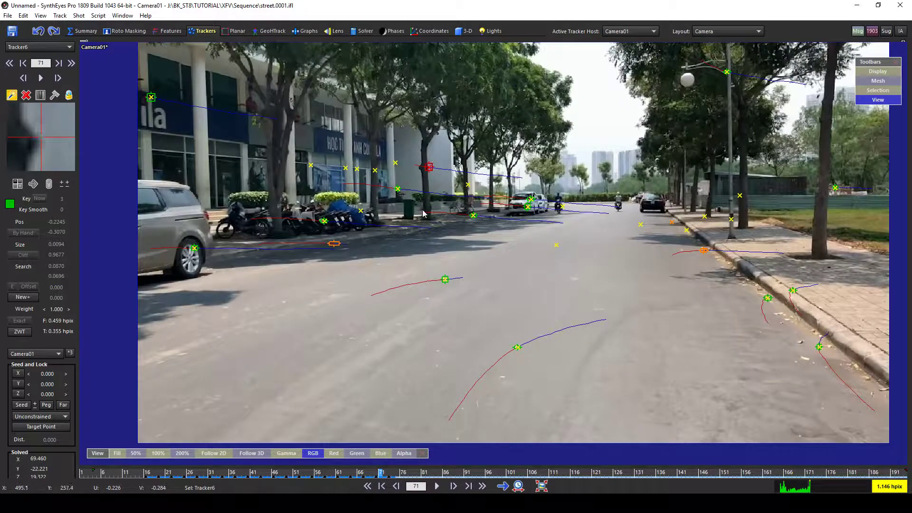
pyautogui.moveTo(385, 478); pyautogui.dragTo(431, 475)
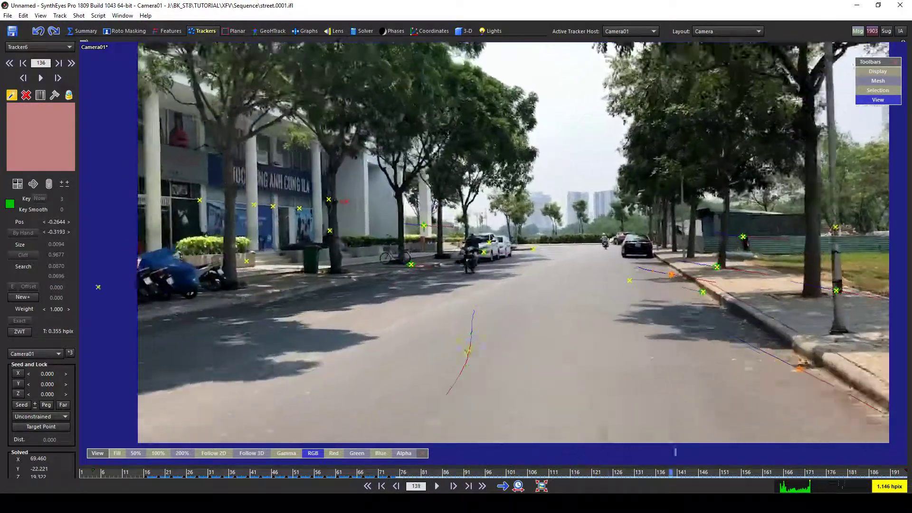
pyautogui.moveTo(676, 452); pyautogui.dragTo(391, 452)
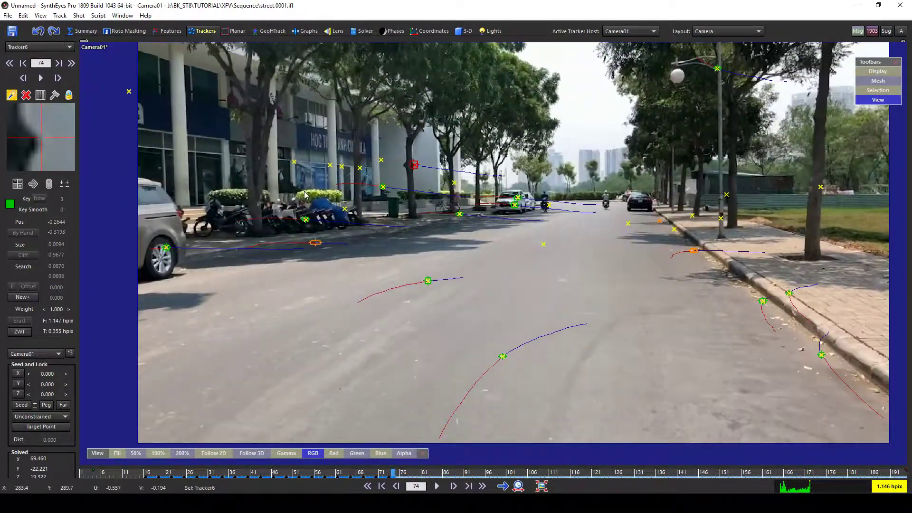
pyautogui.scroll(2, 420, 179)
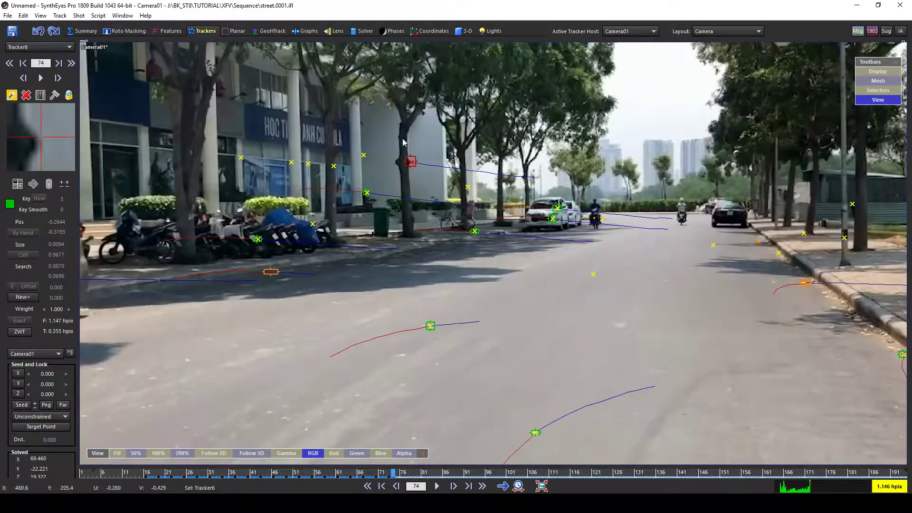
pyautogui.click(454, 486)
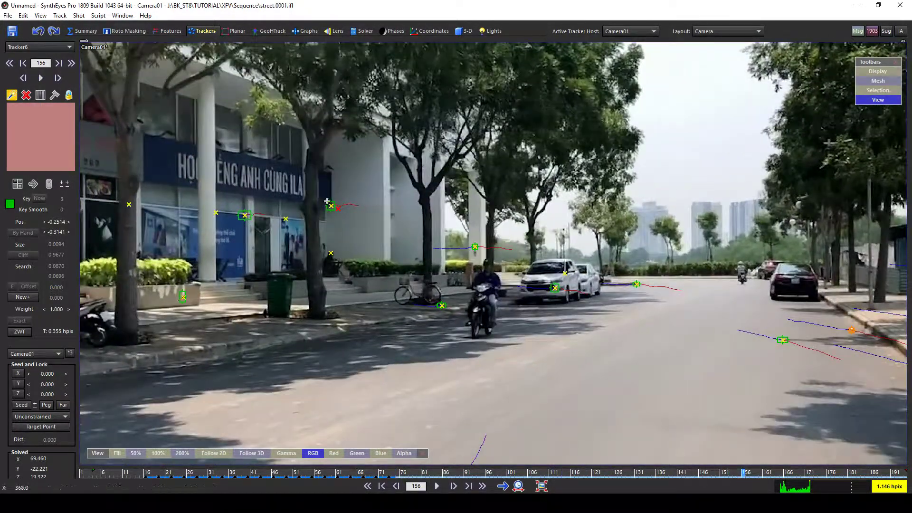
pyautogui.moveTo(660, 472); pyautogui.dragTo(563, 460)
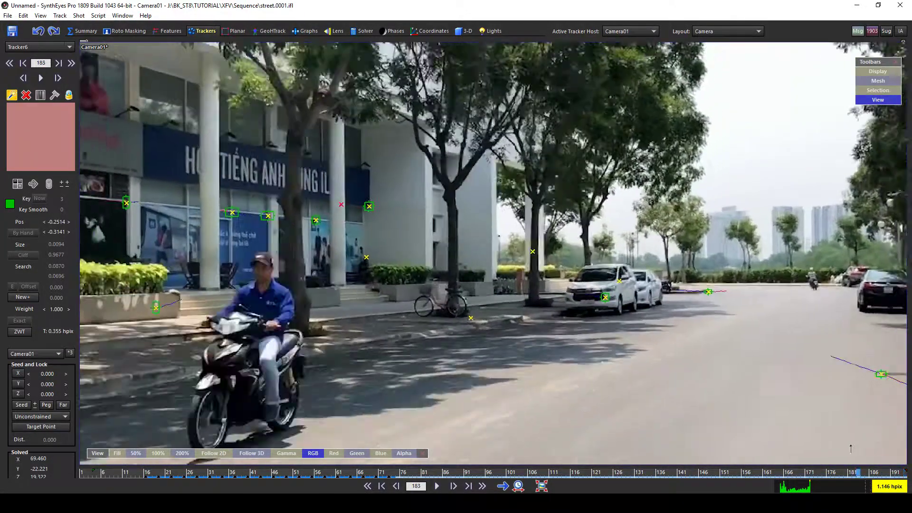
pyautogui.moveTo(851, 448); pyautogui.dragTo(737, 460)
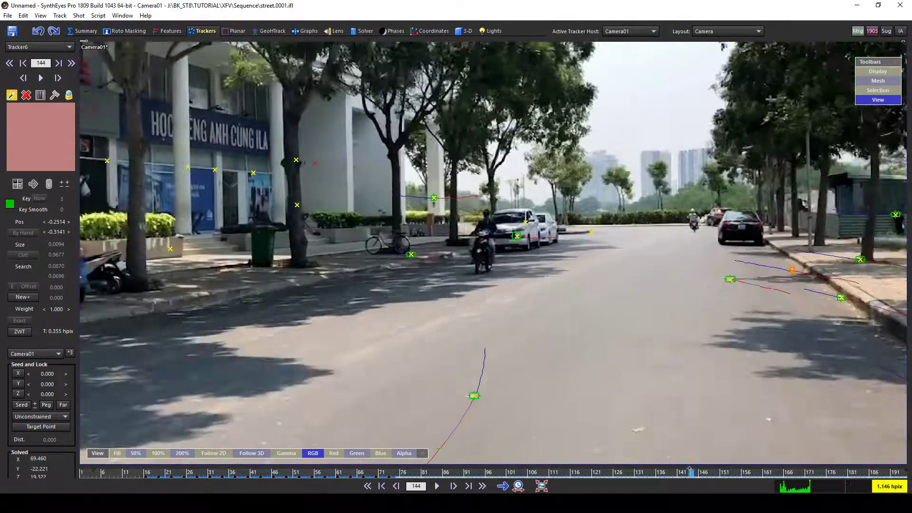
pyautogui.moveTo(690, 469); pyautogui.dragTo(680, 441)
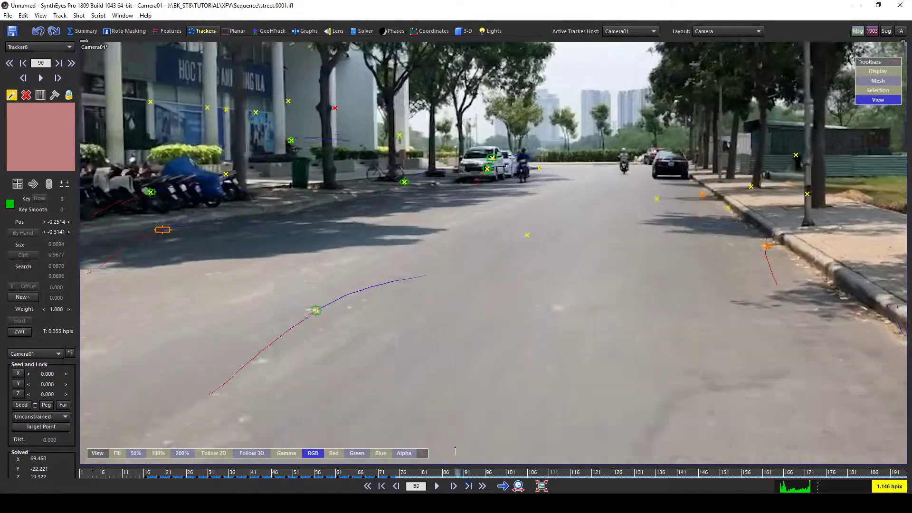
pyautogui.moveTo(455, 451); pyautogui.dragTo(655, 406)
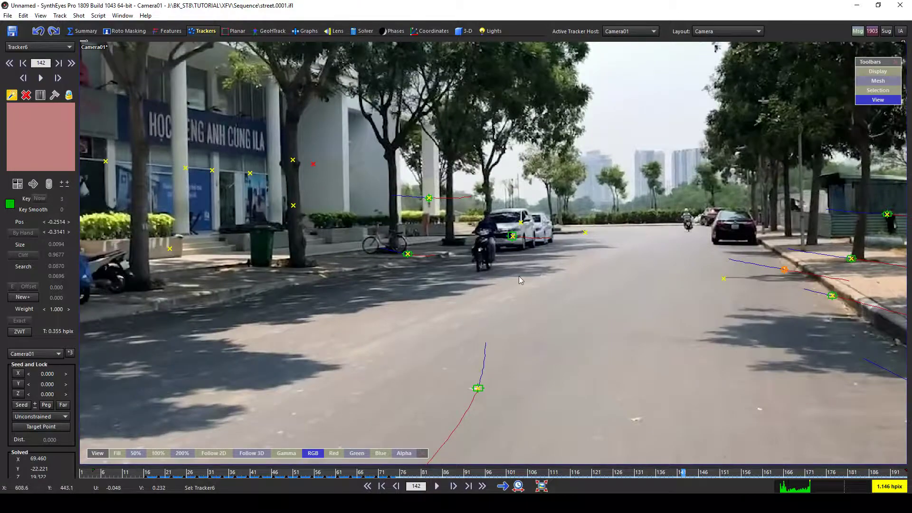
# - Try tracking a new road tracker in front of the oncoming motorbike through frame 127, and delete it
pyautogui.moveTo(519, 280); pyautogui.dragTo(429, 269)
pyautogui.press('d')
pyautogui.press('d')
pyautogui.press('d')
pyautogui.press('d')
pyautogui.press('d')
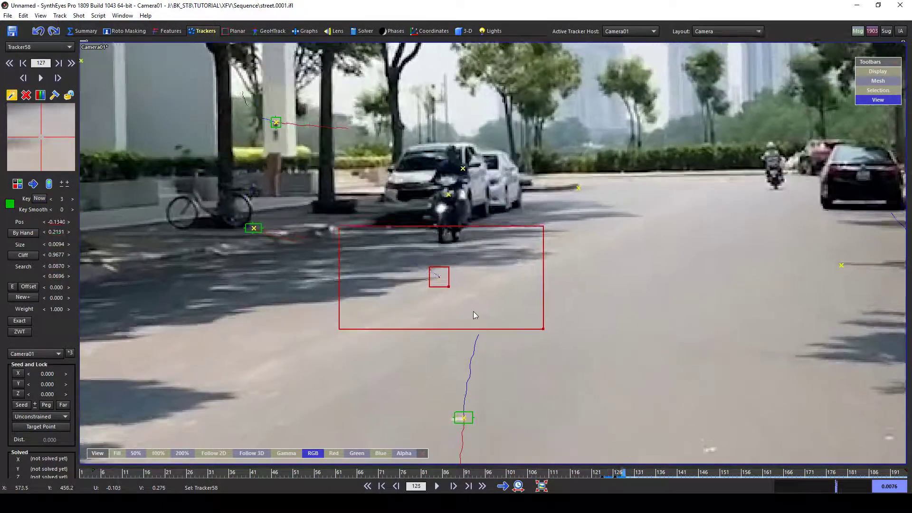
pyautogui.press('Delete')
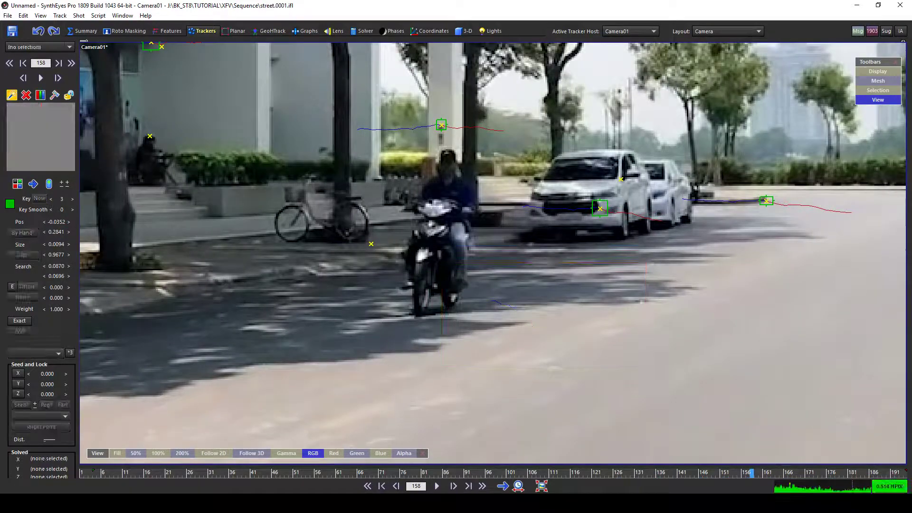
# - At frame 147, add a tracker on the shopfront poster below the blue sign and track it forward to frame 194
pyautogui.moveTo(732, 472); pyautogui.dragTo(546, 472)
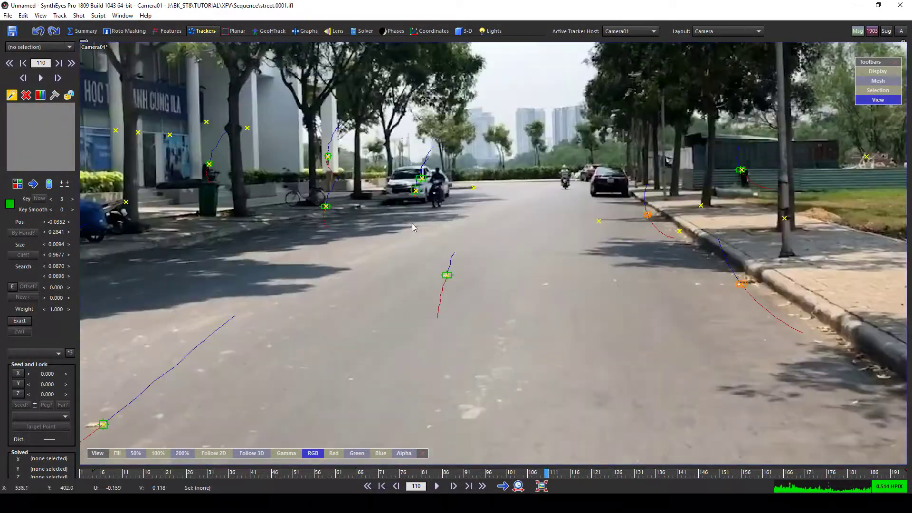
pyautogui.scroll(-2, 418, 238)
pyautogui.moveTo(418, 238); pyautogui.dragTo(457, 224, button='middle')
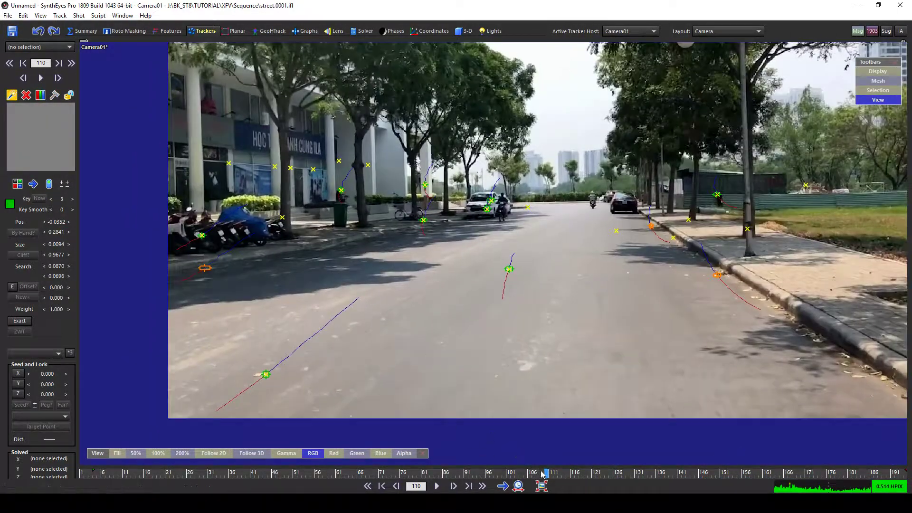
pyautogui.moveTo(543, 474); pyautogui.dragTo(731, 472)
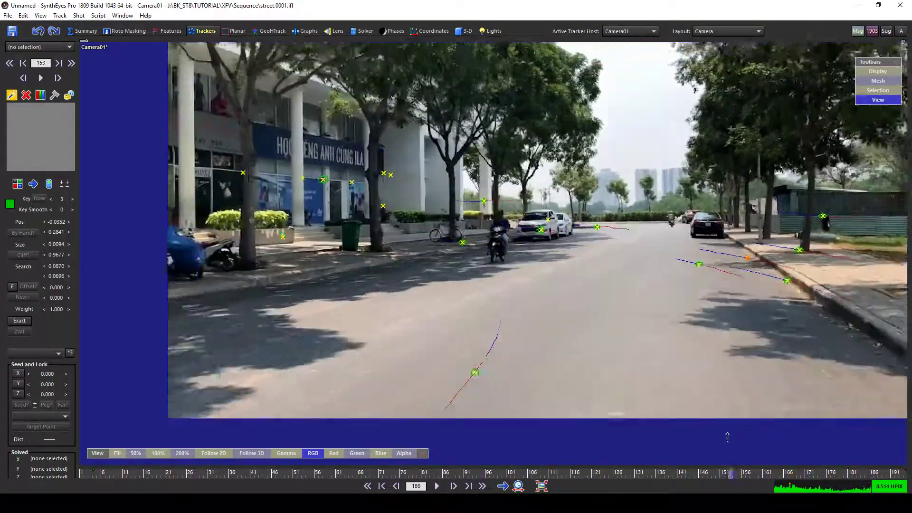
pyautogui.moveTo(728, 436); pyautogui.dragTo(705, 429)
pyautogui.scroll(5, 252, 203)
pyautogui.click(262, 221)
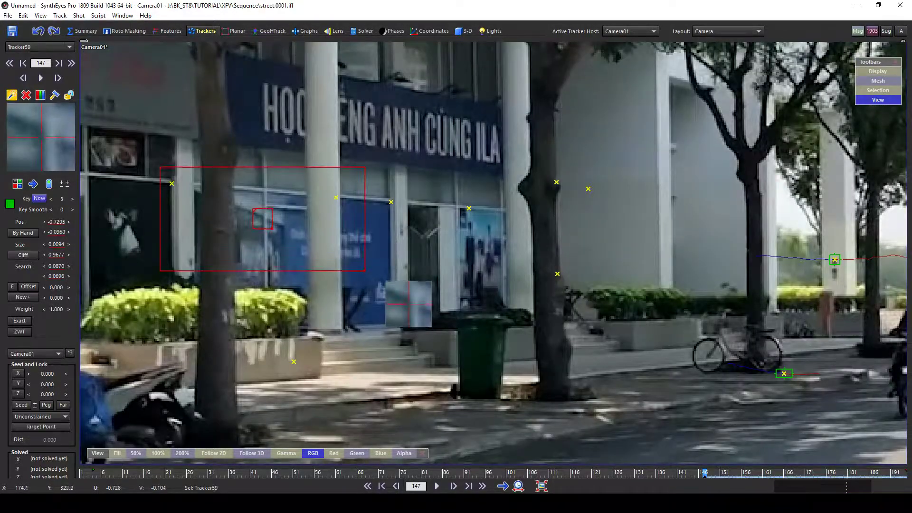
pyautogui.hotkey('ctrl', 'f')
pyautogui.scroll(-4, 350, 211)
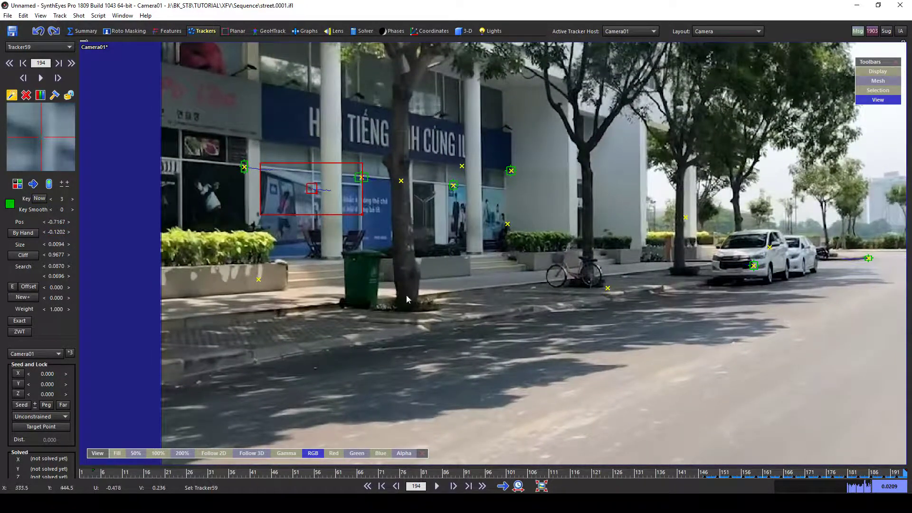
# - Lock the selected tracker on the storefront window poster at frame 194
pyautogui.rightClick(293, 178)
pyautogui.click(342, 254)
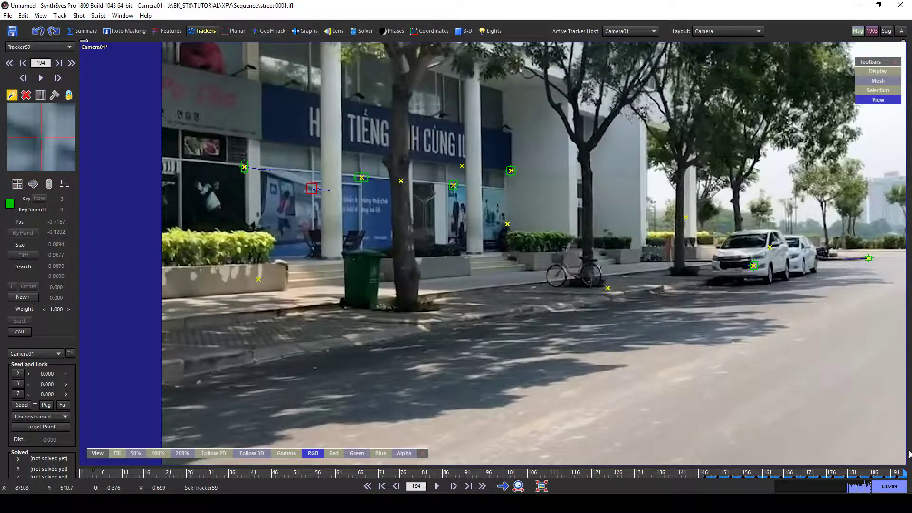
pyautogui.moveTo(876, 477); pyautogui.dragTo(587, 466)
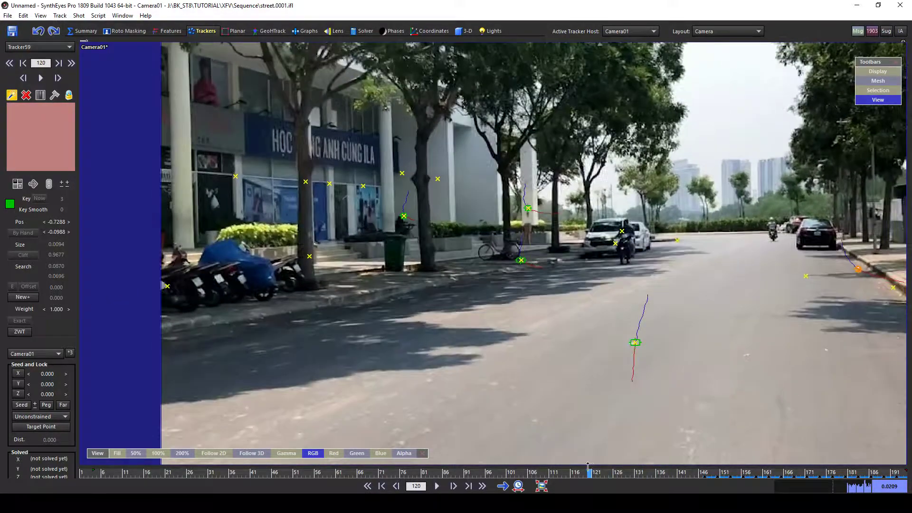
pyautogui.press('s')
pyautogui.press('s')
pyautogui.press('s')
pyautogui.press('s')
pyautogui.scroll(2, 356, 261)
pyautogui.click(345, 235)
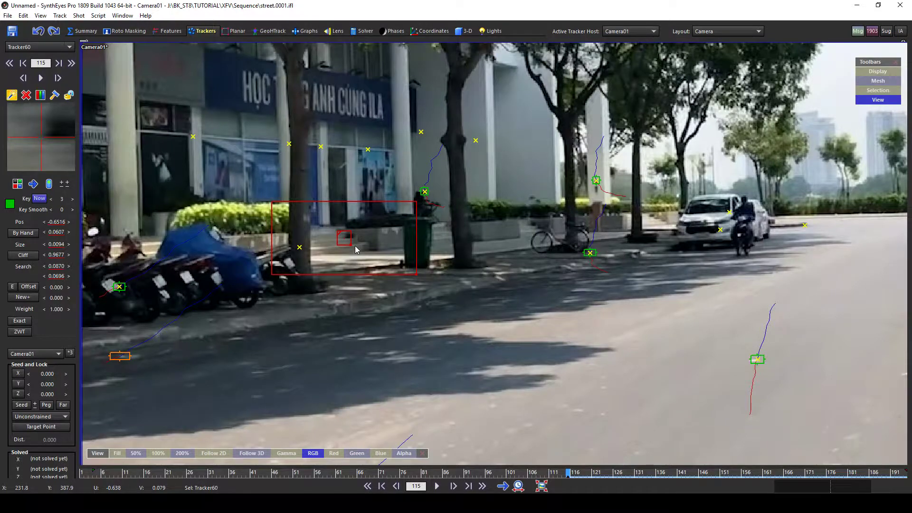
pyautogui.press('Delete')
# - Go back before frame 101 and place a new tracker on the low planter wall beside the green bin
pyautogui.press('s')
pyautogui.press('s')
pyautogui.press('s')
pyautogui.press('s')
pyautogui.press('s')
pyautogui.press('s')
pyautogui.press('s')
pyautogui.press('s')
pyautogui.press('s')
pyautogui.press('s')
pyautogui.press('s')
pyautogui.press('s')
pyautogui.press('s')
pyautogui.press('s')
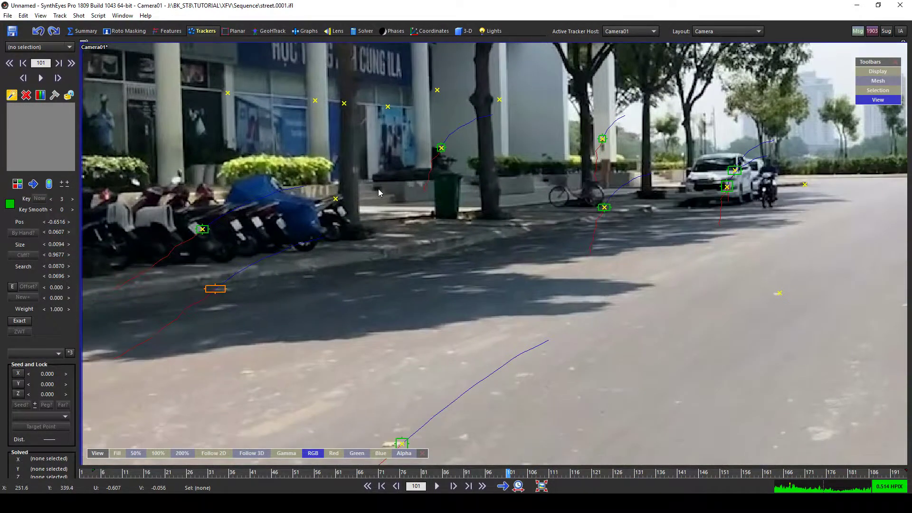
pyautogui.press('s')
pyautogui.press('s')
pyautogui.press('s')
pyautogui.click(381, 179)
# - Track the planter wall point forward to frame 173 and lock its tracker
pyautogui.hotkey('ctrl', 'f')
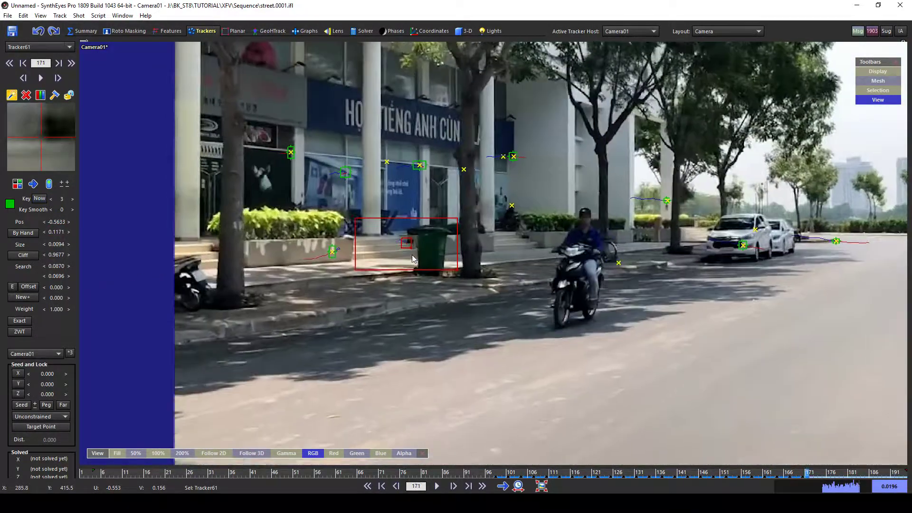
pyautogui.rightClick(408, 242)
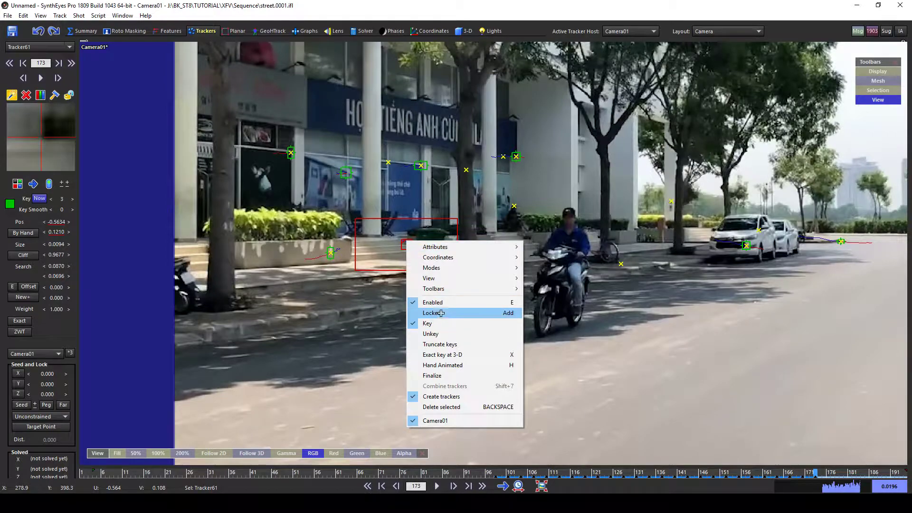
pyautogui.click(441, 314)
# - Place a new tracker near frame 70 on the planter wall between the tree trunk and the parked bicycle
pyautogui.moveTo(809, 472); pyautogui.dragTo(369, 457)
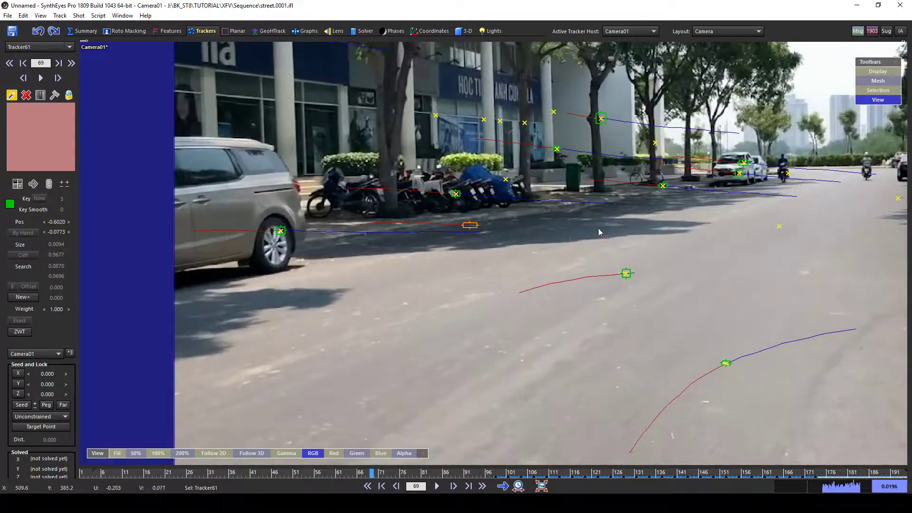
pyautogui.scroll(2, 605, 186)
pyautogui.click(622, 171)
# - Track the point beside the bicycle forward frame by frame to frame 130
pyautogui.press('d')
pyautogui.press('d')
pyautogui.press('d')
pyautogui.press('d')
pyautogui.press('d')
pyautogui.press('d')
pyautogui.press('d')
pyautogui.press('d')
pyautogui.press('d')
pyautogui.press('d')
pyautogui.press('d')
pyautogui.press('d')
pyautogui.press('d')
pyautogui.press('d')
pyautogui.press('d')
pyautogui.press('d')
pyautogui.press('d')
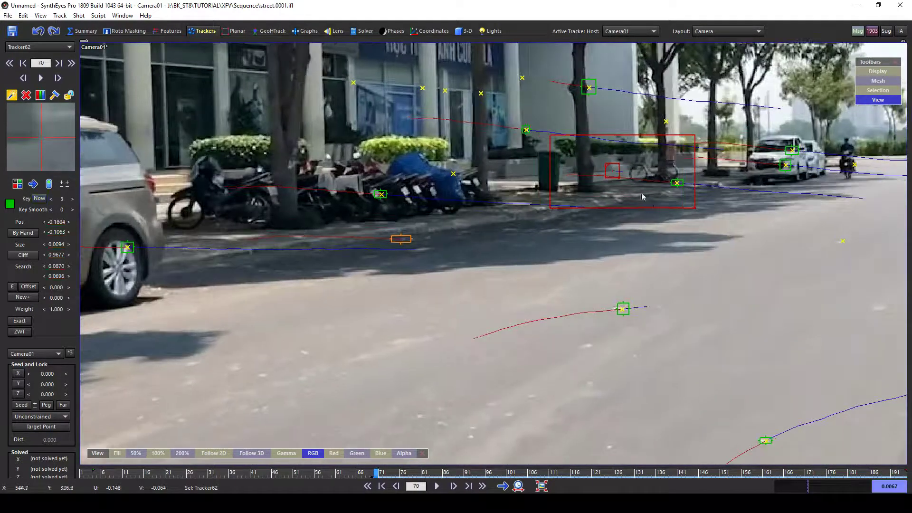
pyautogui.press('d')
pyautogui.press('d')
pyautogui.press('d')
pyautogui.press('d')
pyautogui.press('d')
pyautogui.press('d')
pyautogui.press('d')
pyautogui.press('d')
pyautogui.press('d')
pyautogui.press('d')
pyautogui.press('d')
pyautogui.press('d')
pyautogui.press('d')
pyautogui.press('d')
pyautogui.press('d')
pyautogui.press('d')
pyautogui.press('d')
pyautogui.press('d')
pyautogui.press('d')
pyautogui.press('d')
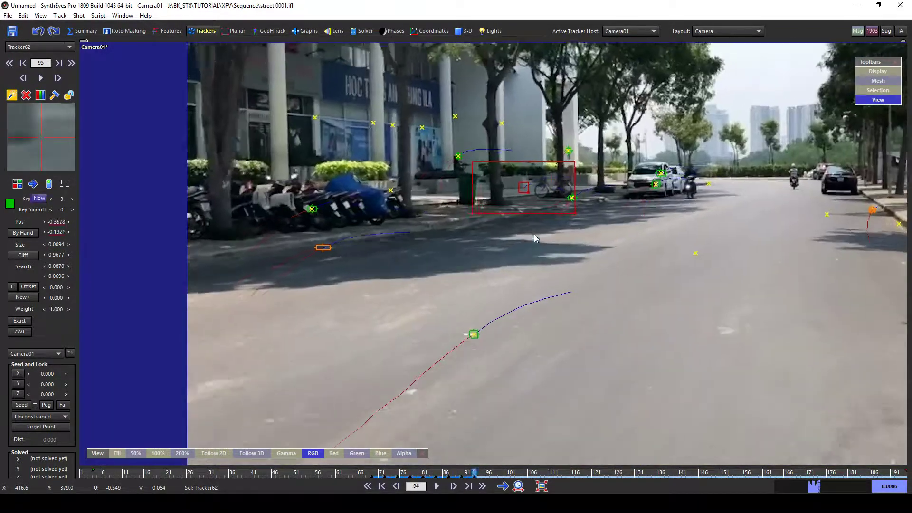
pyautogui.press('d')
pyautogui.press('d')
pyautogui.press('d')
pyautogui.press('d')
pyautogui.press('d')
pyautogui.press('d')
pyautogui.press('d')
pyautogui.press('d')
pyautogui.press('d')
pyautogui.press('d')
pyautogui.press('d')
pyautogui.press('d')
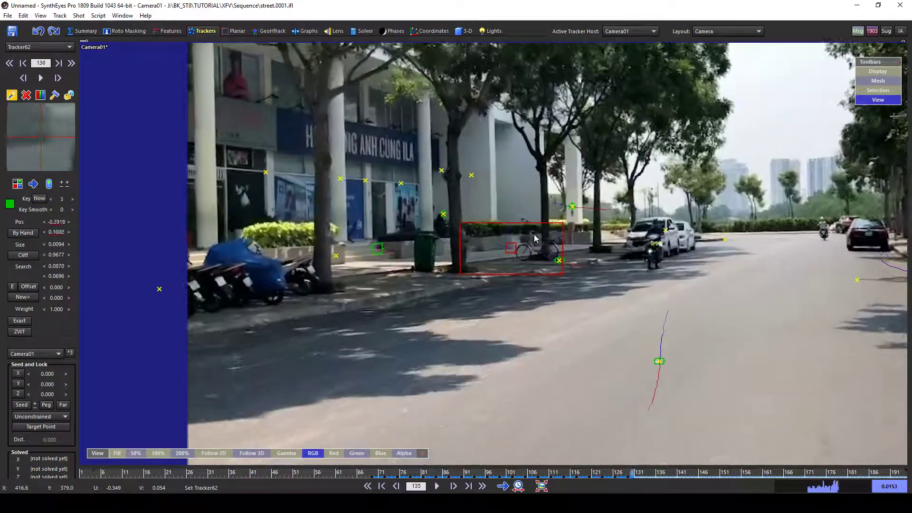
# - Truncate the bicycle-side tracker's keys at frame 114 and lock the tracker
pyautogui.press('s')
pyautogui.press('s')
pyautogui.press('s')
pyautogui.press('s')
pyautogui.press('s')
pyautogui.press('s')
pyautogui.press('s')
pyautogui.press('s')
pyautogui.press('s')
pyautogui.press('s')
pyautogui.press('s')
pyautogui.press('s')
pyautogui.press('s')
pyautogui.press('s')
pyautogui.press('s')
pyautogui.press('s')
pyautogui.press('s')
pyautogui.press('s')
pyautogui.press('s')
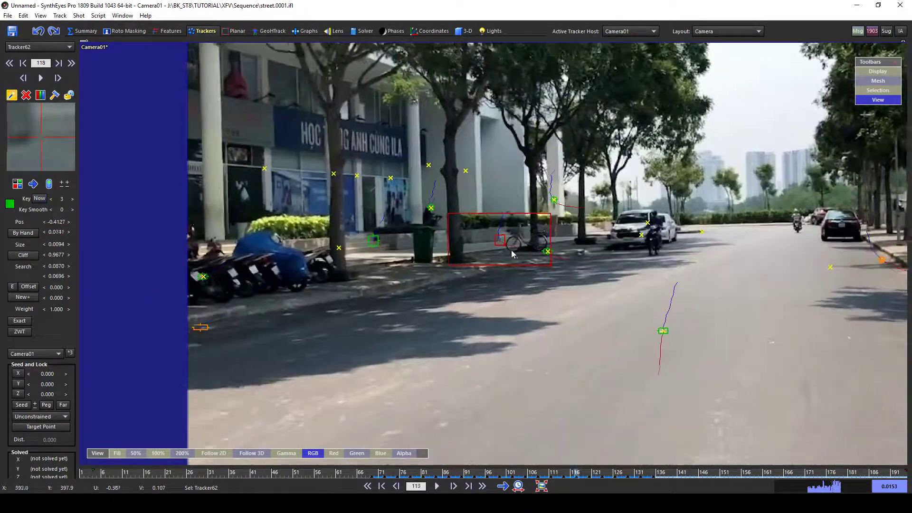
pyautogui.rightClick(499, 232)
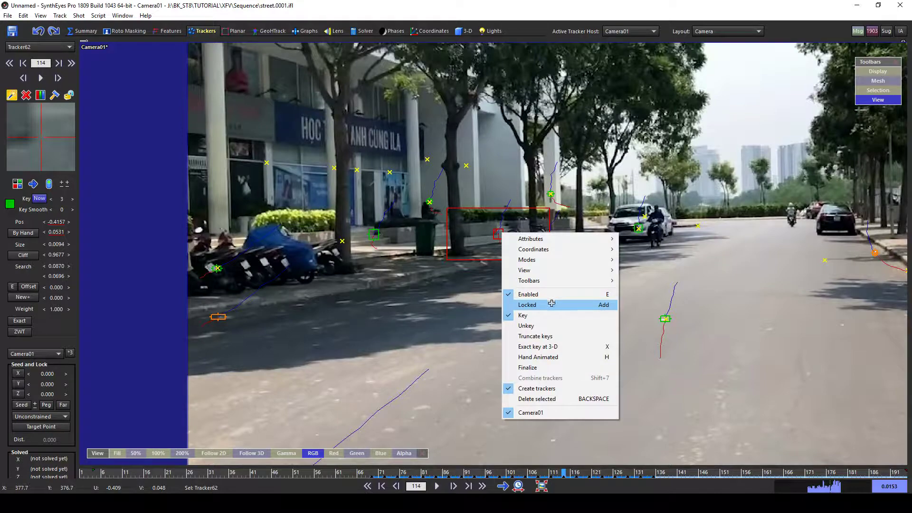
pyautogui.click(552, 335)
pyautogui.rightClick(504, 233)
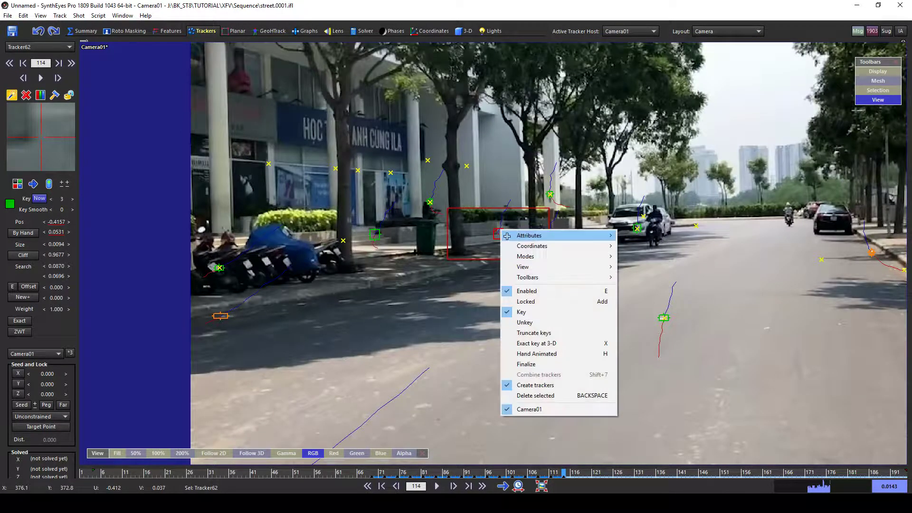
pyautogui.click(528, 301)
# - Place a new tracker at frame 36 on the window frame crossing beside the ila sign, above the silver van
pyautogui.moveTo(507, 472); pyautogui.dragTo(367, 451)
pyautogui.press('s')
pyautogui.scroll(3, 463, 112)
pyautogui.press('s')
pyautogui.press('s')
pyautogui.press('s')
pyautogui.press('s')
pyautogui.press('s')
pyautogui.press('s')
pyautogui.press('s')
pyautogui.press('s')
pyautogui.press('s')
pyautogui.press('s')
pyautogui.scroll(-6, 703, 180)
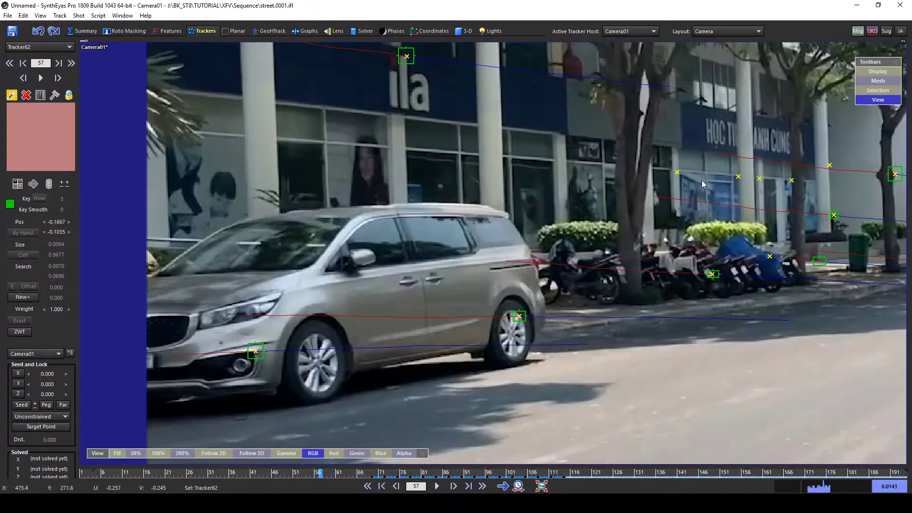
pyautogui.scroll(2, 605, 197)
pyautogui.scroll(2, 577, 166)
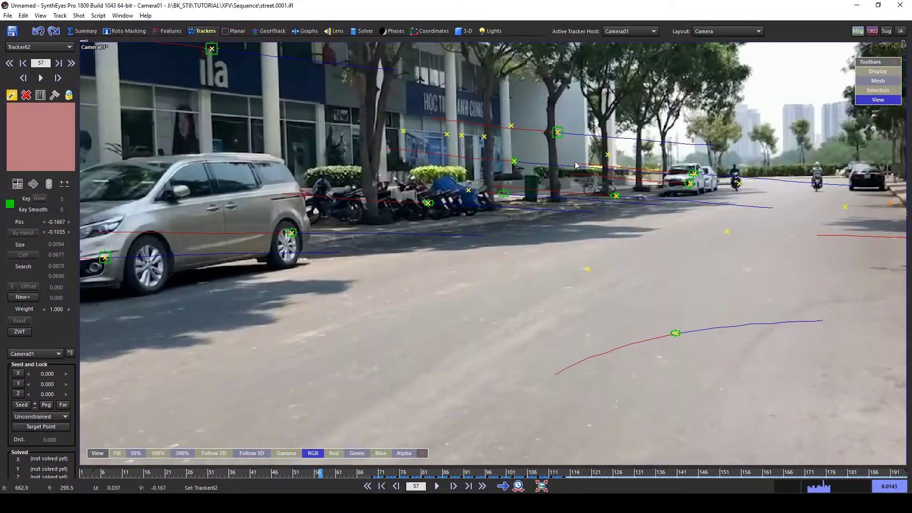
pyautogui.press('s')
pyautogui.press('s')
pyautogui.press('s')
pyautogui.press('s')
pyautogui.press('s')
pyautogui.press('s')
pyautogui.press('s')
pyautogui.press('s')
pyautogui.press('s')
pyautogui.press('s')
pyautogui.press('s')
pyautogui.press('s')
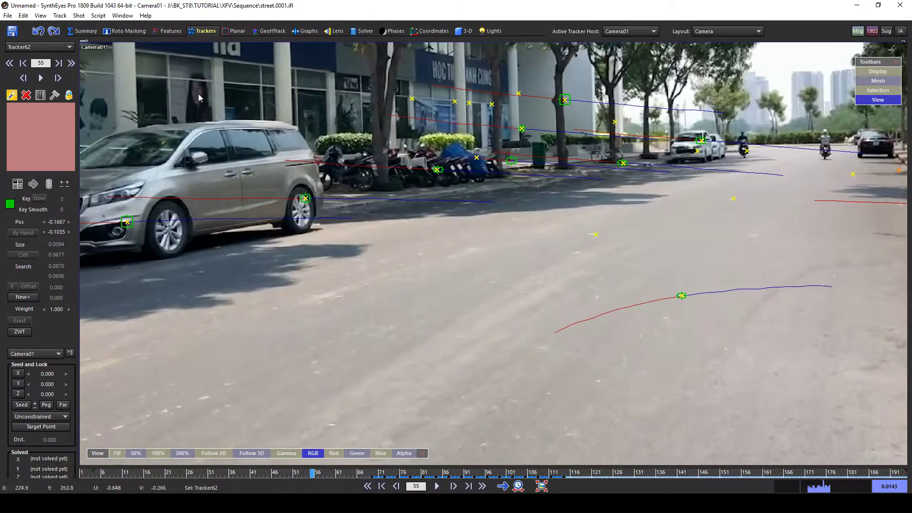
pyautogui.scroll(-2, 363, 97)
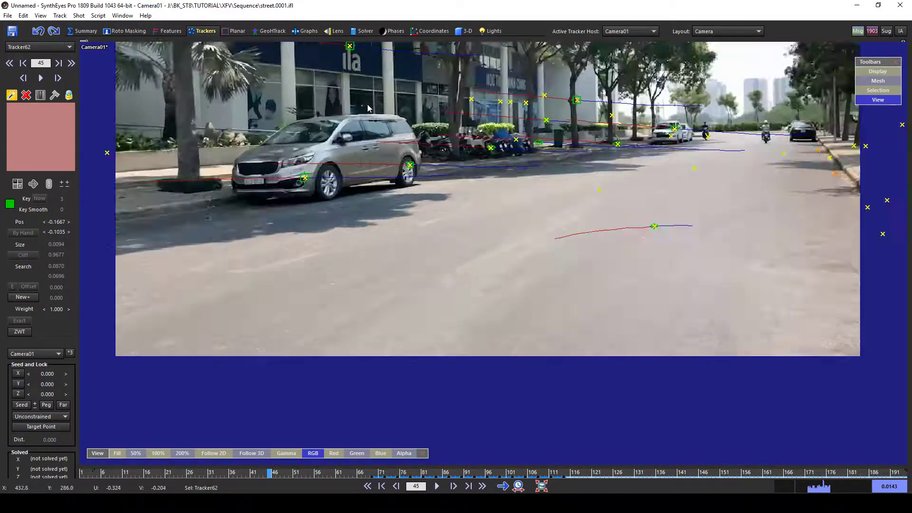
pyautogui.scroll(2, 376, 79)
pyautogui.press('s')
pyautogui.press('s')
pyautogui.press('s')
pyautogui.press('s')
pyautogui.press('s')
pyautogui.press('s')
pyautogui.press('s')
pyautogui.press('s')
pyautogui.press('s')
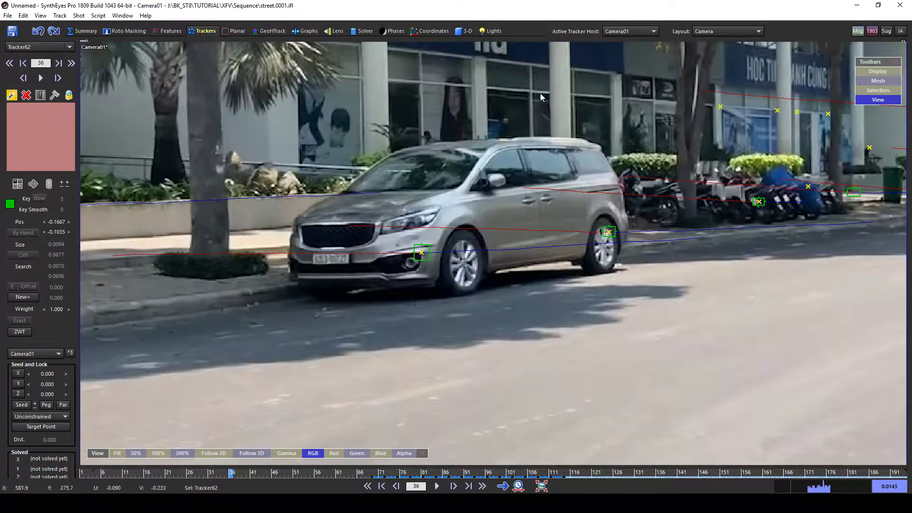
pyautogui.click(530, 89)
# - Track the window frame point above the van forward frame by frame to frame 62
pyautogui.scroll(-2, 540, 96)
pyautogui.press('d')
pyautogui.press('d')
pyautogui.press('d')
pyautogui.press('d')
pyautogui.press('d')
pyautogui.press('d')
pyautogui.press('d')
pyautogui.press('d')
pyautogui.press('d')
pyautogui.press('d')
pyautogui.press('d')
pyautogui.press('d')
pyautogui.press('d')
pyautogui.press('d')
pyautogui.press('d')
pyautogui.press('d')
pyautogui.press('d')
pyautogui.press('d')
pyautogui.press('d')
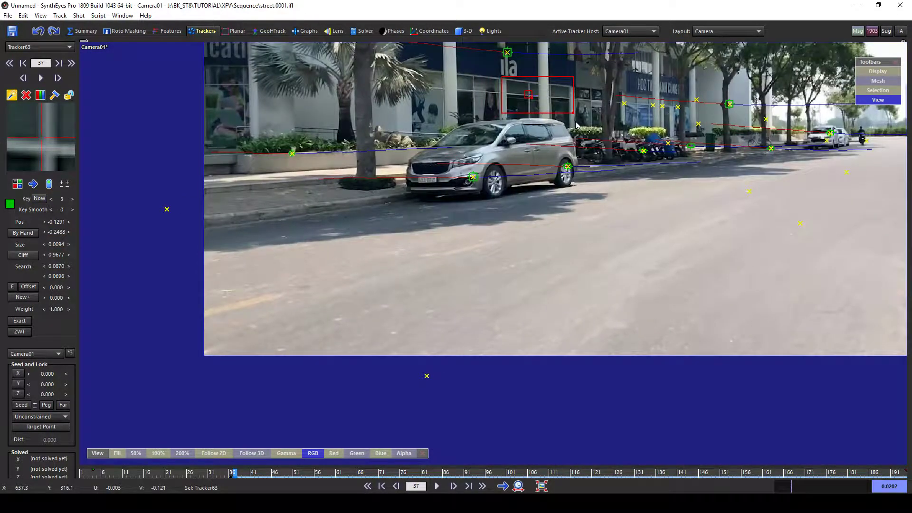
pyautogui.press('d')
pyautogui.press('d')
pyautogui.press('d')
pyautogui.press('d')
pyautogui.press('d')
pyautogui.press('d')
pyautogui.press('d')
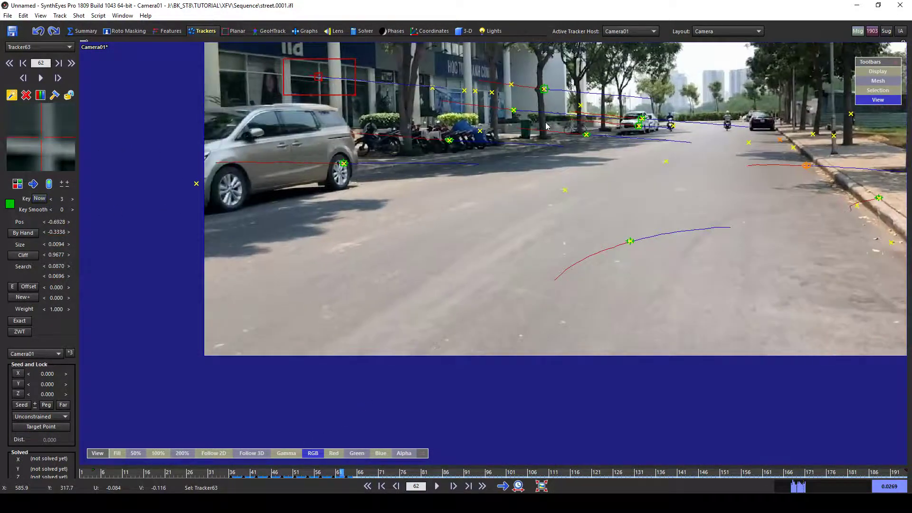
# - Truncate the window frame tracker's keys at frame 62 and lock the tracker
pyautogui.moveTo(316, 63); pyautogui.dragTo(318, 68, button='right')
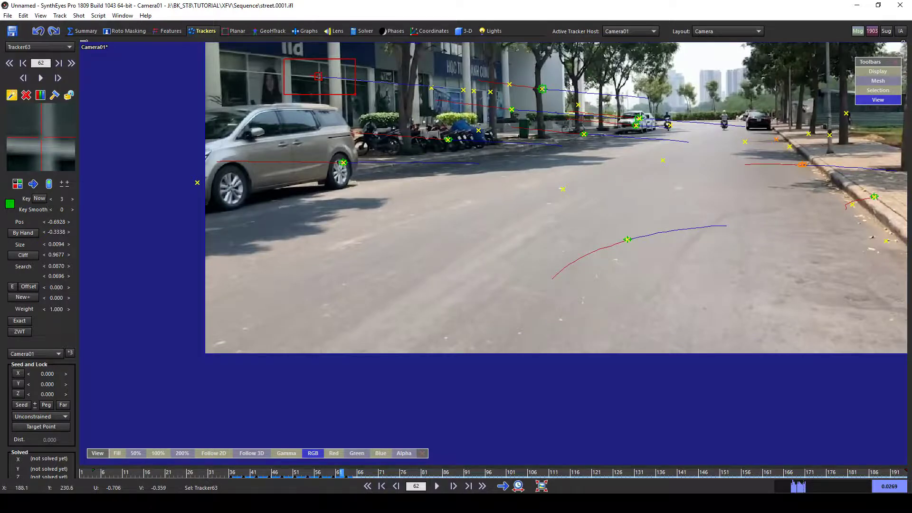
pyautogui.rightClick(315, 72)
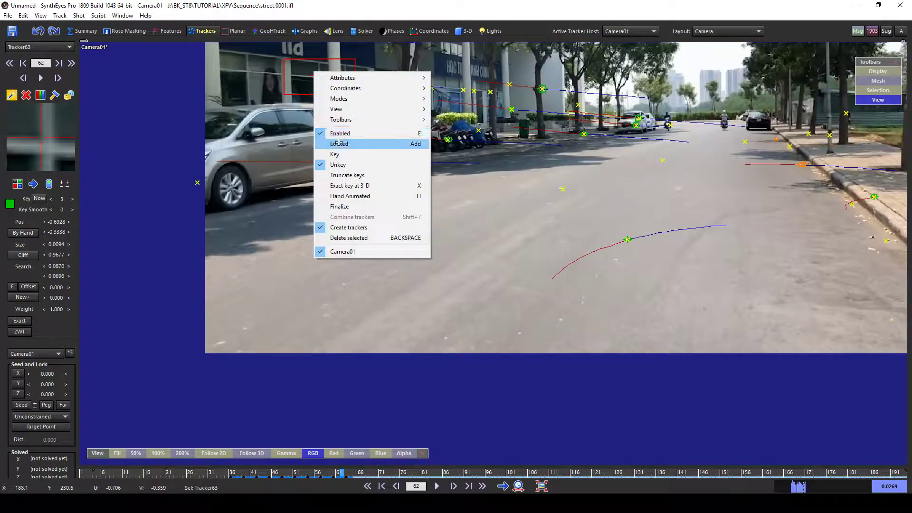
pyautogui.click(355, 176)
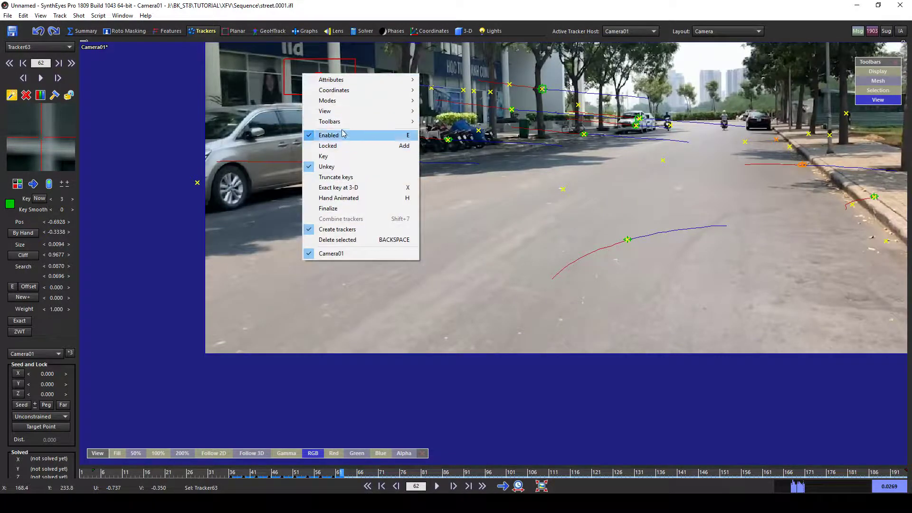
pyautogui.click(344, 146)
pyautogui.scroll(5, 532, 288)
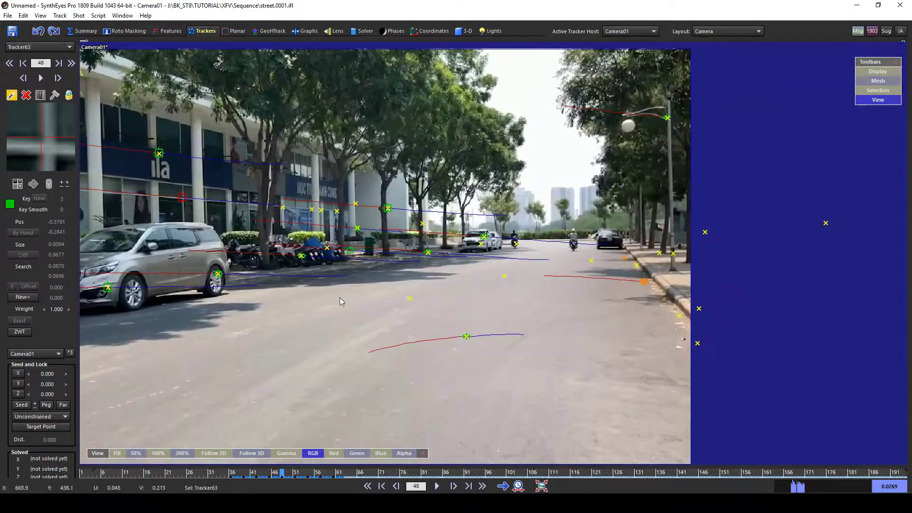
# - Place a new tracker at frame 39 on the upper-floor window corner beside the column past the ila sign
pyautogui.moveTo(340, 298); pyautogui.dragTo(438, 269, button='middle')
pyautogui.press('s')
pyautogui.press('s')
pyautogui.press('s')
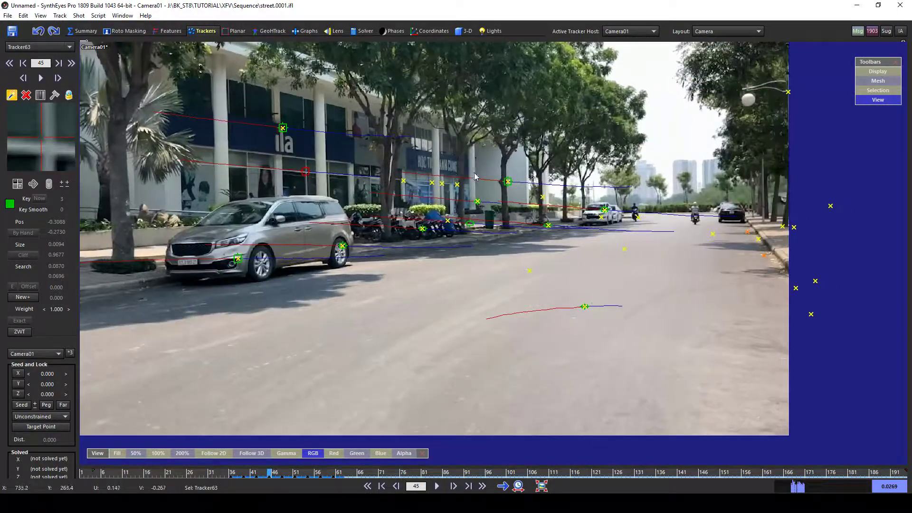
pyautogui.scroll(3, 429, 166)
pyautogui.scroll(-3, 429, 168)
pyautogui.press('s')
pyautogui.press('s')
pyautogui.press('s')
pyautogui.press('s')
pyautogui.press('s')
pyautogui.press('s')
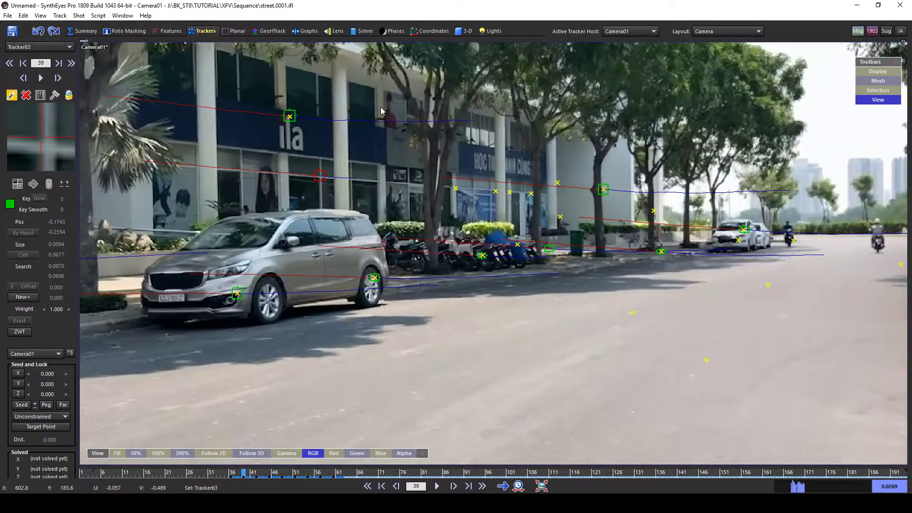
pyautogui.scroll(4, 372, 88)
pyautogui.click(371, 82)
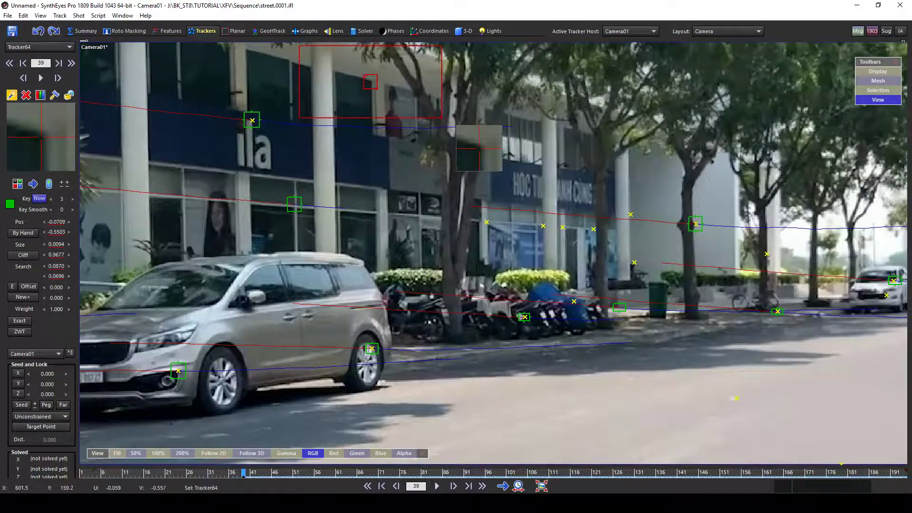
# - Track the upper-floor window corner forward frame by frame to frame 83
pyautogui.press('d')
pyautogui.scroll(-4, 478, 141)
pyautogui.press('d')
pyautogui.press('d')
pyautogui.press('d')
pyautogui.press('d')
pyautogui.press('d')
pyautogui.press('d')
pyautogui.press('d')
pyautogui.press('d')
pyautogui.press('d')
pyautogui.press('d')
pyautogui.press('d')
pyautogui.press('d')
pyautogui.press('d')
pyautogui.press('d')
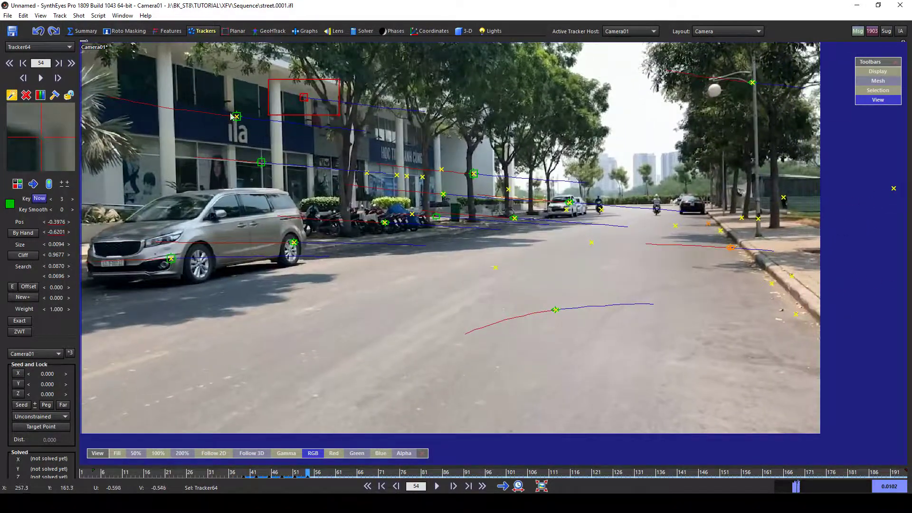
pyautogui.press('d')
pyautogui.press('d')
pyautogui.press('d')
pyautogui.press('d')
pyautogui.press('d')
pyautogui.press('d')
pyautogui.press('d')
pyautogui.press('d')
pyautogui.press('d')
pyautogui.press('d')
pyautogui.press('d')
pyautogui.press('d')
pyautogui.press('d')
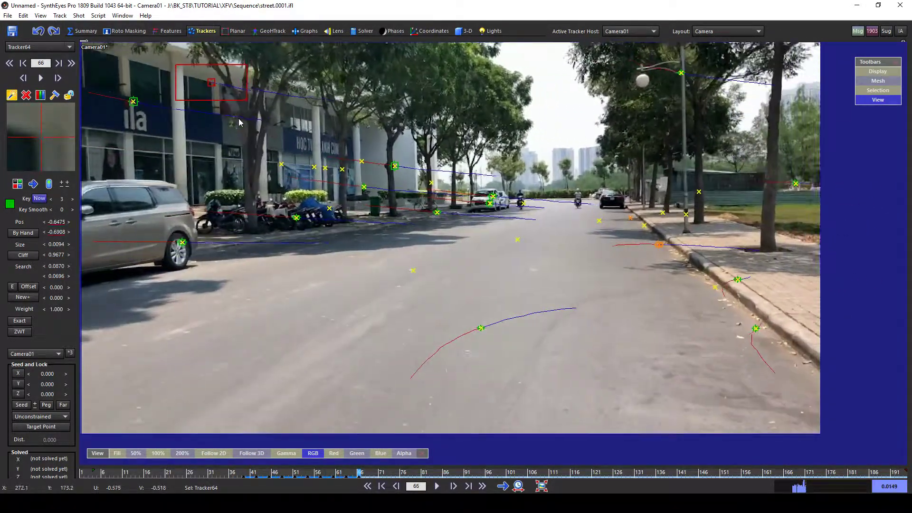
pyautogui.moveTo(190, 114); pyautogui.dragTo(457, 169, button='middle')
pyautogui.press('d')
pyautogui.press('d')
pyautogui.press('d')
pyautogui.press('d')
pyautogui.press('d')
pyautogui.press('d')
pyautogui.press('d')
pyautogui.press('d')
pyautogui.press('d')
pyautogui.press('d')
pyautogui.press('d')
pyautogui.press('d')
pyautogui.press('d')
pyautogui.press('d')
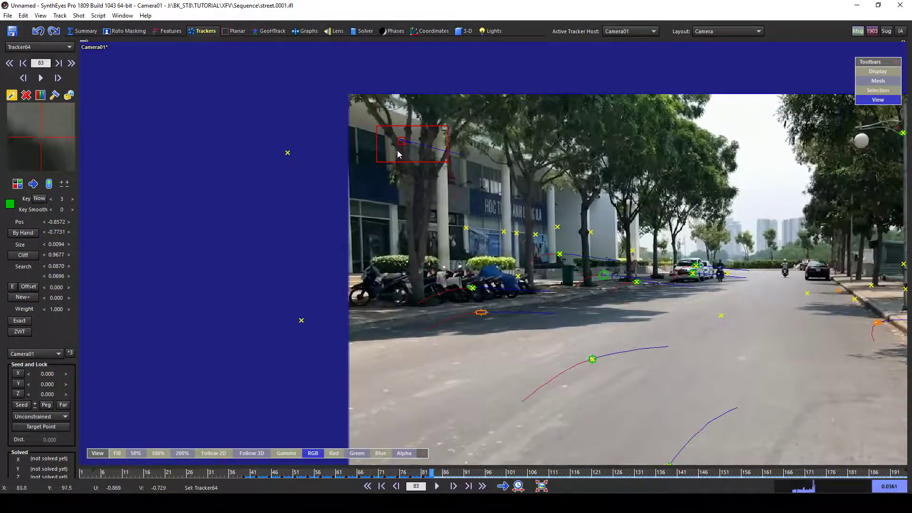
# - Go back to frame 75, truncate the upper window corner tracker's keys there and lock the tracker
pyautogui.press('s')
pyautogui.press('s')
pyautogui.press('s')
pyautogui.press('s')
pyautogui.press('s')
pyautogui.press('s')
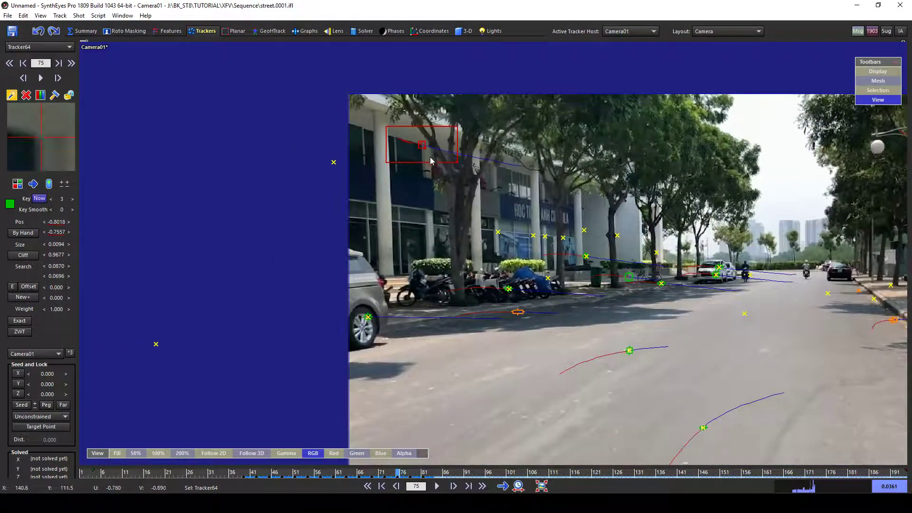
pyautogui.rightClick(426, 149)
pyautogui.click(478, 252)
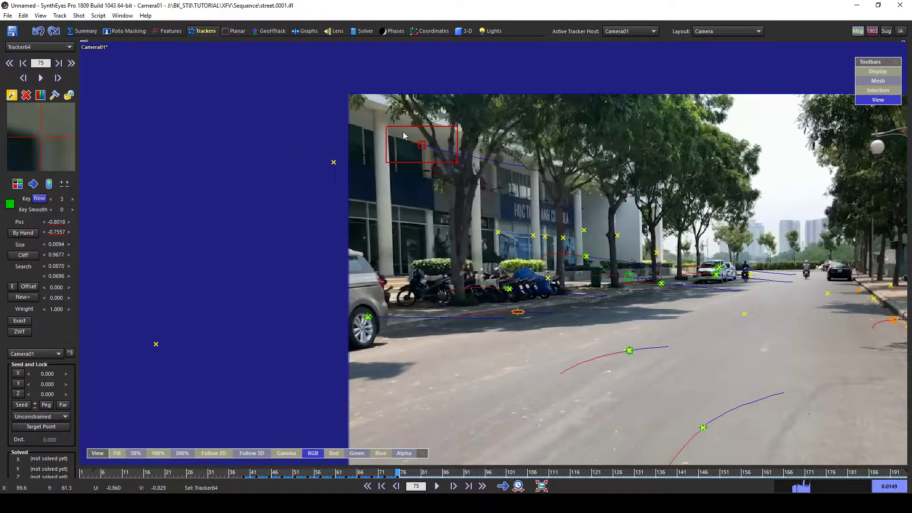
pyautogui.rightClick(411, 140)
pyautogui.click(446, 210)
pyautogui.moveTo(689, 293); pyautogui.dragTo(512, 250, button='middle')
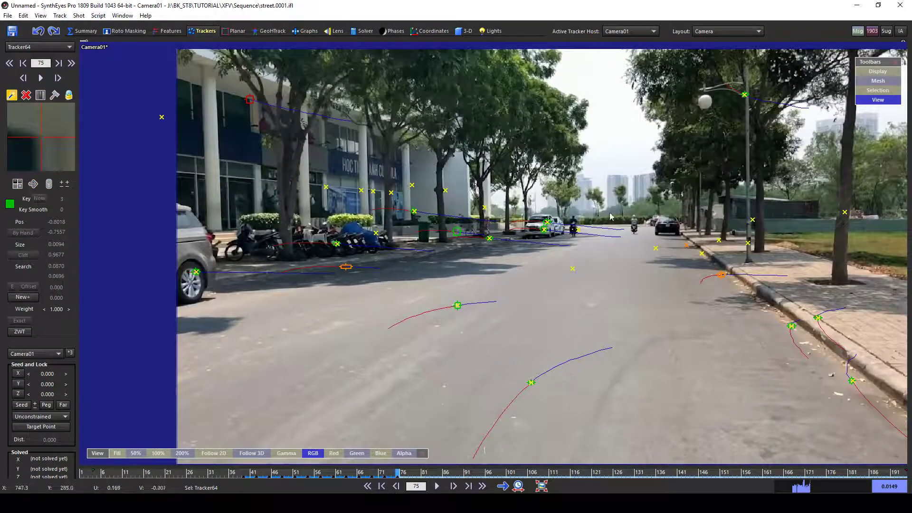
# - Place a new tracker at frame 94 on the small light mark at the curb edge between the bicycle and the white car
pyautogui.press('d')
pyautogui.press('d')
pyautogui.press('d')
pyautogui.press('d')
pyautogui.press('d')
pyautogui.press('d')
pyautogui.press('d')
pyautogui.press('d')
pyautogui.press('d')
pyautogui.press('d')
pyautogui.press('d')
pyautogui.press('d')
pyautogui.press('d')
pyautogui.press('d')
pyautogui.press('d')
pyautogui.press('d')
pyautogui.press('d')
pyautogui.press('d')
pyautogui.press('d')
pyautogui.press('d')
pyautogui.press('d')
pyautogui.press('d')
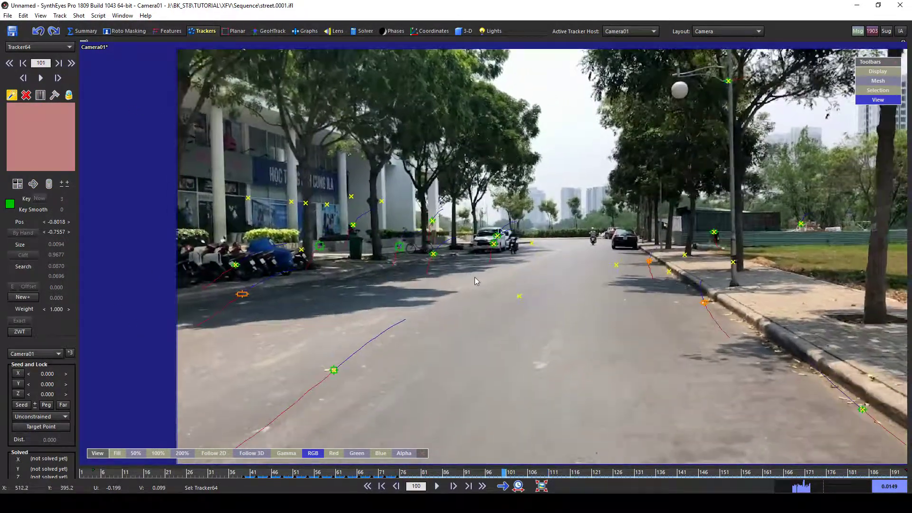
pyautogui.press('s')
pyautogui.press('s')
pyautogui.press('s')
pyautogui.press('s')
pyautogui.press('s')
pyautogui.press('s')
pyautogui.press('s')
pyautogui.scroll(3, 469, 256)
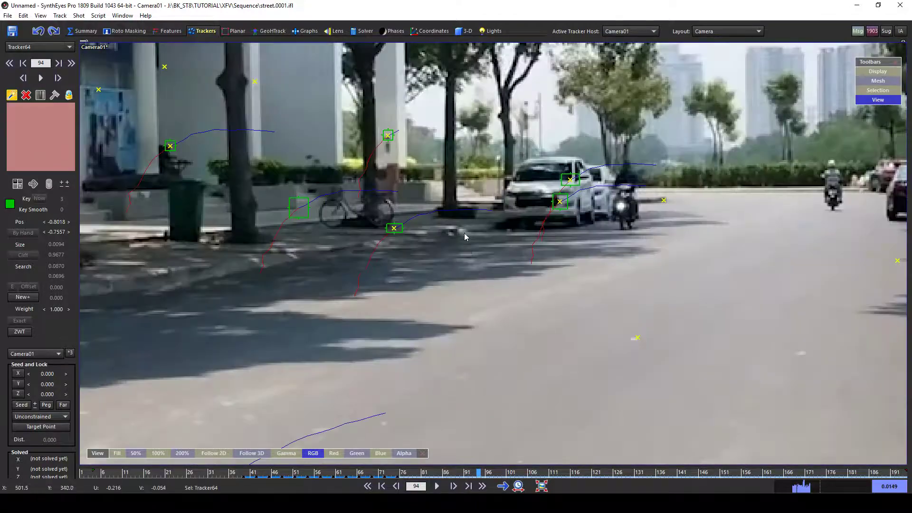
pyautogui.click(460, 230)
# - Track the light curb-edge mark forward frame by frame to frame 149
pyautogui.scroll(-3, 454, 231)
pyautogui.press('d')
pyautogui.press('d')
pyautogui.press('d')
pyautogui.press('d')
pyautogui.press('d')
pyautogui.press('d')
pyautogui.press('d')
pyautogui.press('d')
pyautogui.press('d')
pyautogui.press('d')
pyautogui.press('d')
pyautogui.press('d')
pyautogui.press('d')
pyautogui.press('d')
pyautogui.press('d')
pyautogui.press('d')
pyautogui.press('d')
pyautogui.press('d')
pyautogui.press('d')
pyautogui.press('d')
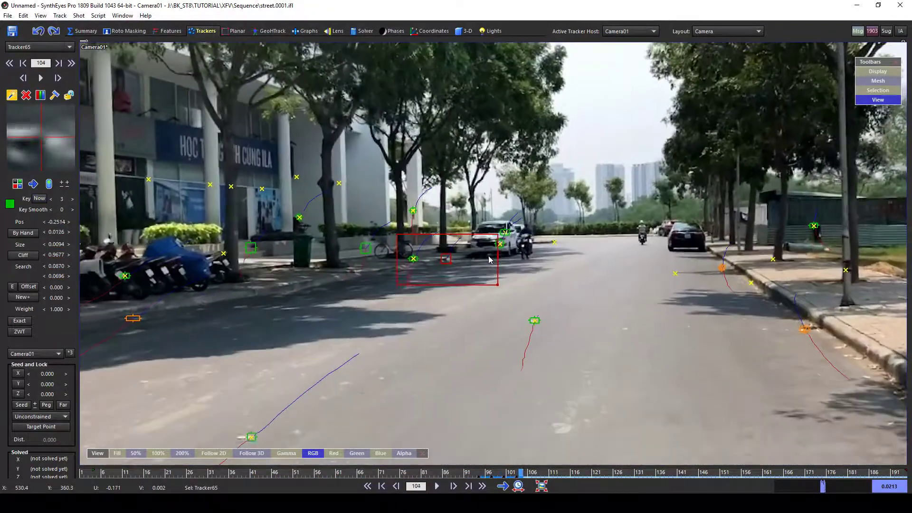
pyautogui.press('d')
pyautogui.press('d')
pyautogui.press('d')
pyautogui.press('d')
pyautogui.press('d')
pyautogui.press('d')
pyautogui.press('d')
pyautogui.press('d')
pyautogui.press('d')
pyautogui.press('d')
pyautogui.press('d')
pyautogui.press('d')
pyautogui.press('d')
pyautogui.press('d')
pyautogui.press('d')
pyautogui.press('d')
pyautogui.press('d')
pyautogui.press('d')
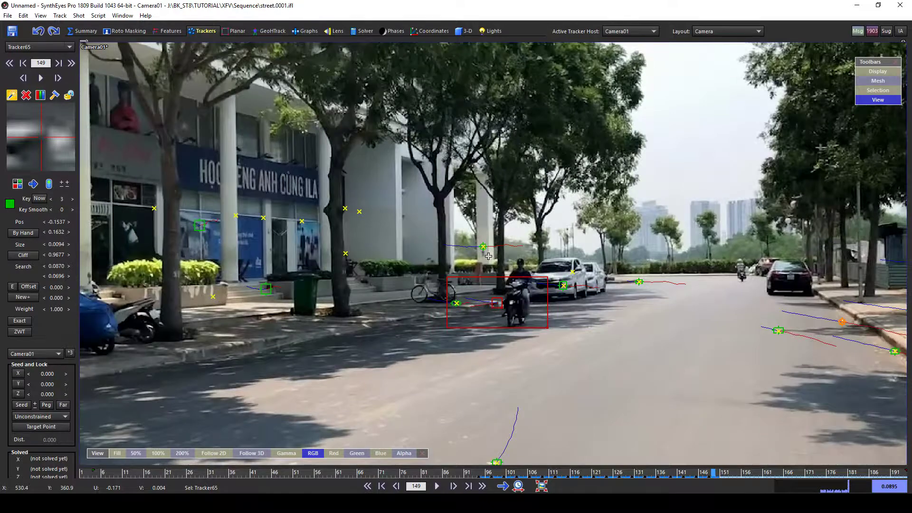
# - Truncate the curb-edge mark tracker's keys at frame 148 and lock the tracker
pyautogui.rightClick(488, 257)
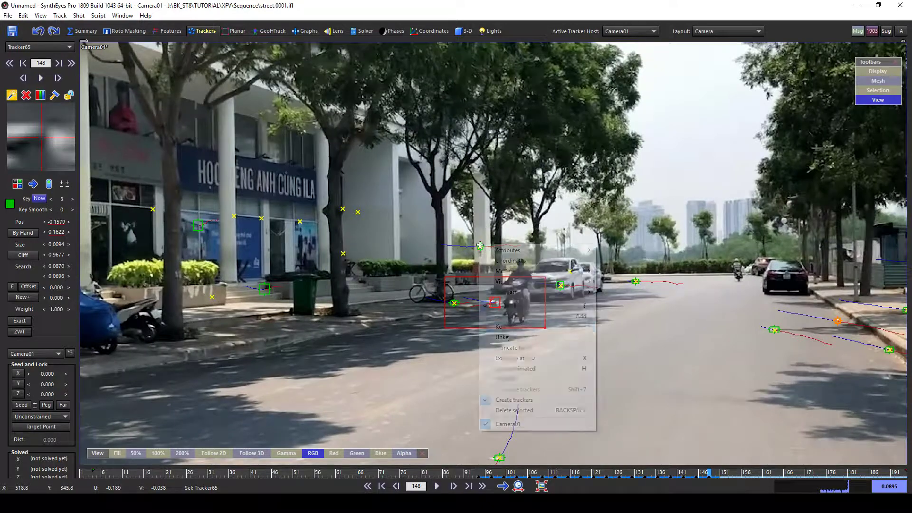
pyautogui.click(507, 336)
pyautogui.press('s')
pyautogui.rightClick(506, 312)
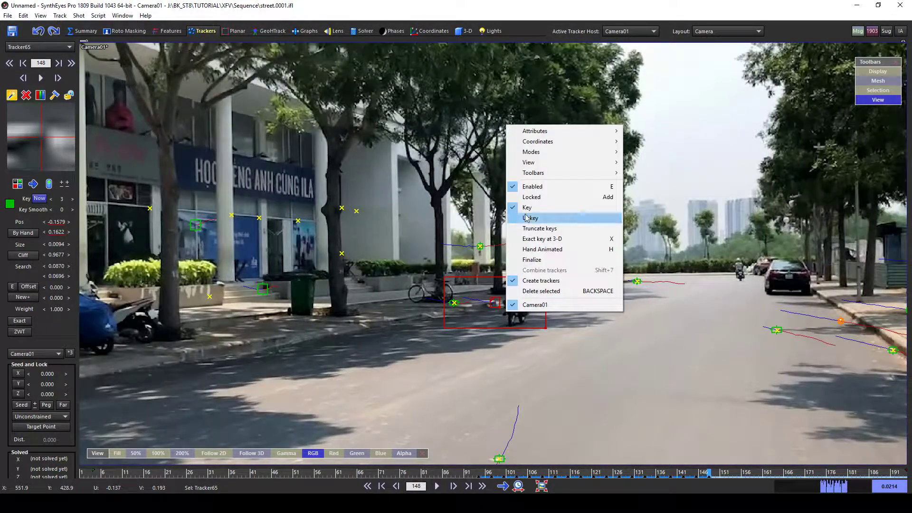
pyautogui.click(547, 197)
# - Go back to frame 99 and place a new tracker on the base of the low planter between the bicycle and the next tree
pyautogui.press('s')
pyautogui.press('s')
pyautogui.press('s')
pyautogui.press('s')
pyautogui.press('s')
pyautogui.press('s')
pyautogui.press('s')
pyautogui.press('s')
pyautogui.press('s')
pyautogui.press('s')
pyautogui.press('s')
pyautogui.press('s')
pyautogui.press('s')
pyautogui.press('s')
pyautogui.press('s')
pyautogui.press('s')
pyautogui.press('s')
pyautogui.press('s')
pyautogui.press('s')
pyautogui.press('s')
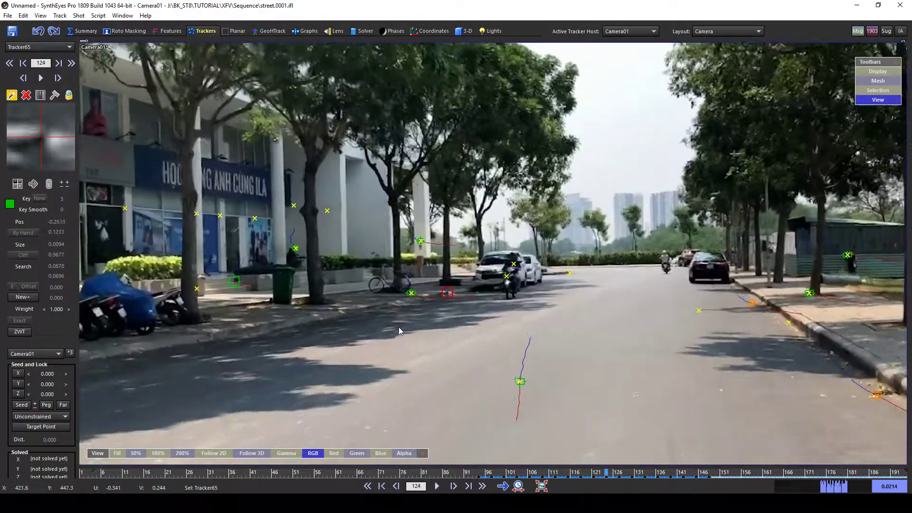
pyautogui.press('s')
pyautogui.press('s')
pyautogui.press('s')
pyautogui.press('s')
pyautogui.press('s')
pyautogui.press('s')
pyautogui.press('s')
pyautogui.press('s')
pyautogui.press('s')
pyautogui.press('s')
pyautogui.press('s')
pyautogui.press('s')
pyautogui.press('s')
pyautogui.press('s')
pyautogui.press('s')
pyautogui.press('s')
pyautogui.press('s')
pyautogui.press('s')
pyautogui.press('s')
pyautogui.press('s')
pyautogui.scroll(8, 452, 223)
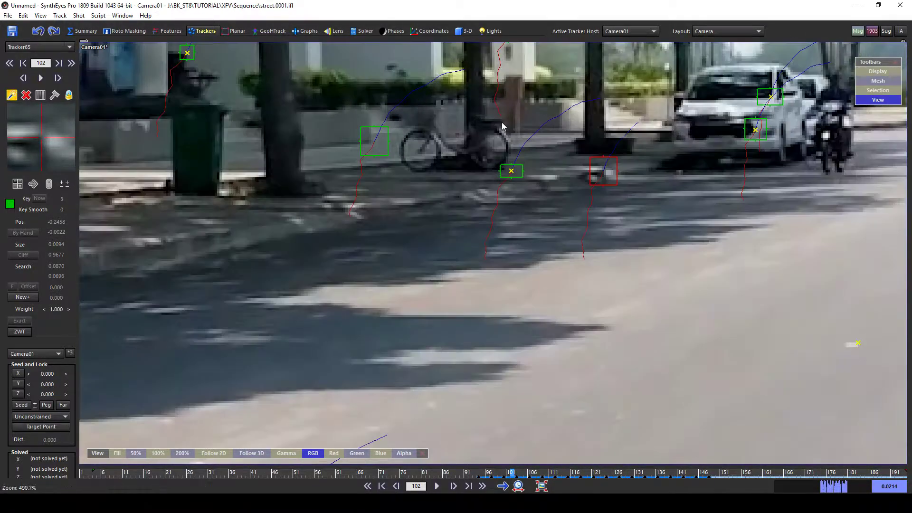
pyautogui.scroll(-3, 490, 135)
pyautogui.moveTo(492, 137); pyautogui.dragTo(520, 198, button='middle')
pyautogui.press('s')
pyautogui.press('s')
pyautogui.press('s')
pyautogui.press('s')
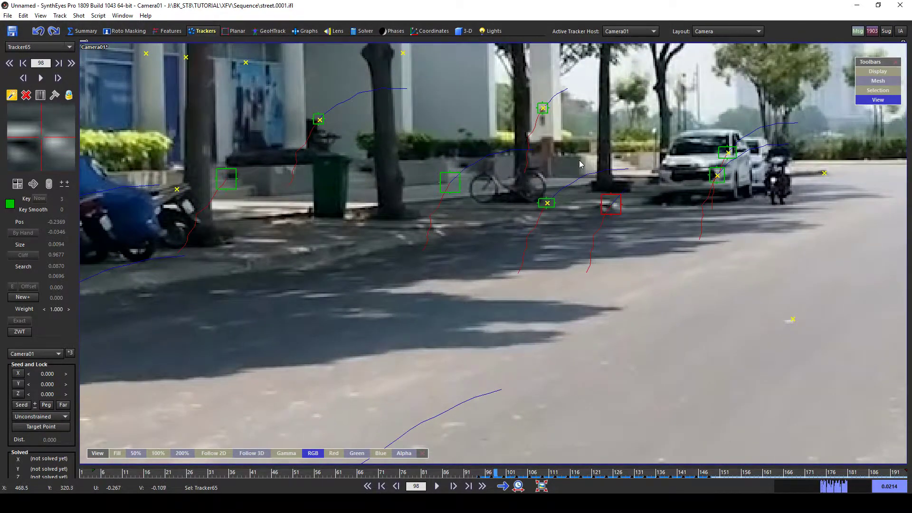
pyautogui.press('d')
pyautogui.click(577, 180)
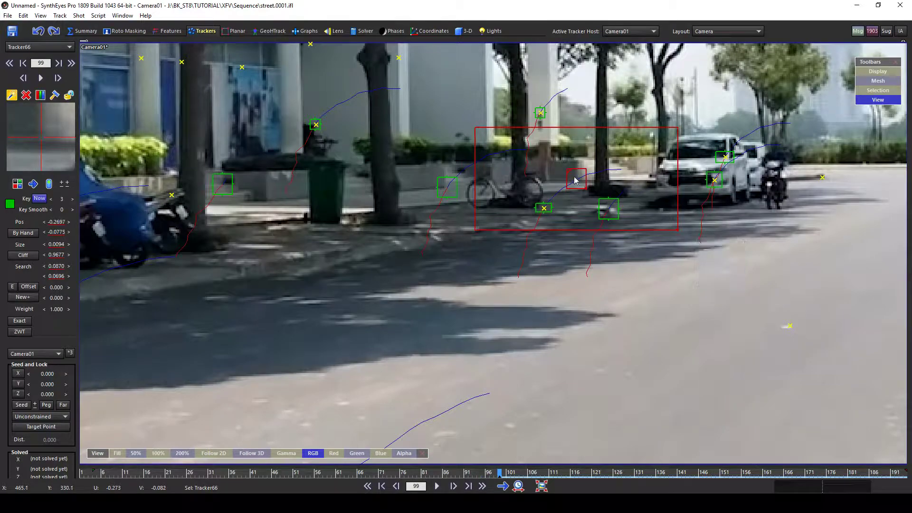
# - Track the planter base point forward frame by frame to frame 136
pyautogui.scroll(-4, 583, 183)
pyautogui.press('d')
pyautogui.press('d')
pyautogui.press('d')
pyautogui.press('d')
pyautogui.press('d')
pyautogui.press('d')
pyautogui.press('d')
pyautogui.press('d')
pyautogui.press('d')
pyautogui.press('d')
pyautogui.press('d')
pyautogui.press('d')
pyautogui.press('d')
pyautogui.press('d')
pyautogui.press('d')
pyautogui.press('d')
pyautogui.press('d')
pyautogui.press('d')
pyautogui.press('d')
pyautogui.press('d')
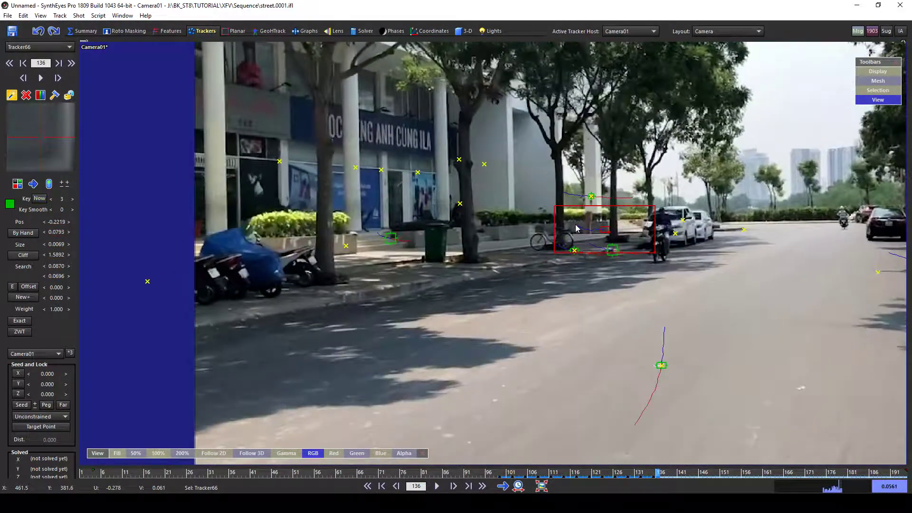
# - Go back to frame 122, truncate the planter base tracker's keys there and lock the tracker
pyautogui.press('s')
pyautogui.press('s')
pyautogui.press('s')
pyautogui.press('s')
pyautogui.press('s')
pyautogui.press('s')
pyautogui.press('s')
pyautogui.press('s')
pyautogui.press('s')
pyautogui.press('s')
pyautogui.press('s')
pyautogui.press('s')
pyautogui.press('s')
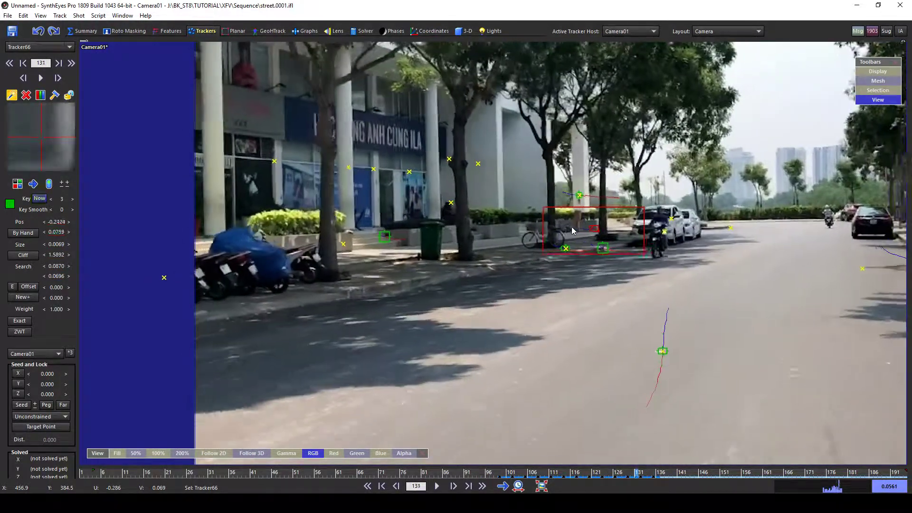
pyautogui.press('s')
pyautogui.rightClick(585, 209)
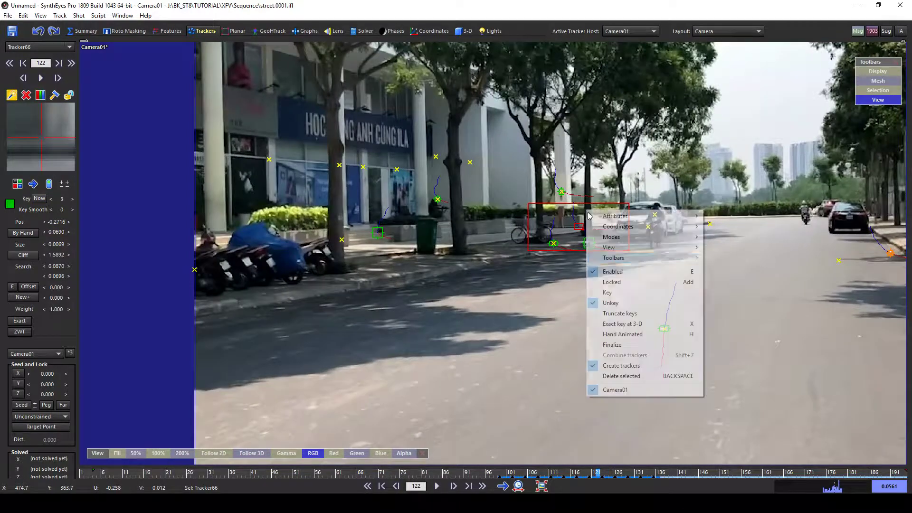
pyautogui.click(618, 314)
pyautogui.rightClick(577, 229)
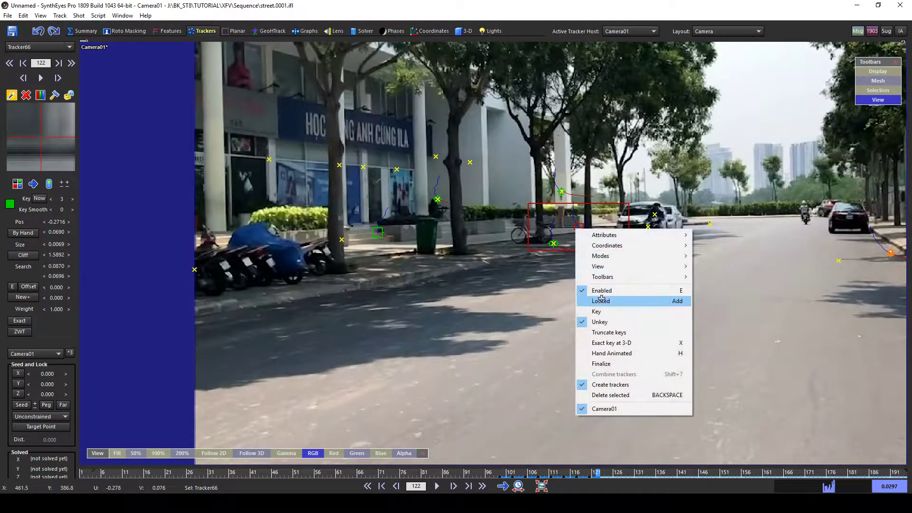
pyautogui.click(617, 299)
# - Step back from frame 122 to frame 103 to check the path of the locked planter base tracker
pyautogui.press('s')
pyautogui.press('s')
pyautogui.press('s')
pyautogui.press('s')
pyautogui.press('s')
pyautogui.press('s')
pyautogui.press('s')
pyautogui.press('s')
pyautogui.press('s')
pyautogui.press('s')
pyautogui.press('s')
pyautogui.press('s')
pyautogui.press('s')
pyautogui.press('s')
pyautogui.press('s')
pyautogui.press('s')
pyautogui.press('s')
pyautogui.press('s')
pyautogui.press('s')
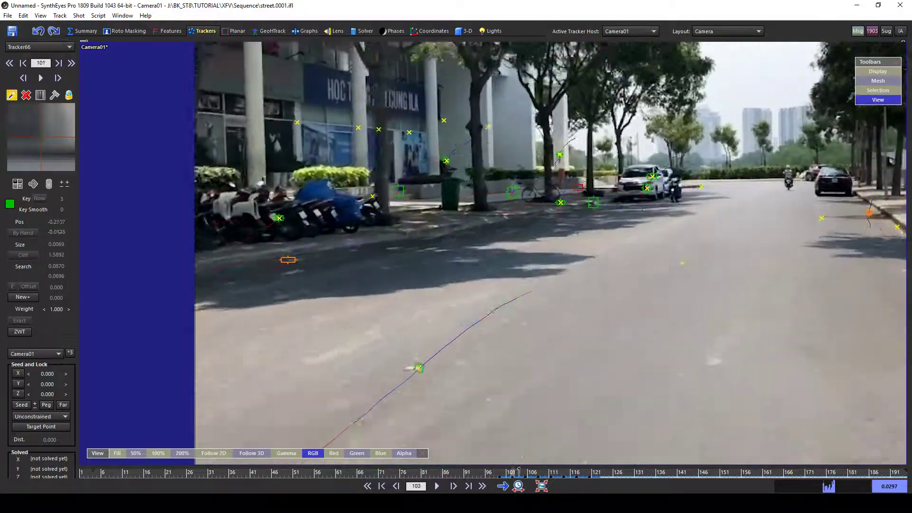
# - Move to frame 115, re-solve the camera with the added trackers and accept the solution
pyautogui.moveTo(519, 471); pyautogui.dragTo(568, 468)
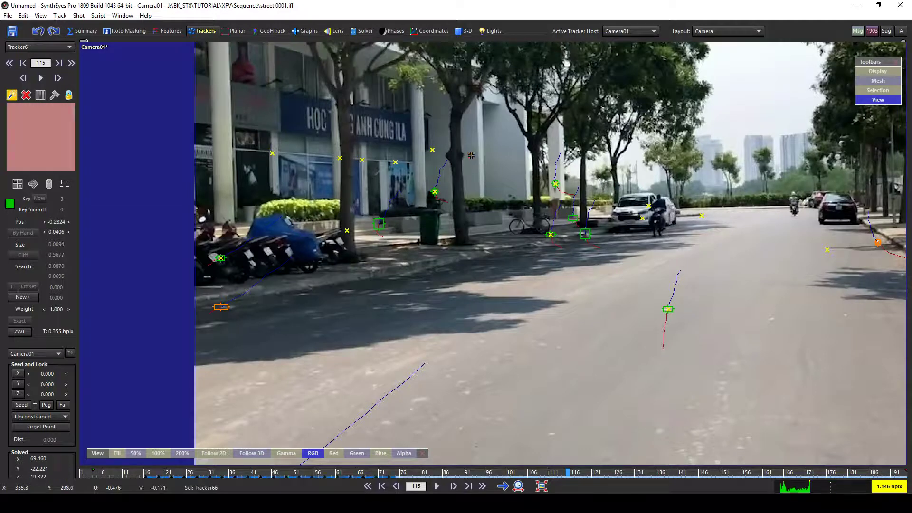
pyautogui.scroll(-3, 467, 155)
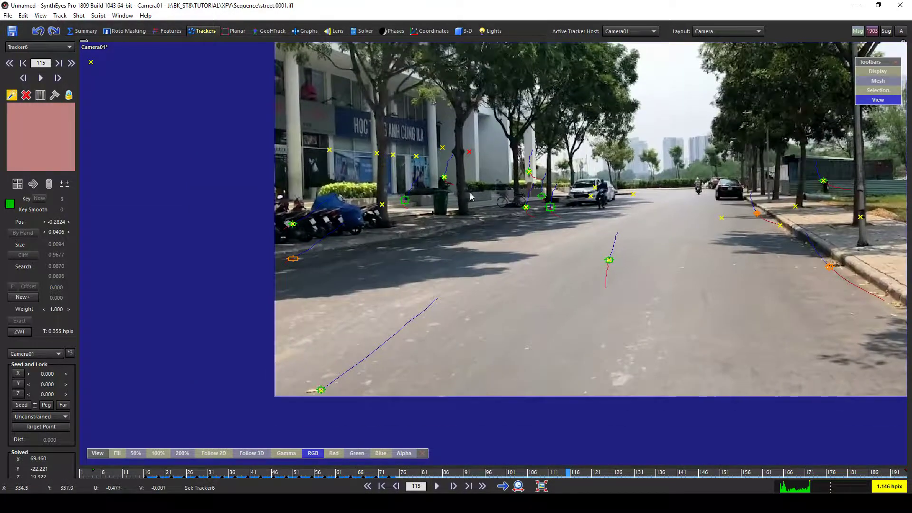
pyautogui.press('F9')
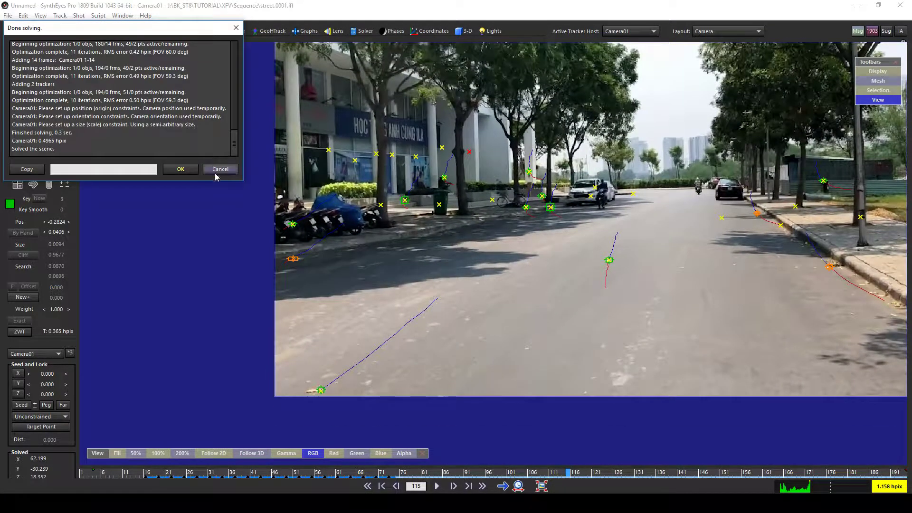
pyautogui.click(181, 169)
# - Go back to frame 73 and place a new tracker on the dark bump at the trunk's left edge against the grey wall
pyautogui.scroll(2, 473, 160)
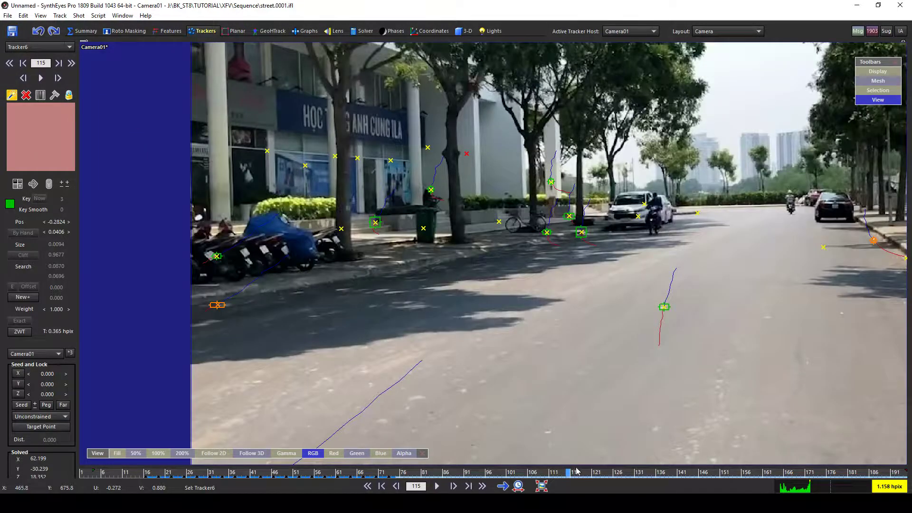
pyautogui.moveTo(575, 472); pyautogui.dragTo(444, 456)
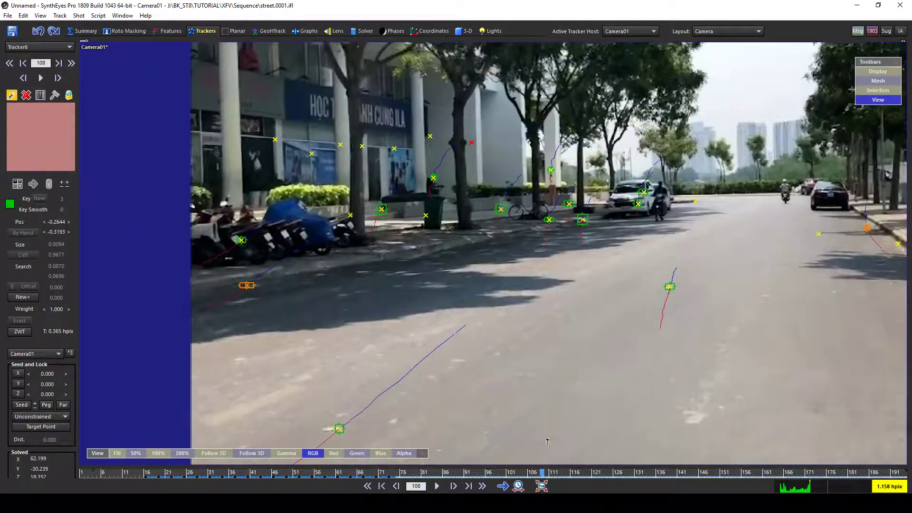
pyautogui.moveTo(548, 443); pyautogui.dragTo(462, 455)
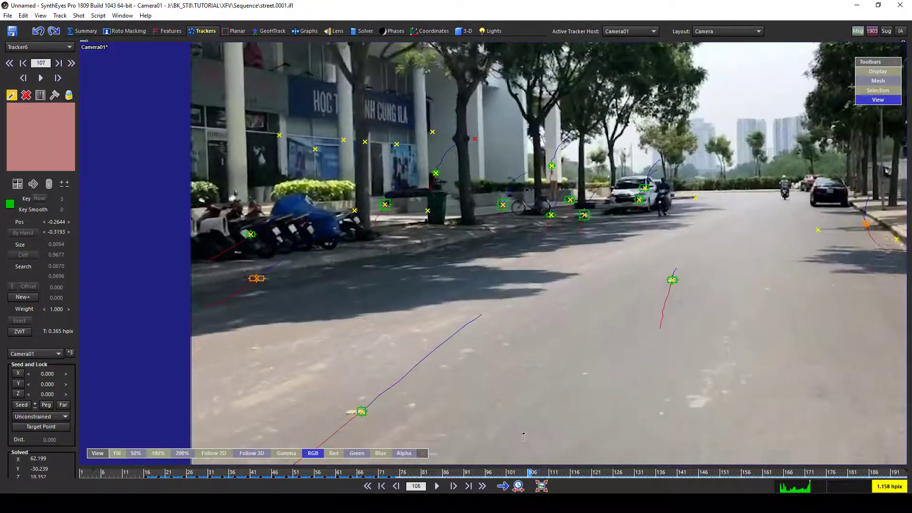
pyautogui.moveTo(524, 436); pyautogui.dragTo(420, 443)
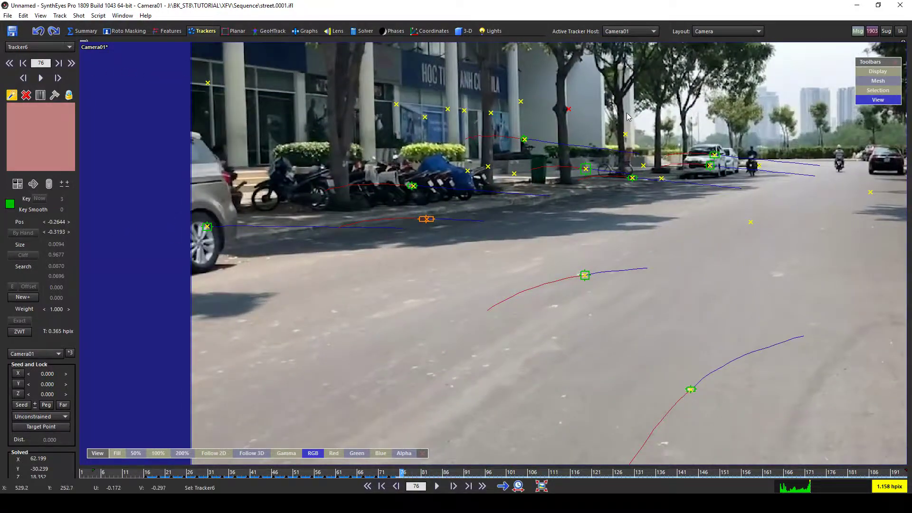
pyautogui.scroll(3, 600, 105)
pyautogui.press('s')
pyautogui.press('s')
pyautogui.press('s')
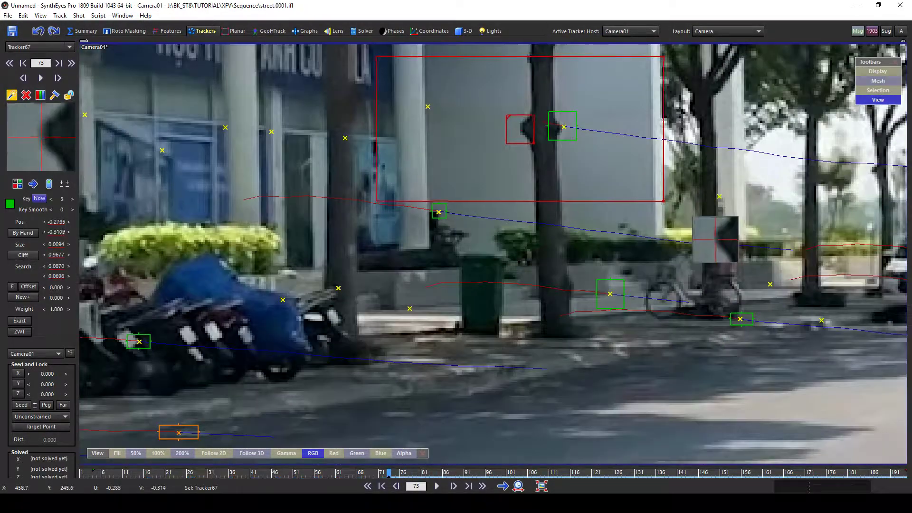
# - Track the dark bump beside the trunk forward frame by frame from frame 73 to frame 117
pyautogui.scroll(-3, 483, 186)
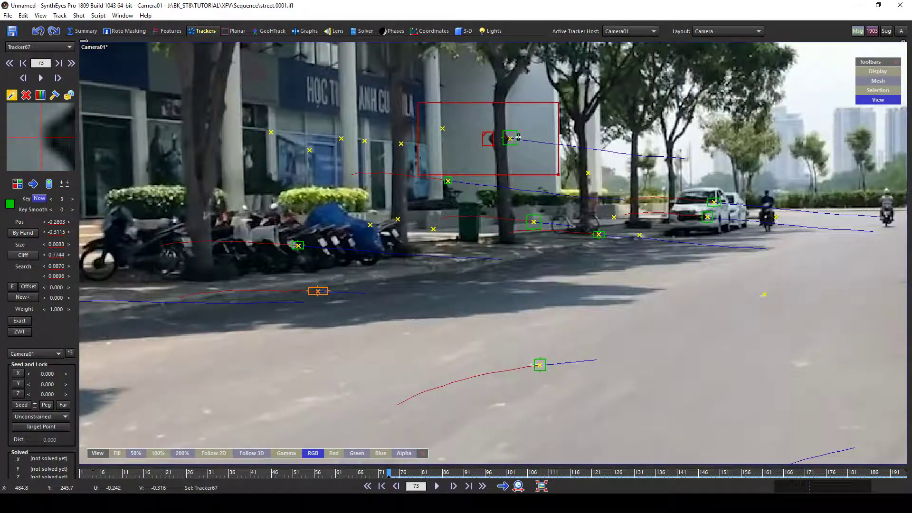
pyautogui.press('d')
pyautogui.press('d')
pyautogui.press('d')
pyautogui.press('d')
pyautogui.press('d')
pyautogui.press('d')
pyautogui.press('d')
pyautogui.press('d')
pyautogui.press('d')
pyautogui.press('d')
pyautogui.press('d')
pyautogui.press('d')
pyautogui.press('d')
pyautogui.press('d')
pyautogui.press('d')
pyautogui.press('d')
pyautogui.press('d')
pyautogui.press('d')
pyautogui.press('d')
pyautogui.press('d')
pyautogui.scroll(-1, 465, 216)
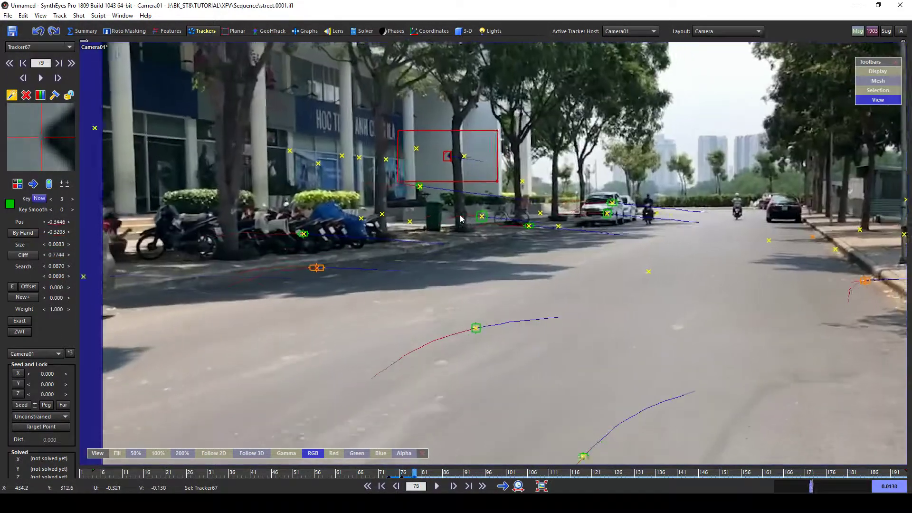
pyautogui.press('d')
pyautogui.press('d')
pyautogui.press('d')
pyautogui.press('d')
pyautogui.press('d')
pyautogui.press('d')
pyautogui.press('d')
pyautogui.press('d')
pyautogui.press('d')
pyautogui.press('d')
pyautogui.press('d')
pyautogui.press('d')
pyautogui.press('d')
pyautogui.press('d')
pyautogui.press('d')
pyautogui.press('d')
pyautogui.press('d')
pyautogui.press('d')
pyautogui.press('d')
pyautogui.press('d')
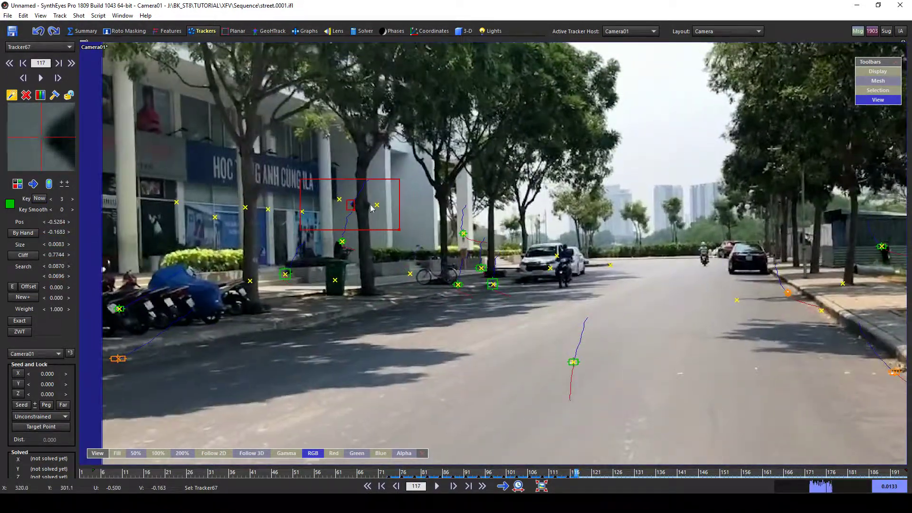
# - Truncate the trunk bump tracker's keys at frame 122 and lock the tracker
pyautogui.press('a')
pyautogui.press('a')
pyautogui.press('a')
pyautogui.press('a')
pyautogui.press('a')
pyautogui.press('a')
pyautogui.press('a')
pyautogui.press('a')
pyautogui.press('a')
pyautogui.press('a')
pyautogui.press('a')
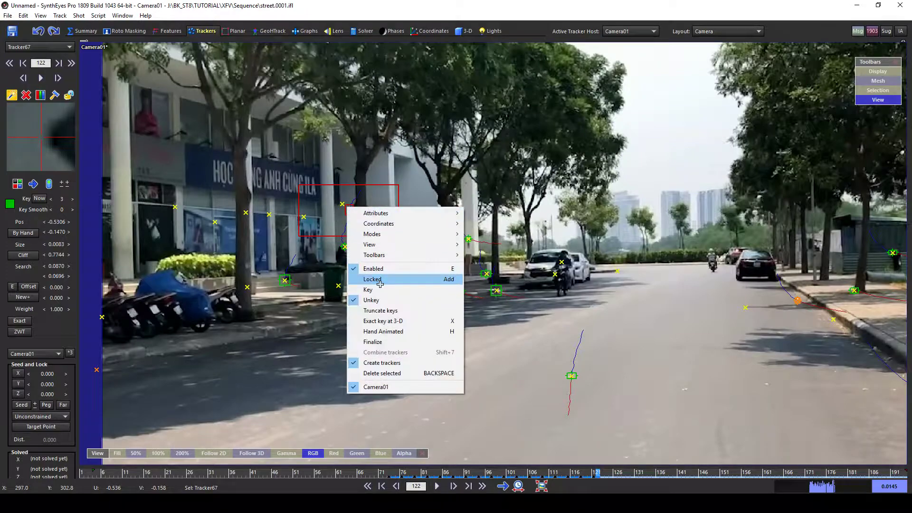
# - Step back from frame 122 to frame 93 to check the path of the locked trunk bump tracker
pyautogui.press('a')
pyautogui.press('a')
pyautogui.press('a')
pyautogui.press('a')
pyautogui.press('a')
pyautogui.press('a')
pyautogui.press('a')
pyautogui.press('a')
pyautogui.press('a')
pyautogui.press('a')
pyautogui.press('a')
pyautogui.press('a')
pyautogui.press('a')
pyautogui.press('a')
pyautogui.press('a')
pyautogui.press('a')
pyautogui.press('a')
pyautogui.press('a')
pyautogui.press('a')
pyautogui.press('a')
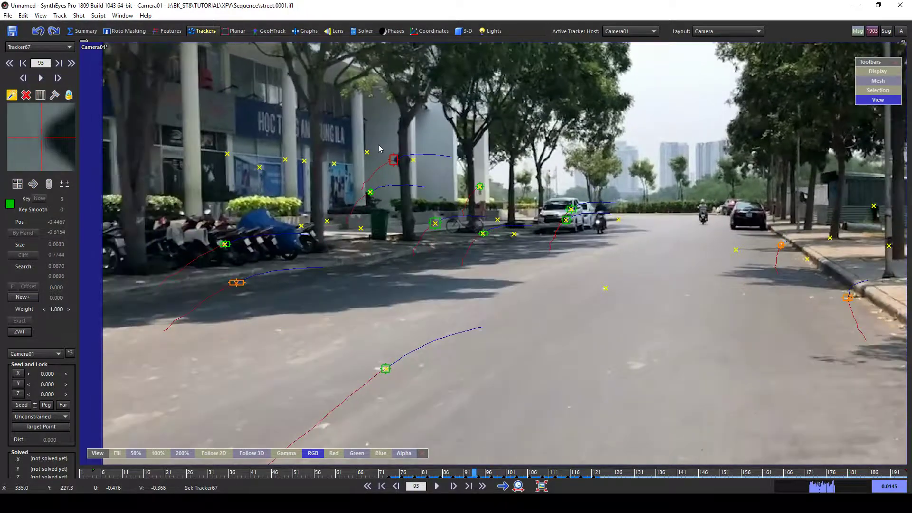
# - Try to track a new point higher on the same trunk's left edge from frame 87 to frame 90
pyautogui.press('a')
pyautogui.press('a')
pyautogui.press('a')
pyautogui.press('a')
pyautogui.press('a')
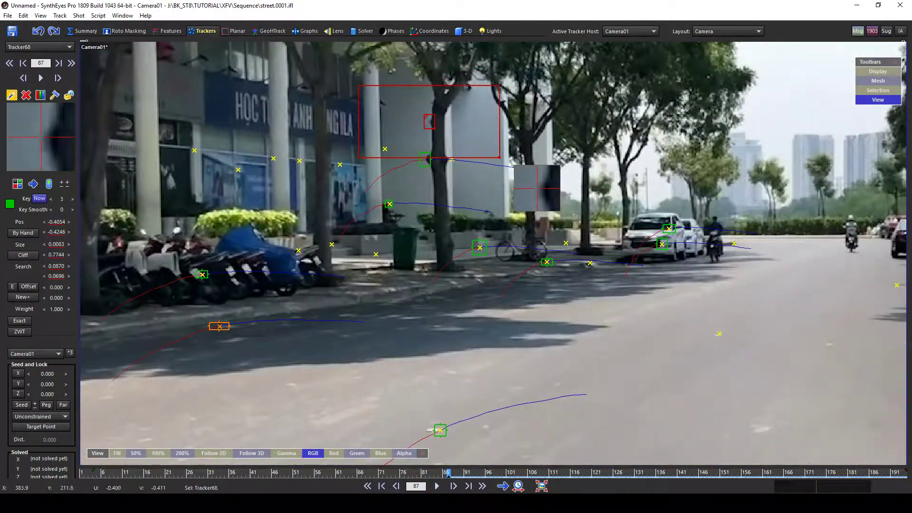
pyautogui.press('s')
pyautogui.press('s')
pyautogui.press('s')
pyautogui.click(433, 137)
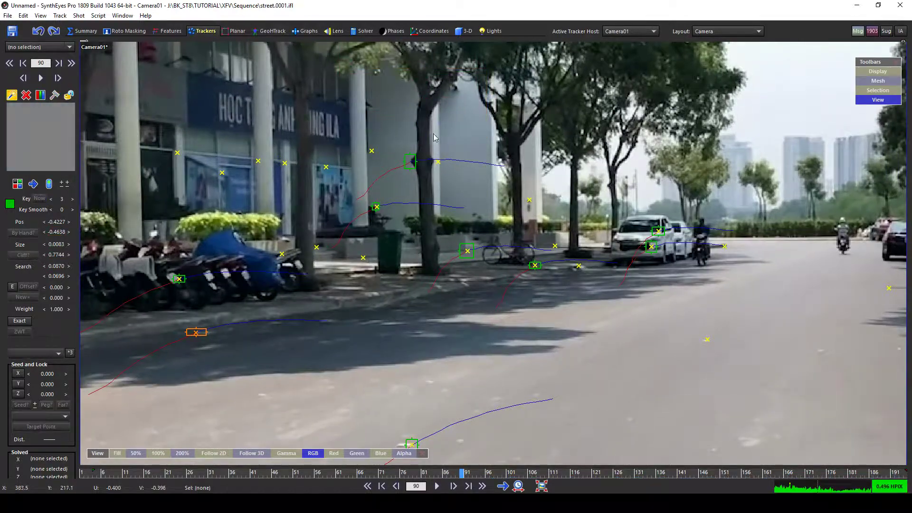
# - Go back to frame 76 and place a new tracker on the hedge edge just above the green bin, against the grey wall
pyautogui.press('a')
pyautogui.press('a')
pyautogui.press('a')
pyautogui.press('a')
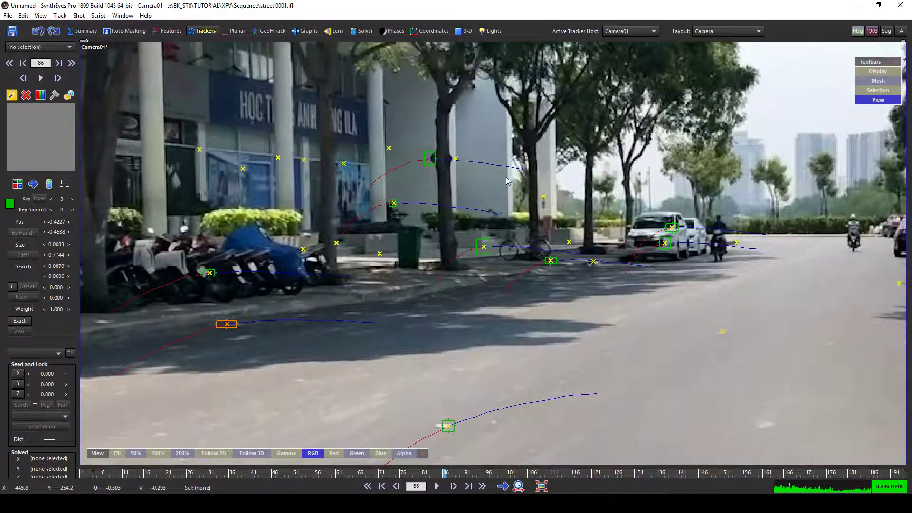
pyautogui.press('a')
pyautogui.press('a')
pyautogui.press('a')
pyautogui.press('a')
pyautogui.press('a')
pyautogui.press('a')
pyautogui.press('a')
pyautogui.press('a')
pyautogui.press('a')
pyautogui.press('a')
pyautogui.click(488, 221)
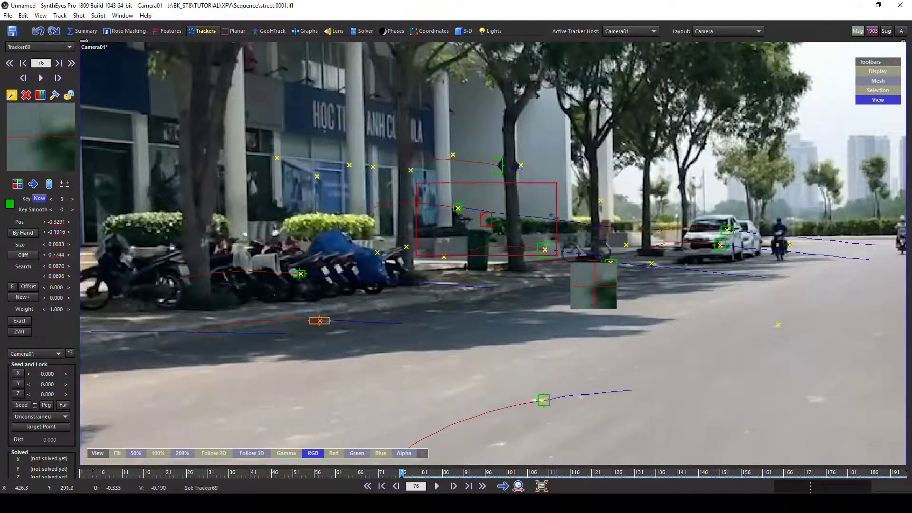
# - Track the hedge edge tracker forward from frame 76 to frame 107 and lock it
pyautogui.press('s')
pyautogui.press('s')
pyautogui.press('s')
pyautogui.press('s')
pyautogui.press('s')
pyautogui.press('s')
pyautogui.press('s')
pyautogui.press('s')
pyautogui.press('s')
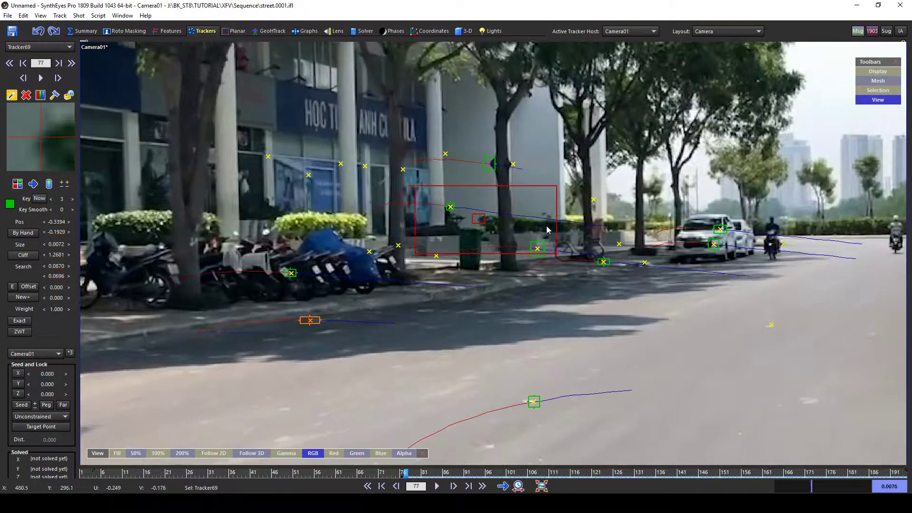
pyautogui.press('s')
pyautogui.press('s')
pyautogui.press('s')
pyautogui.press('s')
pyautogui.press('s')
pyautogui.press('s')
pyautogui.press('s')
pyautogui.press('s')
pyautogui.press('s')
pyautogui.press('s')
pyautogui.press('s')
pyautogui.press('s')
pyautogui.press('s')
pyautogui.press('s')
pyautogui.press('s')
pyautogui.press('s')
pyautogui.press('s')
pyautogui.press('s')
pyautogui.press('s')
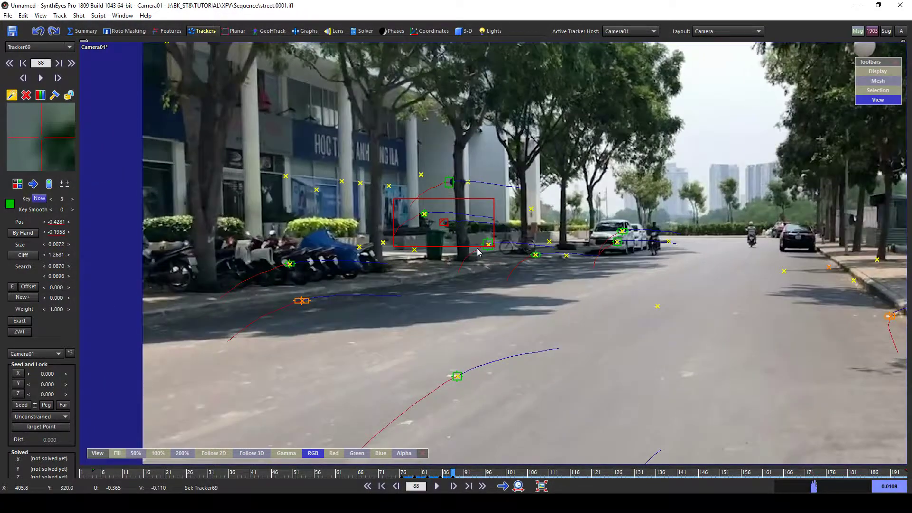
pyautogui.press('s')
pyautogui.press('s')
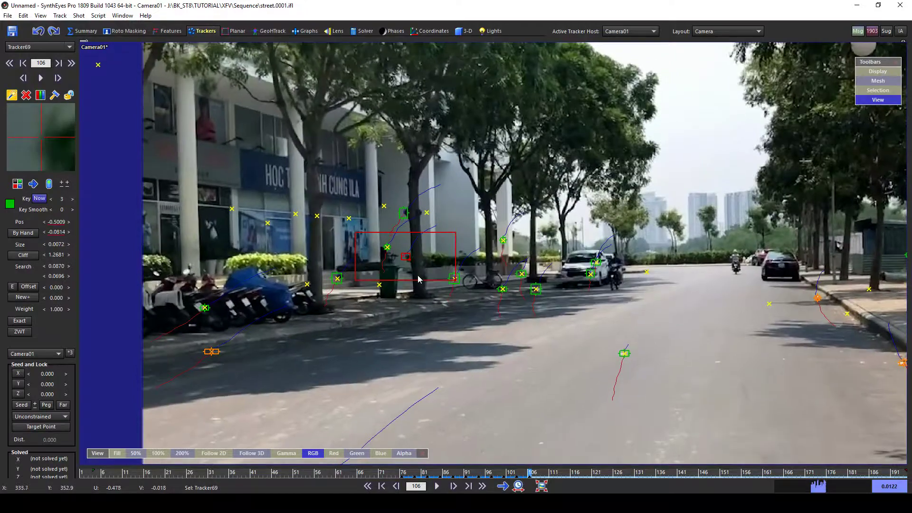
pyautogui.rightClick(414, 274)
pyautogui.click(442, 321)
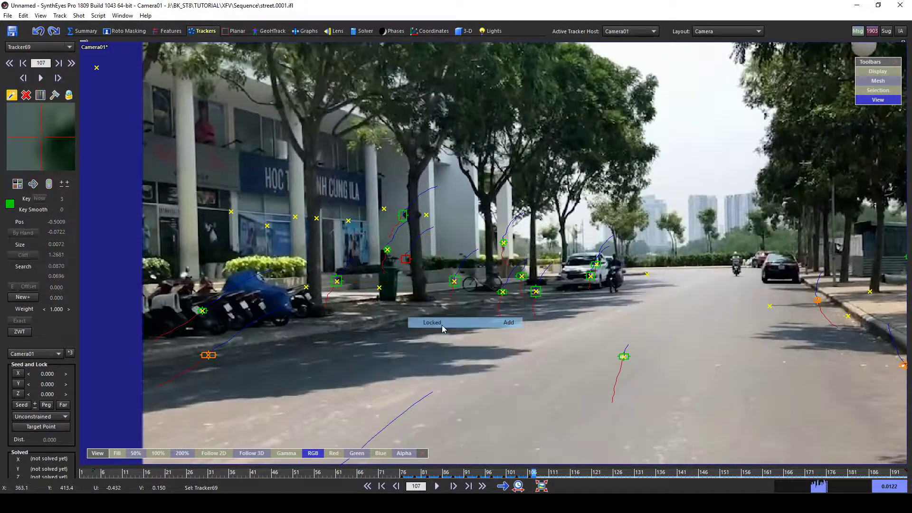
# - Step back from frame 107 to frame 73 to review the locked trackers over the whole image
pyautogui.press('s')
pyautogui.press('s')
pyautogui.press('s')
pyautogui.press('s')
pyautogui.press('s')
pyautogui.press('s')
pyautogui.press('s')
pyautogui.press('s')
pyautogui.press('s')
pyautogui.press('s')
pyautogui.press('s')
pyautogui.press('s')
pyautogui.press('s')
pyautogui.press('s')
pyautogui.press('s')
pyautogui.press('s')
pyautogui.press('s')
pyautogui.press('s')
pyautogui.press('s')
pyautogui.press('s')
pyautogui.moveTo(631, 343); pyautogui.dragTo(561, 233, button='middle')
pyautogui.scroll(-4, 468, 254)
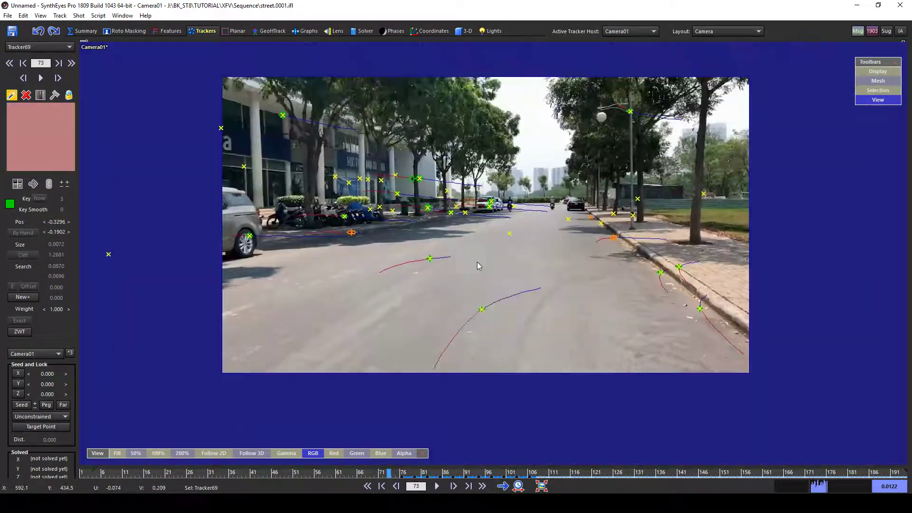
# - Re-solve the camera with the hedge edge tracker included and accept the solver output
pyautogui.scroll(4, 522, 166)
pyautogui.press('g')
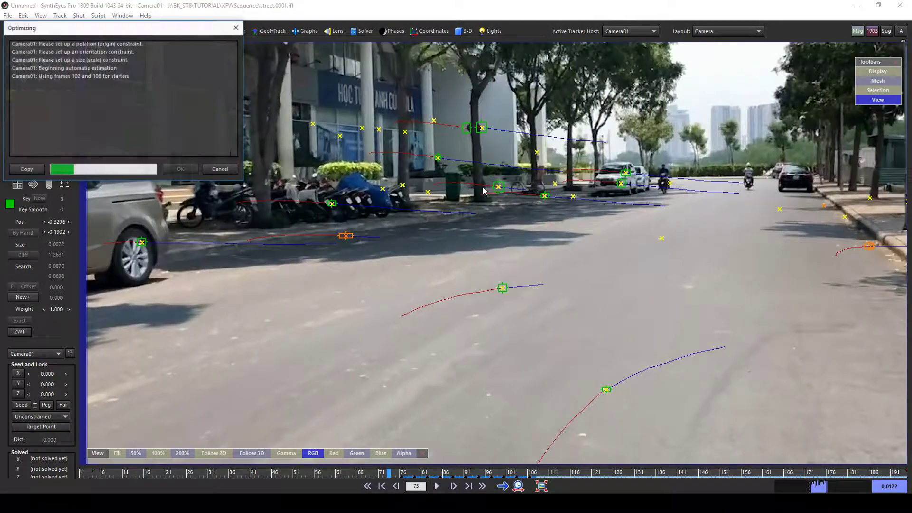
pyautogui.click(181, 170)
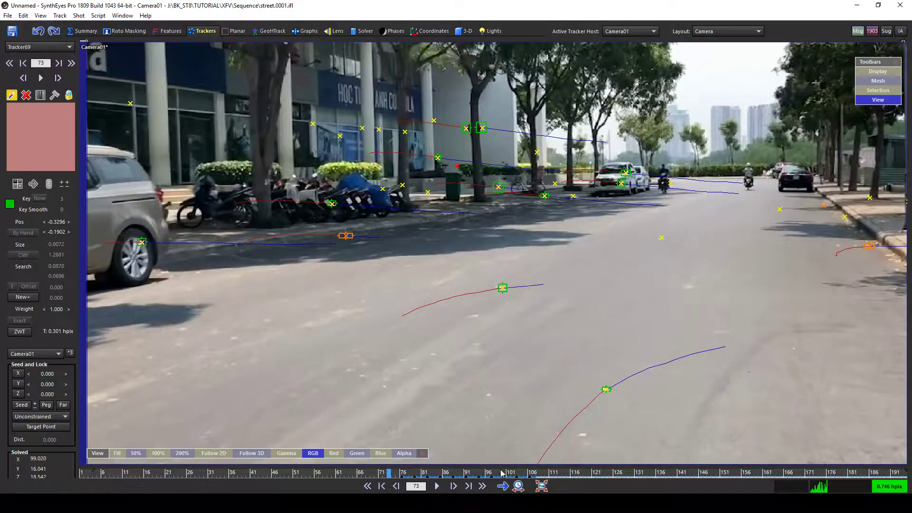
# - Scrub through the footage between frames 70 and 94 to examine how the trunk tracker follows its solved point
pyautogui.moveTo(427, 472)
pyautogui.mouseDown()
pyautogui.moveTo(527, 460)
pyautogui.moveTo(752, 455)
pyautogui.moveTo(146, 475)
pyautogui.moveTo(418, 475)
pyautogui.moveTo(100, 477)
pyautogui.moveTo(390, 477)
pyautogui.mouseUp()
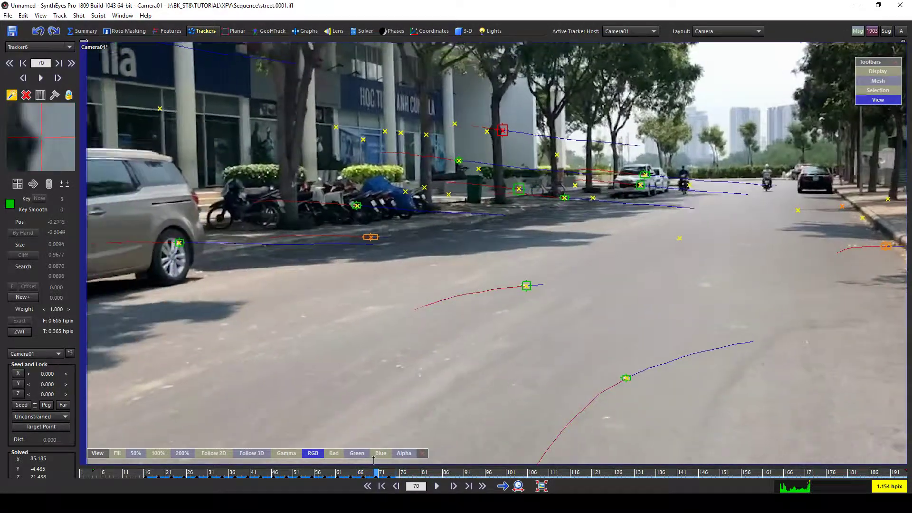
pyautogui.moveTo(374, 460); pyautogui.dragTo(315, 460)
pyautogui.moveTo(153, 460); pyautogui.dragTo(426, 460)
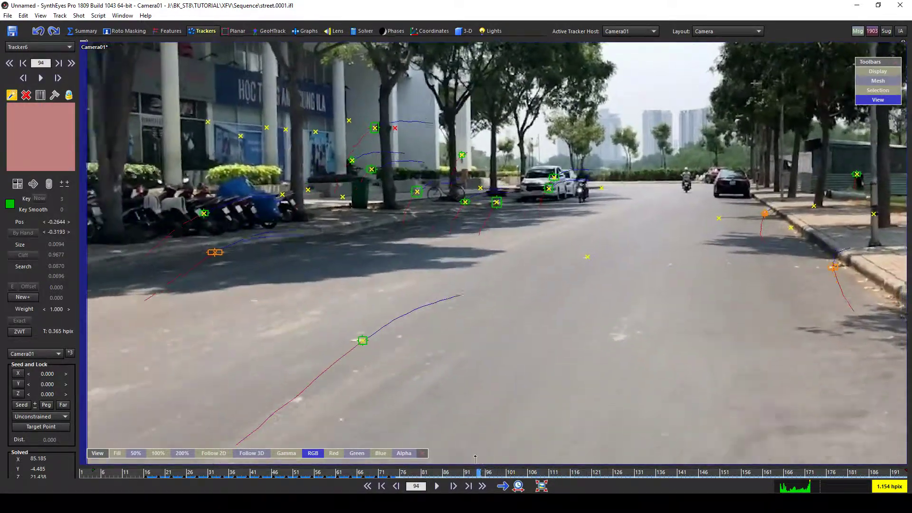
pyautogui.moveTo(414, 460); pyautogui.dragTo(383, 450)
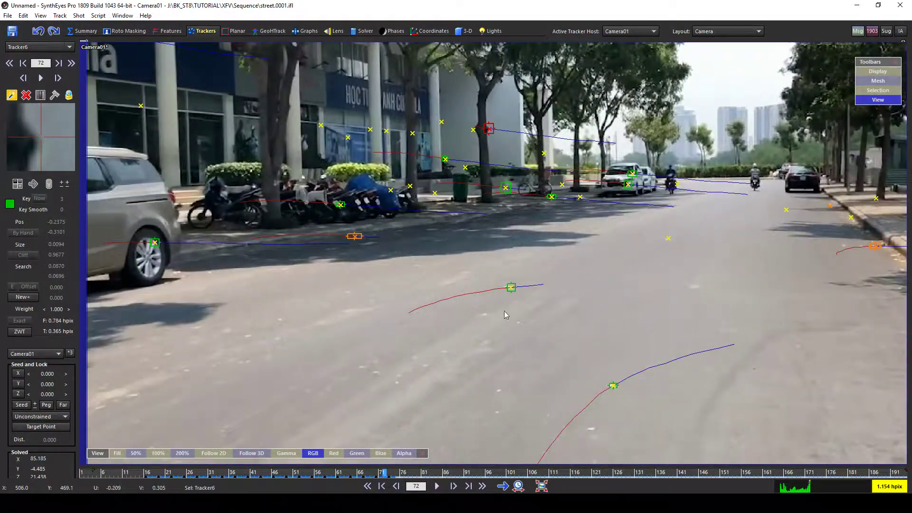
# - Go back to frame 53 and place a new tracker on the curb edge in front of the trunk beside the green bin
pyautogui.moveTo(512, 106); pyautogui.dragTo(504, 162, button='middle')
pyautogui.scroll(3, 504, 163)
pyautogui.press('Left')
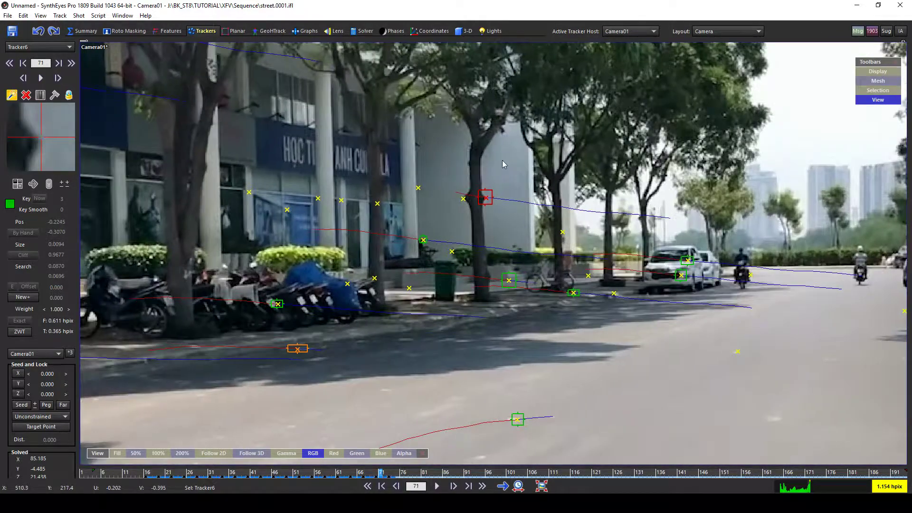
pyautogui.press('Left')
pyautogui.press('Left')
pyautogui.press('Left')
pyautogui.press('Left')
pyautogui.press('Left')
pyautogui.press('Left')
pyautogui.press('Left')
pyautogui.press('Left')
pyautogui.press('Left')
pyautogui.press('Left')
pyautogui.press('Left')
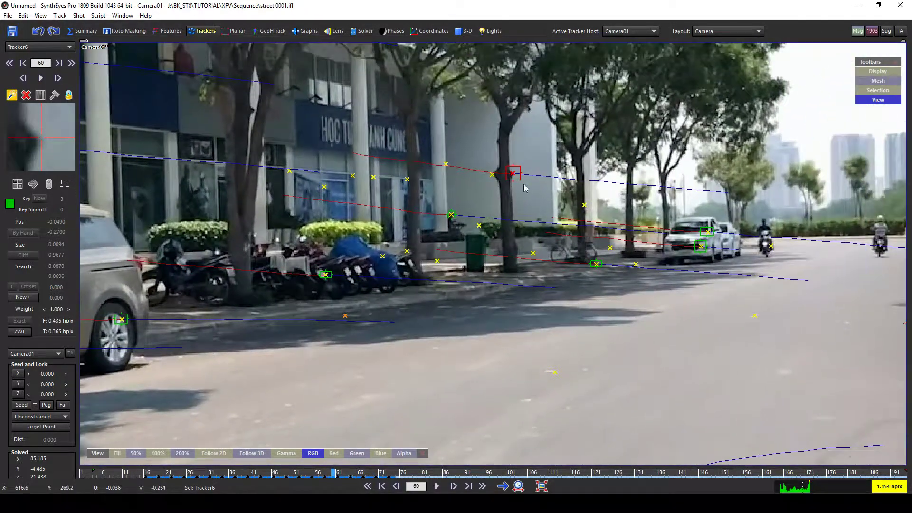
pyautogui.press('Left')
pyautogui.press('Left')
pyautogui.press('Left')
pyautogui.press('Left')
pyautogui.press('Left')
pyautogui.press('Left')
pyautogui.press('Left')
pyautogui.scroll(3, 560, 299)
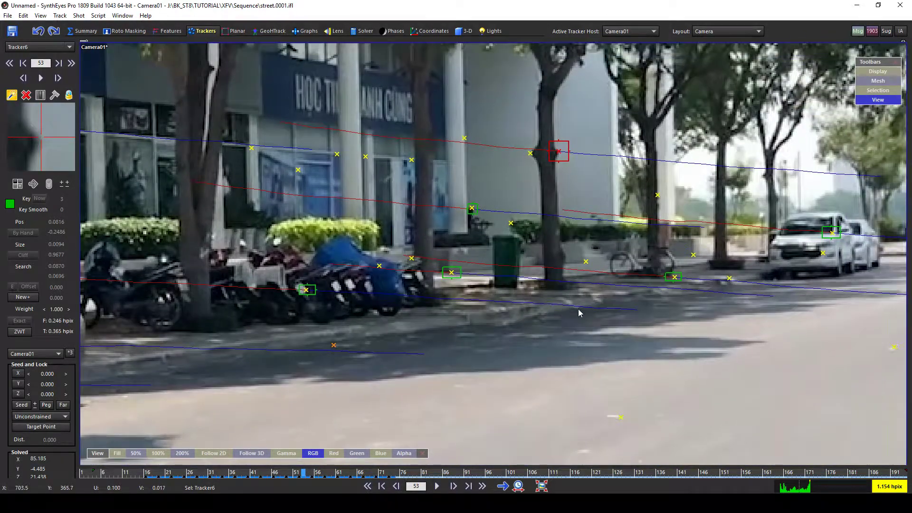
pyautogui.scroll(2, 581, 312)
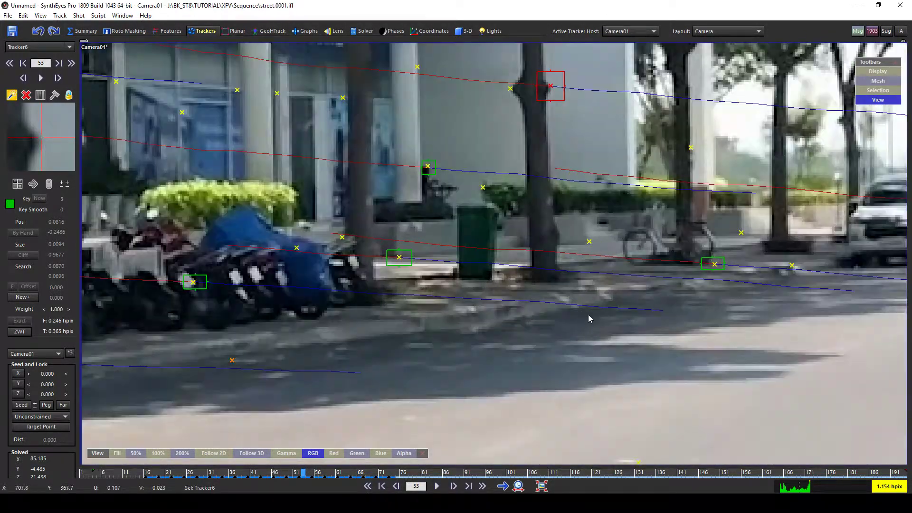
pyautogui.click(576, 311)
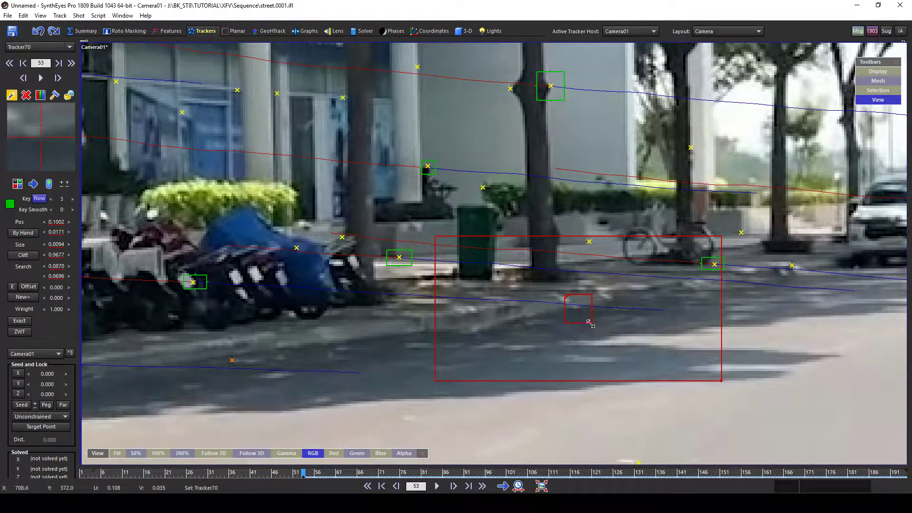
# - Track the curb edge point forward from frame 53 to frame 179 and lock the tracker
pyautogui.hotkey('ctrl', 'f')
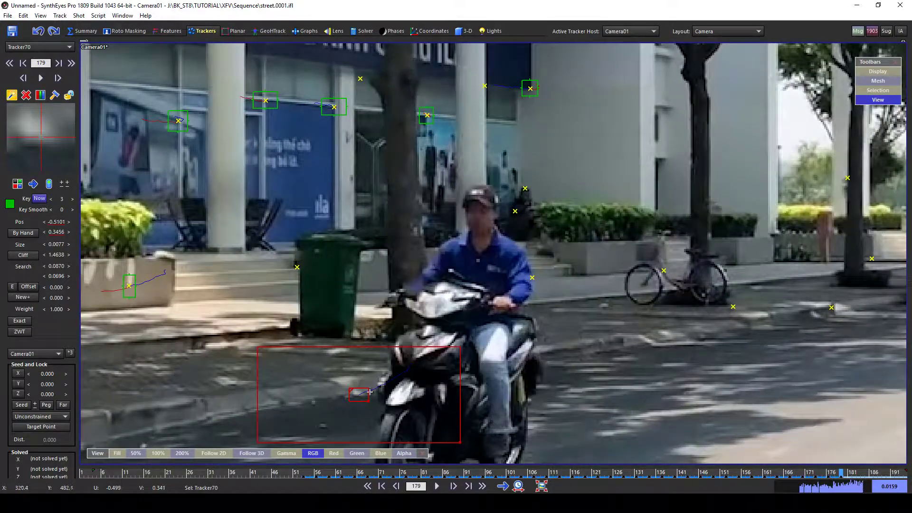
pyautogui.rightClick(370, 392)
pyautogui.click(408, 277)
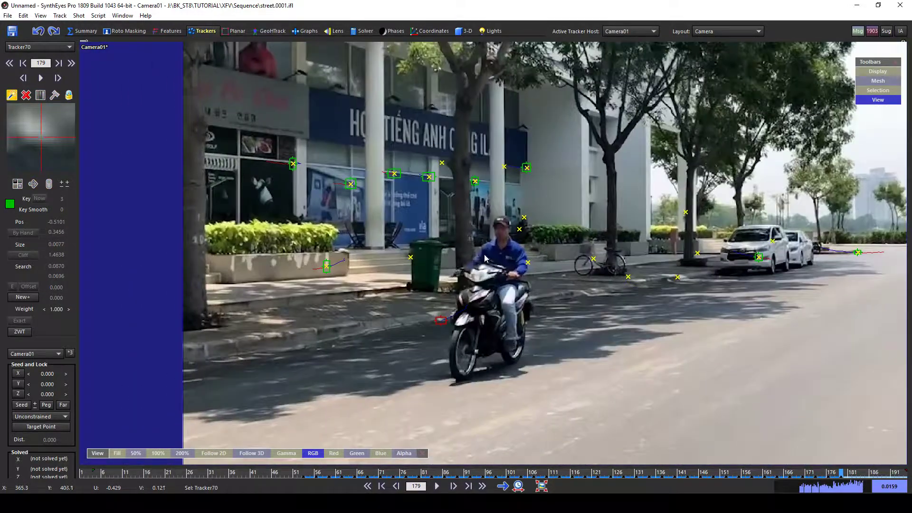
# - Re-solve the camera with the curb edge tracker, accept the result and check the trackers around frame 181
pyautogui.hotkey('shift', 'g')
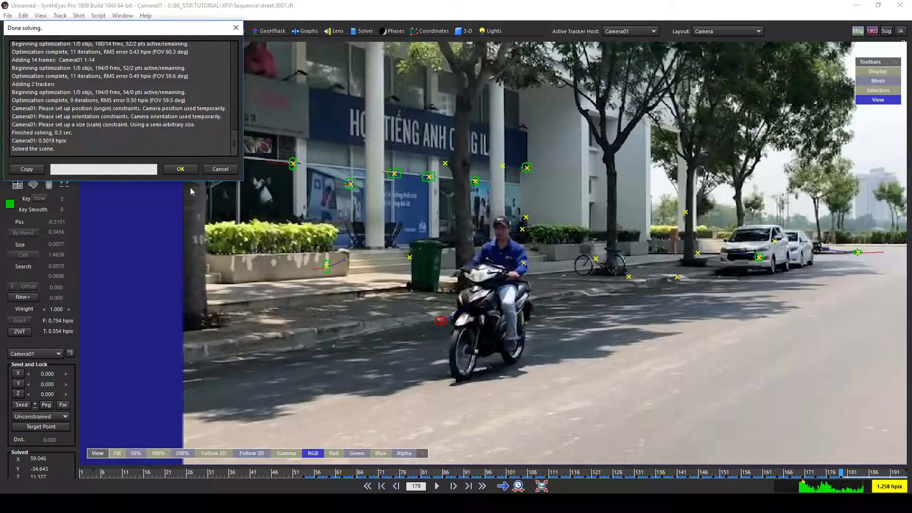
pyautogui.click(176, 169)
pyautogui.moveTo(854, 471)
pyautogui.mouseDown()
pyautogui.moveTo(429, 473)
pyautogui.moveTo(910, 460)
pyautogui.moveTo(850, 455)
pyautogui.mouseUp()
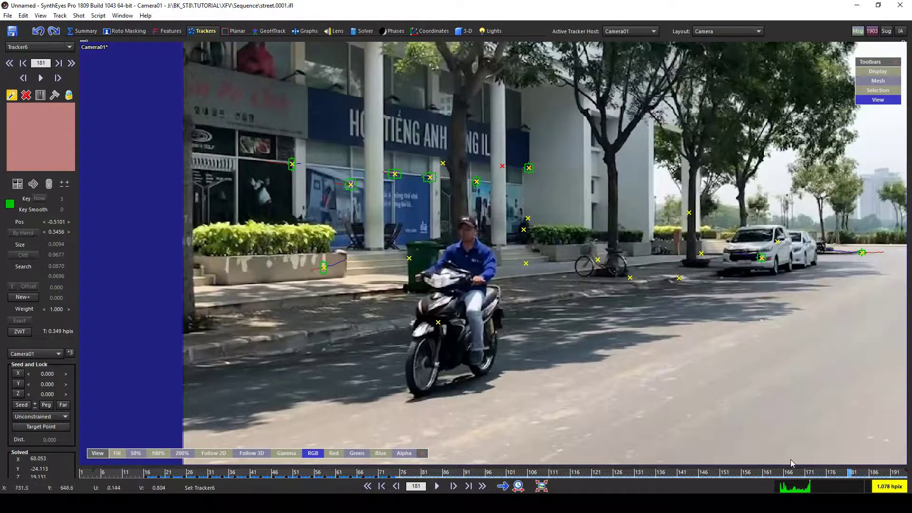
# - Scrub back to frames 28 and 22 to examine the trackers around the parked van
pyautogui.moveTo(362, 474); pyautogui.dragTo(198, 472)
pyautogui.scroll(-3, 684, 323)
pyautogui.moveTo(684, 323); pyautogui.dragTo(455, 283, button='middle')
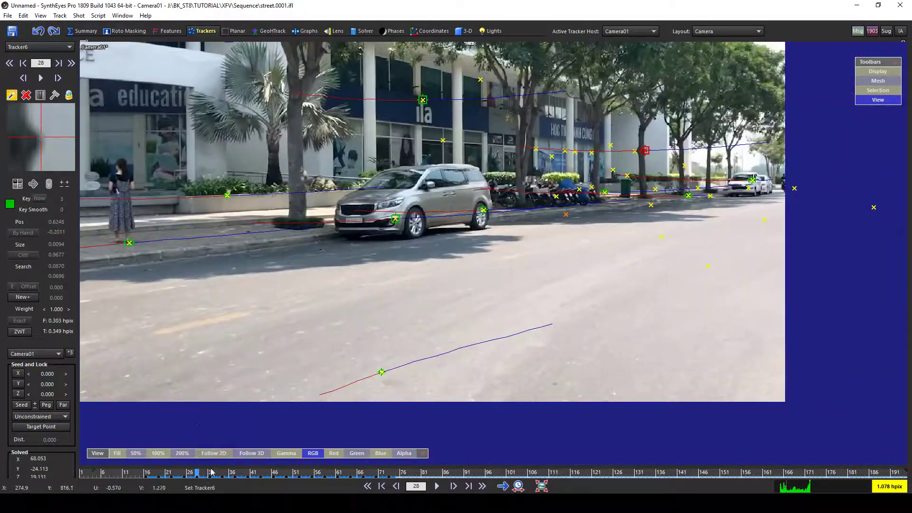
pyautogui.moveTo(209, 478); pyautogui.dragTo(182, 431)
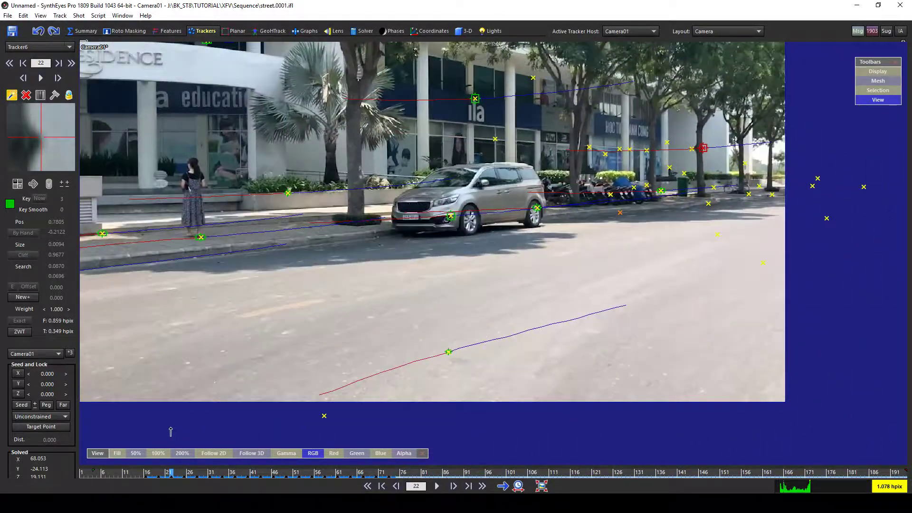
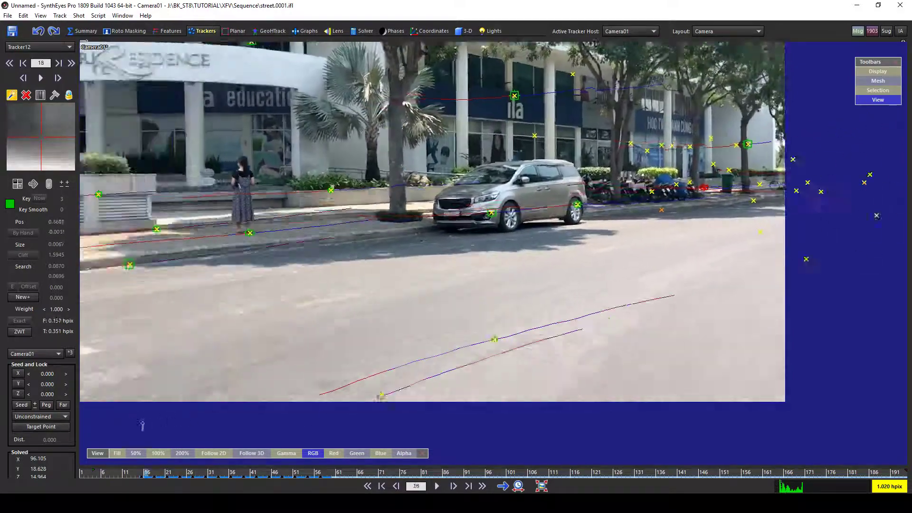
# - Move through frames 18 to 65 to examine the tracker coverage around the parked van and the road
pyautogui.moveTo(142, 425); pyautogui.dragTo(242, 425)
pyautogui.moveTo(207, 306); pyautogui.dragTo(350, 327, button='middle')
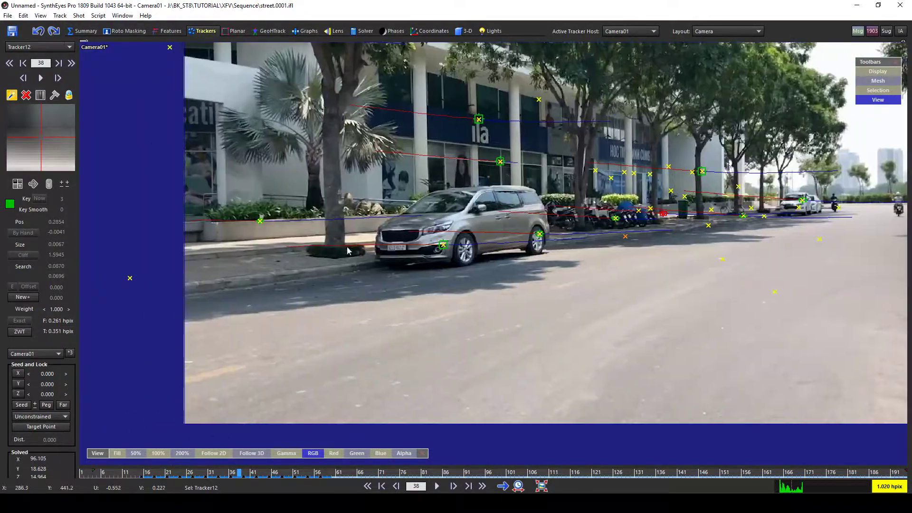
pyautogui.press('Left')
pyautogui.press('Left')
pyautogui.press('Left')
pyautogui.press('Left')
pyautogui.press('Left')
pyautogui.press('Left')
pyautogui.press('Left')
pyautogui.press('Left')
pyautogui.press('Left')
pyautogui.press('Left')
pyautogui.press('Left')
pyautogui.press('Left')
pyautogui.moveTo(543, 300); pyautogui.dragTo(407, 271, button='middle')
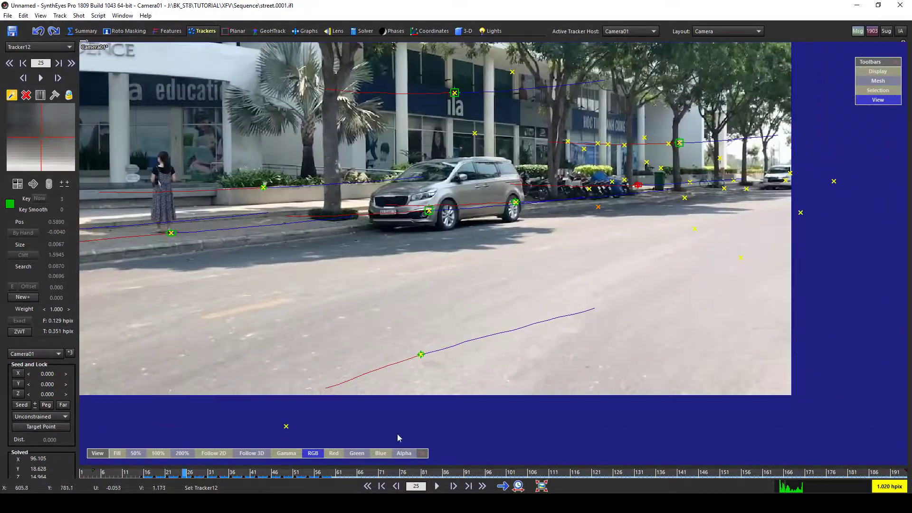
pyautogui.moveTo(306, 473); pyautogui.dragTo(356, 458)
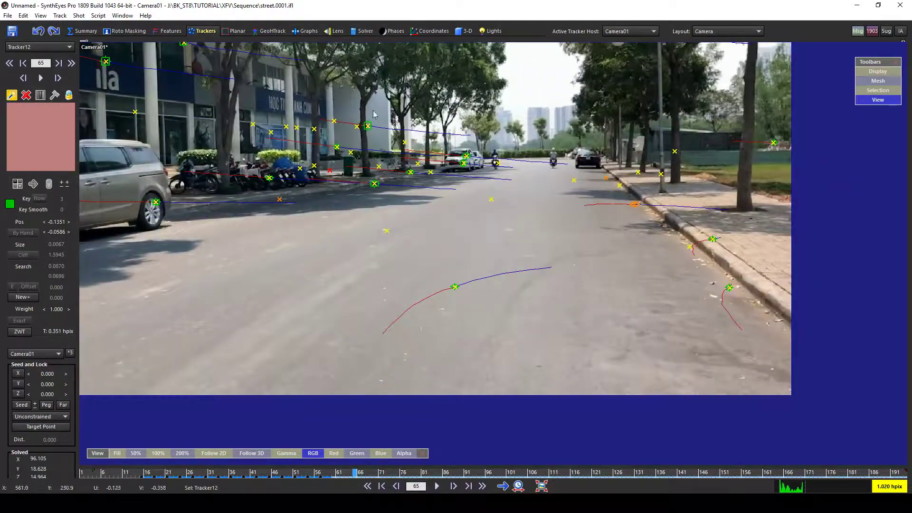
# - Go to frame 1 and place a new tracker on the parked van's front fender just above the headlight
pyautogui.moveTo(302, 475); pyautogui.dragTo(38, 417)
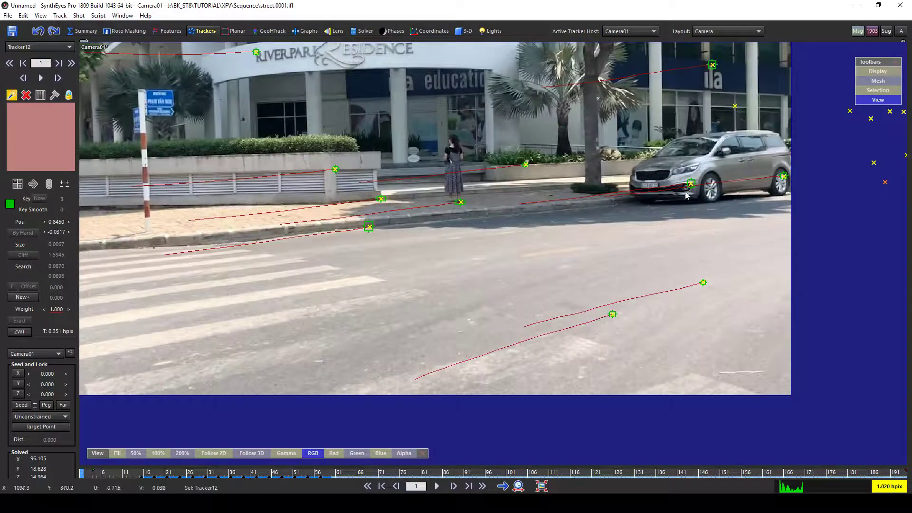
pyautogui.scroll(6, 686, 195)
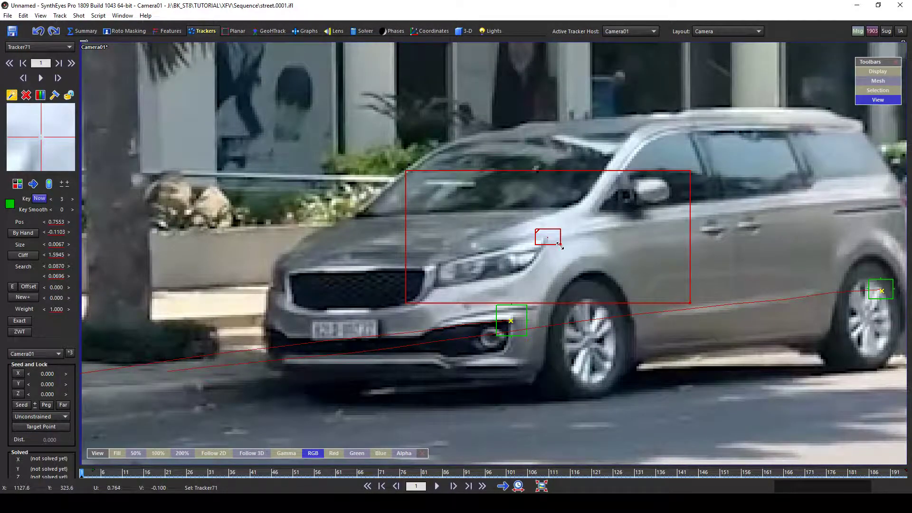
pyautogui.scroll(-3, 549, 247)
# - Track the new tracker on the van's front fender forward frame by frame from frame 1 to frame 36
pyautogui.press('d')
pyautogui.moveTo(545, 250); pyautogui.dragTo(543, 228, button='middle')
pyautogui.press('d')
pyautogui.press('d')
pyautogui.press('d')
pyautogui.press('d')
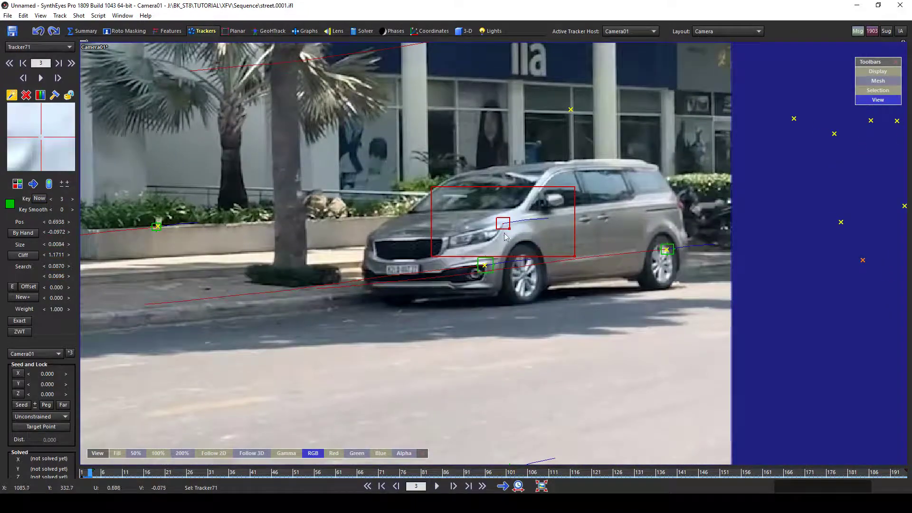
pyautogui.press('d')
pyautogui.press('d')
pyautogui.press('d')
pyautogui.press('d')
pyautogui.press('d')
pyautogui.press('d')
pyautogui.press('d')
pyautogui.press('d')
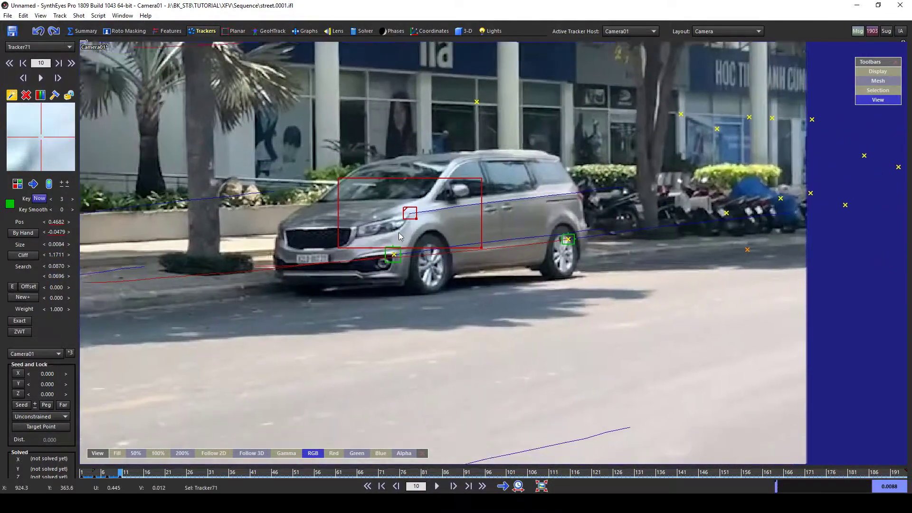
pyautogui.scroll(-2, 321, 239)
pyautogui.press('d')
pyautogui.press('d')
pyautogui.press('d')
pyautogui.press('d')
pyautogui.press('d')
pyautogui.press('d')
pyautogui.press('d')
pyautogui.press('d')
pyautogui.press('d')
pyautogui.press('d')
pyautogui.press('d')
pyautogui.press('d')
pyautogui.press('d')
pyautogui.press('d')
pyautogui.press('d')
pyautogui.press('d')
pyautogui.press('d')
pyautogui.press('d')
pyautogui.press('d')
pyautogui.press('d')
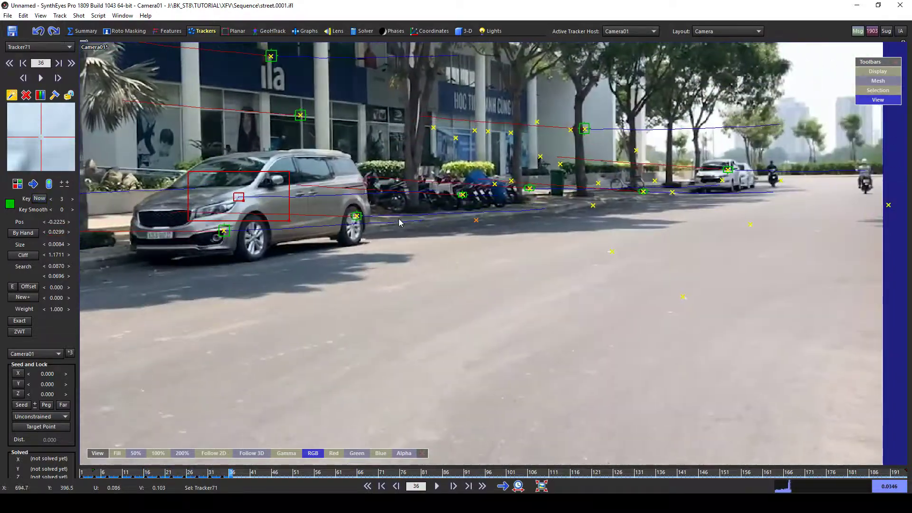
# - Continue tracking the fender tracker frame by frame to frame 52, keeping the parked van in view
pyautogui.moveTo(399, 220); pyautogui.dragTo(571, 177, button='middle')
pyautogui.press('d')
pyautogui.press('d')
pyautogui.press('d')
pyautogui.press('d')
pyautogui.press('d')
pyautogui.press('d')
pyautogui.press('d')
pyautogui.press('d')
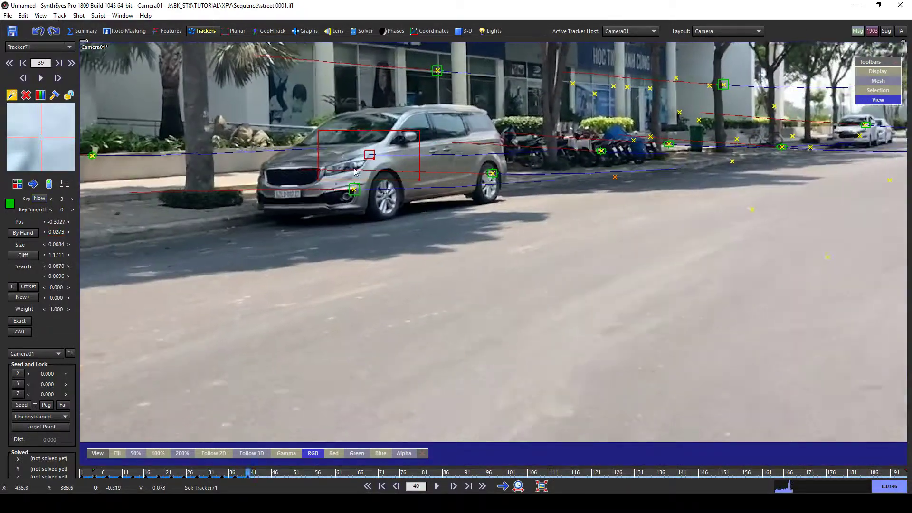
pyautogui.press('d')
pyautogui.press('d')
pyautogui.press('d')
pyautogui.press('d')
pyautogui.press('d')
pyautogui.press('d')
pyautogui.press('d')
pyautogui.press('d')
pyautogui.press('d')
pyautogui.press('d')
pyautogui.press('d')
pyautogui.press('d')
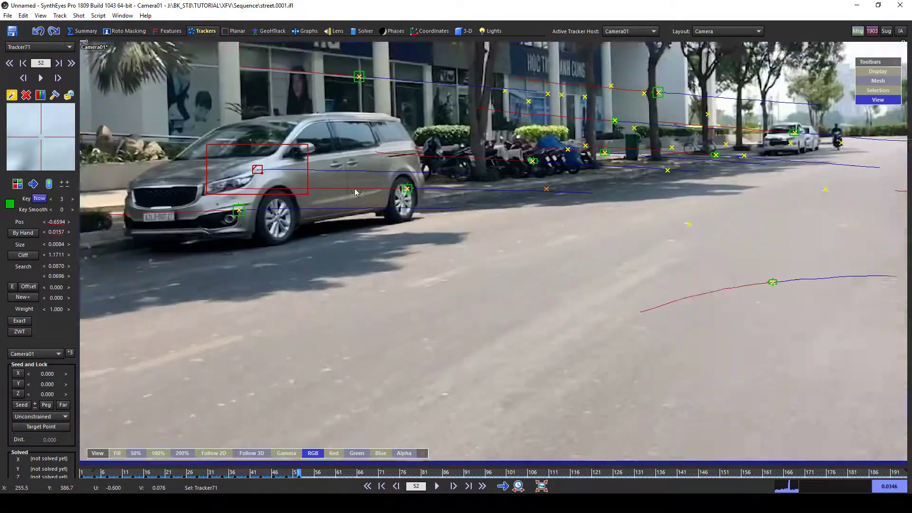
# - Finish tracking the fender tracker up to frame 62 at the image edge and lock it
pyautogui.moveTo(266, 174); pyautogui.dragTo(370, 176, button='middle')
pyautogui.press('d')
pyautogui.press('d')
pyautogui.press('d')
pyautogui.press('d')
pyautogui.press('d')
pyautogui.press('d')
pyautogui.press('d')
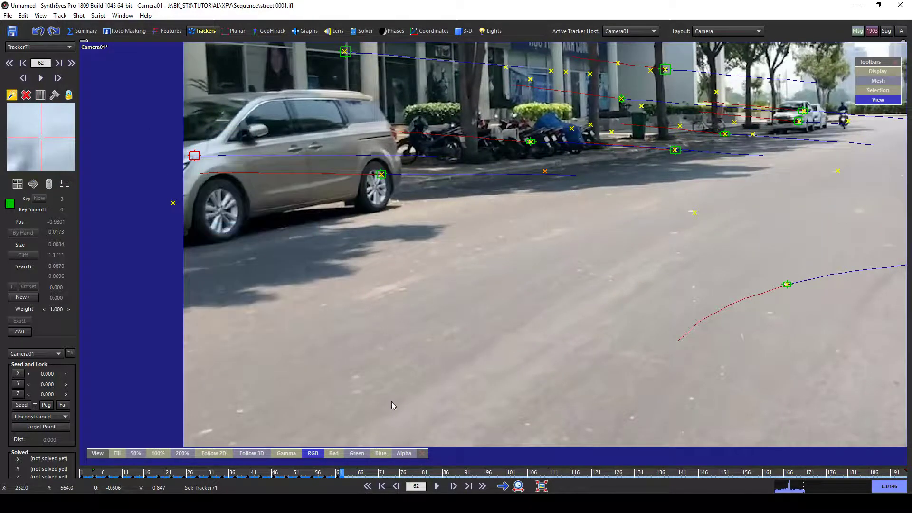
# - Return to frame 1 and place a new tracker on the rocks in the planter between the tree and the van
pyautogui.scroll(-3, 280, 326)
pyautogui.click(214, 472)
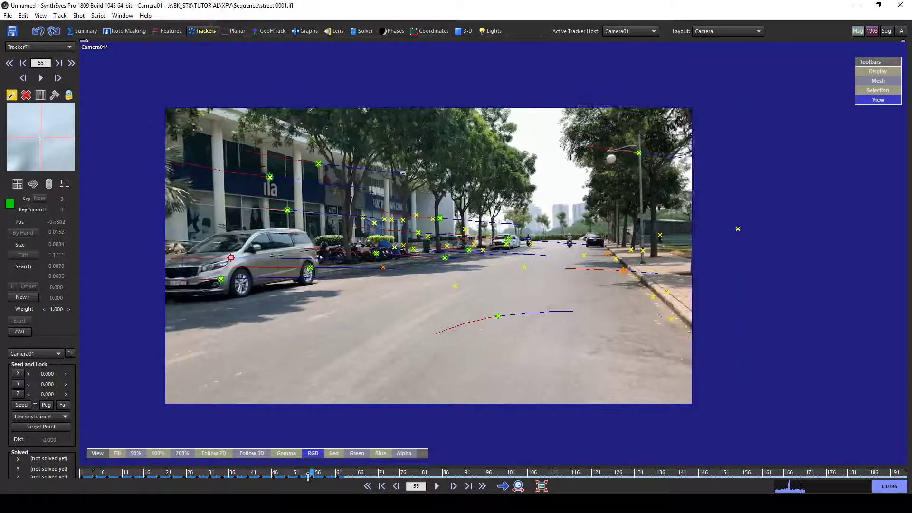
pyautogui.moveTo(213, 463); pyautogui.dragTo(19, 437)
pyautogui.scroll(3, 527, 221)
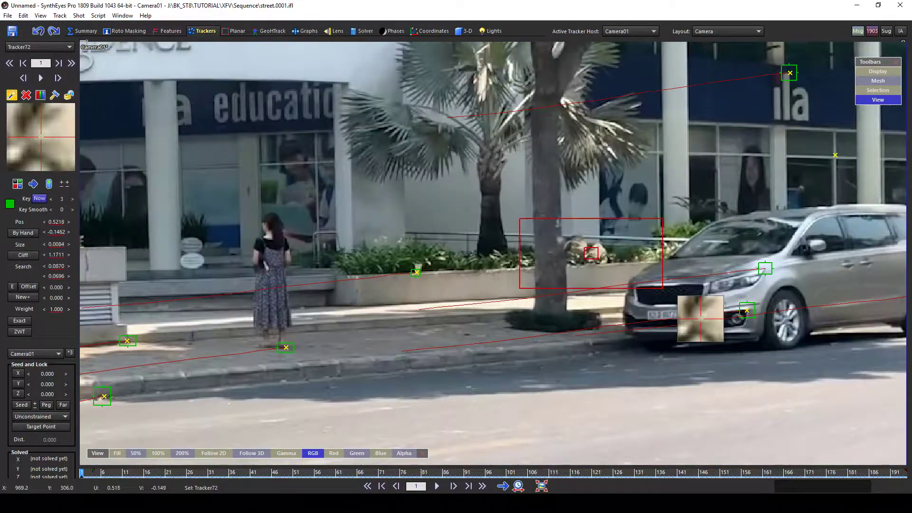
# - Track the planter rock tracker forward frame by frame from frame 1 to frame 42
pyautogui.scroll(-3, 579, 254)
pyautogui.moveTo(580, 268); pyautogui.dragTo(571, 233, button='middle')
pyautogui.press('d')
pyautogui.press('d')
pyautogui.press('d')
pyautogui.press('d')
pyautogui.press('d')
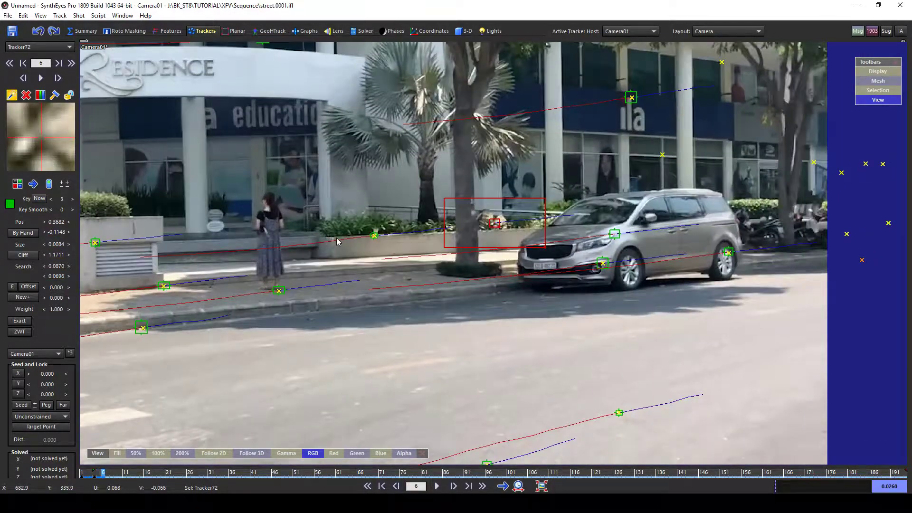
pyautogui.press('d')
pyautogui.press('d')
pyautogui.press('d')
pyautogui.press('d')
pyautogui.press('d')
pyautogui.press('d')
pyautogui.press('d')
pyautogui.press('d')
pyautogui.press('d')
pyautogui.press('d')
pyautogui.press('d')
pyautogui.press('d')
pyautogui.press('d')
pyautogui.press('d')
pyautogui.press('d')
pyautogui.press('d')
pyautogui.press('d')
pyautogui.press('d')
pyautogui.press('d')
pyautogui.press('d')
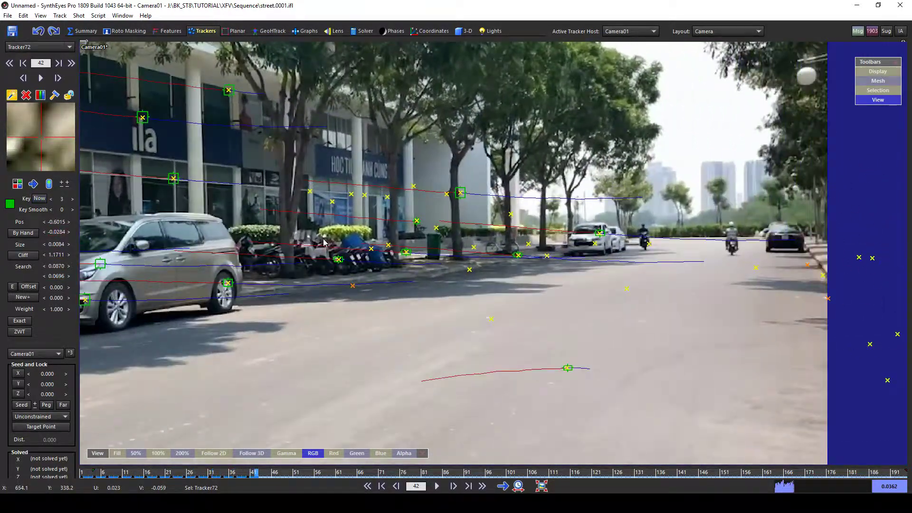
# - Continue tracking the planter rock tracker to frame 55 at the image edge and lock it
pyautogui.moveTo(323, 239); pyautogui.dragTo(575, 221, button='middle')
pyautogui.press('d')
pyautogui.press('d')
pyautogui.press('d')
pyautogui.press('d')
pyautogui.press('d')
pyautogui.press('d')
pyautogui.press('d')
pyautogui.press('d')
pyautogui.press('d')
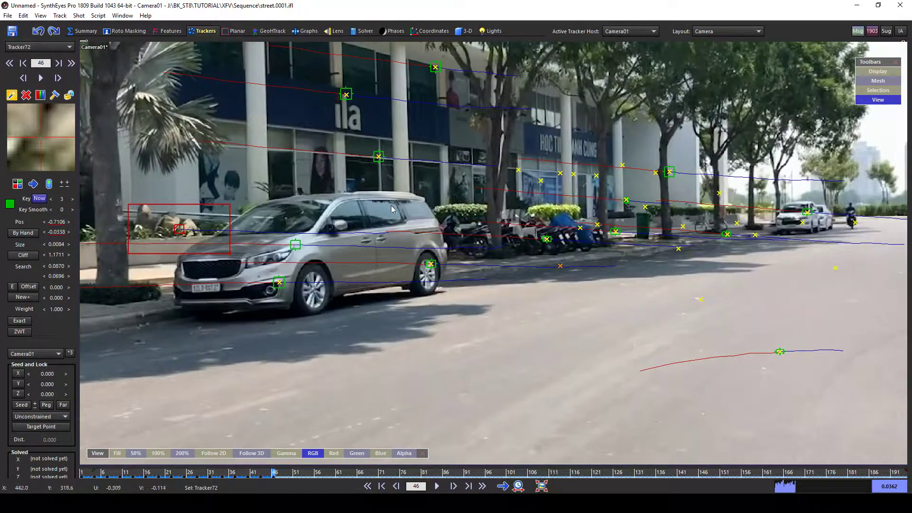
pyautogui.moveTo(390, 207); pyautogui.dragTo(594, 200, button='middle')
pyautogui.press('d')
pyautogui.press('d')
pyautogui.press('d')
pyautogui.press('d')
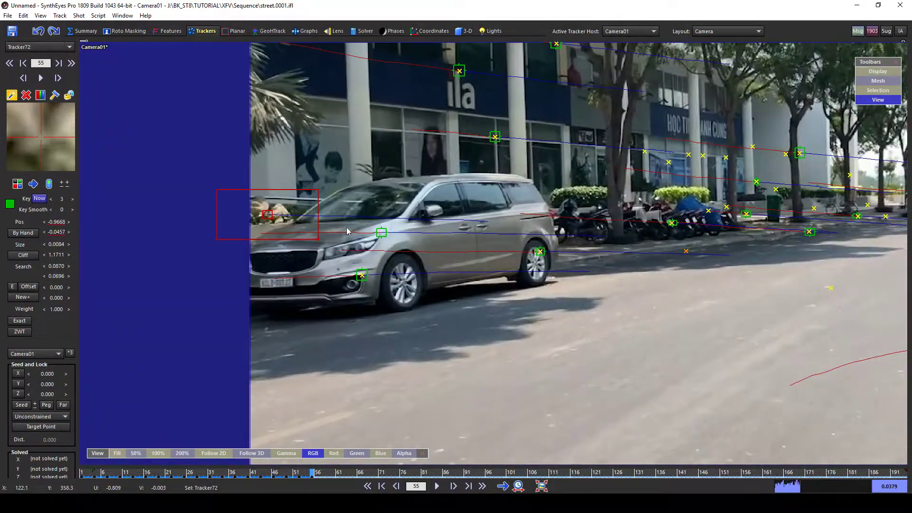
pyautogui.rightClick(264, 209)
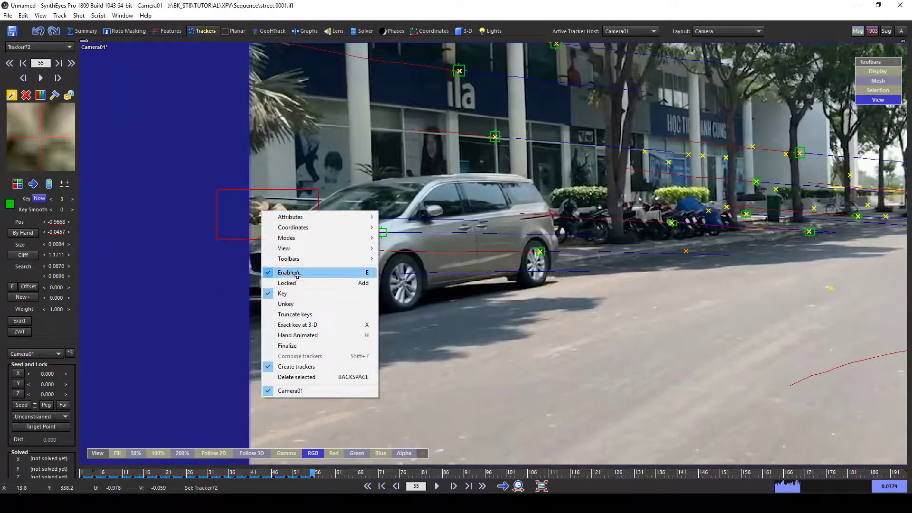
# - Go back to frame 1 and place a new tracker at the lower corner of the letter "a" in the "ila" sign
pyautogui.moveTo(296, 475); pyautogui.dragTo(81, 474)
pyautogui.scroll(-2, 665, 307)
pyautogui.moveTo(699, 305); pyautogui.dragTo(291, 332, button='middle')
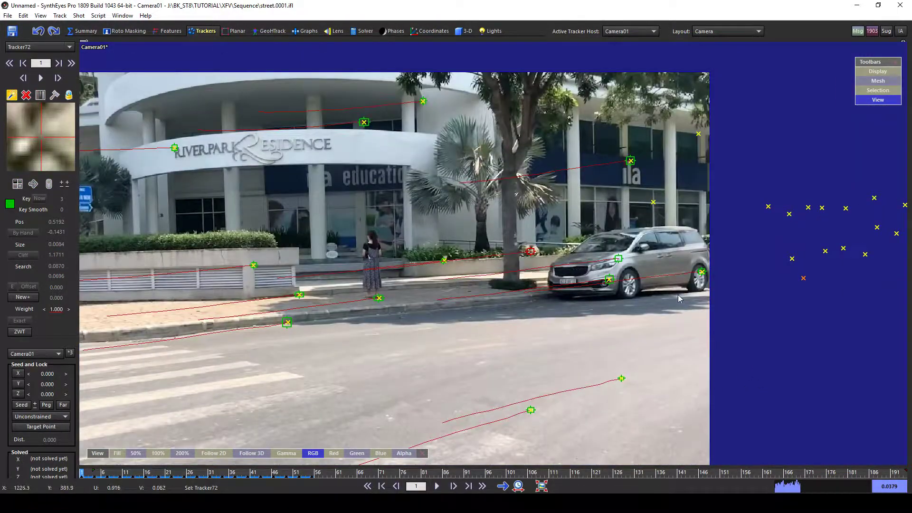
pyautogui.scroll(1, 678, 295)
pyautogui.scroll(2, 594, 156)
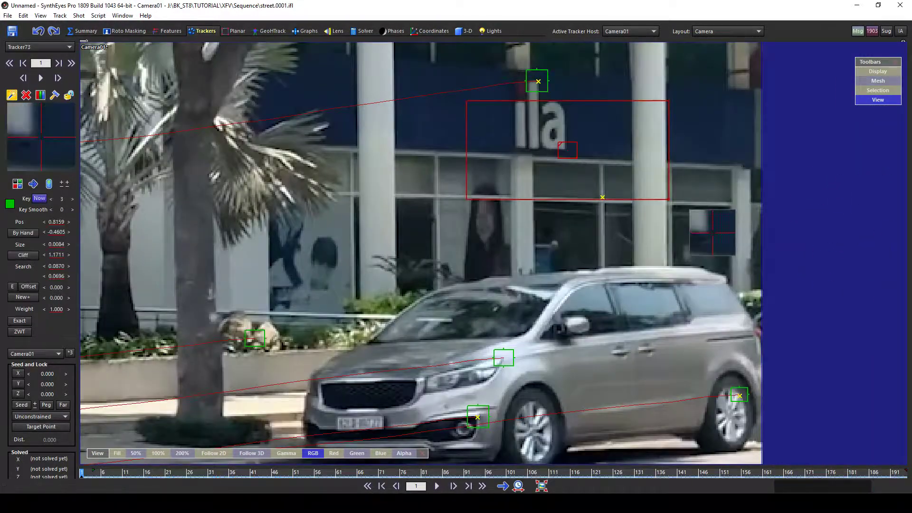
# - Track the tracker at the lower corner of the letter "a" forward from frame 1 to frame 55
pyautogui.scroll(-1, 559, 149)
pyautogui.scroll(-1, 513, 197)
pyautogui.moveTo(577, 200); pyautogui.dragTo(592, 219, button='middle')
pyautogui.press('d')
pyautogui.press('d')
pyautogui.press('d')
pyautogui.press('d')
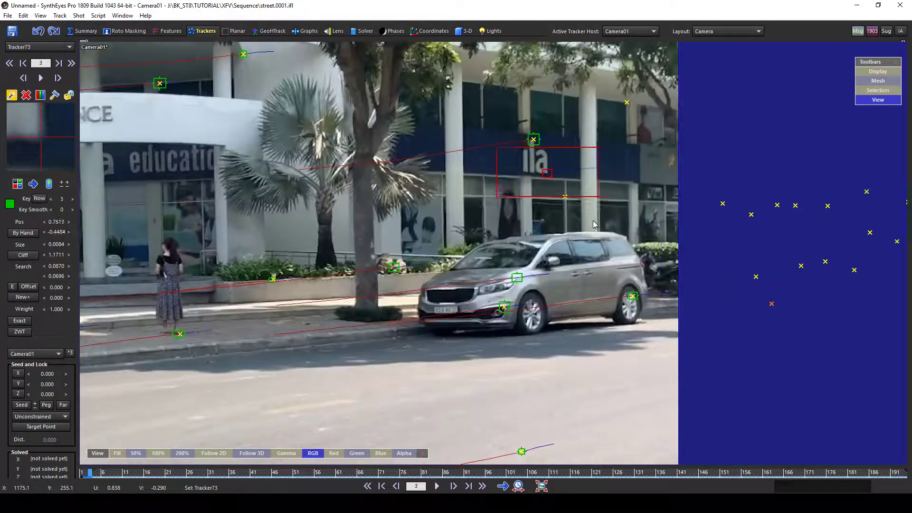
pyautogui.scroll(-2, 514, 267)
pyautogui.moveTo(479, 284); pyautogui.dragTo(696, 240, button='middle')
pyautogui.press('d')
pyautogui.press('d')
pyautogui.press('d')
pyautogui.press('d')
pyautogui.press('d')
pyautogui.press('d')
pyautogui.press('d')
pyautogui.press('d')
pyautogui.press('d')
pyautogui.press('d')
pyautogui.press('d')
pyautogui.press('d')
pyautogui.press('d')
pyautogui.press('d')
pyautogui.press('d')
pyautogui.press('d')
pyautogui.press('d')
pyautogui.press('d')
pyautogui.press('d')
pyautogui.press('d')
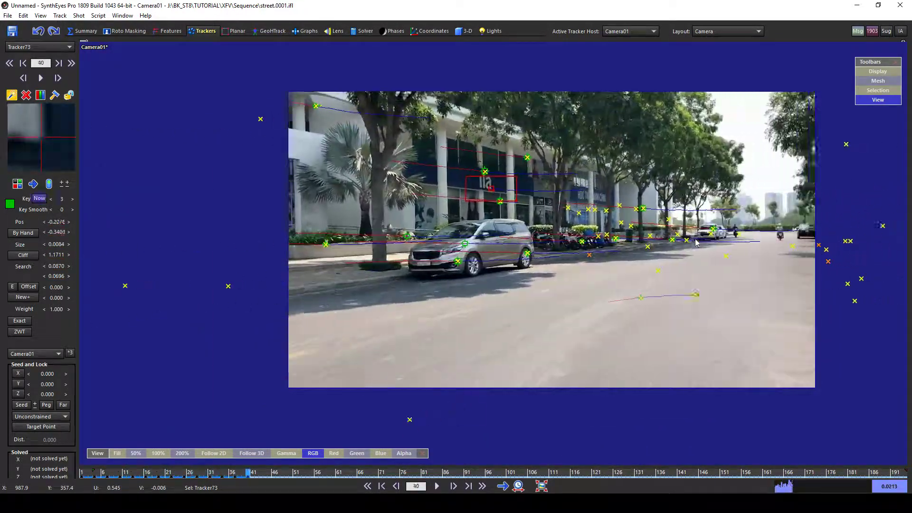
pyautogui.press('d')
pyautogui.press('d')
pyautogui.press('d')
pyautogui.press('d')
pyautogui.press('d')
pyautogui.press('d')
pyautogui.press('d')
pyautogui.press('d')
pyautogui.press('d')
pyautogui.press('d')
pyautogui.press('d')
pyautogui.press('d')
pyautogui.press('d')
pyautogui.press('d')
pyautogui.press('d')
# - Continue tracking the "a" corner tracker to frame 73 near the image edge and lock it
pyautogui.scroll(2, 514, 239)
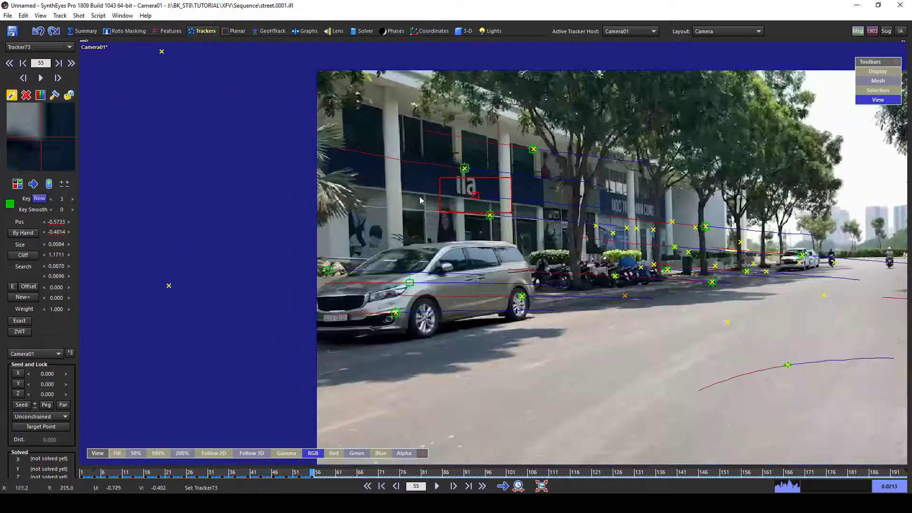
pyautogui.press('d')
pyautogui.press('d')
pyautogui.press('d')
pyautogui.press('d')
pyautogui.press('d')
pyautogui.press('d')
pyautogui.press('d')
pyautogui.press('d')
pyautogui.press('d')
pyautogui.press('d')
pyautogui.press('d')
pyautogui.press('d')
pyautogui.press('d')
pyautogui.press('d')
pyautogui.press('d')
pyautogui.press('d')
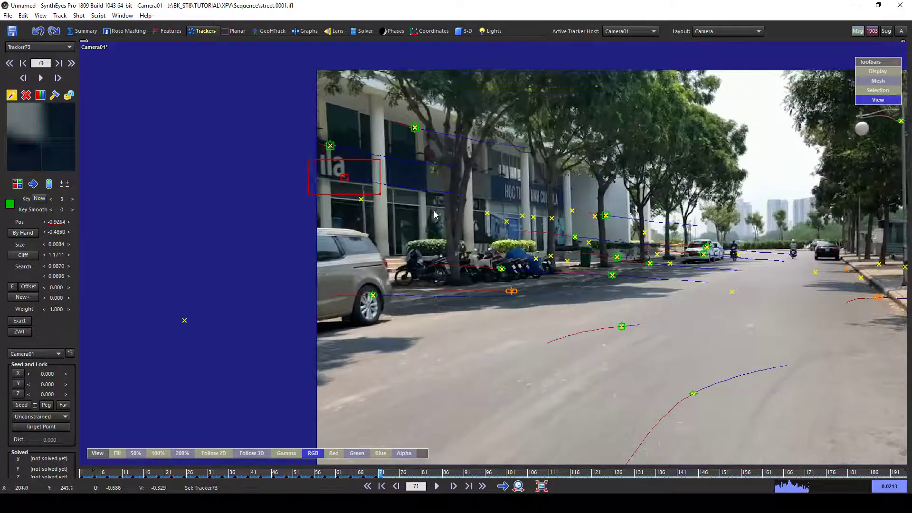
pyautogui.press('d')
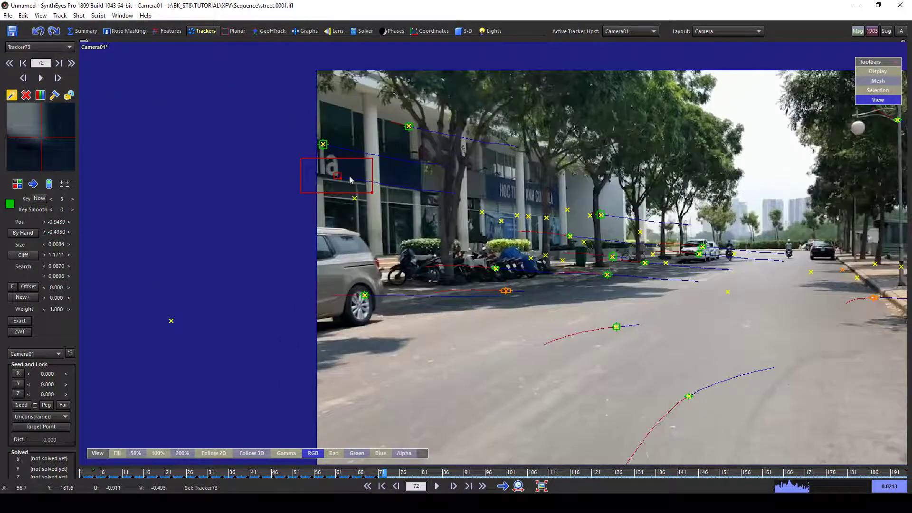
pyautogui.press('d')
pyautogui.rightClick(326, 175)
pyautogui.moveTo(401, 245); pyautogui.dragTo(341, 183, button='middle')
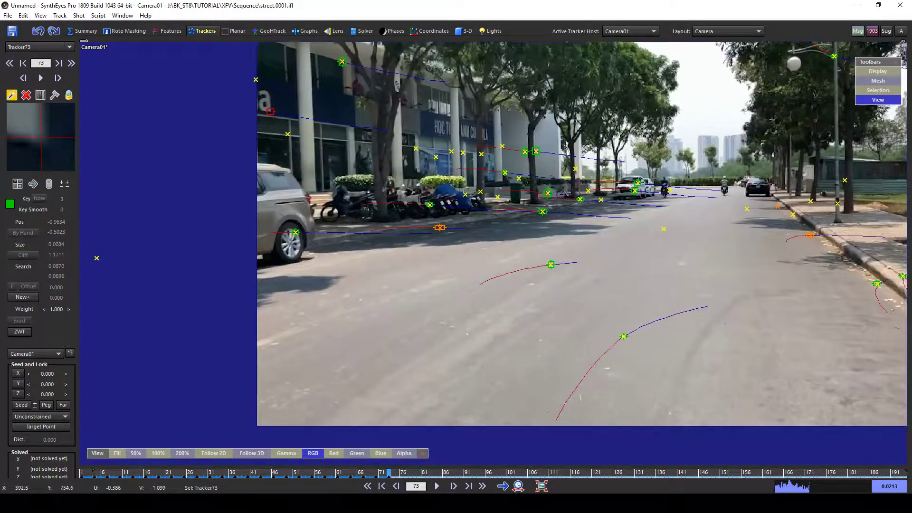
# - Return to frame 49, re-solve the camera with the added trackers and accept the solve
pyautogui.moveTo(404, 476); pyautogui.dragTo(286, 412)
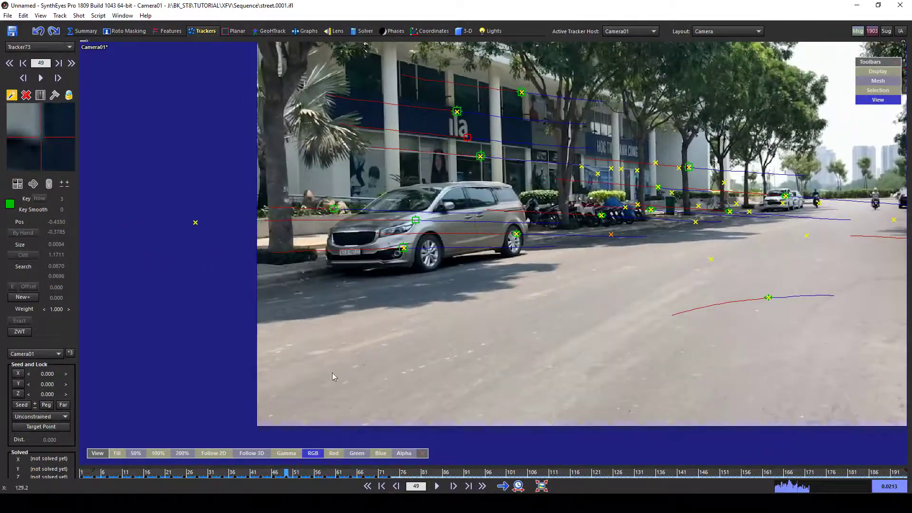
pyautogui.hotkey('shift', 'g')
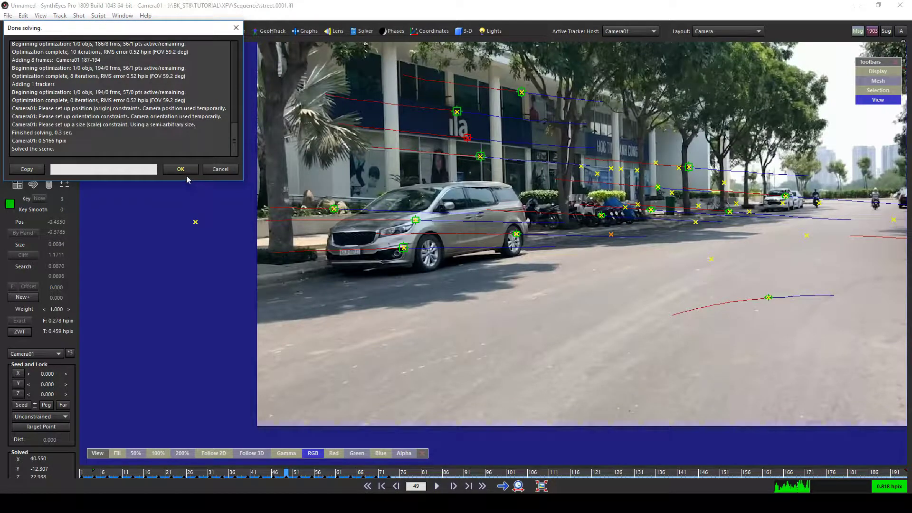
pyautogui.click(181, 170)
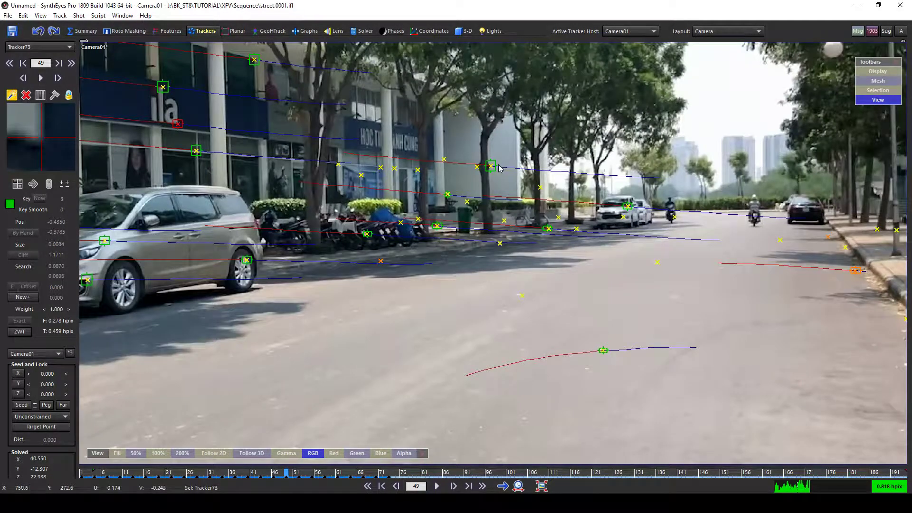
# - Check the trackers around frame 132, then go back to frame 14 and place a new tracker on the van's rear door handle
pyautogui.moveTo(345, 473); pyautogui.dragTo(641, 473)
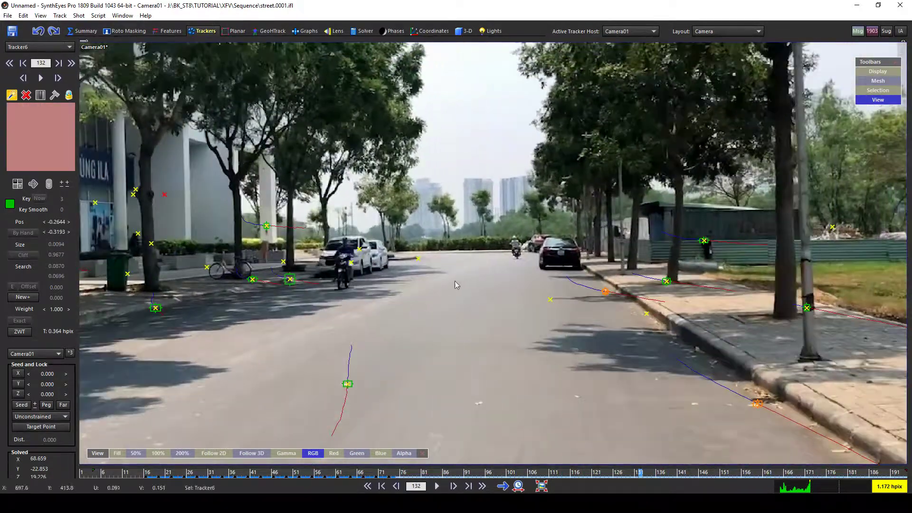
pyautogui.scroll(-2, 358, 398)
pyautogui.moveTo(357, 398); pyautogui.dragTo(535, 304, button='middle')
pyautogui.moveTo(394, 475); pyautogui.dragTo(170, 407)
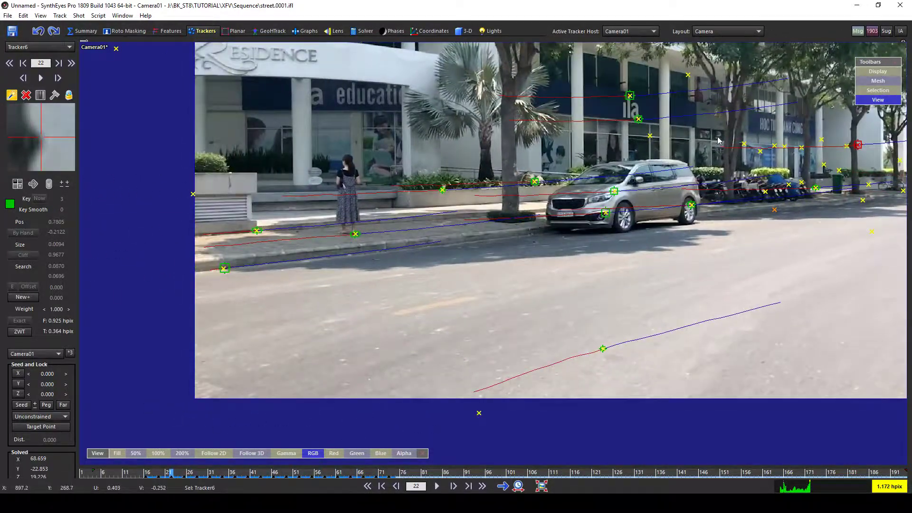
pyautogui.scroll(2, 718, 141)
pyautogui.moveTo(689, 205); pyautogui.dragTo(585, 171, button='middle')
pyautogui.scroll(2, 584, 171)
pyautogui.press('s')
pyautogui.press('s')
pyautogui.press('s')
pyautogui.press('s')
pyautogui.press('s')
pyautogui.press('s')
pyautogui.press('s')
pyautogui.press('s')
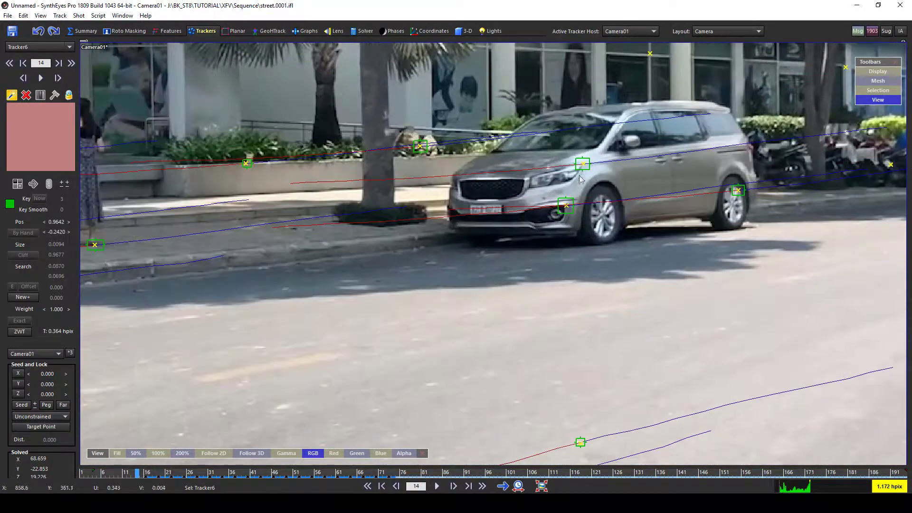
pyautogui.click(682, 157)
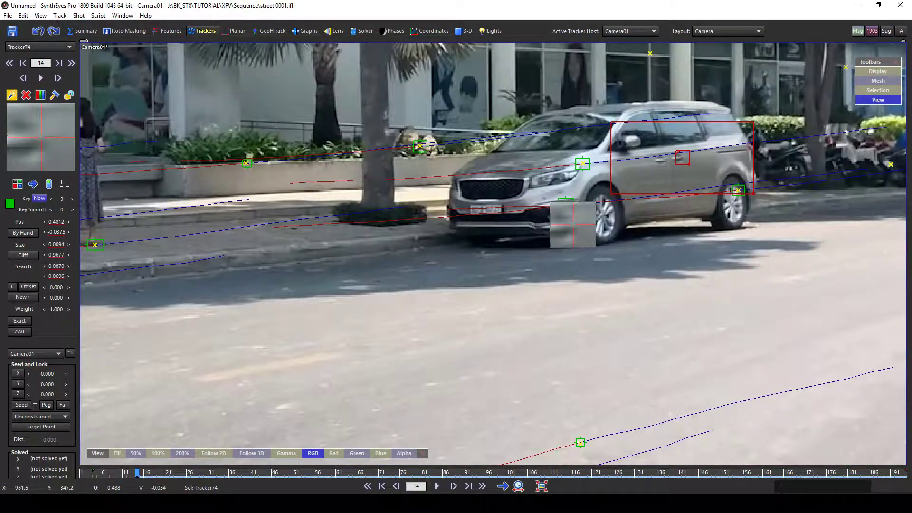
# - Track the van's rear door handle tracker forward from frame 14 to frame 70 and lock it
pyautogui.press('d')
pyautogui.scroll(-2, 565, 252)
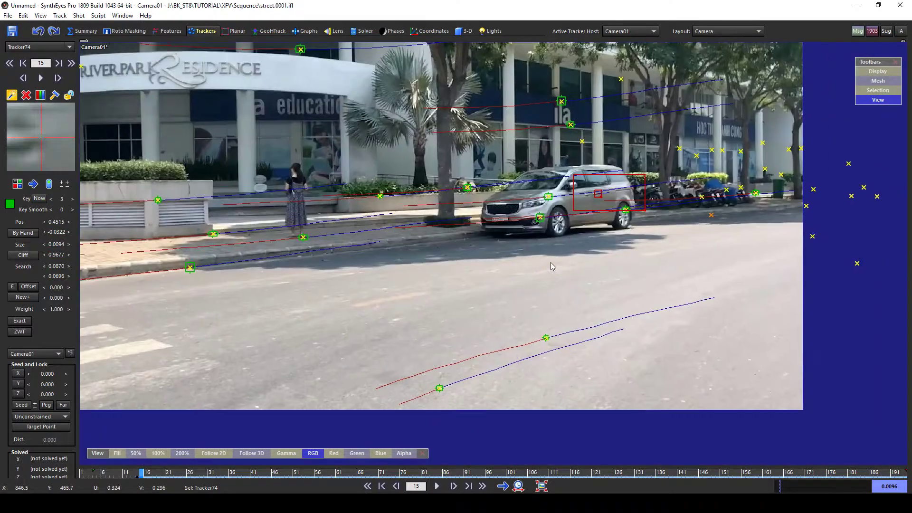
pyautogui.press('d')
pyautogui.press('d')
pyautogui.press('d')
pyautogui.press('d')
pyautogui.press('d')
pyautogui.press('d')
pyautogui.press('d')
pyautogui.press('d')
pyautogui.press('d')
pyautogui.press('d')
pyautogui.press('d')
pyautogui.press('d')
pyautogui.press('d')
pyautogui.scroll(-1, 548, 275)
pyautogui.press('d')
pyautogui.press('d')
pyautogui.press('d')
pyautogui.press('d')
pyautogui.press('d')
pyautogui.press('d')
pyautogui.press('d')
pyautogui.press('d')
pyautogui.press('d')
pyautogui.press('d')
pyautogui.press('d')
pyautogui.press('d')
pyautogui.press('d')
pyautogui.press('d')
pyautogui.press('d')
pyautogui.press('d')
pyautogui.press('d')
pyautogui.press('d')
pyautogui.press('d')
pyautogui.press('d')
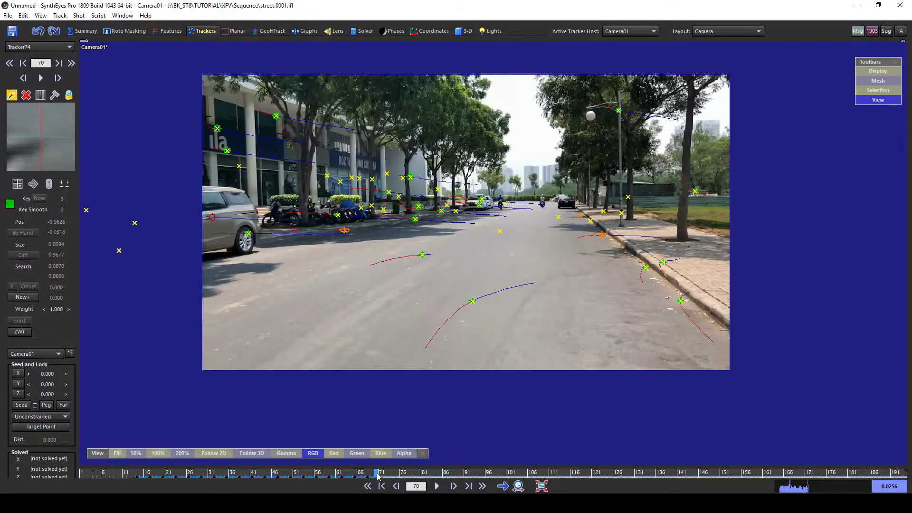
# - Try to track a new tracker on the distant road surface forward from frame 23 to frame 36
pyautogui.moveTo(379, 477); pyautogui.dragTo(177, 377)
pyautogui.scroll(4, 725, 250)
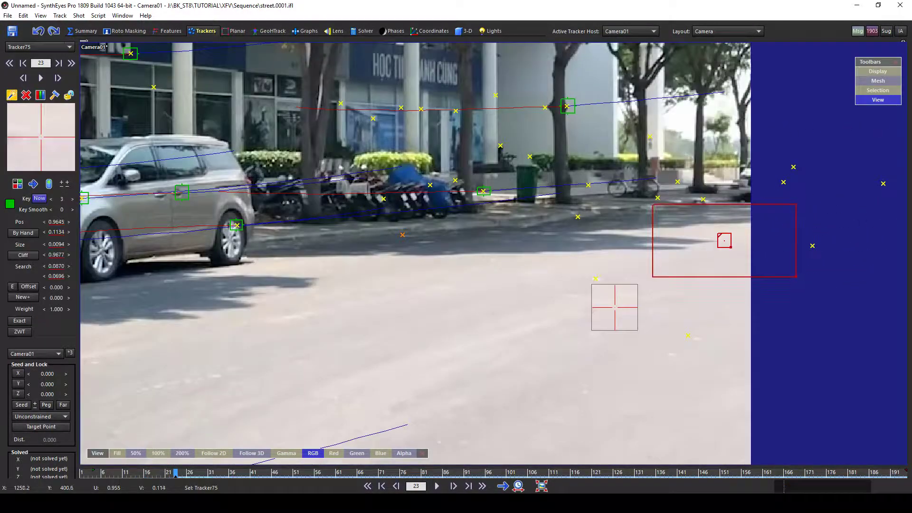
pyautogui.scroll(-6, 609, 326)
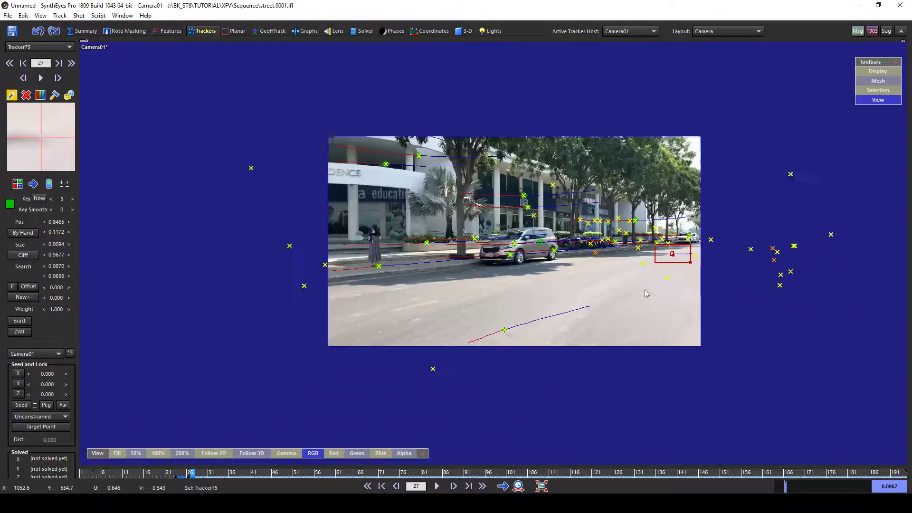
pyautogui.scroll(2, 660, 290)
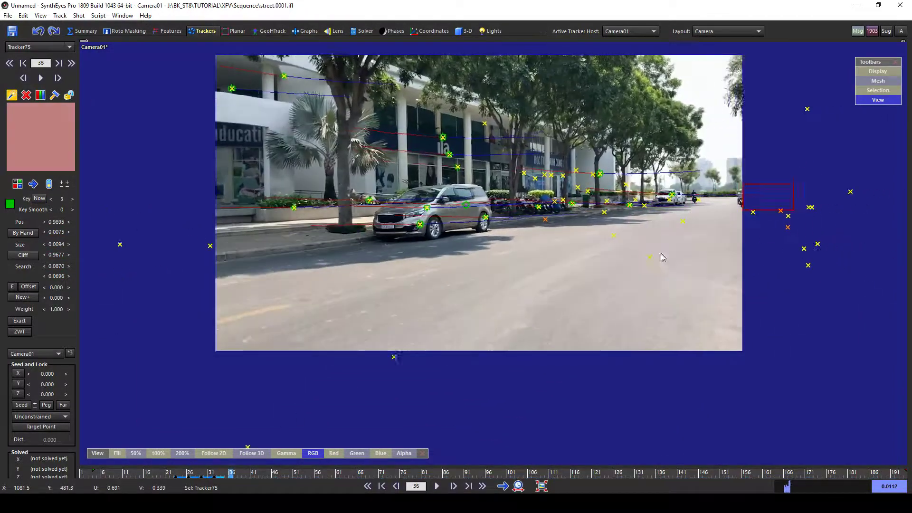
pyautogui.click(650, 265)
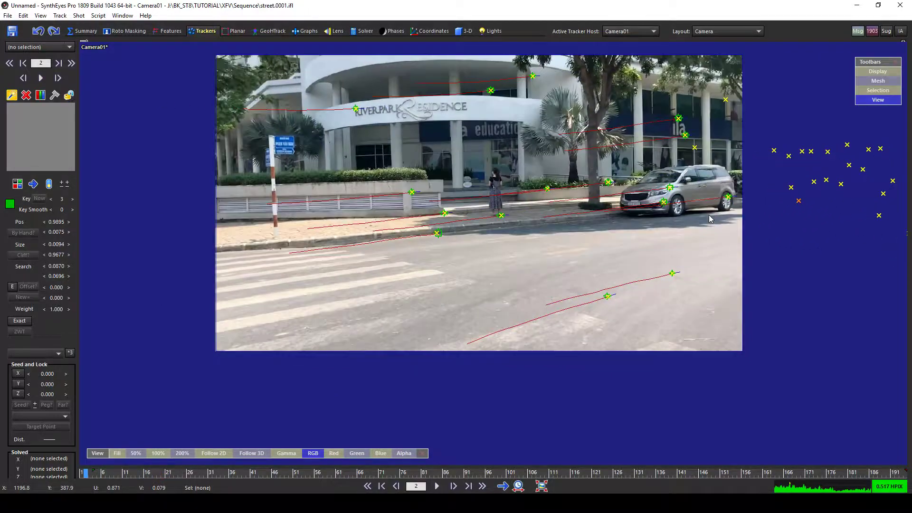
# - At frame 1, place a new tracker on the upper corner of the building window beyond the column beside the "ila" sign
pyautogui.moveTo(694, 231); pyautogui.dragTo(664, 193, button='middle')
pyautogui.scroll(4, 665, 193)
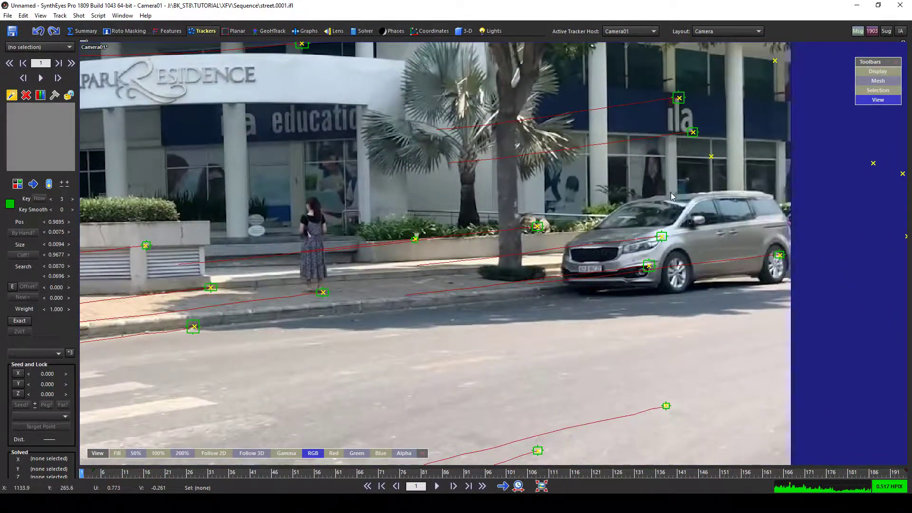
pyautogui.moveTo(687, 262); pyautogui.dragTo(627, 229, button='middle')
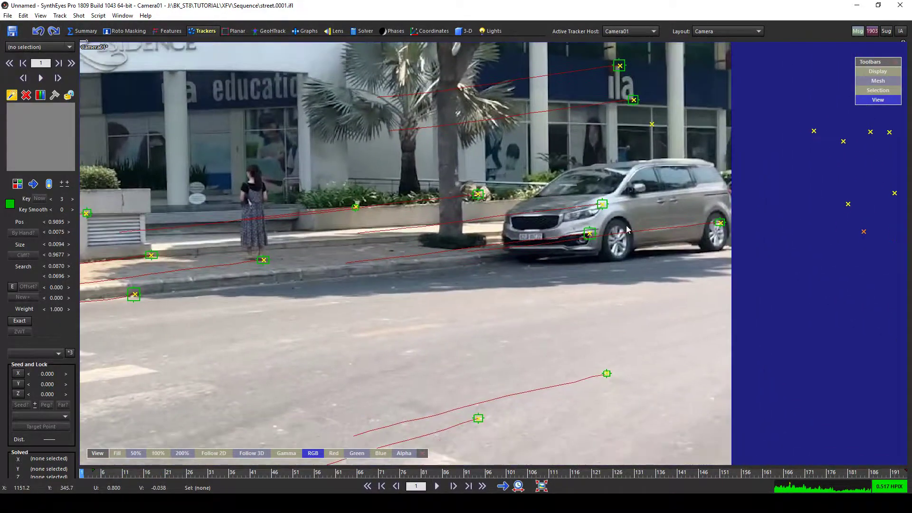
pyautogui.scroll(-2, 632, 245)
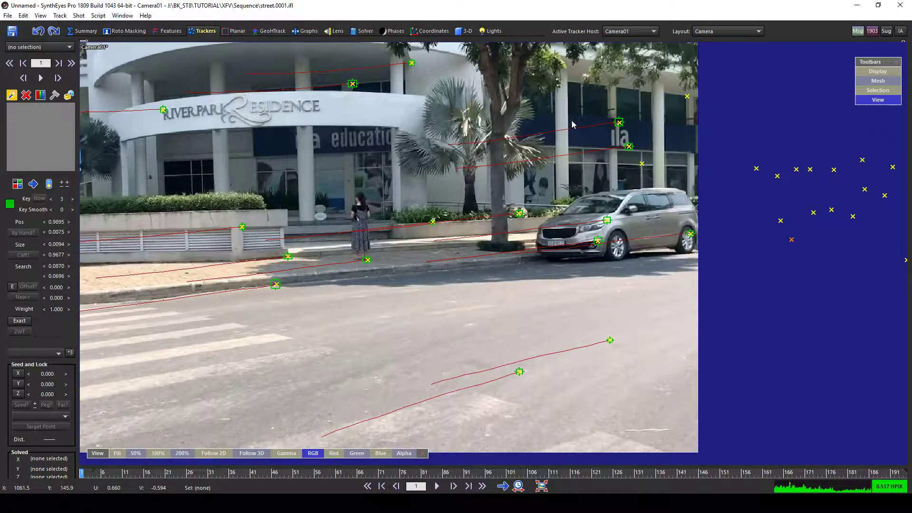
pyautogui.scroll(2, 524, 146)
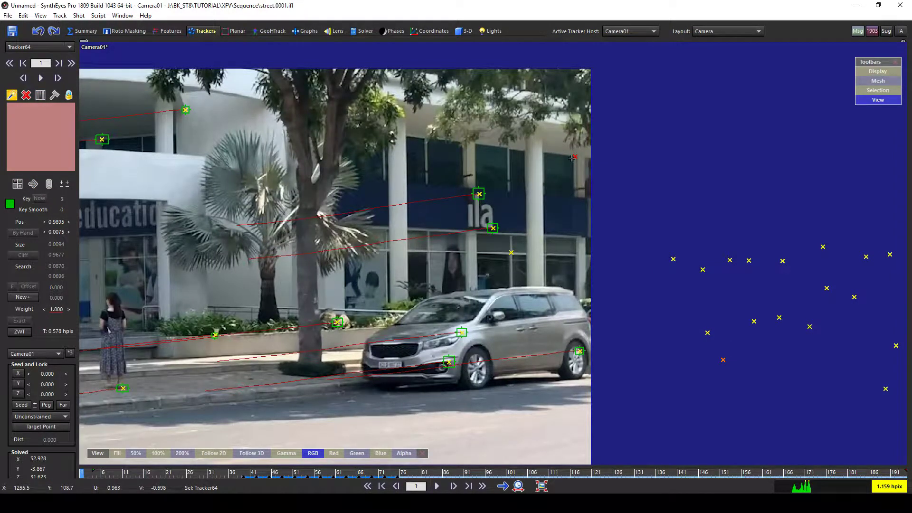
pyautogui.scroll(5, 572, 158)
pyautogui.scroll(-2, 564, 141)
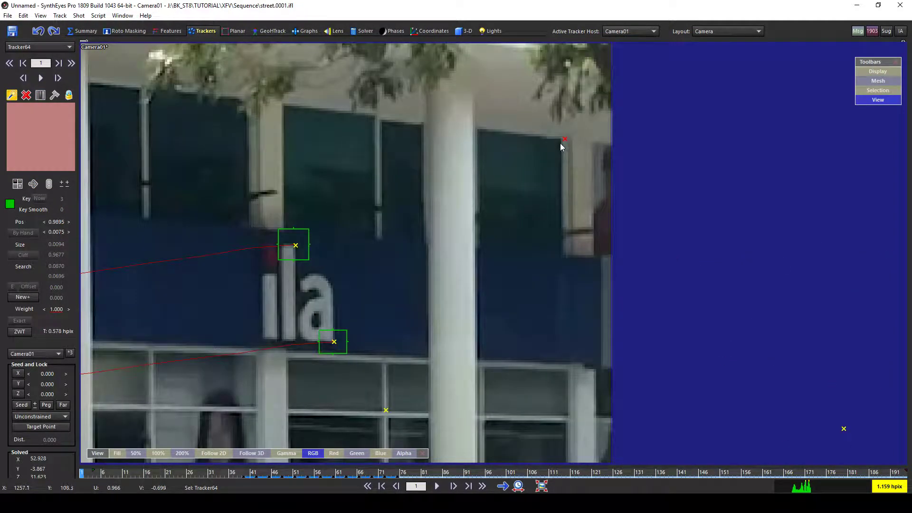
pyautogui.click(565, 139)
pyautogui.scroll(-3, 561, 138)
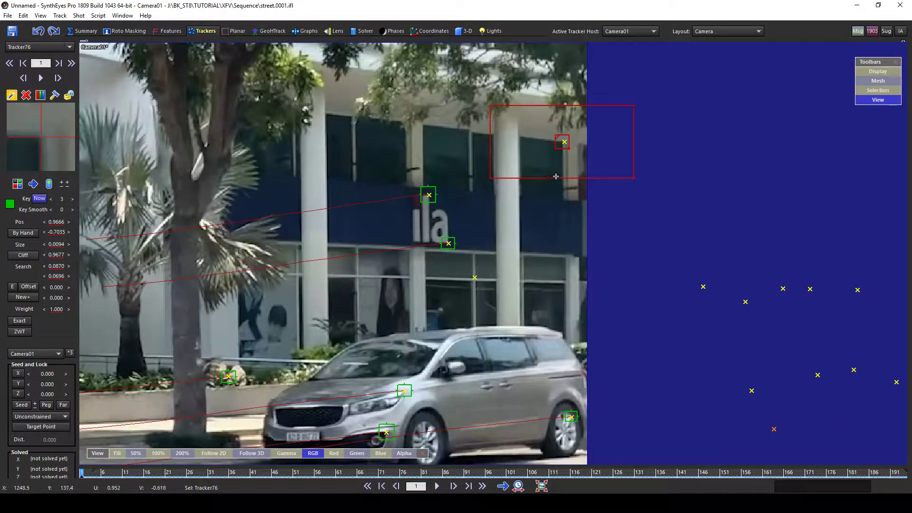
# - Track the building window corner tracker forward from frame 1 to frame 78, then step back to frame 77 and lock it
pyautogui.moveTo(552, 176); pyautogui.dragTo(587, 166, button='middle')
pyautogui.press('d')
pyautogui.press('d')
pyautogui.press('d')
pyautogui.press('d')
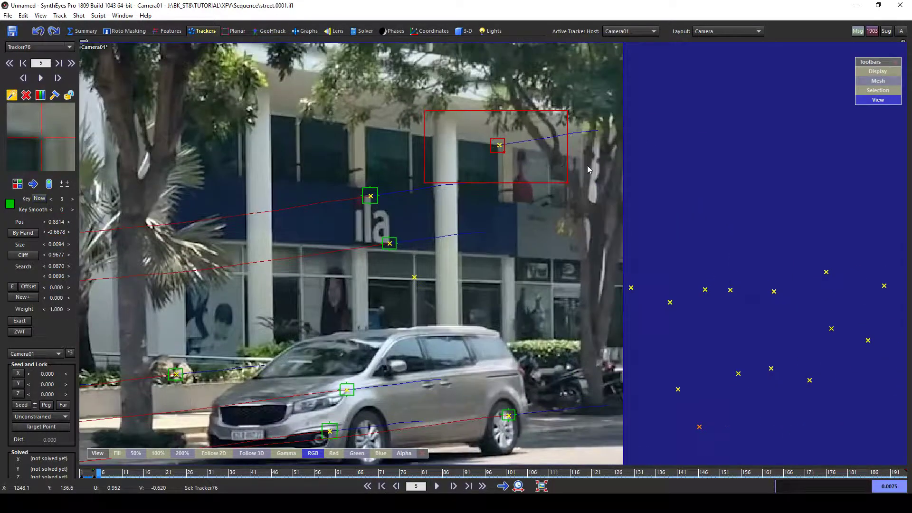
pyautogui.press('d')
pyautogui.press('d')
pyautogui.press('d')
pyautogui.press('d')
pyautogui.press('d')
pyautogui.press('d')
pyautogui.press('d')
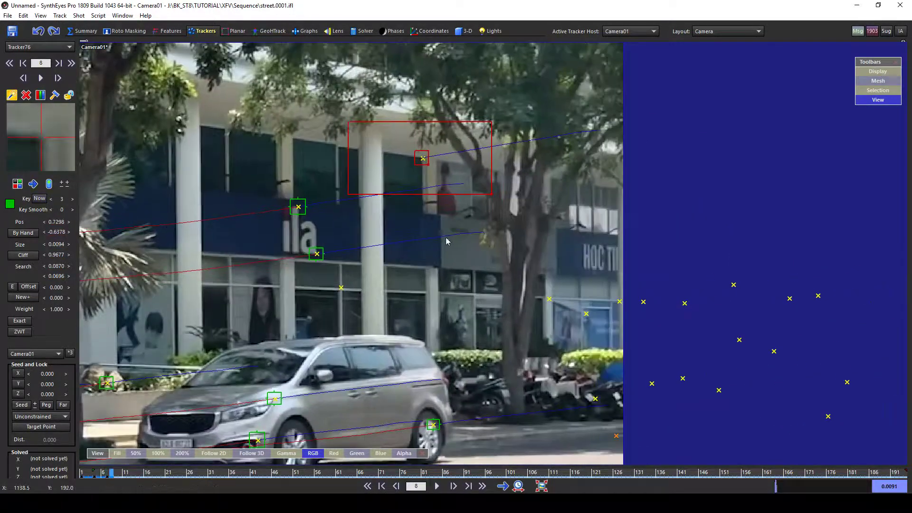
pyautogui.press('d')
pyautogui.press('d')
pyautogui.press('d')
pyautogui.press('d')
pyautogui.press('d')
pyautogui.press('d')
pyautogui.press('d')
pyautogui.press('d')
pyautogui.press('d')
pyautogui.press('d')
pyautogui.press('d')
pyautogui.press('d')
pyautogui.press('d')
pyautogui.press('d')
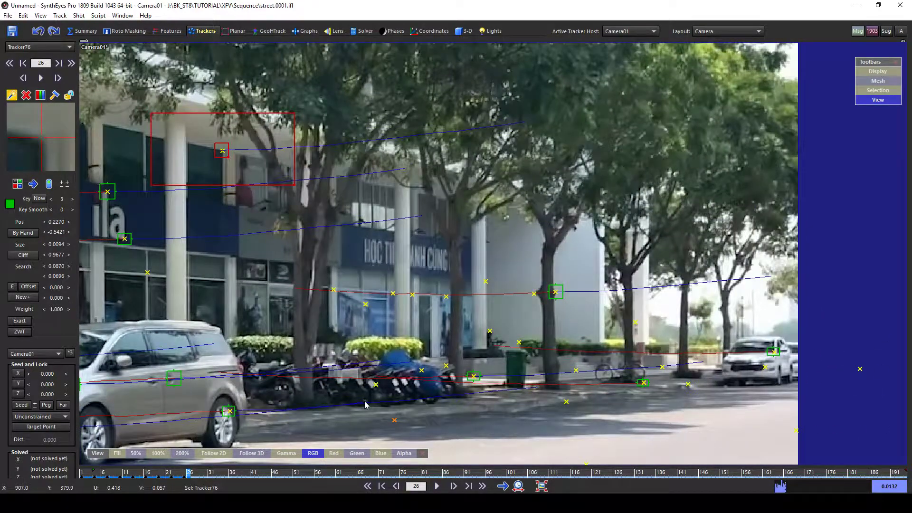
pyautogui.press('d')
pyautogui.press('d')
pyautogui.press('d')
pyautogui.press('d')
pyautogui.press('d')
pyautogui.press('d')
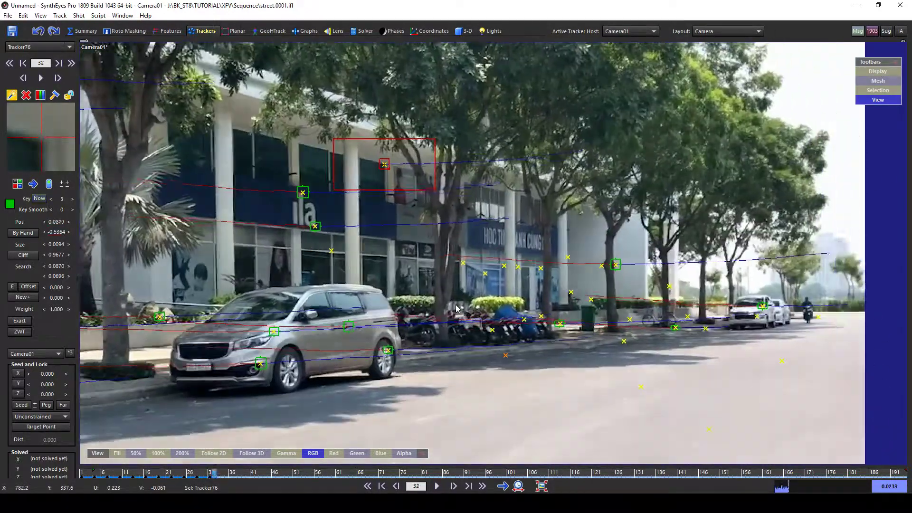
pyautogui.press('d')
pyautogui.press('d')
pyautogui.press('d')
pyautogui.press('d')
pyautogui.press('d')
pyautogui.press('d')
pyautogui.press('d')
pyautogui.press('d')
pyautogui.press('d')
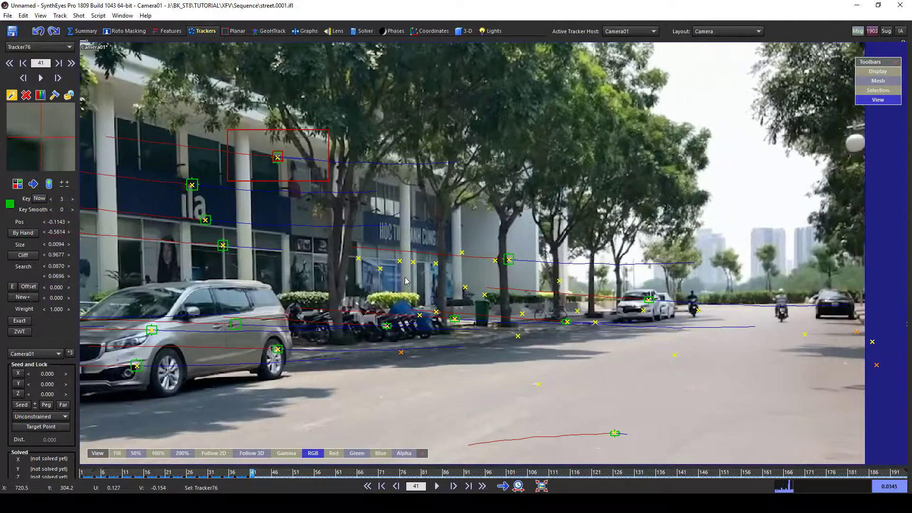
pyautogui.press('d')
pyautogui.press('d')
pyautogui.press('d')
pyautogui.press('d')
pyautogui.press('d')
pyautogui.press('d')
pyautogui.press('d')
pyautogui.press('d')
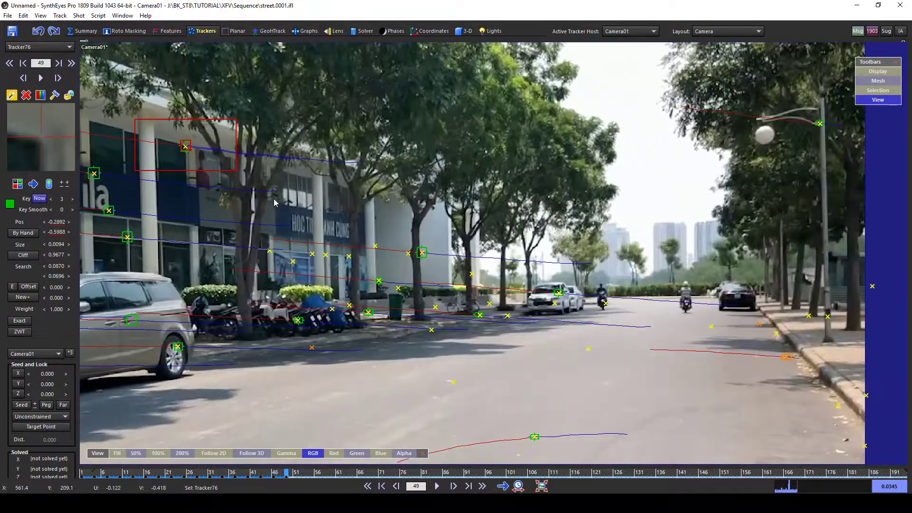
pyautogui.press('d')
pyautogui.press('d')
pyautogui.press('d')
pyautogui.press('d')
pyautogui.press('d')
pyautogui.press('d')
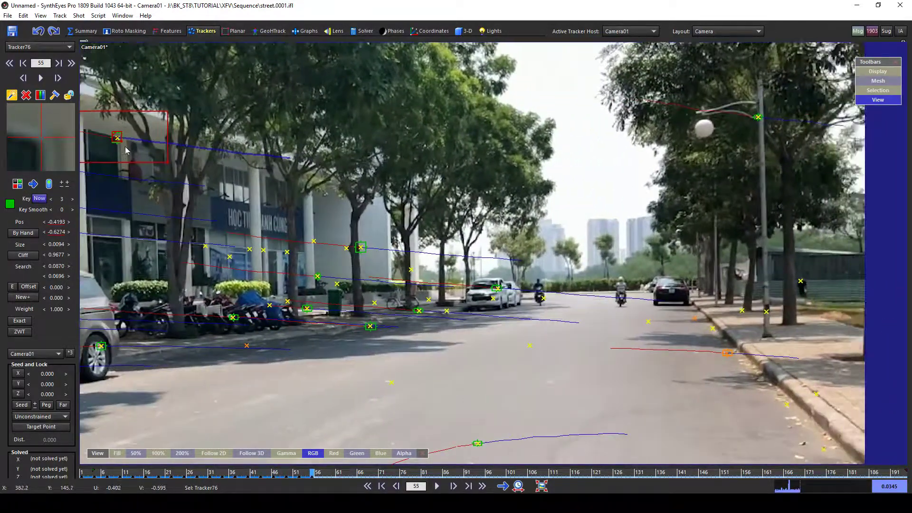
pyautogui.press('d')
pyautogui.press('d')
pyautogui.press('d')
pyautogui.press('d')
pyautogui.press('d')
pyautogui.press('d')
pyautogui.press('d')
pyautogui.press('d')
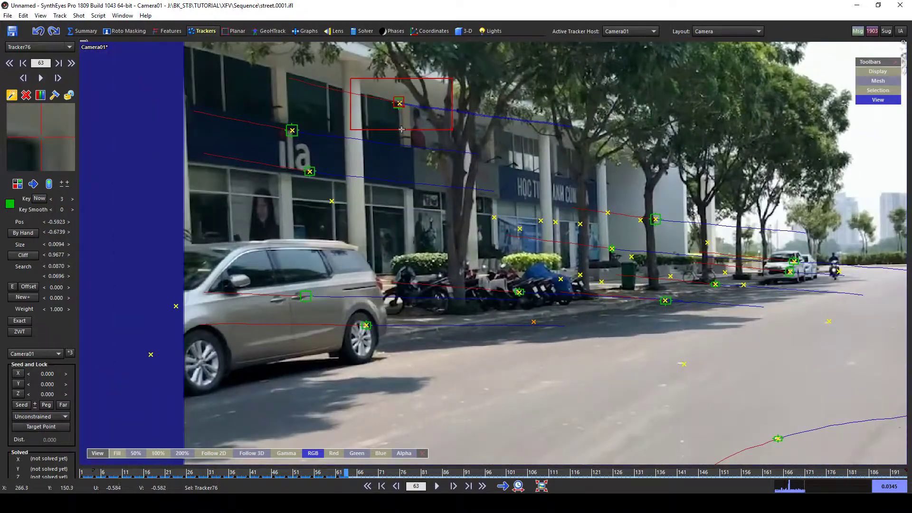
pyautogui.press('d')
pyautogui.press('d')
pyautogui.press('d')
pyautogui.press('d')
pyautogui.press('d')
pyautogui.press('d')
pyautogui.press('d')
pyautogui.press('d')
pyautogui.press('d')
pyautogui.press('d')
pyautogui.press('d')
pyautogui.press('d')
pyautogui.press('d')
pyautogui.press('d')
pyautogui.press('d')
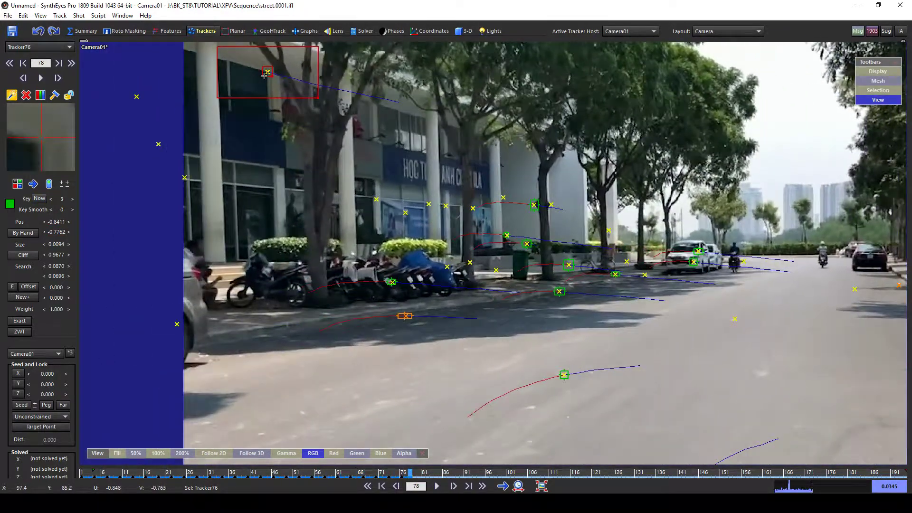
pyautogui.press('s')
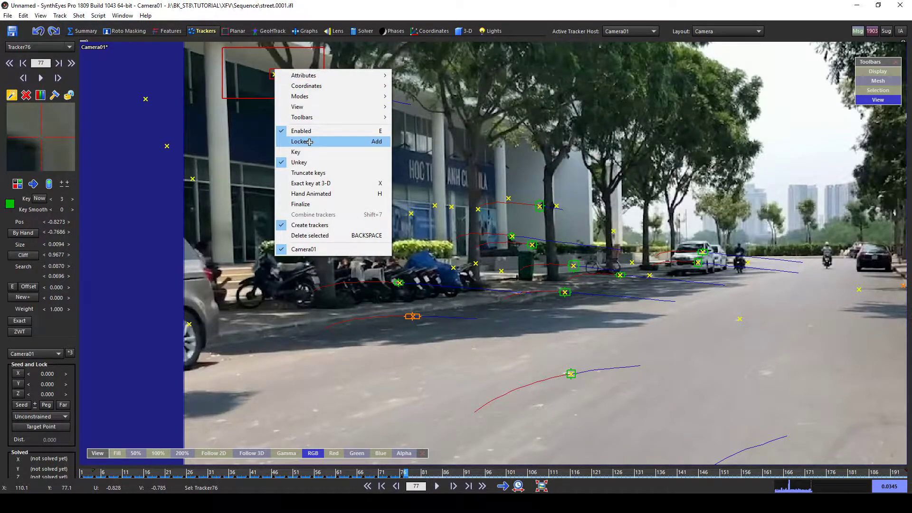
# - Re-solve the camera with the locked window corner tracker included
pyautogui.moveTo(396, 473); pyautogui.dragTo(288, 434)
pyautogui.scroll(-4, 436, 281)
pyautogui.moveTo(437, 282); pyautogui.dragTo(419, 291, button='middle')
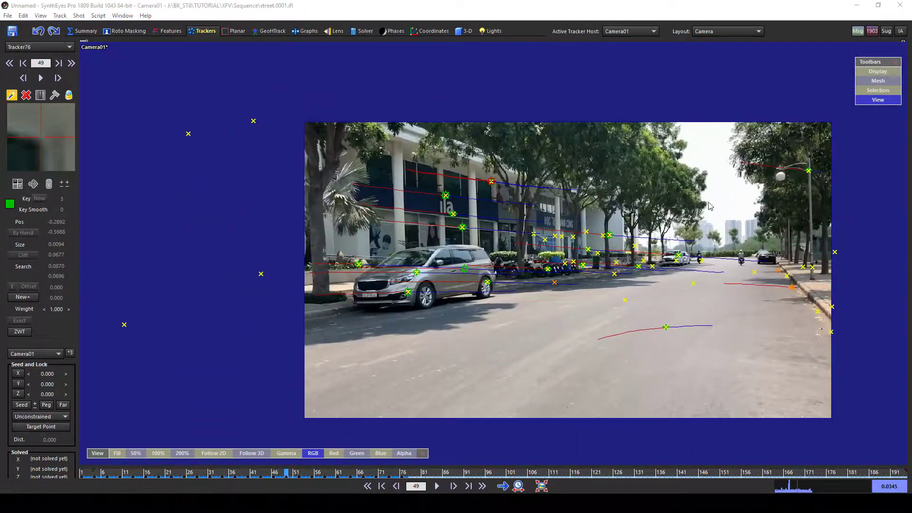
pyautogui.press('g')
pyautogui.click(181, 169)
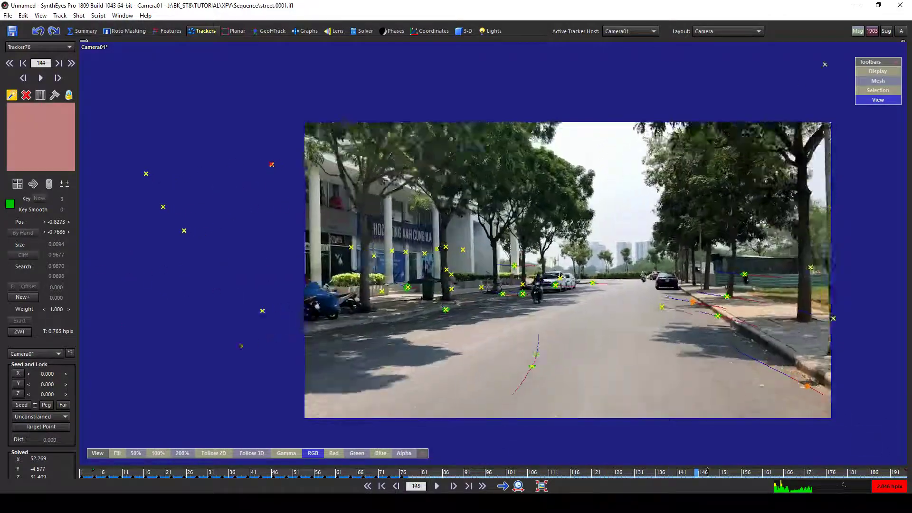
# - Scrub through the shot to check how the solved points sit on the footage, ending at frame 57 near the van
pyautogui.click(857, 463)
pyautogui.moveTo(738, 467); pyautogui.dragTo(81, 467)
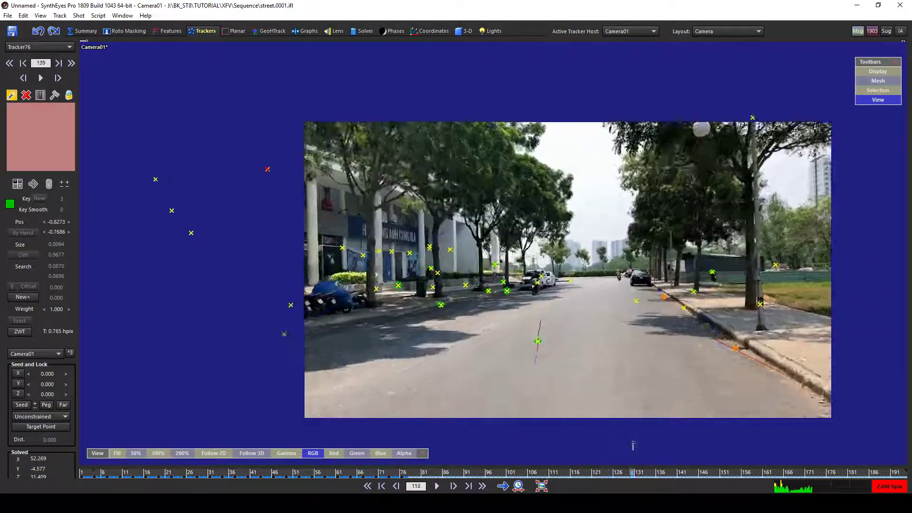
pyautogui.moveTo(633, 446); pyautogui.dragTo(93, 435)
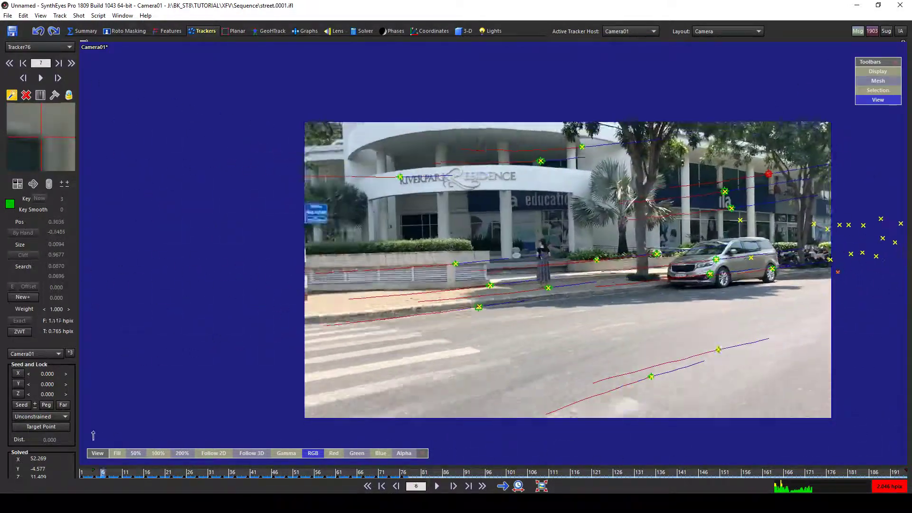
pyautogui.moveTo(200, 440); pyautogui.dragTo(428, 444)
pyautogui.moveTo(624, 436); pyautogui.dragTo(373, 456)
pyautogui.scroll(3, 443, 354)
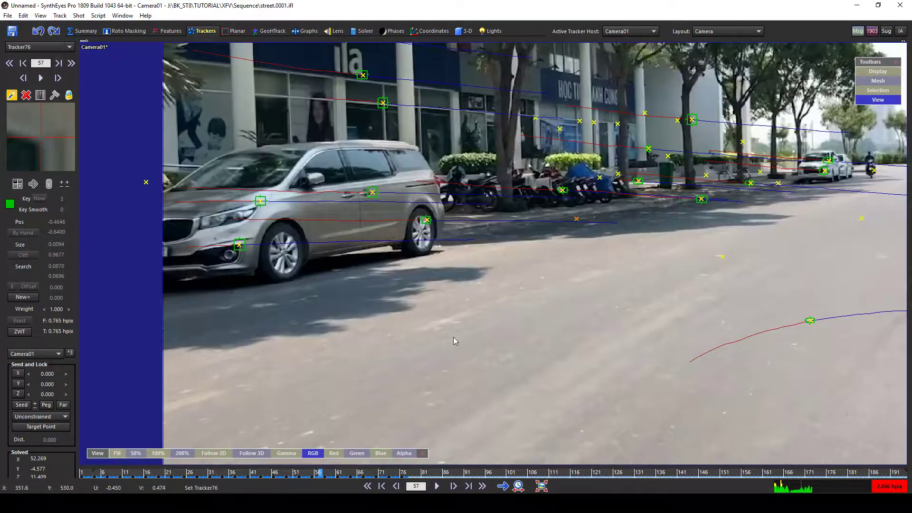
# - Place a new tracker on a pale mark on the road near the van at frame 57 and track it forward to frame 69
pyautogui.scroll(-3, 468, 362)
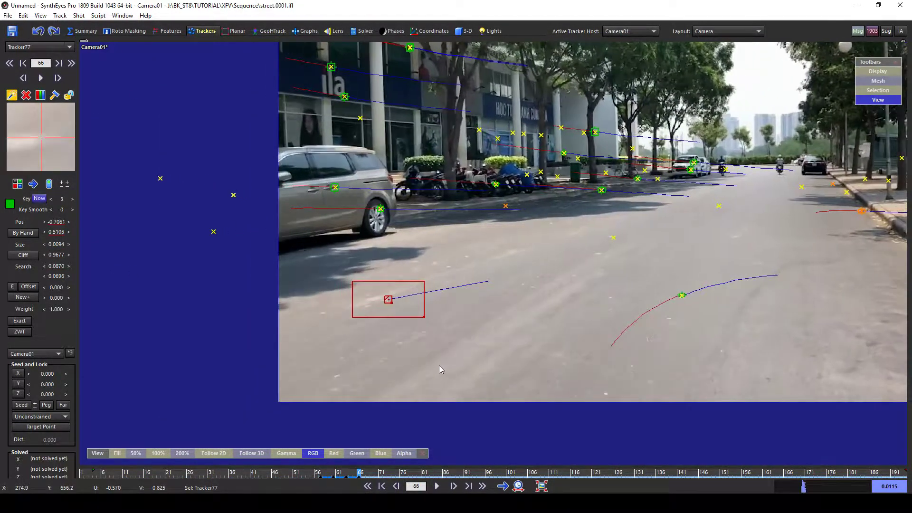
pyautogui.rightClick(383, 316)
pyautogui.click(401, 402)
pyautogui.scroll(2, 363, 311)
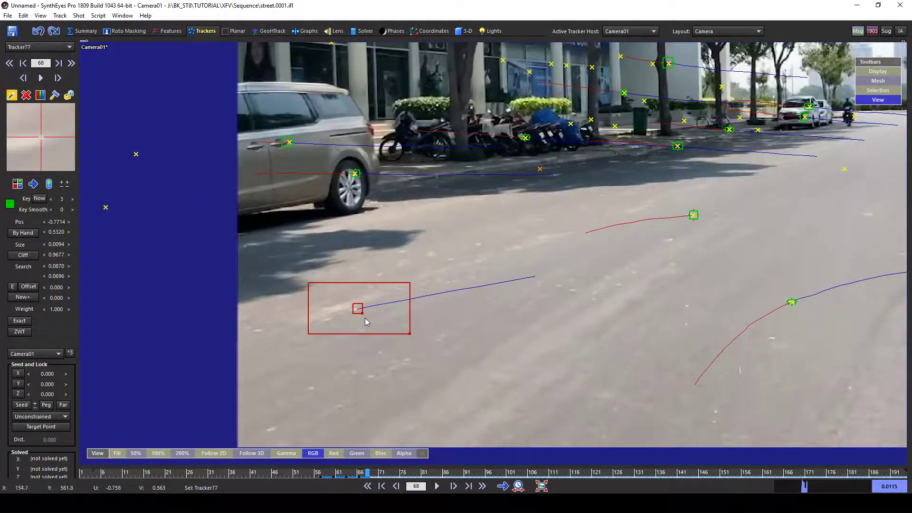
pyautogui.press('s')
pyautogui.press('d')
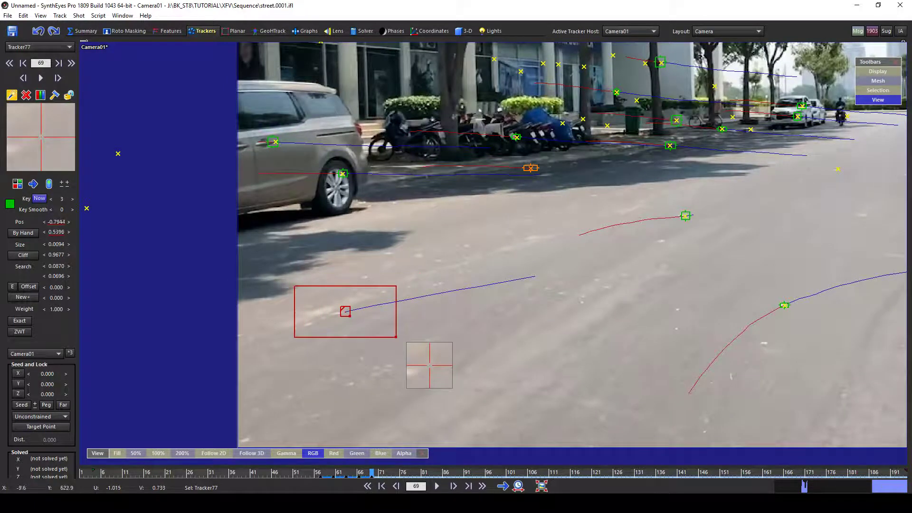
# - Continue tracking the road mark from frame 69 to frame 74 at the image edge and lock the tracker
pyautogui.press('d')
pyautogui.press('d')
pyautogui.press('d')
pyautogui.press('d')
pyautogui.press('d')
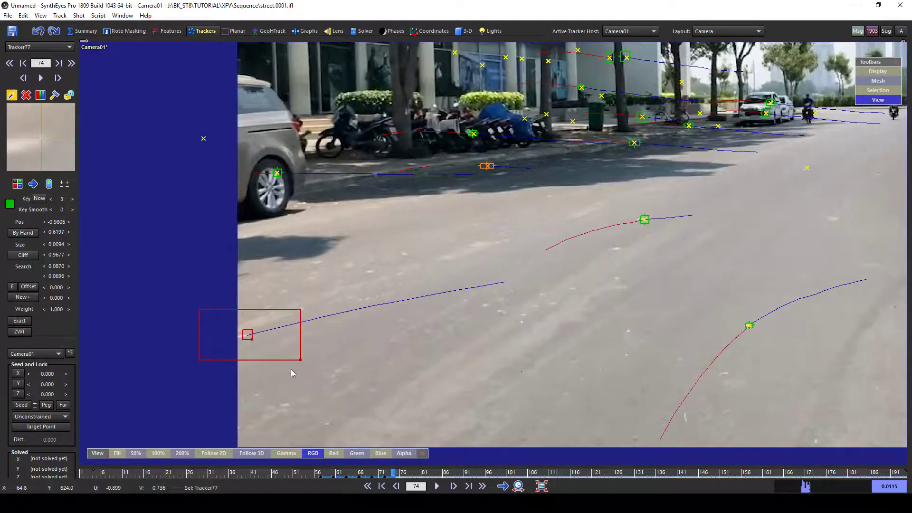
pyautogui.rightClick(228, 341)
# - Go back to frame 47 and place a new tracker on a small light spot on the road behind the van
pyautogui.moveTo(371, 345); pyautogui.dragTo(340, 310, button='middle')
pyautogui.press('Left')
pyautogui.press('Left')
pyautogui.press('Left')
pyautogui.press('Left')
pyautogui.press('Left')
pyautogui.press('Left')
pyautogui.press('Left')
pyautogui.press('Left')
pyautogui.press('Left')
pyautogui.press('Left')
pyautogui.press('Left')
pyautogui.press('Left')
pyautogui.press('Left')
pyautogui.press('Left')
pyautogui.press('Left')
pyautogui.press('Left')
pyautogui.press('Left')
pyautogui.press('Left')
pyautogui.press('Left')
pyautogui.press('Left')
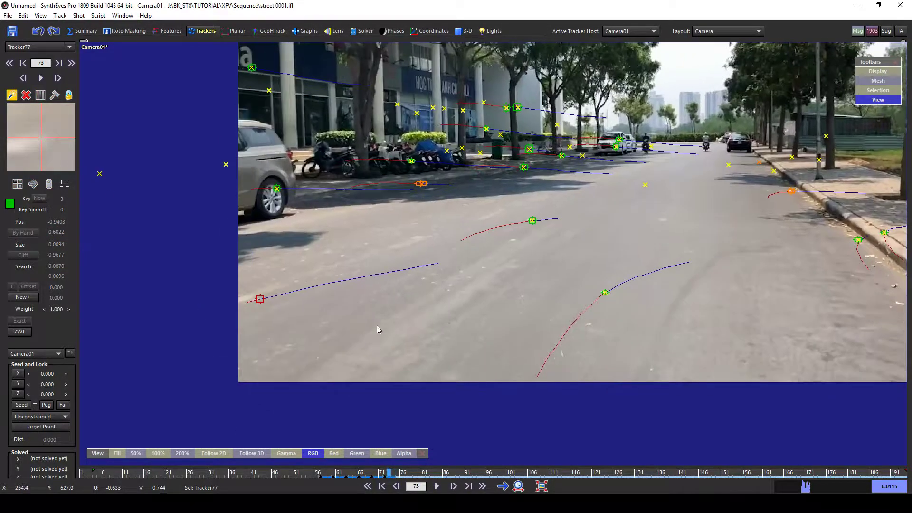
pyautogui.scroll(2, 474, 230)
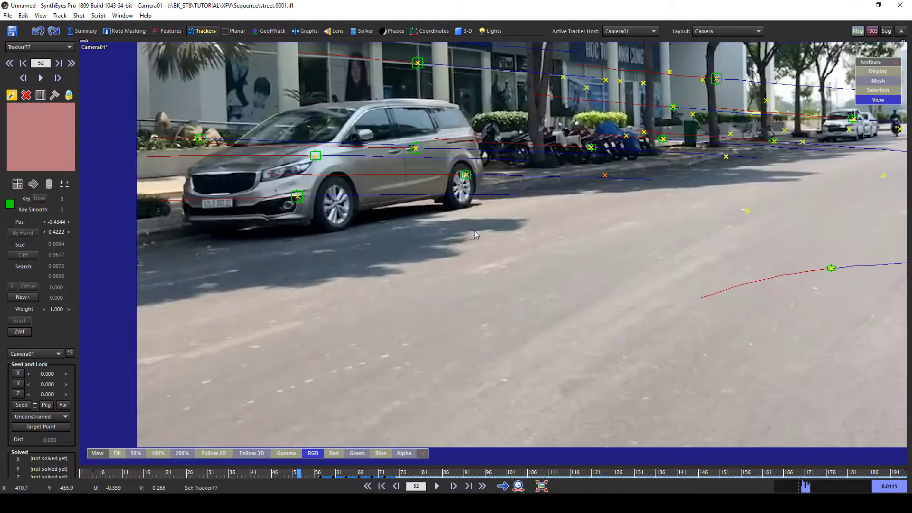
pyautogui.press('Left')
pyautogui.press('Left')
pyautogui.press('Left')
pyautogui.press('Left')
pyautogui.press('Left')
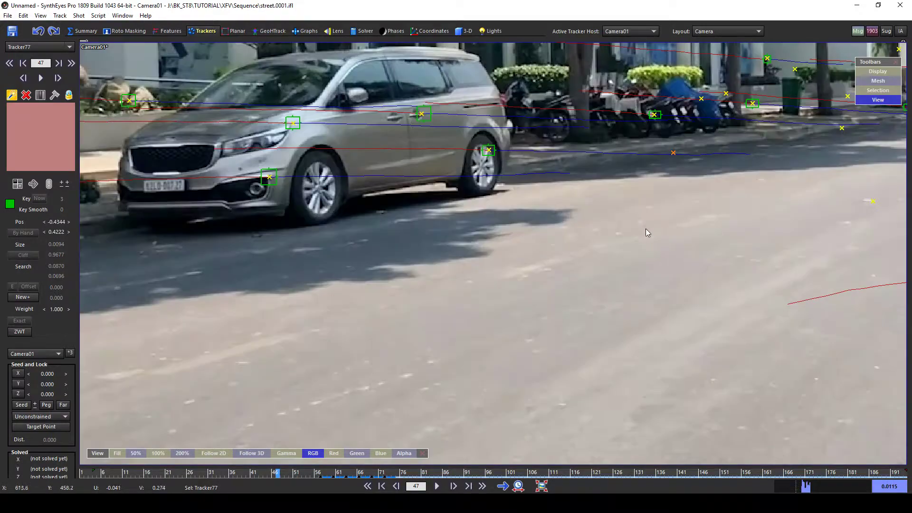
pyautogui.click(646, 223)
pyautogui.moveTo(646, 222); pyautogui.dragTo(644, 221)
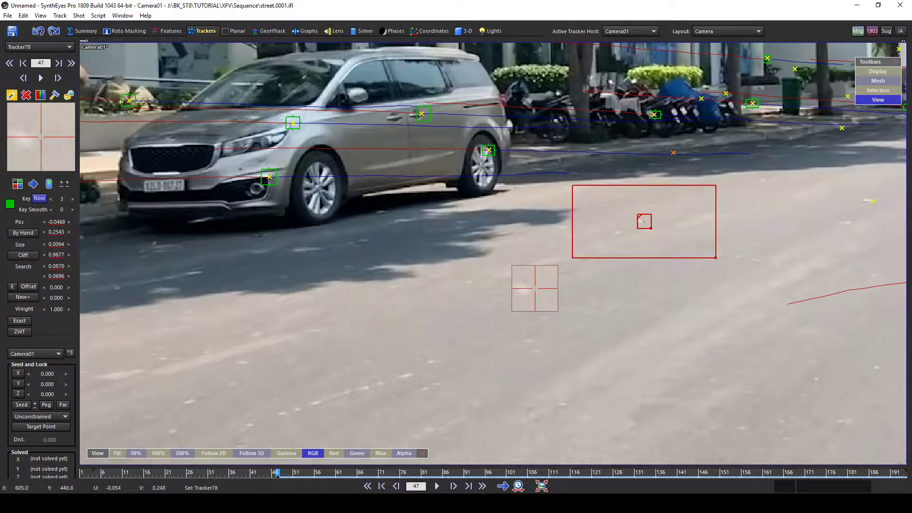
# - Track the light road spot forward to frame 52, truncating its keys at frame 50 and repositioning it on the spot at frame 51
pyautogui.press('Right')
pyautogui.scroll(-2, 585, 240)
pyautogui.press('Right')
pyautogui.press('Right')
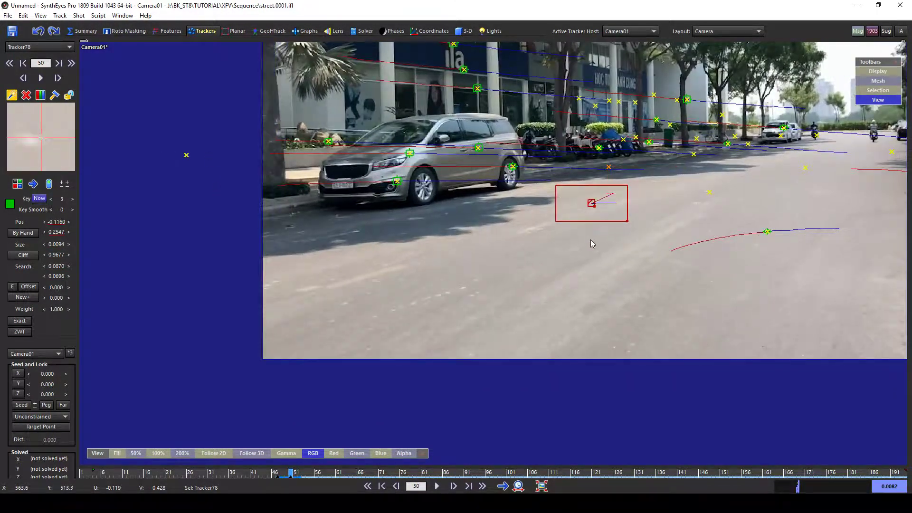
pyautogui.scroll(2, 591, 243)
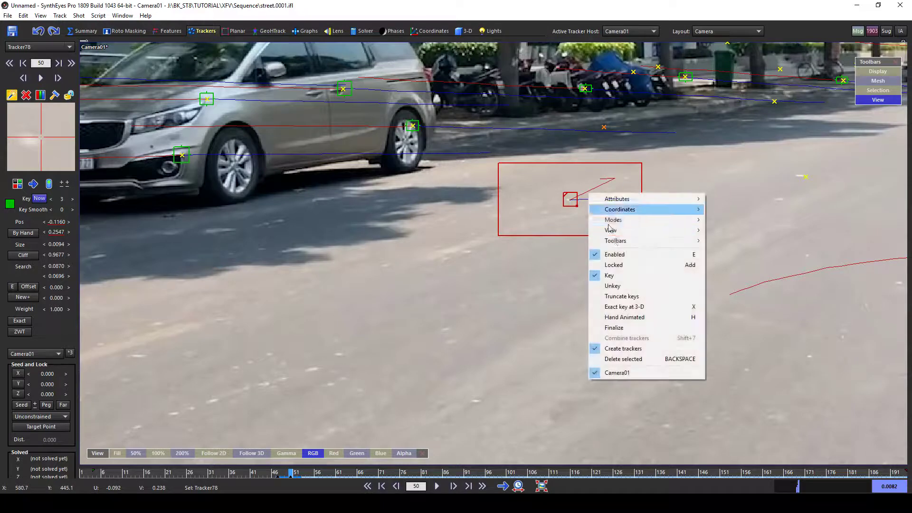
pyautogui.rightClick(588, 195)
pyautogui.click(631, 297)
pyautogui.press('Right')
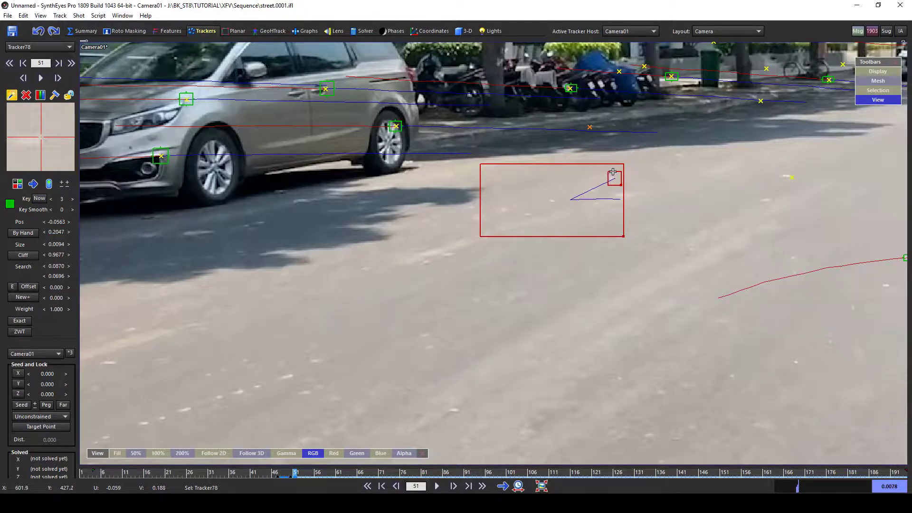
pyautogui.moveTo(613, 172); pyautogui.dragTo(664, 264)
pyautogui.press('Right')
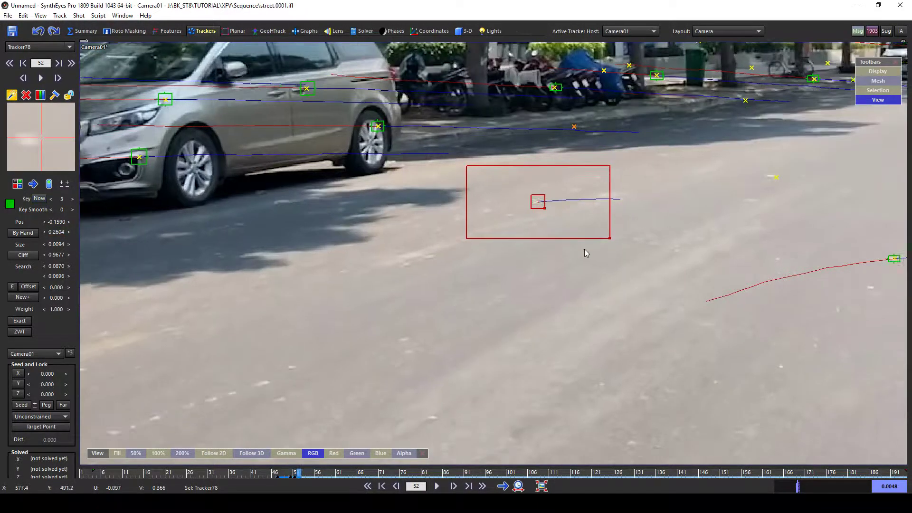
# - Track the light road spot behind the van forward from frame 52 to frame 59
pyautogui.press('Right')
pyautogui.press('Right')
pyautogui.press('Right')
pyautogui.press('Right')
pyautogui.press('Right')
pyautogui.scroll(-1, 565, 260)
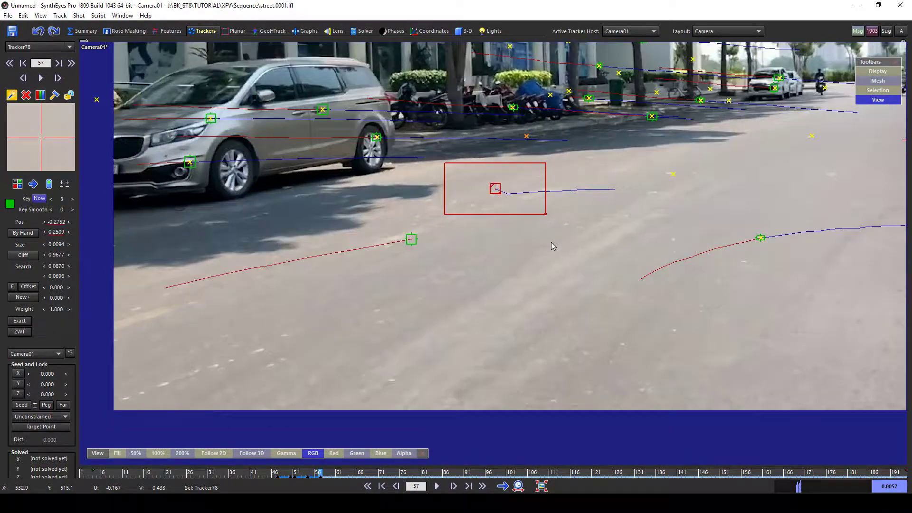
pyautogui.press('Right')
pyautogui.press('Right')
# - Truncate the road spot tracker's keys at frame 56 and reposition it on the light spot at frame 57
pyautogui.press('Left')
pyautogui.press('Left')
pyautogui.press('Left')
pyautogui.rightClick(516, 194)
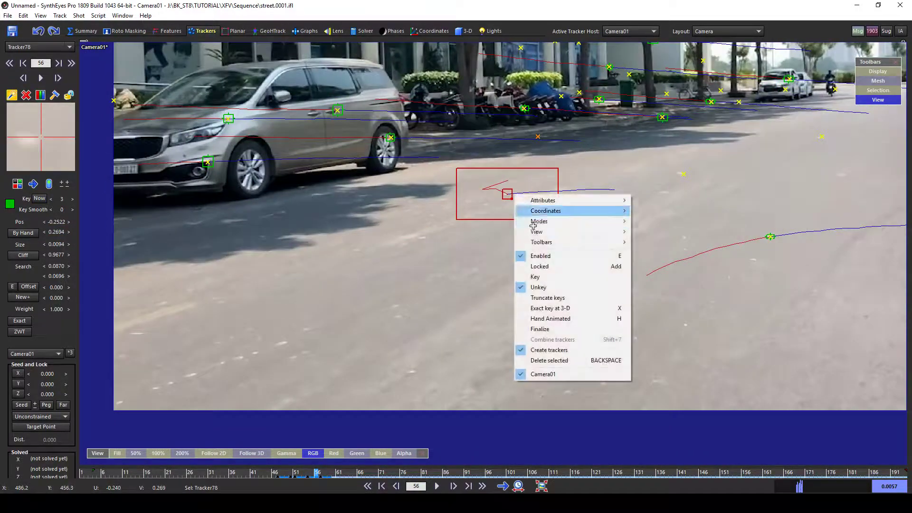
pyautogui.click(548, 297)
pyautogui.scroll(1, 525, 197)
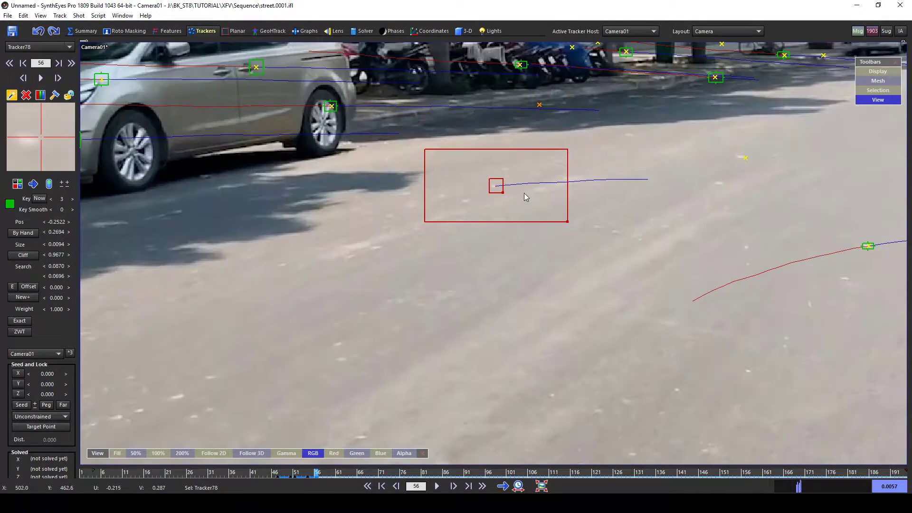
pyautogui.press('Right')
pyautogui.moveTo(484, 171); pyautogui.dragTo(483, 179)
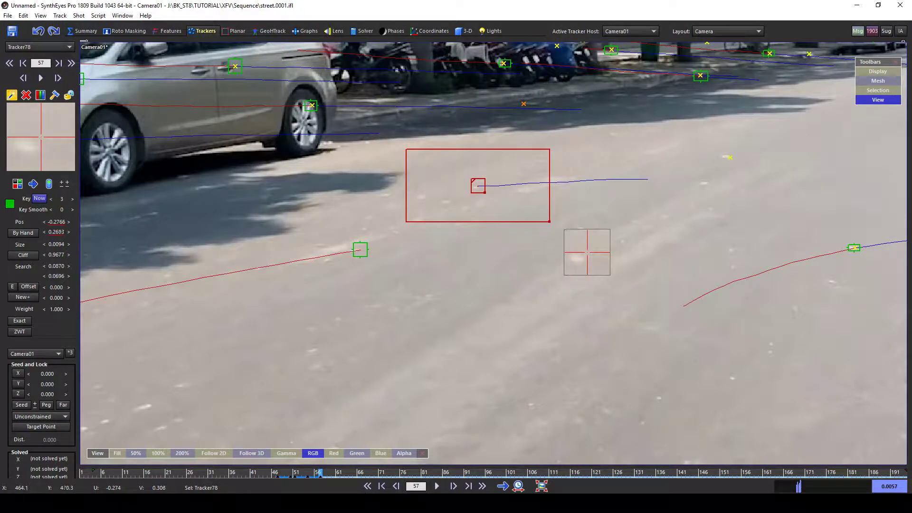
pyautogui.press('Left')
pyautogui.press('Right')
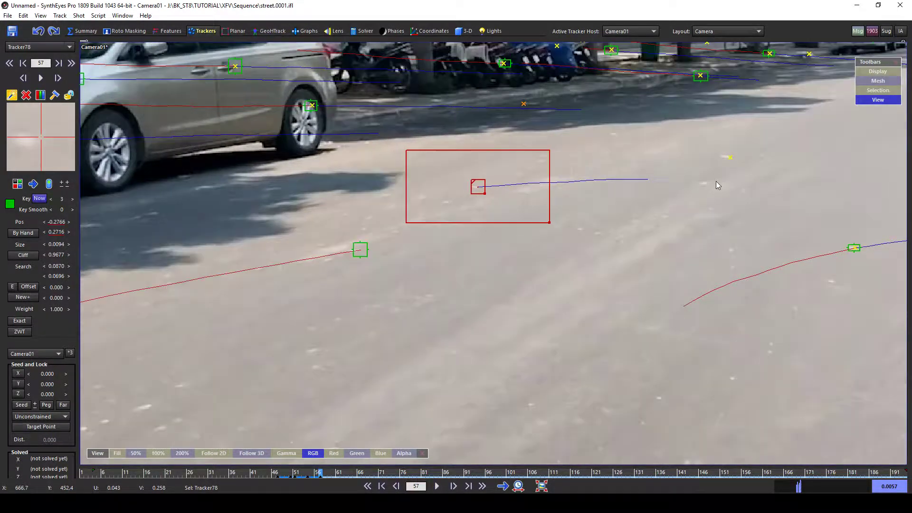
# - Nudge the road spot tracker onto the light spot at frame 57 and track it forward to frame 67
pyautogui.press('Left')
pyautogui.press('Right')
pyautogui.moveTo(478, 186); pyautogui.dragTo(477, 188)
pyautogui.press('Right')
pyautogui.press('Right')
pyautogui.press('Right')
pyautogui.press('Right')
pyautogui.press('Right')
pyautogui.press('Right')
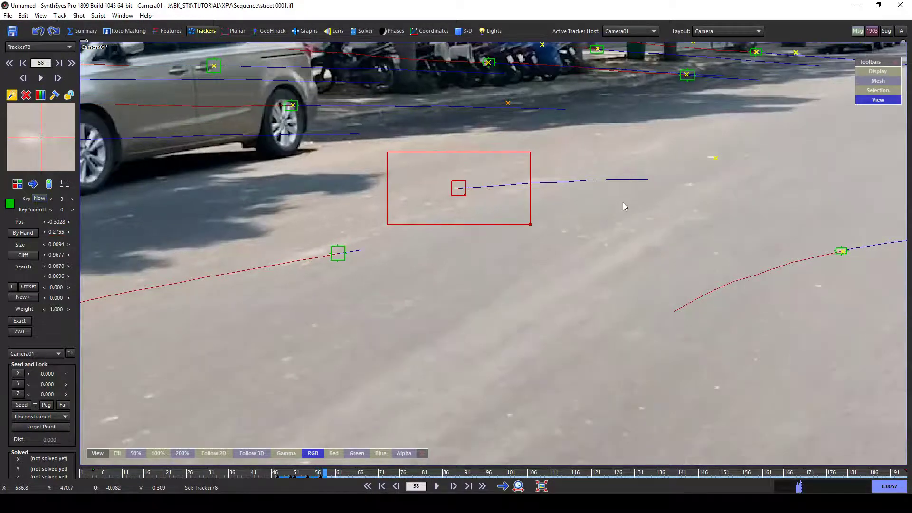
pyautogui.scroll(-3, 603, 206)
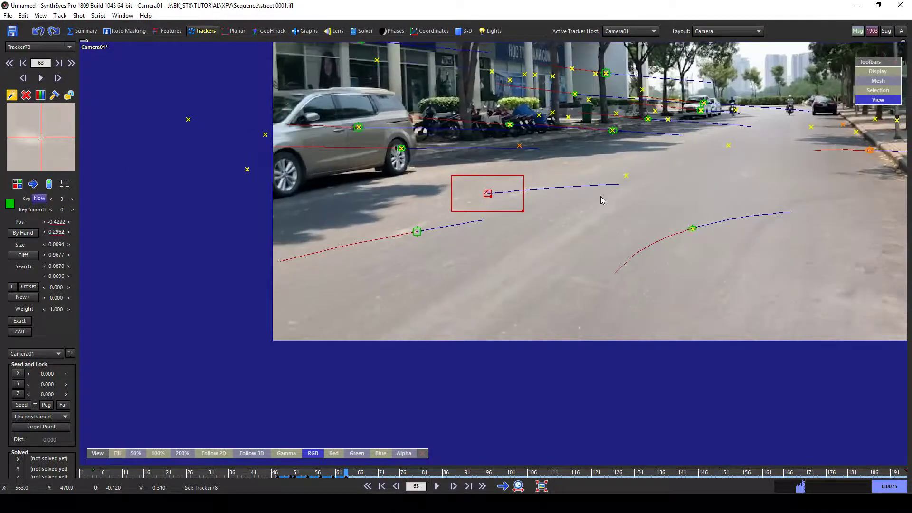
pyautogui.press('Right')
pyautogui.press('Right')
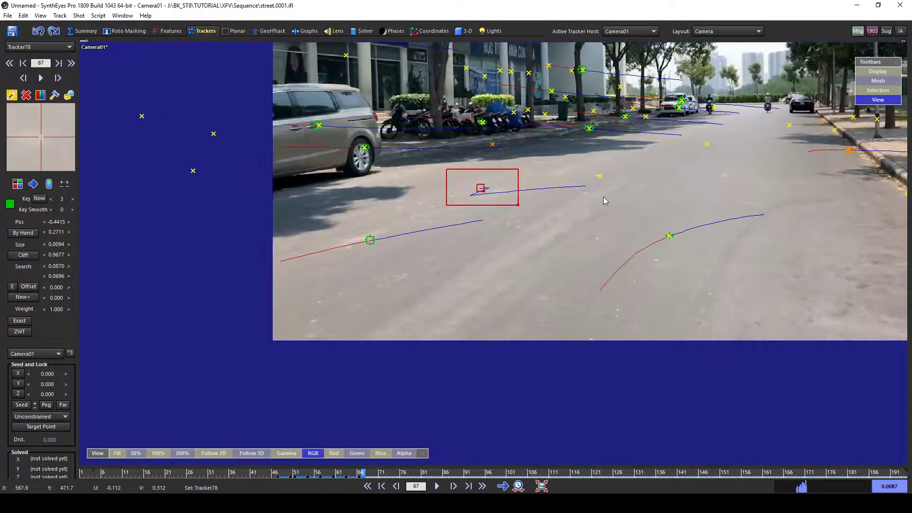
# - Go back to frame 65, truncate the road spot tracker's keys there and lock the tracker
pyautogui.rightClick(475, 191)
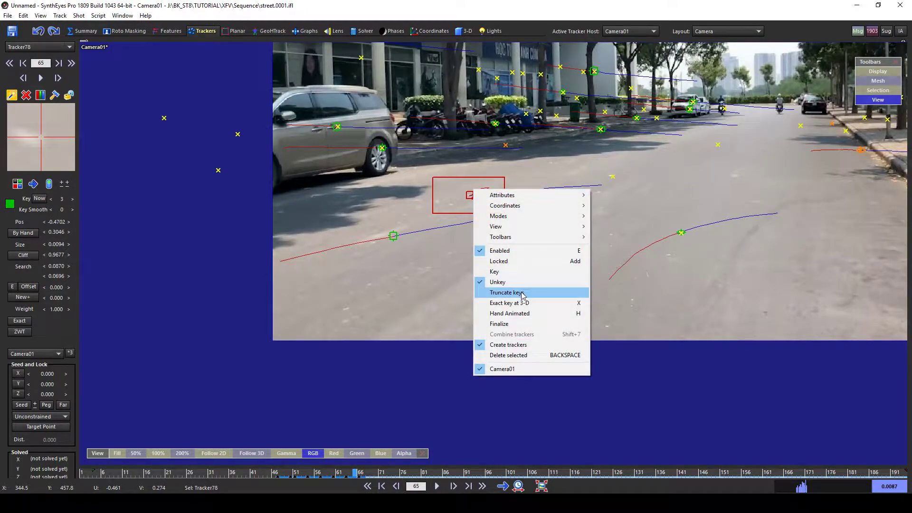
pyautogui.click(523, 292)
pyautogui.rightClick(470, 191)
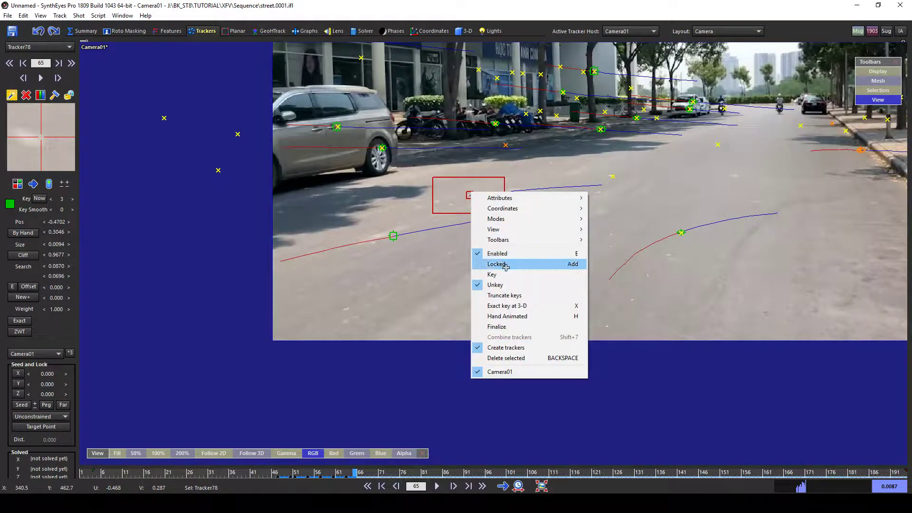
pyautogui.click(490, 263)
# - Go back to frame 40 and place a new tracker on the hub of the van's rear wheel
pyautogui.press('Left')
pyautogui.press('Left')
pyautogui.press('Left')
pyautogui.press('Left')
pyautogui.press('Left')
pyautogui.press('Left')
pyautogui.press('Left')
pyautogui.press('Left')
pyautogui.press('Left')
pyautogui.press('Left')
pyautogui.press('Left')
pyautogui.press('Left')
pyautogui.press('Left')
pyautogui.press('Left')
pyautogui.press('Left')
pyautogui.press('Left')
pyautogui.scroll(2, 533, 183)
pyautogui.press('Left')
pyautogui.scroll(-1, 551, 177)
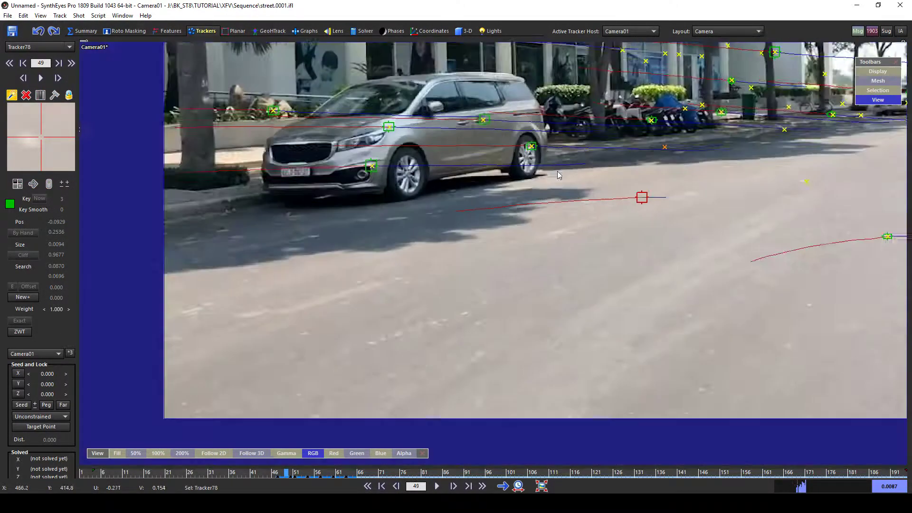
pyautogui.press('Left')
pyautogui.press('Left')
pyautogui.press('Left')
pyautogui.press('Left')
pyautogui.press('Left')
pyautogui.press('Left')
pyautogui.press('Left')
pyautogui.press('Left')
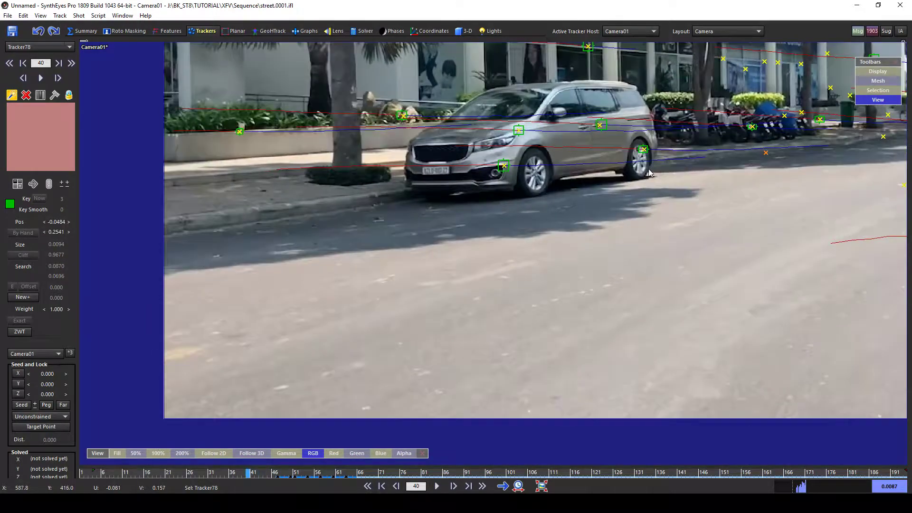
pyautogui.scroll(1, 649, 173)
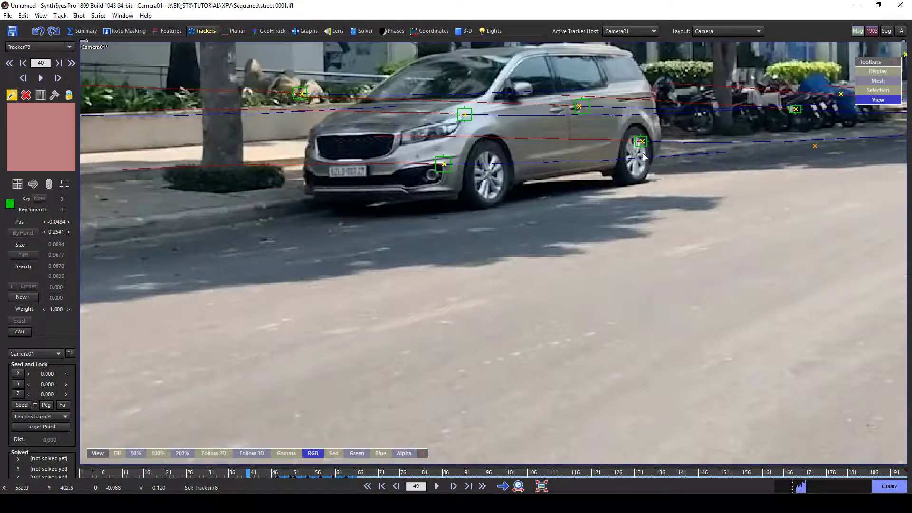
pyautogui.moveTo(645, 157)
pyautogui.mouseDown()
pyautogui.moveTo(642, 146)
pyautogui.moveTo(631, 161)
pyautogui.mouseUp()
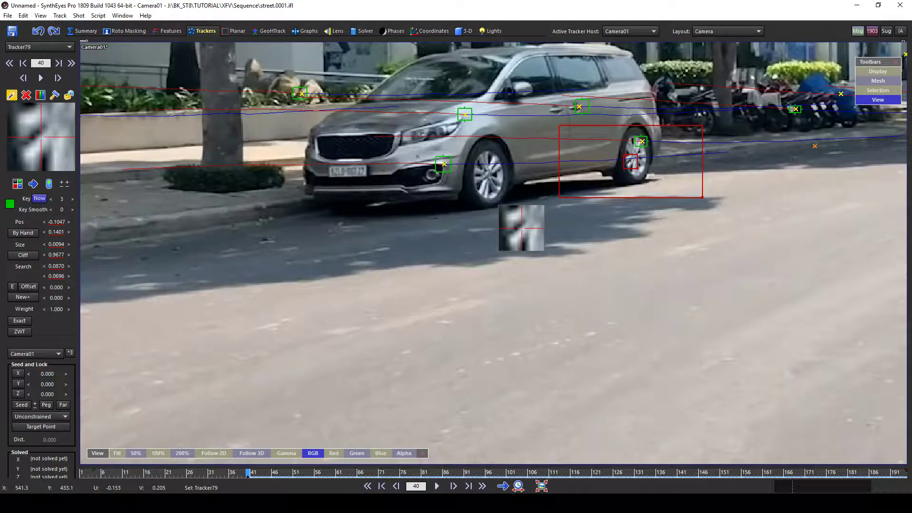
# - Track the rear wheel hub forward from frame 40 to frame 74
pyautogui.scroll(-2, 597, 181)
pyautogui.hotkey('ctrl', 'f')
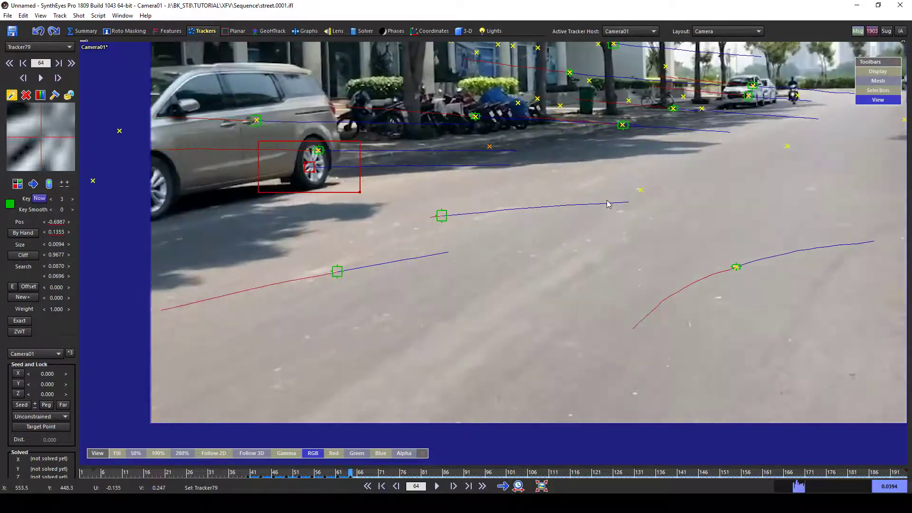
pyautogui.press('space')
pyautogui.press('s')
pyautogui.press('s')
pyautogui.press('s')
pyautogui.press('s')
pyautogui.press('s')
pyautogui.press('s')
pyautogui.press('s')
pyautogui.press('s')
pyautogui.press('s')
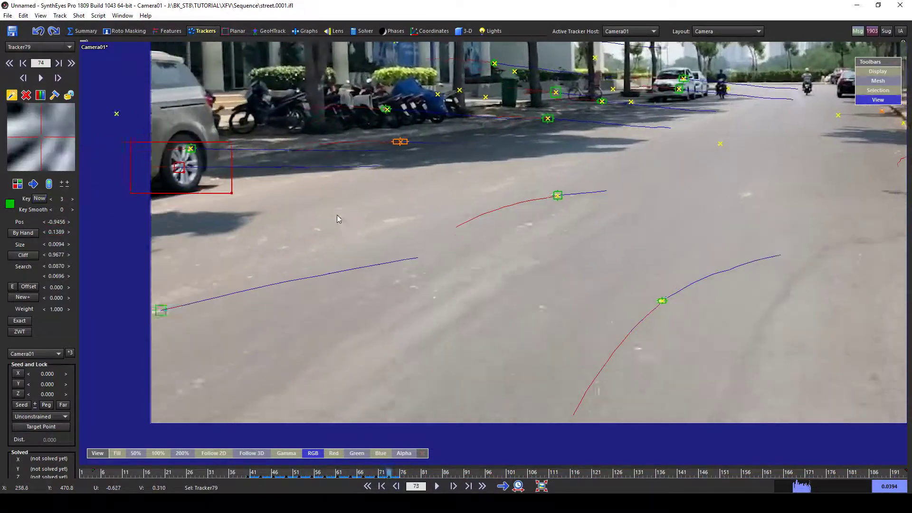
# - Step back through the tracked frames to frame 53 and forward to 58, checking how the wheel tracker follows the hub
pyautogui.press('s')
pyautogui.press('s')
pyautogui.press('s')
pyautogui.press('s')
pyautogui.press('s')
pyautogui.press('s')
pyautogui.press('s')
pyautogui.press('s')
pyautogui.press('s')
pyautogui.press('s')
pyautogui.press('s')
pyautogui.press('s')
pyautogui.press('s')
pyautogui.press('s')
pyautogui.press('s')
pyautogui.press('s')
pyautogui.press('s')
pyautogui.press('s')
pyautogui.press('s')
pyautogui.press('s')
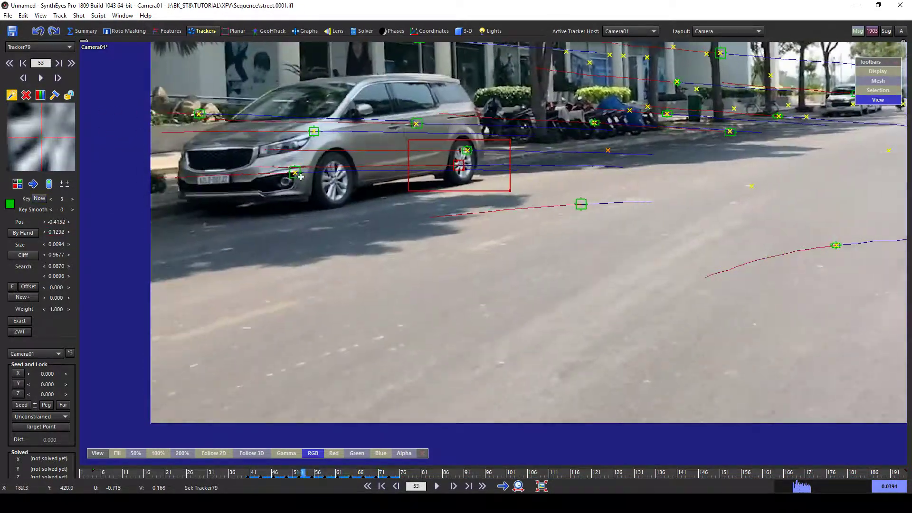
pyautogui.press('d')
pyautogui.press('d')
pyautogui.press('d')
pyautogui.press('d')
pyautogui.press('d')
pyautogui.press('d')
# - Lock the rear wheel tracker and re-solve the camera
pyautogui.rightClick(375, 161)
pyautogui.click(375, 233)
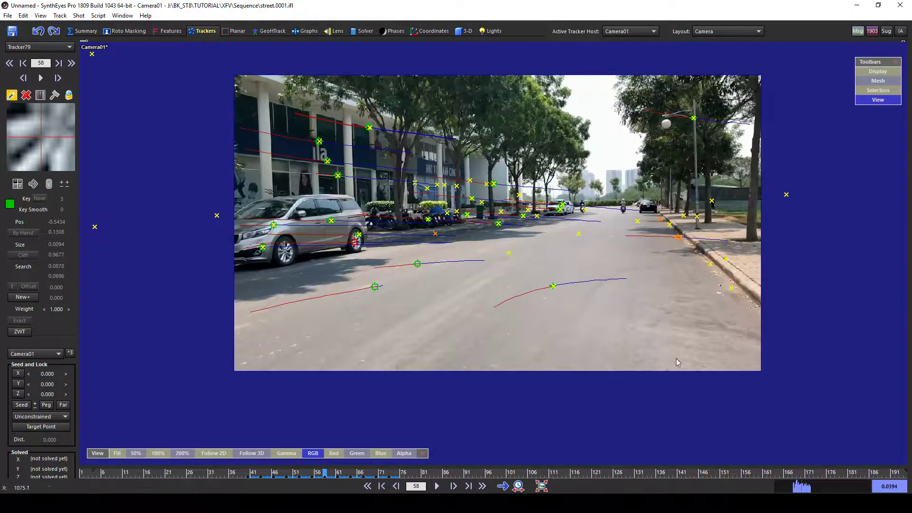
pyautogui.press('F9')
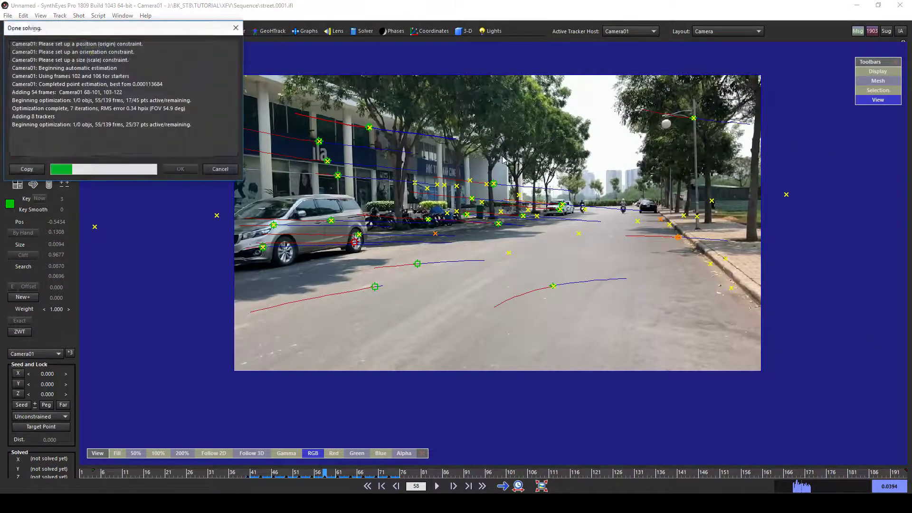
pyautogui.click(180, 169)
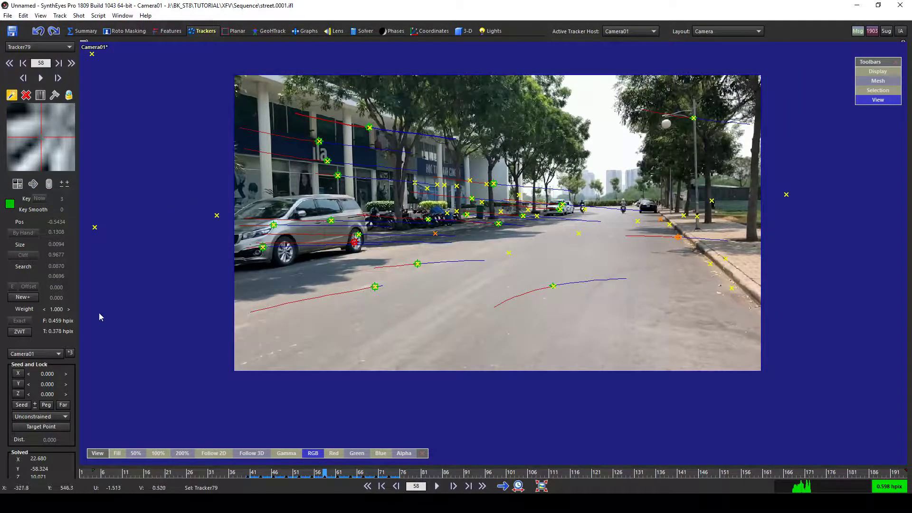
# - Scrub through the shot and back to frame 54, checking the solved points against the footage
pyautogui.moveTo(327, 478); pyautogui.dragTo(862, 417)
pyautogui.moveTo(463, 472); pyautogui.dragTo(625, 491)
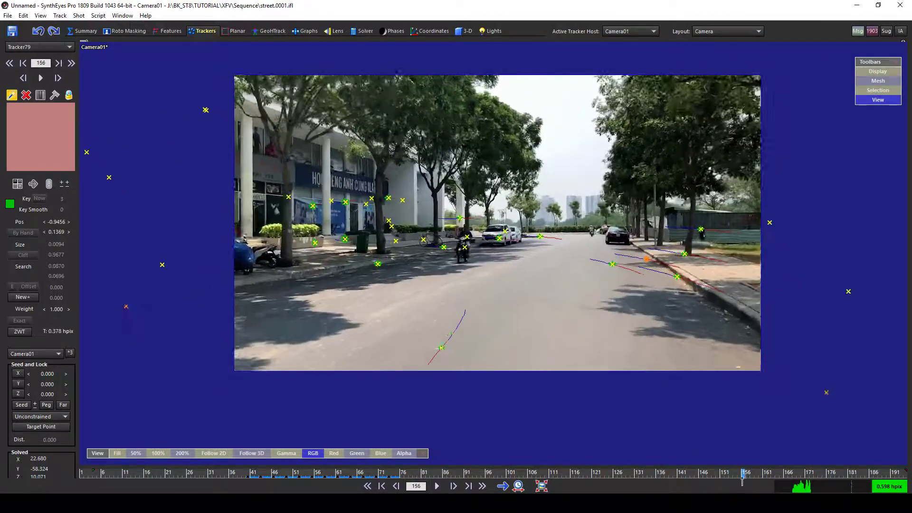
pyautogui.moveTo(824, 471); pyautogui.dragTo(308, 474)
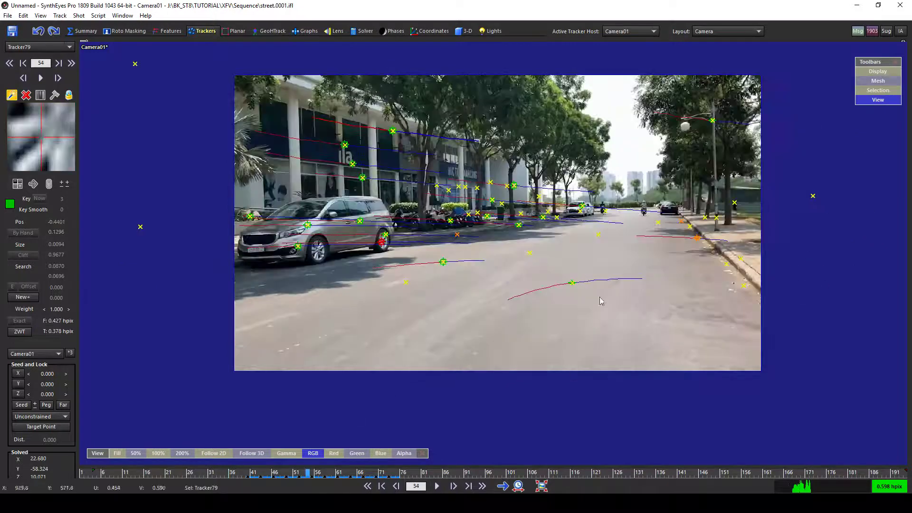
# - Select the tracker on the far building's edge behind the trees and show the camera solver settings to check the error
pyautogui.scroll(2, 527, 179)
pyautogui.click(508, 189)
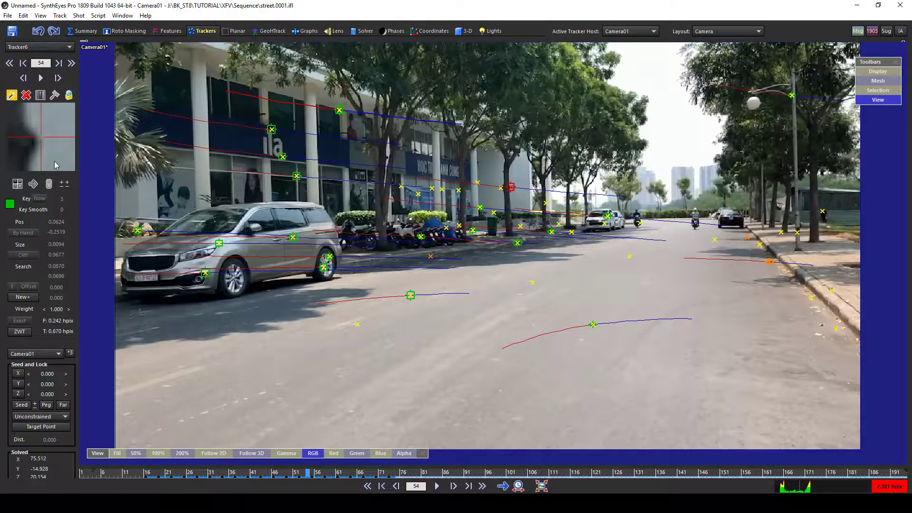
pyautogui.click(363, 31)
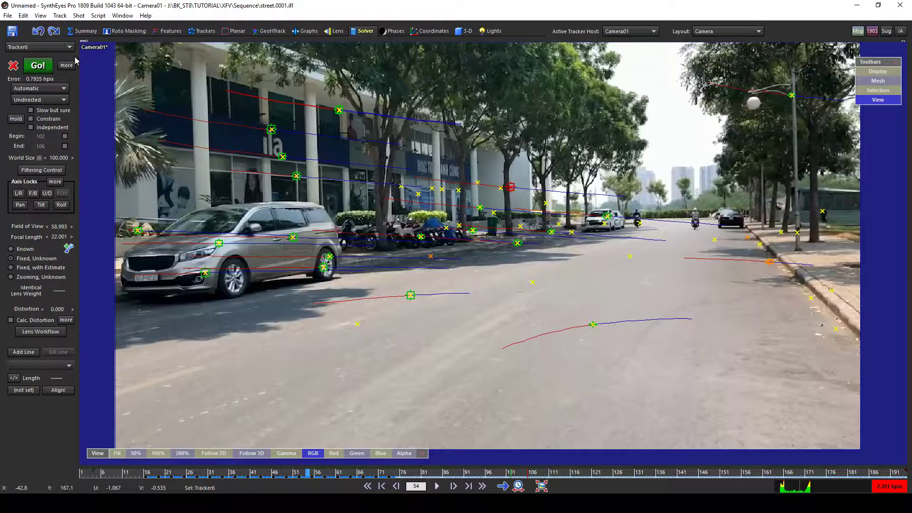
# - Step back from frame 54 to frame 1, examining tracker coverage on the building, van and road
pyautogui.moveTo(440, 317); pyautogui.dragTo(453, 282, button='middle')
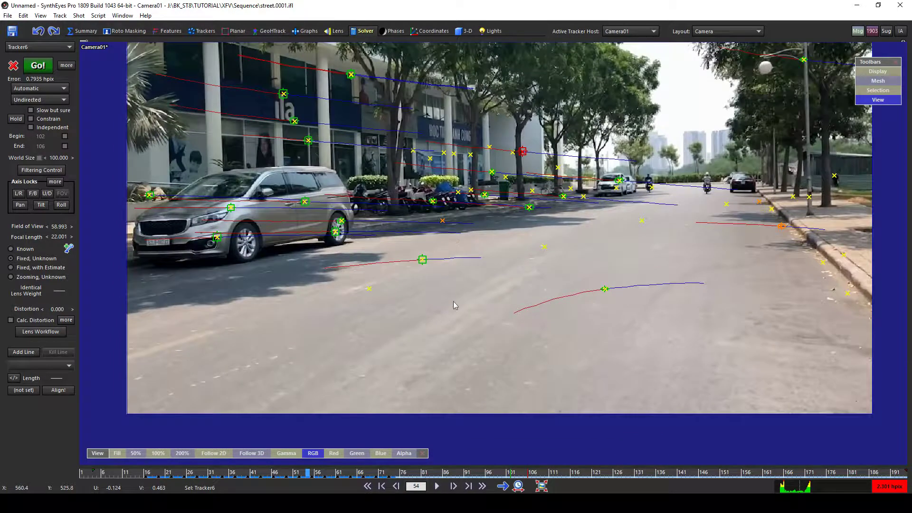
pyautogui.moveTo(409, 475); pyautogui.dragTo(249, 444)
pyautogui.press('s')
pyautogui.press('s')
pyautogui.press('s')
pyautogui.press('s')
pyautogui.press('s')
pyautogui.press('s')
pyautogui.press('s')
pyautogui.press('s')
pyautogui.press('s')
pyautogui.press('s')
pyautogui.press('s')
pyautogui.press('s')
pyautogui.press('s')
pyautogui.press('s')
pyautogui.press('s')
pyautogui.press('s')
pyautogui.press('s')
pyautogui.press('s')
pyautogui.press('s')
pyautogui.press('s')
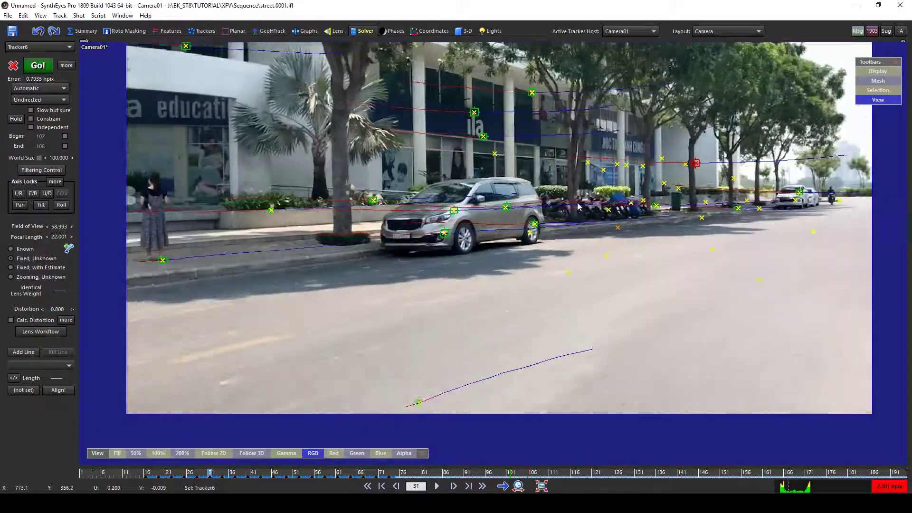
pyautogui.press('s')
pyautogui.press('s')
pyautogui.press('s')
pyautogui.press('s')
pyautogui.press('s')
pyautogui.press('s')
pyautogui.press('s')
pyautogui.press('s')
pyautogui.press('s')
pyautogui.press('s')
pyautogui.press('s')
pyautogui.press('s')
pyautogui.press('s')
pyautogui.press('s')
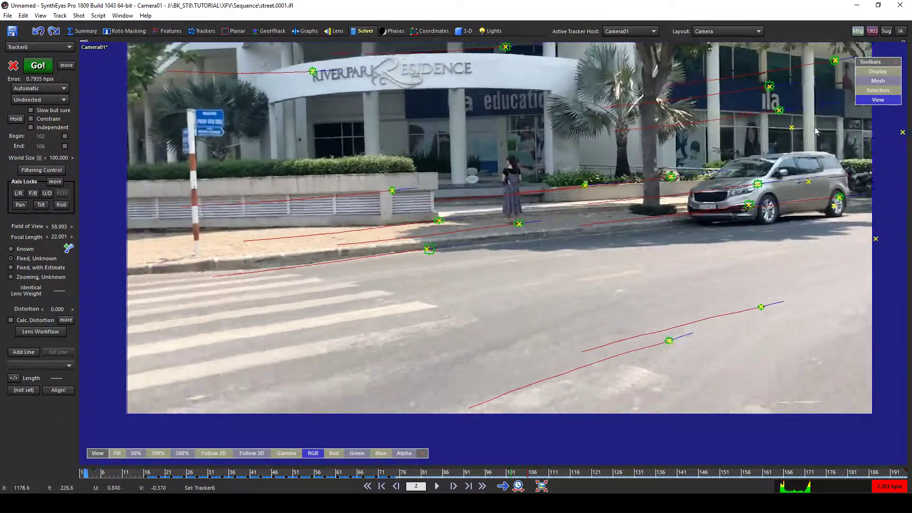
pyautogui.press('s')
# - Clear the tracker selection and return to the tracker tools at frame 1, focusing on the building behind the van
pyautogui.scroll(2, 823, 152)
pyautogui.moveTo(822, 152); pyautogui.dragTo(634, 211, button='middle')
pyautogui.scroll(2, 665, 181)
pyautogui.moveTo(683, 162); pyautogui.dragTo(706, 161, button='middle')
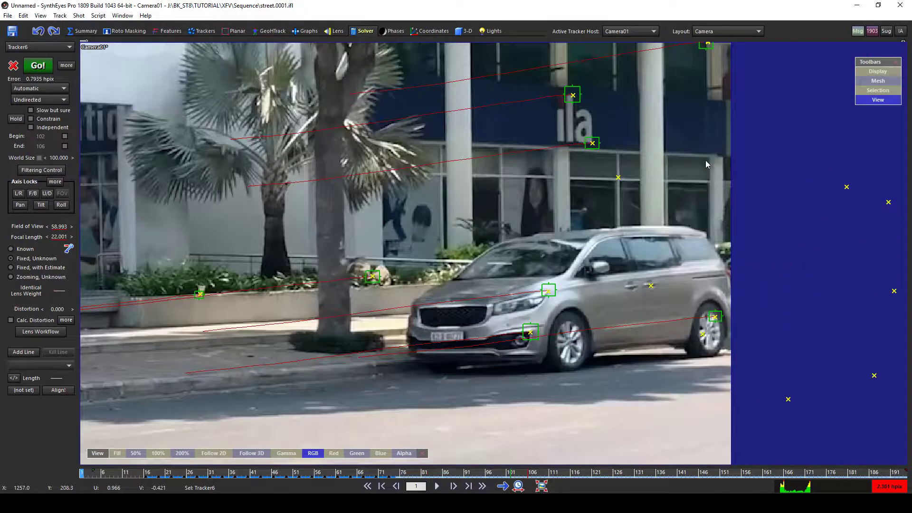
pyautogui.click(711, 163)
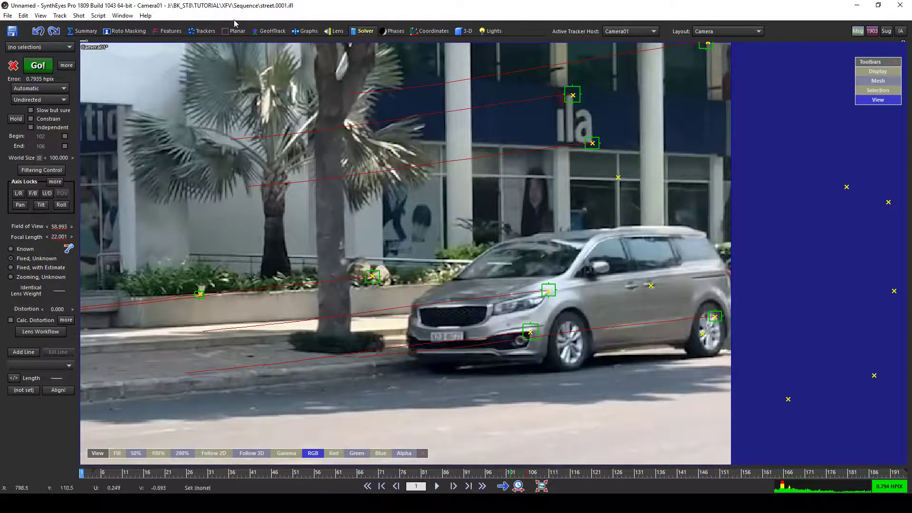
pyautogui.click(203, 31)
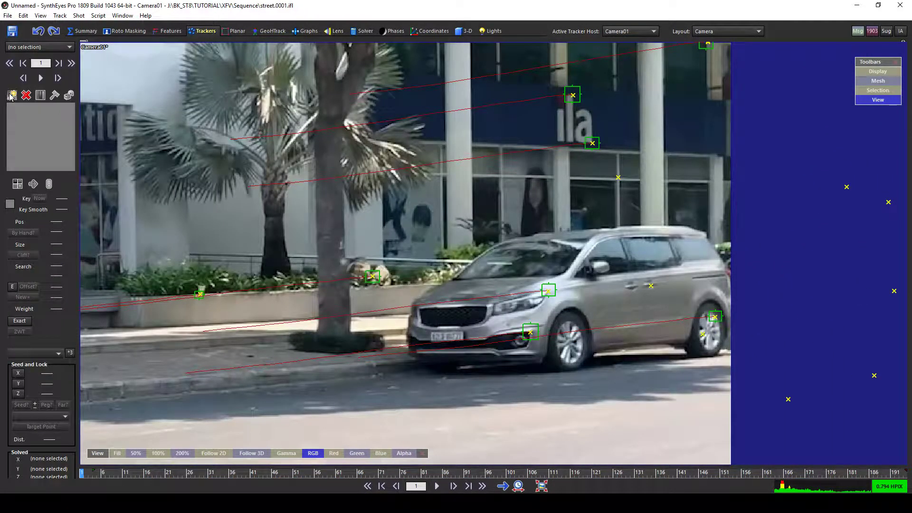
# - Try tracking a new point on the building facade above the van's rear from frame 1 to frame 4, and delete it
pyautogui.click(710, 159)
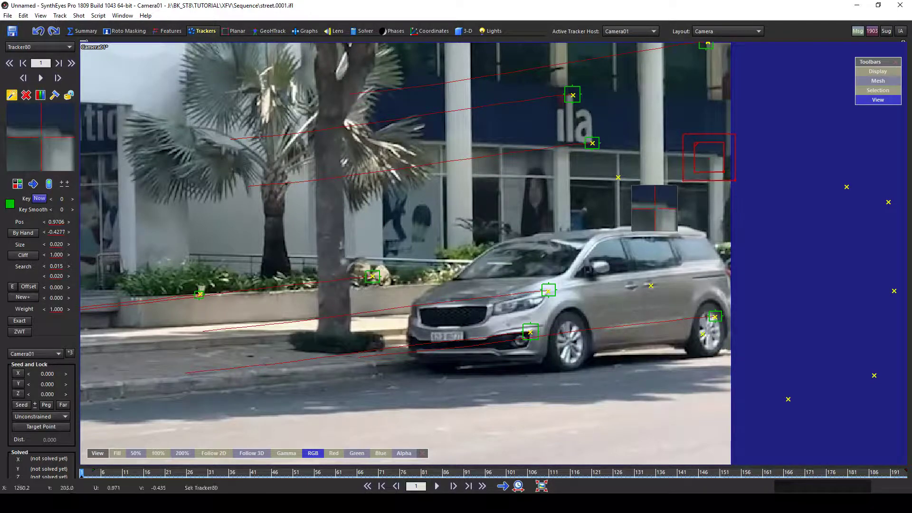
pyautogui.moveTo(722, 169); pyautogui.dragTo(716, 163)
pyautogui.press('d')
pyautogui.press('d')
pyautogui.press('d')
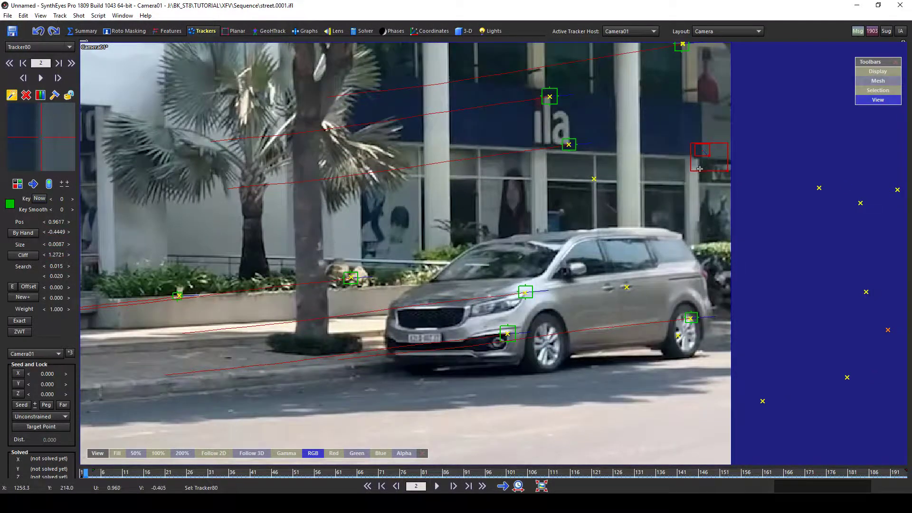
pyautogui.scroll(-2, 700, 168)
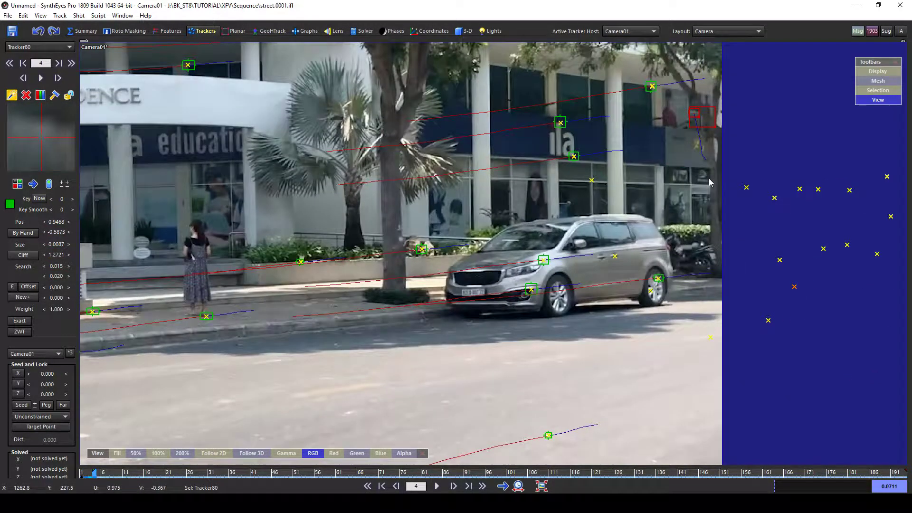
pyautogui.press('Delete')
pyautogui.press('s')
pyautogui.press('s')
pyautogui.press('s')
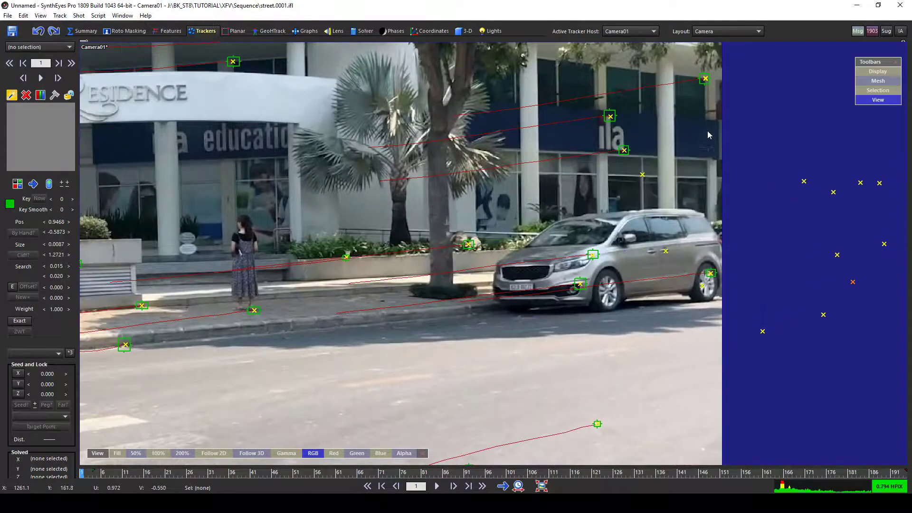
# - Try a replacement facade tracker above the van's rear from frame 2 to frame 3, and delete it
pyautogui.press('d')
pyautogui.click(701, 161)
pyautogui.press('d')
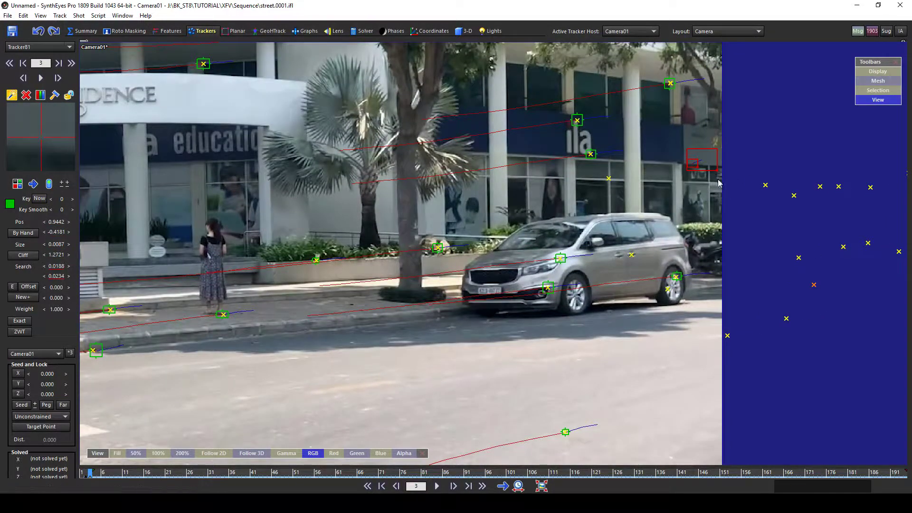
pyautogui.press('Delete')
pyautogui.press('s')
# - Place a new tracker on the lower edge of the building's blue band at frame 2 and track it forward to frame 88
pyautogui.click(701, 160)
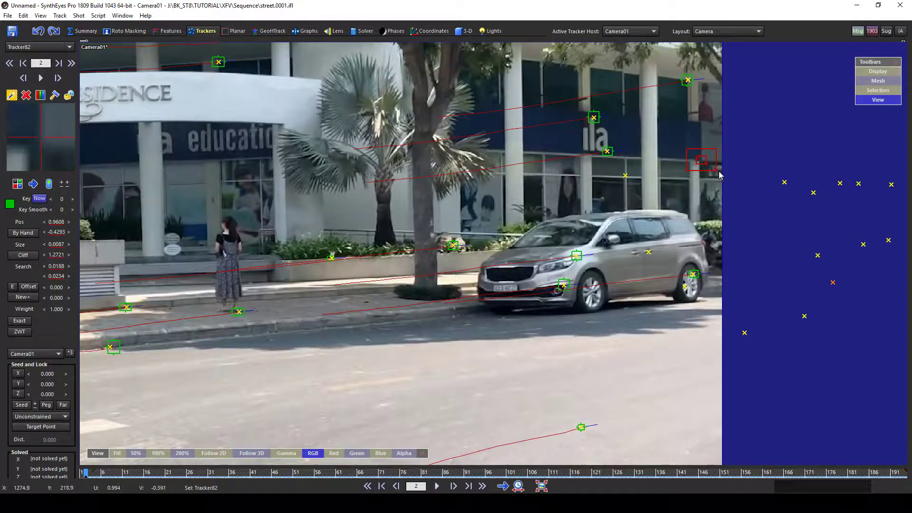
pyautogui.press('space')
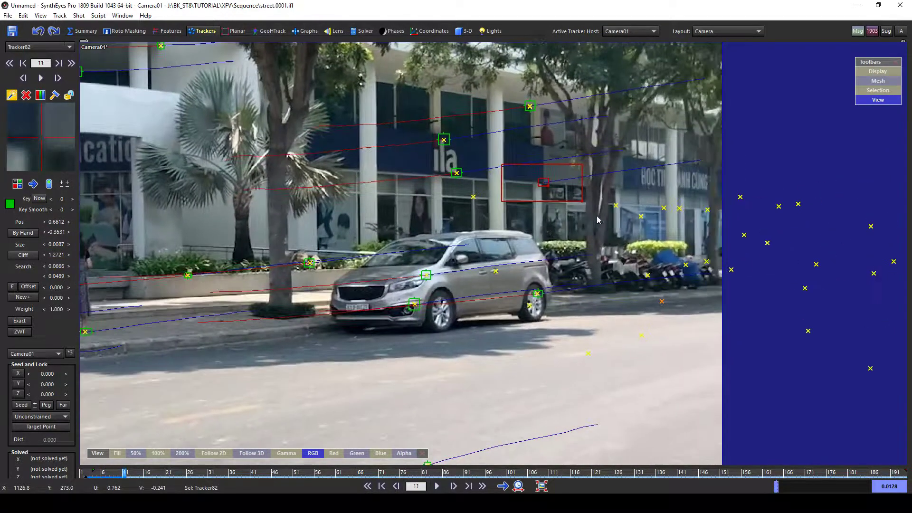
pyautogui.scroll(-3, 609, 208)
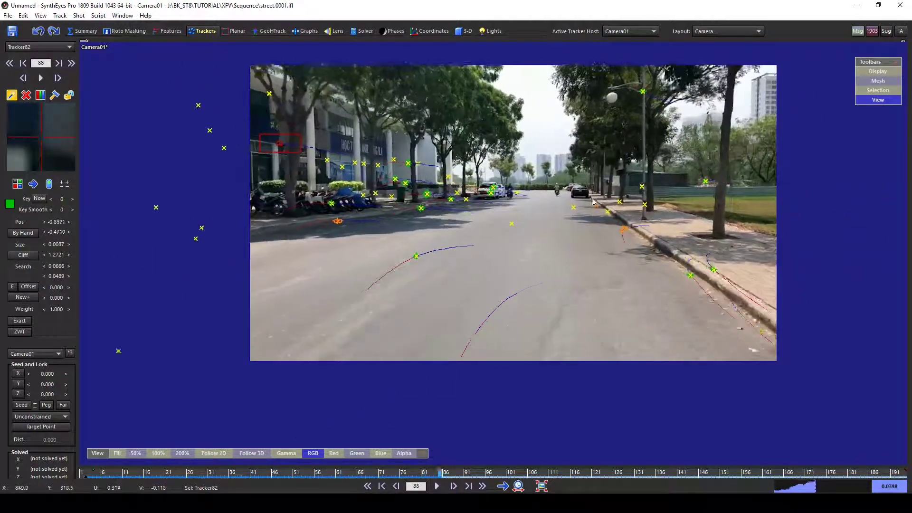
pyautogui.press('space')
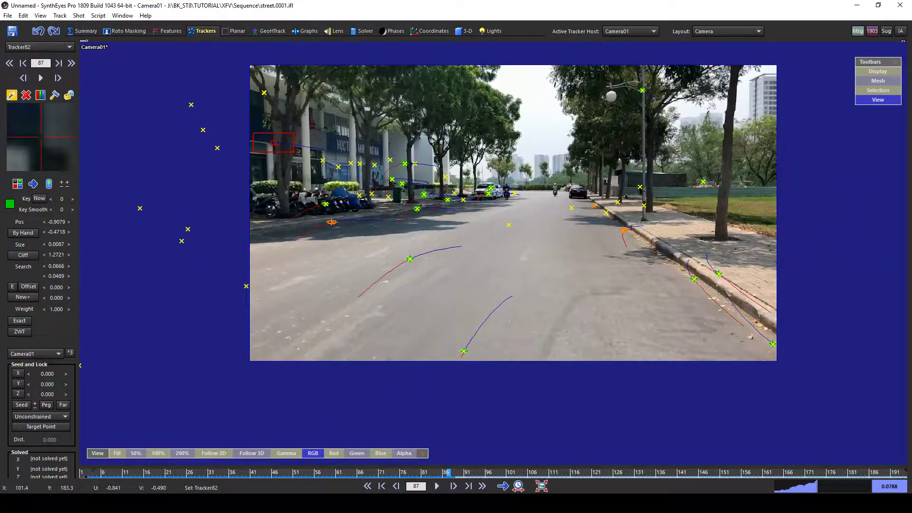
pyautogui.rightClick(291, 141)
pyautogui.press('Escape')
pyautogui.rightClick(262, 132)
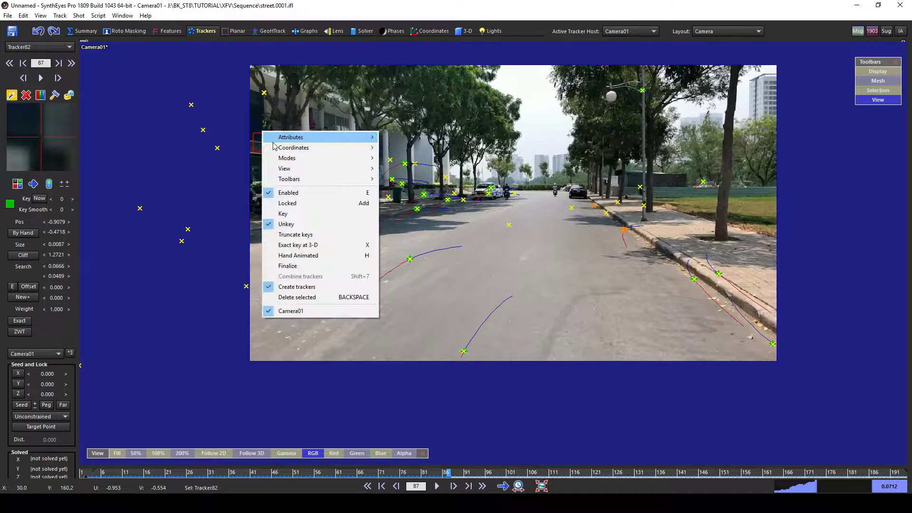
pyautogui.click(286, 204)
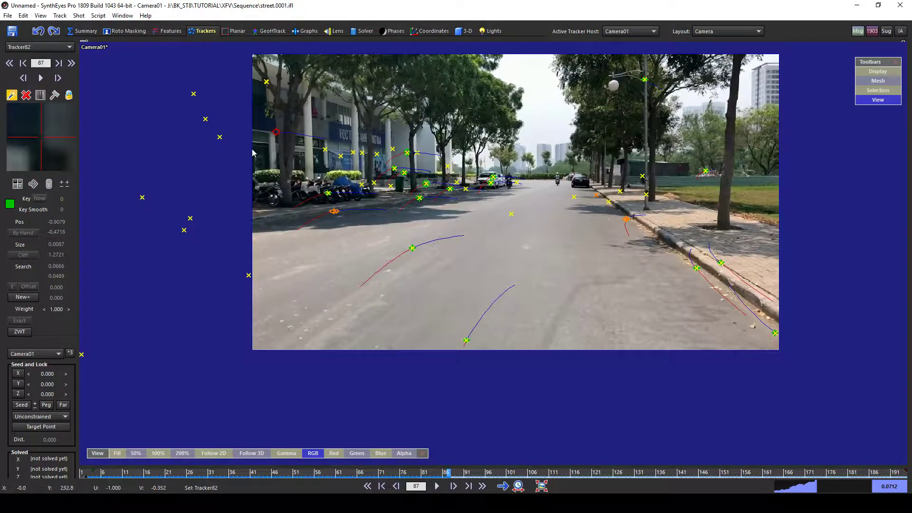
pyautogui.rightClick(268, 132)
pyautogui.click(308, 205)
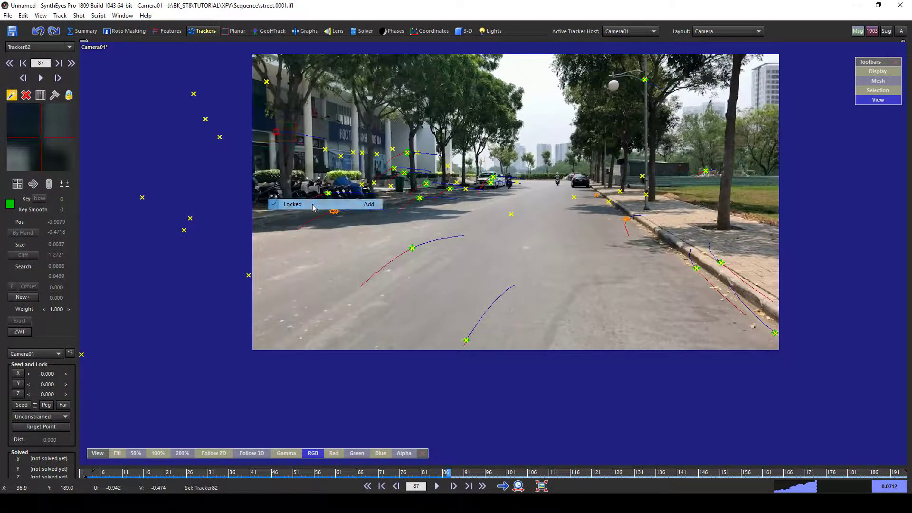
# - Return to frame 2 and truncate the keys of the tracker on the building's blue band from there on
pyautogui.moveTo(448, 472); pyautogui.dragTo(82, 472)
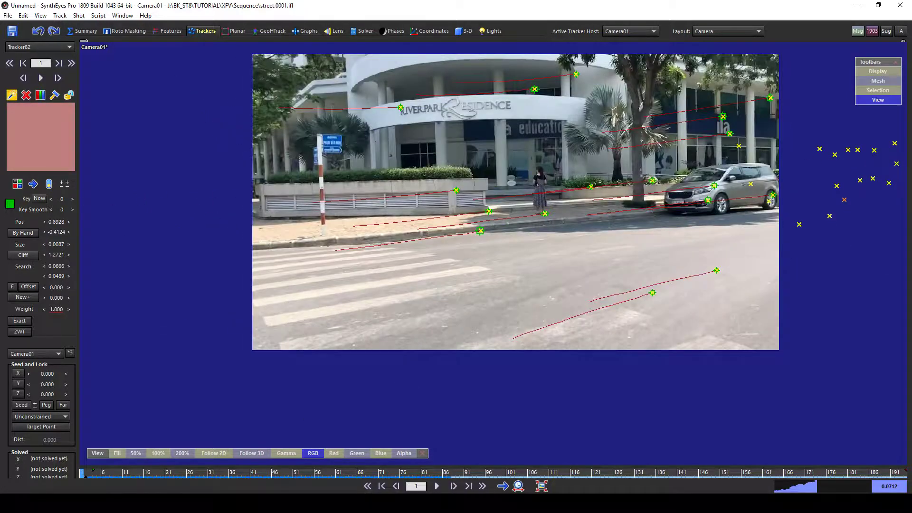
pyautogui.press('s')
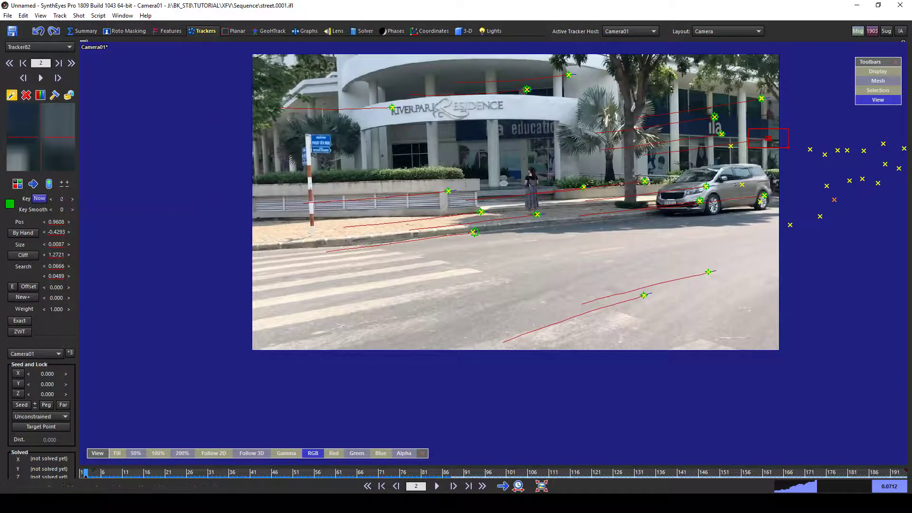
pyautogui.rightClick(762, 130)
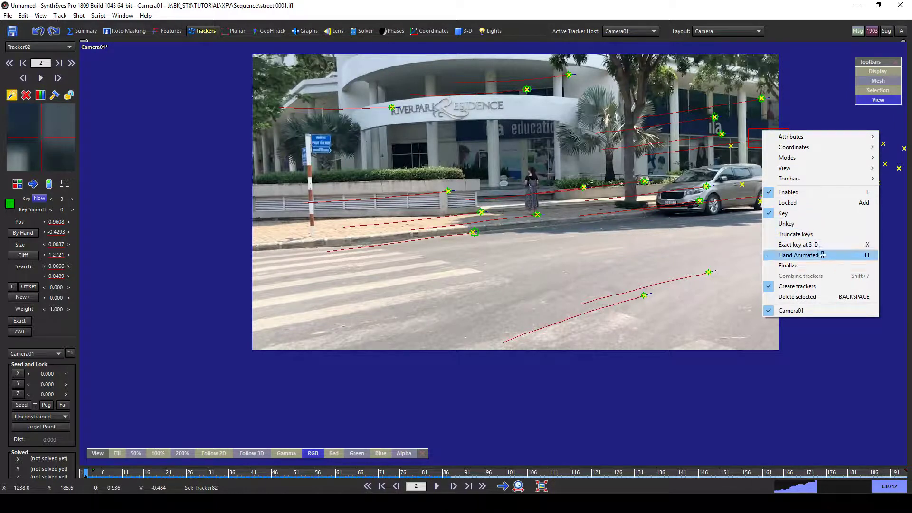
pyautogui.click(827, 239)
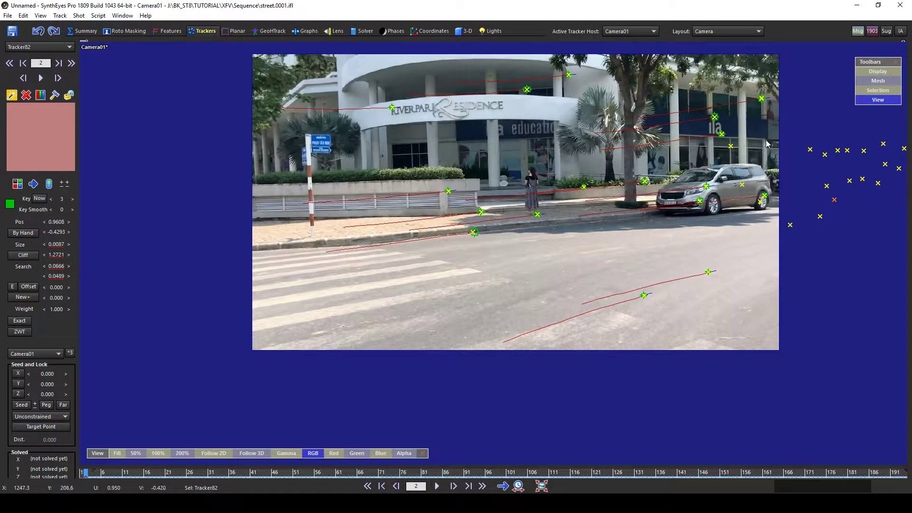
# - Place a replacement tracker on the lower edge of the building's blue band at frame 2 and track it forward to frame 89
pyautogui.moveTo(766, 144); pyautogui.dragTo(765, 137)
pyautogui.press('Right')
pyautogui.press('Right')
pyautogui.press('Right')
pyautogui.press('Right')
pyautogui.press('Right')
pyautogui.press('Right')
pyautogui.press('Right')
pyautogui.press('Right')
pyautogui.press('Right')
pyautogui.press('Right')
pyautogui.press('Right')
pyautogui.press('Right')
pyautogui.press('Right')
pyautogui.press('Right')
pyautogui.press('Right')
pyautogui.press('Right')
pyautogui.press('Right')
pyautogui.press('Right')
pyautogui.press('Right')
pyautogui.press('Right')
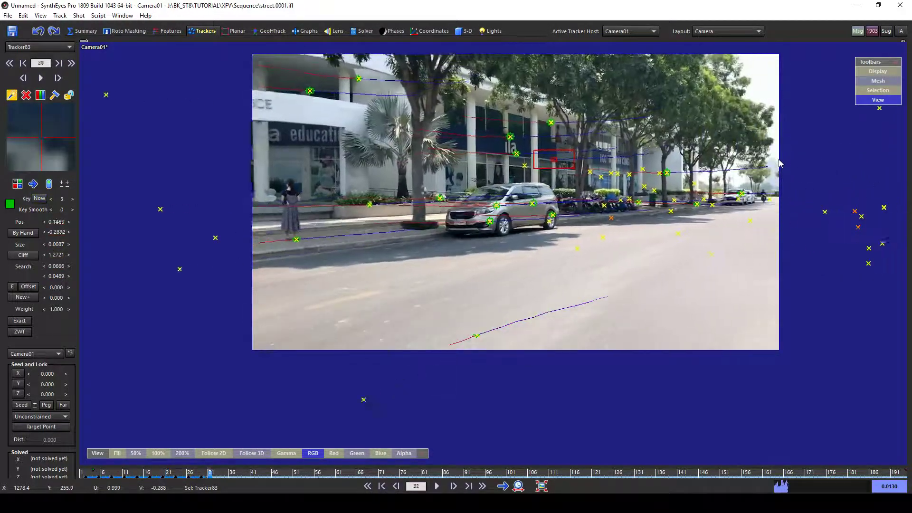
pyautogui.press('Right')
pyautogui.press('Right')
pyautogui.press('Right')
pyautogui.press('Right')
pyautogui.press('Right')
pyautogui.press('Right')
pyautogui.press('Right')
pyautogui.press('Right')
pyautogui.press('Right')
pyautogui.press('Right')
pyautogui.press('Right')
pyautogui.press('Right')
pyautogui.press('Right')
pyautogui.press('Right')
pyautogui.press('Right')
pyautogui.press('Right')
pyautogui.press('Right')
pyautogui.press('Right')
pyautogui.press('Right')
pyautogui.press('Right')
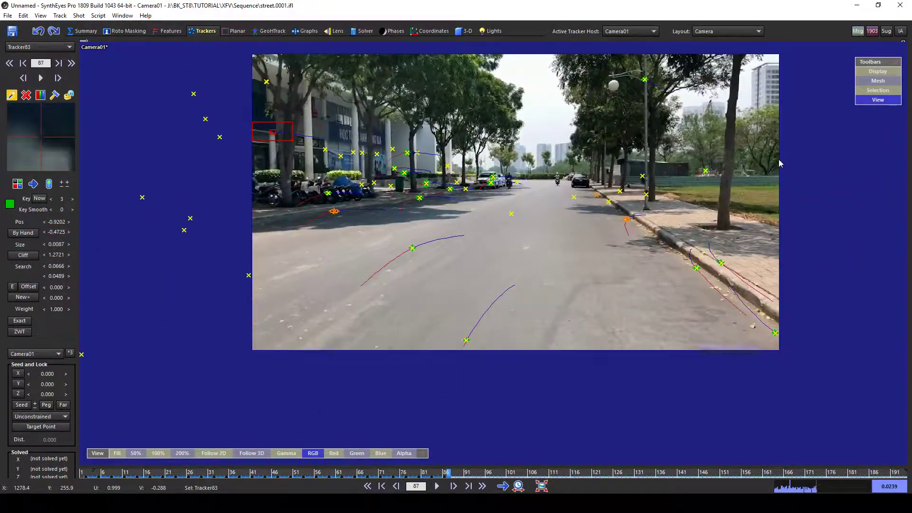
pyautogui.press('Right')
pyautogui.press('Right')
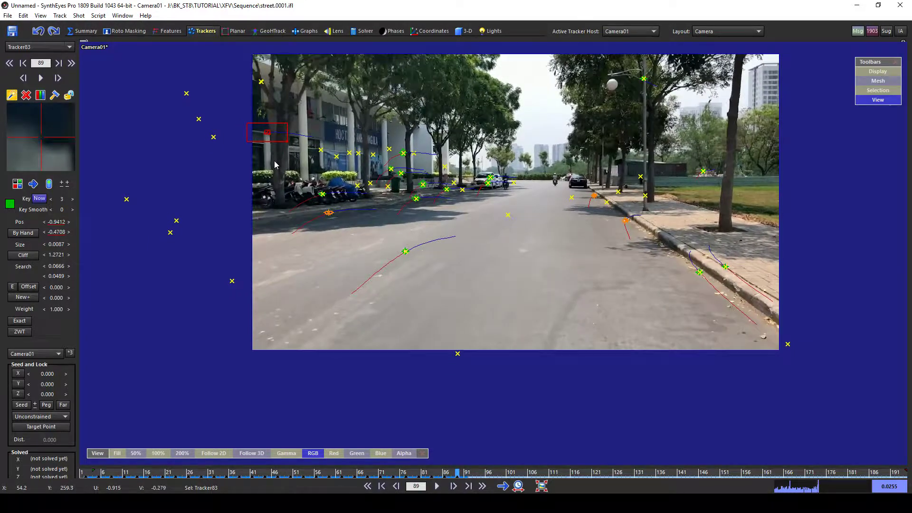
# - Go back to frame 88 and lock the replacement tracker on the blue band
pyautogui.press('Left')
pyautogui.rightClick(264, 137)
pyautogui.press('Escape')
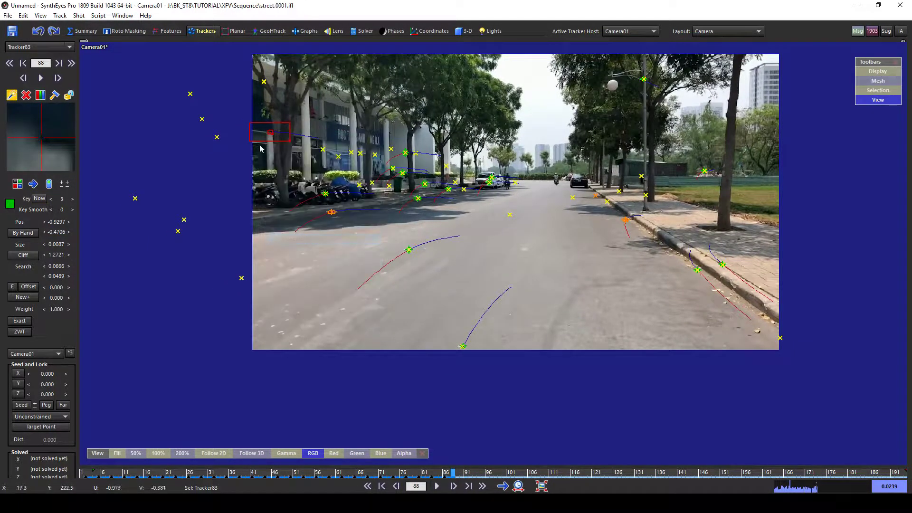
pyautogui.rightClick(270, 138)
pyautogui.click(295, 198)
# - Re-solve the camera, accept the solution, and clear the tracker selection at frame 15
pyautogui.moveTo(311, 217); pyautogui.dragTo(367, 228, button='middle')
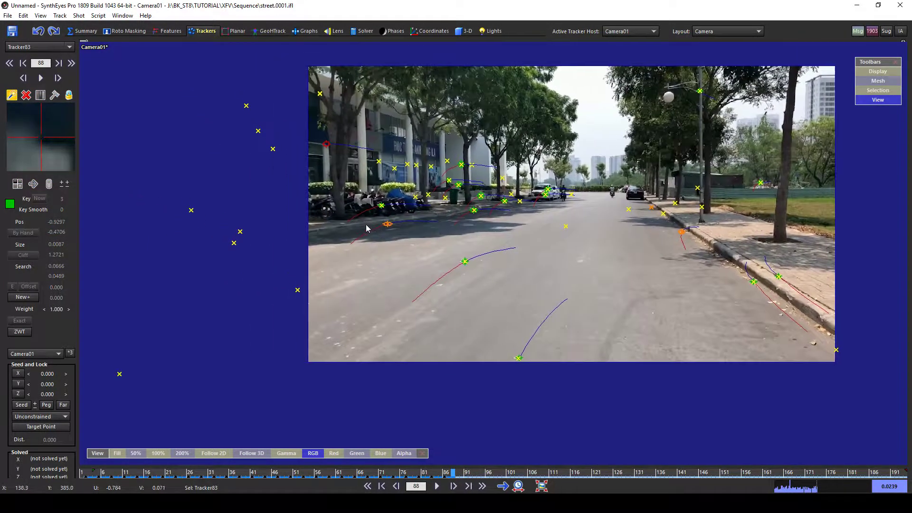
pyautogui.press('g')
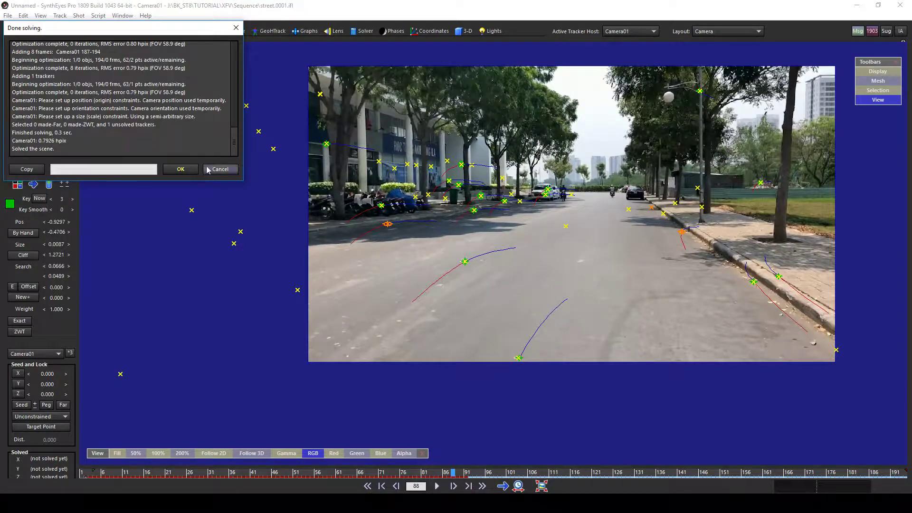
pyautogui.click(181, 170)
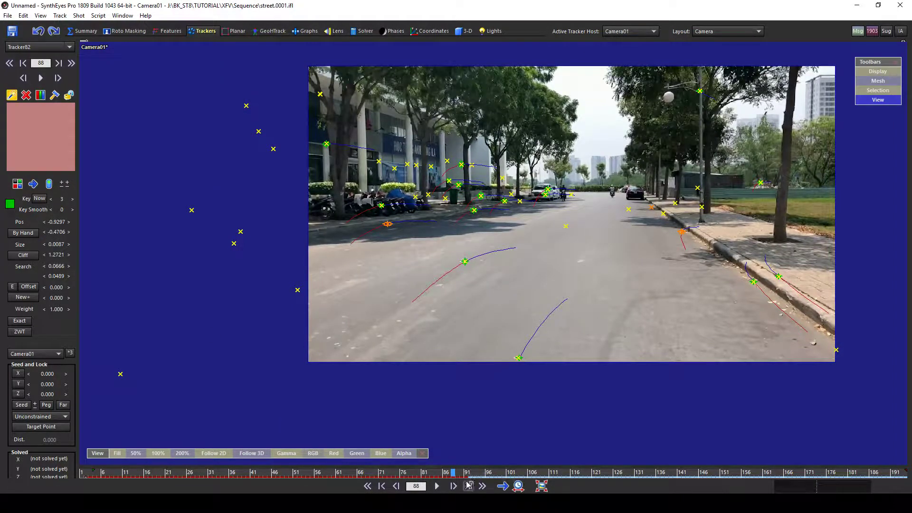
pyautogui.moveTo(420, 473); pyautogui.dragTo(141, 433)
pyautogui.click(656, 350)
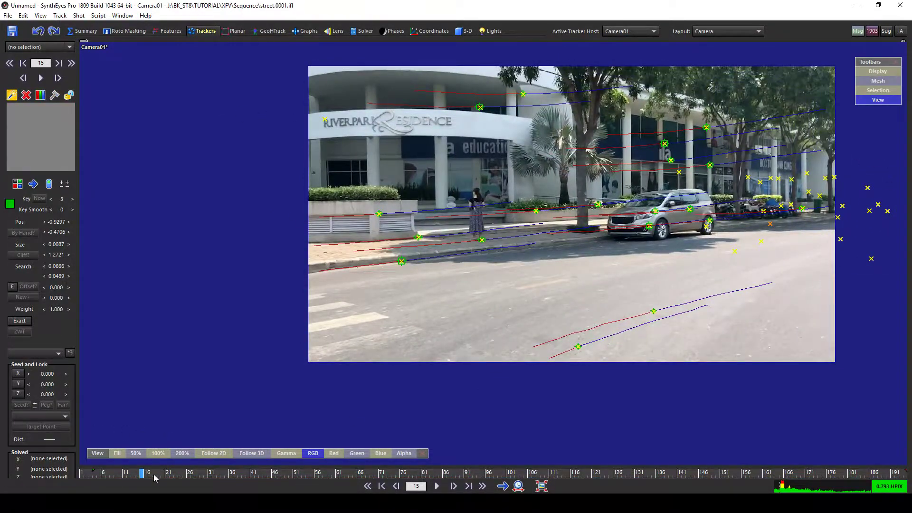
# - Select three trackers around the far building wall and the bicycle, and check how they follow the footage across the shot
pyautogui.moveTo(154, 477); pyautogui.dragTo(735, 468)
pyautogui.click(475, 193)
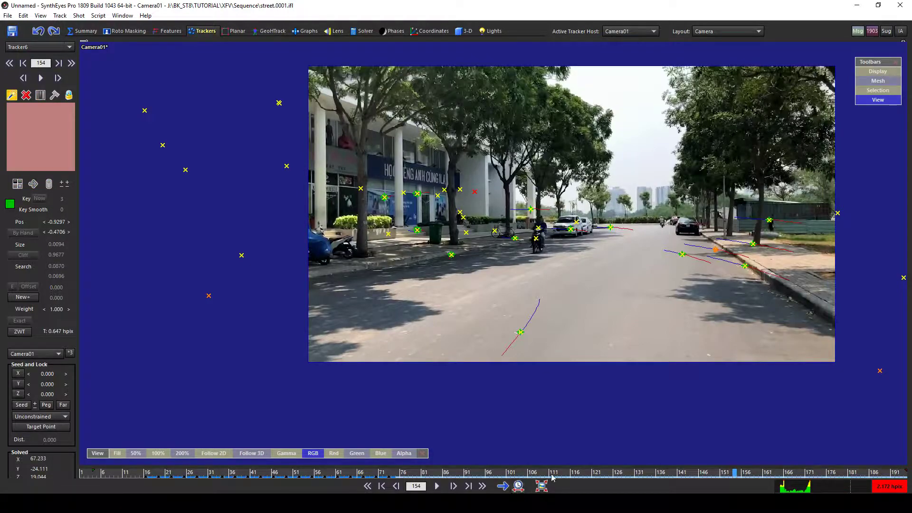
pyautogui.moveTo(568, 476); pyautogui.dragTo(890, 417)
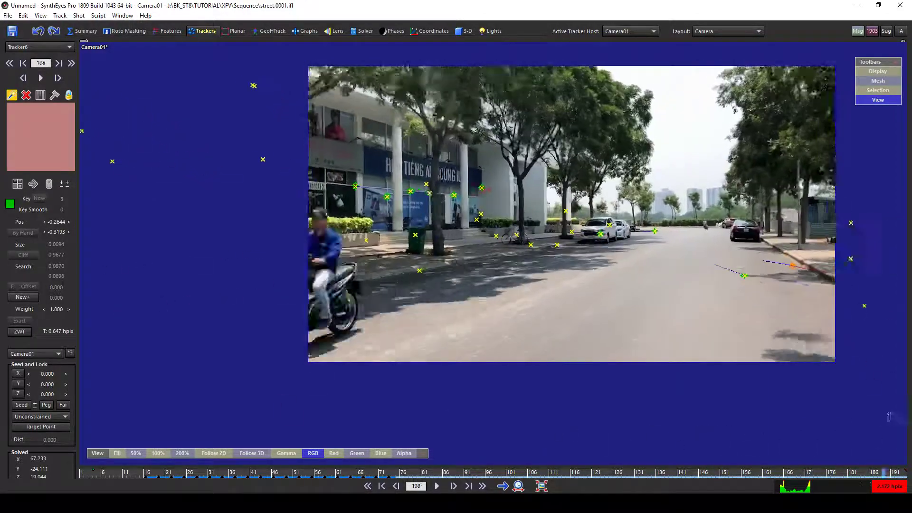
pyautogui.keyDown('shift'); pyautogui.click(513, 234); pyautogui.keyUp('shift')
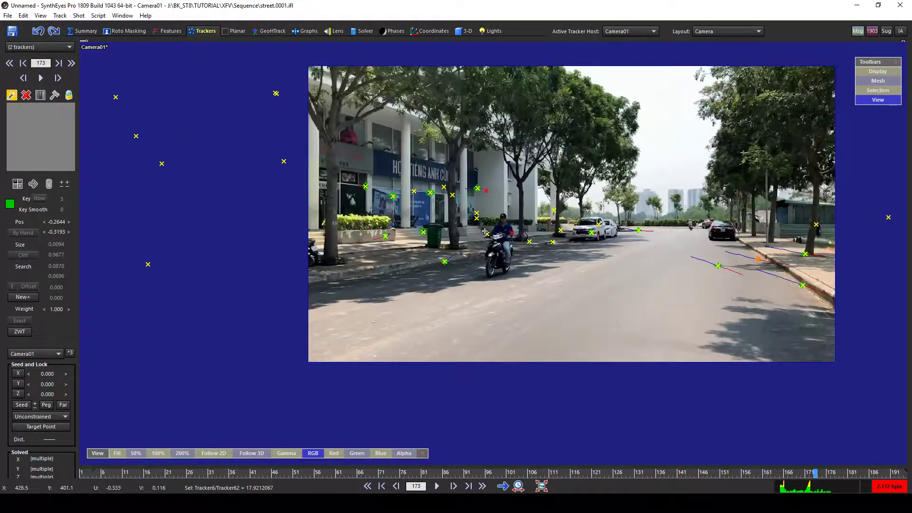
pyautogui.moveTo(463, 478); pyautogui.dragTo(231, 460)
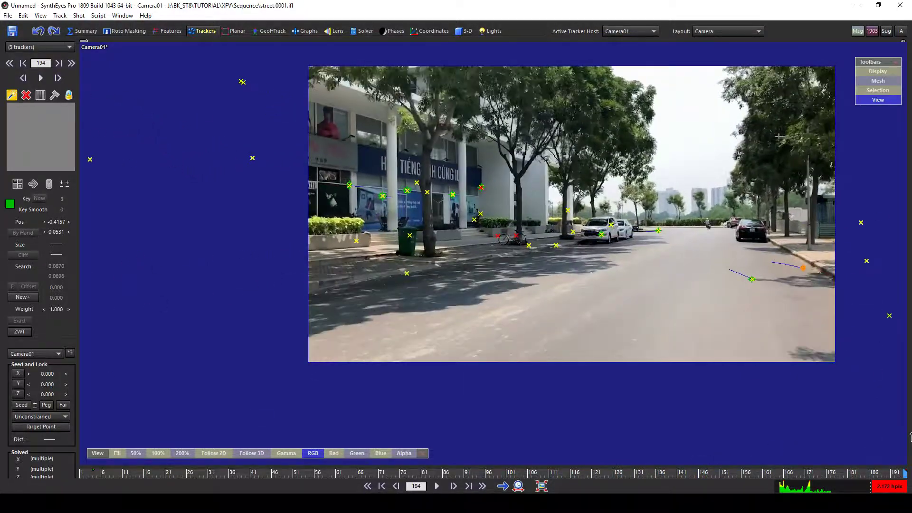
pyautogui.moveTo(714, 445); pyautogui.dragTo(365, 420)
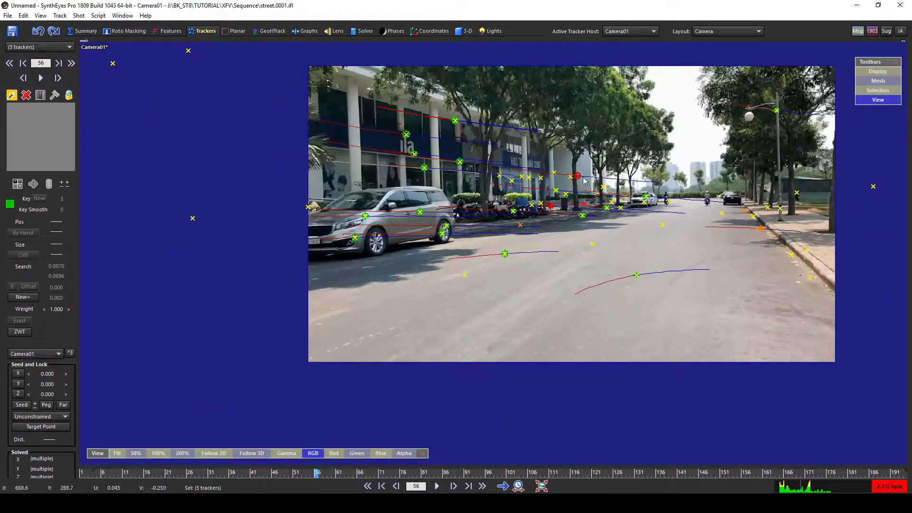
# - Isolate Tracker6 on the tree trunk's edge by the white wall and examine its path from frame 19 to frame 110
pyautogui.click(578, 176)
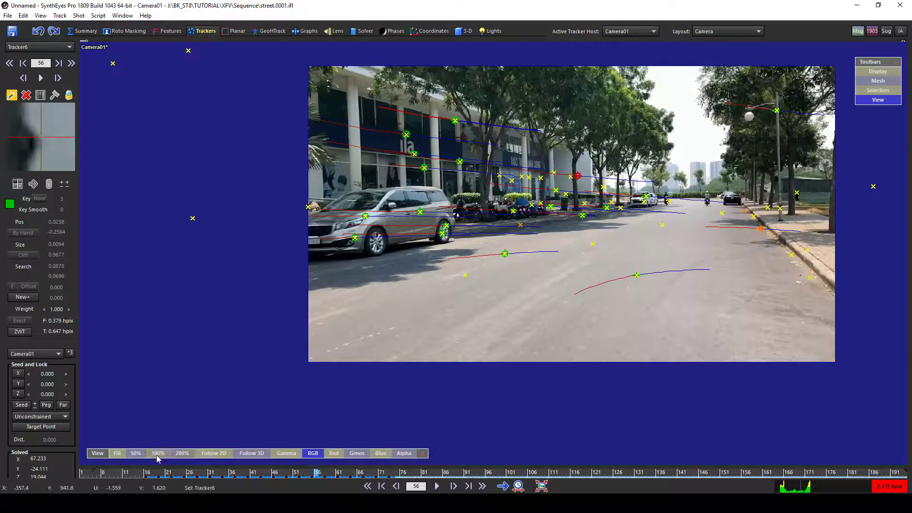
pyautogui.moveTo(148, 473)
pyautogui.mouseDown()
pyautogui.moveTo(460, 477)
pyautogui.moveTo(139, 482)
pyautogui.moveTo(158, 481)
pyautogui.mouseUp()
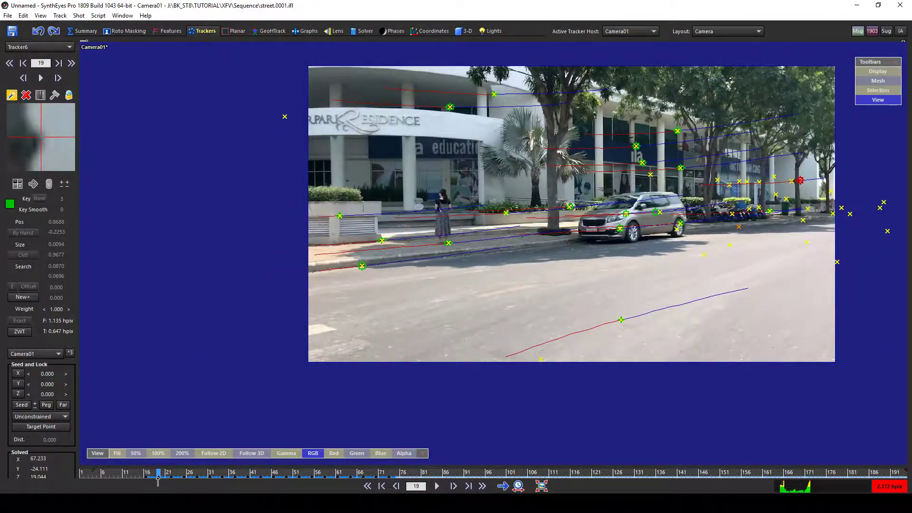
pyautogui.moveTo(200, 484); pyautogui.dragTo(388, 484)
pyautogui.scroll(3, 553, 186)
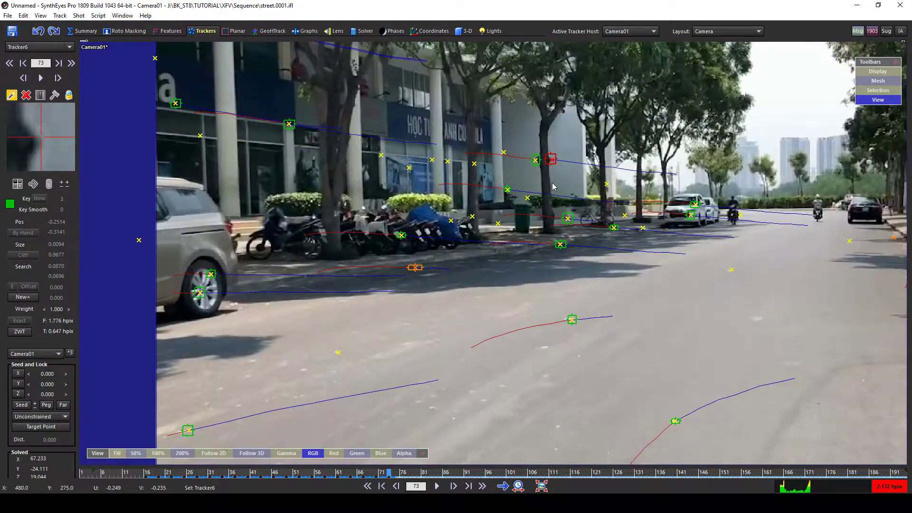
pyautogui.moveTo(553, 186); pyautogui.dragTo(407, 188, button='middle')
pyautogui.scroll(3, 407, 188)
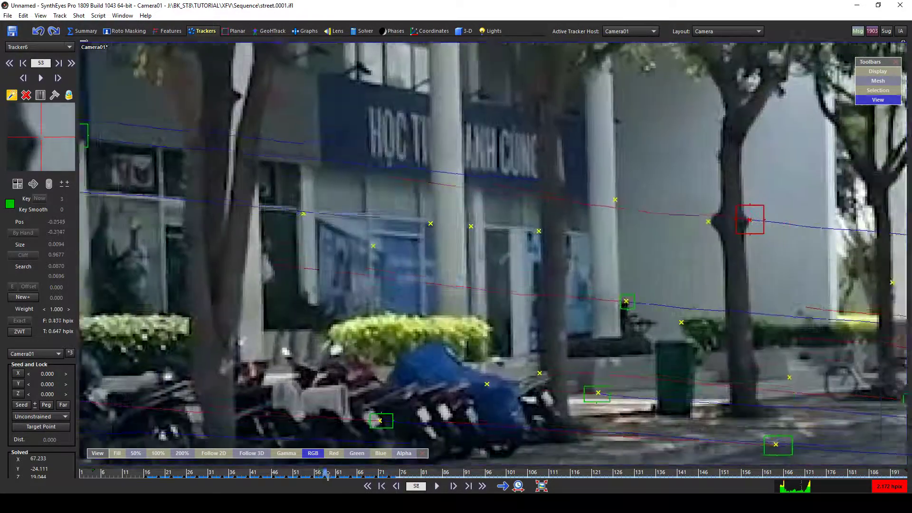
pyautogui.scroll(-5, 485, 213)
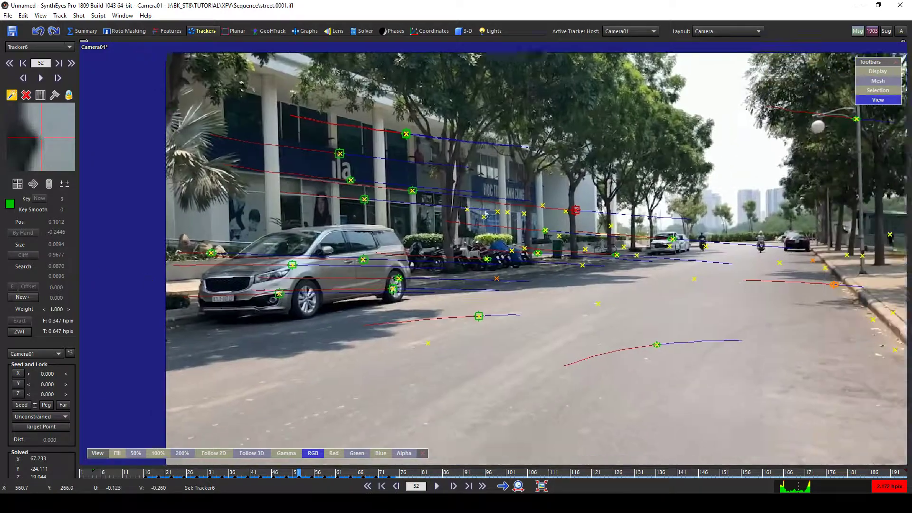
pyautogui.moveTo(485, 214); pyautogui.dragTo(461, 226, button='middle')
pyautogui.moveTo(379, 475); pyautogui.dragTo(532, 473)
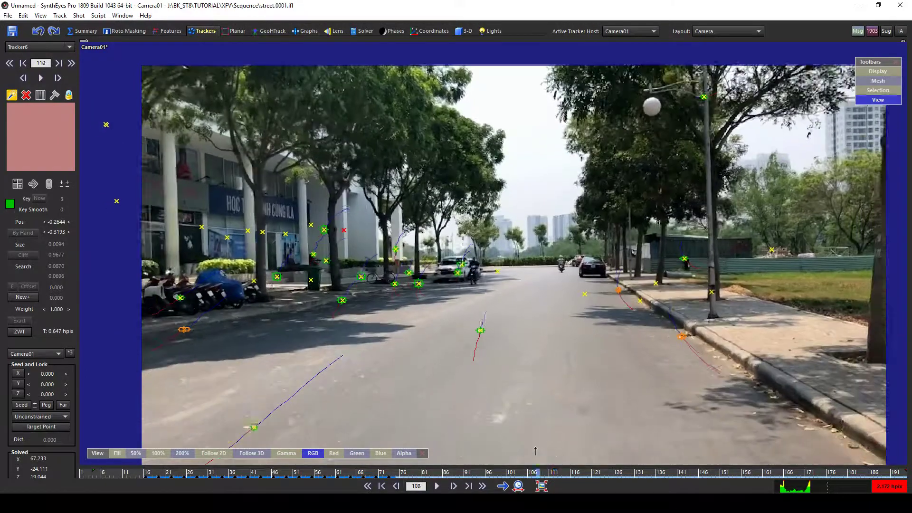
pyautogui.scroll(3, 420, 423)
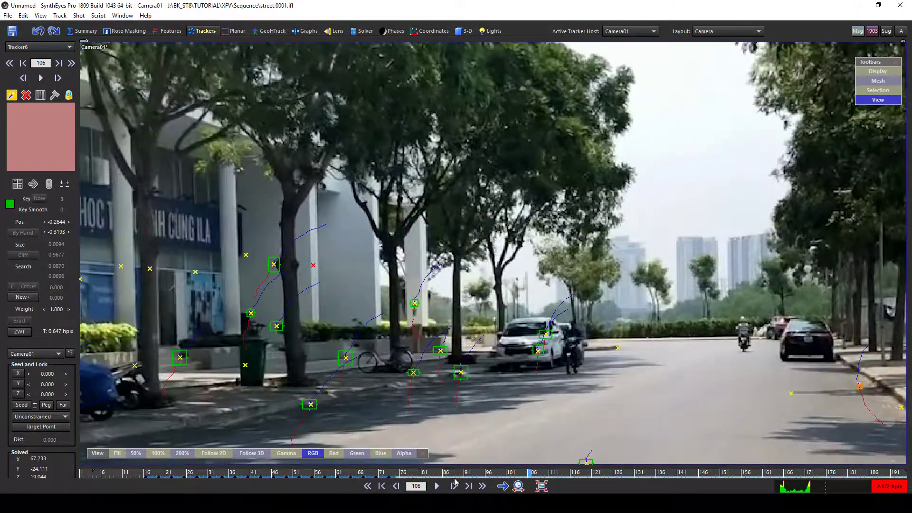
pyautogui.moveTo(392, 473); pyautogui.dragTo(522, 473)
pyautogui.scroll(2, 313, 263)
# - Place a new tracker on the same edge of the tree trunk at frame 104 and track it forward past frame 142
pyautogui.click(301, 255)
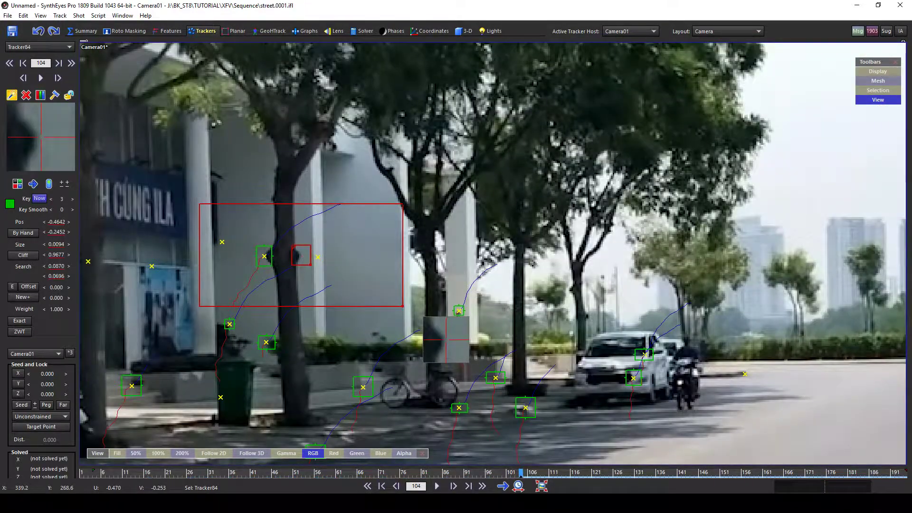
pyautogui.scroll(-2, 304, 267)
pyautogui.moveTo(316, 280); pyautogui.dragTo(366, 239, button='middle')
pyautogui.press('d')
pyautogui.press('d')
pyautogui.press('d')
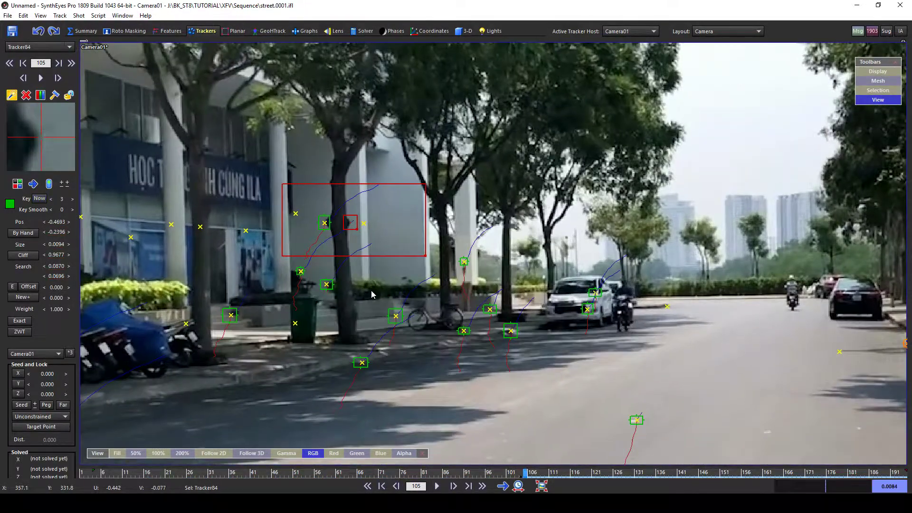
pyautogui.scroll(-2, 357, 294)
pyautogui.press('d')
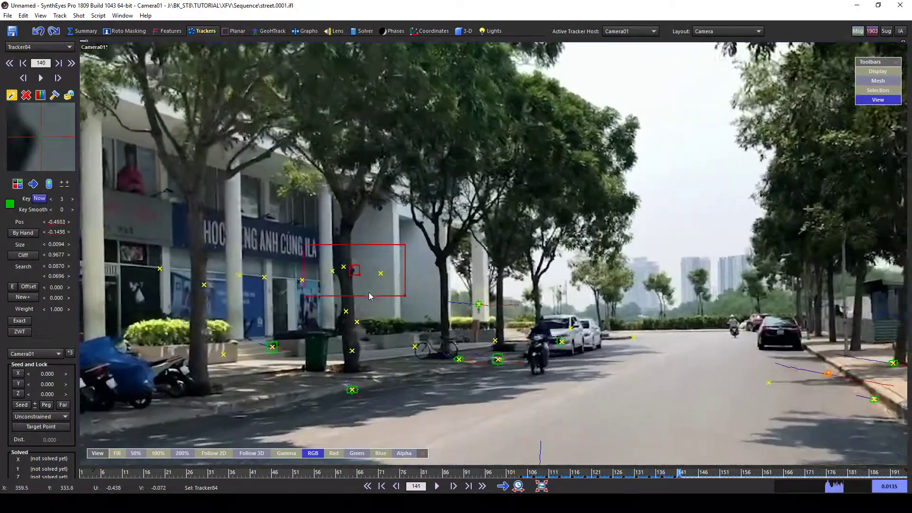
pyautogui.press('s')
pyautogui.press('s')
pyautogui.press('s')
pyautogui.press('s')
pyautogui.press('s')
pyautogui.press('s')
pyautogui.press('s')
pyautogui.press('s')
pyautogui.press('s')
pyautogui.press('s')
pyautogui.press('s')
pyautogui.press('s')
pyautogui.press('s')
pyautogui.press('s')
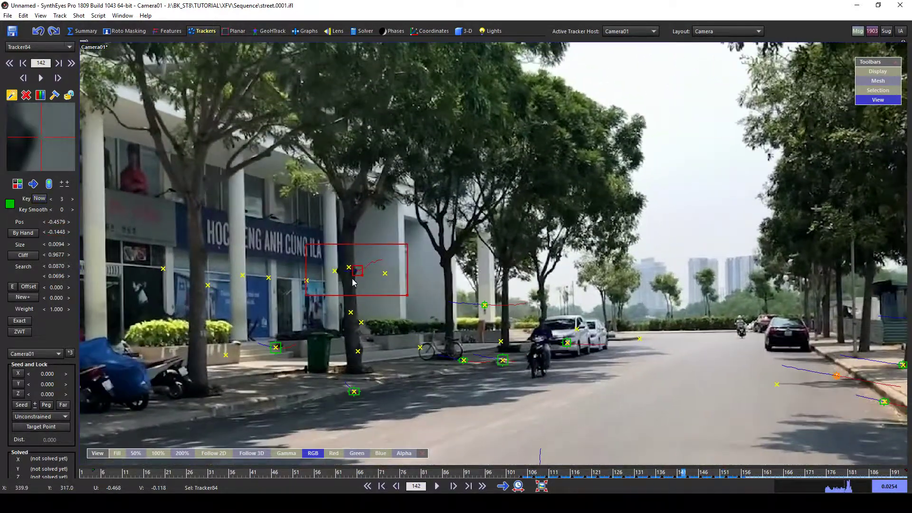
# - Truncate the new trunk tracker's keys at frame 142 and combine it with Tracker6
pyautogui.rightClick(364, 270)
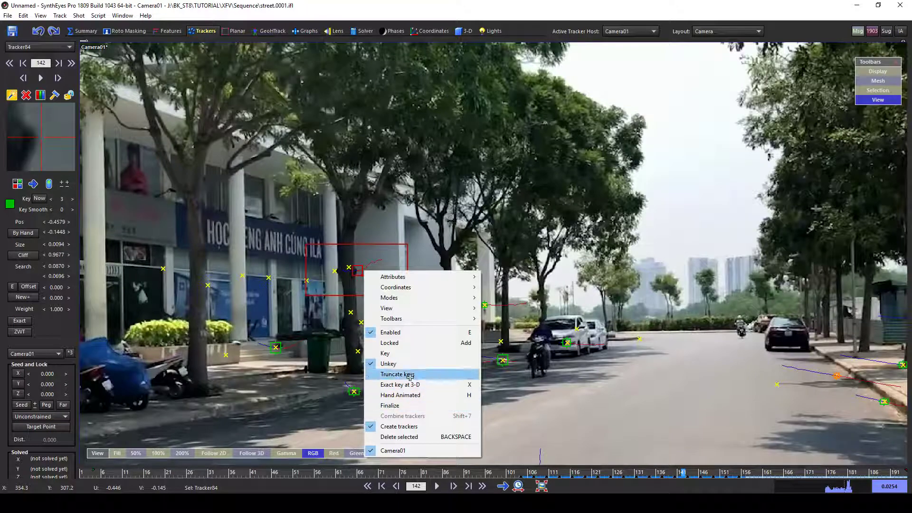
pyautogui.click(397, 374)
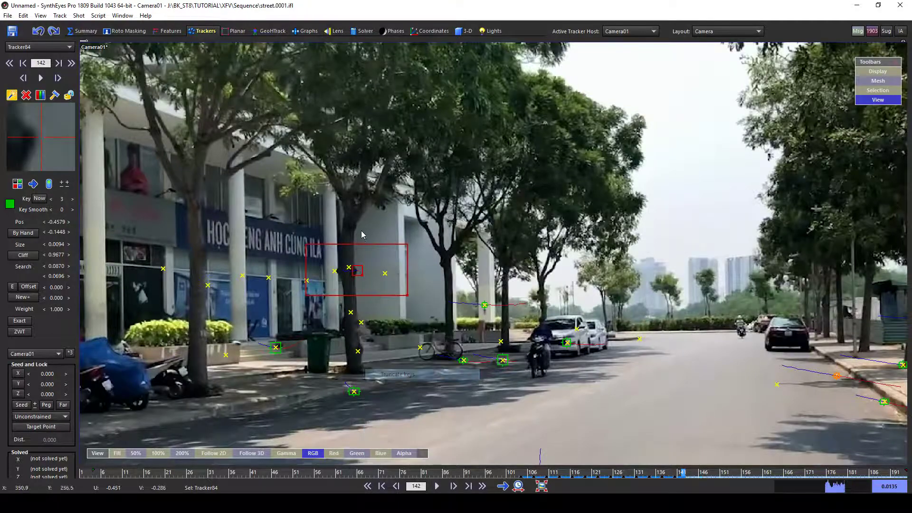
pyautogui.keyDown('ctrl'); pyautogui.click(385, 273); pyautogui.keyUp('ctrl')
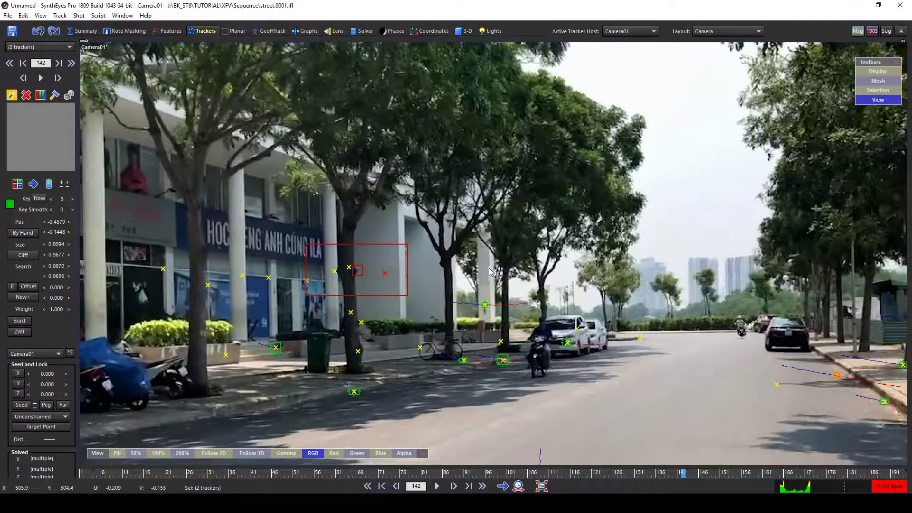
pyautogui.scroll(-3, 490, 272)
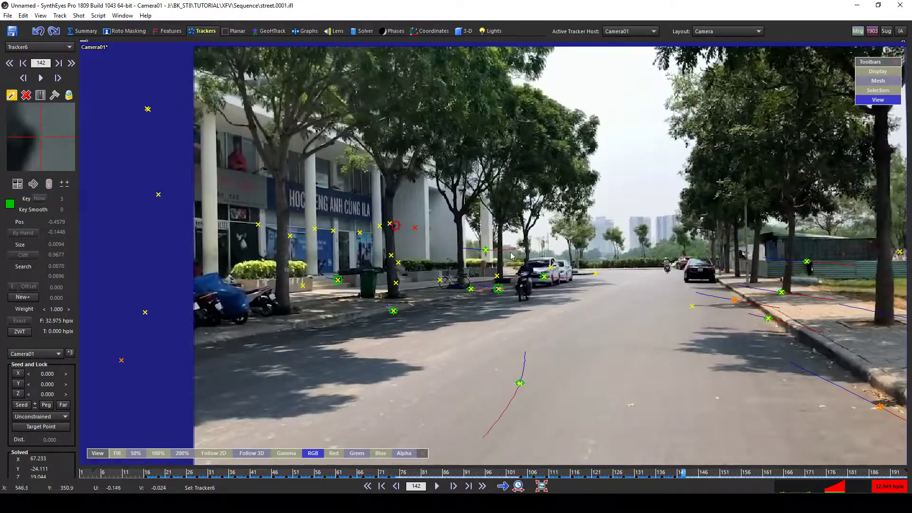
# - Re-solve the camera with the extended trunk tracker and return to frame 97
pyautogui.press('g')
pyautogui.click(178, 170)
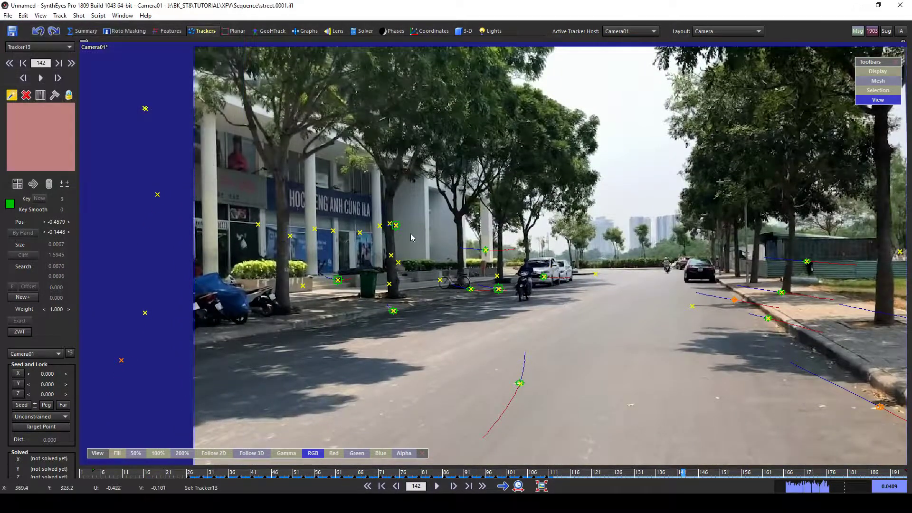
pyautogui.moveTo(497, 474); pyautogui.dragTo(493, 446)
# - Select Tracker12 on the low step beside the green bin and examine its path across the shot from frame 4 onward
pyautogui.click(347, 242)
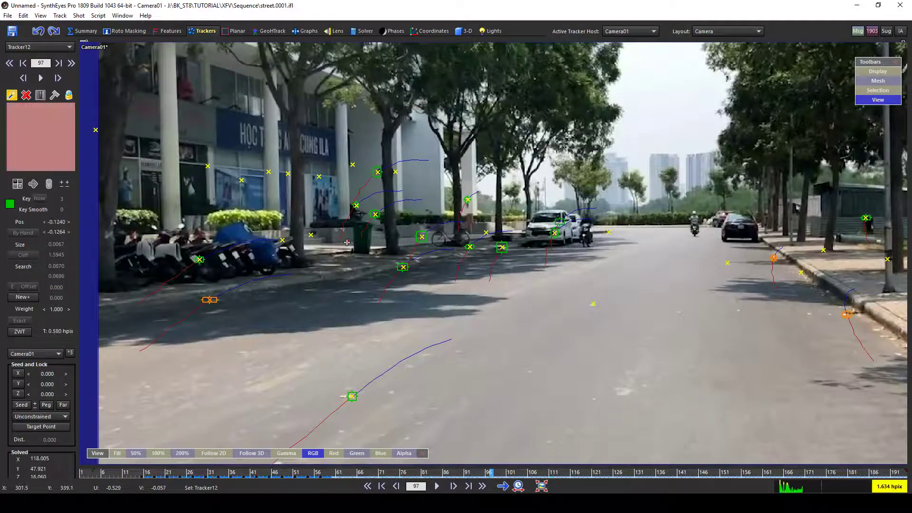
pyautogui.click(435, 484)
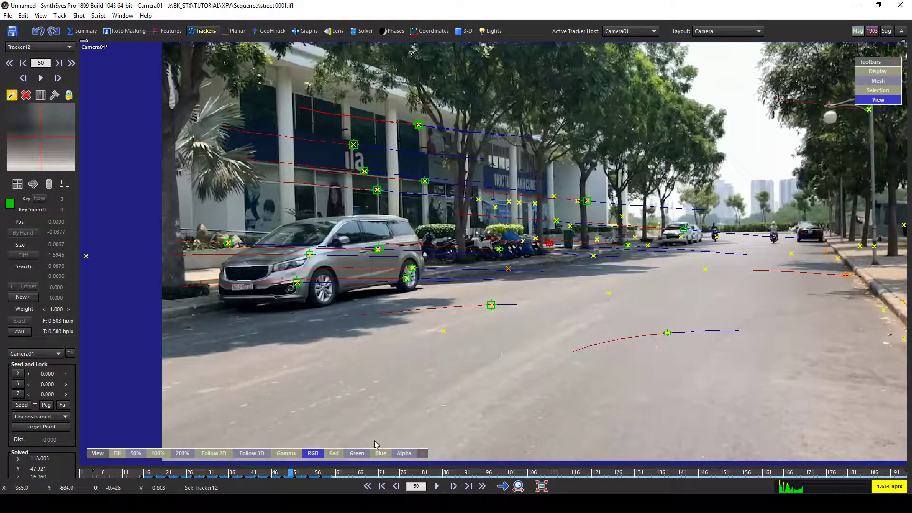
pyautogui.moveTo(279, 476); pyautogui.dragTo(94, 471)
pyautogui.scroll(-2, 403, 215)
pyautogui.moveTo(504, 325); pyautogui.dragTo(373, 398, button='middle')
pyautogui.scroll(1, 342, 299)
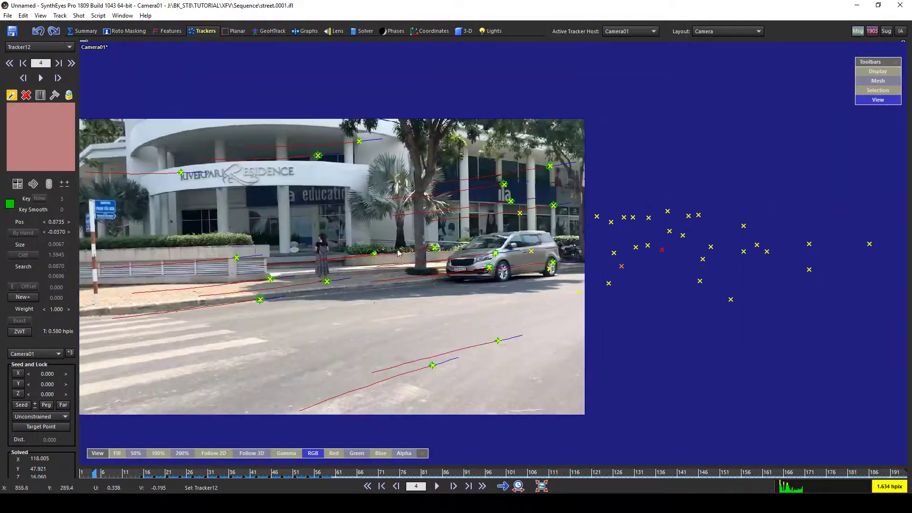
pyautogui.moveTo(224, 475); pyautogui.dragTo(355, 430)
pyautogui.scroll(2, 258, 232)
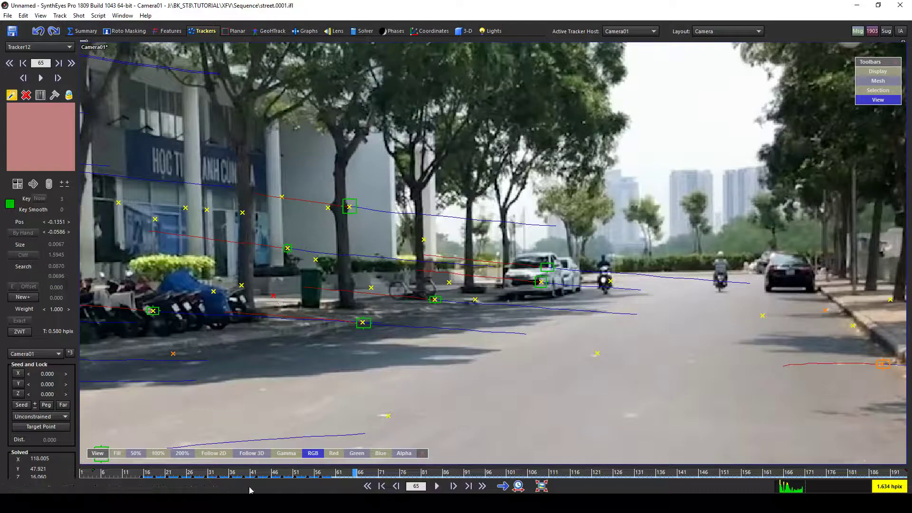
pyautogui.moveTo(302, 474); pyautogui.dragTo(452, 469)
pyautogui.scroll(-1, 220, 274)
pyautogui.moveTo(220, 274); pyautogui.dragTo(510, 247, button='middle')
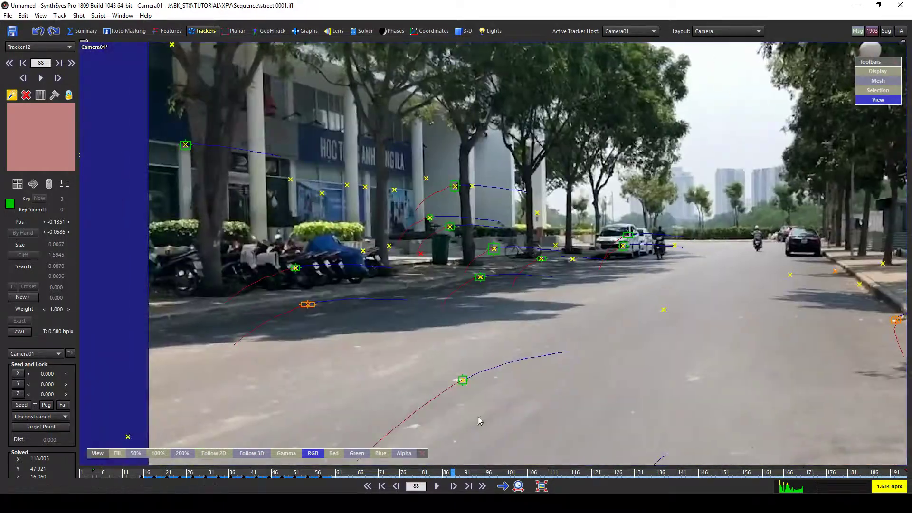
pyautogui.moveTo(363, 475); pyautogui.dragTo(586, 407)
pyautogui.scroll(1, 349, 287)
# - Place a new tracker on the edge of the low step beside the green bin at frame 109
pyautogui.press('Left')
pyautogui.press('Left')
pyautogui.press('Left')
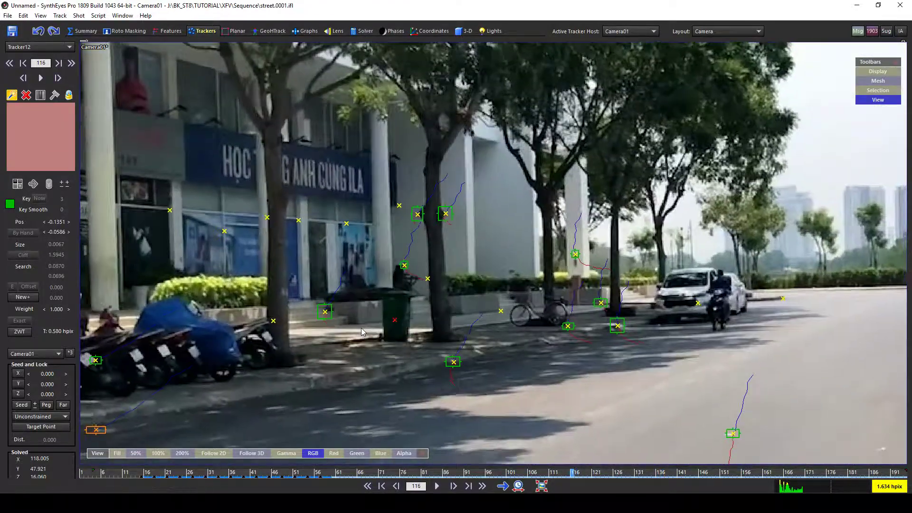
pyautogui.scroll(1, 358, 320)
pyautogui.press('Left')
pyautogui.press('Left')
pyautogui.press('Left')
pyautogui.press('Left')
pyautogui.press('Left')
pyautogui.press('Left')
pyautogui.click(371, 295)
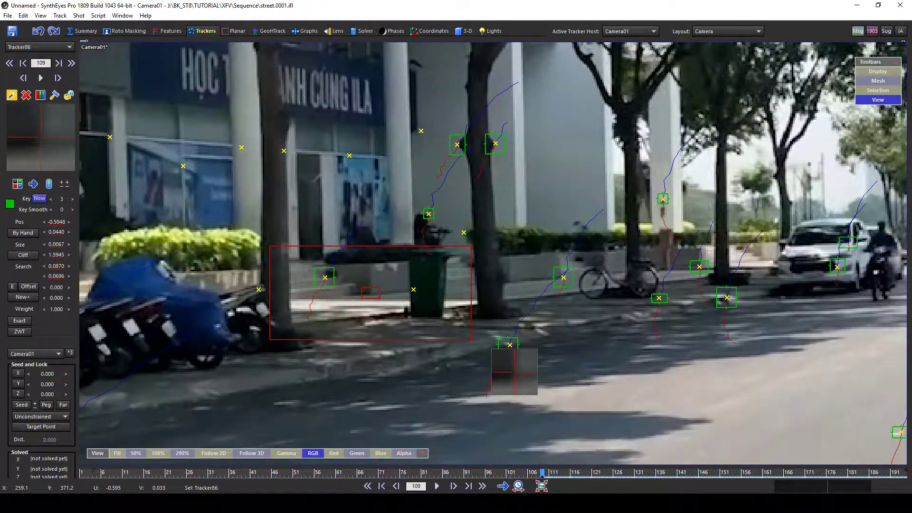
# - Track the new tracker beside the green bin forward from frame 109 to frame 141
pyautogui.scroll(-3, 475, 285)
pyautogui.press('Right')
pyautogui.press('Right')
pyautogui.press('Right')
pyautogui.press('Right')
pyautogui.press('Right')
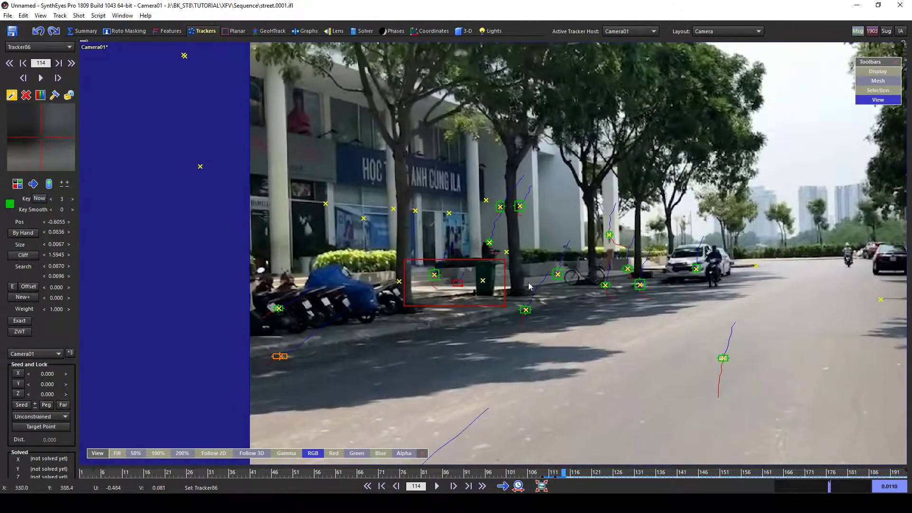
pyautogui.press('Right')
pyautogui.press('Right')
pyautogui.press('Right')
pyautogui.press('Right')
pyautogui.press('Right')
pyautogui.press('Right')
pyautogui.press('Right')
pyautogui.press('Right')
pyautogui.press('Right')
pyautogui.press('Right')
pyautogui.press('Right')
pyautogui.press('Right')
pyautogui.press('Right')
pyautogui.press('Right')
pyautogui.press('Right')
pyautogui.press('Right')
pyautogui.press('Right')
pyautogui.press('Right')
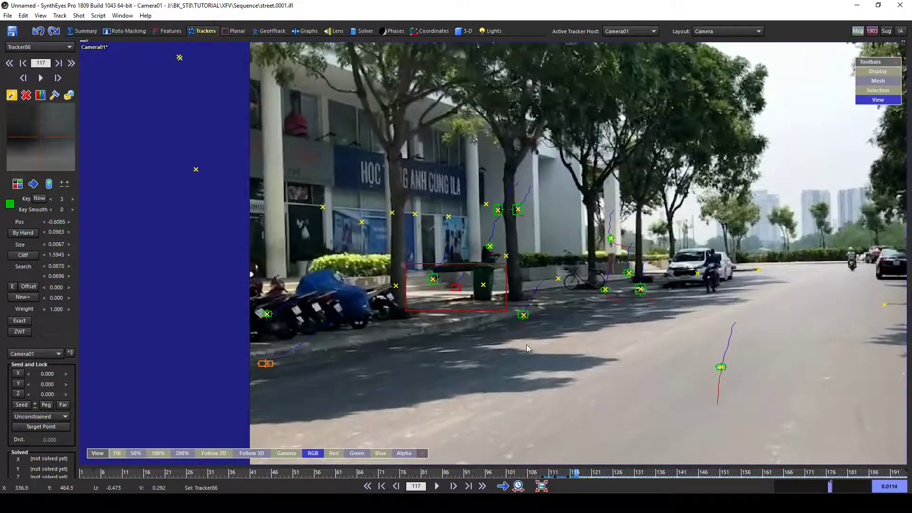
pyautogui.press('Right')
pyautogui.press('Right')
pyautogui.press('Right')
pyautogui.press('Right')
pyautogui.press('Right')
pyautogui.press('Right')
pyautogui.press('Right')
pyautogui.press('Right')
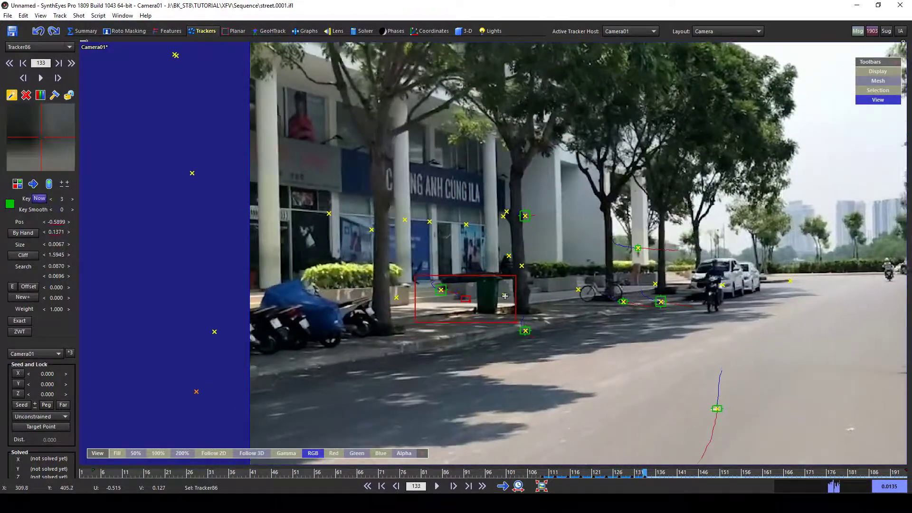
pyautogui.press('Right')
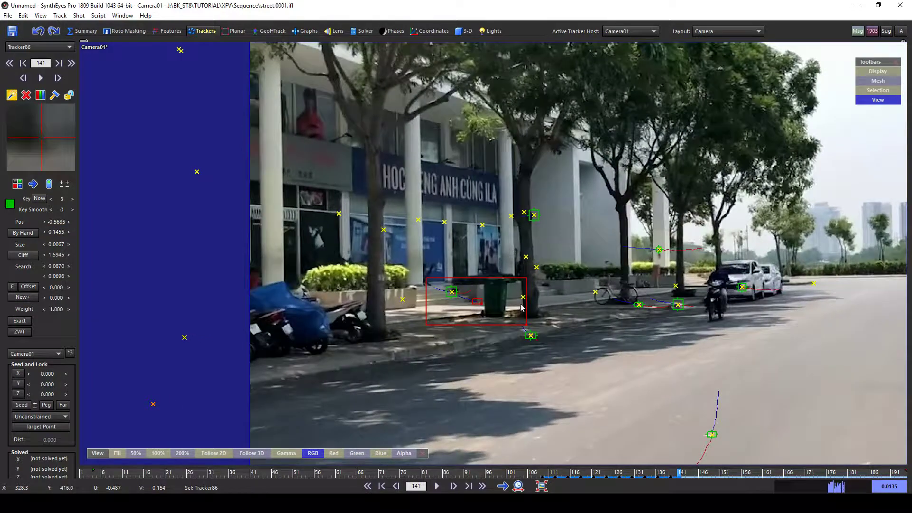
# - Combine the new tracker beside the green bin with Tracker12
pyautogui.keyDown('ctrl'); pyautogui.click(523, 297); pyautogui.keyUp('ctrl')
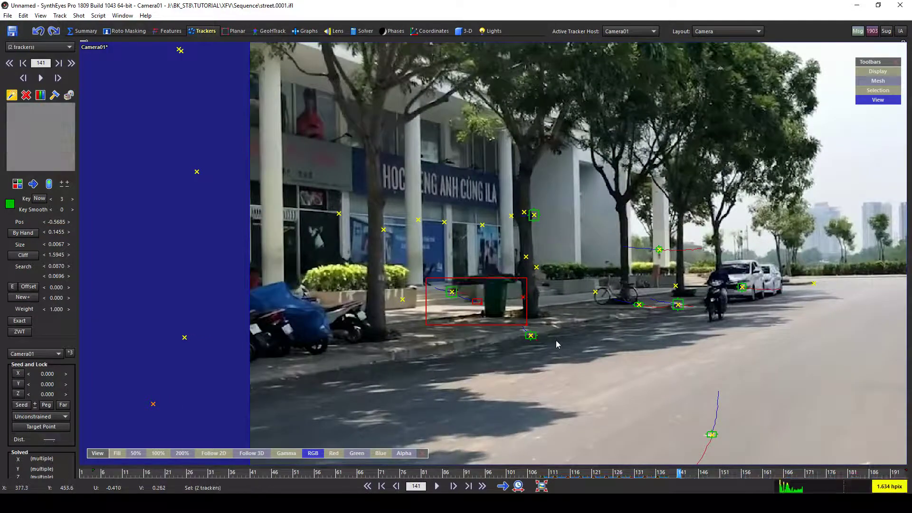
pyautogui.click(523, 350)
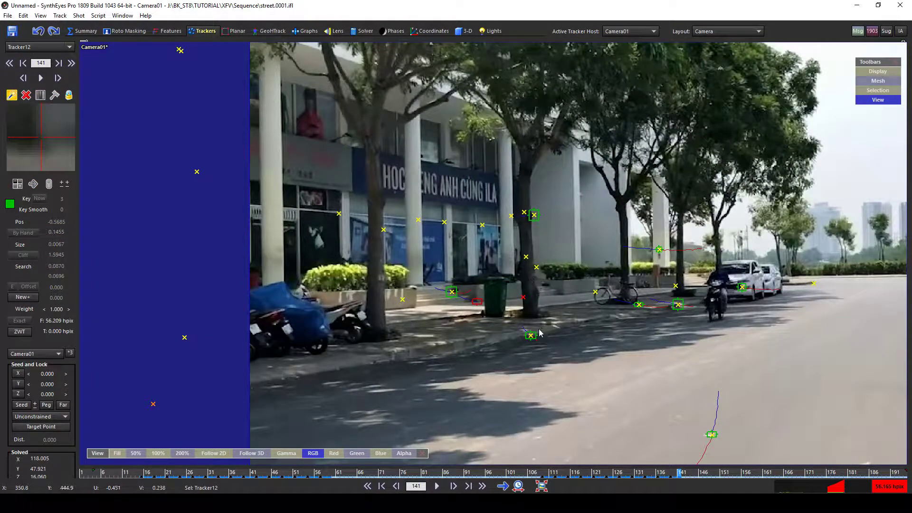
# - Select Tracker62 near the bicycle and check how it follows the footage between frames 74 and 181
pyautogui.click(594, 292)
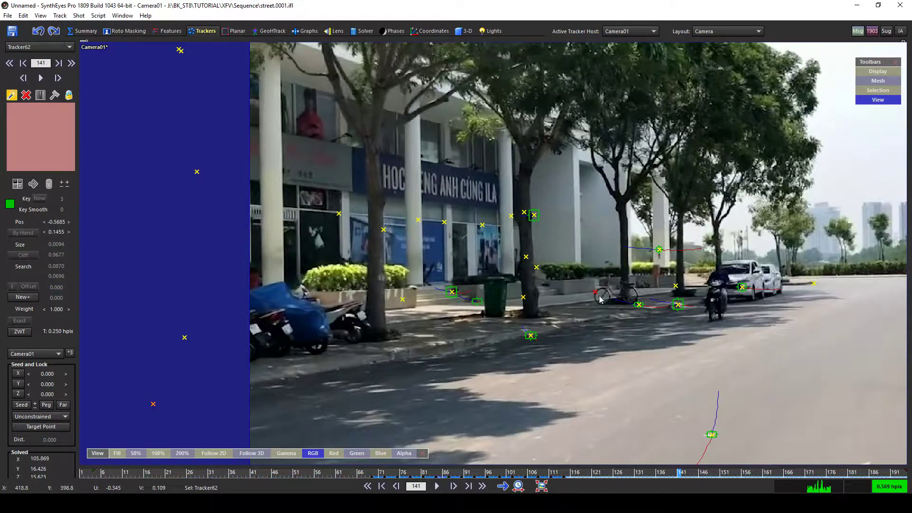
pyautogui.click(393, 473)
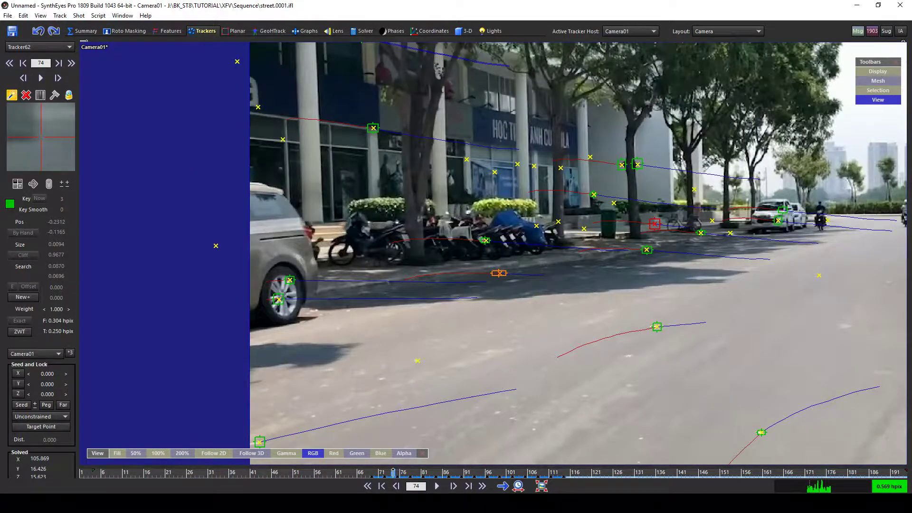
pyautogui.moveTo(393, 473); pyautogui.dragTo(850, 430)
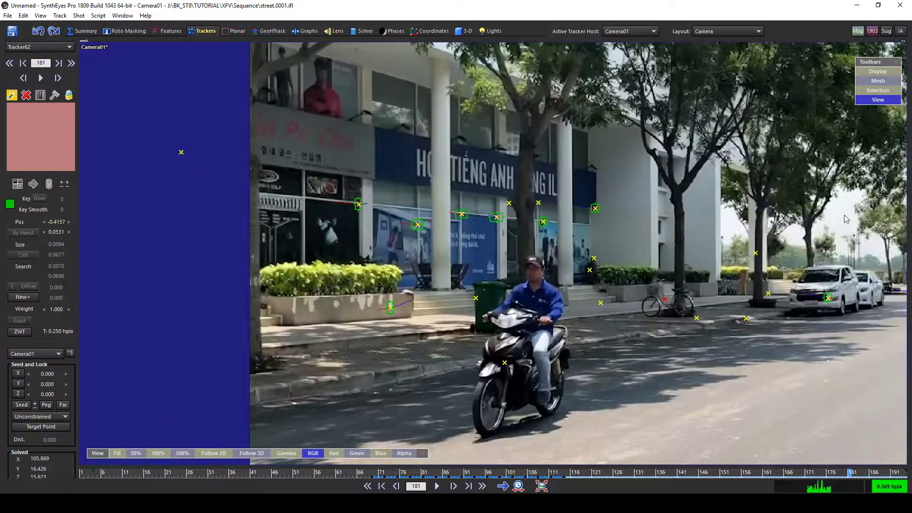
# - Re-solve the camera with the extended Tracker12
pyautogui.press('F9')
pyautogui.click(181, 169)
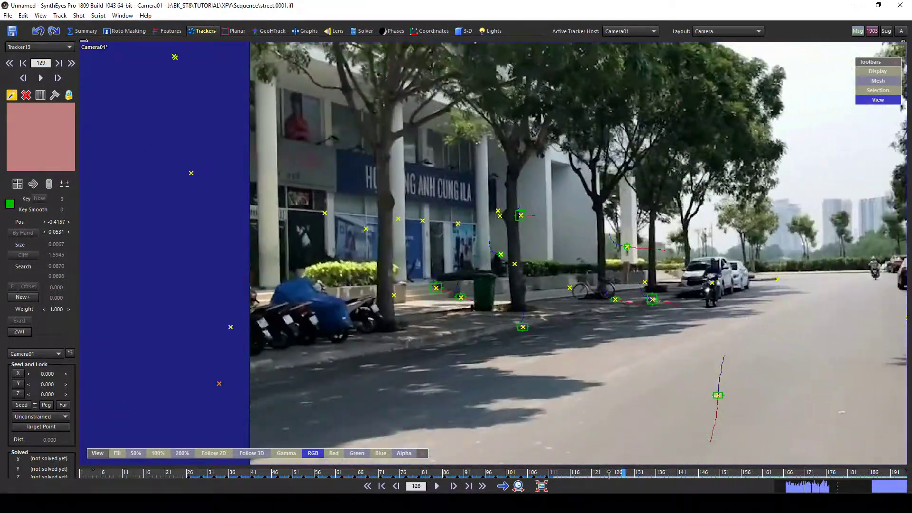
# - Select Tracker6 on the tree trunk at frame 70 and examine how it follows the footage through to frame 194
pyautogui.moveTo(608, 474)
pyautogui.mouseDown()
pyautogui.moveTo(466, 468)
pyautogui.moveTo(287, 442)
pyautogui.moveTo(290, 435)
pyautogui.moveTo(589, 468)
pyautogui.moveTo(867, 463)
pyautogui.mouseUp()
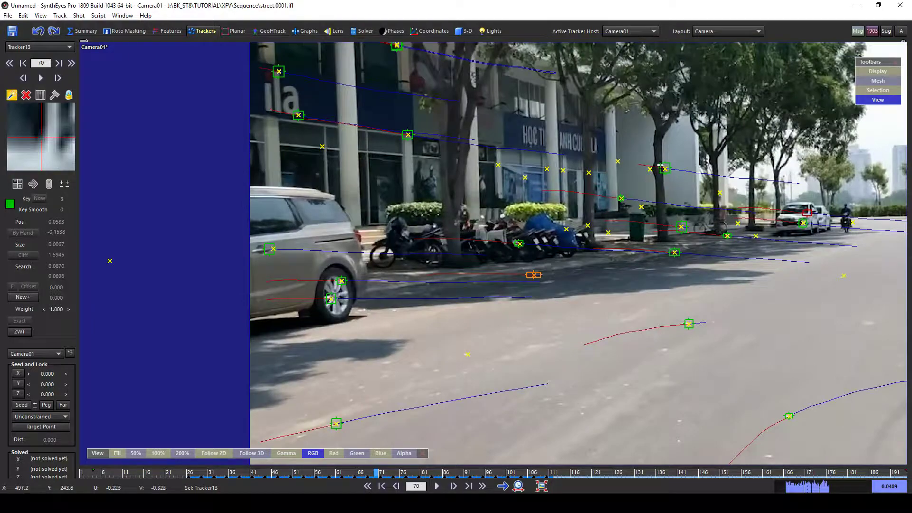
pyautogui.click(660, 164)
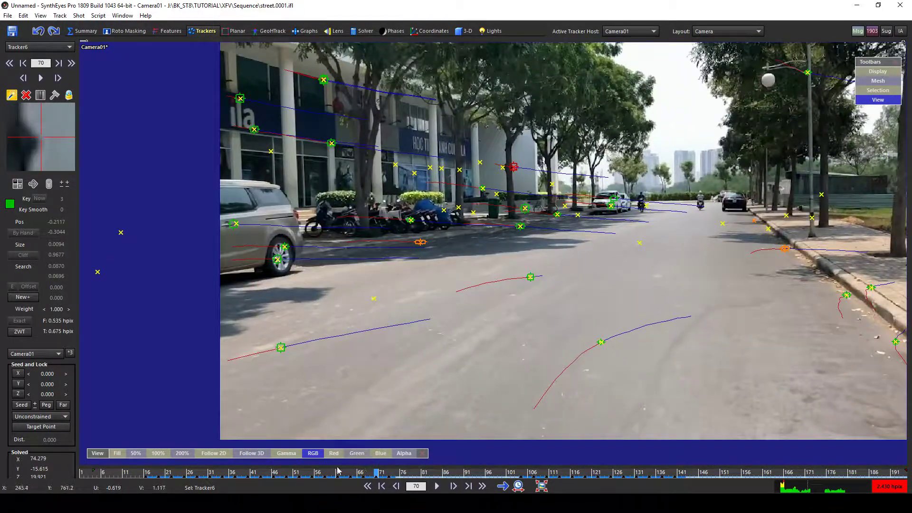
pyautogui.moveTo(278, 472); pyautogui.dragTo(907, 402)
pyautogui.scroll(-2, 525, 219)
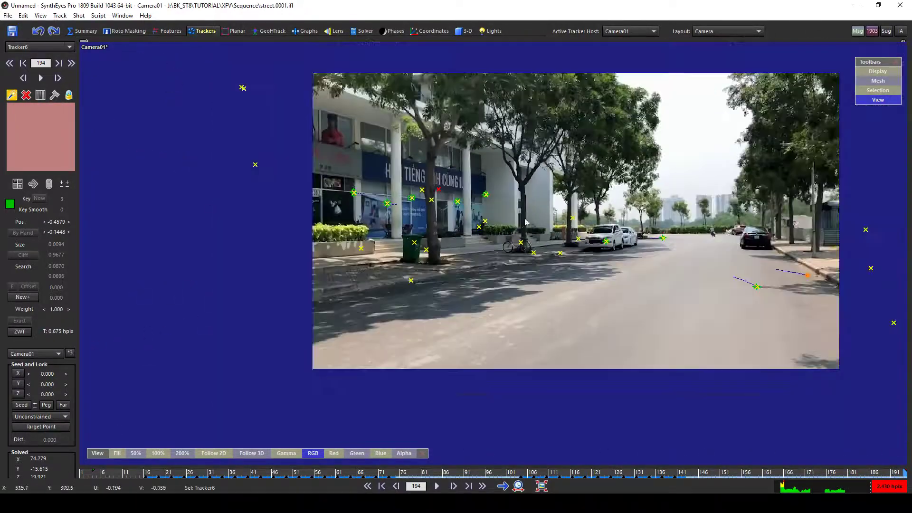
pyautogui.moveTo(452, 274); pyautogui.dragTo(421, 280, button='middle')
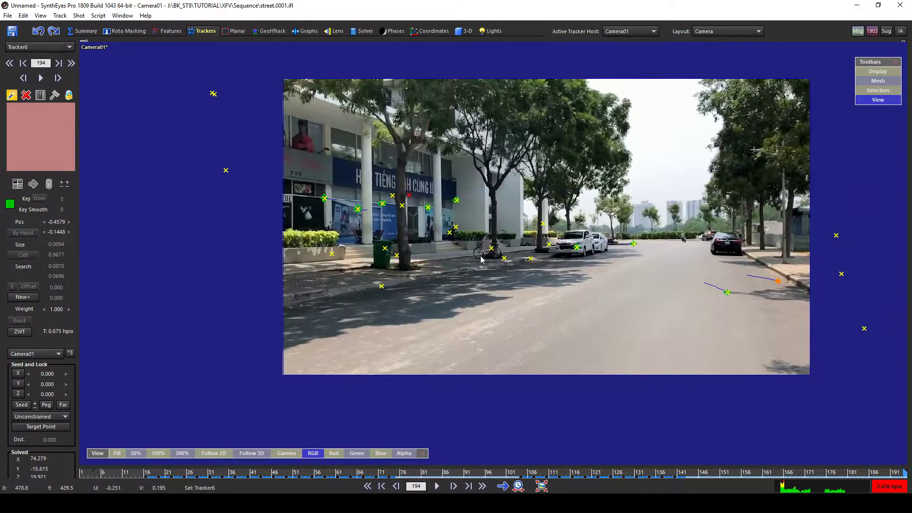
pyautogui.scroll(2, 412, 275)
# - Examine the solved camera path and tracker positions in the Quad layout, ending on frame 61
pyautogui.click(620, 32)
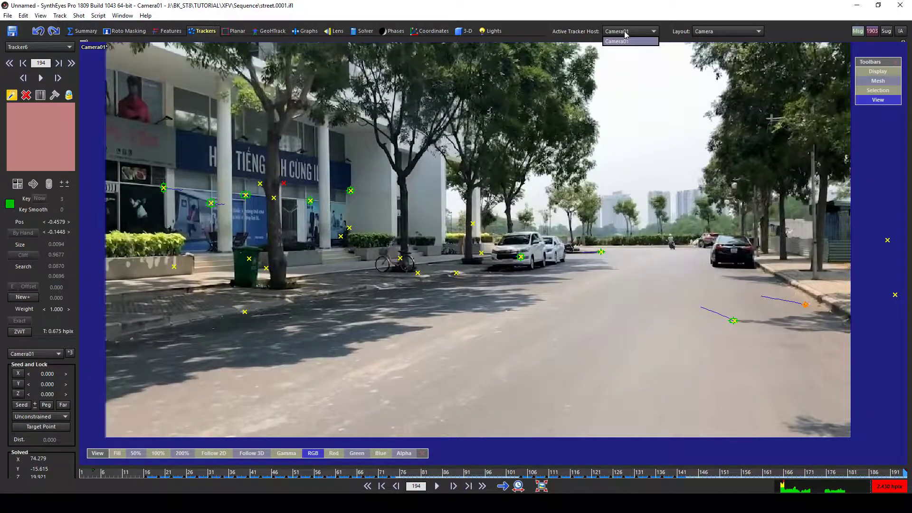
pyautogui.click(708, 32)
pyautogui.click(713, 31)
pyautogui.click(710, 52)
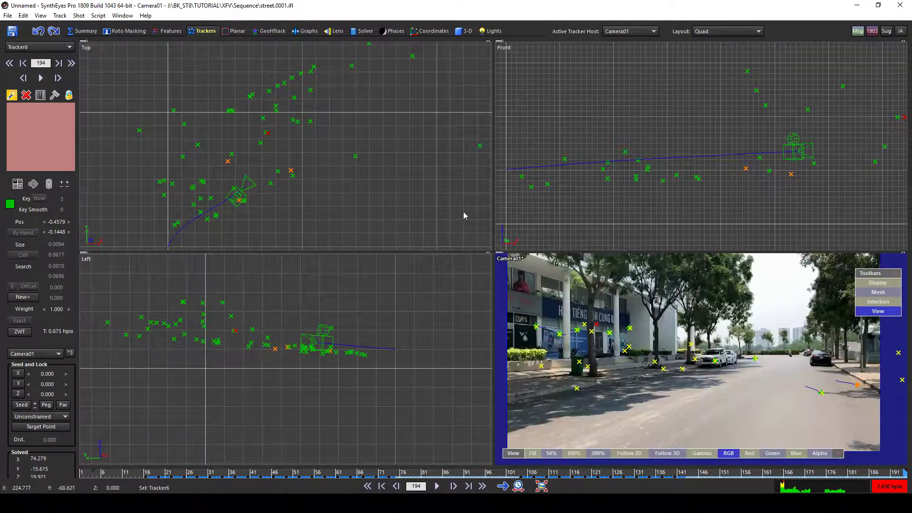
pyautogui.moveTo(230, 475)
pyautogui.mouseDown()
pyautogui.moveTo(287, 471)
pyautogui.moveTo(311, 452)
pyautogui.moveTo(331, 412)
pyautogui.mouseUp()
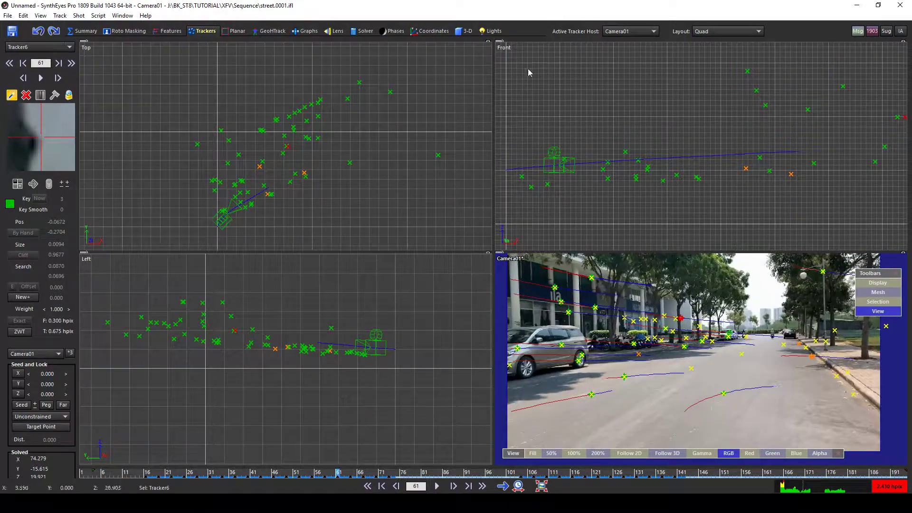
# - Return to the Camera layout and open the Coordinates room to view the street at frame 61
pyautogui.click(709, 32)
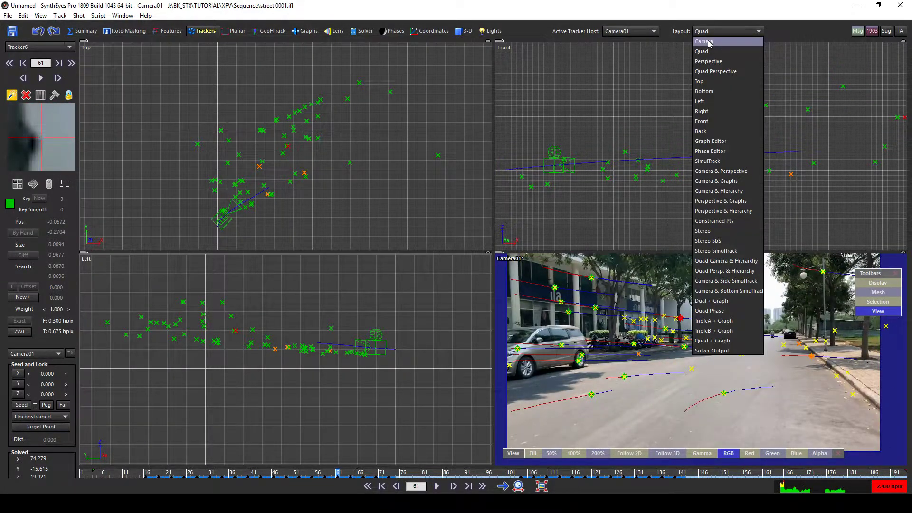
pyautogui.click(708, 42)
pyautogui.click(427, 31)
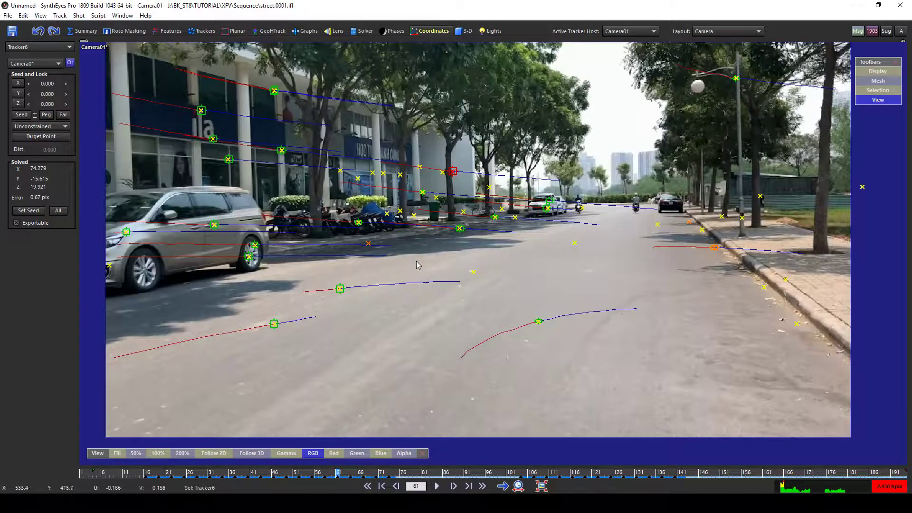
pyautogui.scroll(2, 410, 262)
pyautogui.scroll(-2, 466, 229)
pyautogui.moveTo(471, 250); pyautogui.dragTo(374, 254, button='middle')
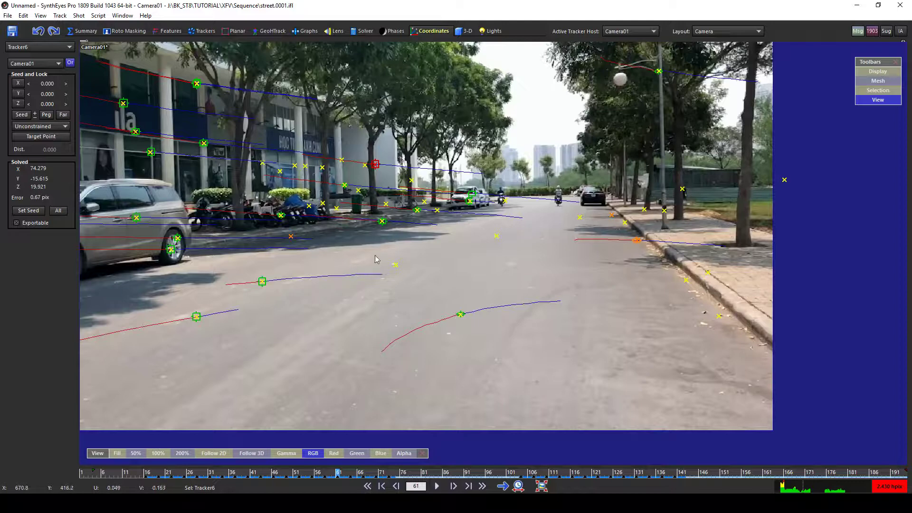
# - Apply a three-point coordinate system with Tracker15 on the right kerb as Origin, Tracker57 locked at X 20, and Tracker27 on the XY plane
pyautogui.click(637, 240)
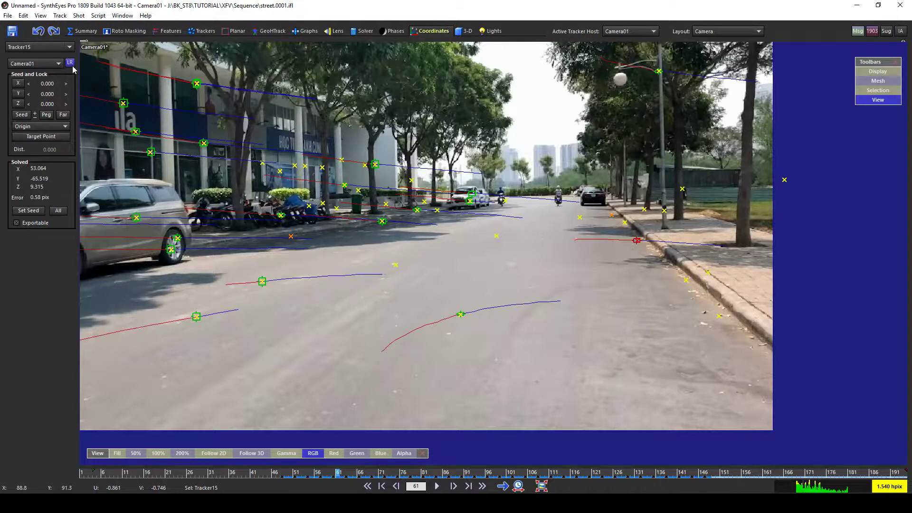
pyautogui.click(290, 236)
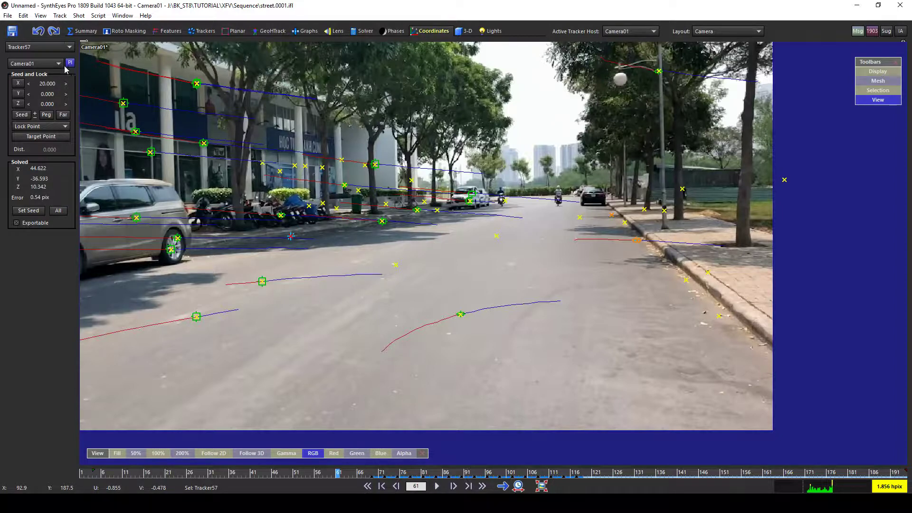
pyautogui.moveTo(611, 215)
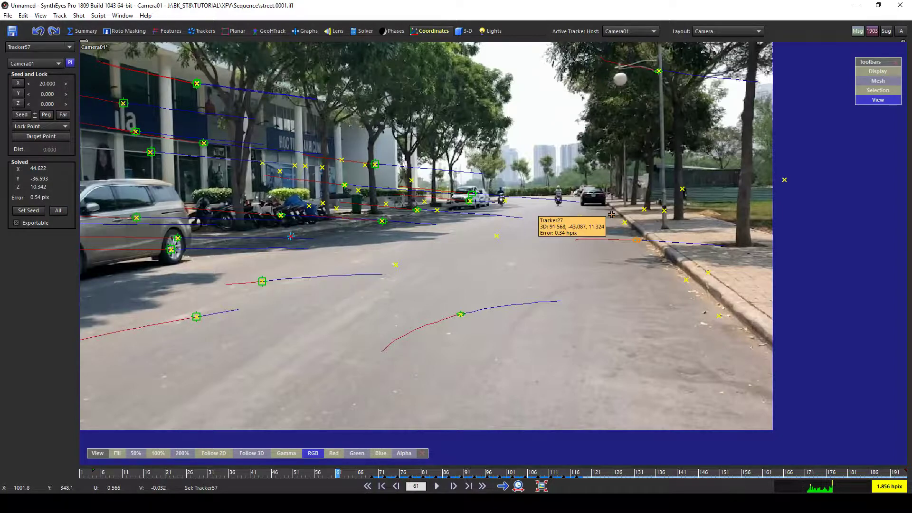
pyautogui.click(612, 214)
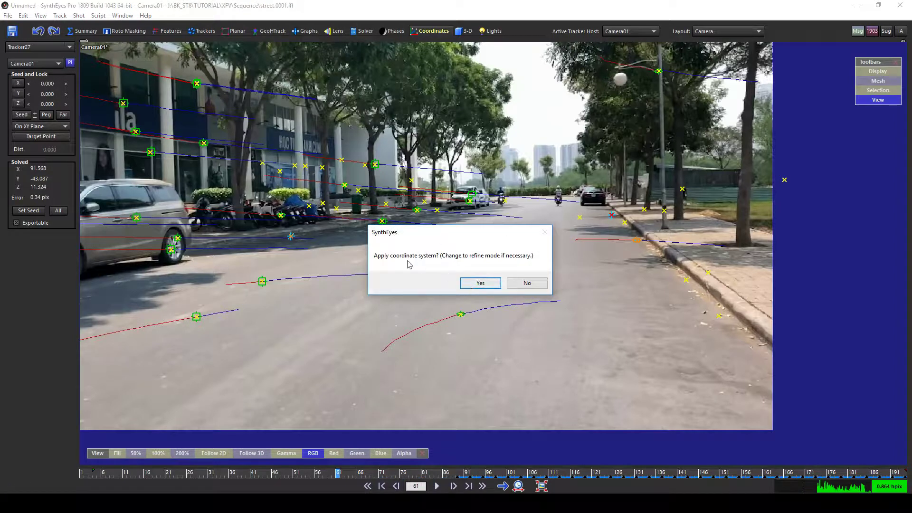
pyautogui.click(481, 283)
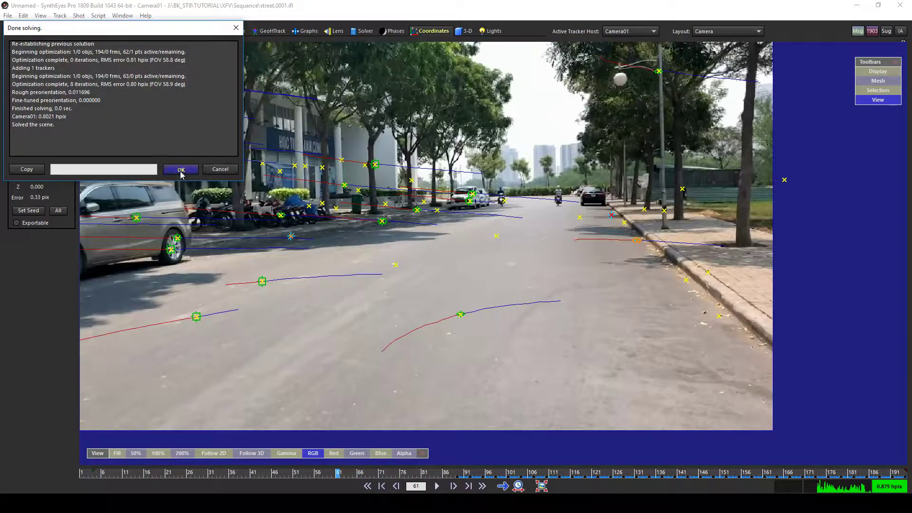
pyautogui.click(181, 172)
# - Inspect the realigned camera and trackers against the ground grid in the Quad layout
pyautogui.click(721, 32)
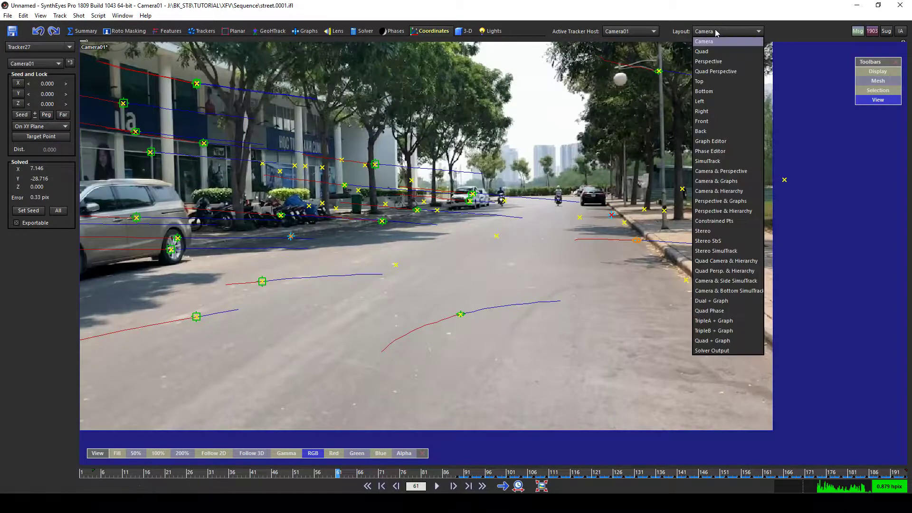
pyautogui.click(706, 52)
pyautogui.scroll(-4, 731, 171)
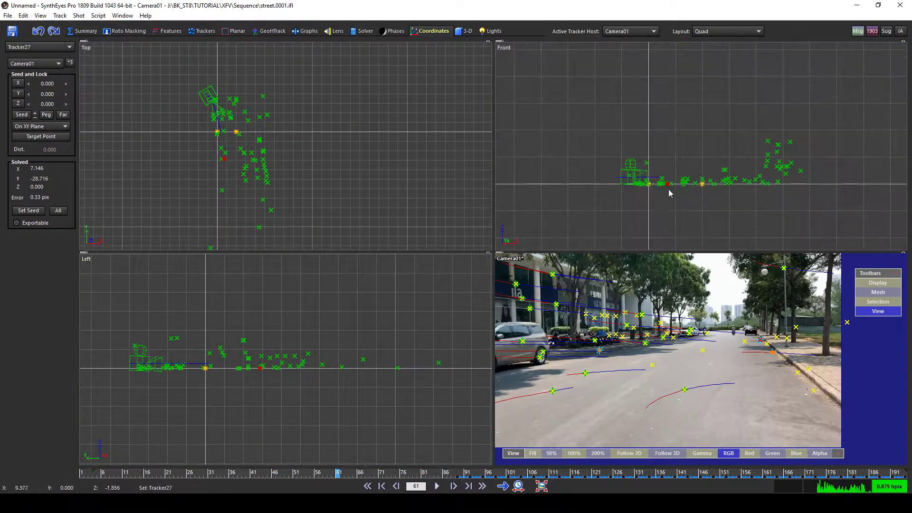
# - Draw a plane mesh about 135.5 by 177 on the ground in the Top view, starting at the origin tracker
pyautogui.scroll(3, 737, 191)
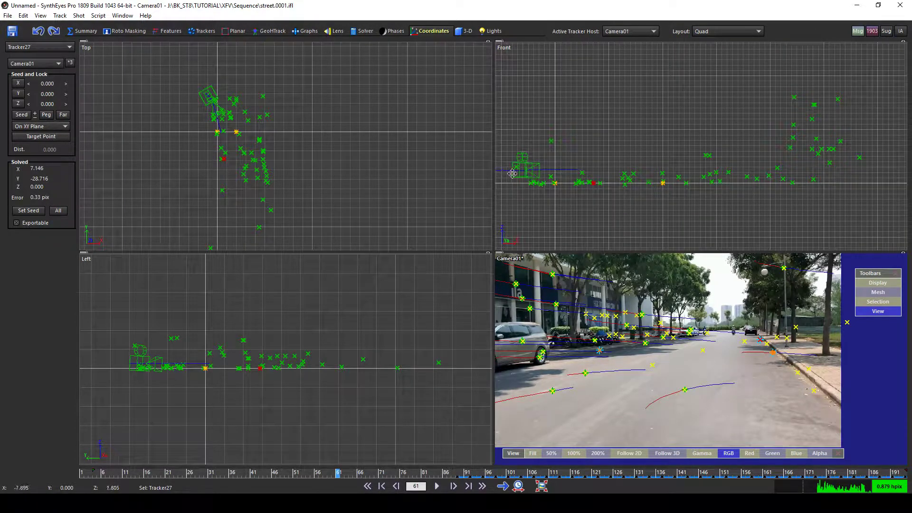
pyautogui.moveTo(432, 377); pyautogui.dragTo(382, 366, button='middle')
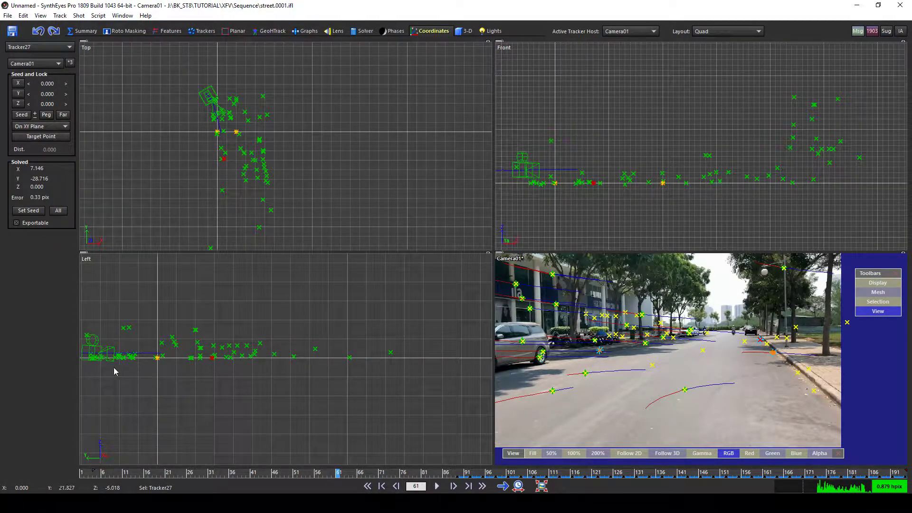
pyautogui.click(466, 32)
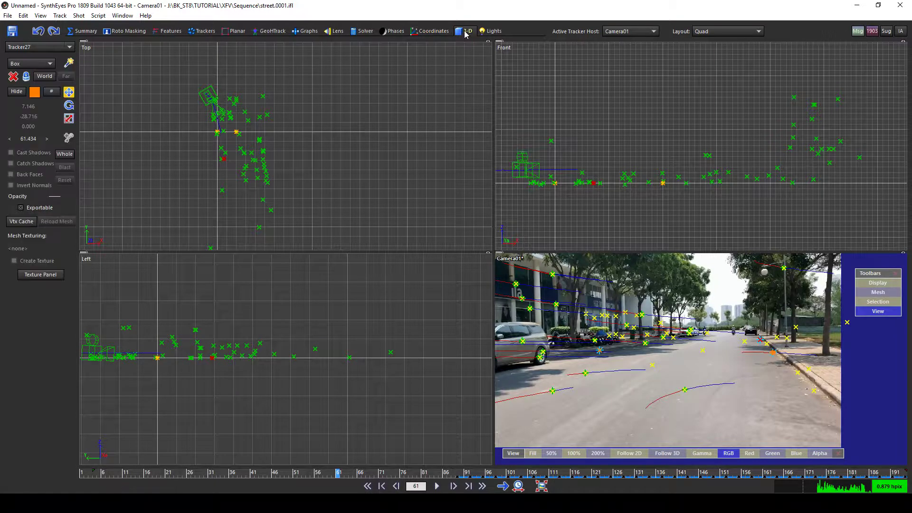
pyautogui.click(31, 63)
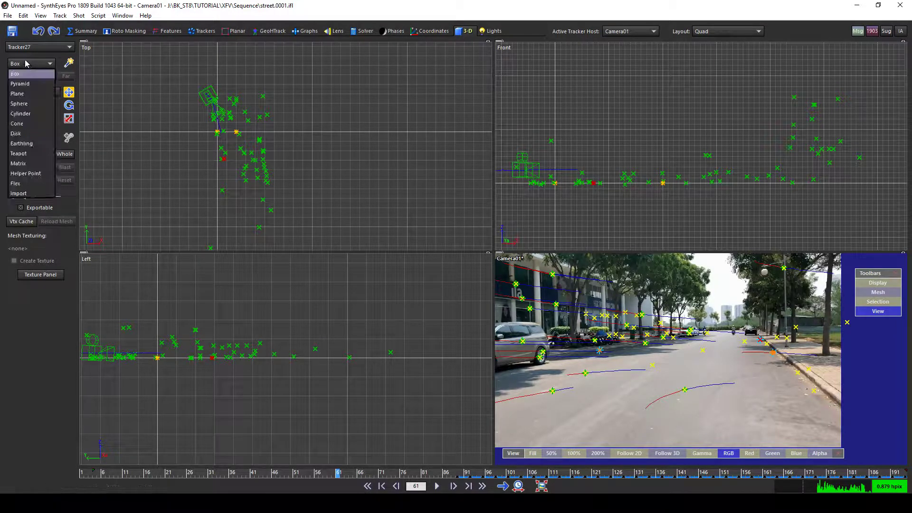
pyautogui.click(21, 95)
pyautogui.moveTo(217, 135); pyautogui.dragTo(260, 95, button='middle')
pyautogui.moveTo(260, 91); pyautogui.dragTo(391, 257)
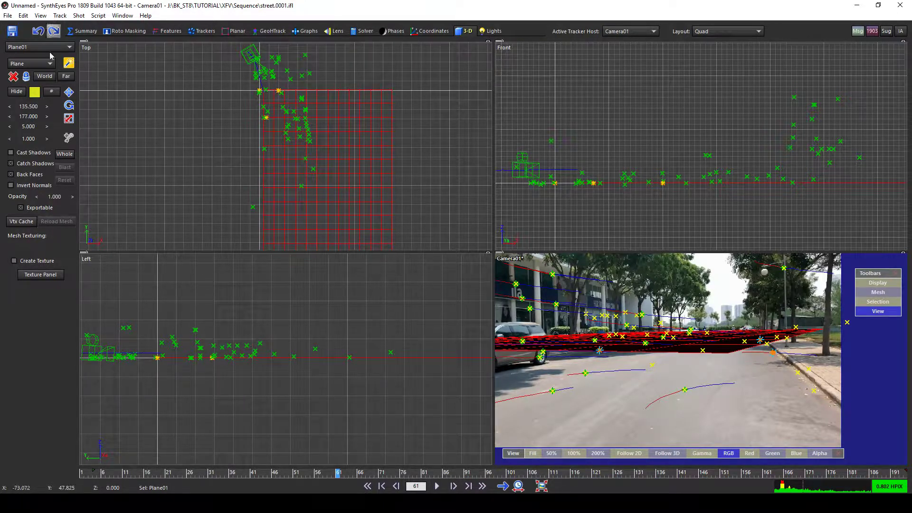
# - Rotate the plane about 16° and move it to about X 61.2, Y -46.2 so it covers the tracked street
pyautogui.click(71, 95)
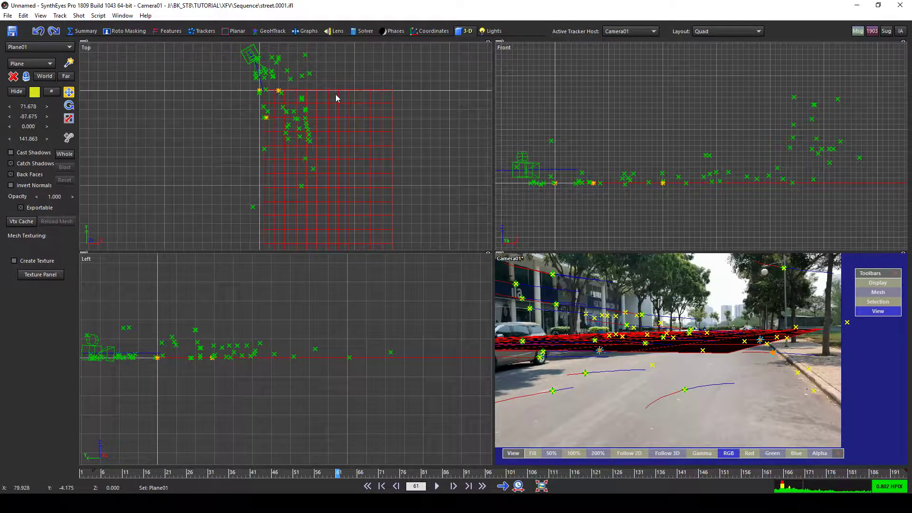
pyautogui.moveTo(339, 98)
pyautogui.mouseDown()
pyautogui.moveTo(344, 128)
pyautogui.moveTo(342, 55)
pyautogui.moveTo(323, 40)
pyautogui.moveTo(320, 86)
pyautogui.moveTo(306, 93)
pyautogui.moveTo(346, 88)
pyautogui.moveTo(337, 89)
pyautogui.mouseUp()
pyautogui.click(69, 105)
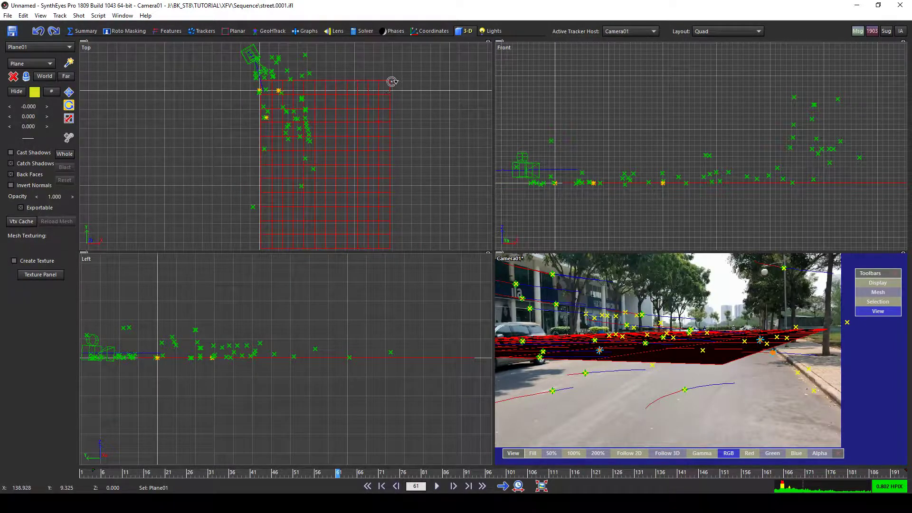
pyautogui.moveTo(392, 82); pyautogui.dragTo(383, 61)
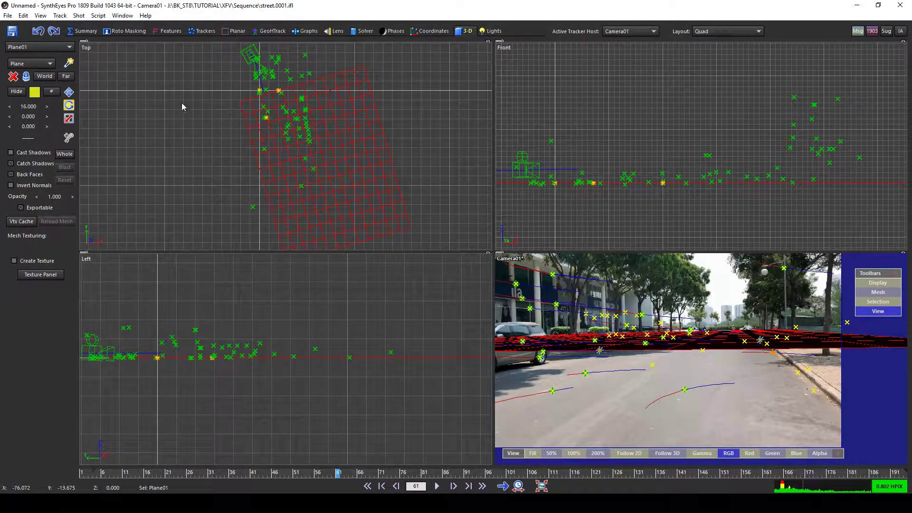
pyautogui.click(68, 91)
pyautogui.moveTo(335, 88); pyautogui.dragTo(327, 57)
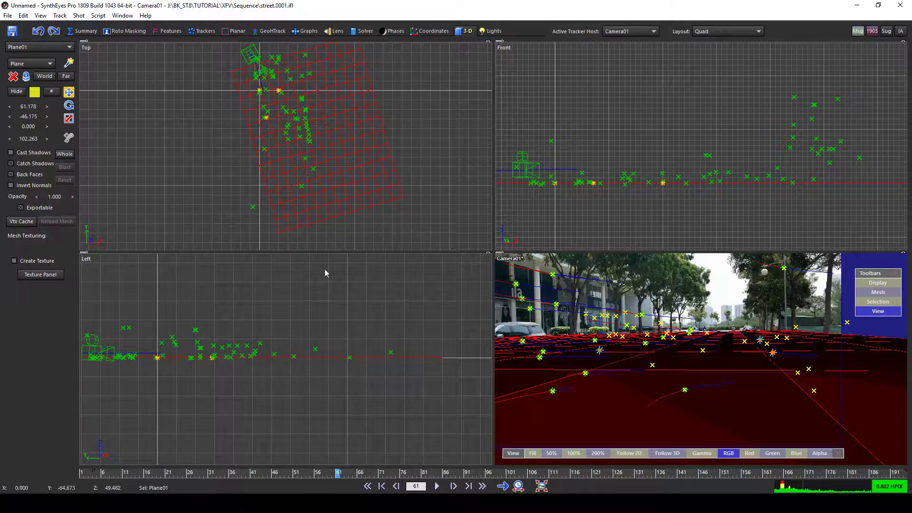
# - Display the plane as wireframe in the camera view and adjust its rotation to about 15°
pyautogui.moveTo(618, 351)
pyautogui.mouseDown(button='middle')
pyautogui.moveTo(620, 337)
pyautogui.moveTo(635, 378)
pyautogui.mouseUp(button='middle')
pyautogui.press('m')
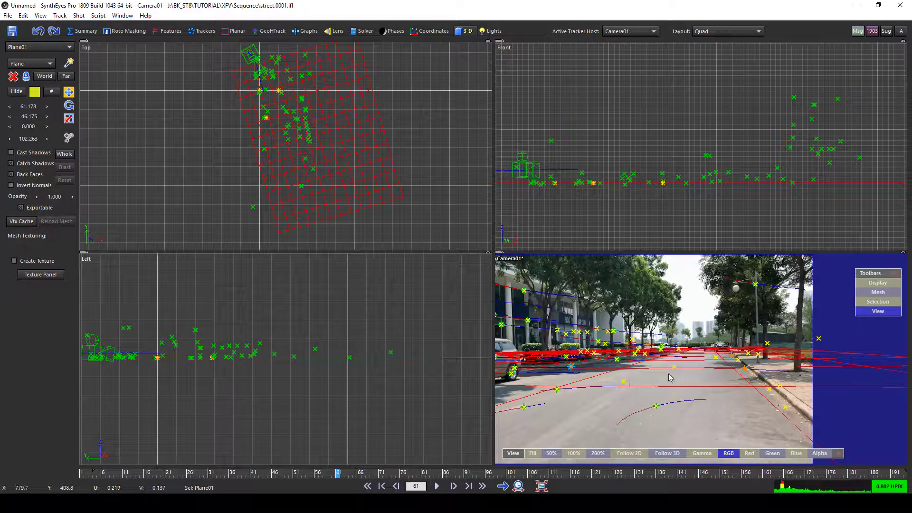
pyautogui.scroll(2, 708, 375)
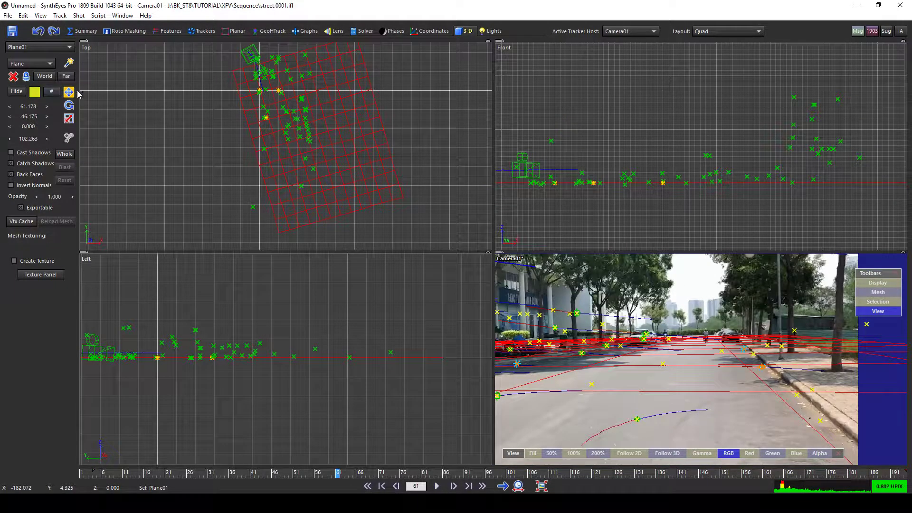
pyautogui.click(69, 105)
pyautogui.moveTo(350, 46); pyautogui.dragTo(355, 95, button='middle')
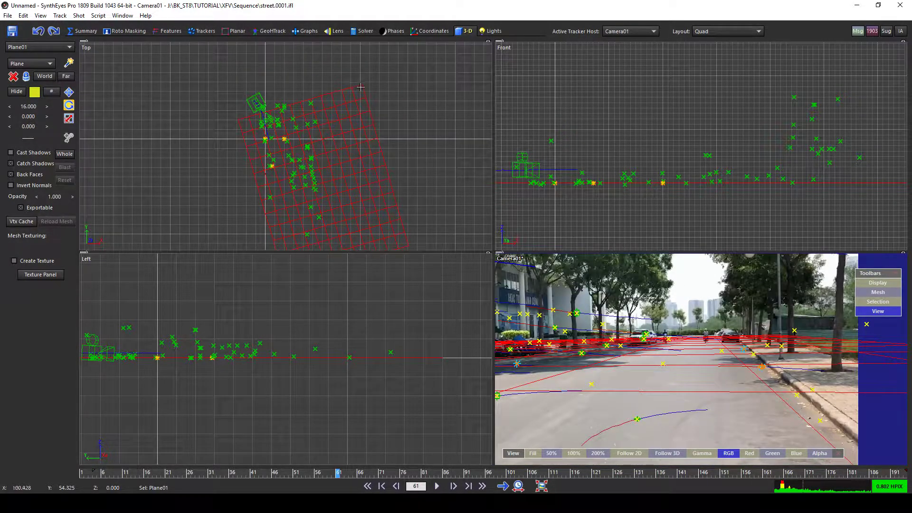
pyautogui.moveTo(361, 87); pyautogui.dragTo(362, 88)
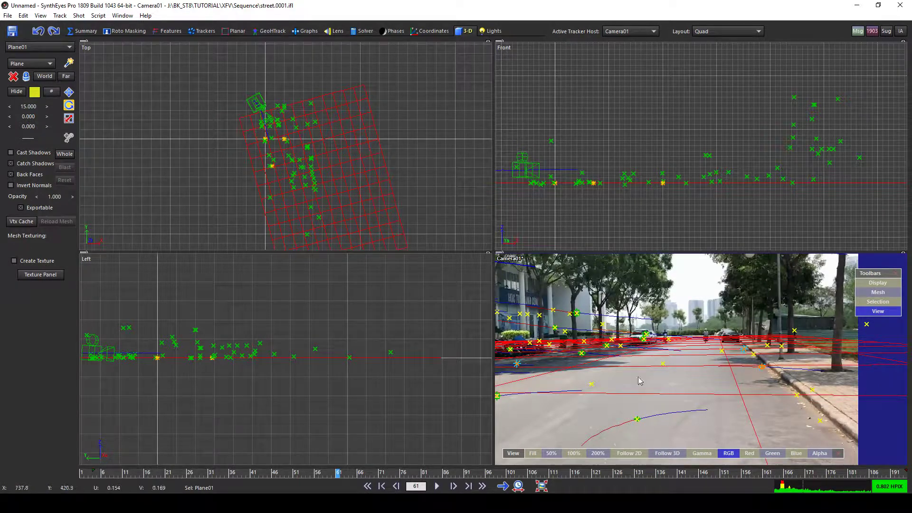
# - Align the plane with the right kerb by moving it to about X 58.7, Y -46.7 and rotating it to about 14.3°
pyautogui.click(69, 92)
pyautogui.scroll(5, 342, 112)
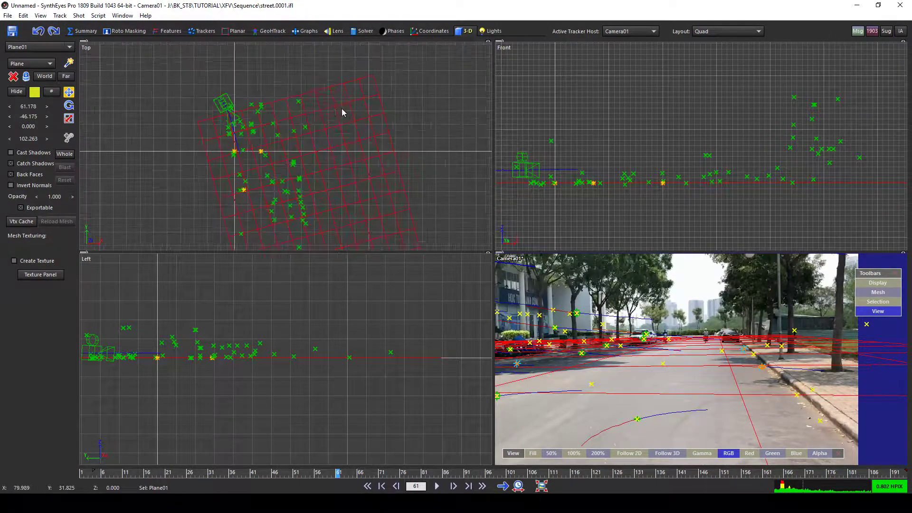
pyautogui.moveTo(267, 122); pyautogui.dragTo(261, 108)
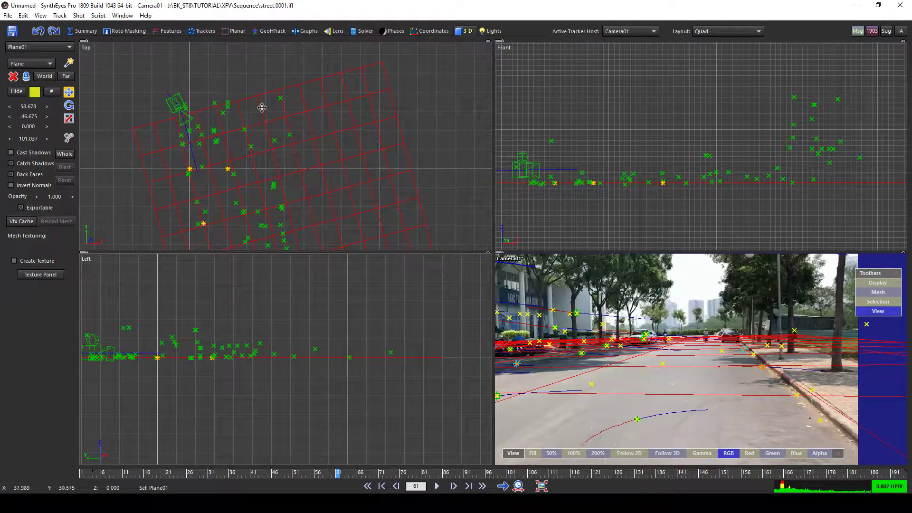
pyautogui.click(69, 105)
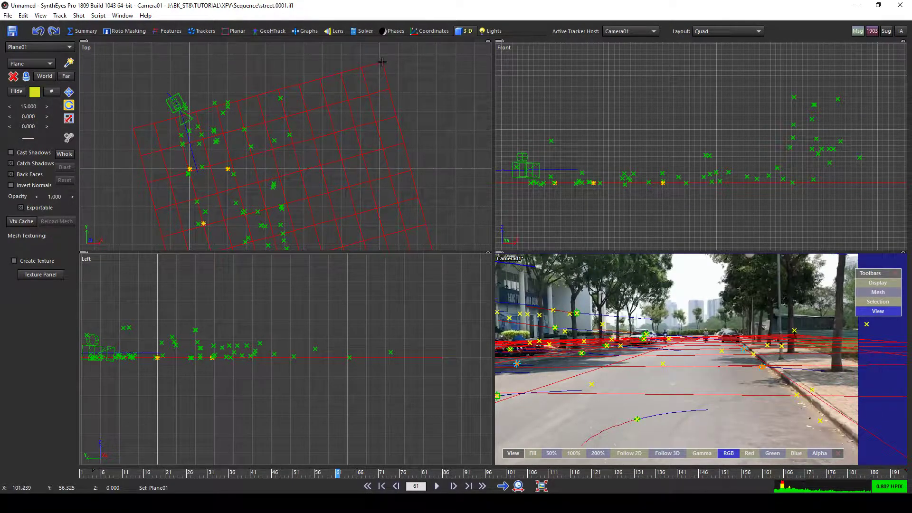
pyautogui.moveTo(382, 62); pyautogui.dragTo(386, 63)
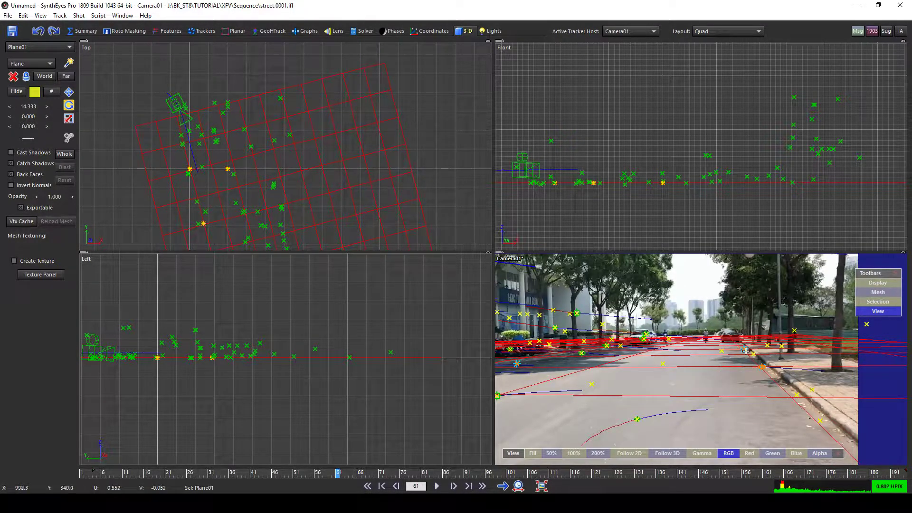
# - Enlarge the ground plane by setting its X size to 700 and its Y size to 1000
pyautogui.scroll(4, 719, 378)
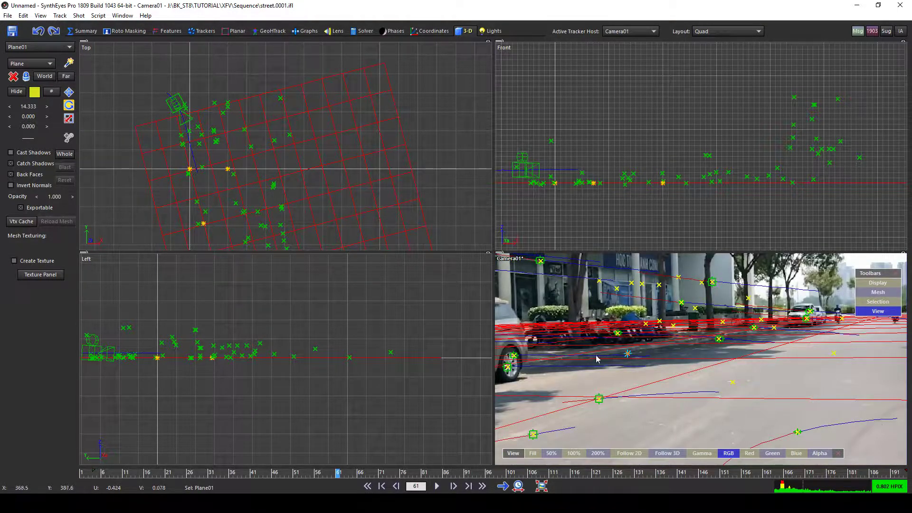
pyautogui.moveTo(696, 353); pyautogui.dragTo(655, 363, button='middle')
pyautogui.scroll(-3, 553, 359)
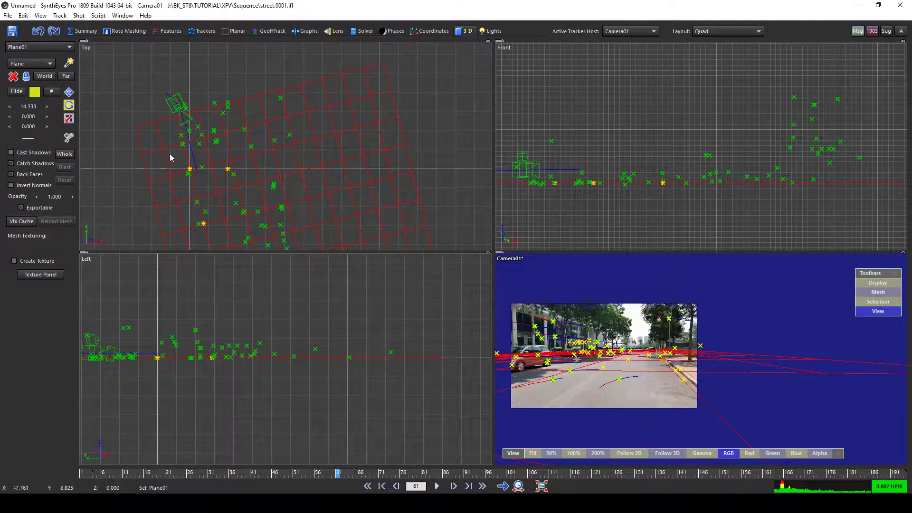
pyautogui.click(69, 118)
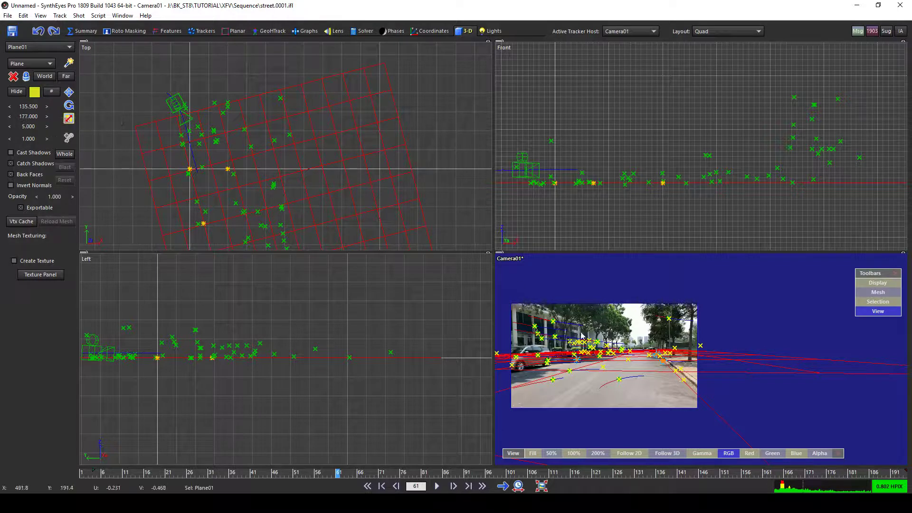
pyautogui.moveTo(582, 335); pyautogui.dragTo(623, 386, button='middle')
pyautogui.scroll(3, 604, 338)
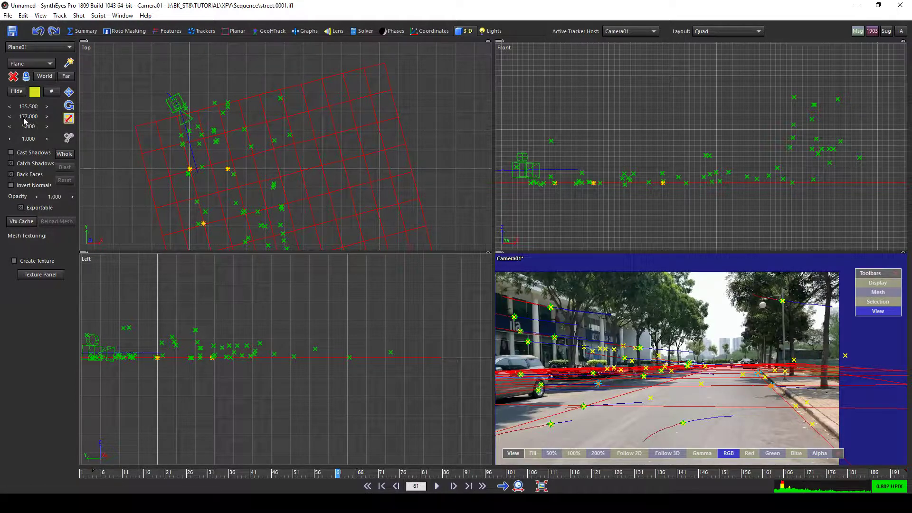
pyautogui.moveTo(27, 119); pyautogui.dragTo(23, 119)
pyautogui.doubleClick(26, 106)
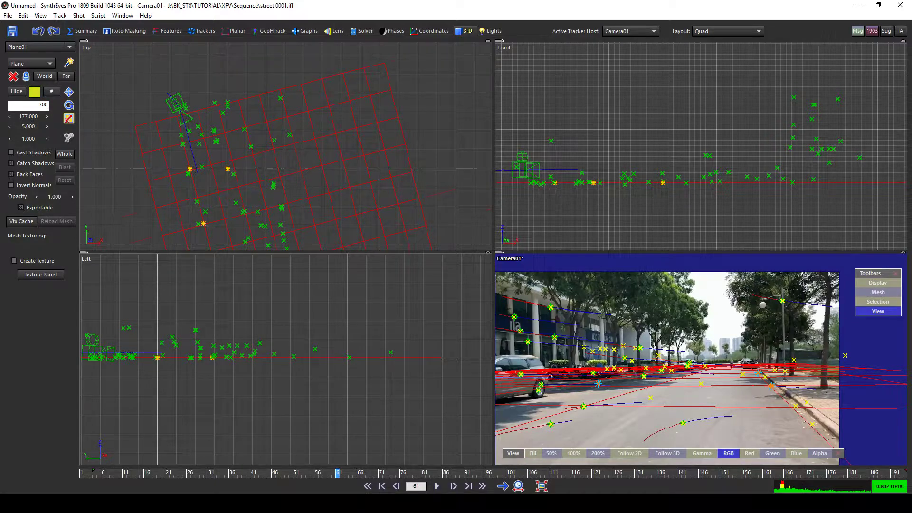
pyautogui.write('700')
pyautogui.press('Return')
pyautogui.scroll(-3, 207, 131)
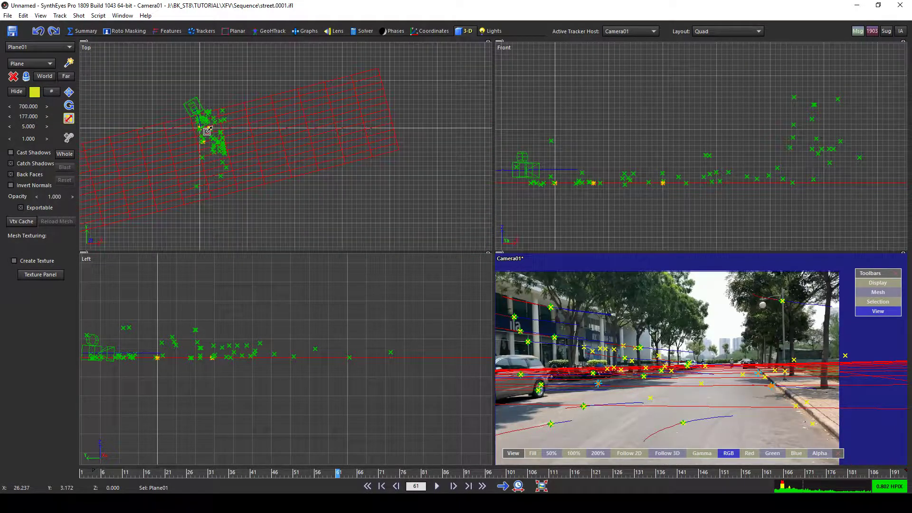
pyautogui.doubleClick(23, 117)
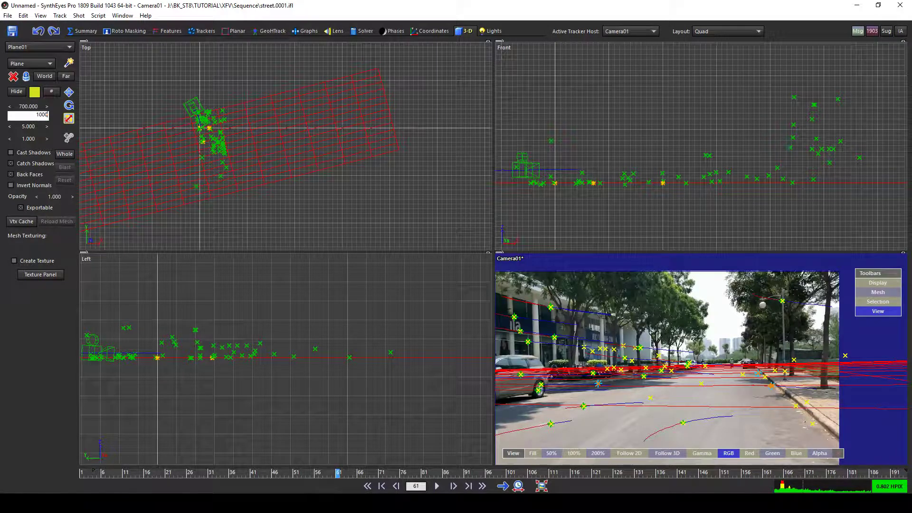
pyautogui.write('1000')
pyautogui.press('Return')
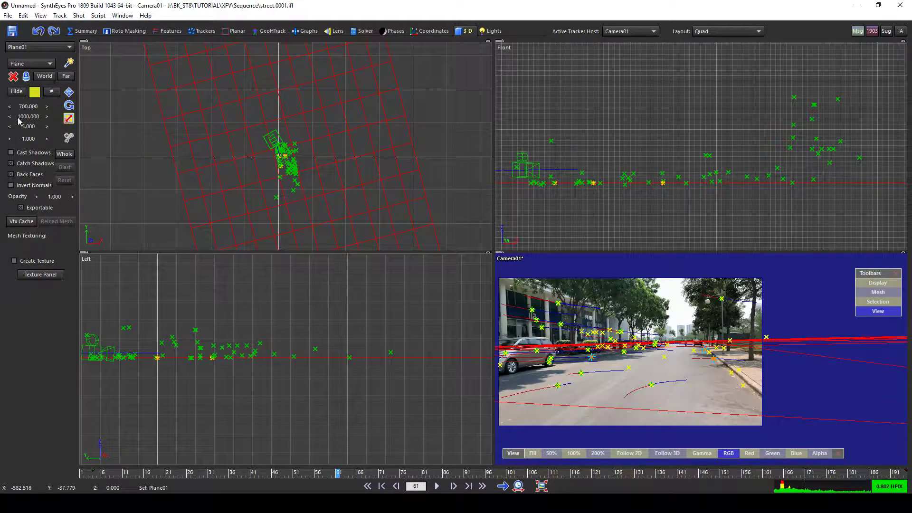
# - Examine how the enlarged plane lines up with the trackers in the Top view and the street in the camera view
pyautogui.scroll(-5, 347, 148)
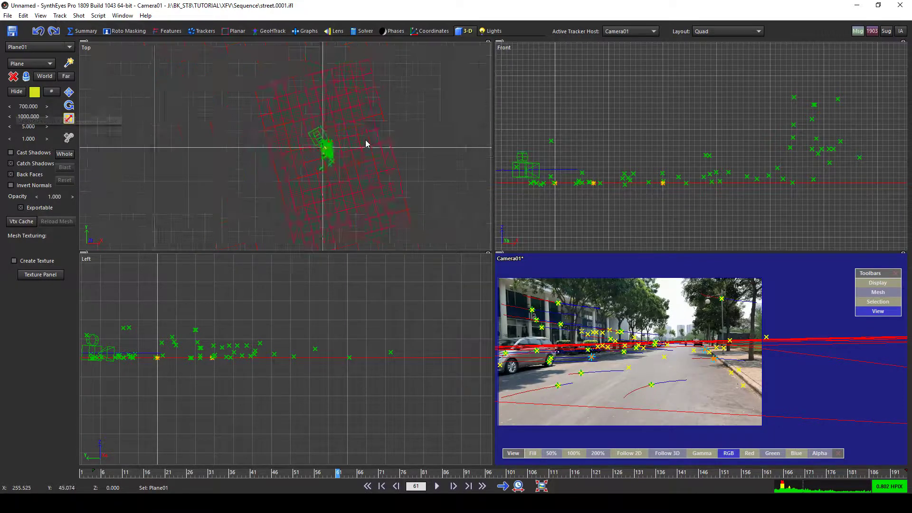
pyautogui.scroll(2, 347, 148)
pyautogui.scroll(-2, 688, 342)
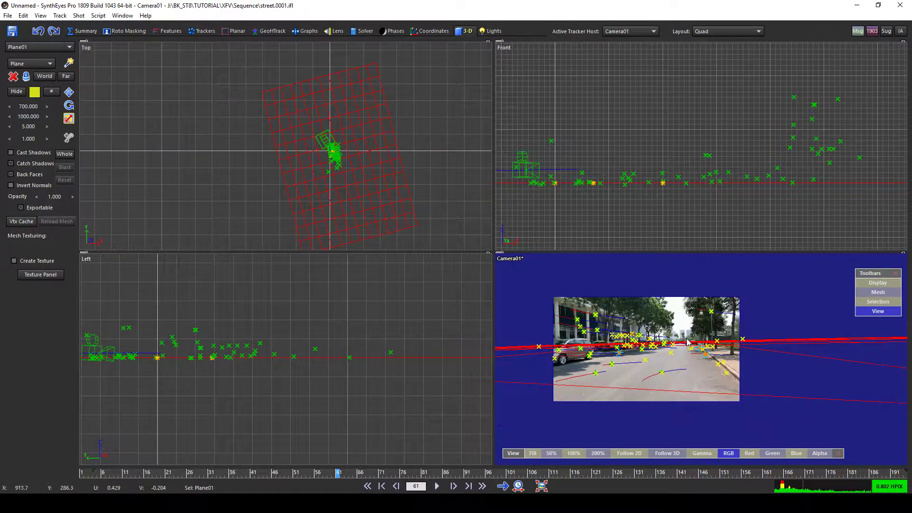
pyautogui.scroll(2, 681, 329)
pyautogui.scroll(2, 335, 157)
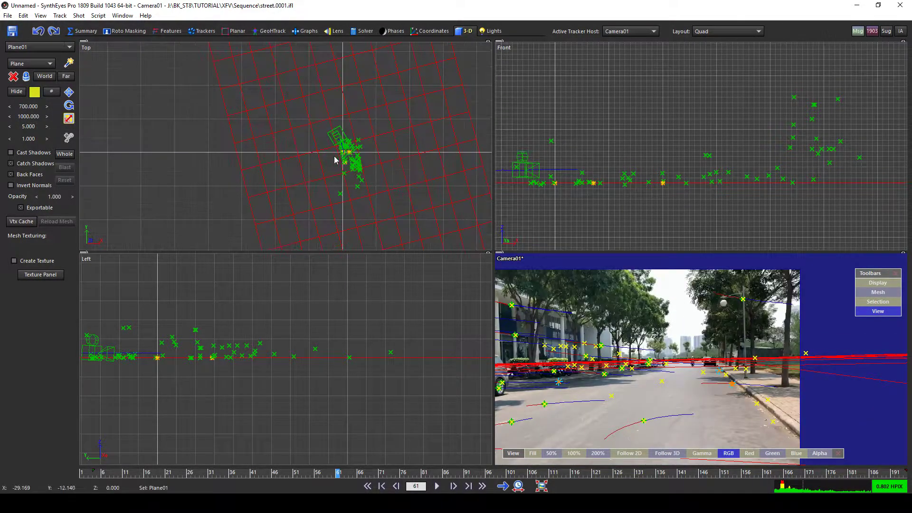
pyautogui.scroll(3, 270, 169)
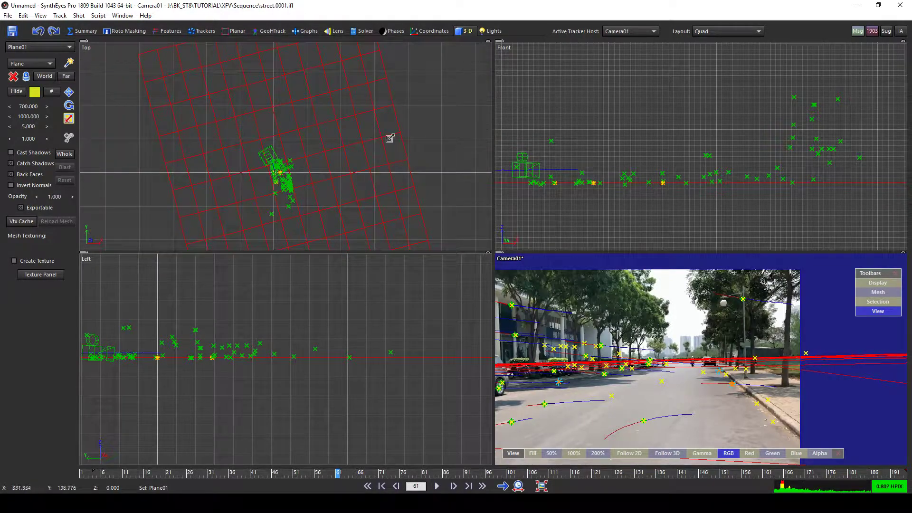
pyautogui.scroll(3, 305, 174)
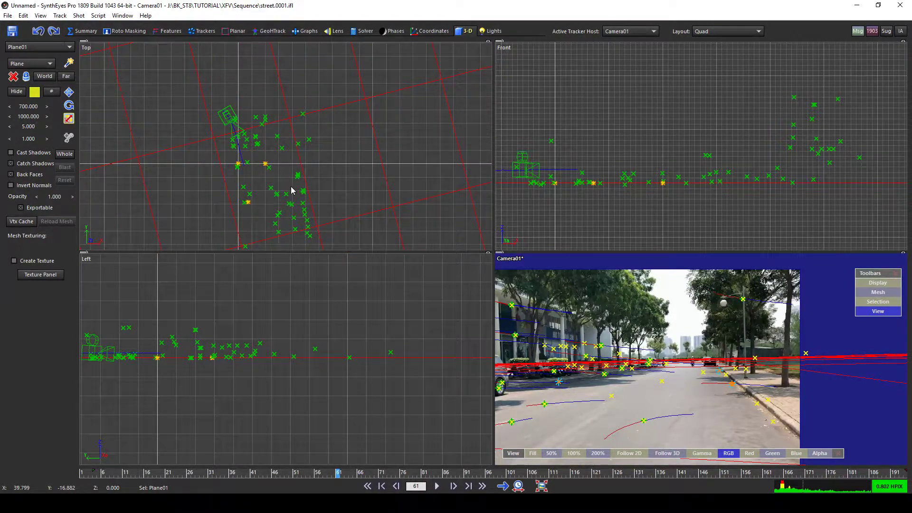
pyautogui.scroll(-5, 276, 192)
pyautogui.scroll(2, 287, 189)
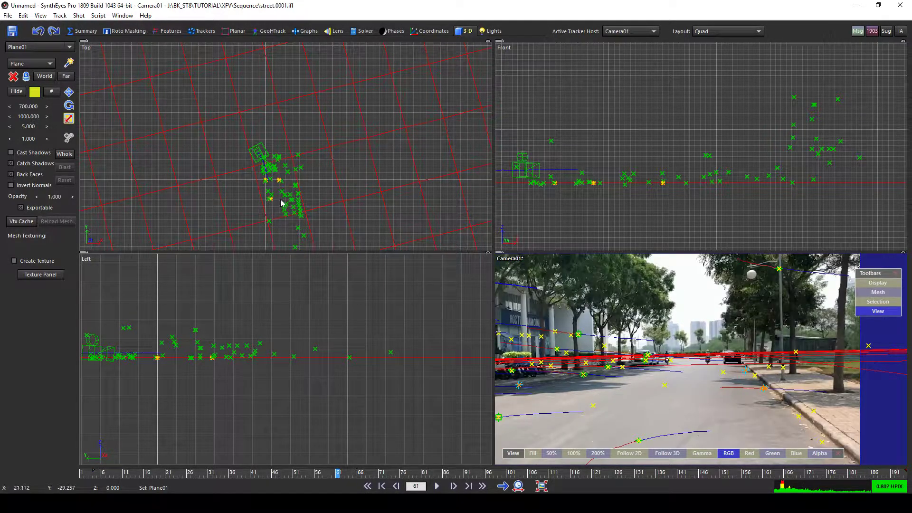
pyautogui.scroll(2, 279, 200)
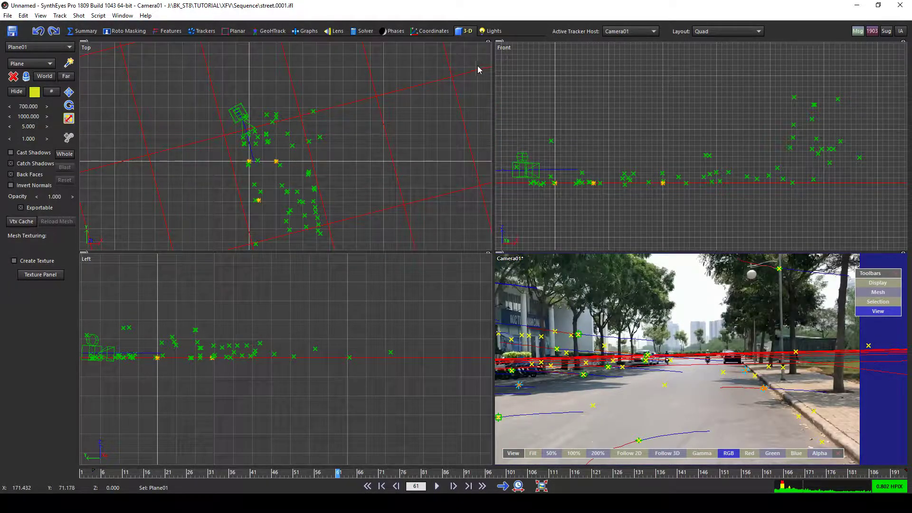
# - Set Tracker46 as the target point for Tracker70, the tracker on the road's left edge
pyautogui.click(431, 31)
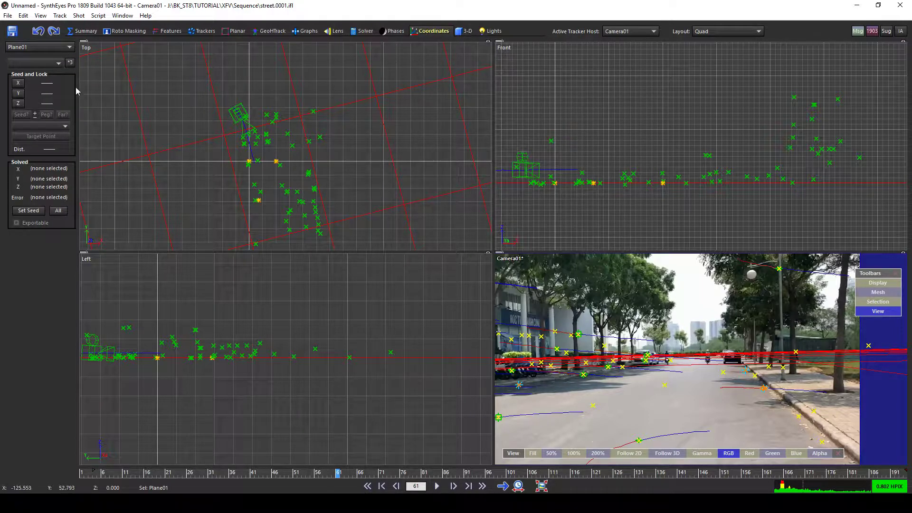
pyautogui.scroll(2, 544, 387)
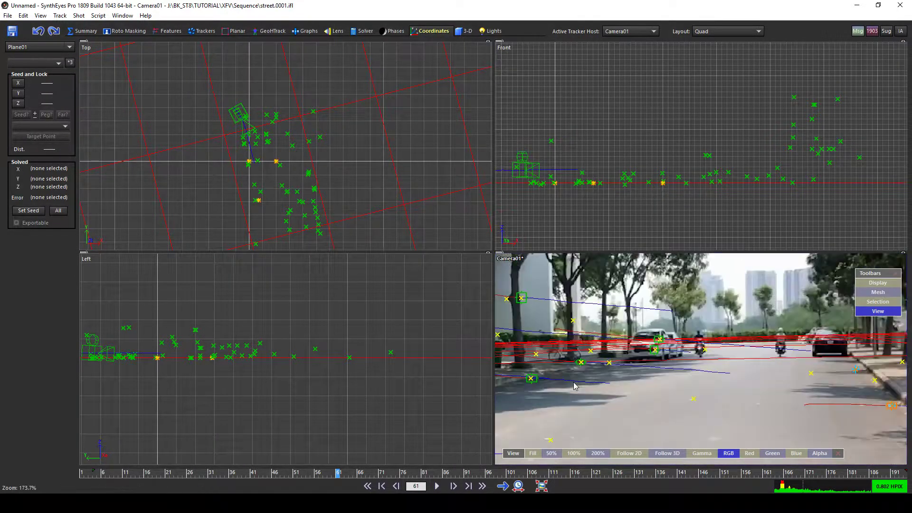
pyautogui.click(531, 378)
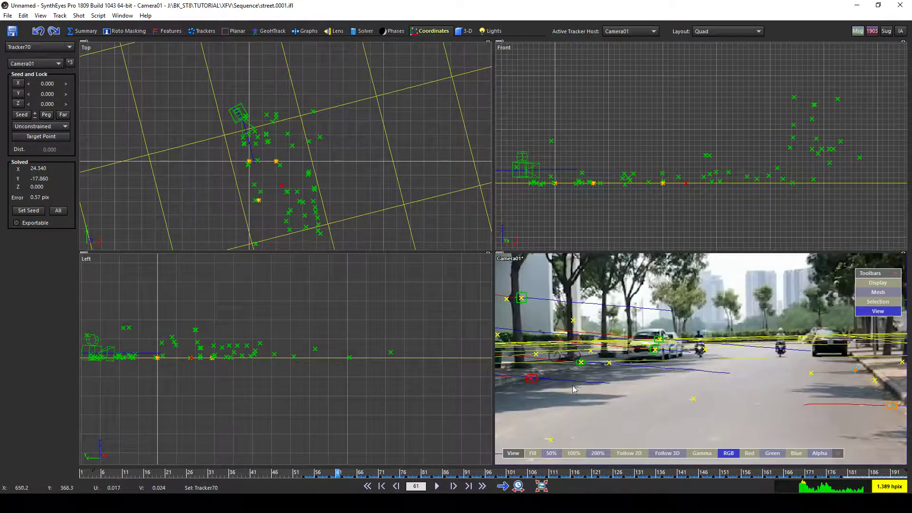
pyautogui.scroll(-2, 574, 389)
pyautogui.scroll(-1, 586, 360)
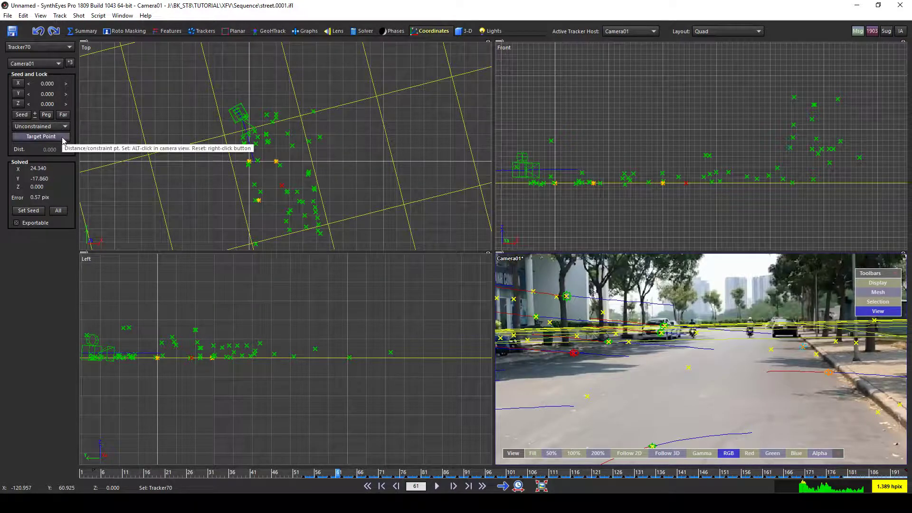
pyautogui.click(47, 138)
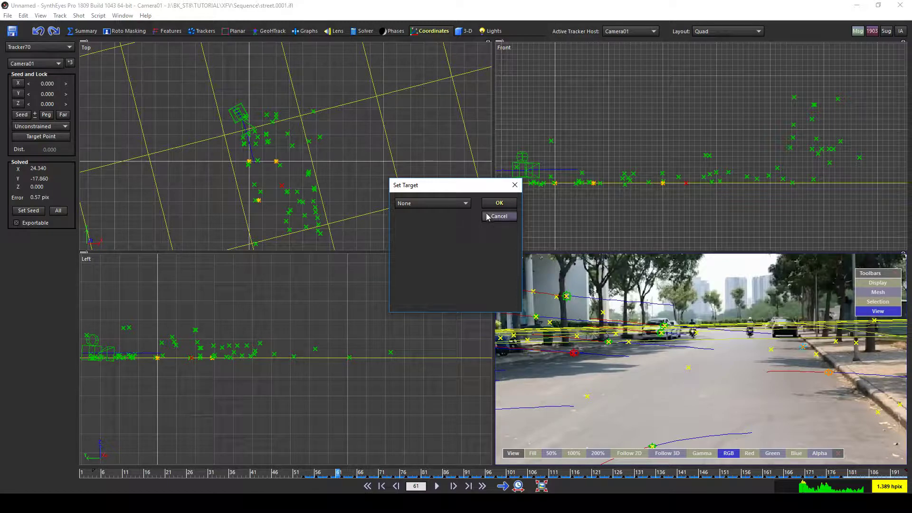
pyautogui.click(464, 204)
pyautogui.moveTo(464, 217); pyautogui.dragTo(465, 257)
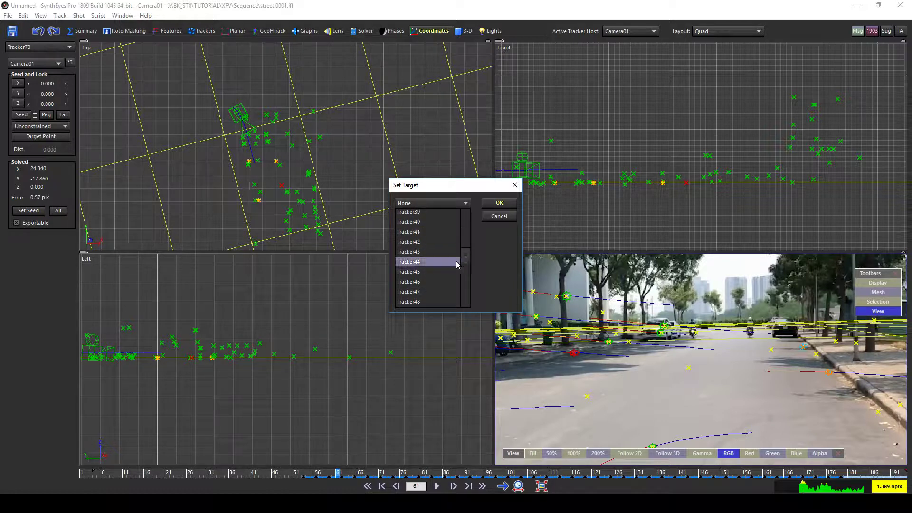
pyautogui.click(428, 287)
pyautogui.click(499, 204)
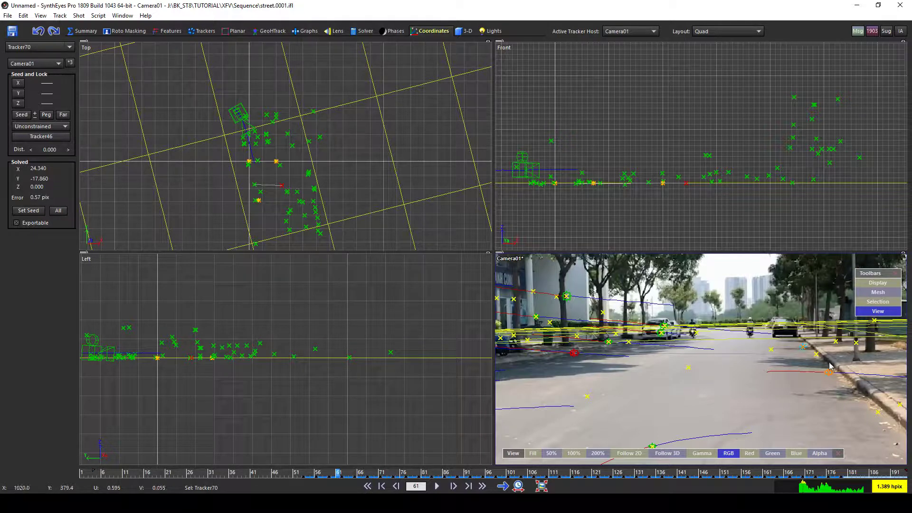
# - Set the distance between Tracker70 and its target Tracker46 to 700 and apply the alignment to rescale the solved scene
pyautogui.click(815, 354)
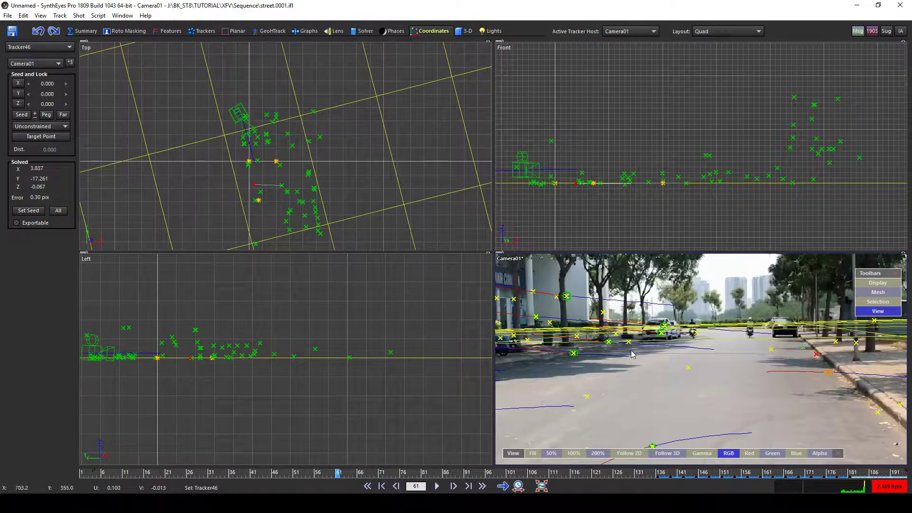
pyautogui.scroll(2, 680, 354)
pyautogui.scroll(-2, 873, 354)
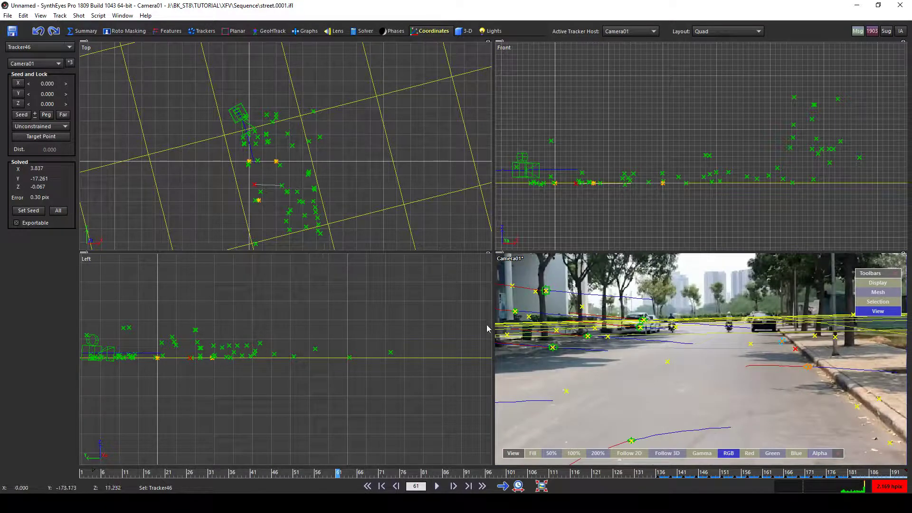
pyautogui.click(553, 348)
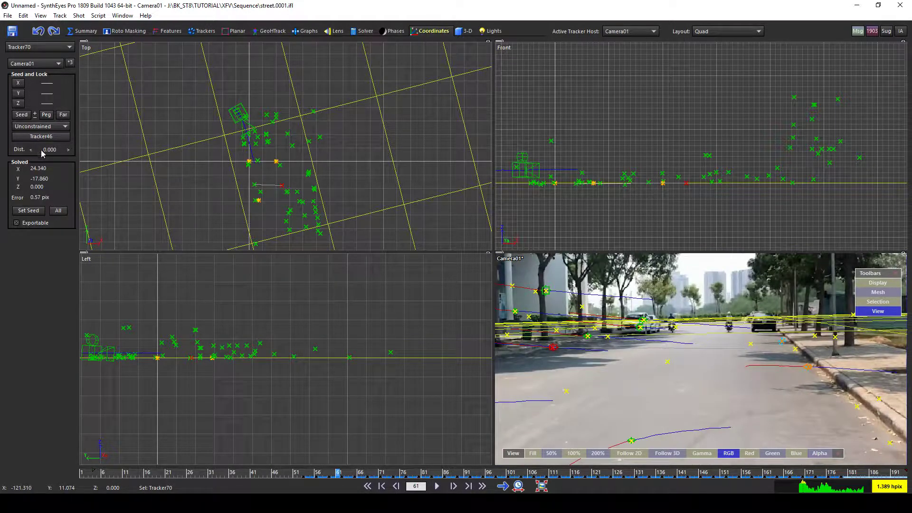
pyautogui.doubleClick(53, 150)
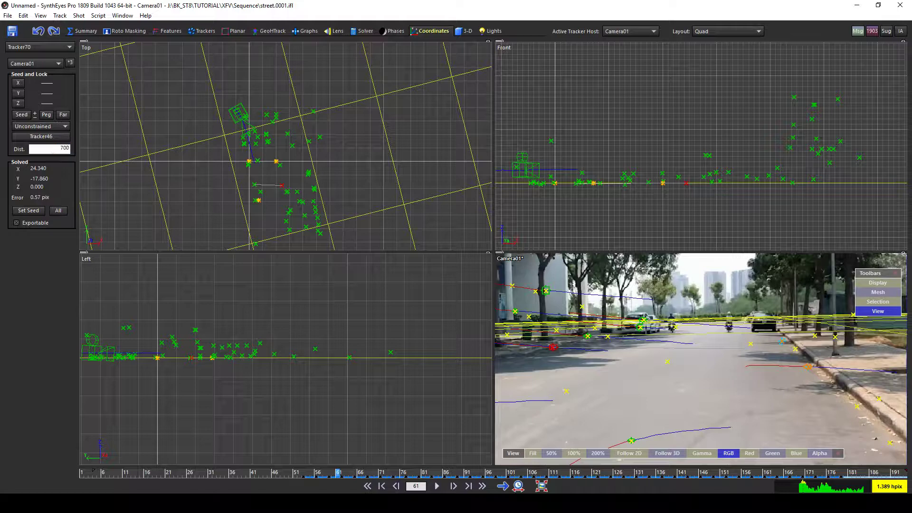
pyautogui.press('Return')
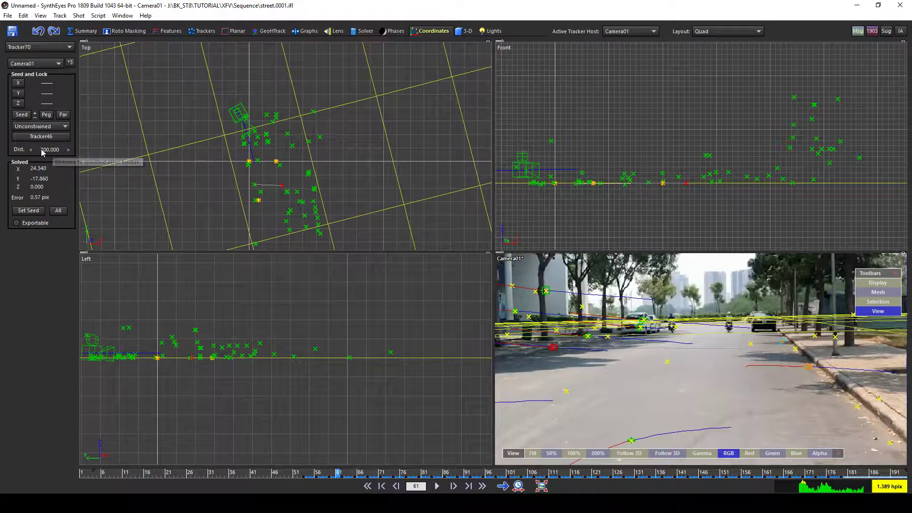
pyautogui.scroll(-3, 678, 387)
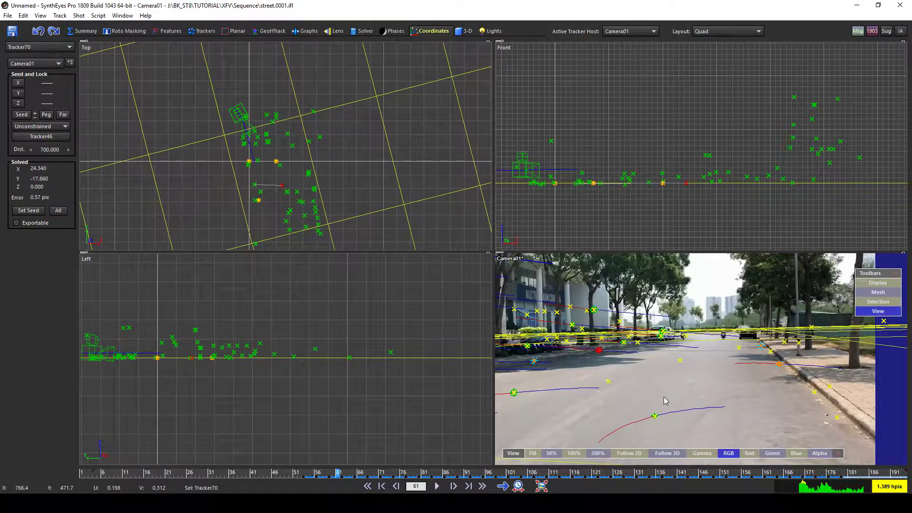
pyautogui.press('g')
pyautogui.click(180, 169)
pyautogui.scroll(3, 656, 387)
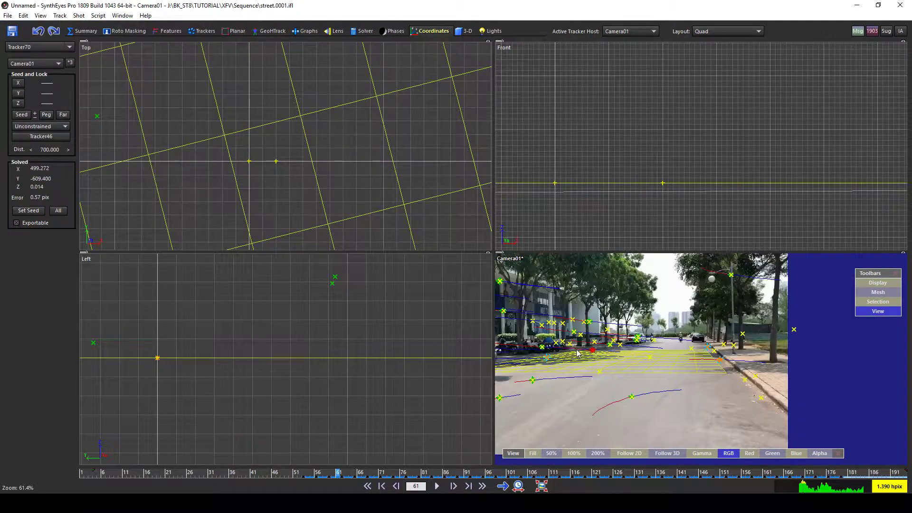
# - Move the ground plane in the Top view to about X 33.2, Y -49.5 and check its fit against the street in the camera view
pyautogui.click(655, 387)
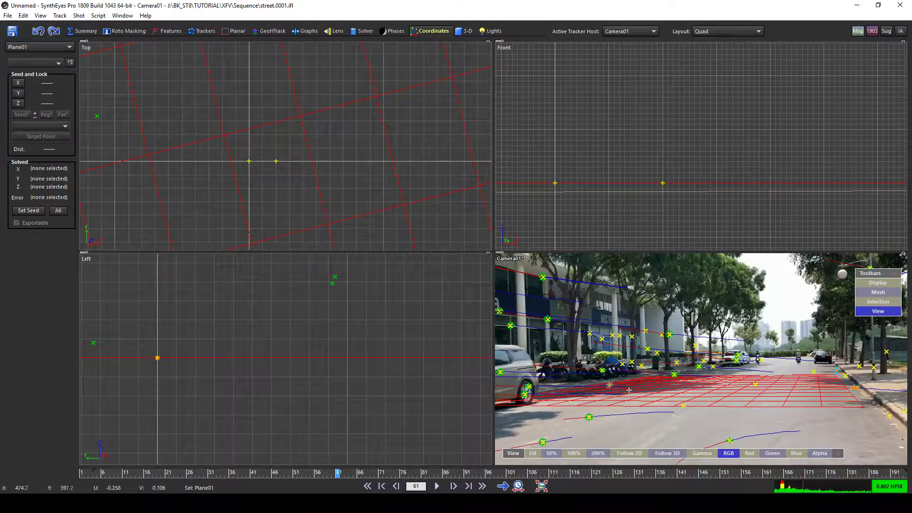
pyautogui.scroll(-1, 741, 387)
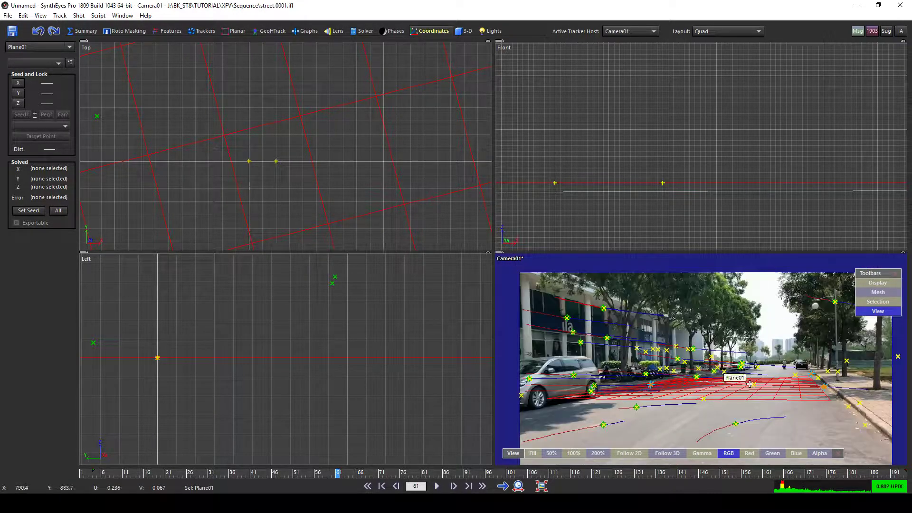
pyautogui.scroll(-1, 741, 390)
pyautogui.scroll(2, 722, 351)
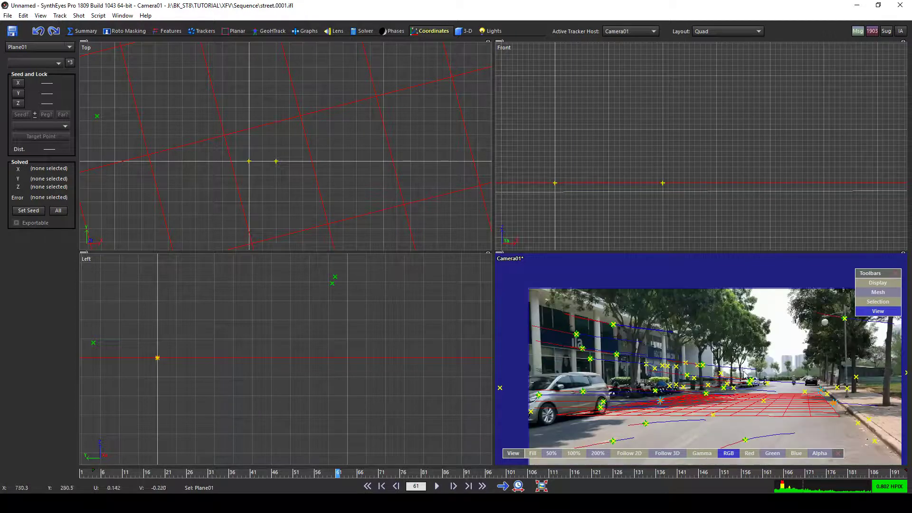
pyautogui.scroll(-3, 283, 181)
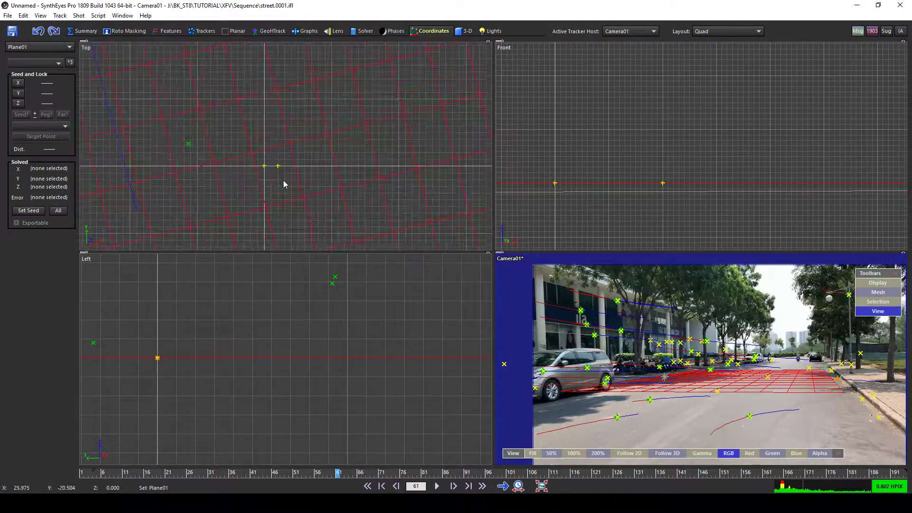
pyautogui.click(464, 31)
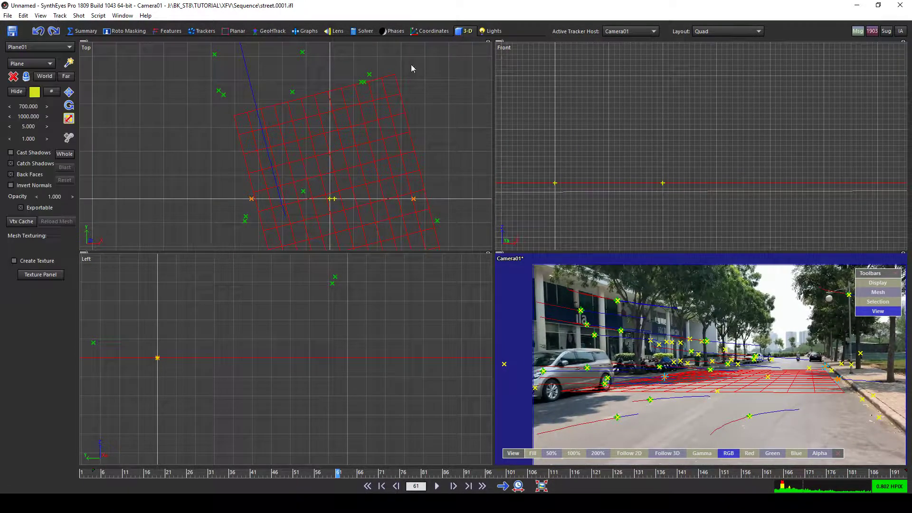
pyautogui.click(69, 92)
pyautogui.scroll(2, 328, 143)
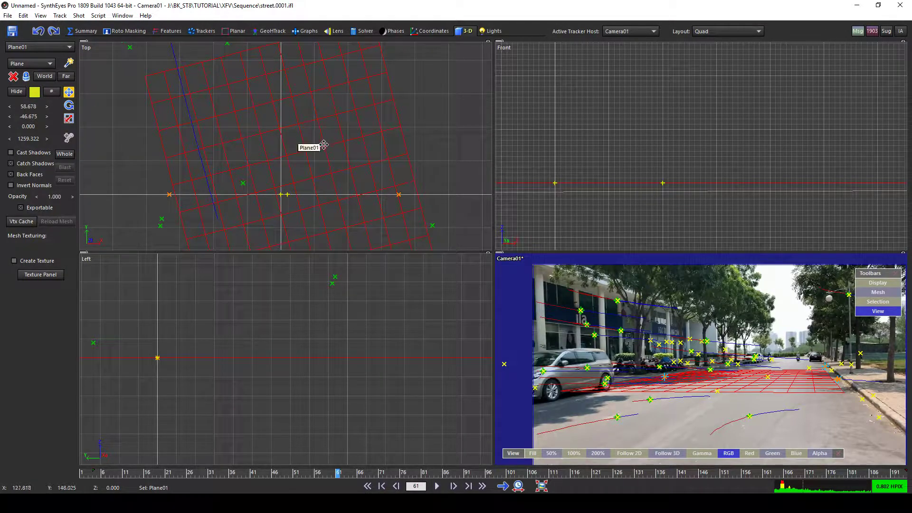
pyautogui.moveTo(325, 145); pyautogui.dragTo(315, 146)
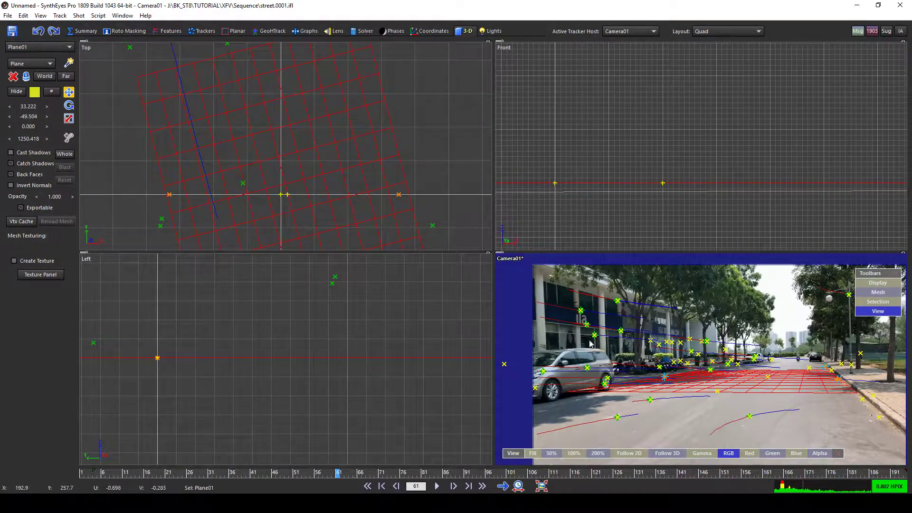
pyautogui.scroll(3, 627, 368)
pyautogui.scroll(-4, 627, 368)
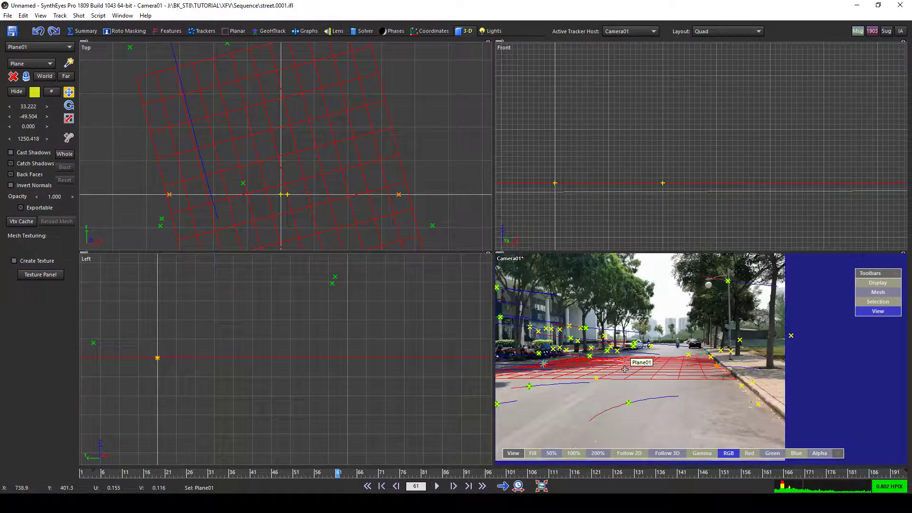
pyautogui.scroll(2, 723, 372)
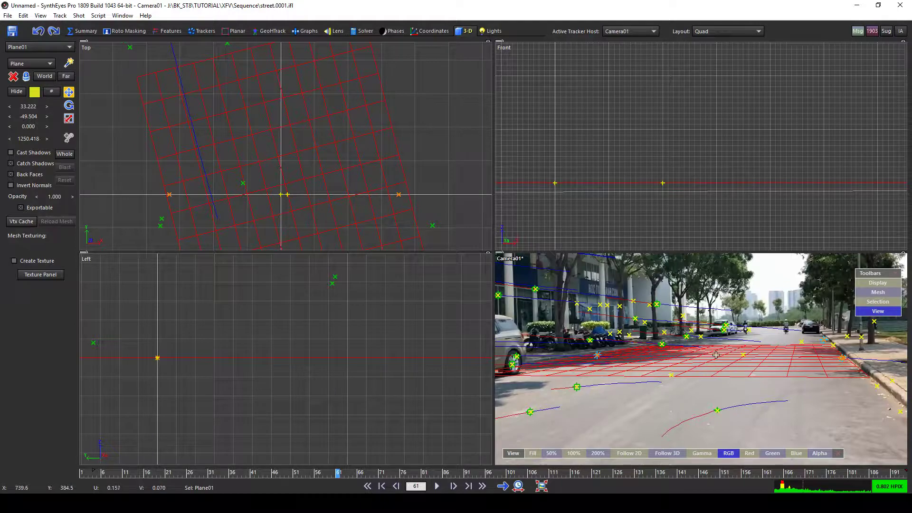
pyautogui.scroll(-1, 715, 360)
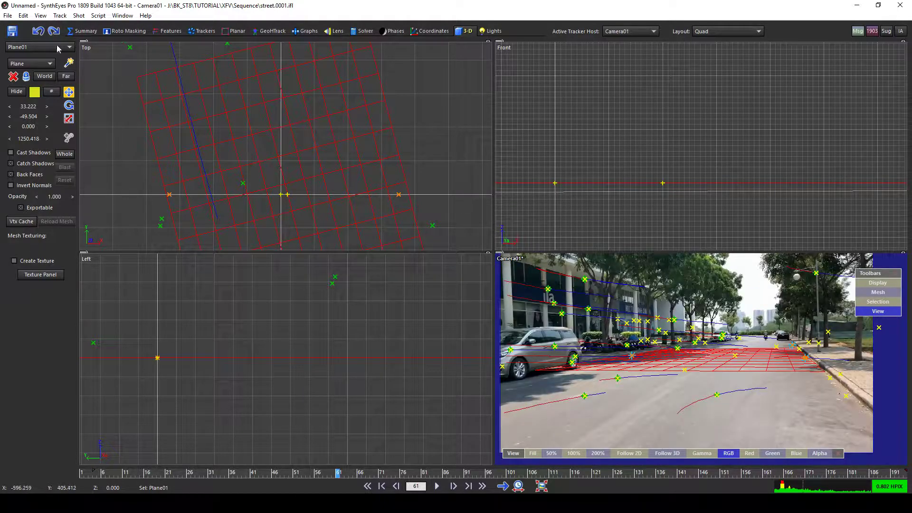
# - Start exporting the tracked scene in the Max Script v6/later format
pyautogui.click(8, 15)
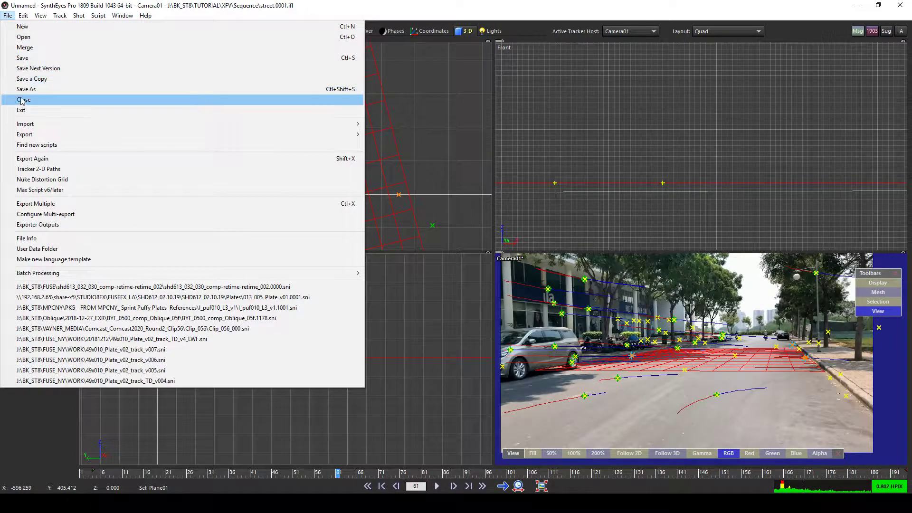
pyautogui.moveTo(23, 137)
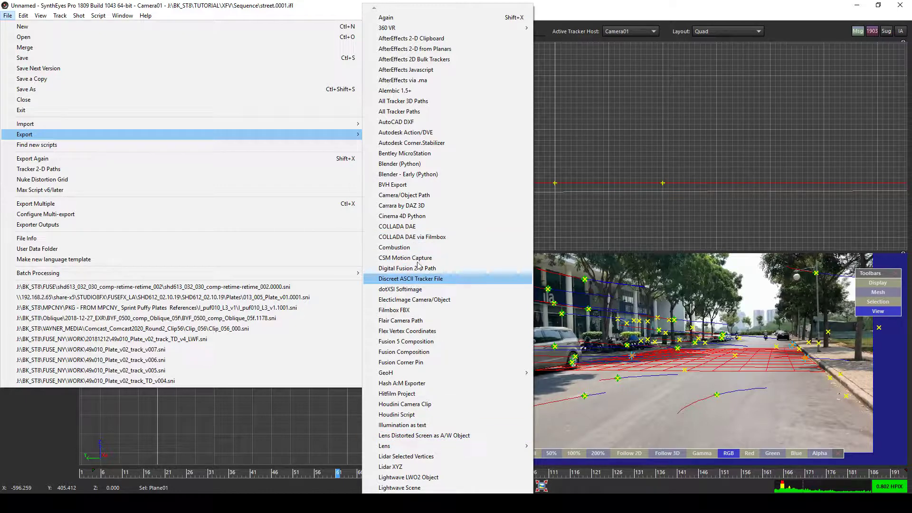
pyautogui.scroll(-1, 453, 247)
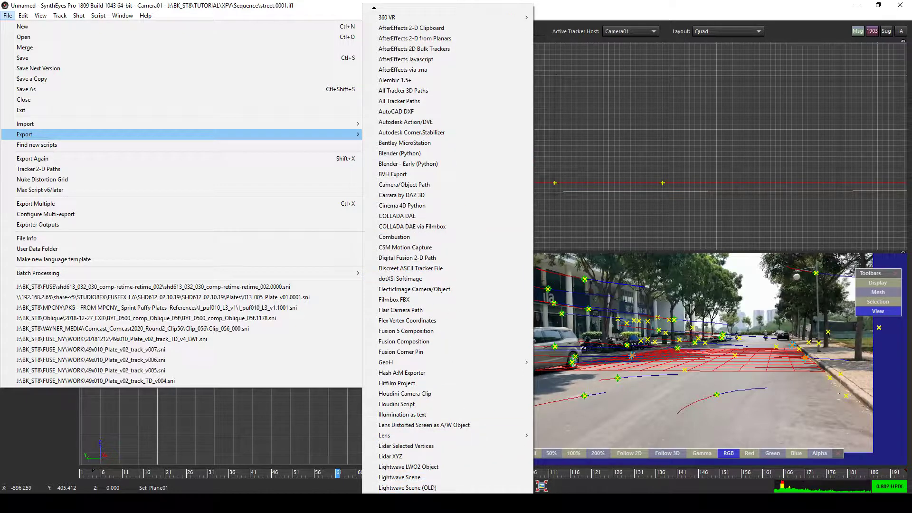
pyautogui.scroll(-7, 446, 466)
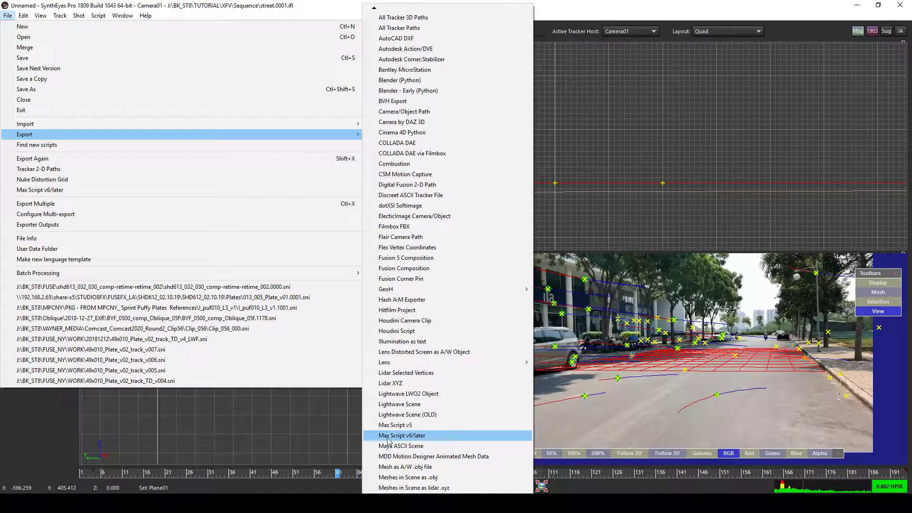
pyautogui.click(408, 437)
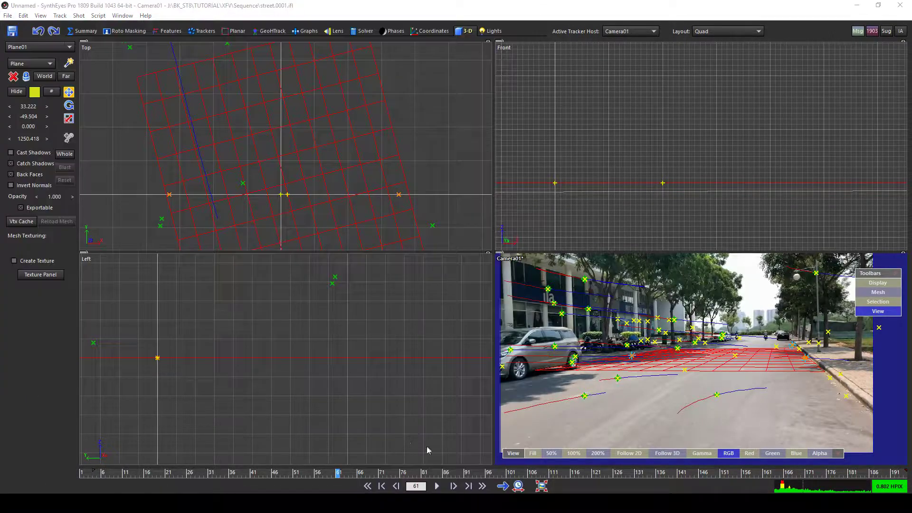
# - Set the export destination to the Seagate Backup Plus Drive (J:)
pyautogui.scroll(-3, 78, 312)
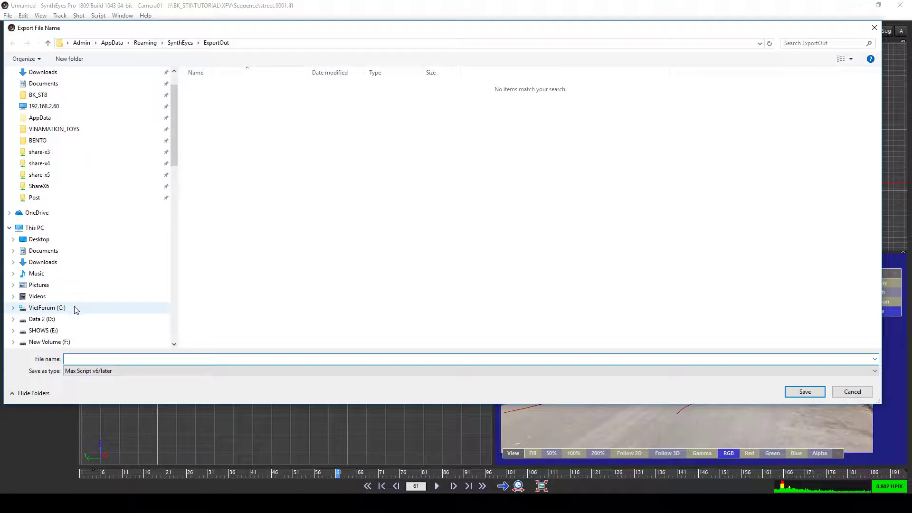
pyautogui.click(57, 296)
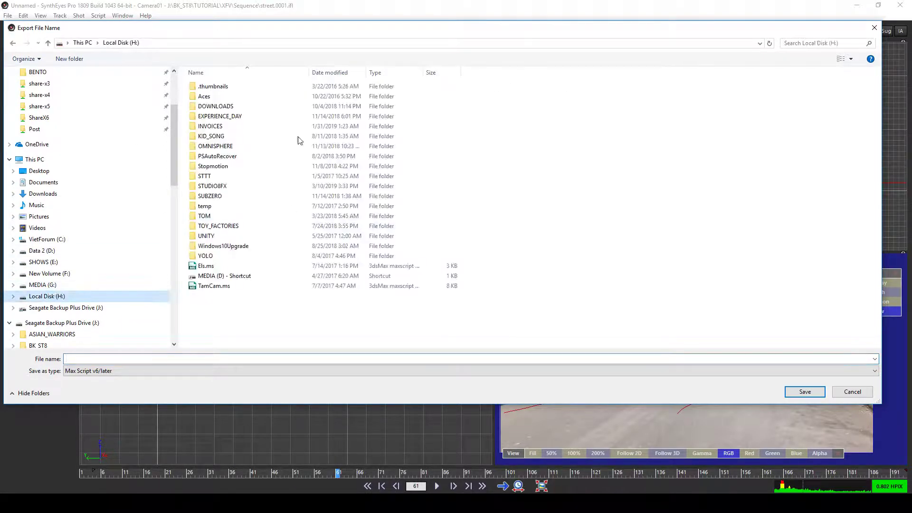
pyautogui.click(67, 307)
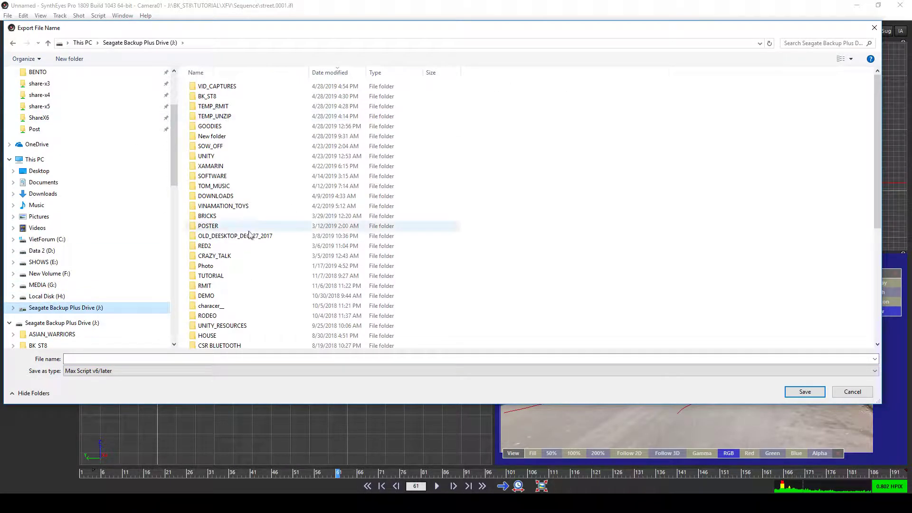
pyautogui.scroll(-4, 252, 300)
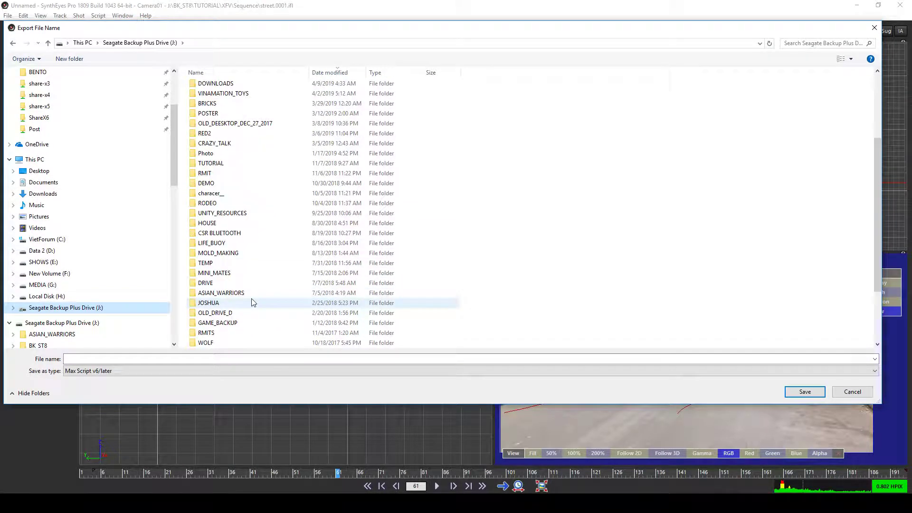
pyautogui.scroll(-3, 252, 303)
pyautogui.scroll(3, 252, 303)
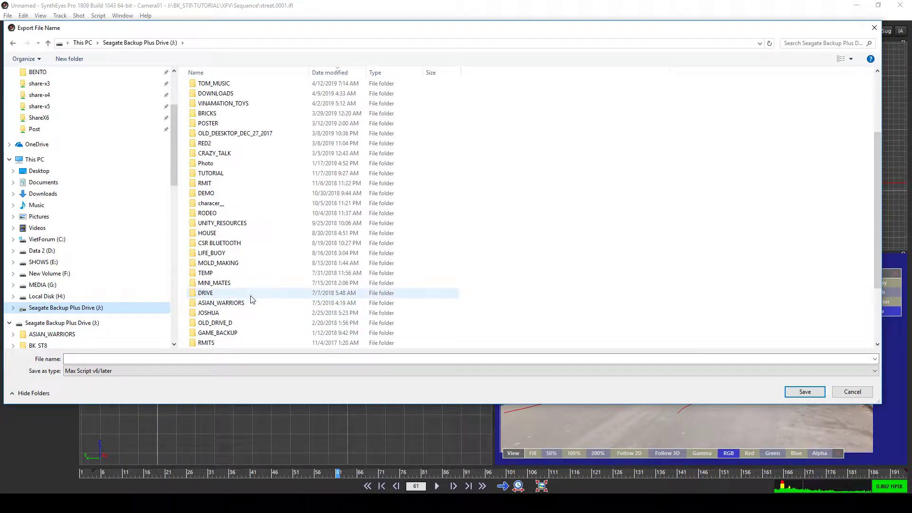
pyautogui.press('t')
pyautogui.click(237, 294)
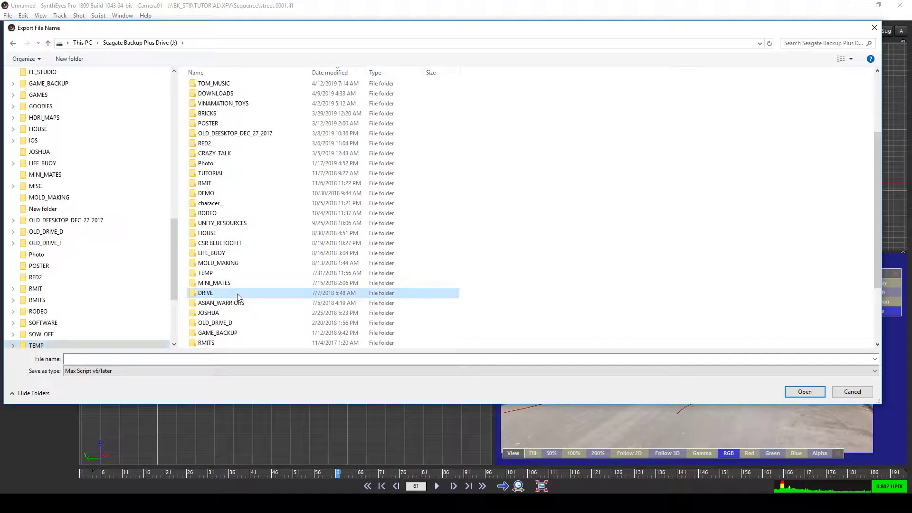
pyautogui.press('t')
pyautogui.press('t')
pyautogui.press('t')
pyautogui.press('t')
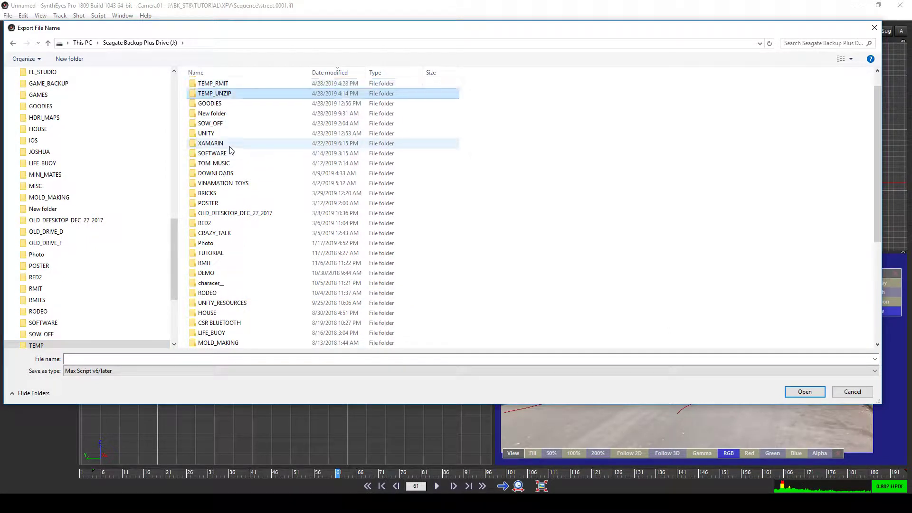
pyautogui.doubleClick(214, 255)
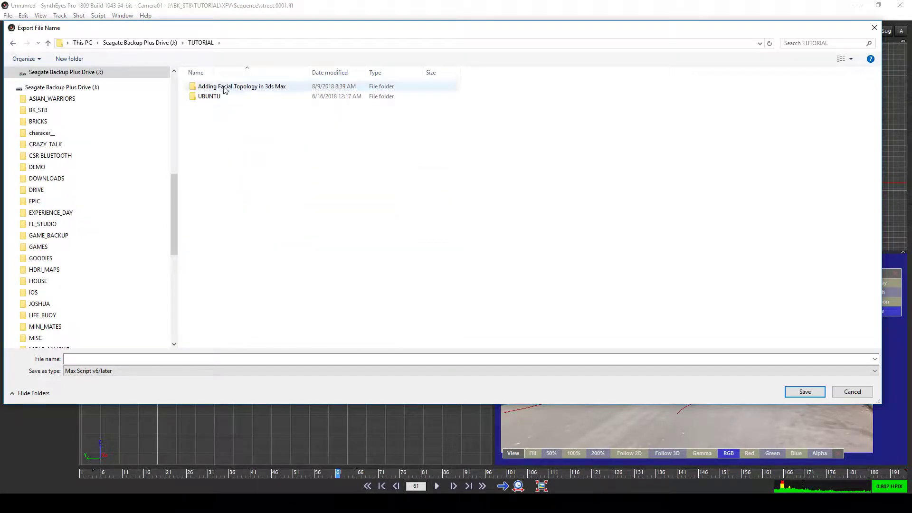
pyautogui.click(170, 46)
# - Look for the project folder on the J: drive and check its path in the open XFV Explorer window
pyautogui.scroll(-3, 315, 279)
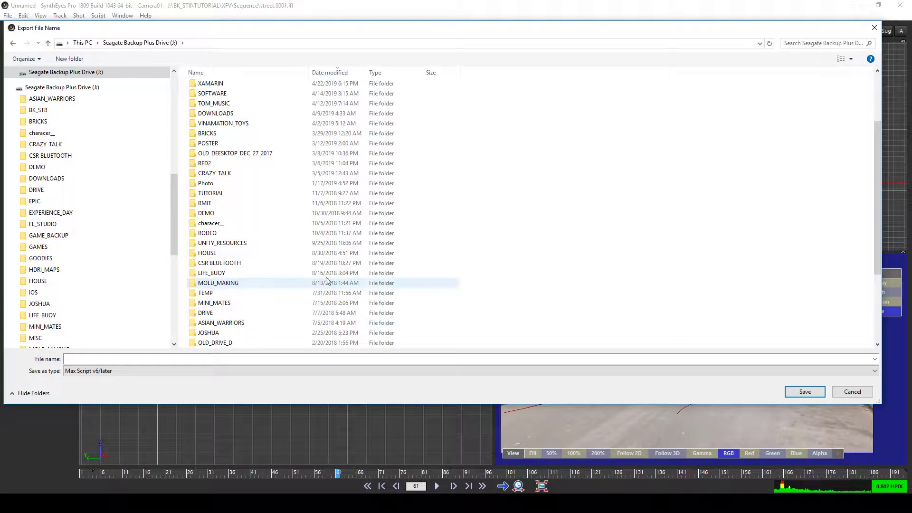
pyautogui.scroll(-2, 304, 272)
pyautogui.scroll(-2, 303, 275)
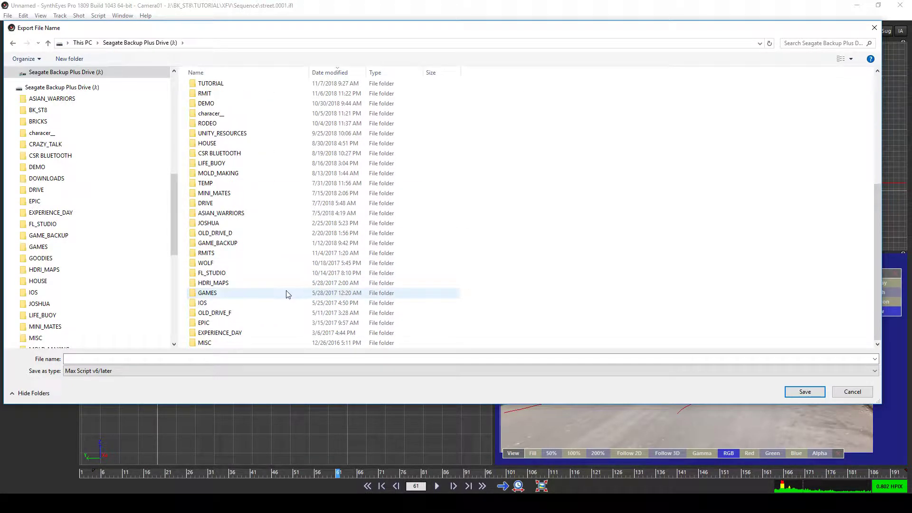
pyautogui.scroll(3, 275, 322)
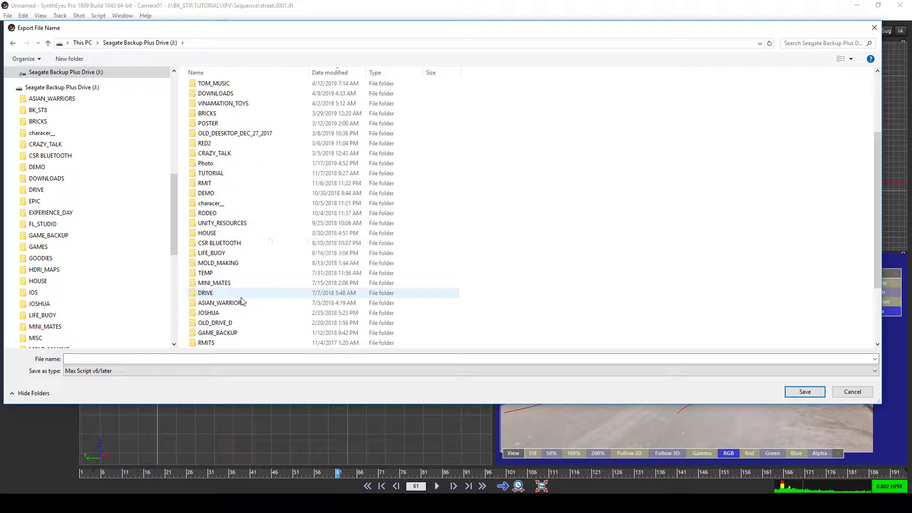
pyautogui.scroll(-3, 243, 302)
pyautogui.press('t')
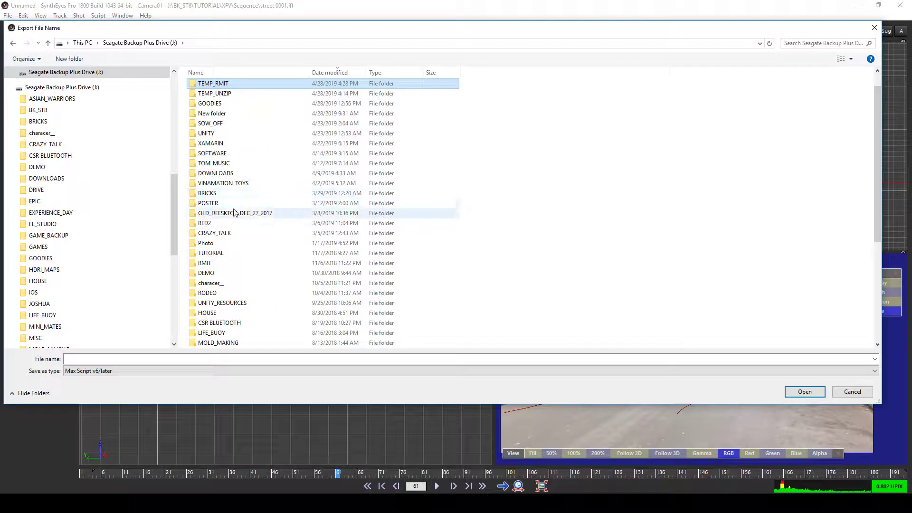
pyautogui.scroll(1, 237, 209)
pyautogui.click(218, 277)
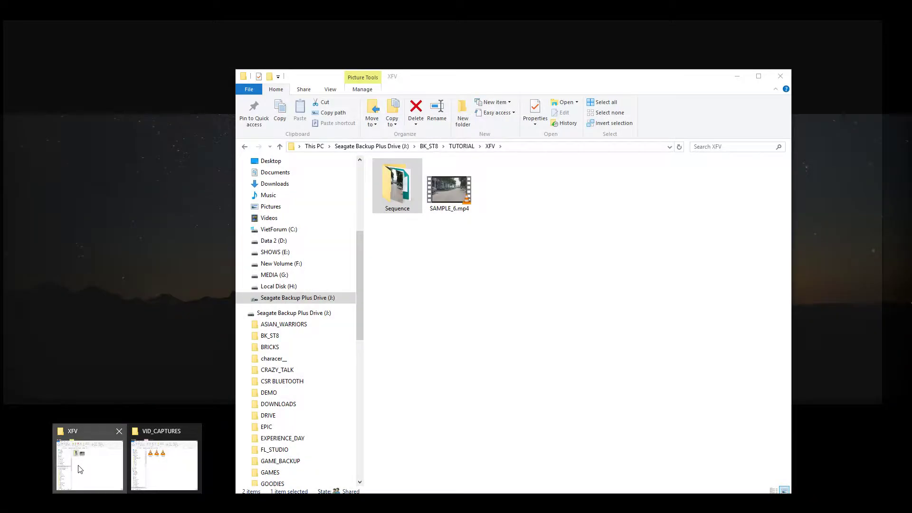
pyautogui.click(90, 464)
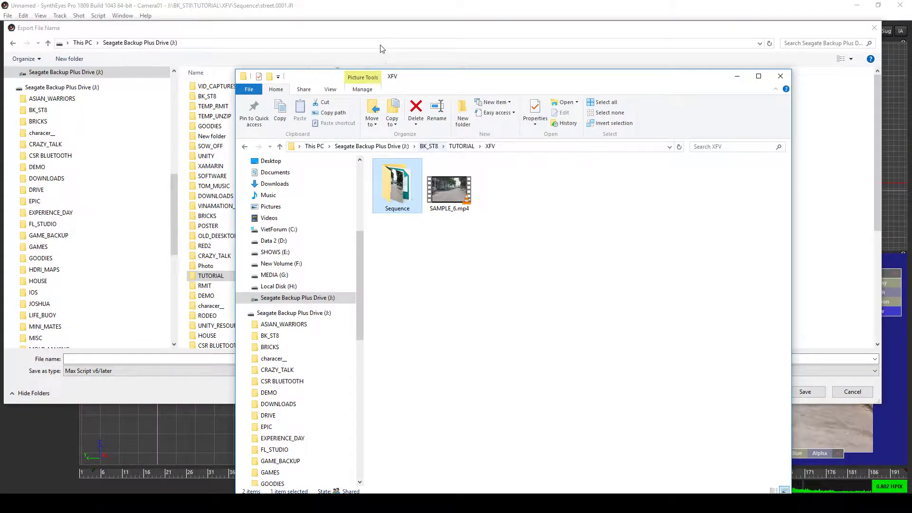
pyautogui.click(366, 37)
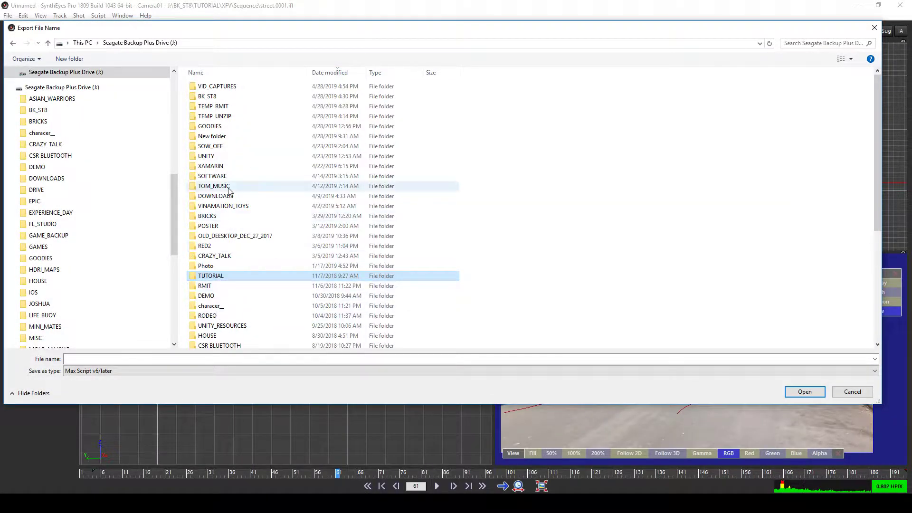
# - Export the Max Script as Street into BK_ST8\TUTORIAL\XFV, accepting the V6 or later settings with starting frame 0
pyautogui.doubleClick(209, 97)
pyautogui.press('t')
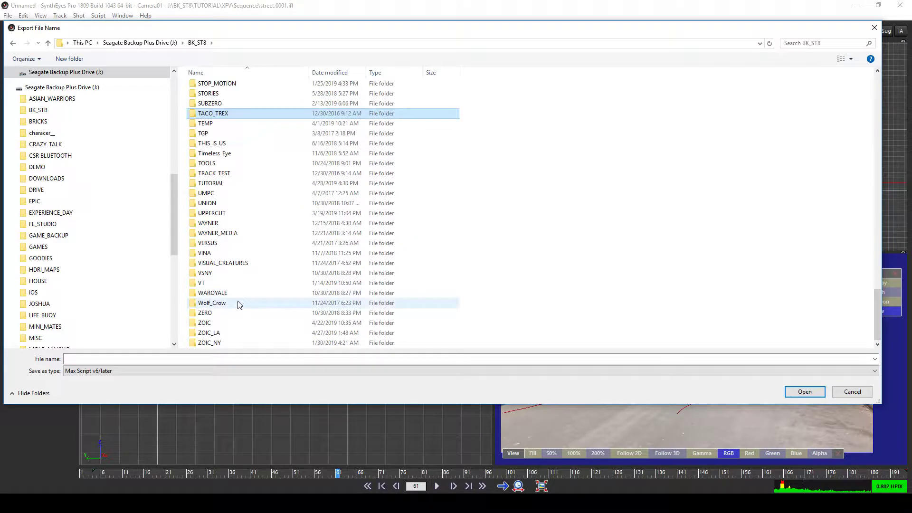
pyautogui.doubleClick(220, 184)
pyautogui.doubleClick(212, 101)
pyautogui.click(126, 359)
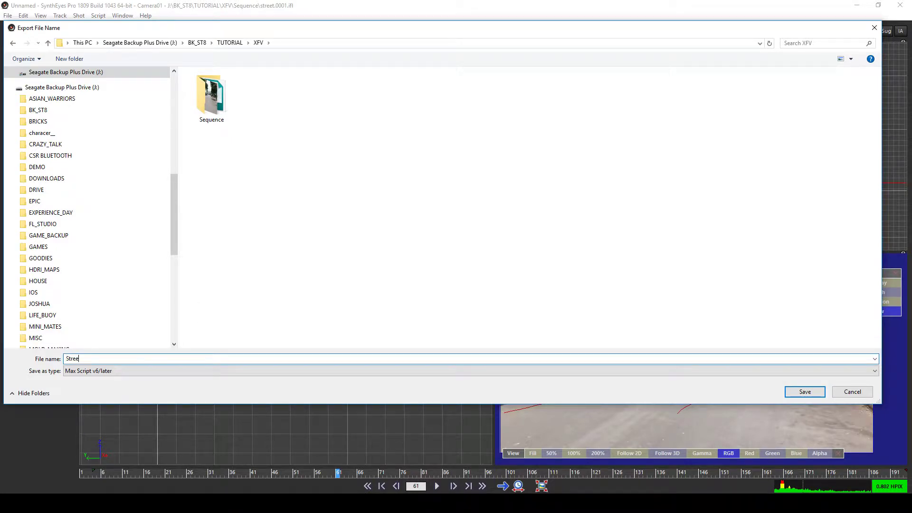
pyautogui.click(817, 396)
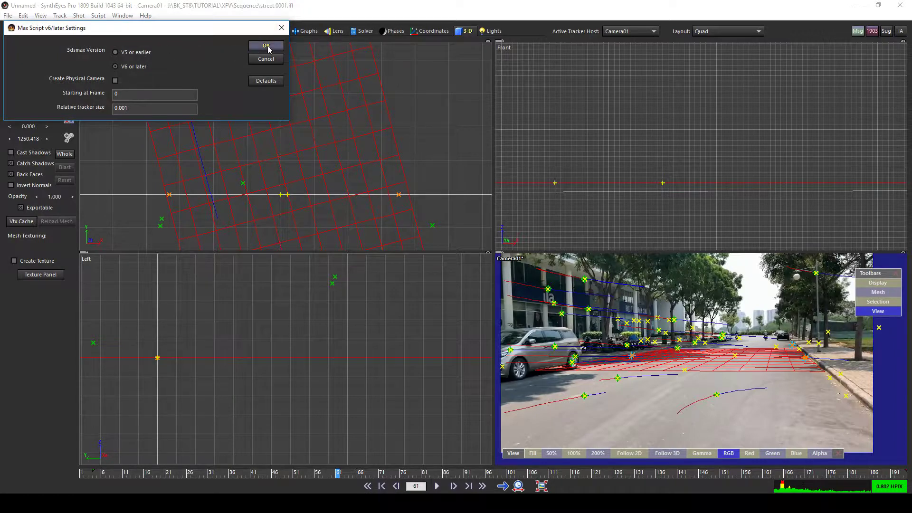
pyautogui.click(266, 46)
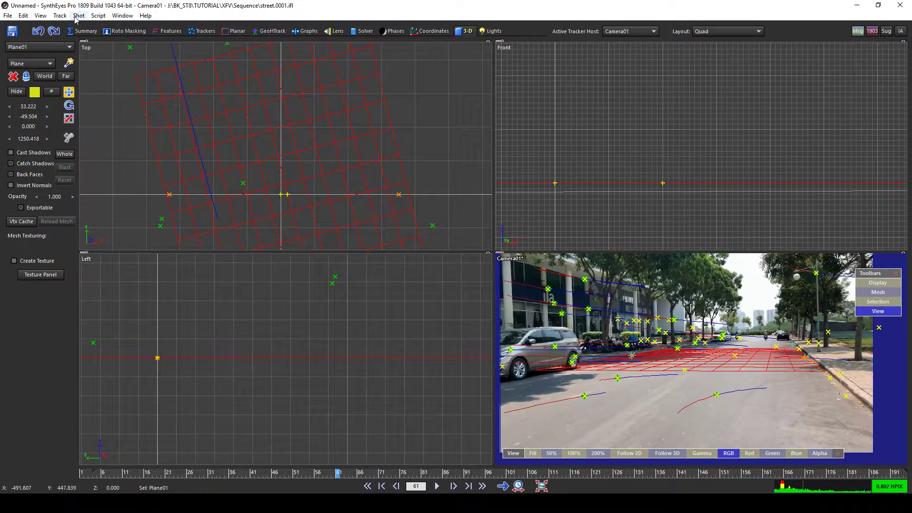
# - Set the Export Units to Centimeters in the File Export preferences
pyautogui.click(7, 17)
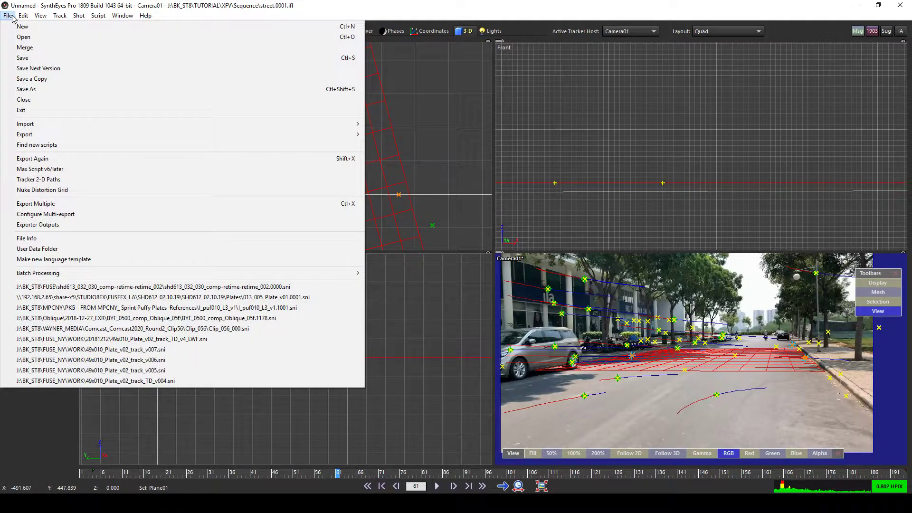
pyautogui.moveTo(23, 17)
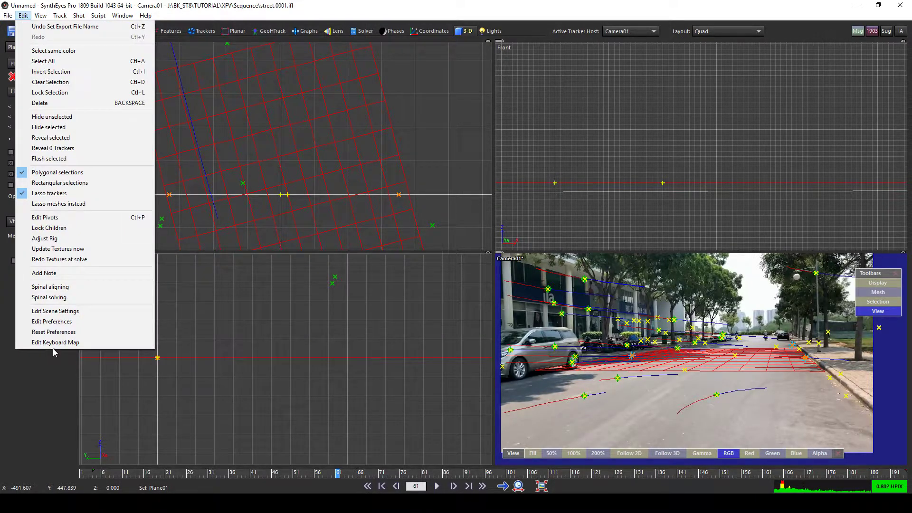
pyautogui.click(53, 322)
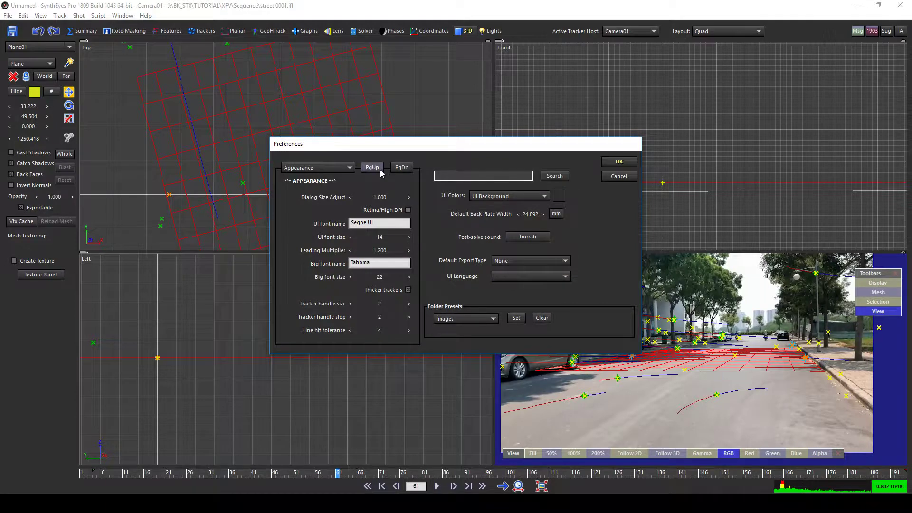
pyautogui.click(334, 167)
pyautogui.click(335, 164)
pyautogui.click(350, 168)
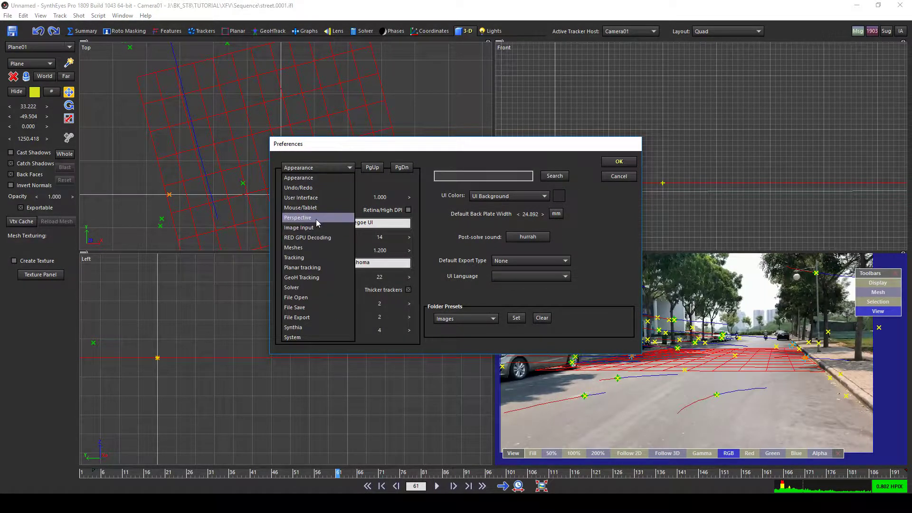
pyautogui.click(315, 318)
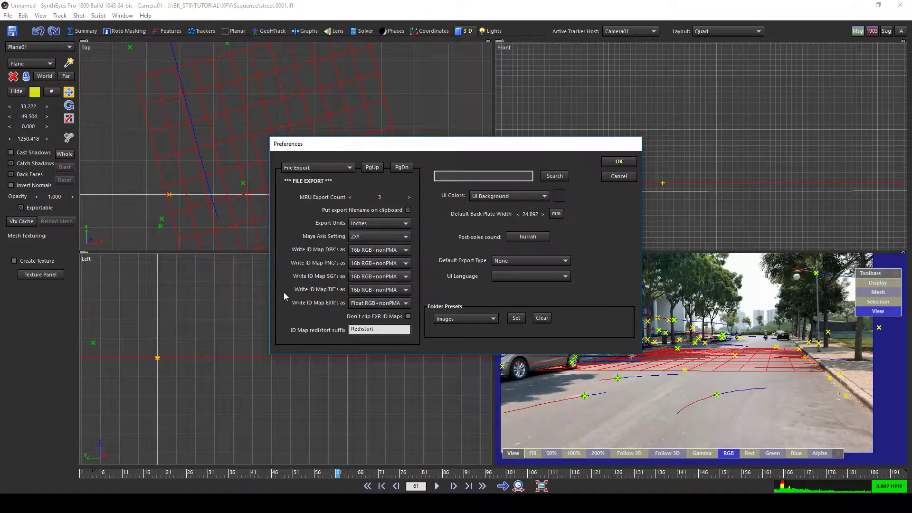
pyautogui.click(361, 223)
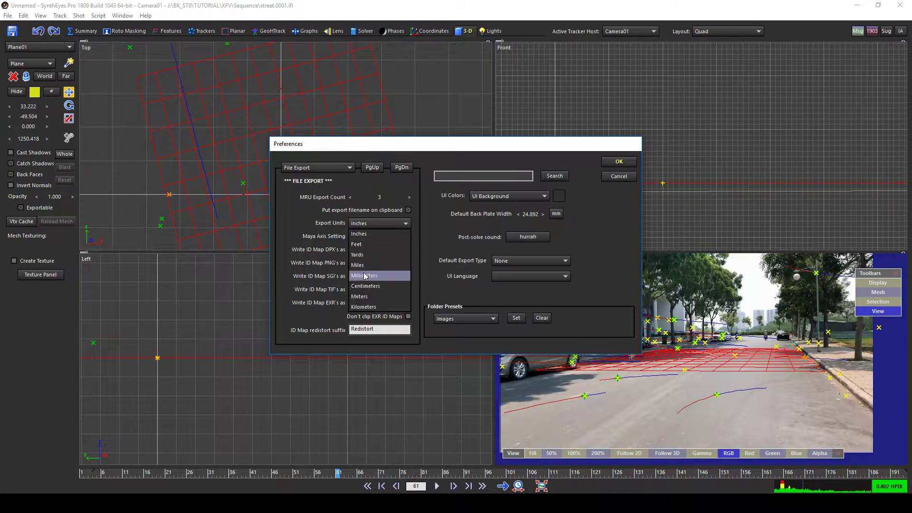
pyautogui.click(366, 287)
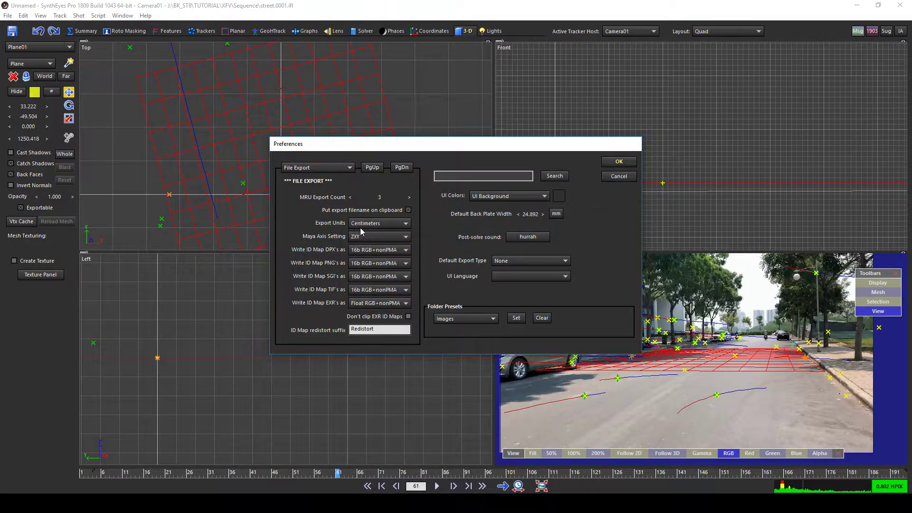
pyautogui.click(618, 162)
# - Repeat the Max Script export to Street.ms with the changed export units
pyautogui.click(8, 15)
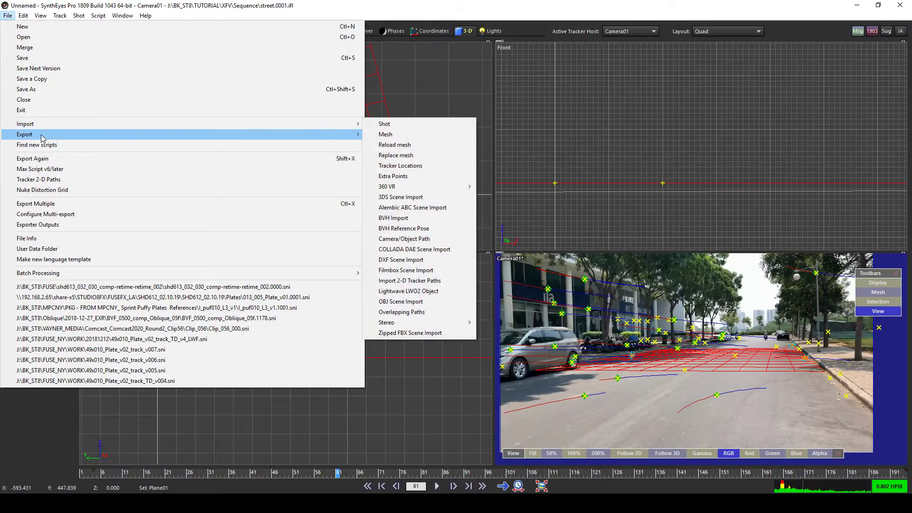
pyautogui.moveTo(45, 136)
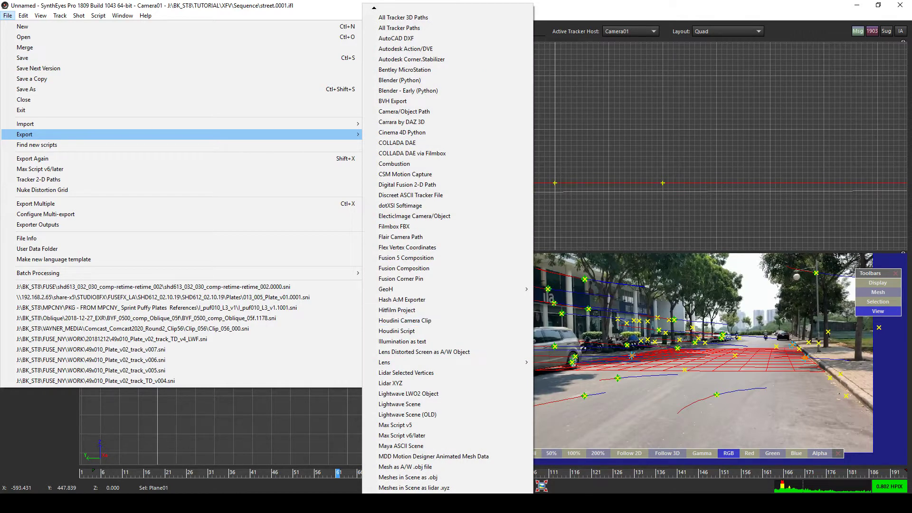
pyautogui.click(61, 162)
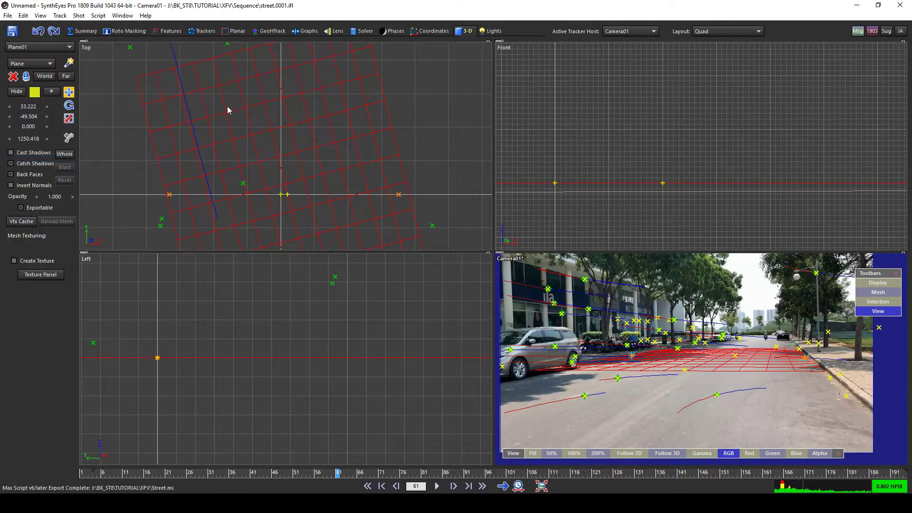